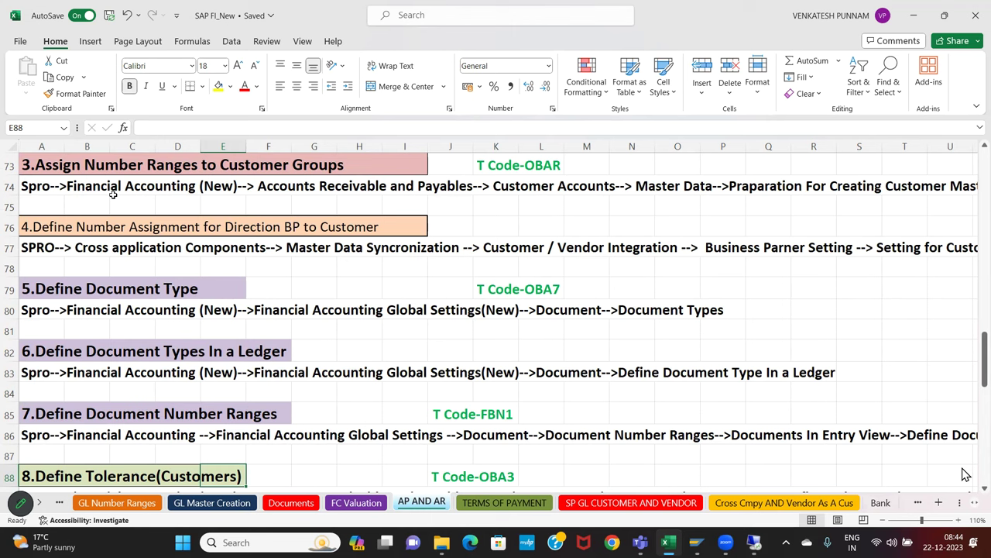
- Review the customer configuration list from Define Tolerance (Customers) through Create BP (Customer) down to the Accounts Receivables Posting heading
key(Down)
key(Down)
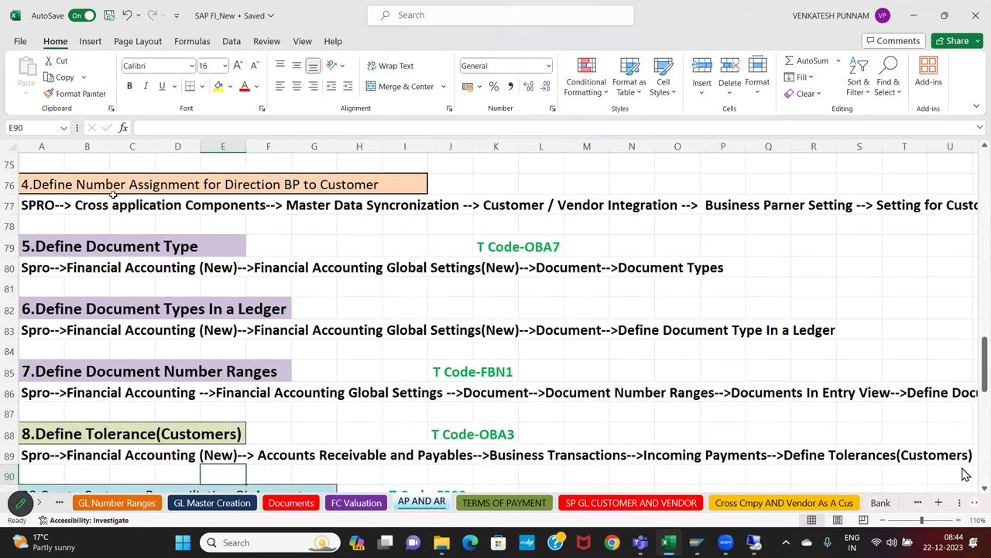
key(Down)
key(Down)
key(Down)
key(Down)
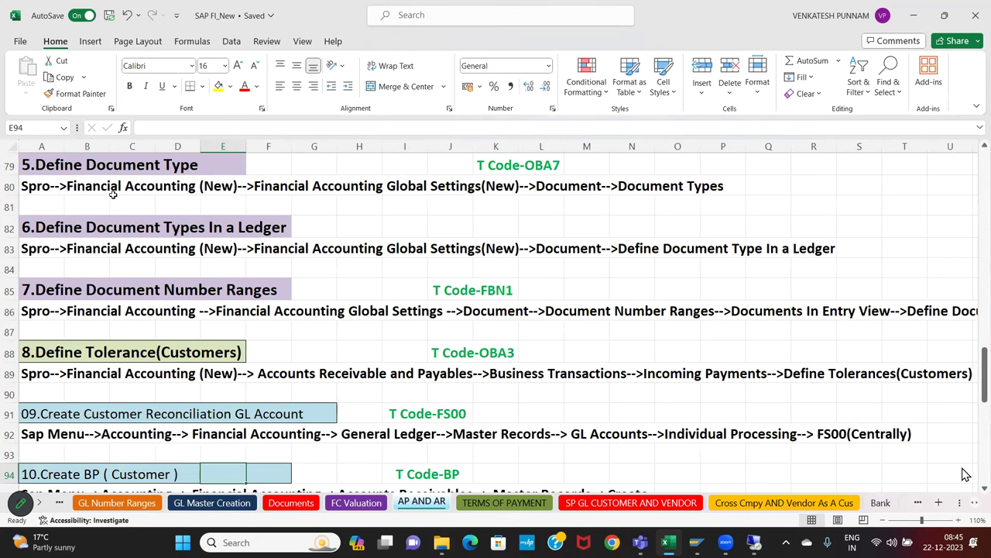
key(Down)
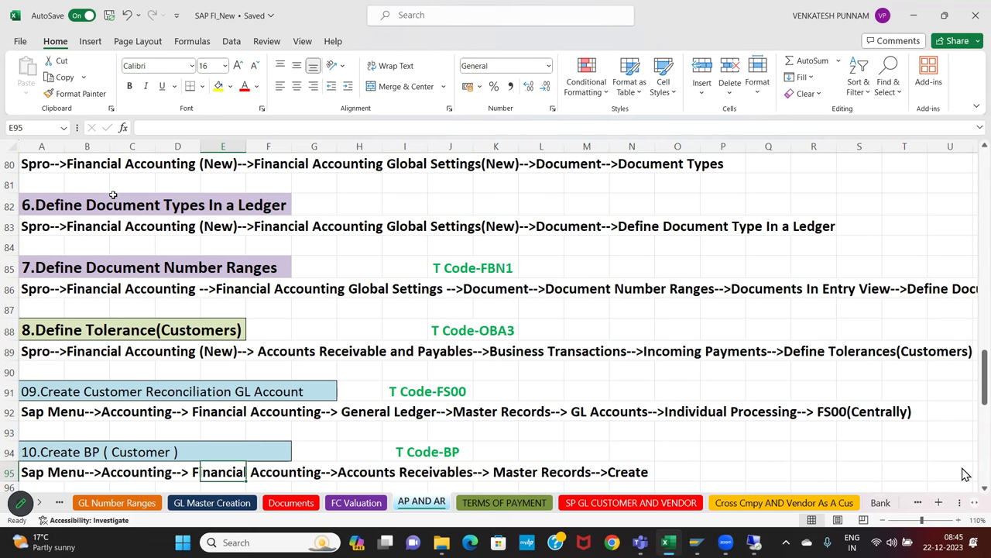
key(Down)
key(Down)
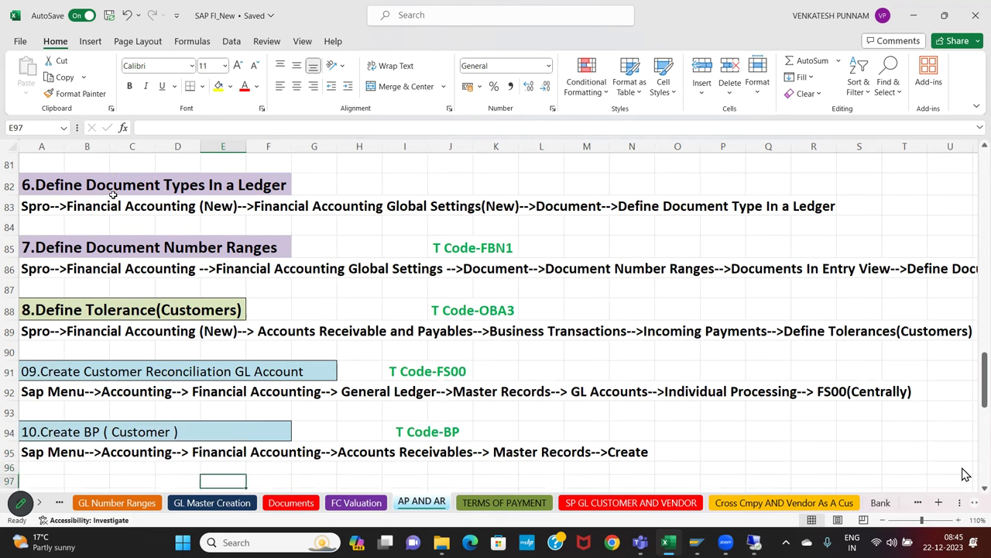
key(Down)
key(Down)
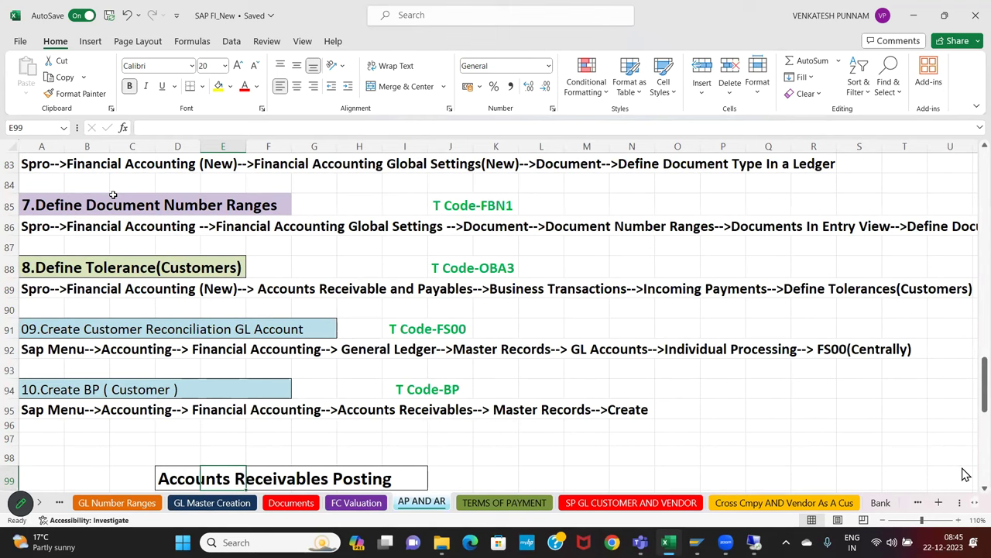
- Look back over the customer reconciliation GL account, customer tolerance and document number range configuration entries
key(Up)
key(Up)
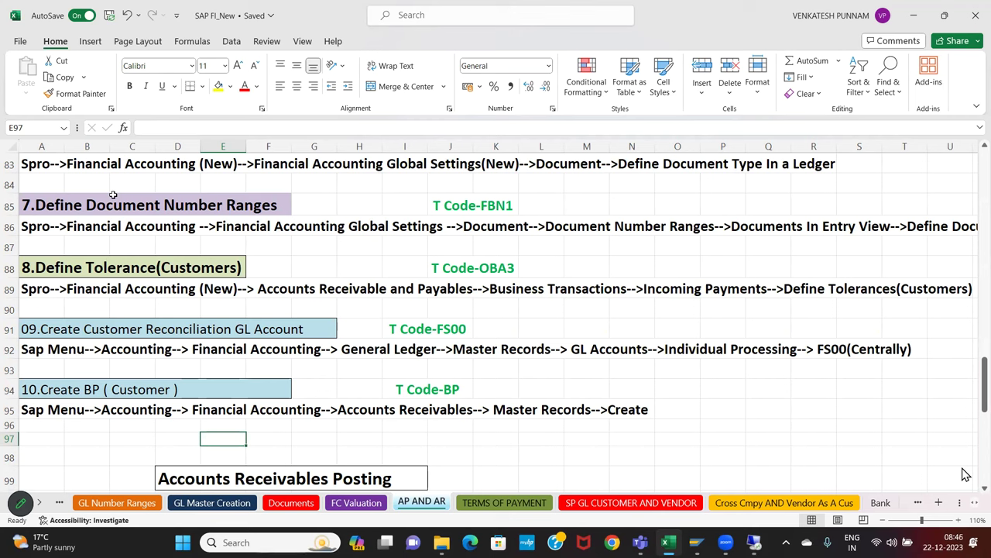
key(Up)
key(Up)
key(Up)
key(Up)
key(Up)
key(Up)
key(Up)
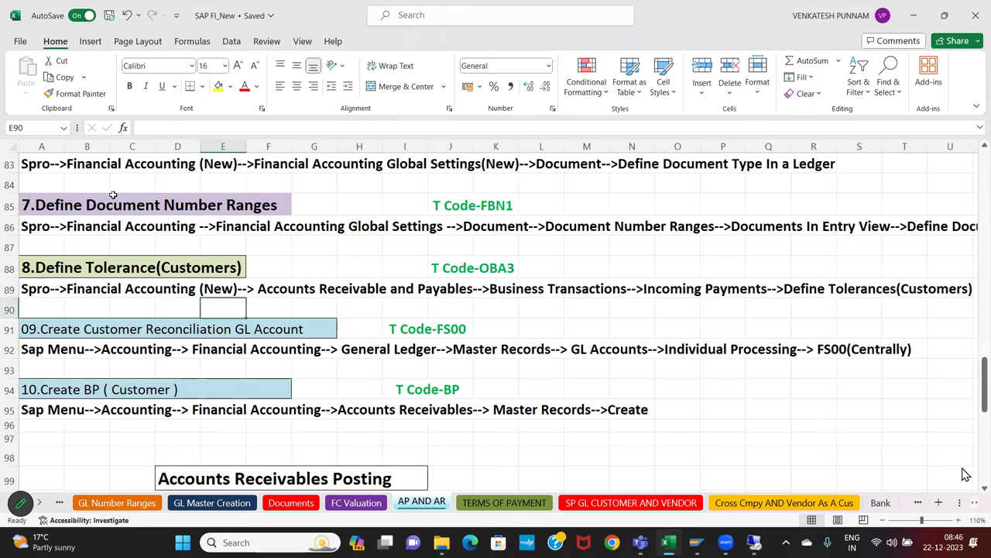
key(Up)
key(Up)
key(Up)
key(Up)
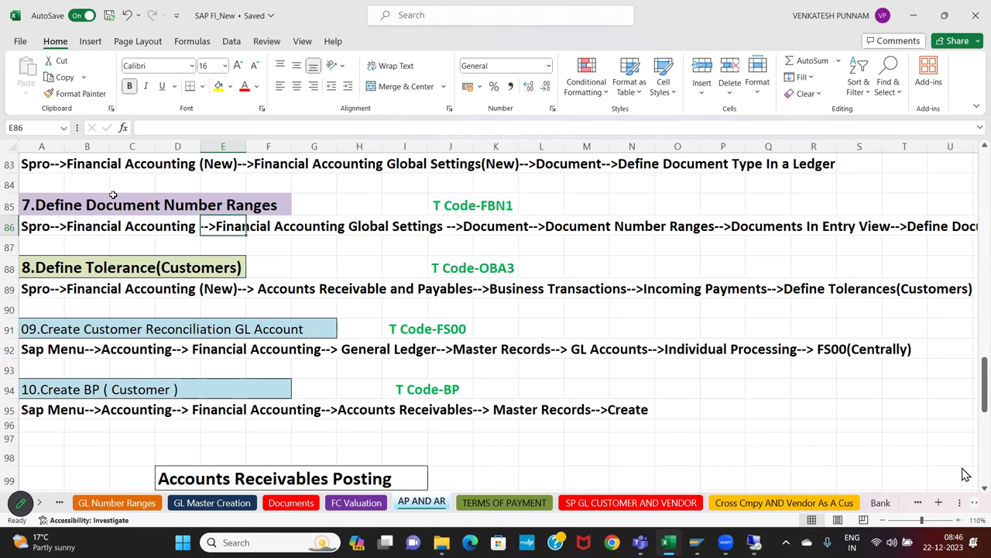
- Return to the Create BP (Customer) entry and read its menu path and T-code
key(Down)
key(Down)
key(Down)
key(Down)
key(Down)
key(Down)
key(Down)
key(Down)
key(Down)
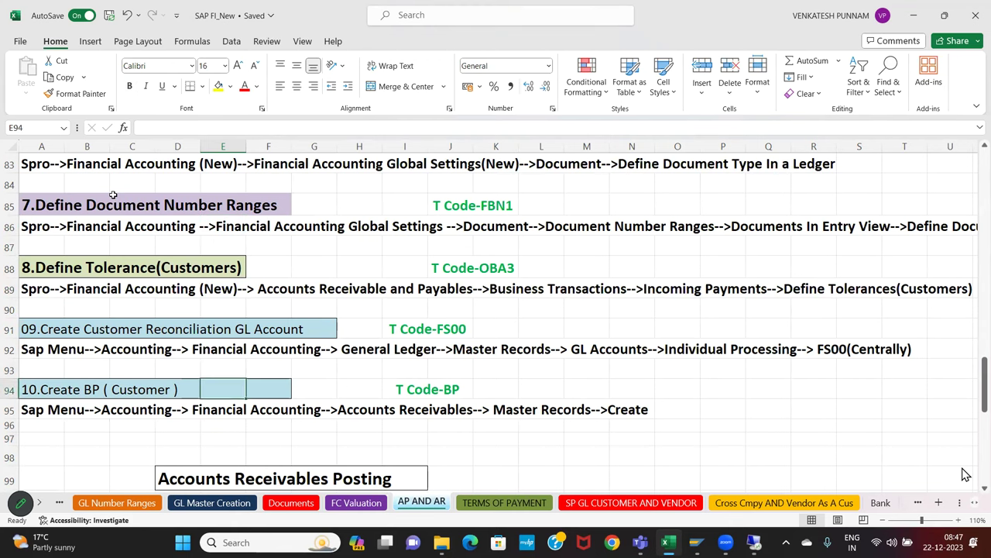
- Review the customer configuration entries back up to the Accounts Receivables(Customers) heading
key(Up)
key(Up)
key(Up)
key(Up)
key(Up)
key(Up)
key(Up)
key(Up)
key(Up)
key(Up)
key(Up)
key(Up)
key(Up)
key(Up)
key(Up)
key(Up)
key(Up)
key(Up)
key(Up)
key(Up)
key(Up)
key(Up)
key(Up)
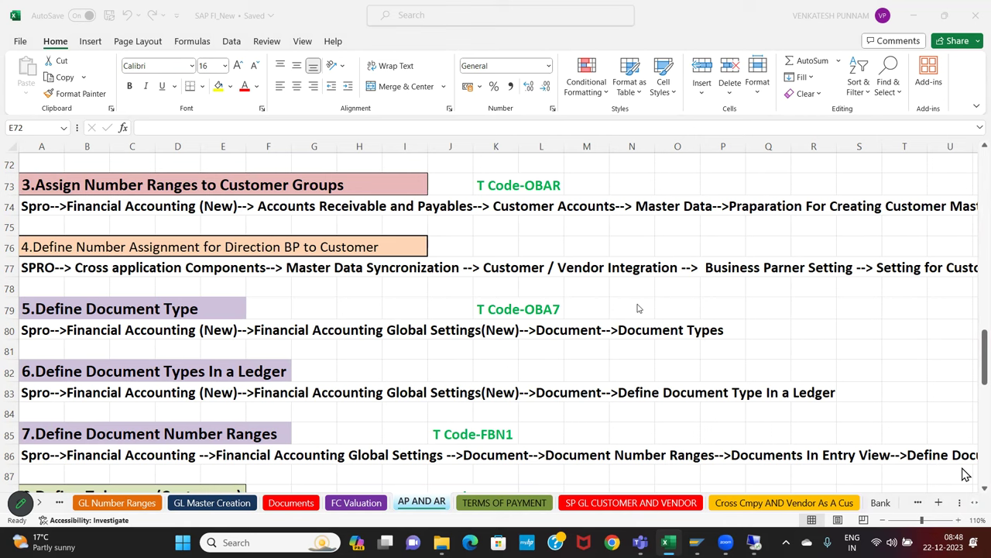
scroll(569, 308, up, 3)
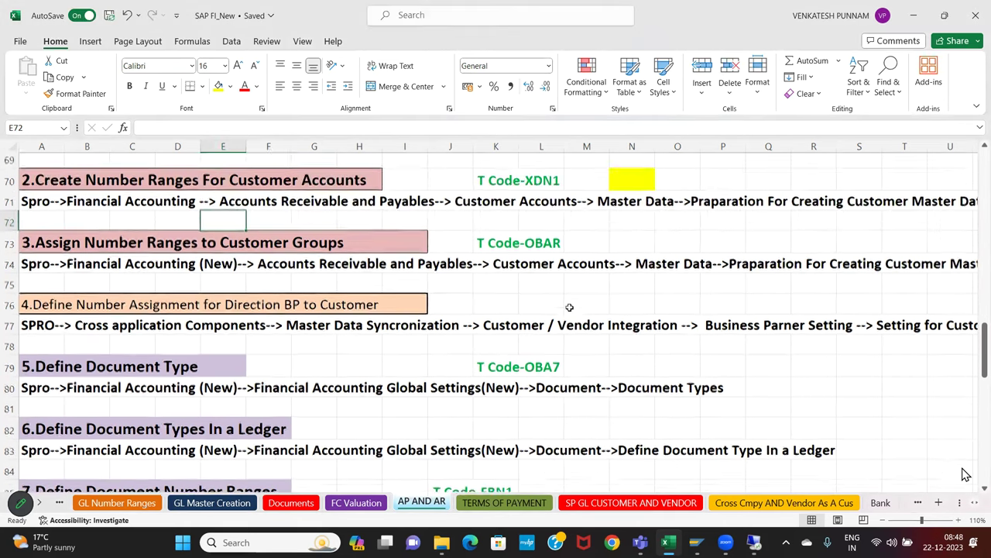
scroll(569, 308, up, 2)
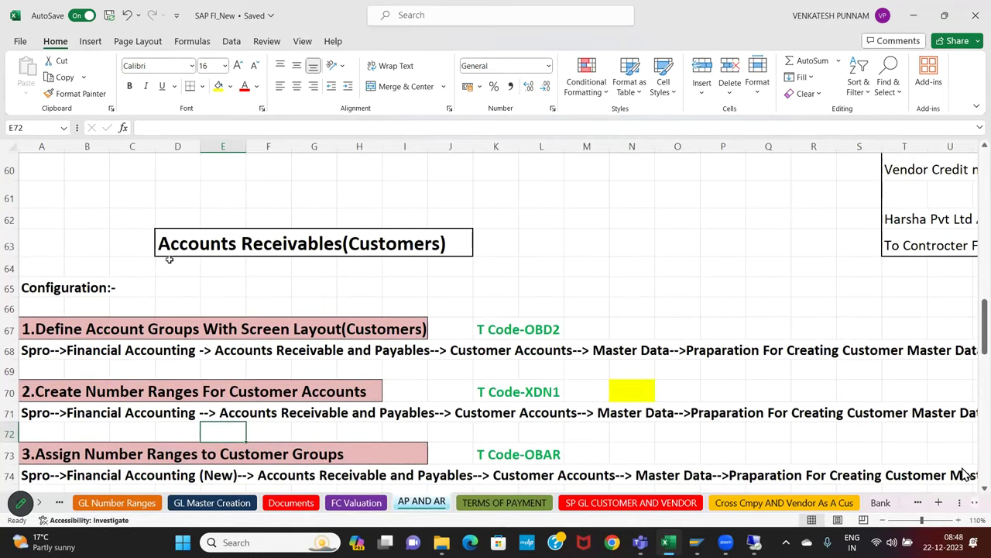
drag(168, 249, 357, 246)
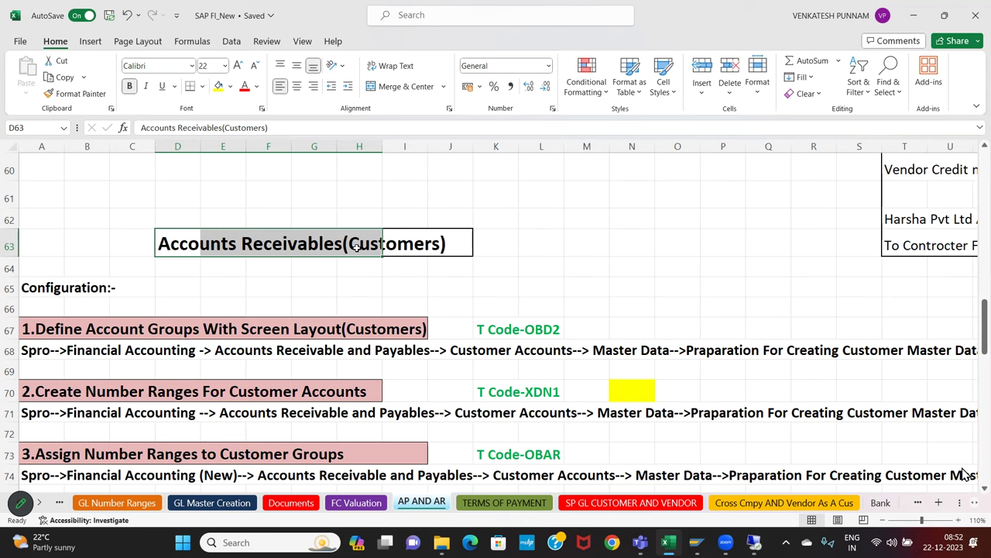
click(570, 411)
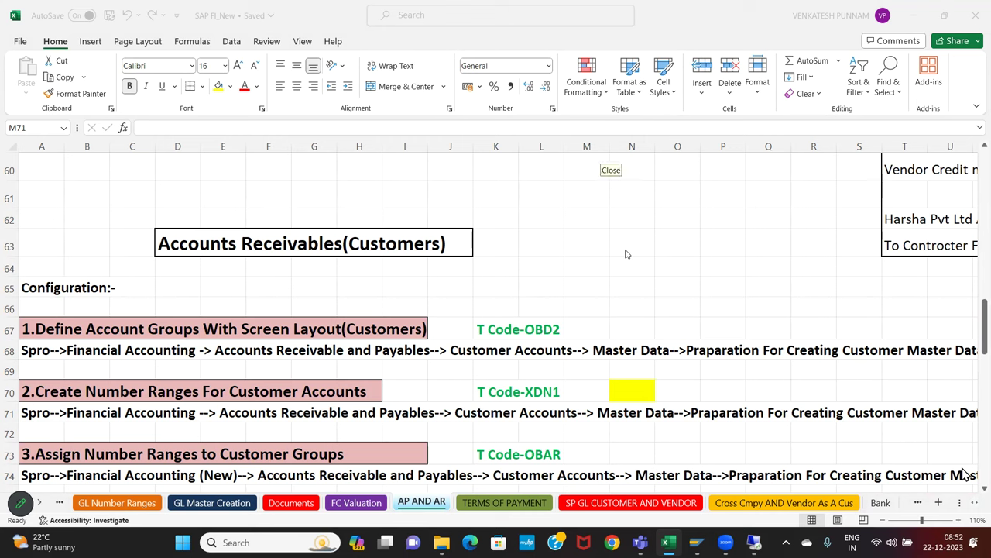
click(587, 282)
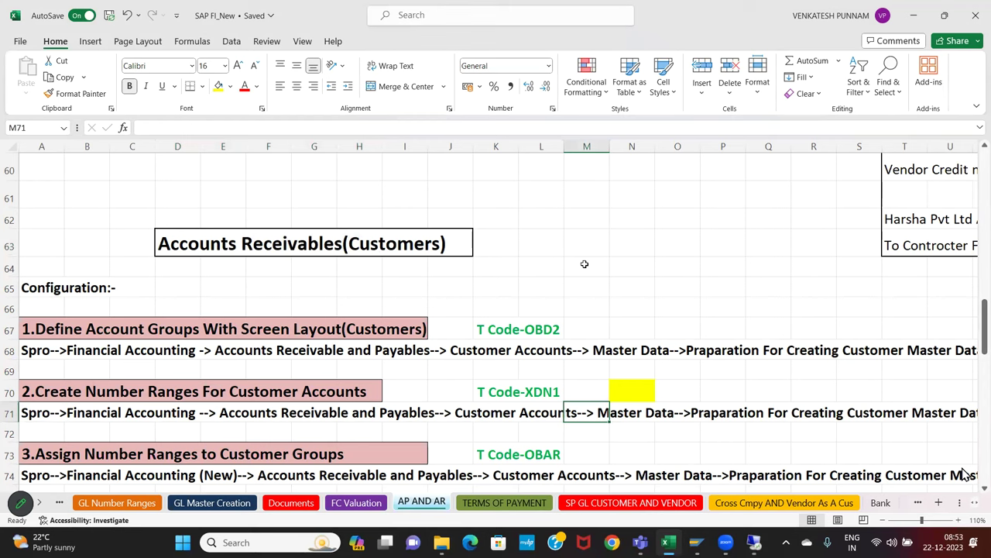
click(597, 223)
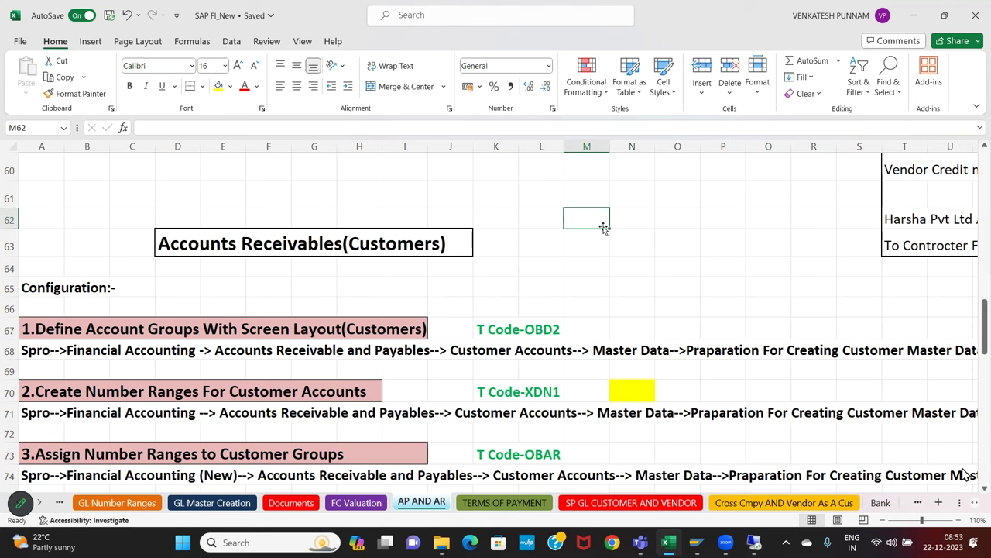
- Locate the vendor and customer BP group flow diagram on the AP AND AR sheet, around columns AB to AO from row 38
key(Right)
key(Right)
key(Right)
key(Right)
key(Right)
key(Right)
key(Right)
key(Right)
key(Right)
key(Right)
key(Right)
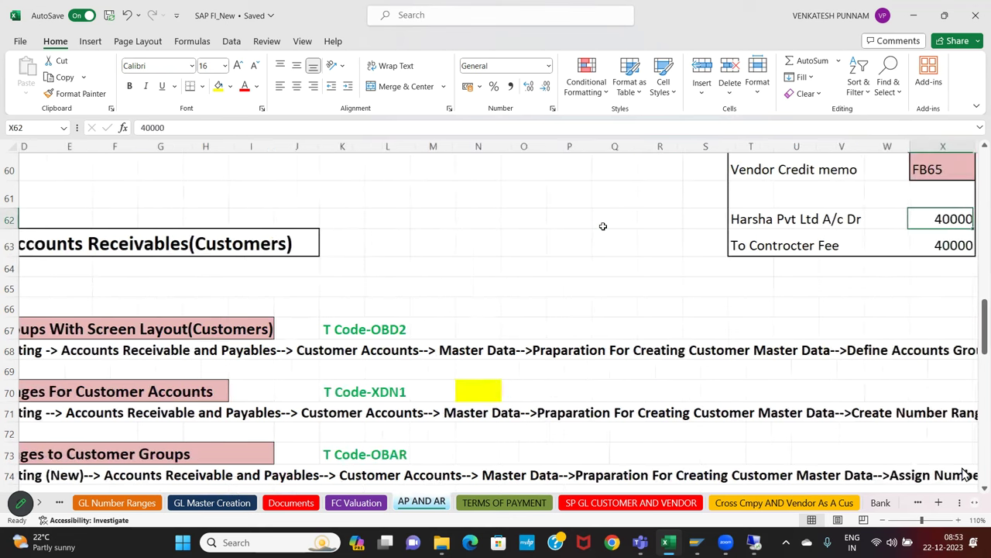
key(Right)
key(Right)
key(Right)
key(Right)
key(Right)
key(Right)
key(Right)
key(Right)
key(Right)
key(Right)
key(Right)
key(Right)
key(Right)
key(Right)
key(Right)
key(Right)
key(Right)
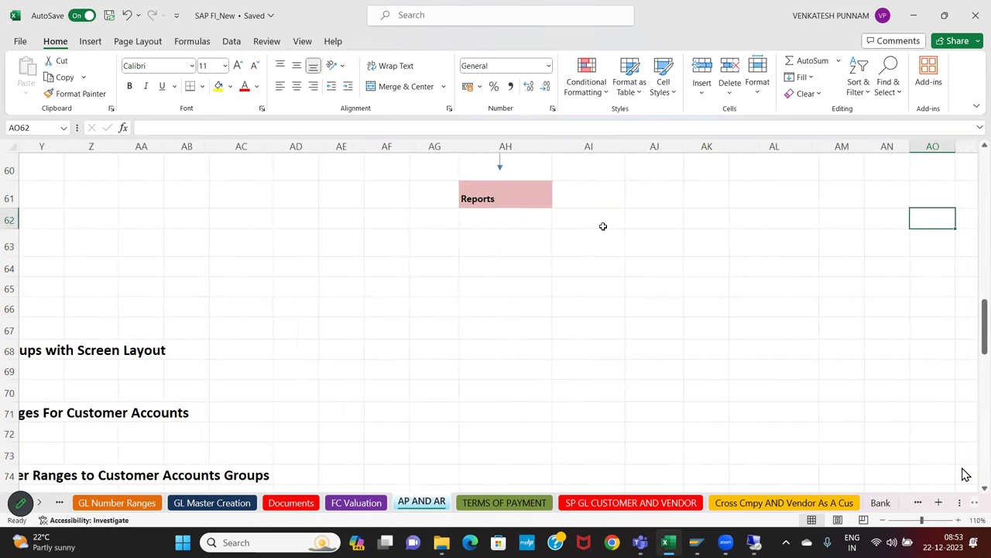
key(Up)
key(Up)
key(Up)
key(Up)
key(Up)
key(Up)
key(Up)
key(Up)
key(Up)
key(Up)
key(Up)
key(Up)
key(Up)
key(Up)
key(Up)
key(Up)
key(Up)
key(Up)
key(Up)
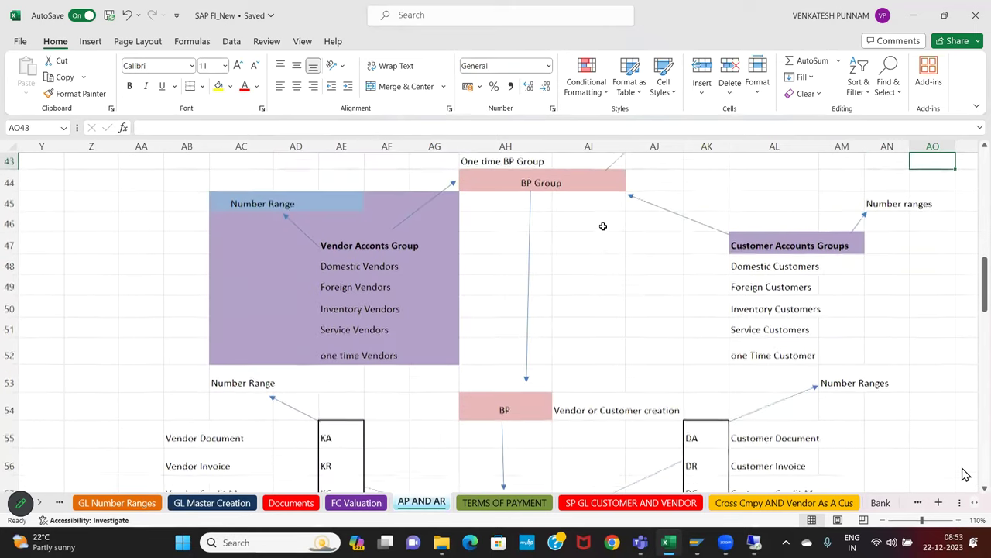
key(Up)
key(Up)
key(Up)
key(Up)
key(Up)
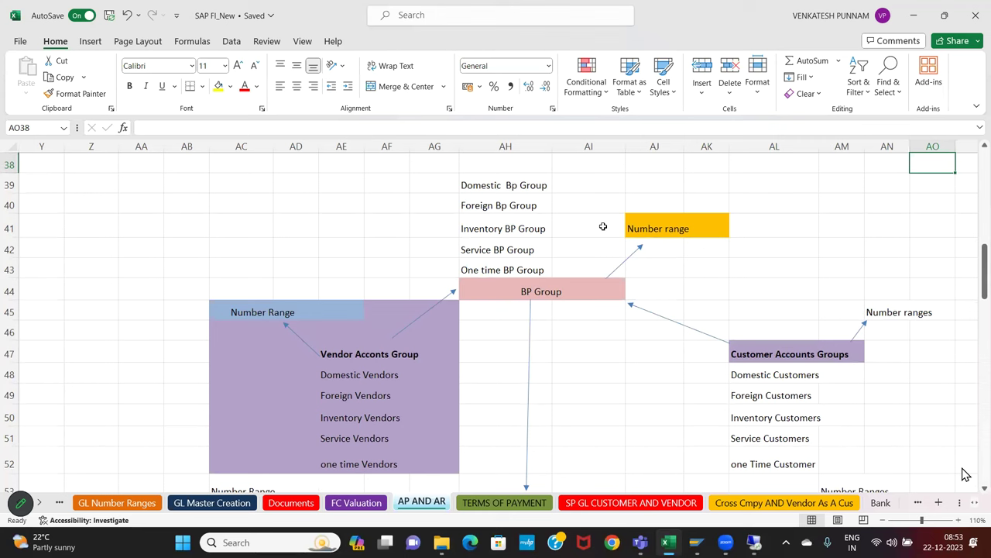
- Fill the vendor accounts group block, cells AC44:AG52, with yellow
click(223, 257)
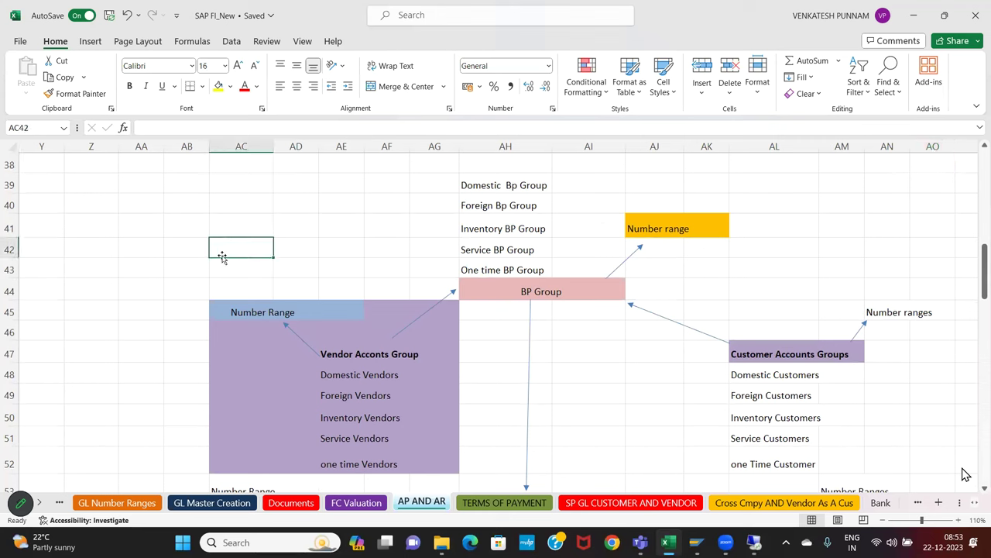
drag(220, 292, 458, 464)
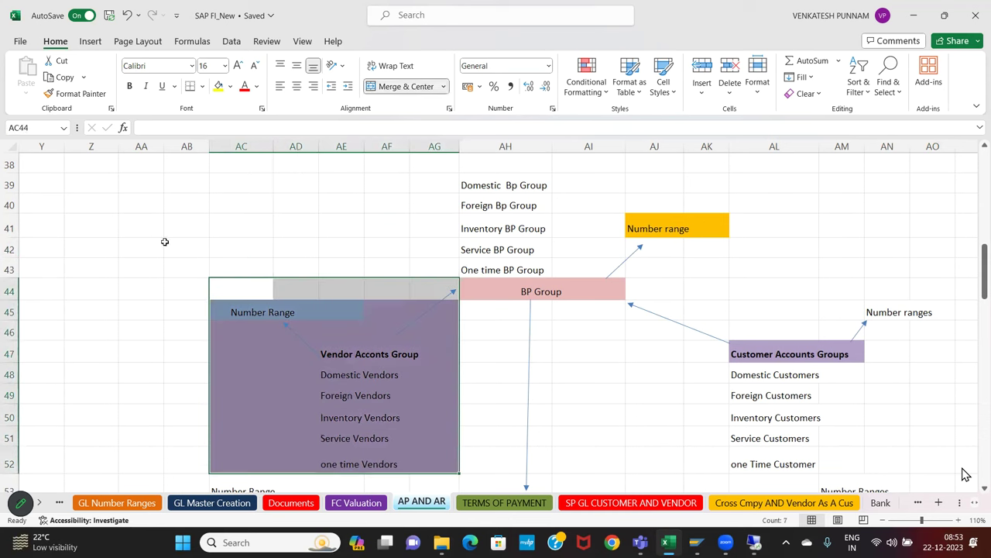
click(218, 86)
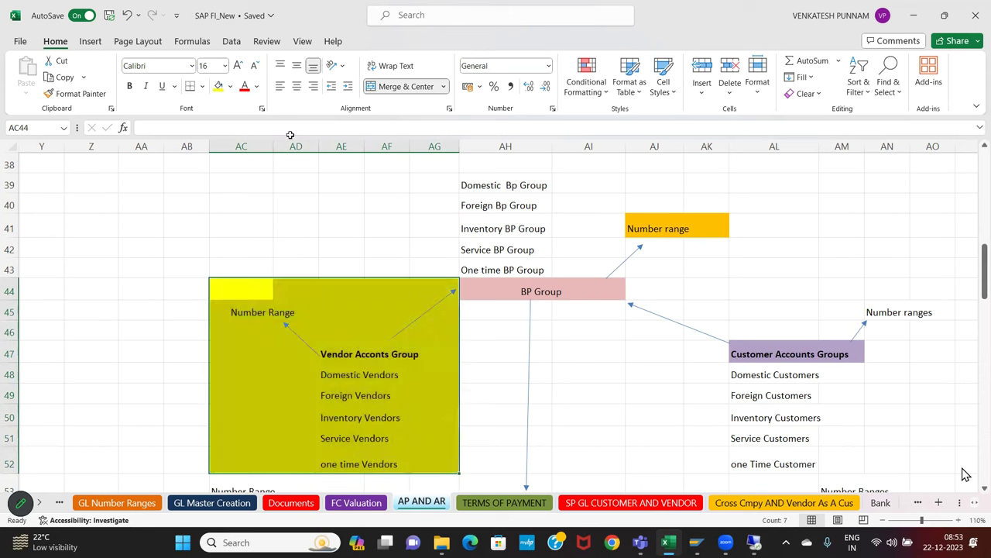
- Fill the BP group list above the BP Group box, cells AG39:AI43, with light red
drag(455, 186, 559, 270)
click(230, 86)
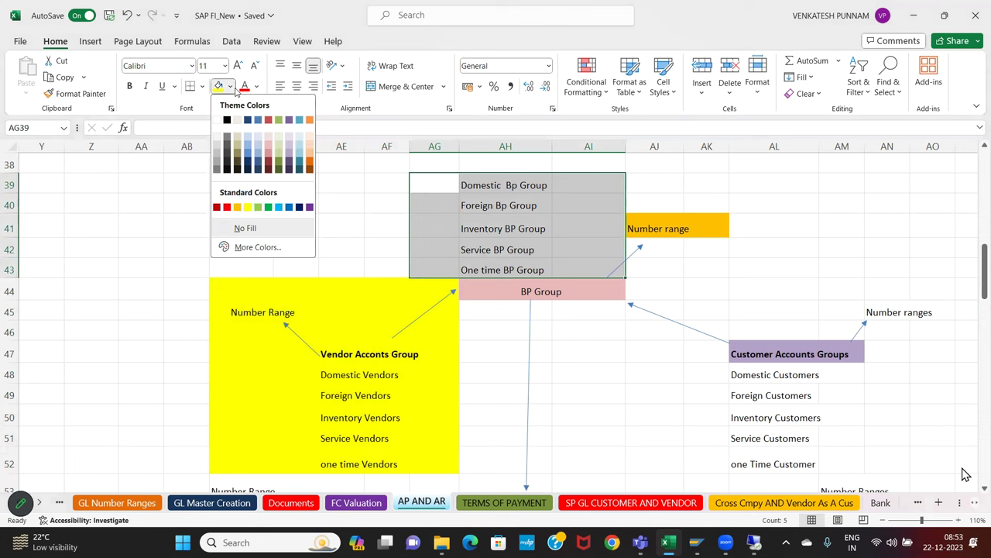
click(268, 146)
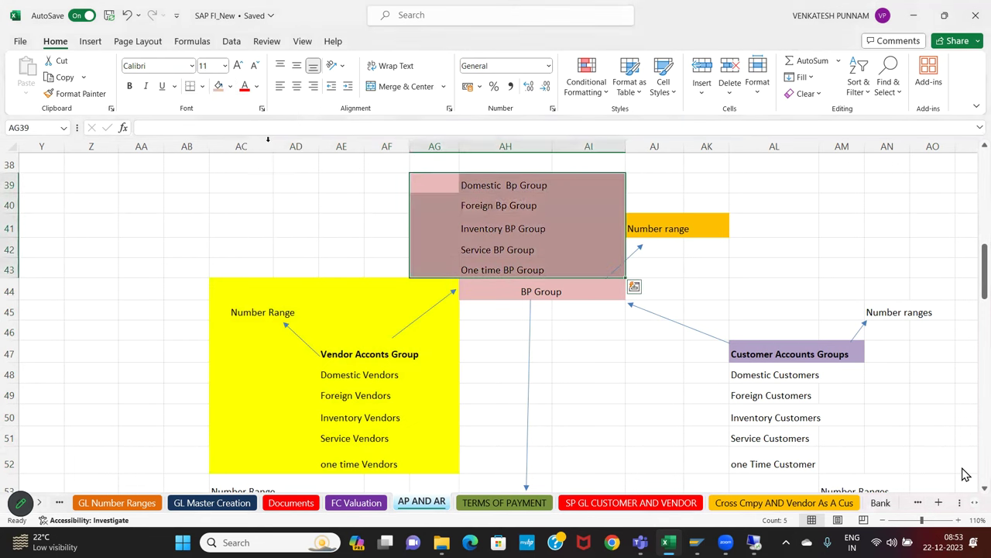
- Fill the vendor document types and number range block, cells AB53:AF59, with the same light red
scroll(509, 290, down, 2)
scroll(249, 455, down, 1)
drag(189, 294, 366, 460)
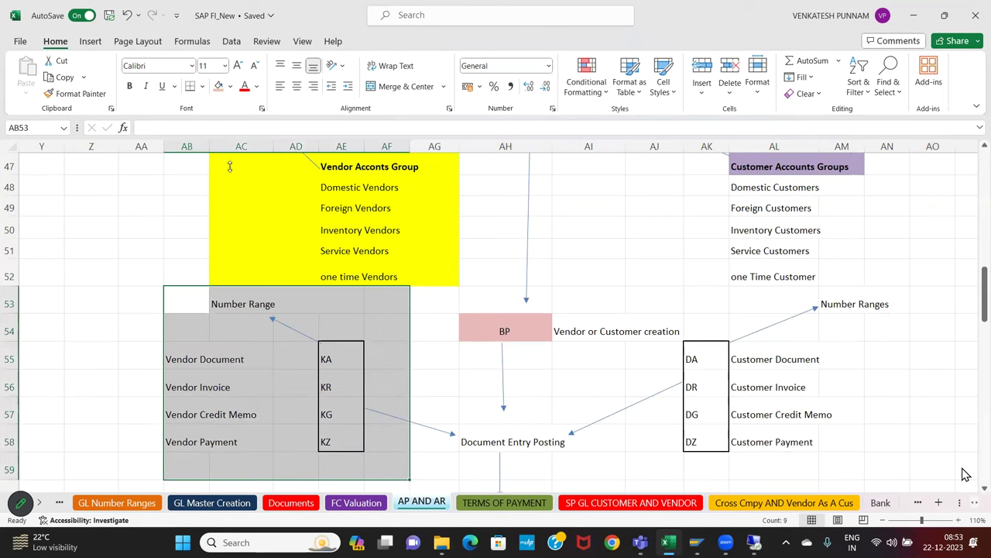
click(219, 85)
scroll(395, 245, down, 1)
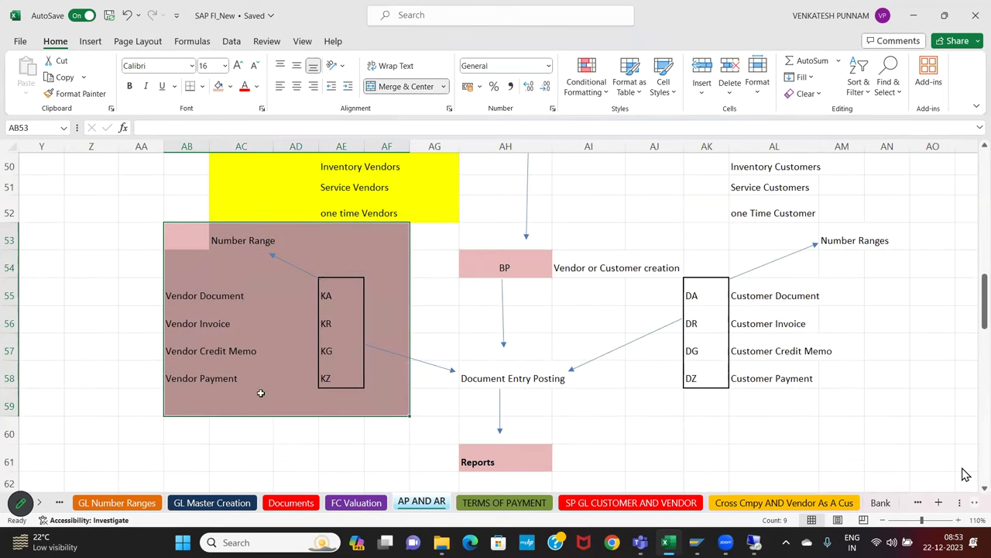
click(492, 378)
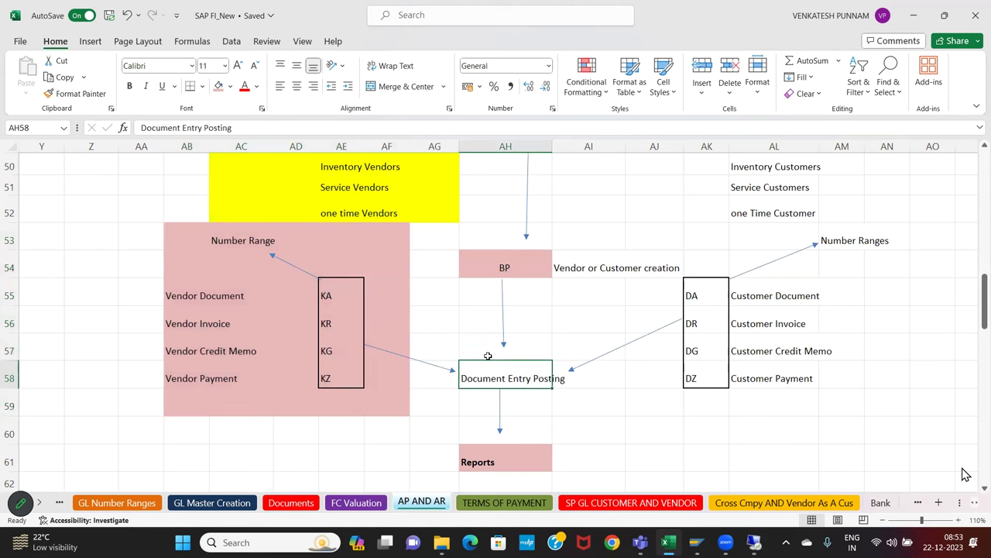
scroll(487, 355, up, 3)
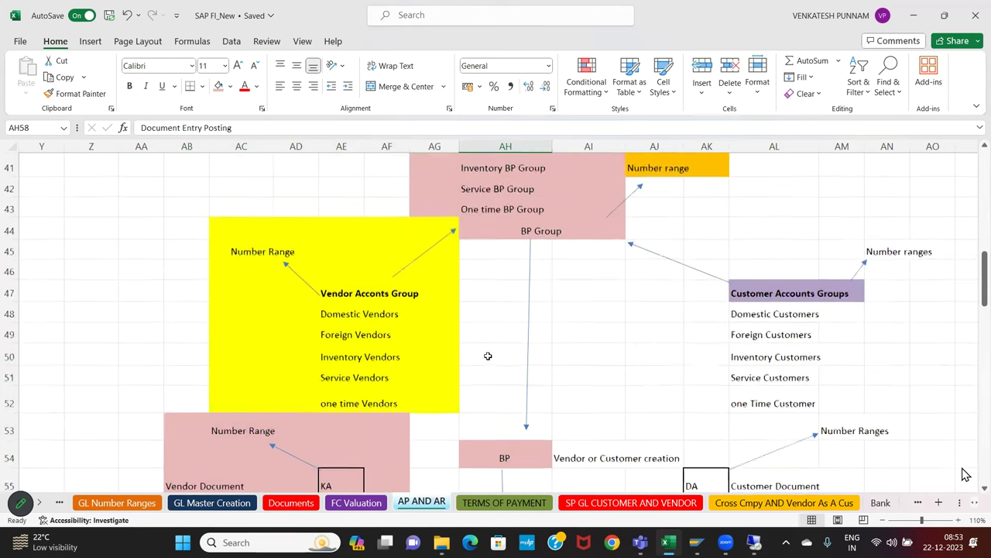
scroll(527, 368, up, 1)
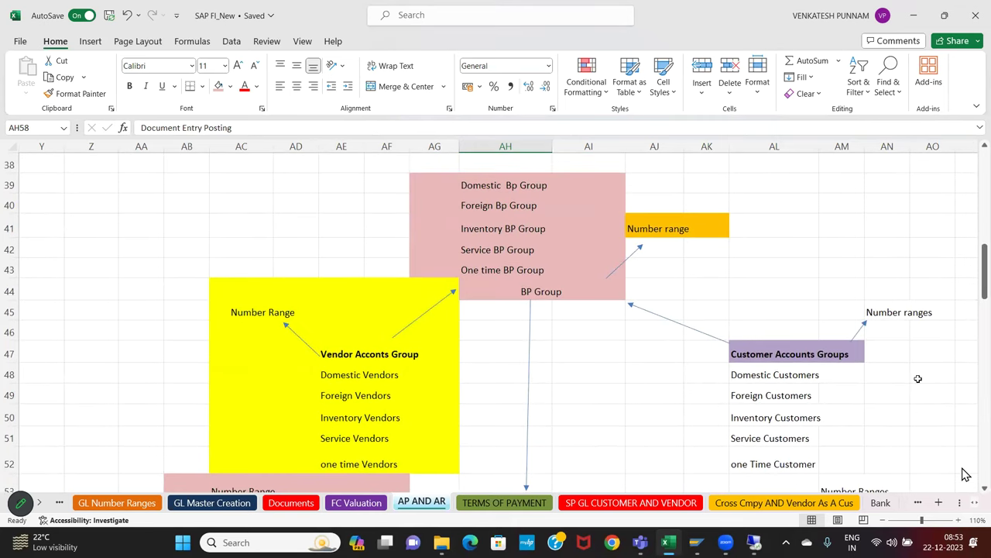
mouse_move(168, 234)
mouse_down()
mouse_move(343, 232)
mouse_move(424, 374)
mouse_move(429, 463)
mouse_up()
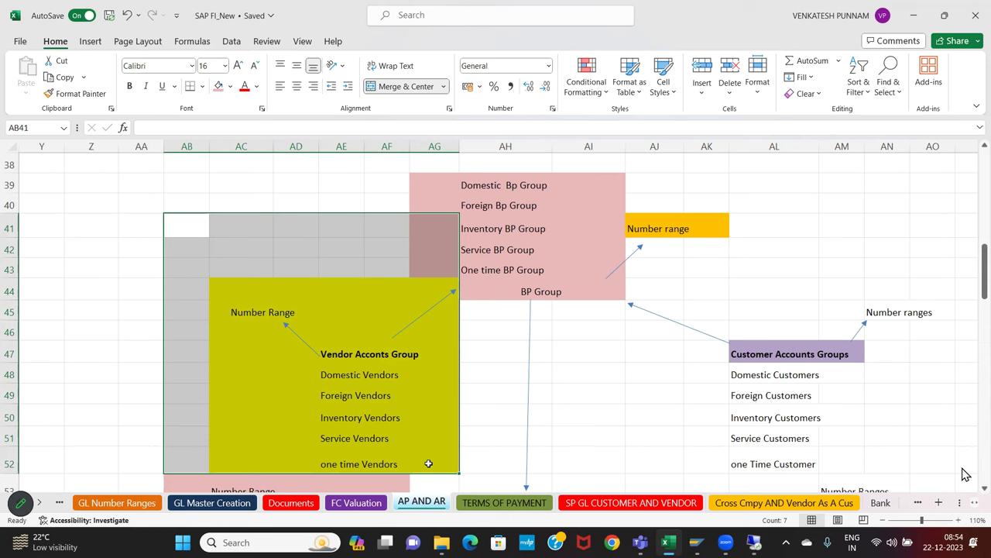
click(671, 409)
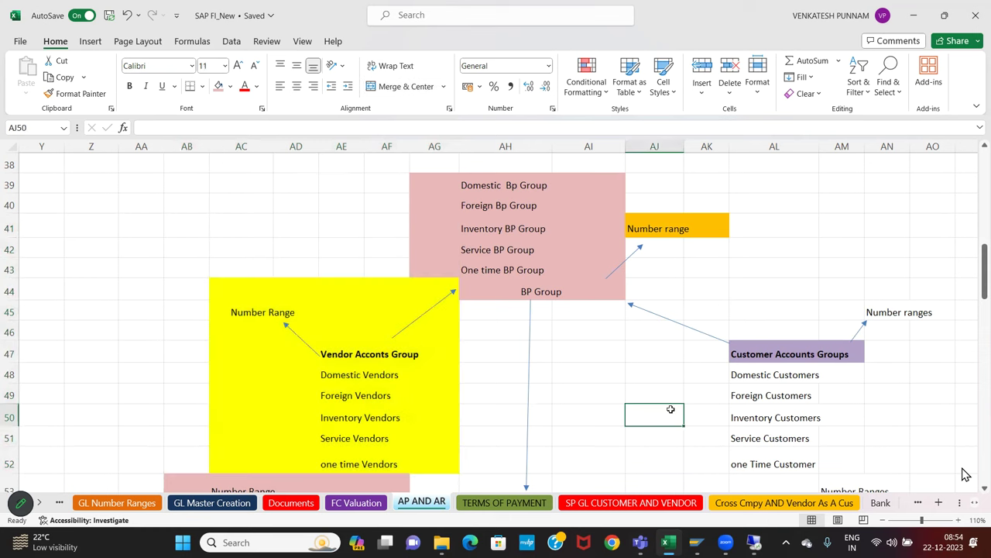
- Fill the Customer Accounts Groups block, cells AL47:AN52, with light red
scroll(671, 409, down, 1)
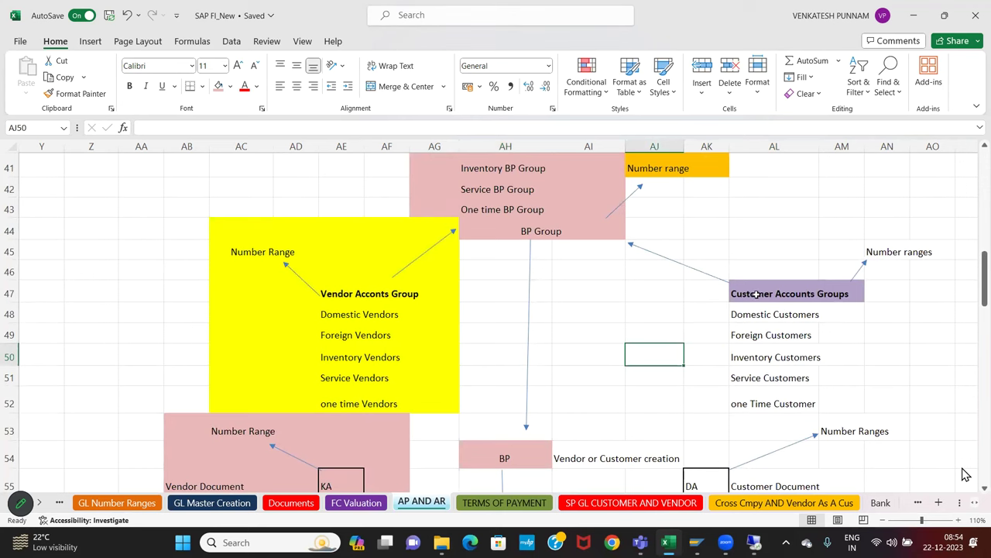
drag(756, 293, 906, 404)
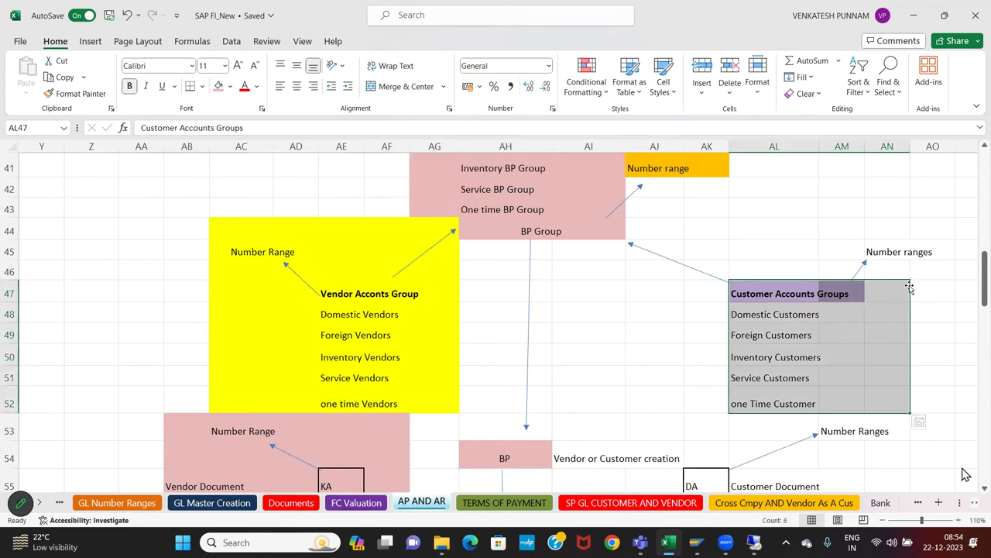
click(218, 86)
- Fill the customer number ranges label, cells AN45:AO45, with light green
drag(868, 252, 914, 252)
click(230, 86)
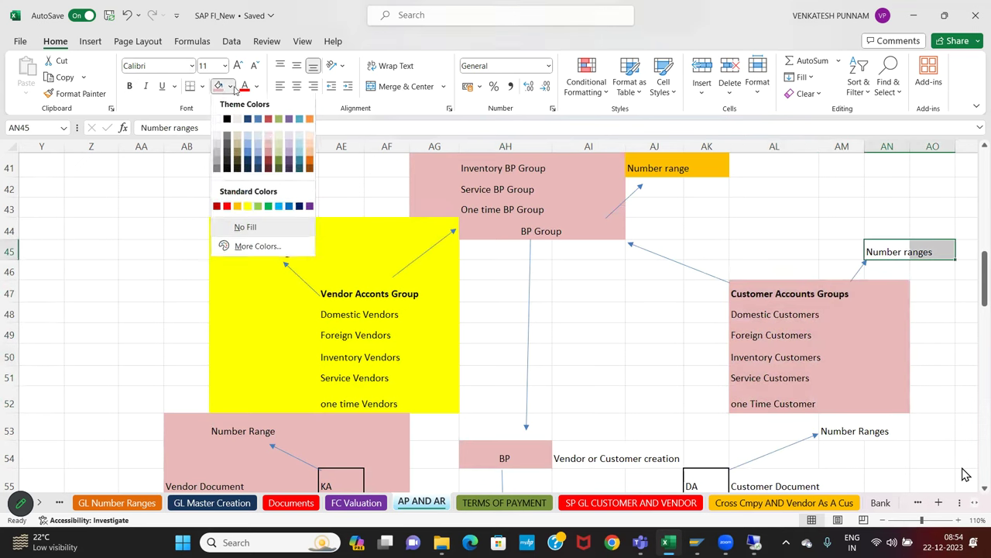
click(278, 145)
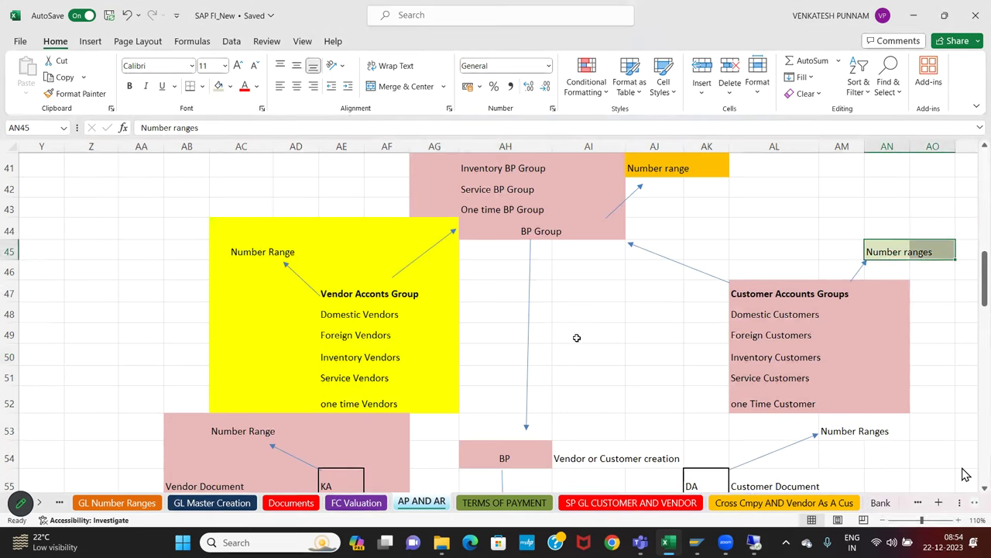
- Recolour the merged BP Group box, cell AH44, with the same light green
click(775, 404)
scroll(779, 406, up, 1)
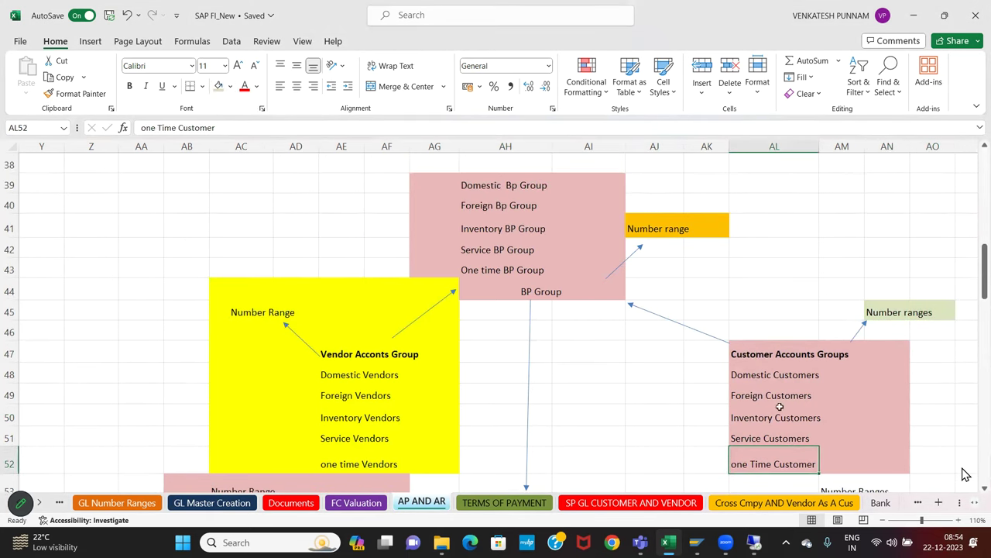
drag(742, 358, 846, 364)
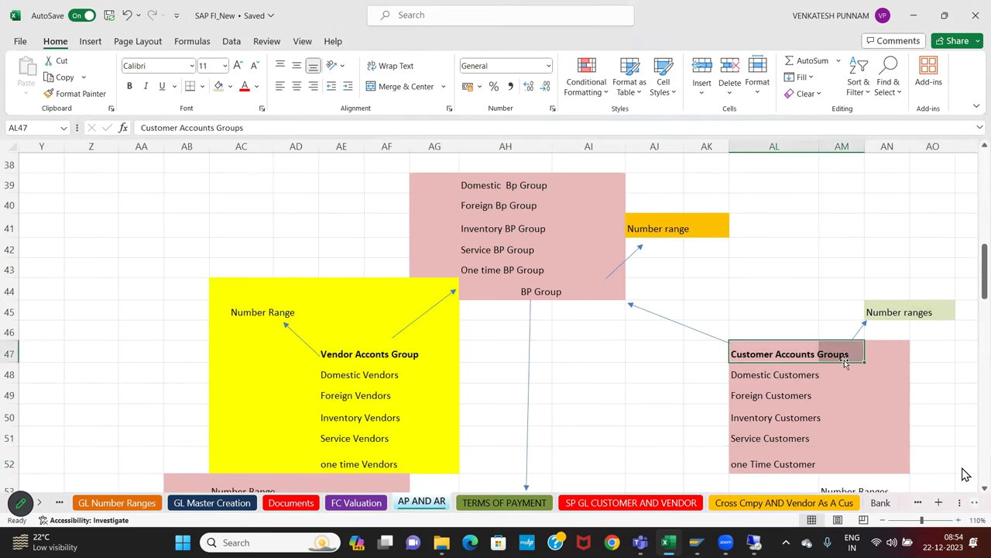
click(558, 291)
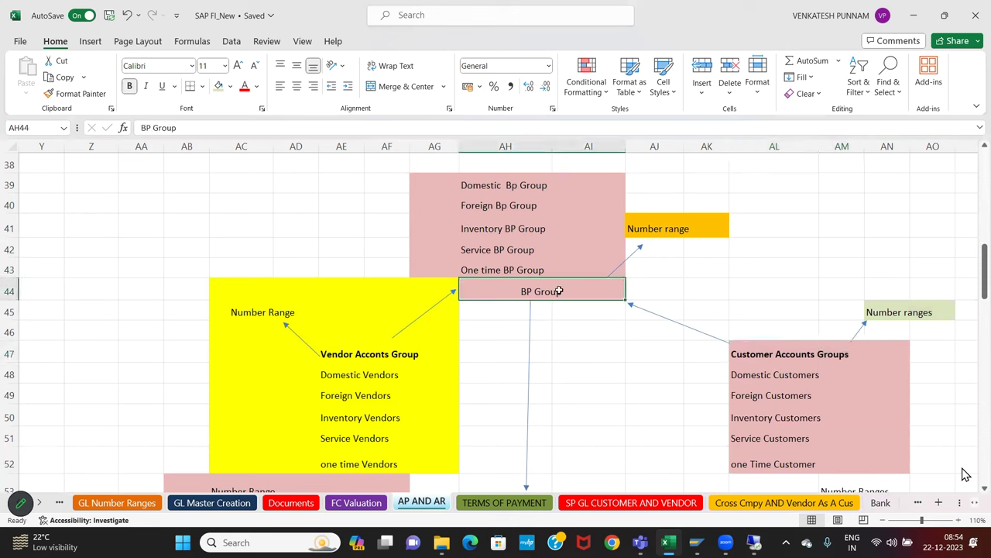
click(230, 86)
click(302, 138)
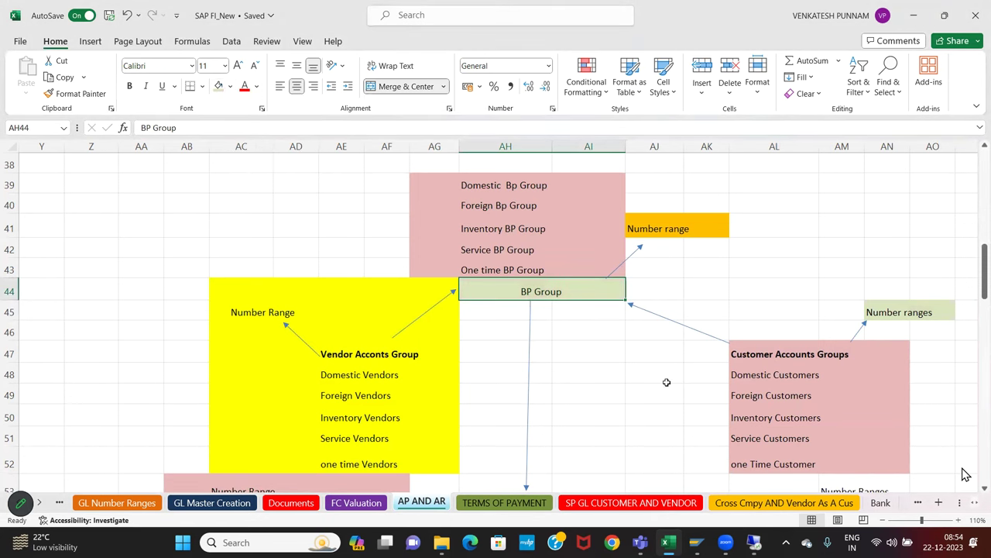
- Compare the vendor and customer account group blocks and document type blocks in the BP flow diagram
scroll(777, 395, down, 1)
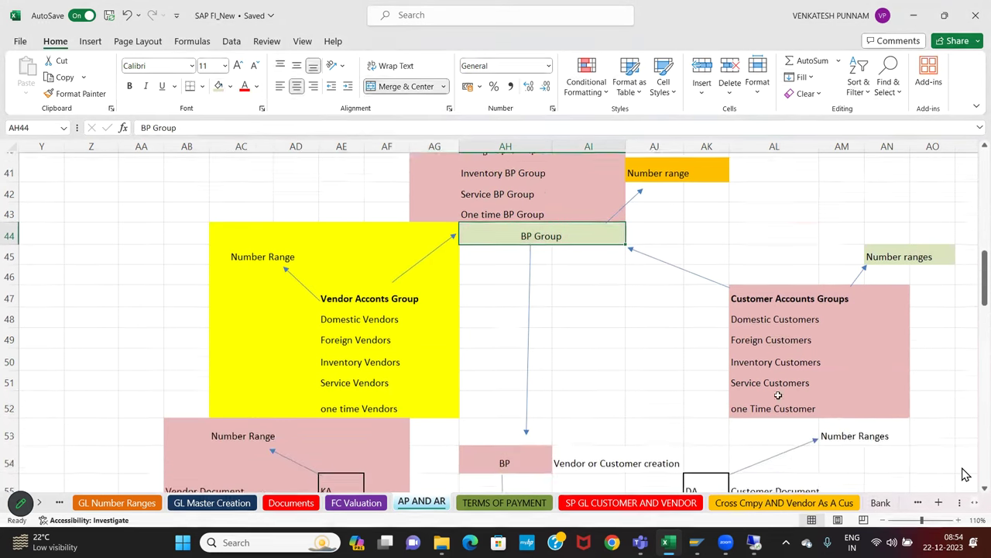
scroll(777, 395, down, 2)
click(724, 355)
drag(724, 354, 806, 443)
click(775, 306)
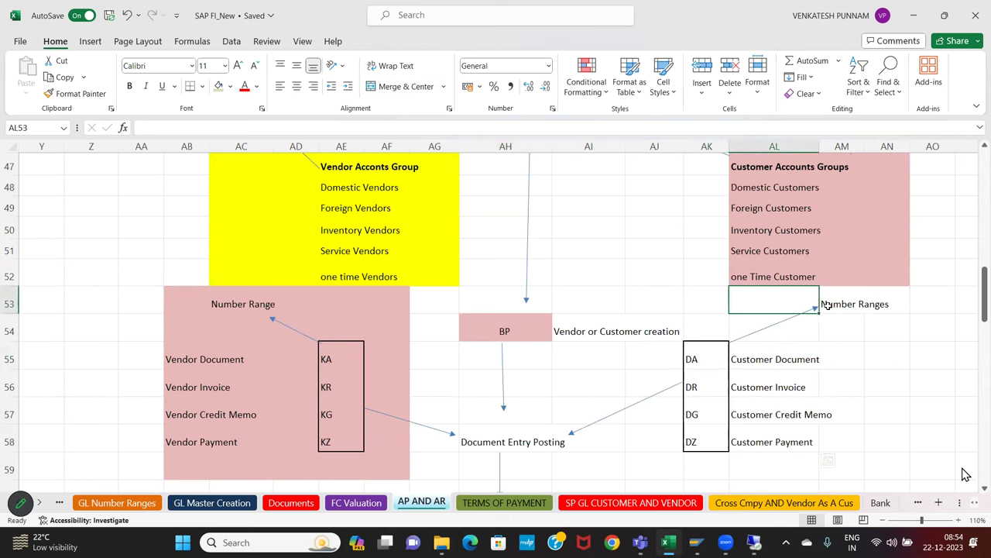
drag(827, 305, 877, 304)
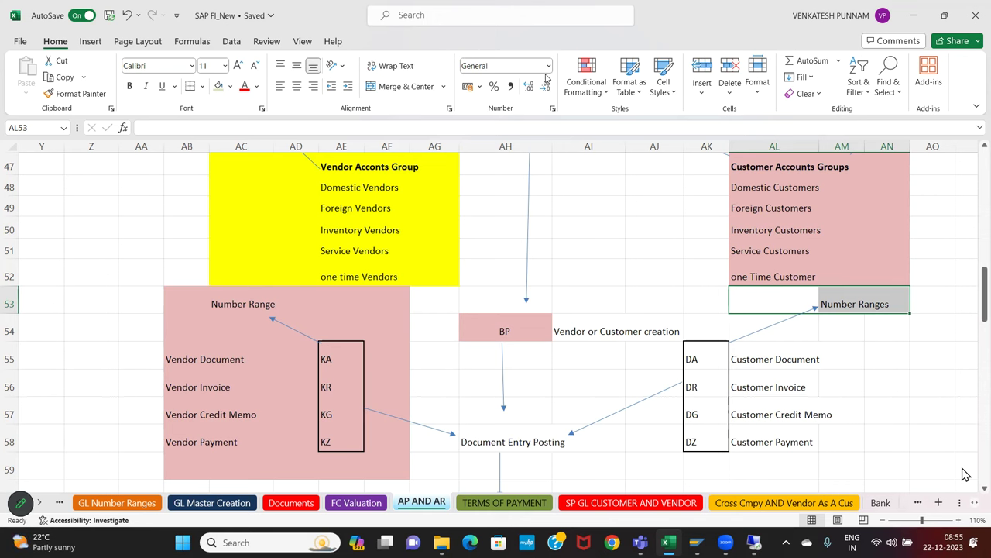
scroll(577, 251, up, 2)
mouse_move(281, 293)
mouse_down()
mouse_move(431, 301)
mouse_move(434, 394)
mouse_up()
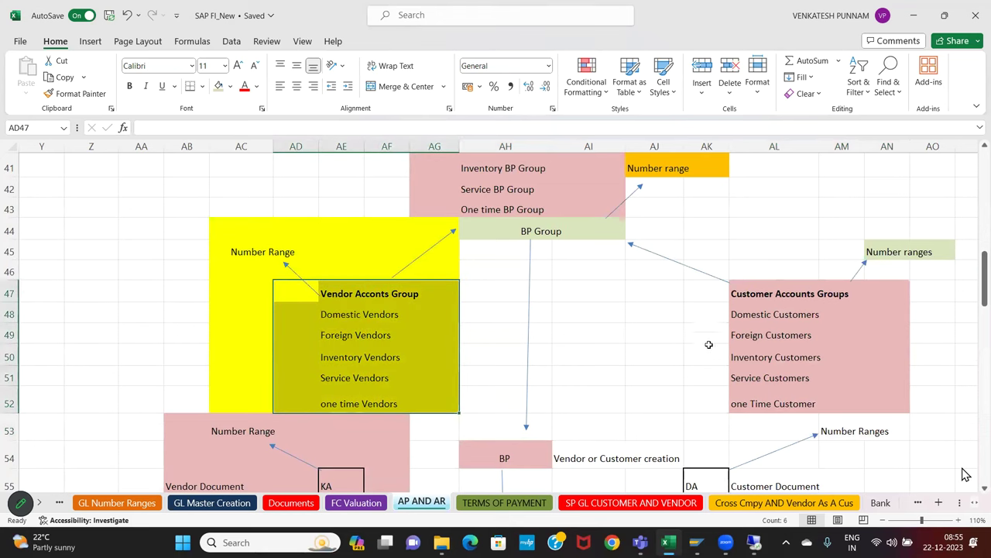
drag(730, 294, 868, 414)
scroll(609, 431, down, 2)
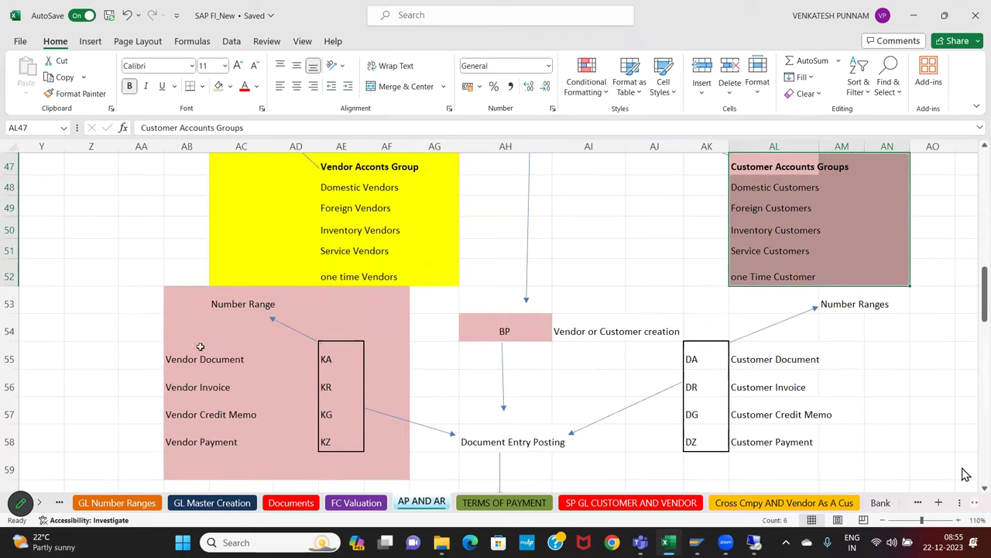
drag(178, 336, 382, 443)
drag(701, 308, 876, 443)
- Trace the diagram from the document types through Document Entry Posting to Reports, and recheck the customer account groups and number ranges
scroll(877, 443, down, 2)
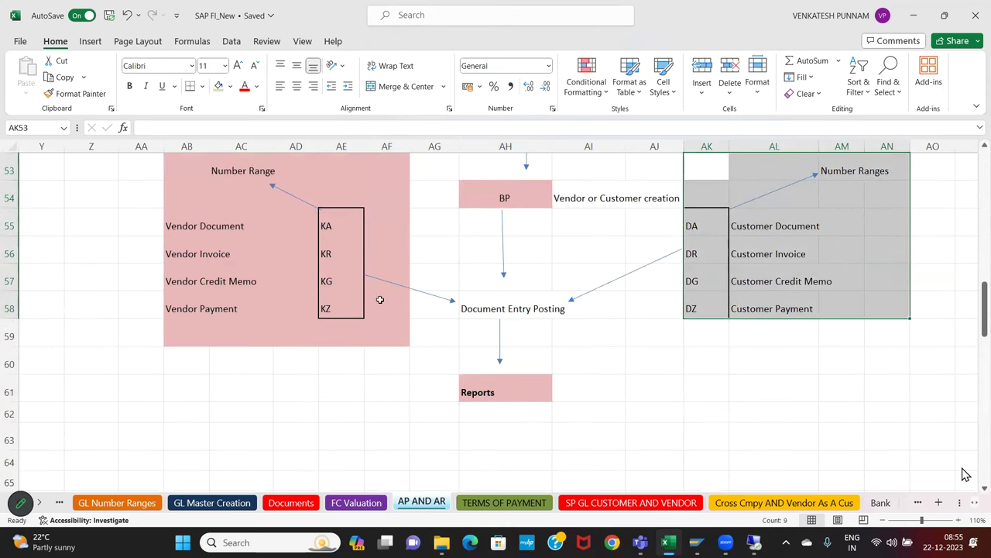
drag(367, 299, 611, 321)
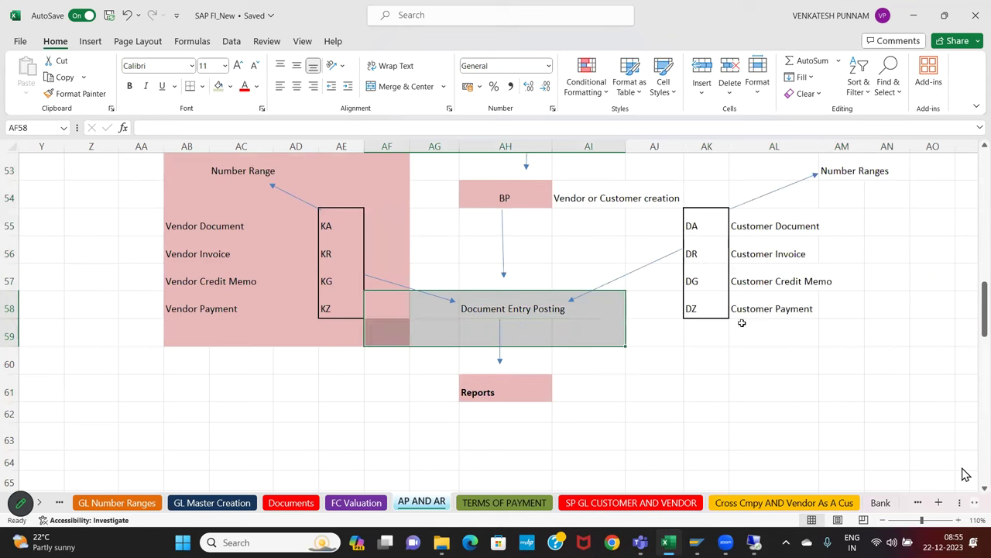
drag(844, 288, 437, 308)
drag(377, 338, 493, 392)
drag(642, 305, 506, 403)
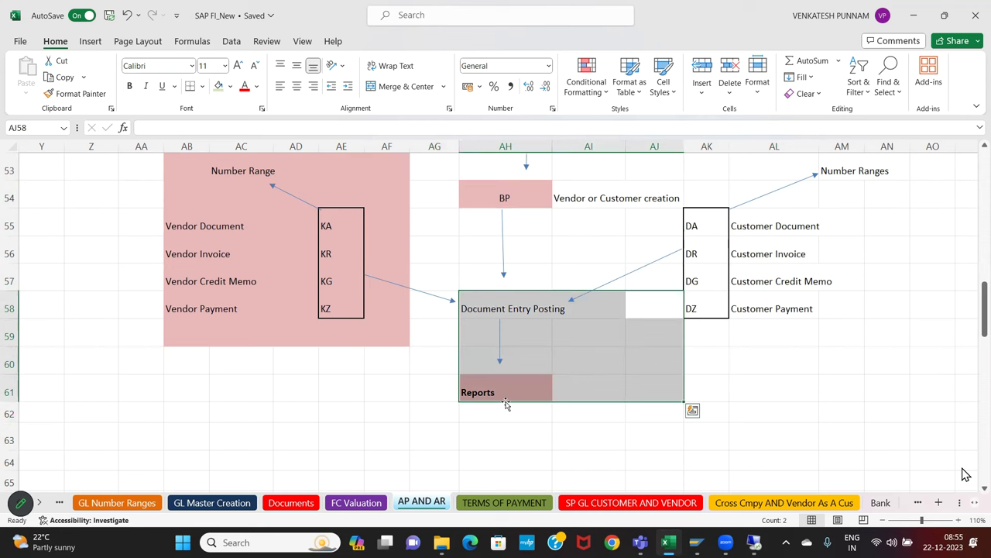
scroll(506, 404, up, 8)
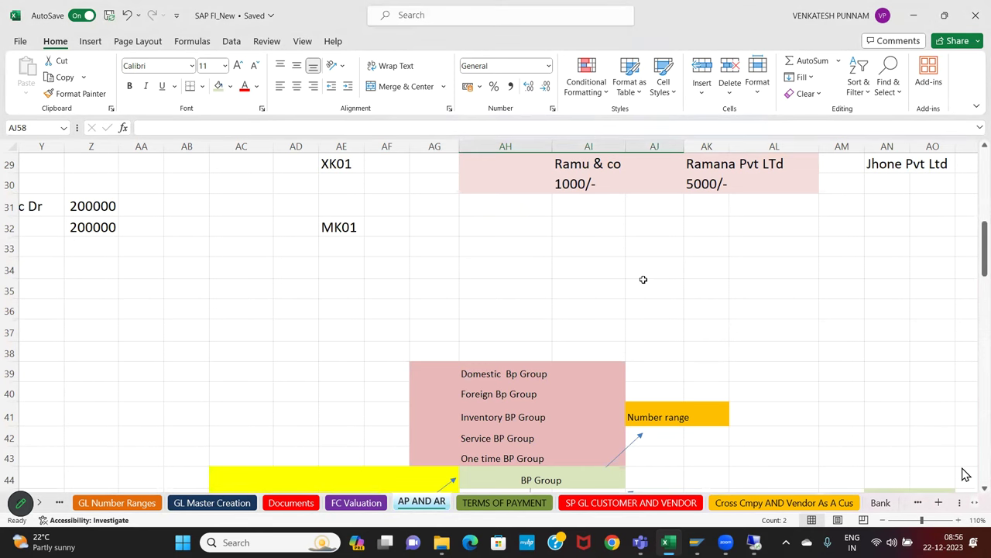
scroll(643, 279, down, 4)
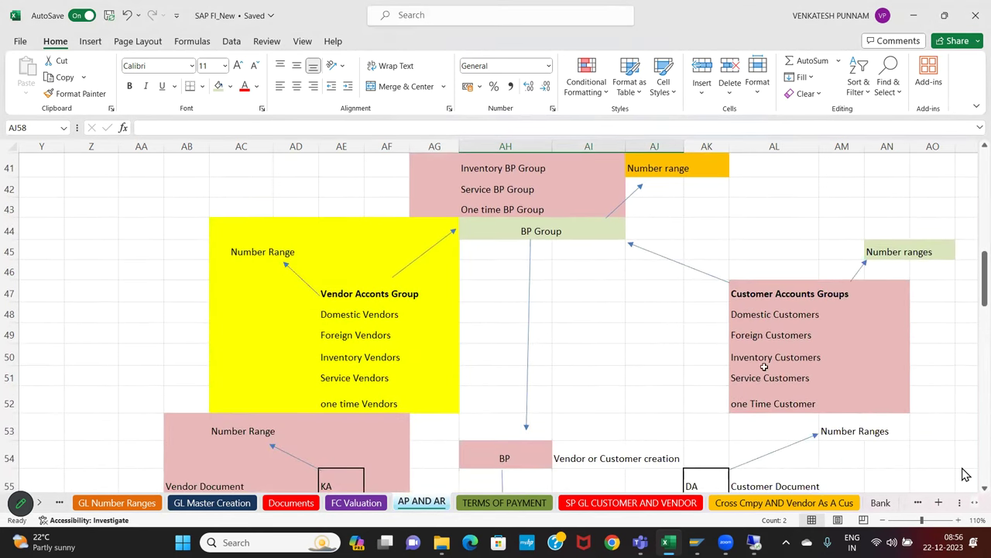
drag(738, 295, 933, 231)
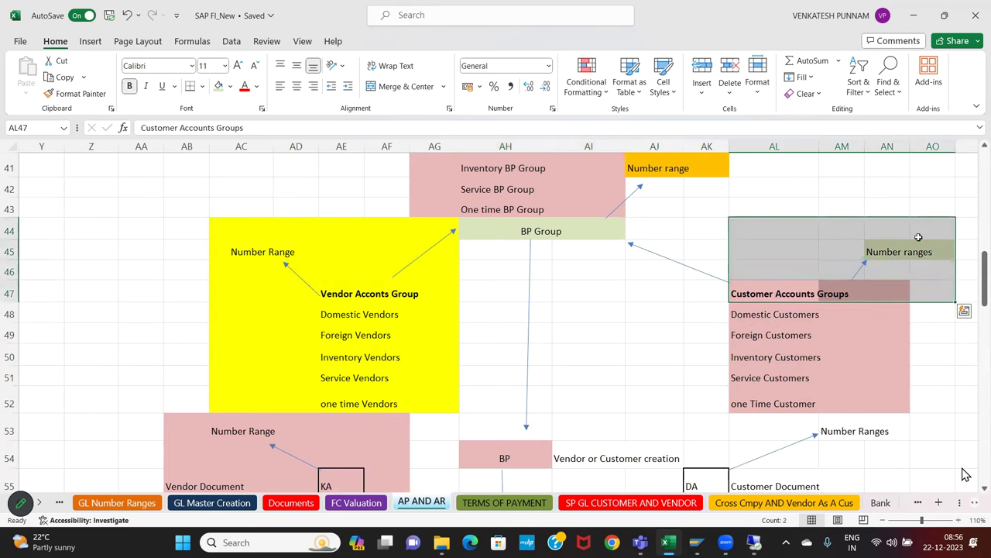
- Go to the customer Configuration list starting at row 65 and examine the account groups step with its transaction code
click(685, 360)
key(Left)
key(Left)
key(Left)
key(Left)
key(Left)
key(Left)
key(Left)
key(Left)
key(Left)
key(Left)
key(Left)
key(Left)
key(Left)
key(Left)
key(Left)
key(Left)
key(Left)
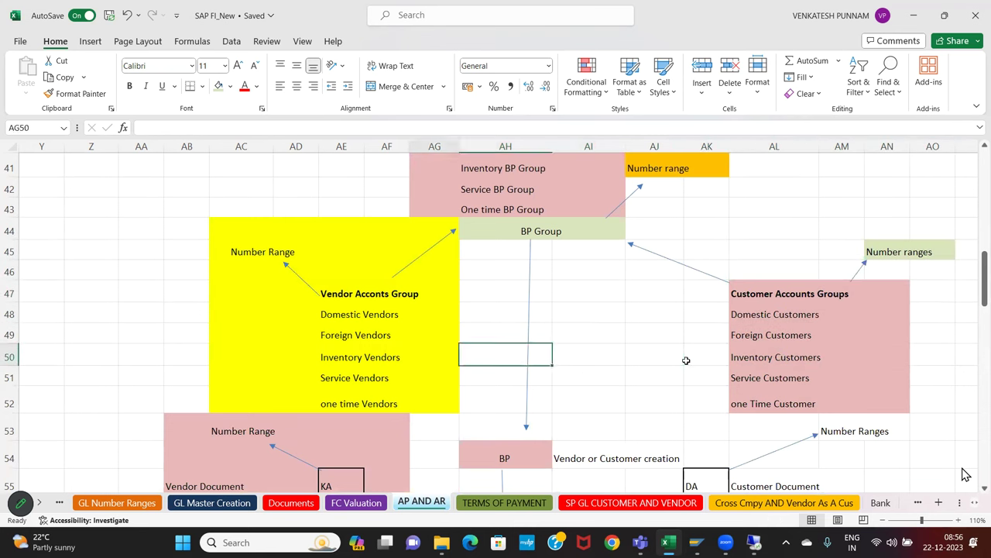
key(Left)
key(Left)
key(Left)
key(Left)
key(Left)
key(Left)
key(Left)
key(Left)
key(Left)
key(Left)
key(Left)
key(Left)
key(Left)
key(Left)
key(Left)
key(Left)
key(Left)
key(Left)
key(Left)
key(Down)
key(Down)
key(Down)
key(Down)
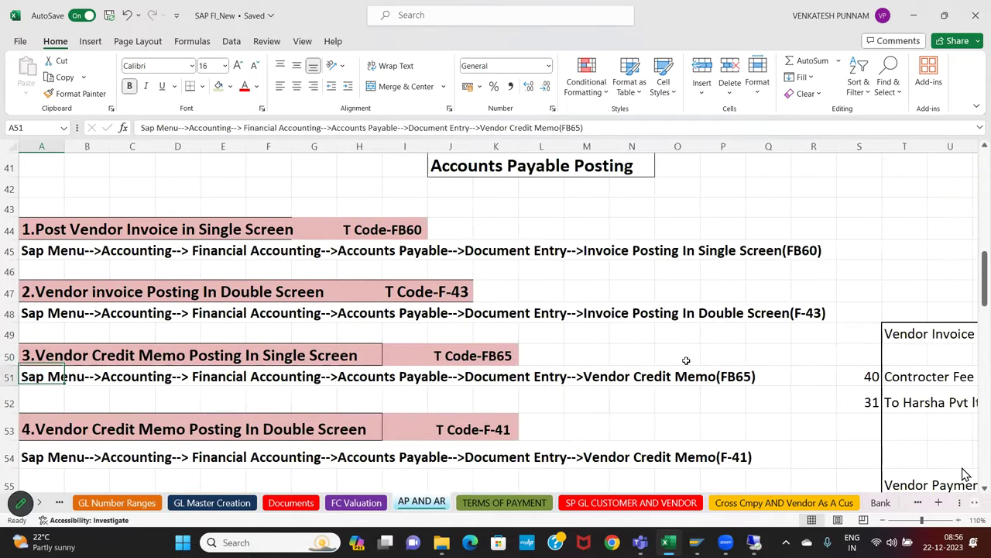
key(Down)
key(Down)
key(Down)
key(Down)
key(Down)
key(Down)
key(Down)
key(Down)
key(Down)
key(Down)
key(Down)
key(Down)
key(Down)
key(Down)
key(Down)
key(Down)
key(Down)
key(Down)
key(Down)
key(Down)
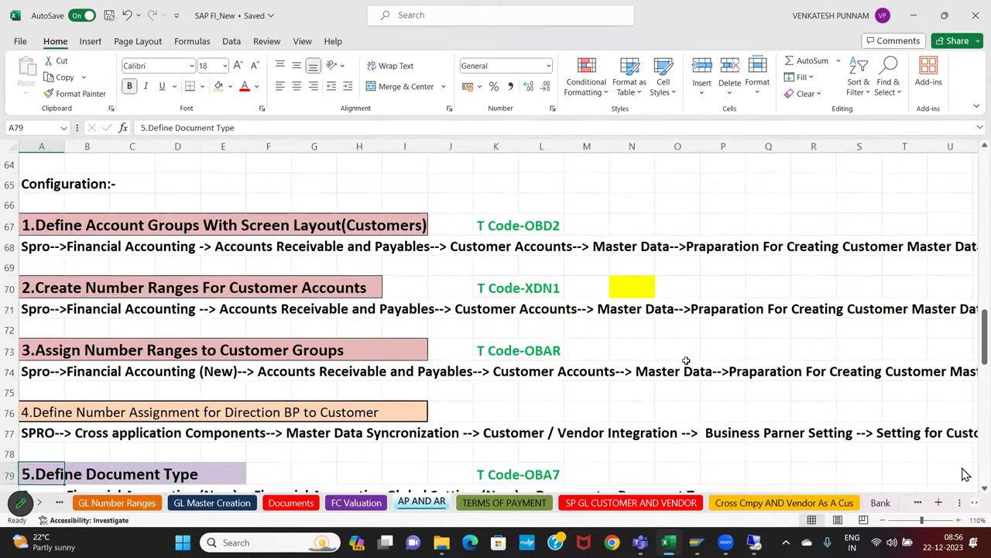
click(89, 225)
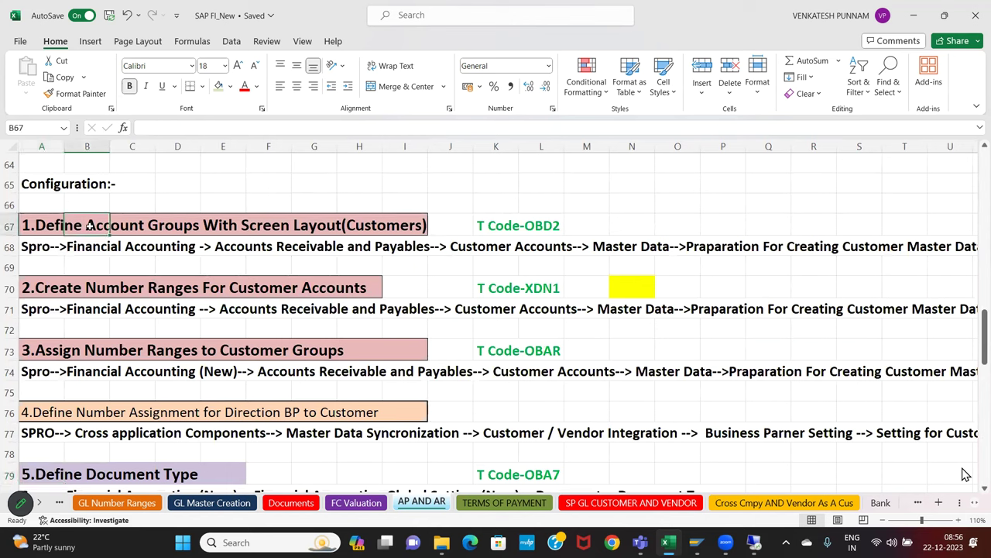
click(540, 232)
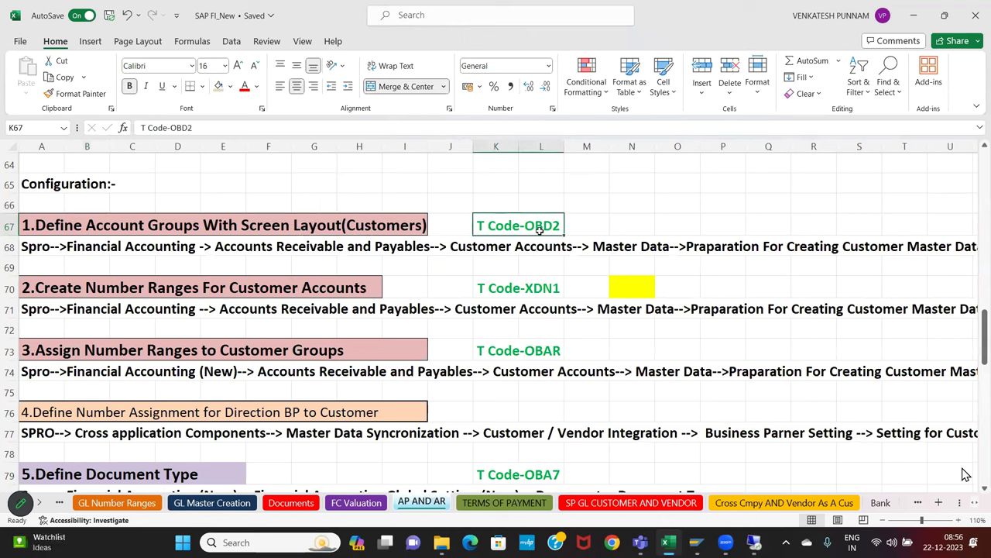
- Beside the customer code OBD2, enter OBD3 in cell N67 and OBD4 in cell P67
click(586, 227)
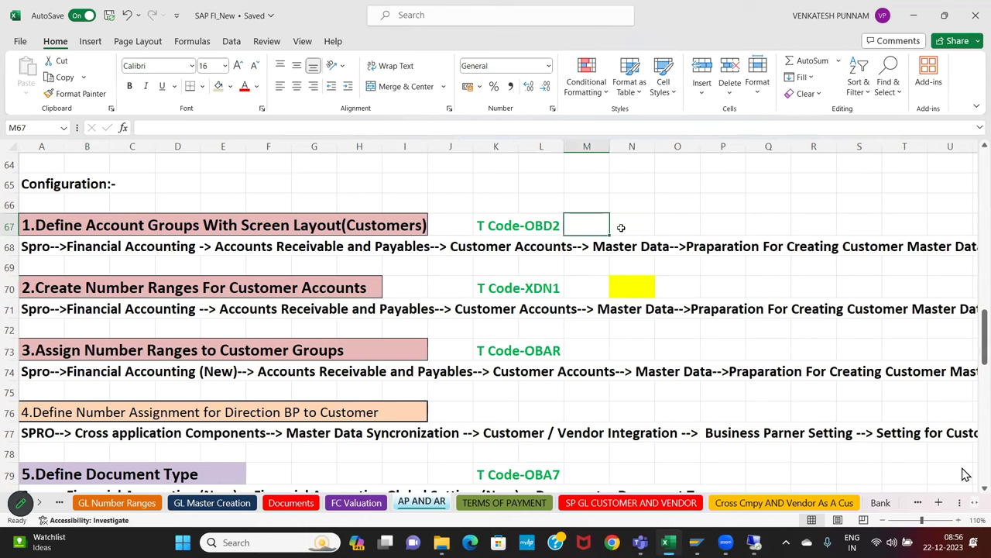
click(621, 227)
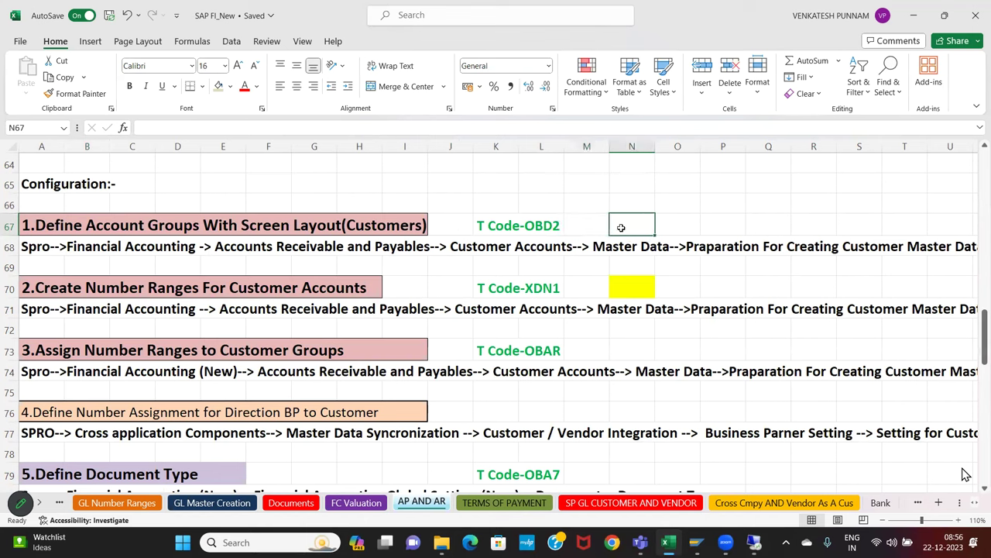
text(OBD)
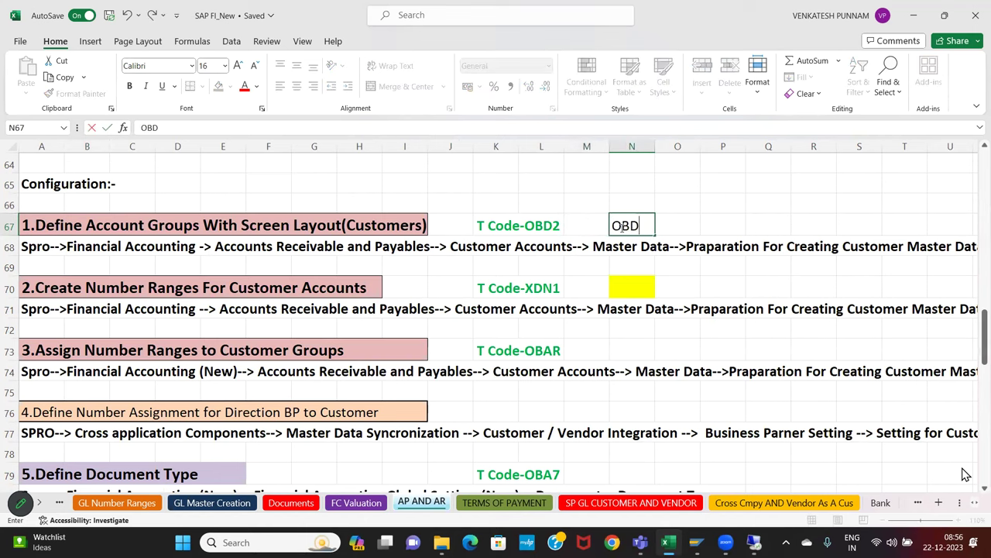
text(3)
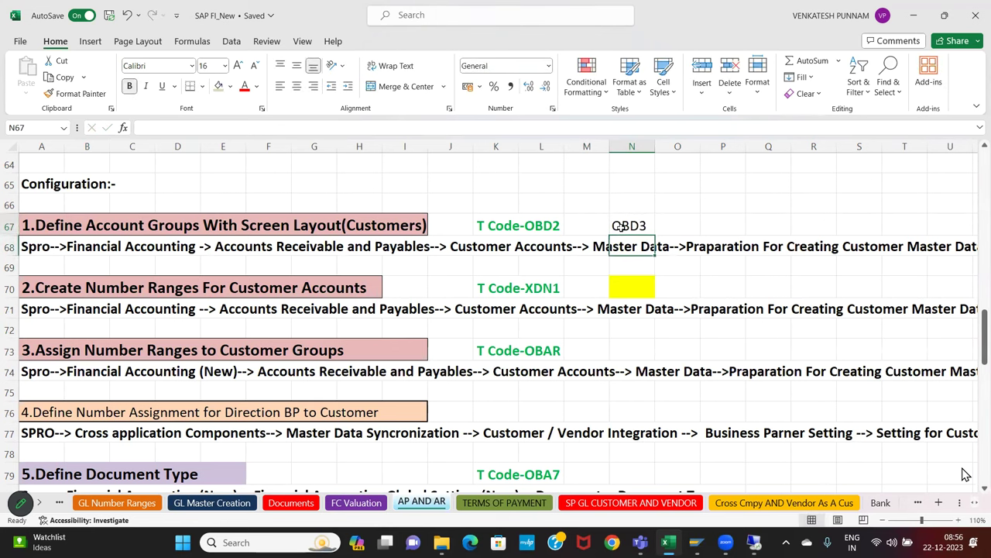
key(Tab)
key(Tab)
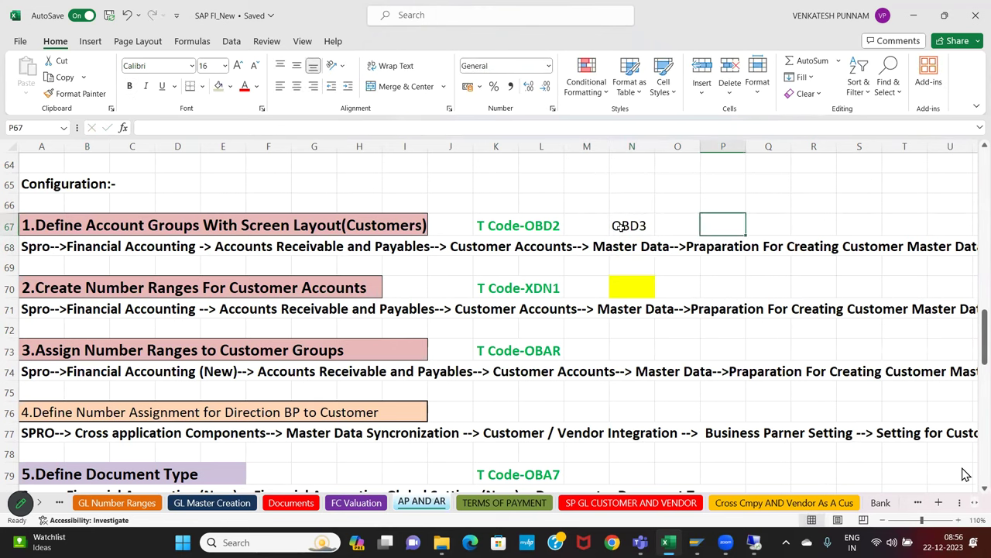
text(OBD4)
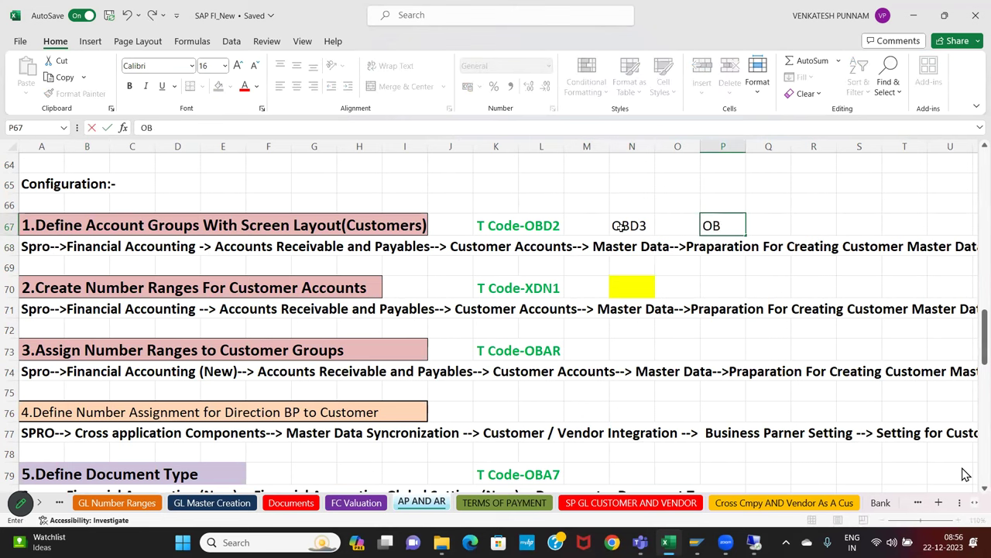
key(Return)
- Enter the heading GL in cell P66, above OBD4
key(Up)
key(Up)
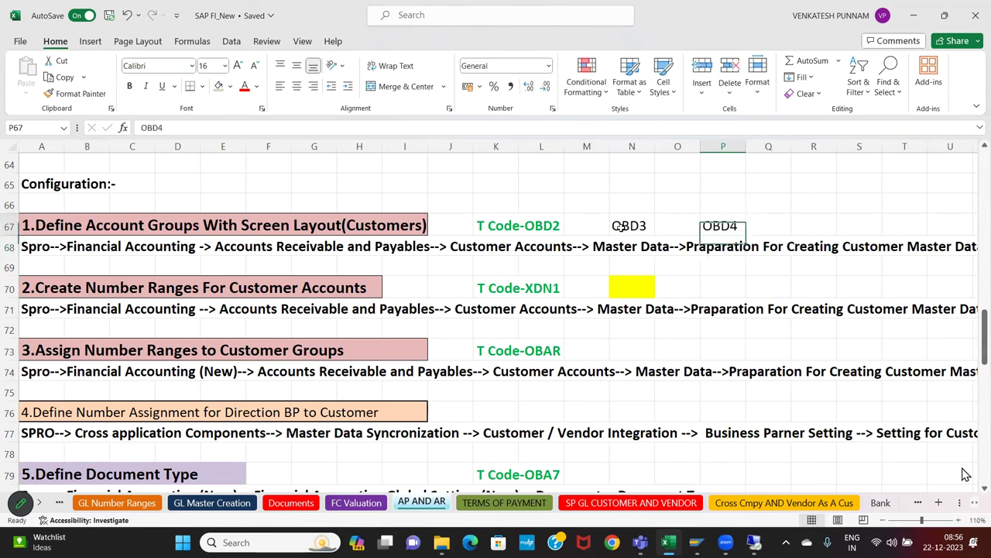
text(gl)
key(BackSpace)
key(BackSpace)
text(GL)
key(Return)
- Enter the headings Vendor in cell N66 above OBD3 and Customer in cell L66 above OBD2
key(Up)
key(Left)
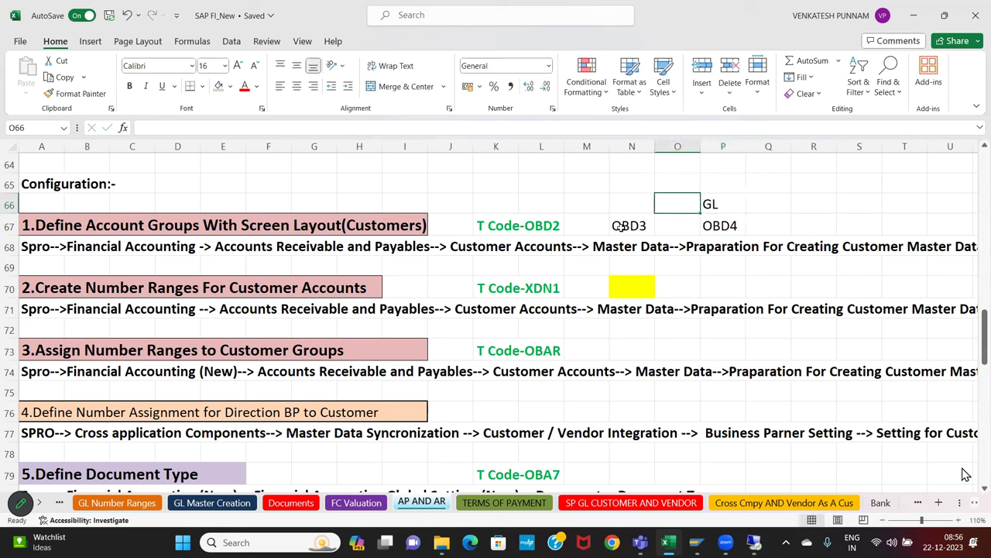
key(Left)
text(Vendor)
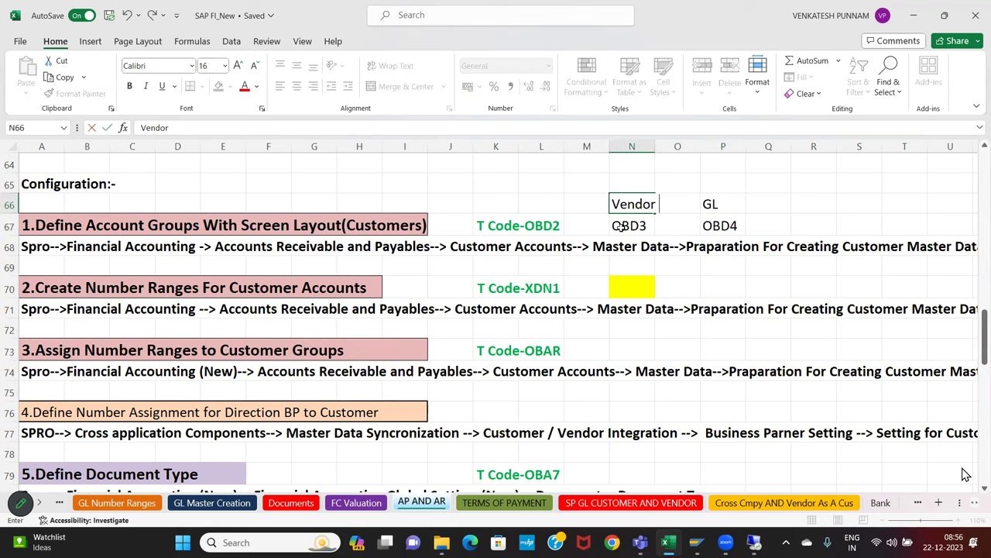
key(Return)
key(Up)
key(Left)
key(Left)
text(Customer)
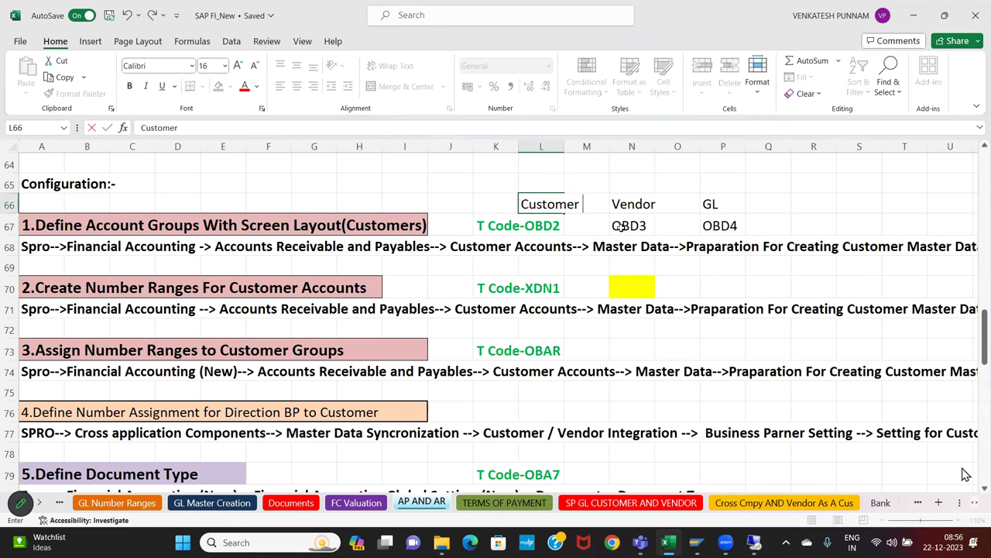
key(Return)
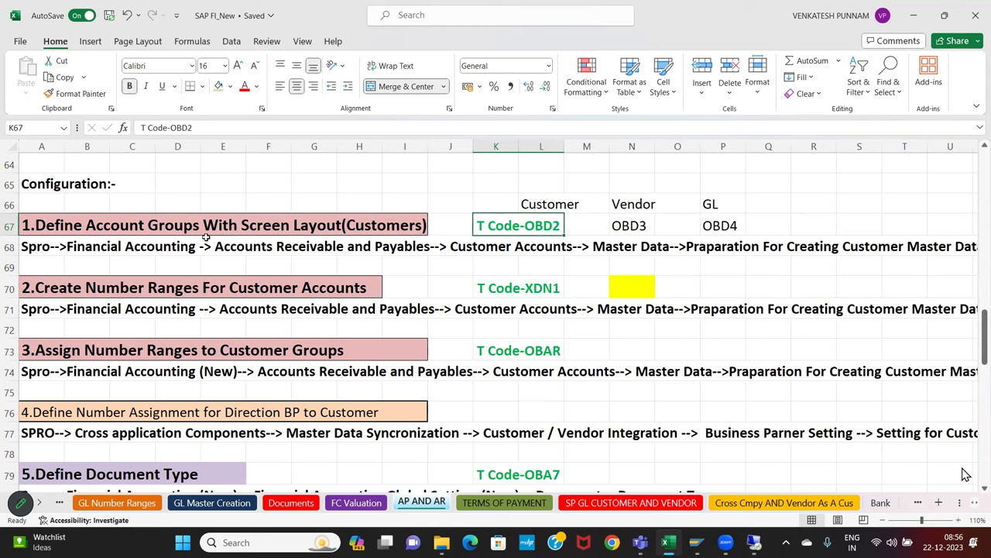
- Review the first three customer configuration steps and their transaction codes, from account groups to number range assignment
drag(83, 225, 534, 226)
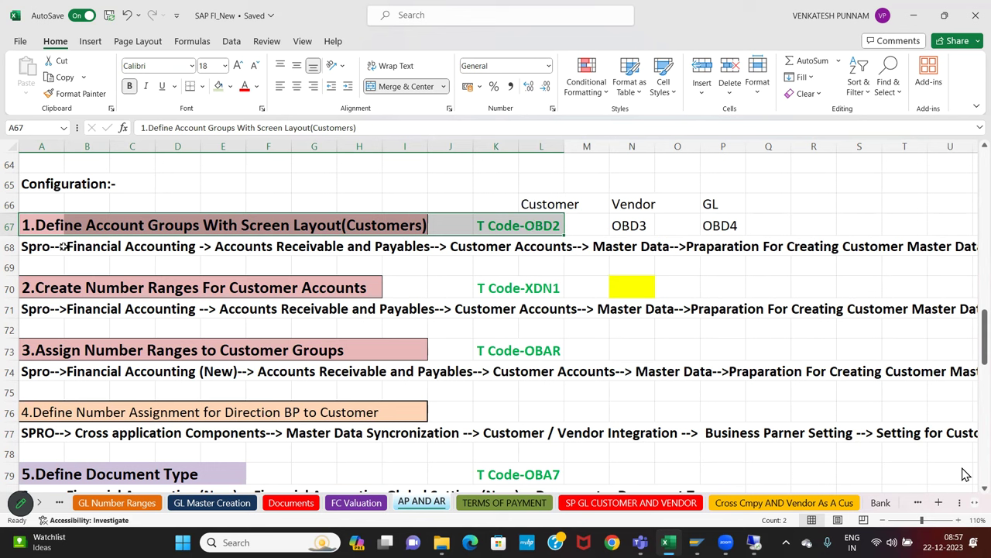
click(34, 202)
drag(132, 203, 533, 381)
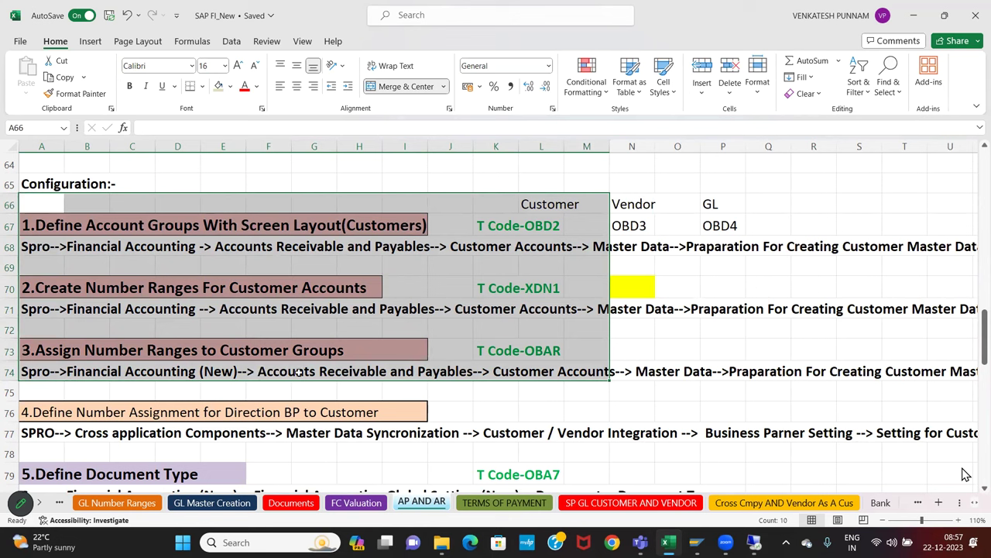
- Fill the selected block with the first three customer configuration steps, A66:M74, with light green, and select the account groups row up to its OBD2 code
click(218, 85)
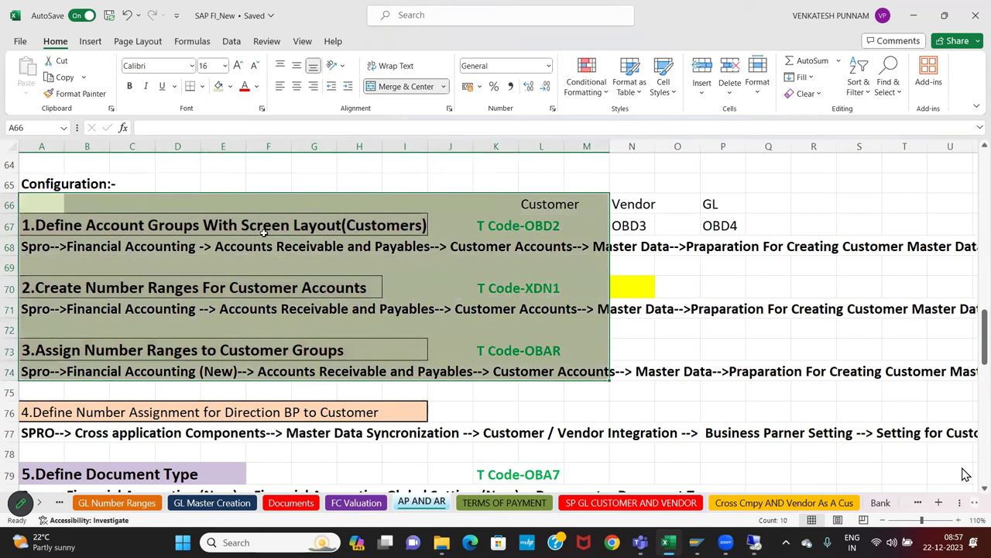
click(266, 309)
click(318, 221)
drag(317, 220, 512, 226)
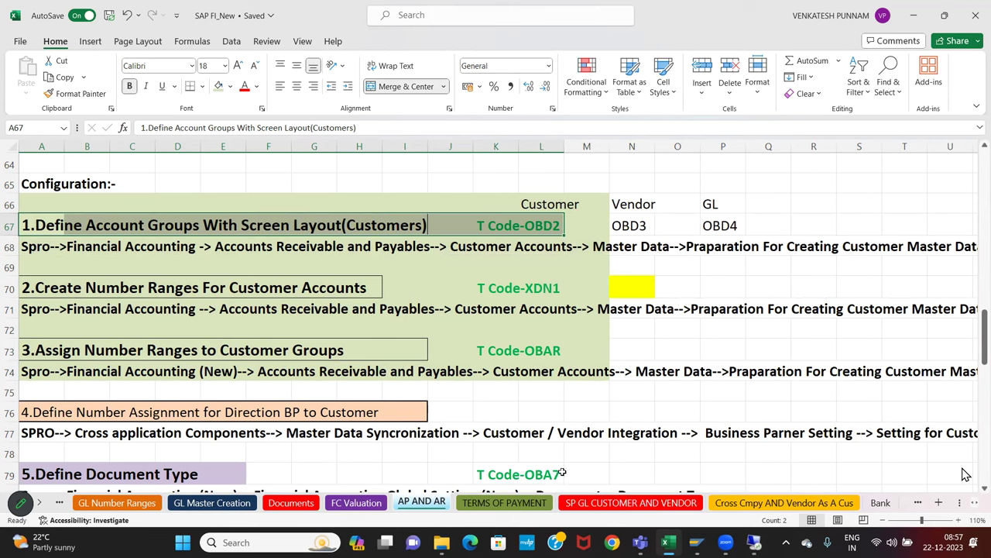
- Switch to the remote Windows Server desktop and open the S4HANA connection from SAP Logon
click(747, 545)
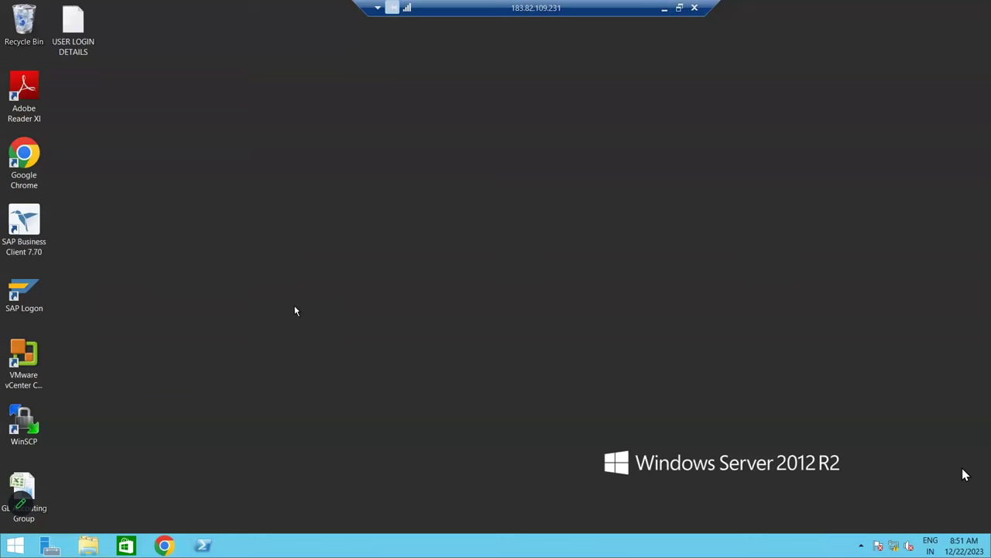
double_click(21, 303)
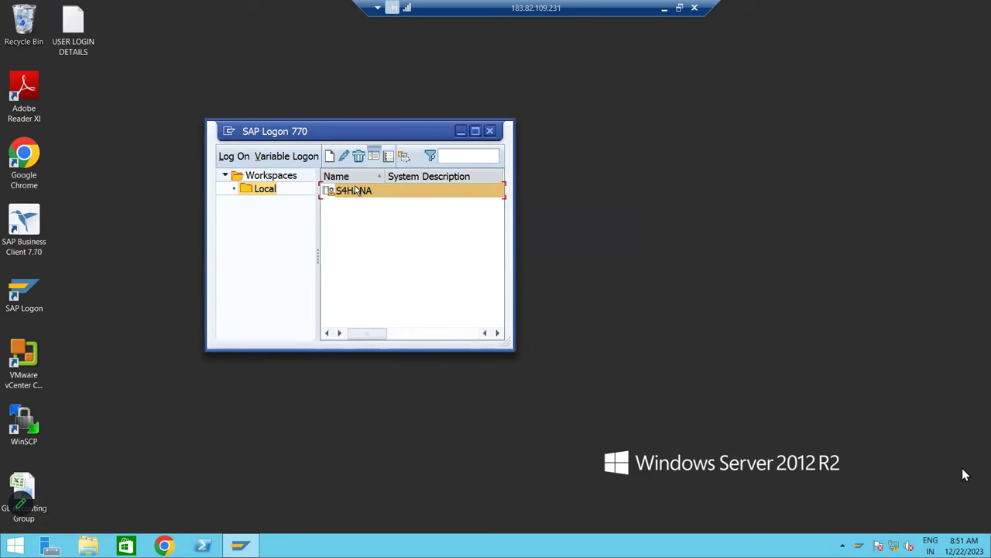
double_click(356, 190)
- Log on to client 100 by entering the user name and the account password
text(k)
click(195, 178)
click(189, 176)
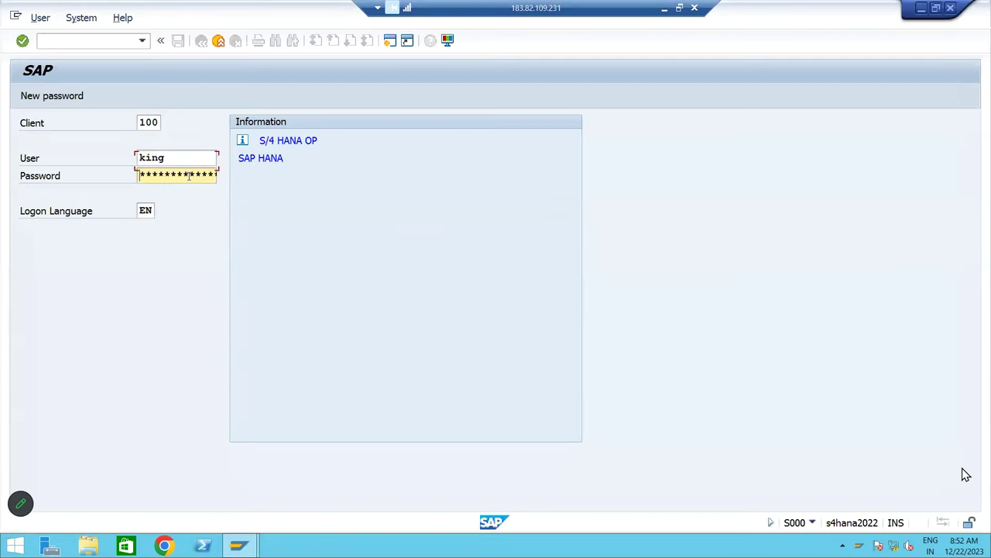
text(*********)
key(Return)
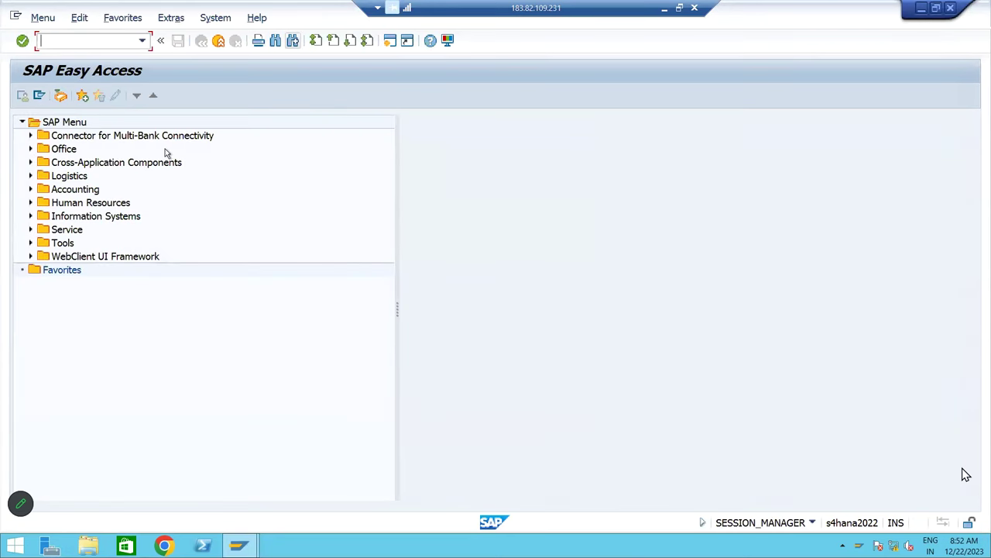
- Run transaction SPRO and open the SAP Reference IMG
text(SPRO)
key(Return)
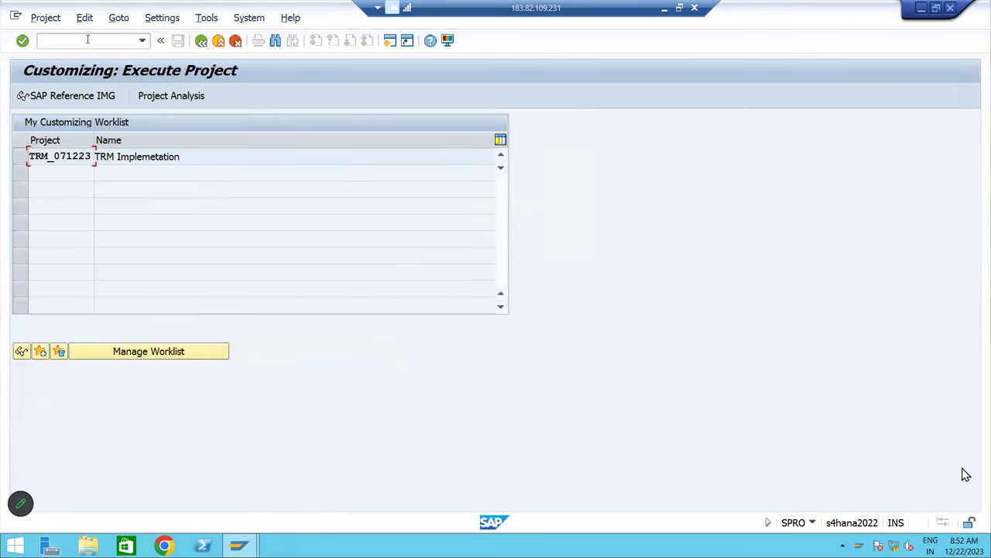
click(76, 95)
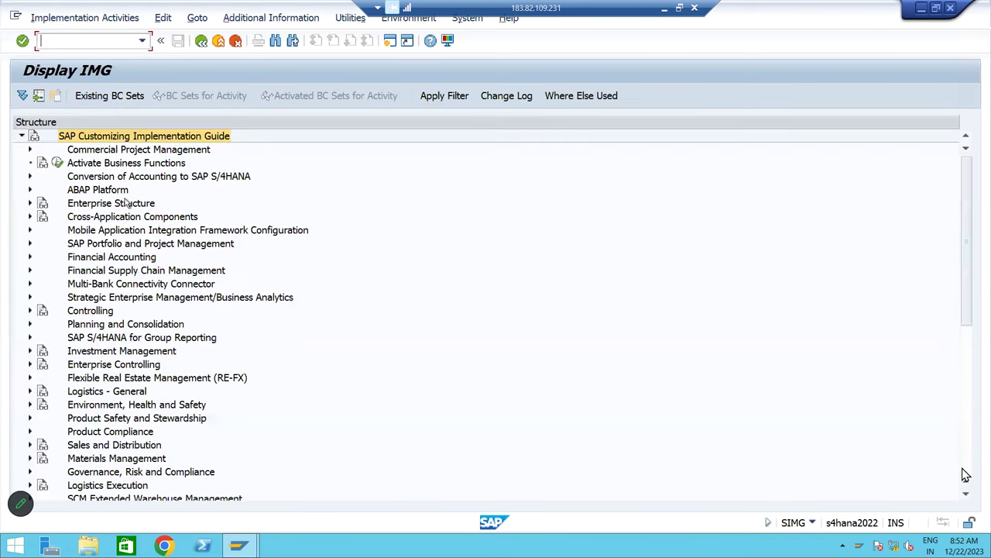
- Expand Financial Accounting in the implementation guide and its Accounts Receivable and Accounts Payable node
click(128, 202)
key(Down)
key(Down)
key(Down)
key(Down)
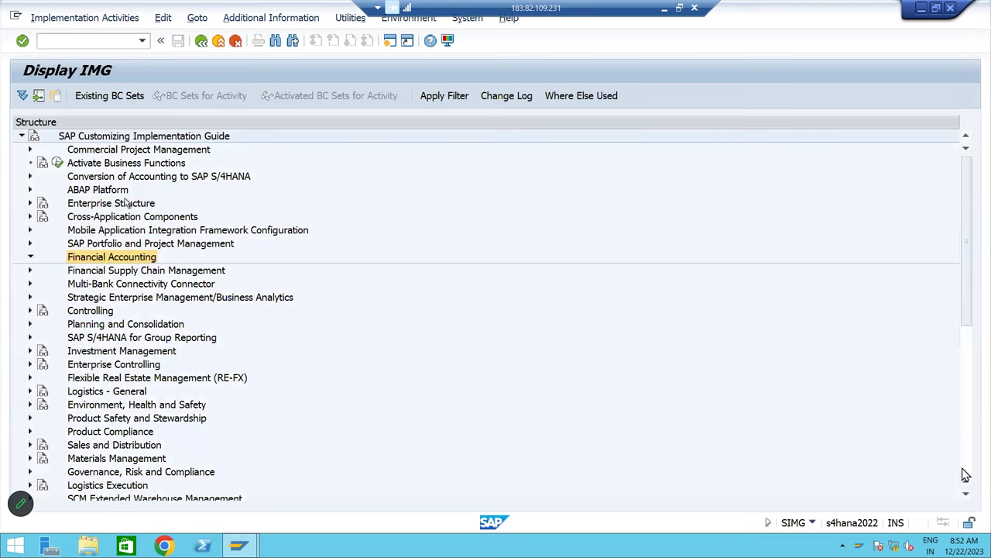
key(Right)
key(Down)
key(Down)
key(Down)
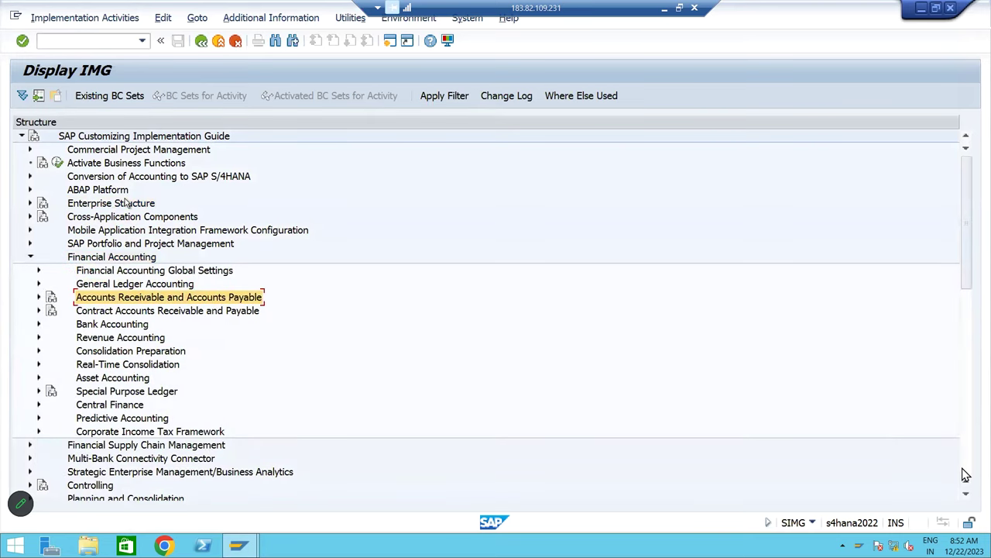
key(Right)
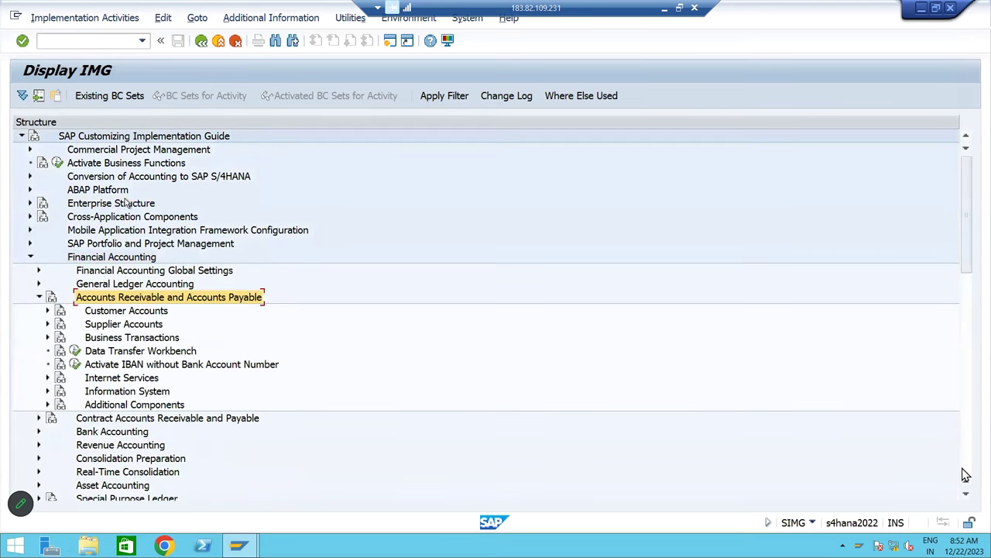
- Expand Customer Accounts, Master Data and Preparations for Creating Customer Master Data, and select Define Account Groups with Screen Layout (Customers)
key(Down)
key(Down)
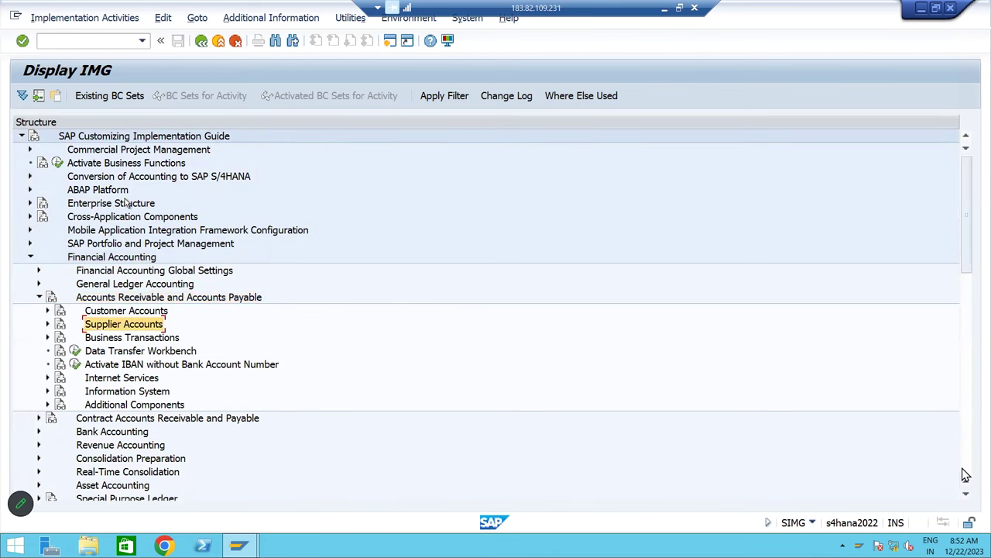
key(Up)
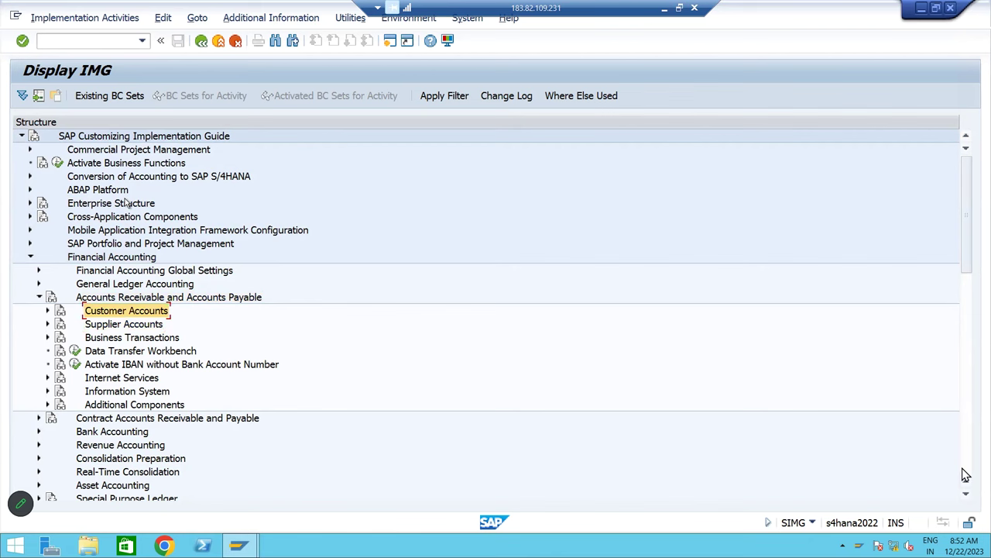
key(Down)
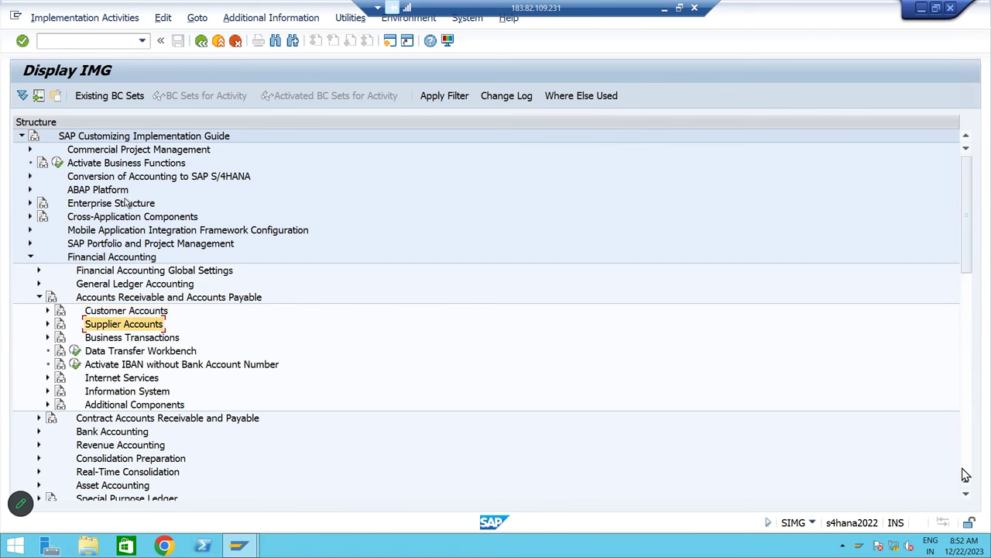
key(Up)
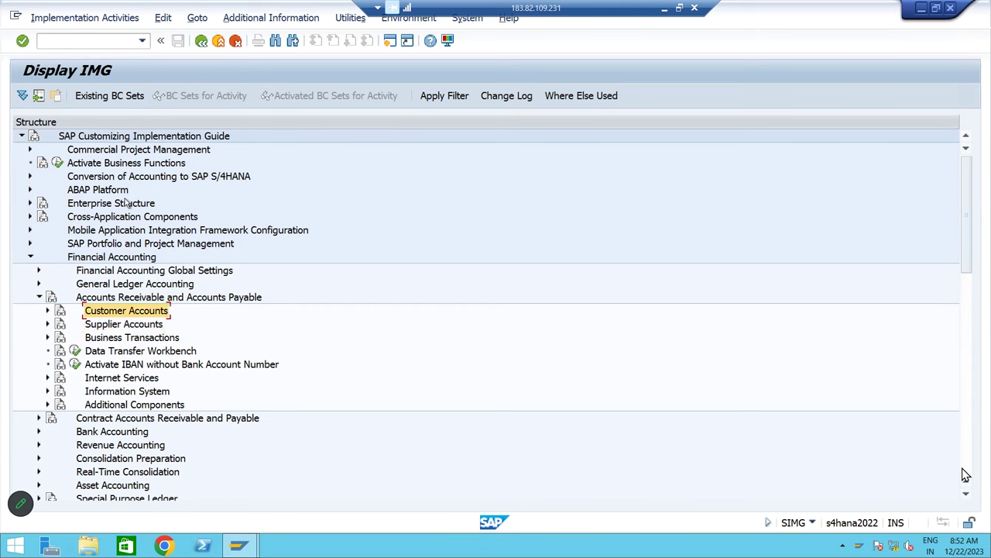
key(Right)
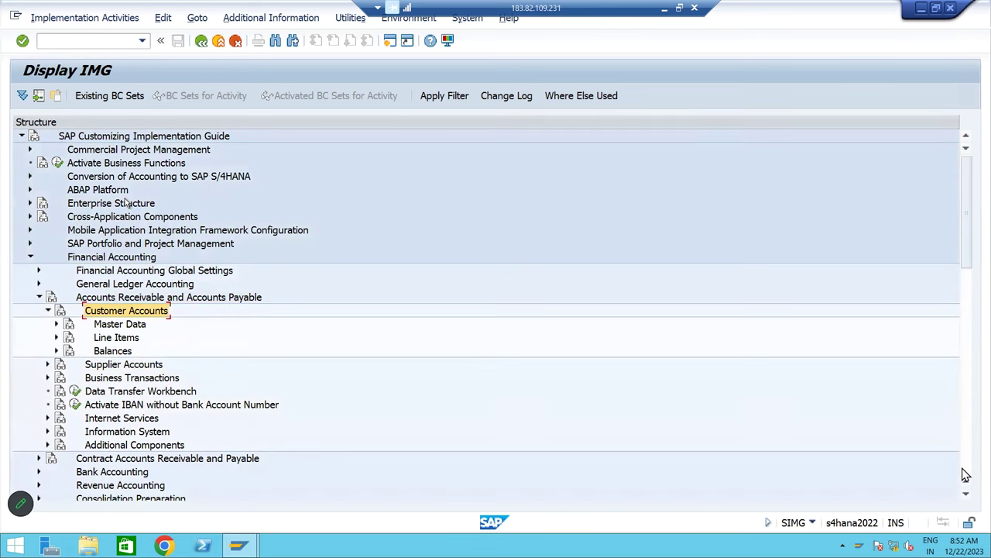
key(Down)
key(Right)
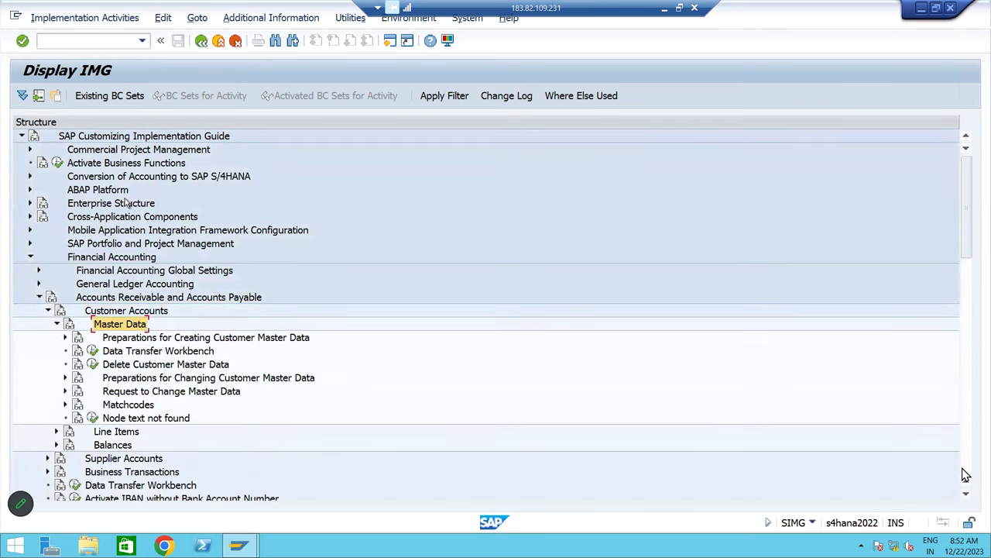
key(Down)
key(Right)
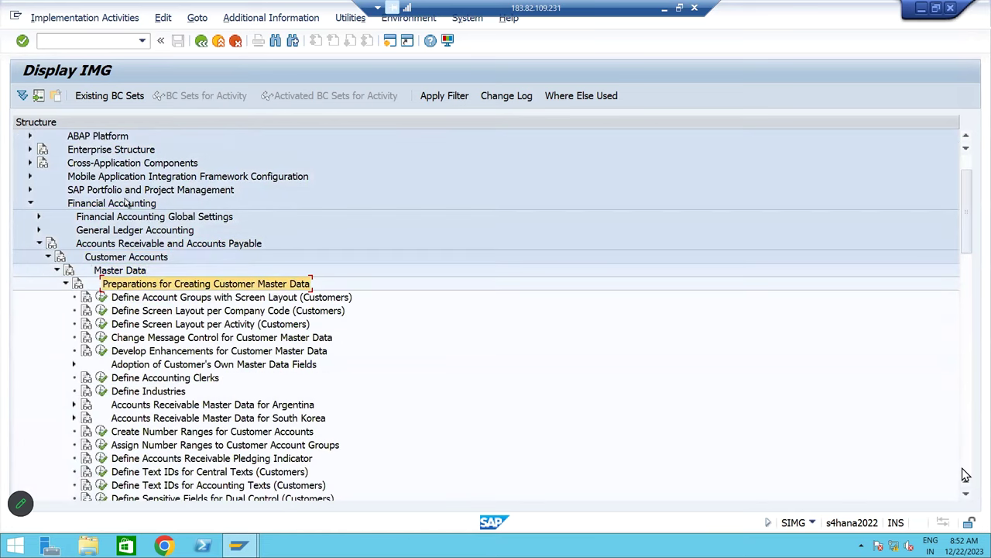
key(Down)
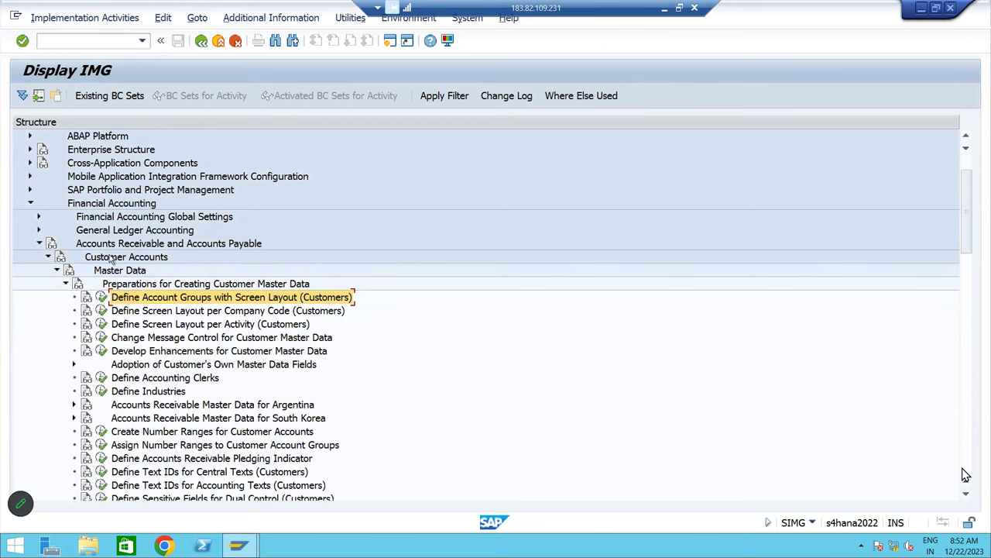
- Look at the customer account groups list and the documentation of Define Account Groups with Screen Layout (Customers), returning to the guide each time
click(100, 298)
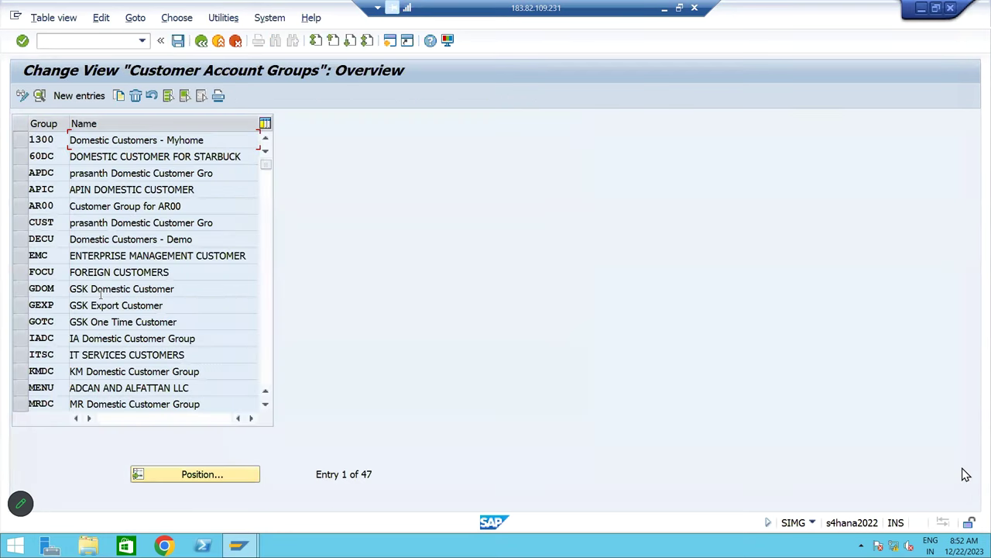
click(202, 40)
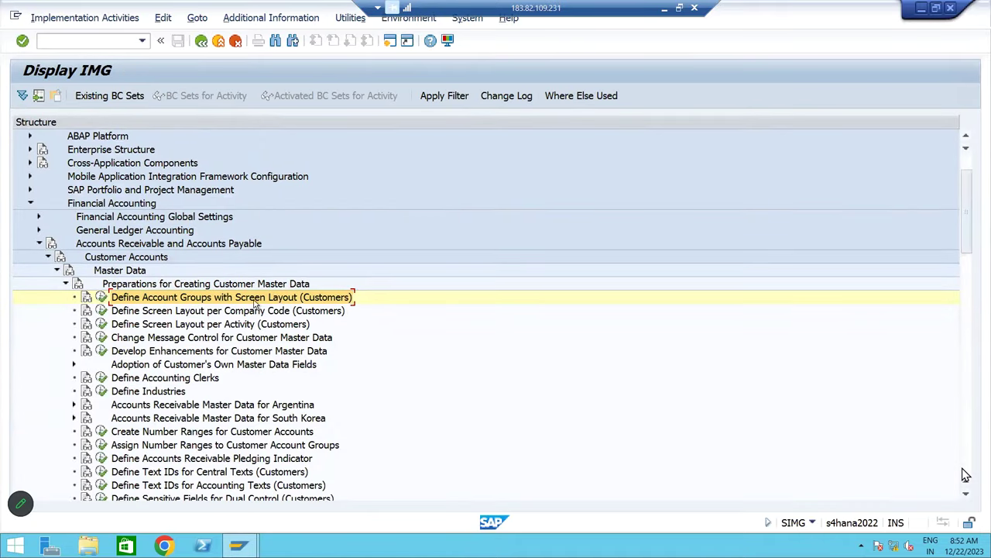
click(87, 298)
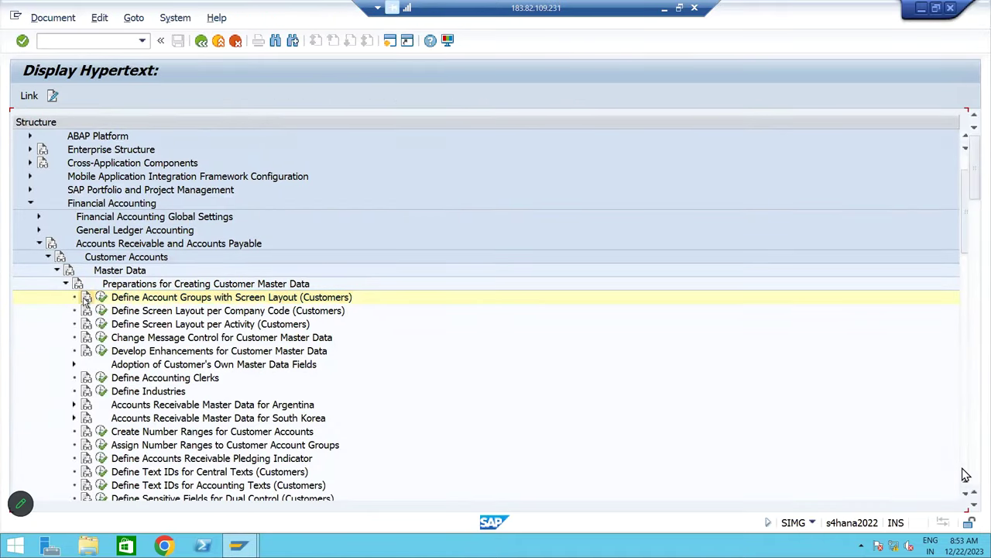
scroll(266, 348, down, 7)
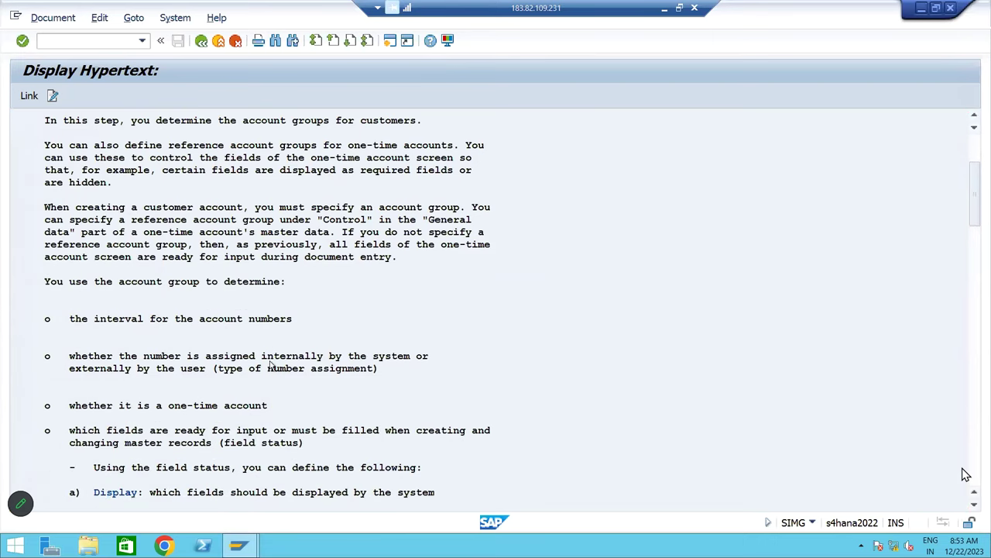
scroll(274, 389, down, 5)
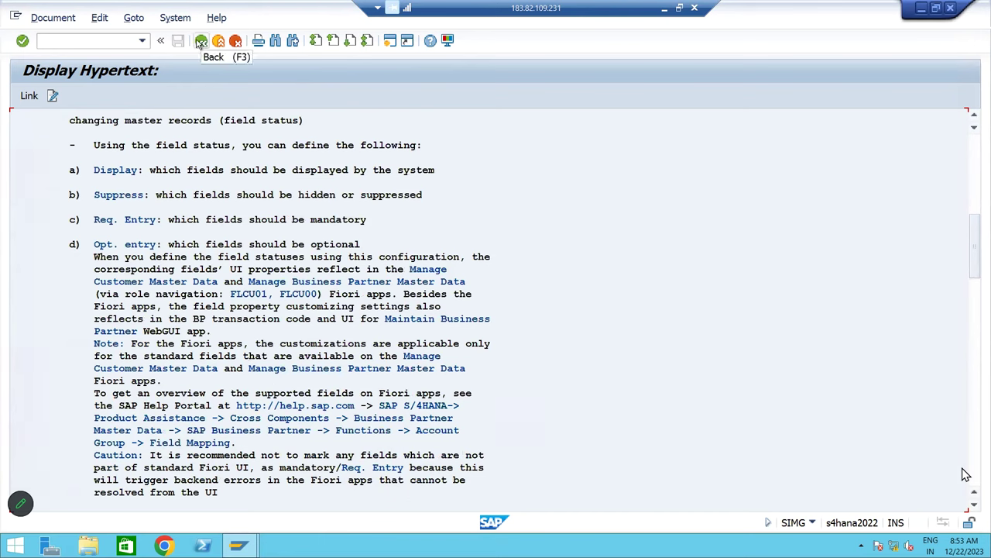
click(200, 43)
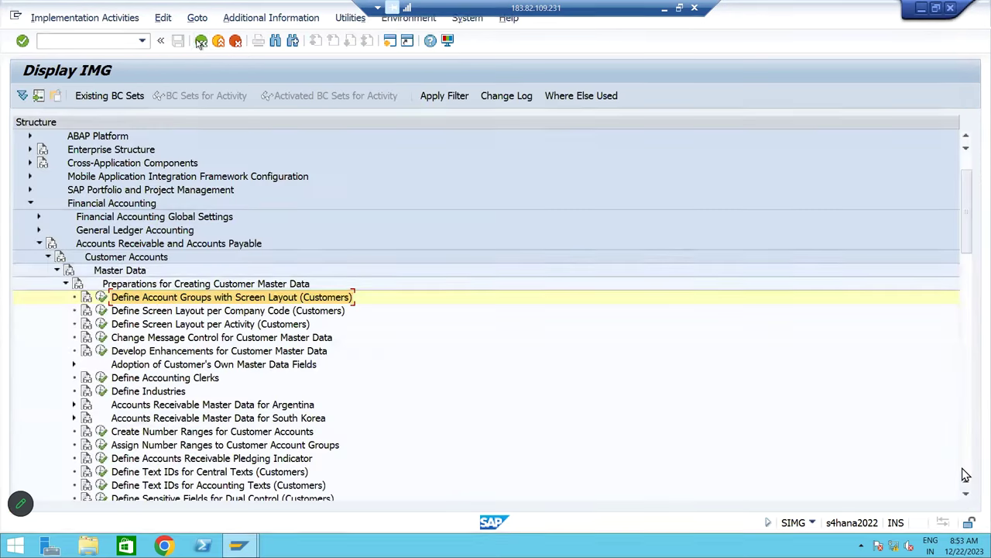
click(101, 297)
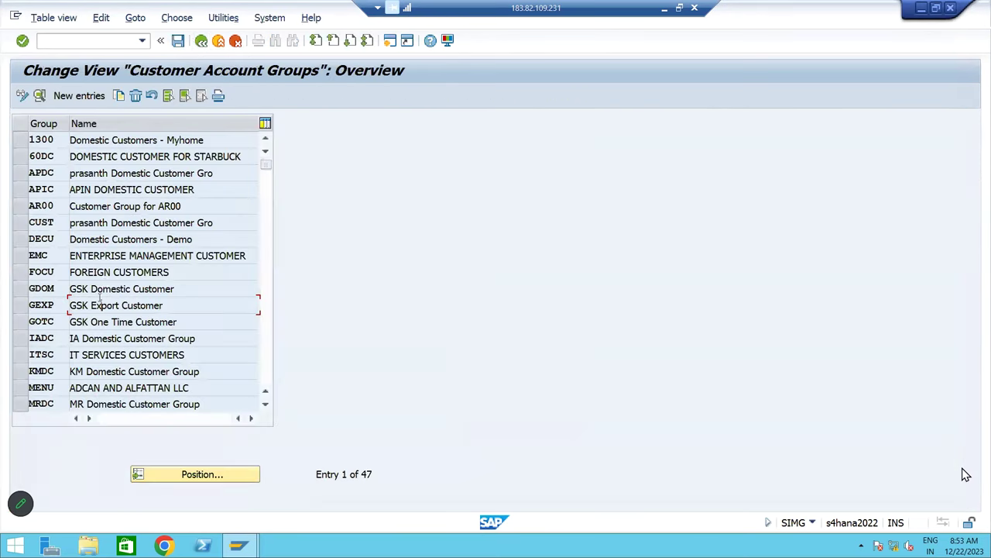
click(200, 41)
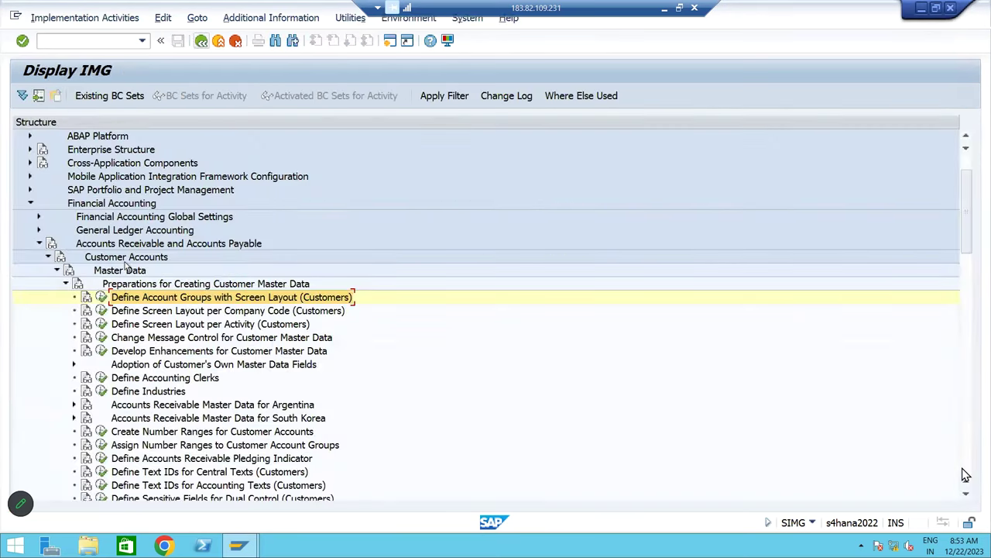
- Examine what account groups determine and the Display, Suppress, Req. Entry and Opt. entry field statuses in the account group activity's documentation
click(86, 298)
scroll(199, 395, down, 2)
scroll(198, 395, down, 6)
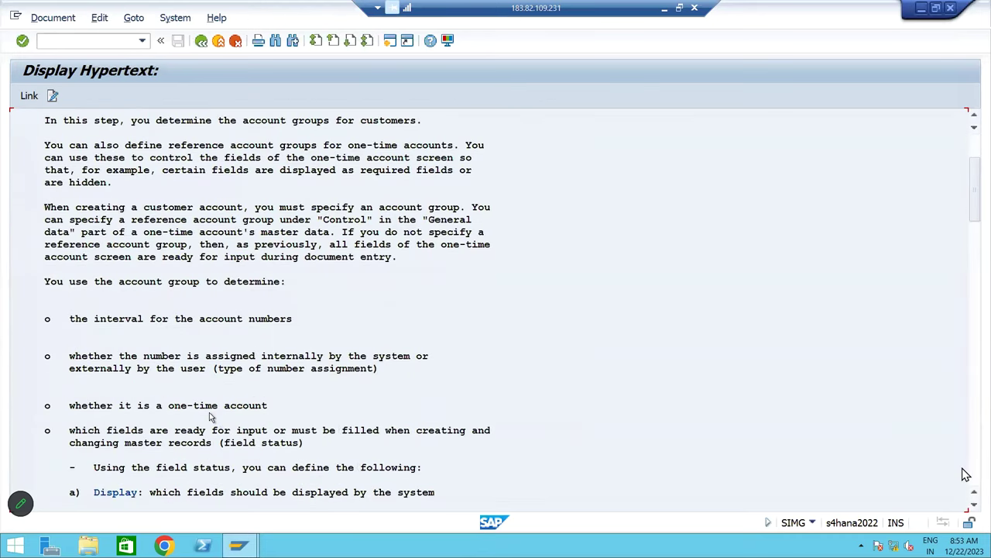
scroll(191, 413, down, 1)
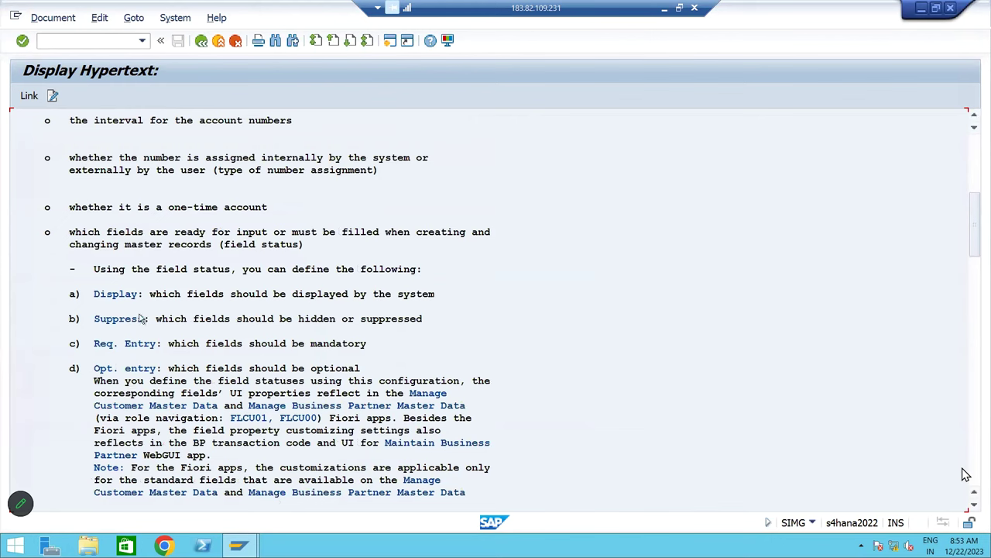
click(116, 296)
click(124, 321)
click(128, 344)
click(128, 369)
click(122, 297)
scroll(121, 299, down, 1)
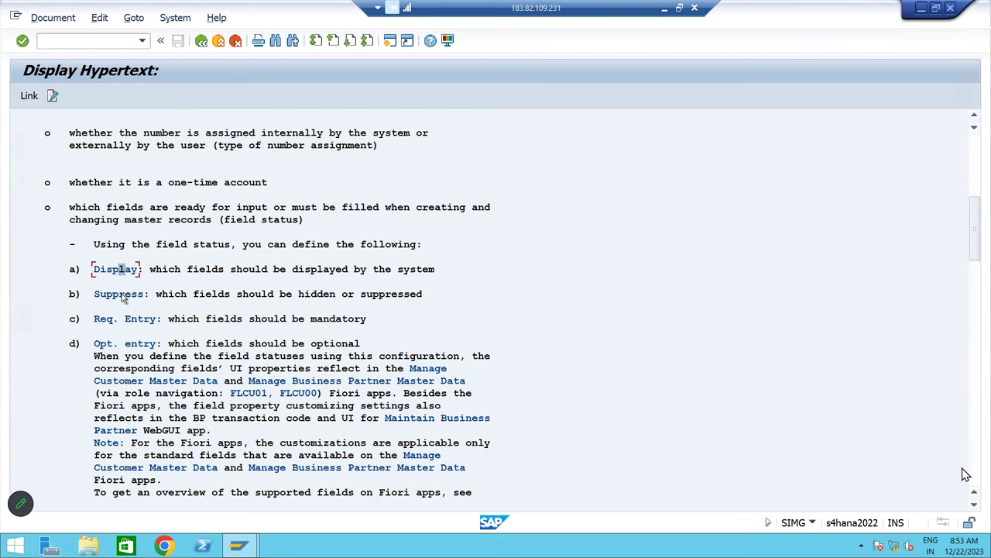
scroll(121, 299, down, 1)
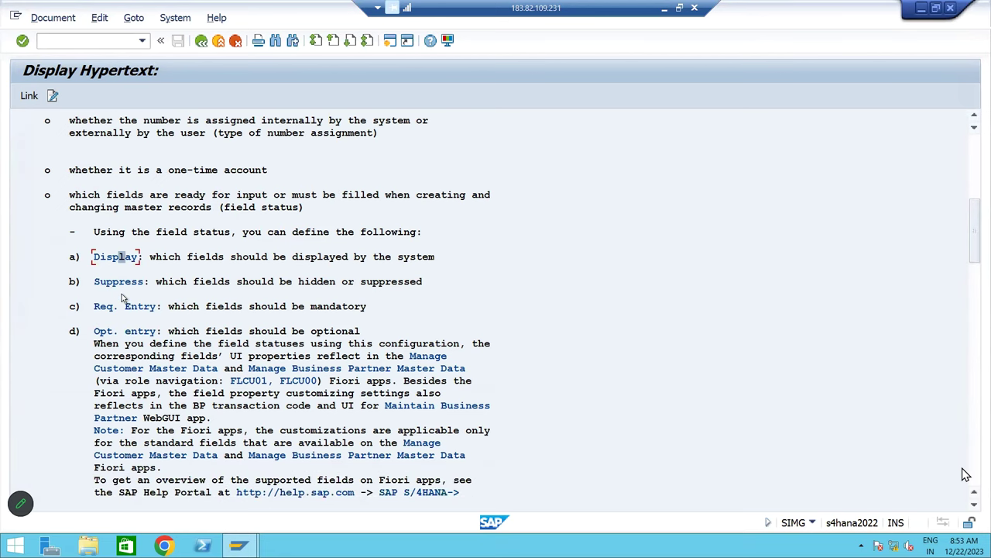
click(117, 282)
click(124, 306)
click(134, 332)
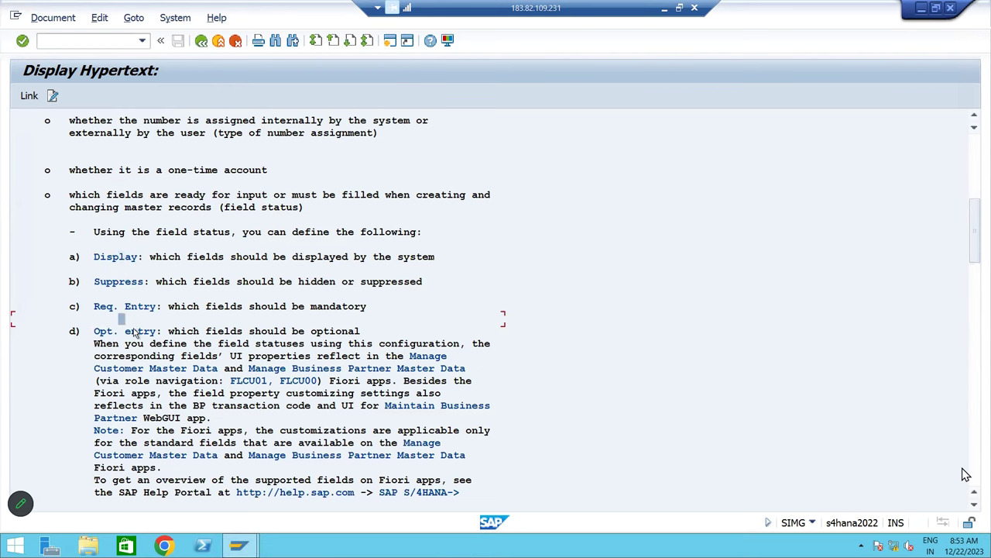
click(201, 40)
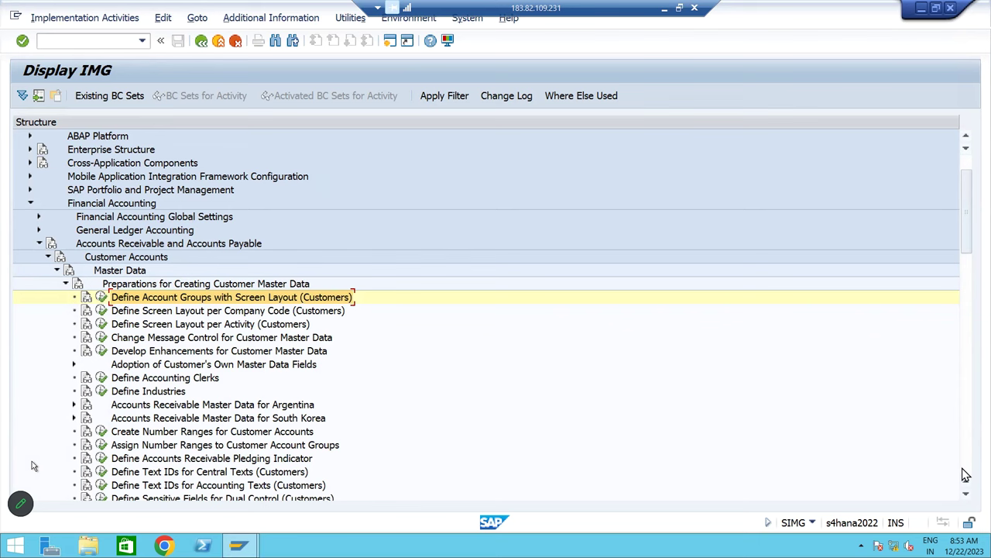
- Create a new customer account group BMDC with the meaning BM Domestic Customers
click(101, 297)
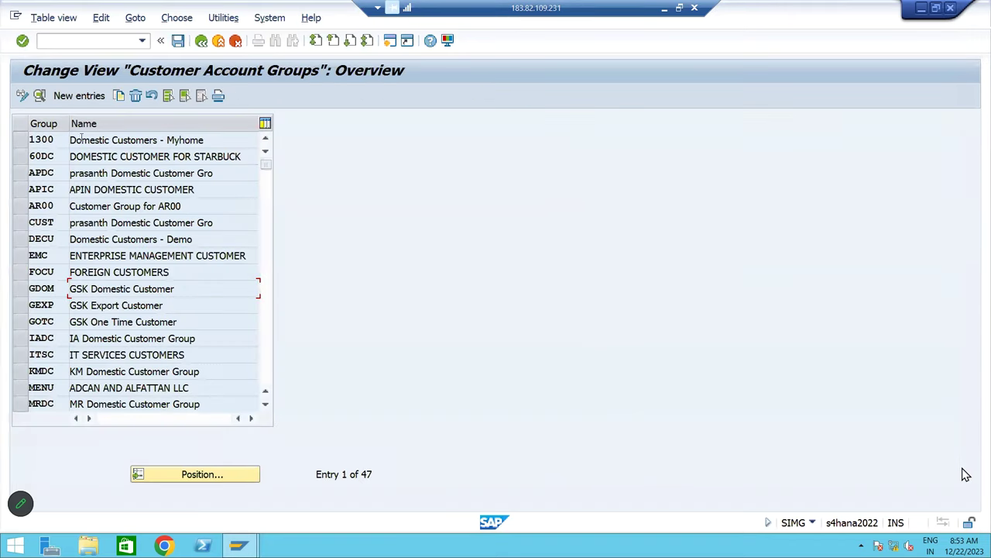
click(81, 96)
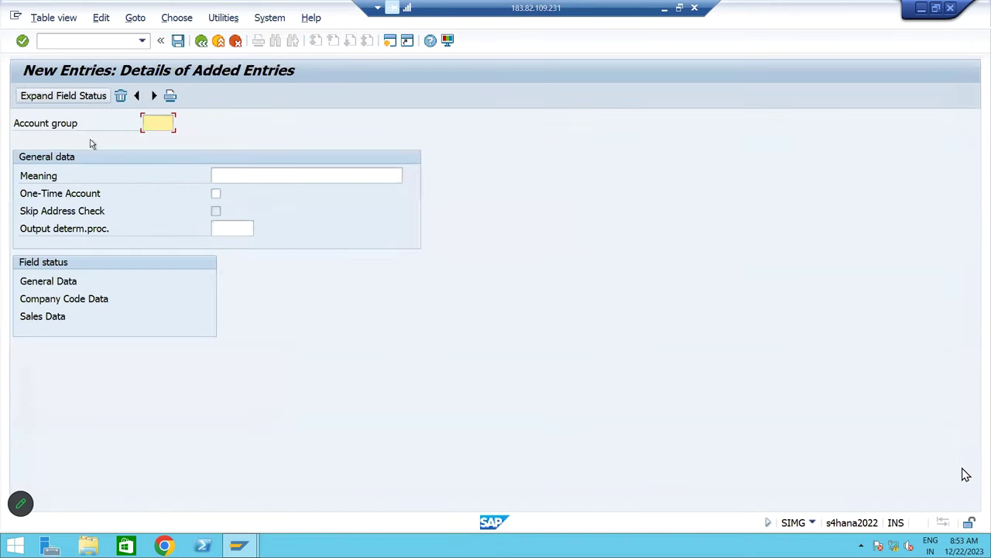
click(268, 179)
click(151, 125)
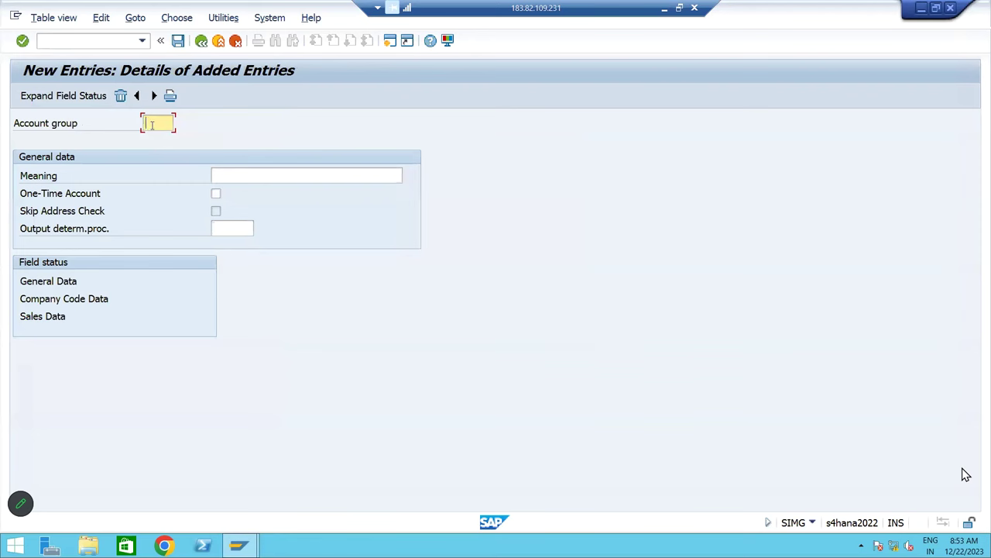
text(BMDC)
key(Tab)
text(BM Domestic Cst)
key(BackSpace)
key(BackSpace)
text(ustomers)
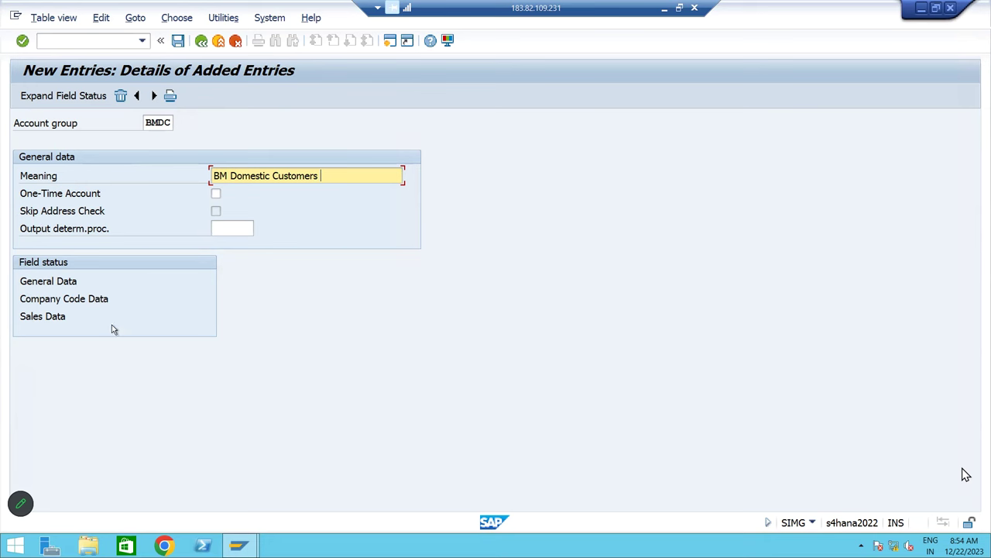
- Make Reconciliation account and Sort key required entries in the Account management field status of BMDC's company code data
double_click(75, 299)
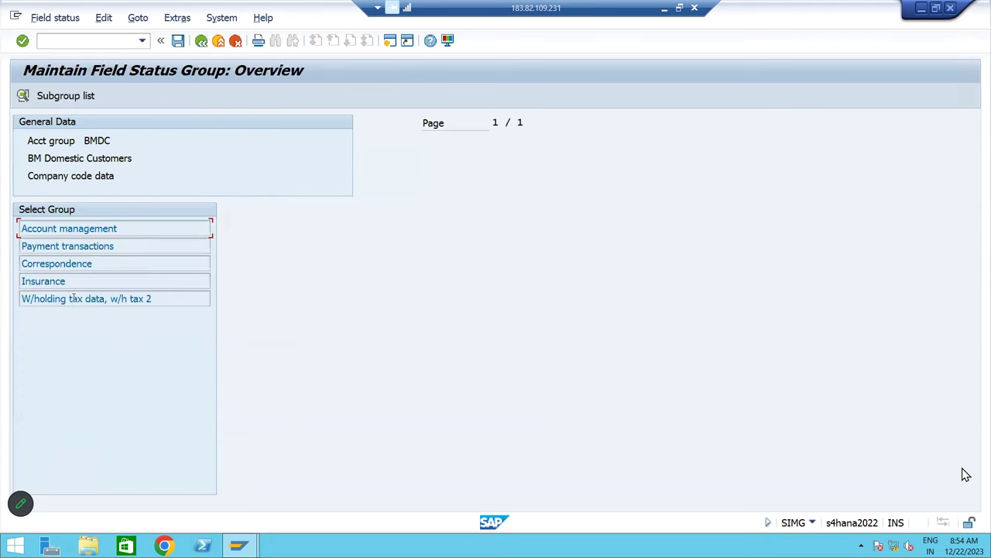
double_click(91, 230)
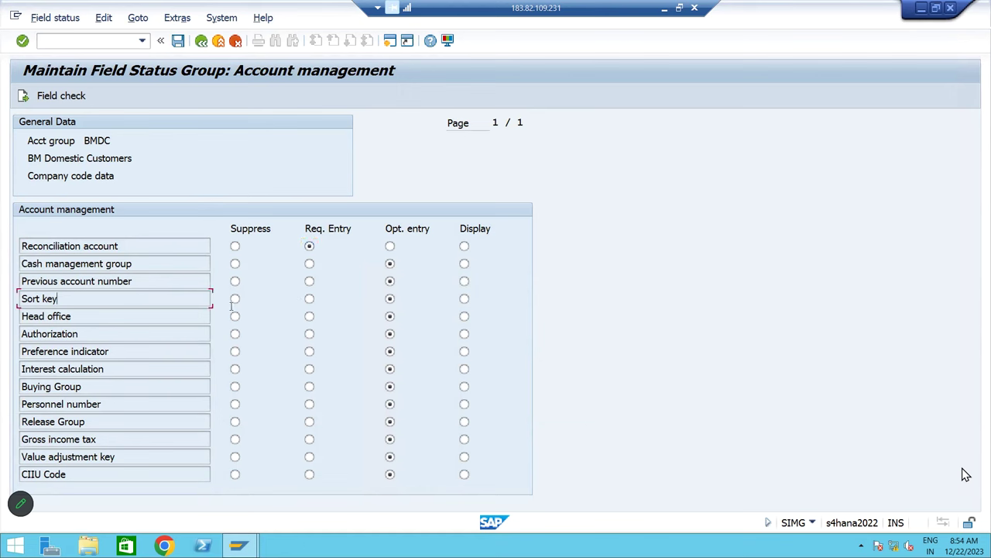
click(309, 298)
key(F3)
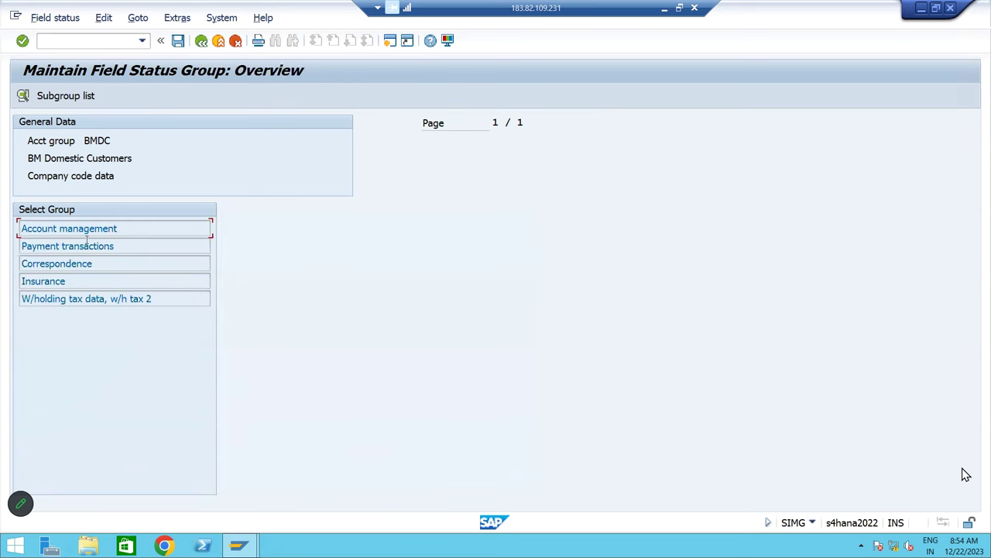
- Make Terms of payment a required entry in BMDC's Payment transactions field status and return to the account group details
double_click(81, 246)
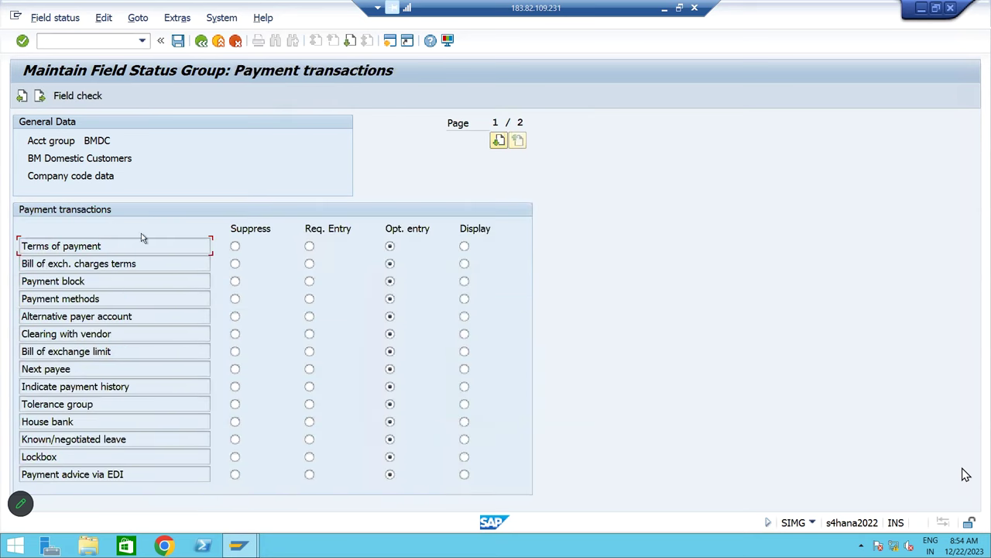
click(309, 246)
click(201, 41)
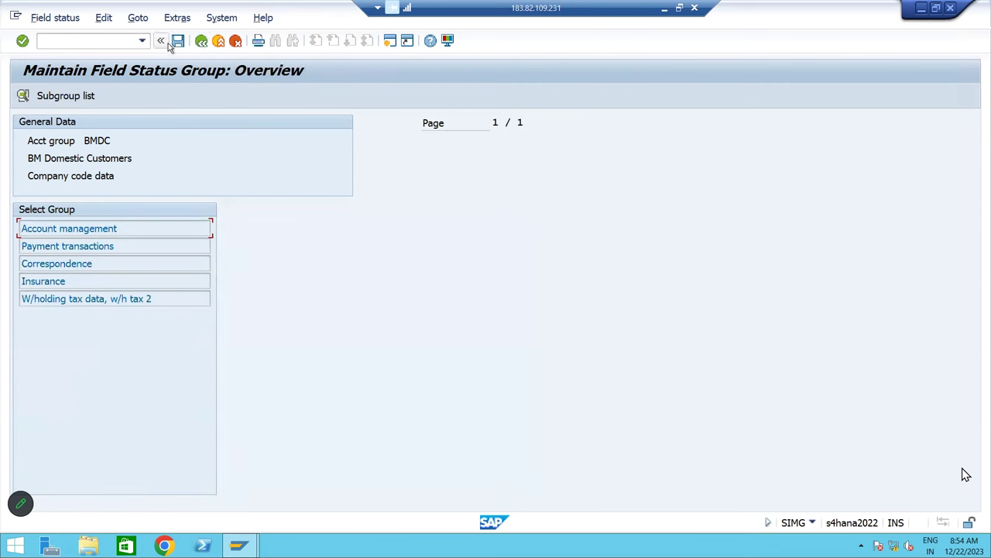
click(201, 41)
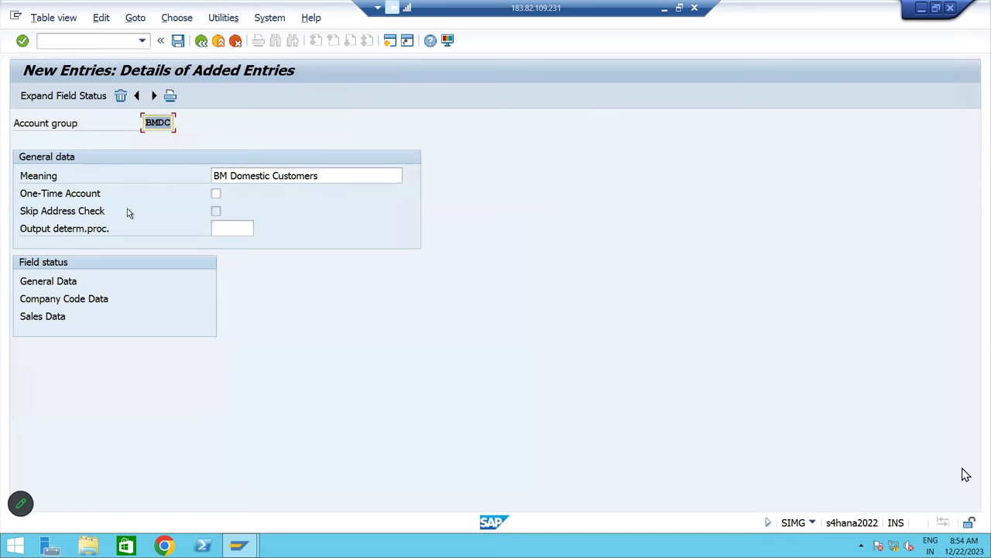
- Look at the Communication field statuses in BMDC's general data and return to the account group details
double_click(48, 282)
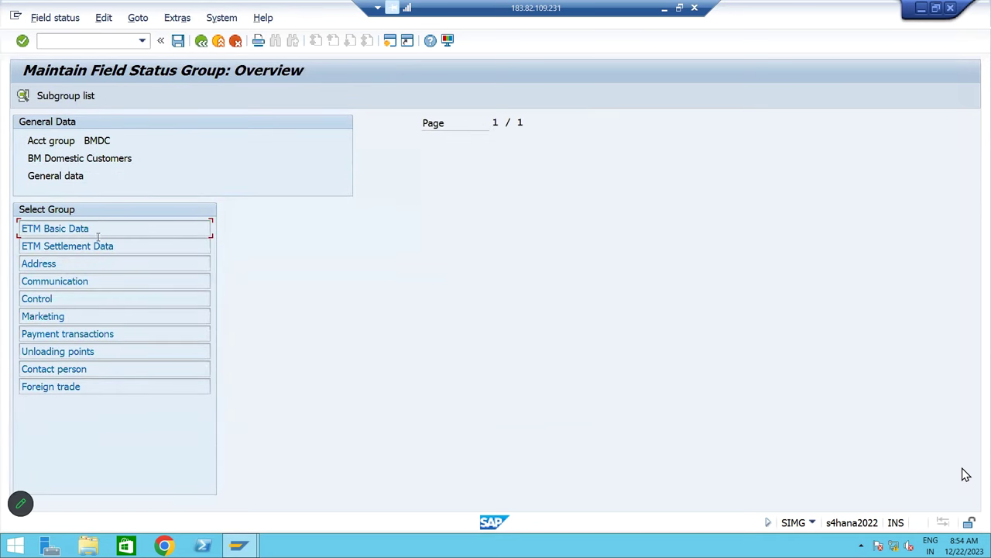
double_click(82, 282)
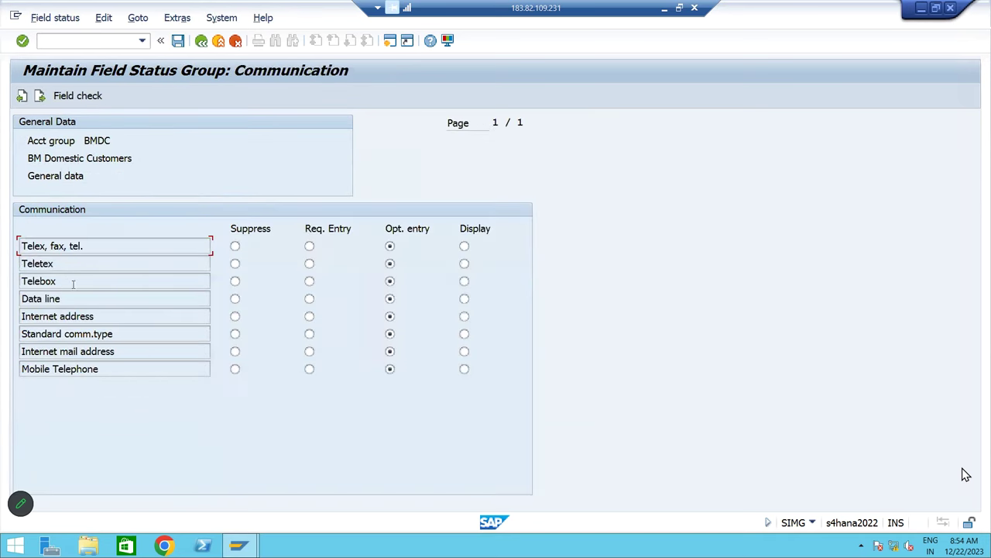
click(200, 41)
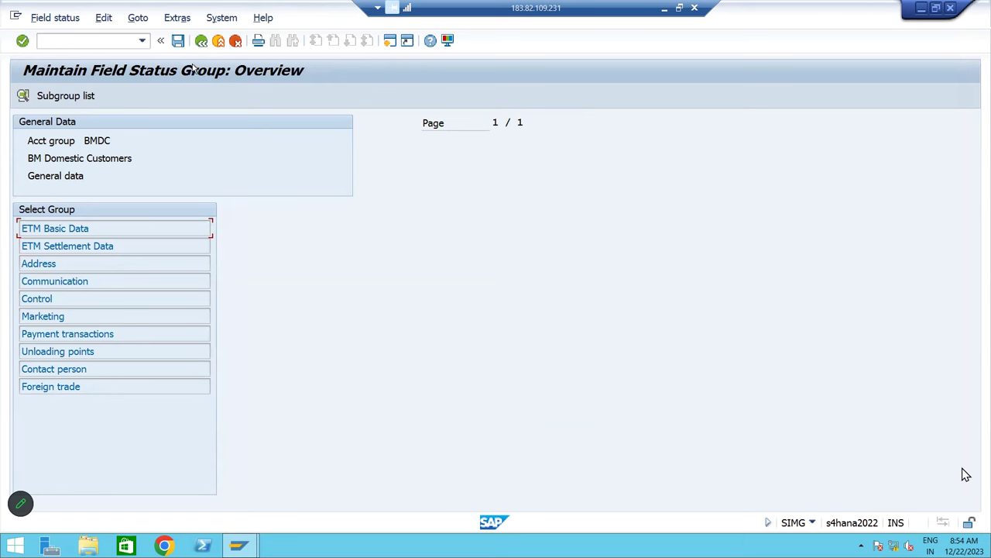
click(200, 41)
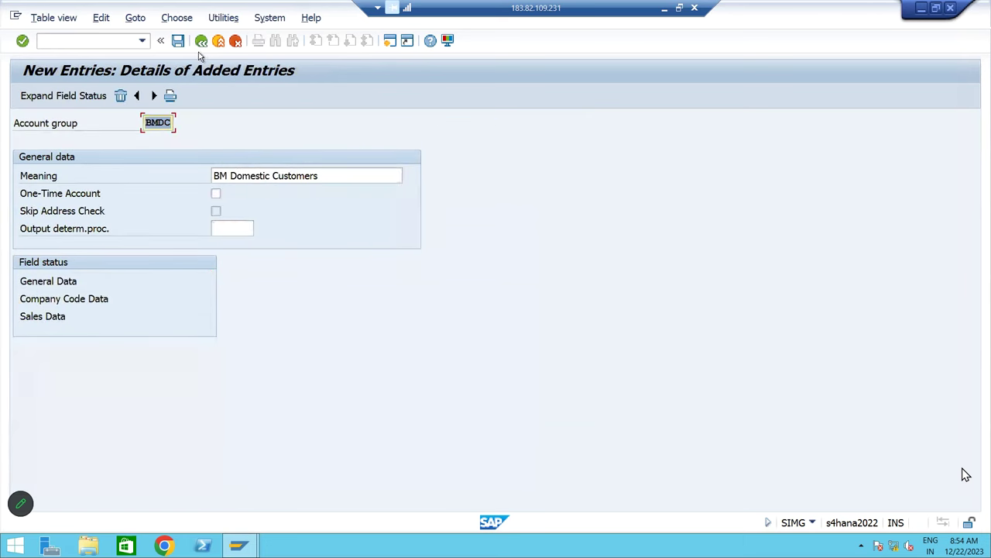
- Save account group BMDC to customizing request A4HK901157
double_click(79, 300)
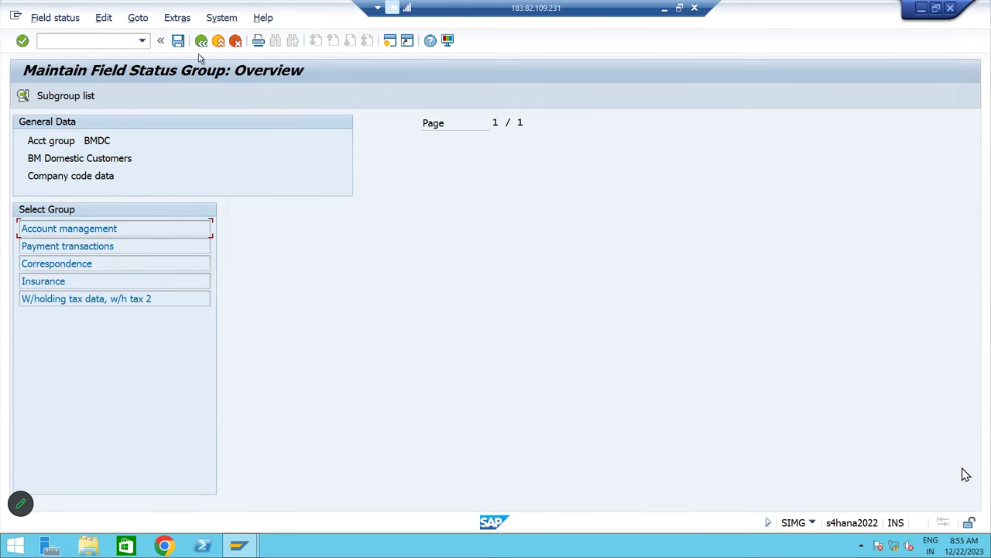
click(177, 40)
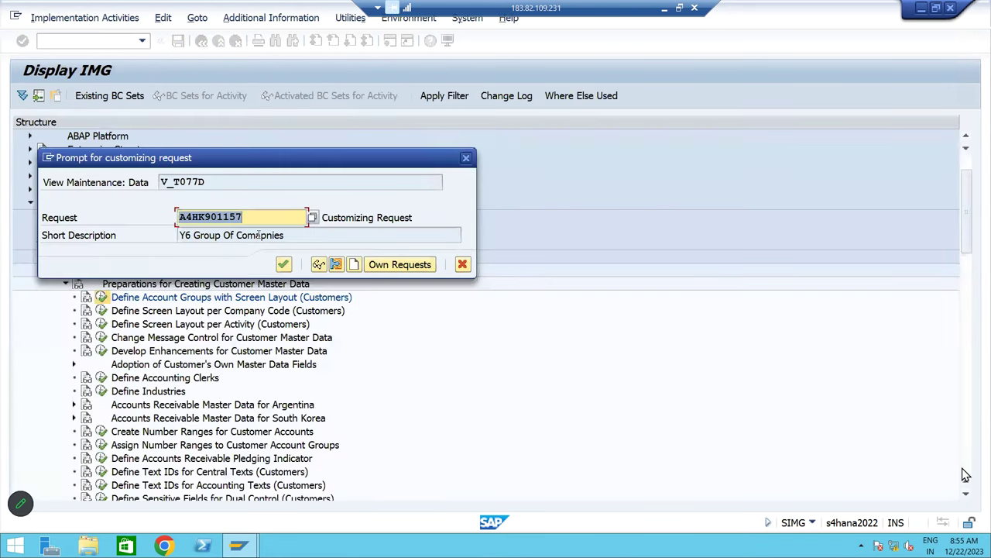
click(281, 265)
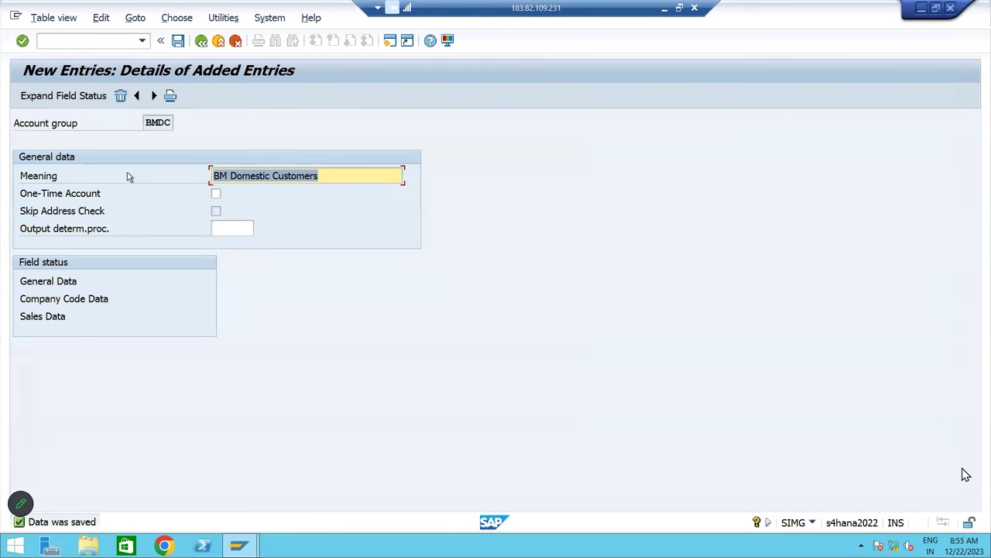
- Start another new customer account group with the code BMFC
click(157, 98)
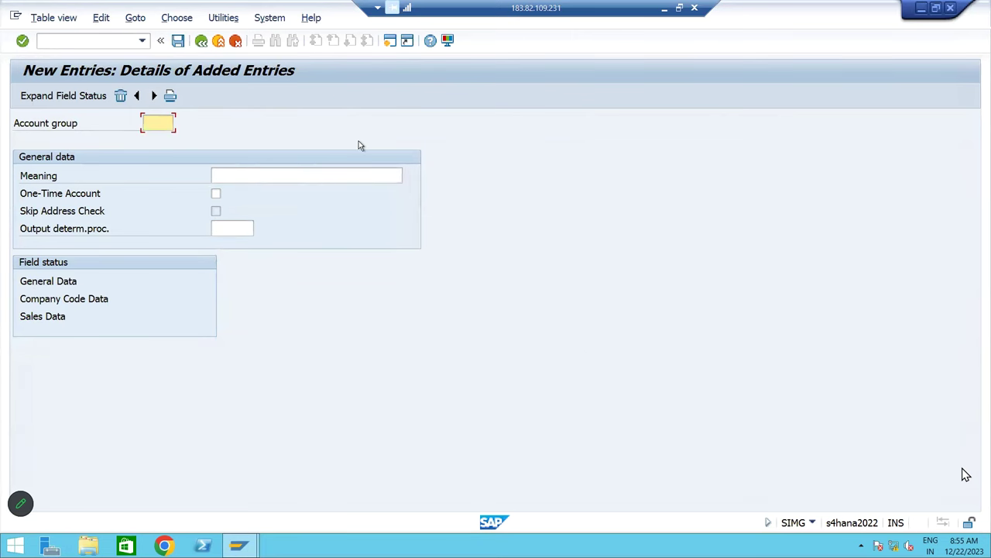
text(BM)
key(BackSpace)
key(BackSpace)
text(BM)
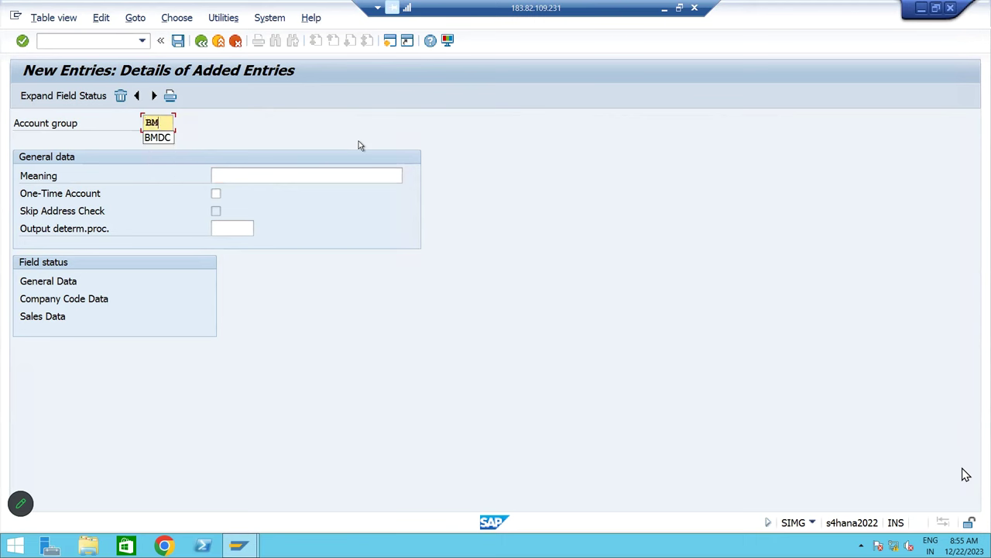
text(DF)
key(Tab)
text(FM)
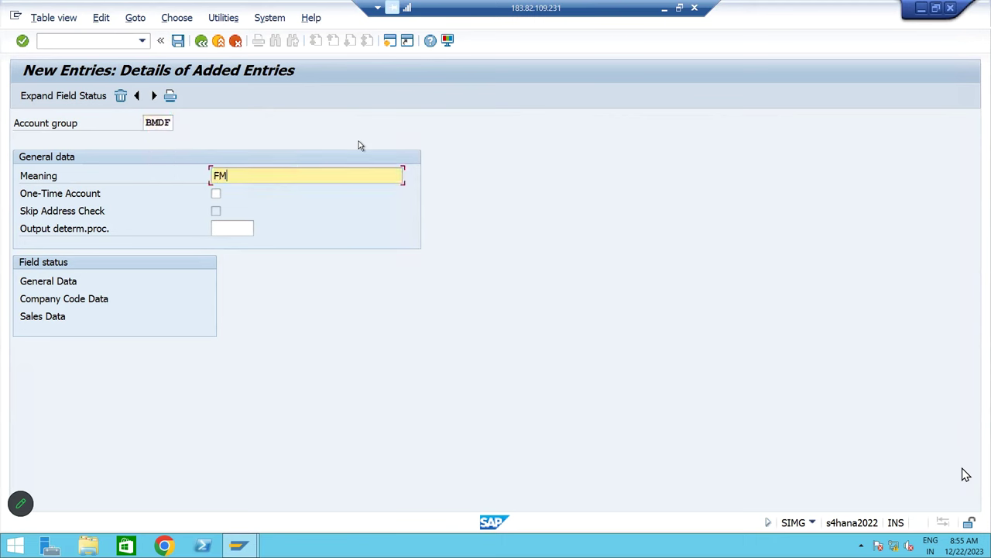
key(Return)
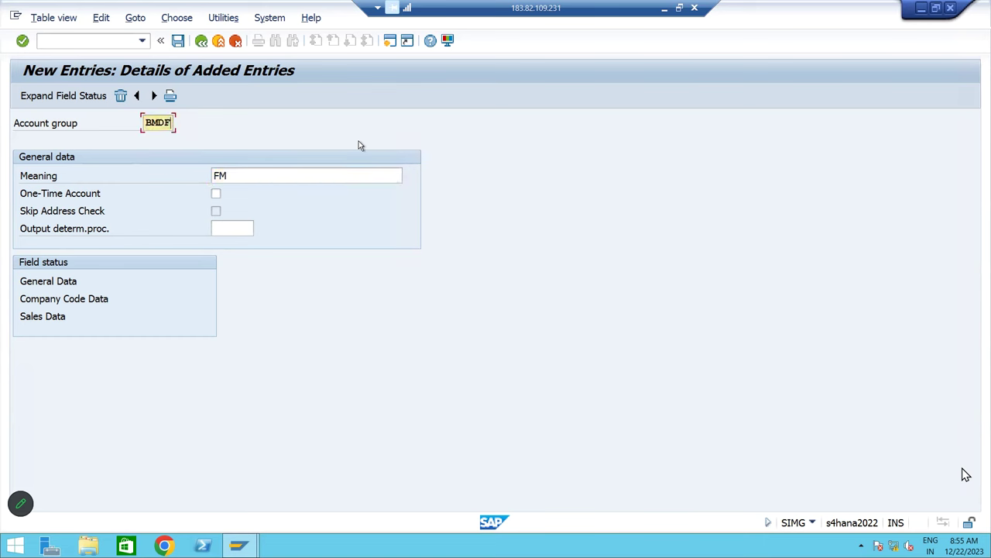
key(BackSpace)
key(BackSpace)
text(fc)
key(Return)
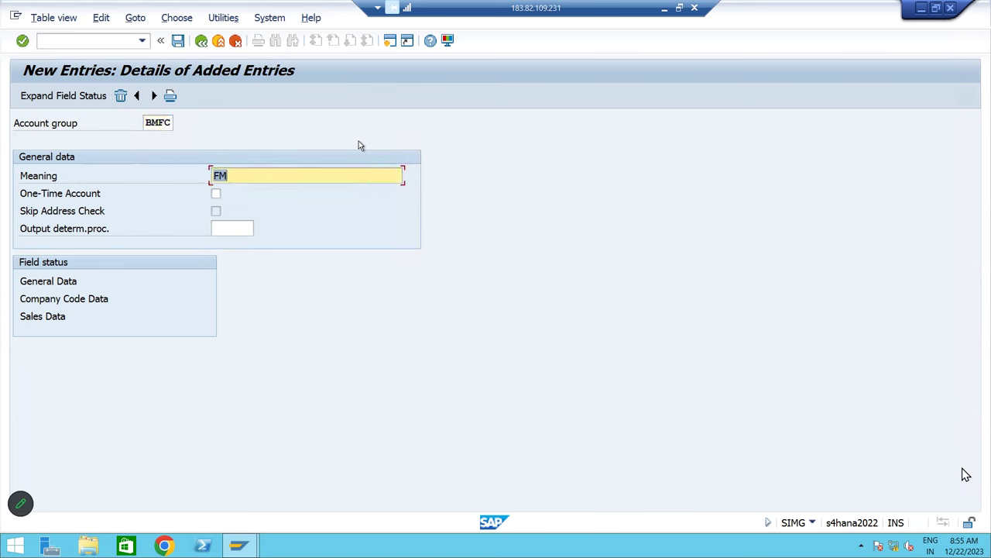
- Set the meaning of account group BMFC to BM Foreign Customers
text(BM Foer)
key(BackSpace)
key(BackSpace)
text(reign )
text(Cusotm)
key(BackSpace)
key(BackSpace)
text(ttomers)
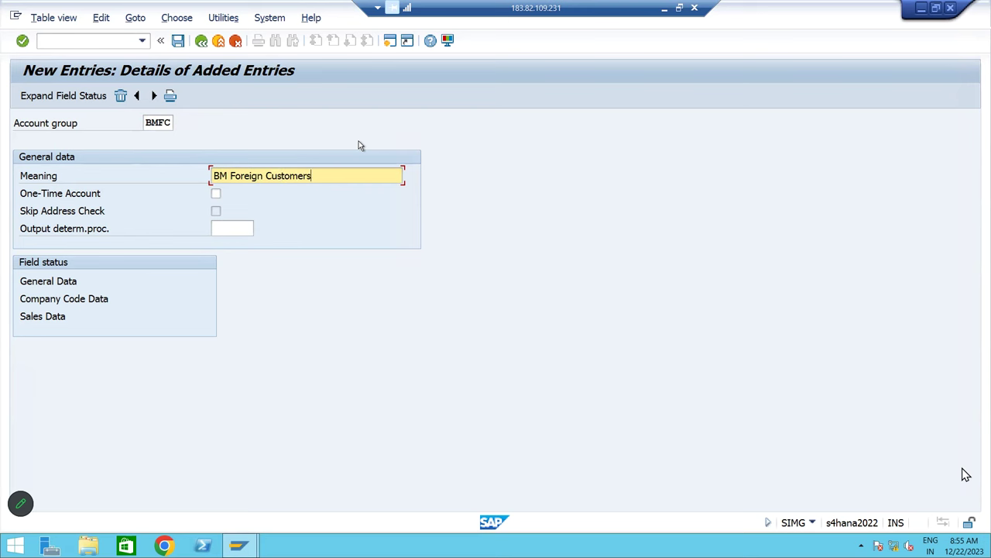
- Make Reconciliation account and Sort key required entries in the Account management field status of BMFC's company code data
double_click(84, 298)
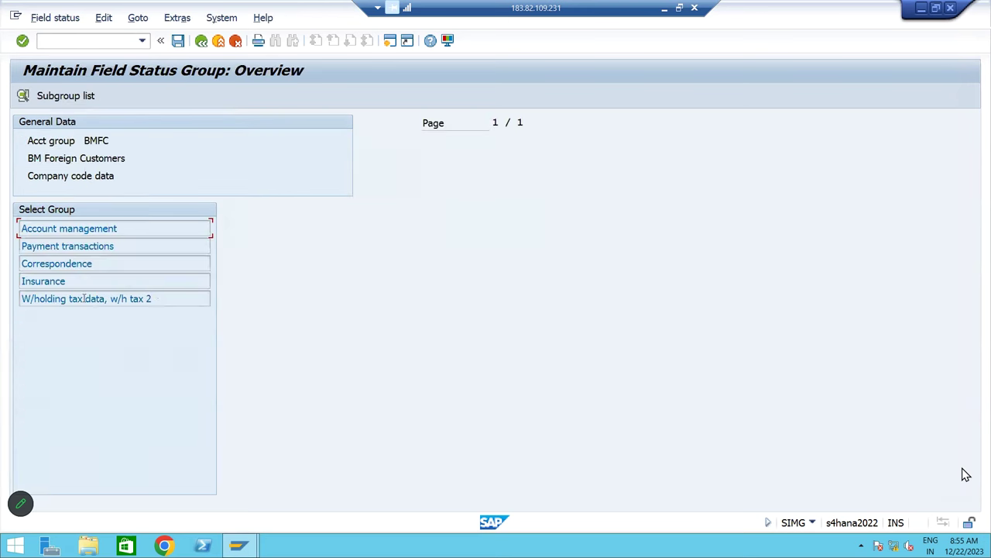
double_click(72, 229)
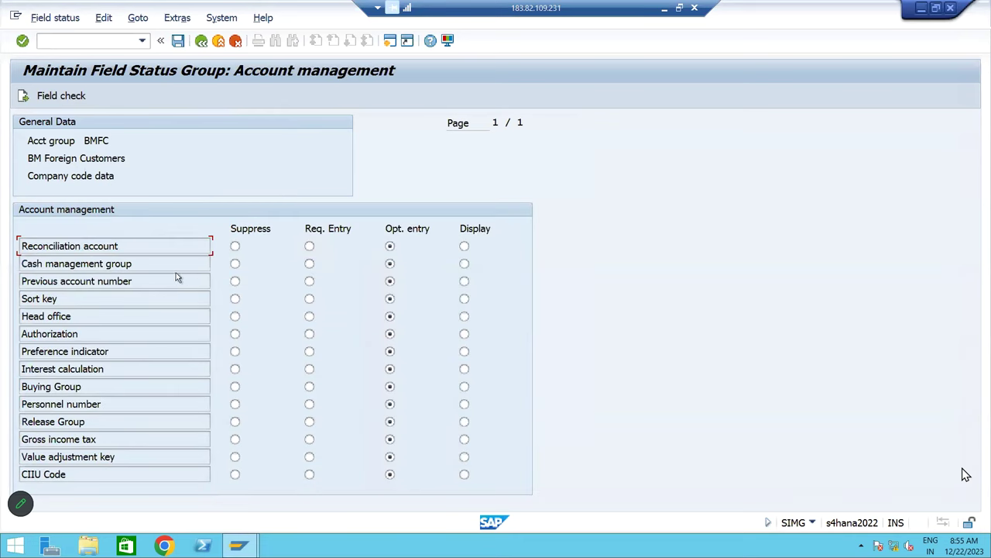
click(310, 246)
click(310, 301)
- Make Terms of payment a required entry in BMFC's Payment transactions field status and save the account group
click(200, 42)
double_click(64, 246)
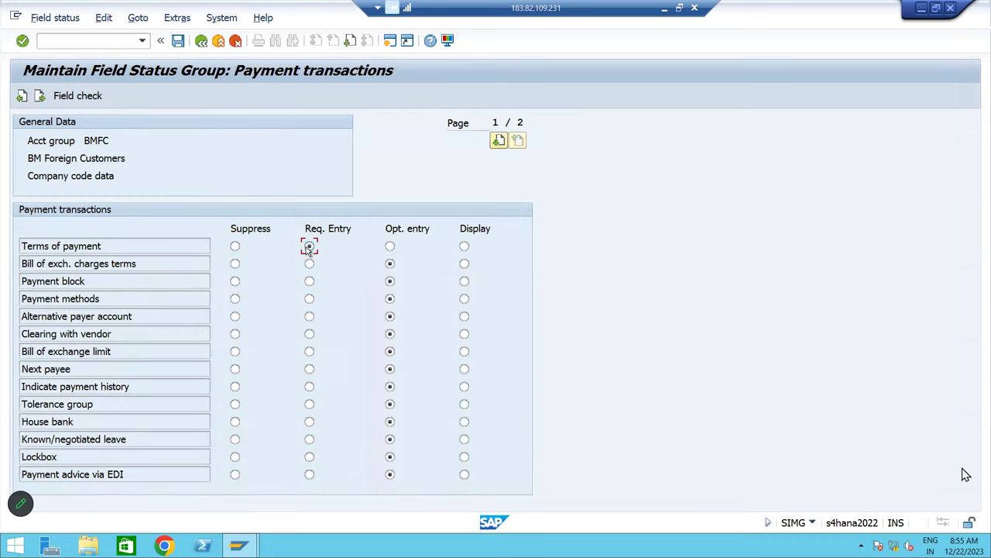
click(178, 40)
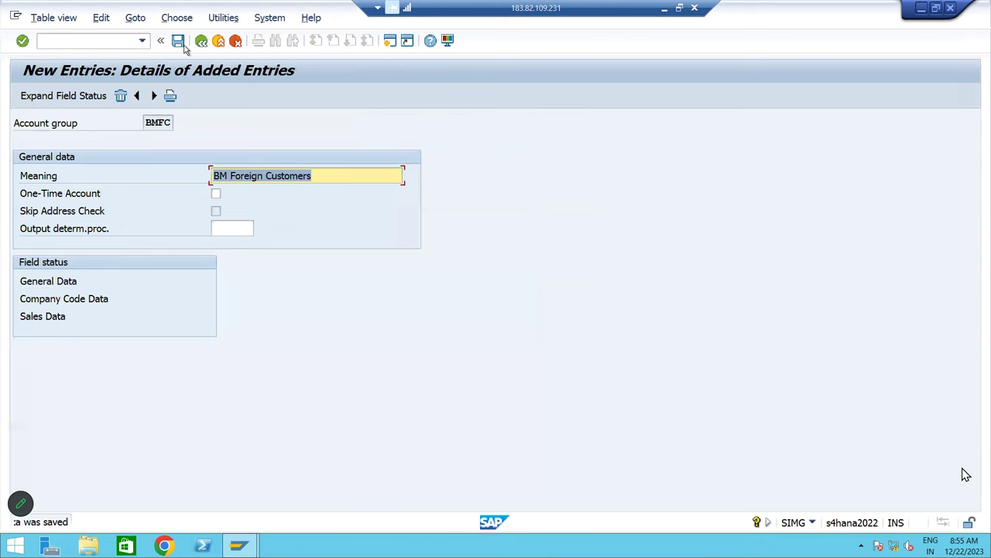
- Create a third customer account group BMIC with the meaning BM Inventory Customers
click(156, 99)
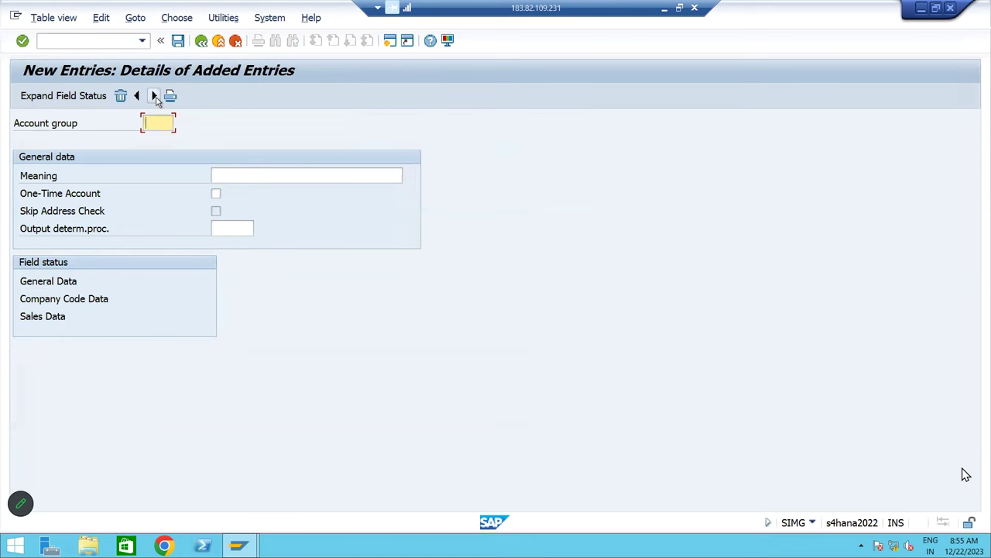
text(BM)
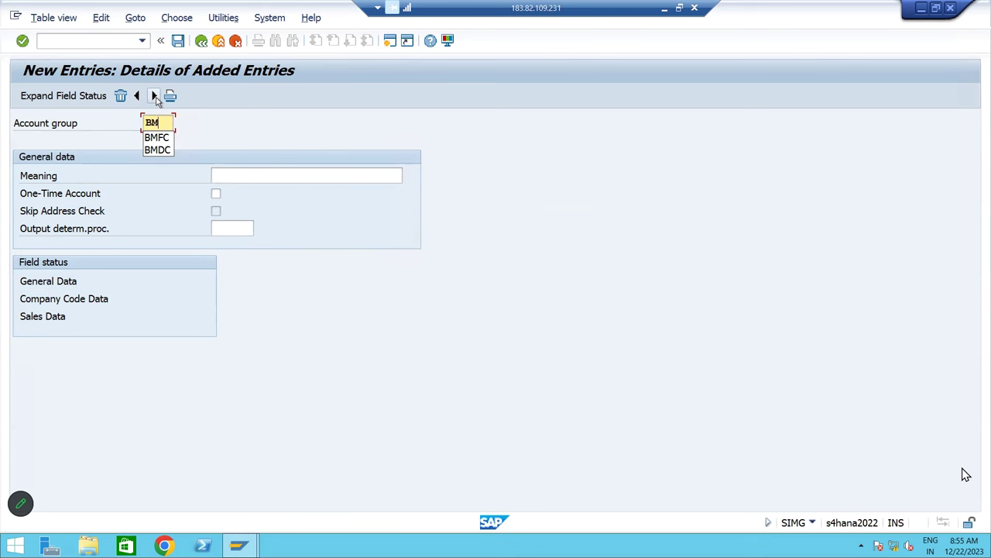
text(IC)
key(Tab)
text(BM Inv)
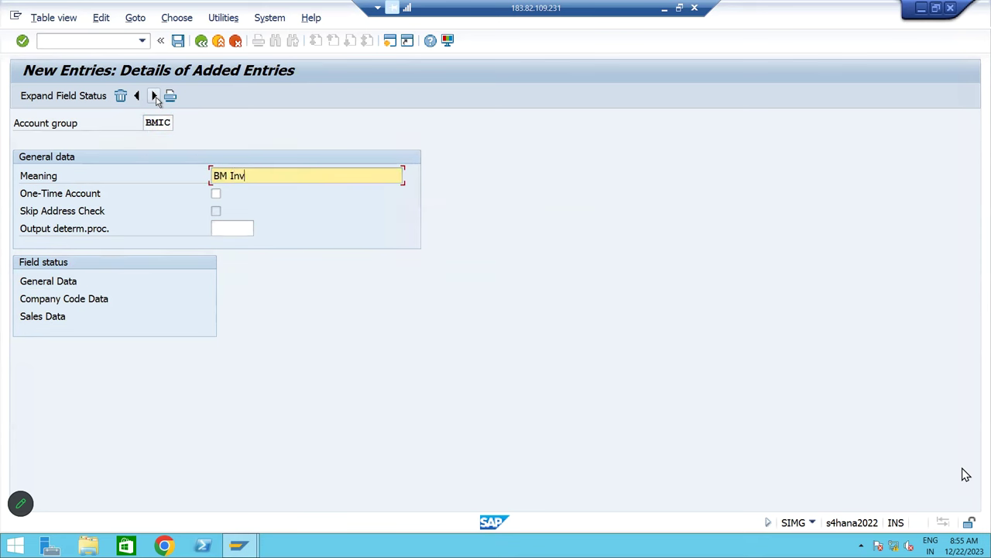
key(BackSpace)
text(ventory Customers)
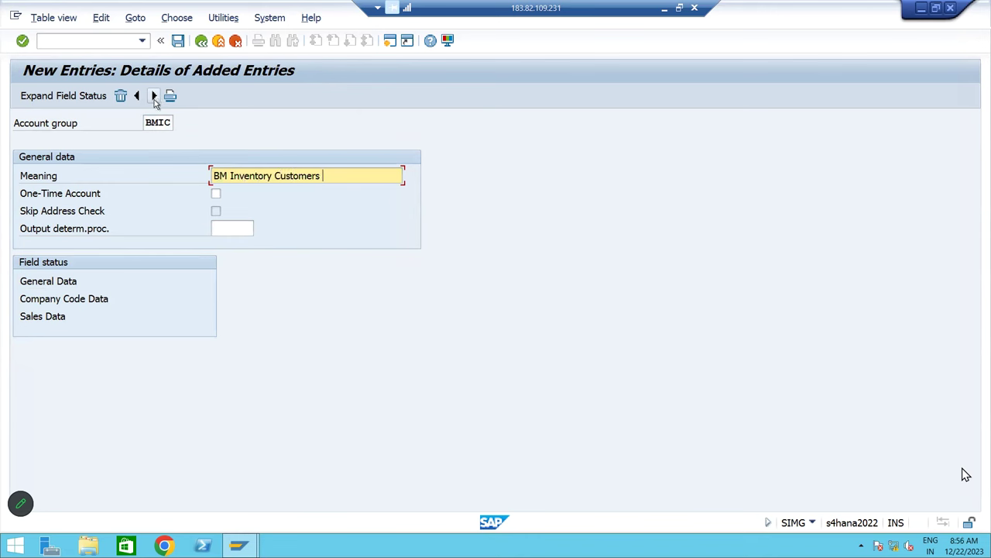
- Make Reconciliation account and Sort key required entries in the Account management field status of BMIC's company code data
double_click(98, 300)
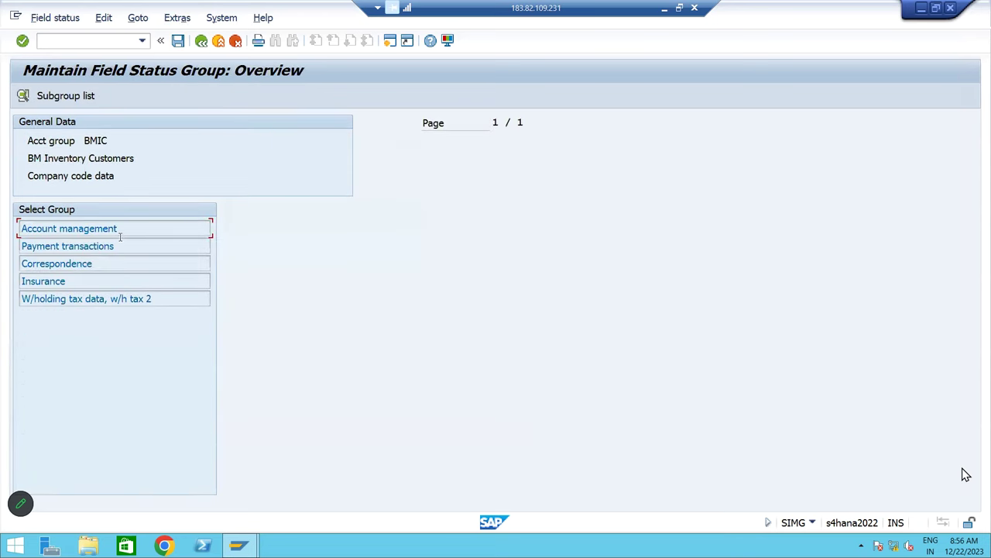
double_click(116, 228)
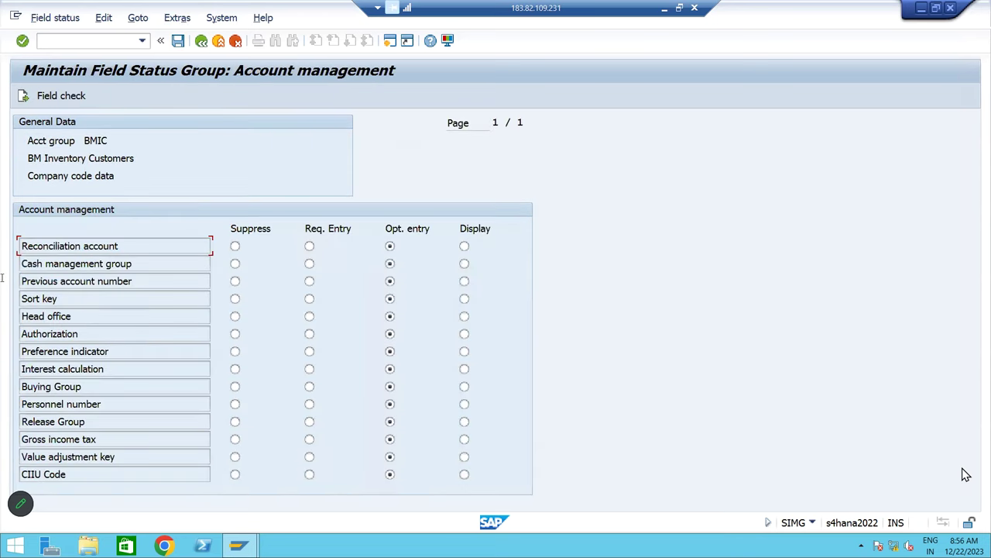
click(309, 246)
click(309, 299)
- Make Terms of payment a required entry in BMIC's Payment transactions field status and save the account group
click(201, 40)
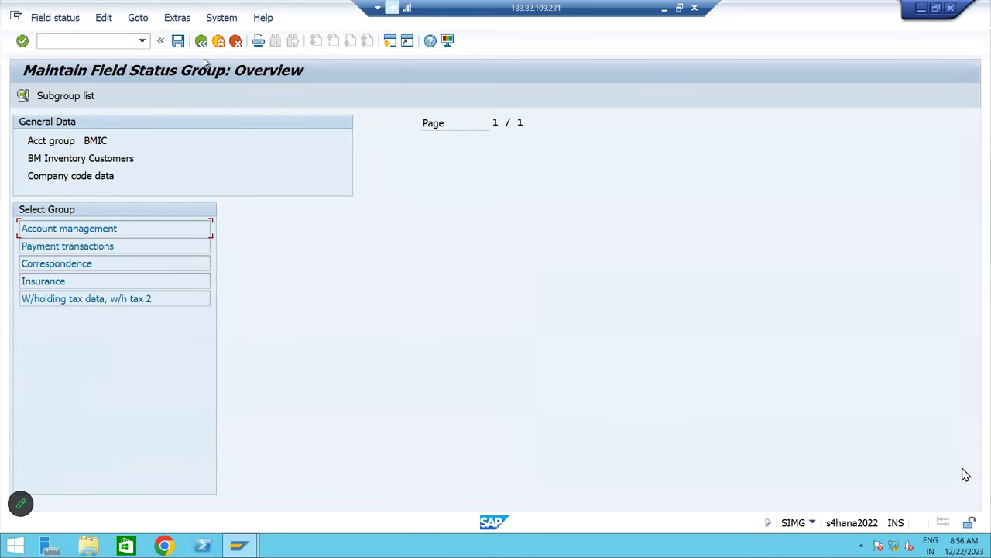
double_click(111, 245)
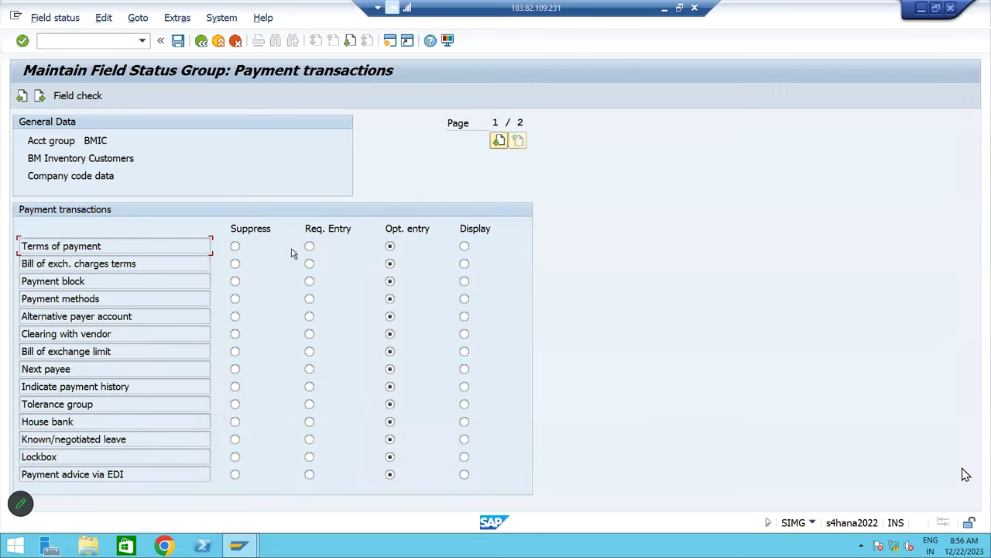
click(201, 40)
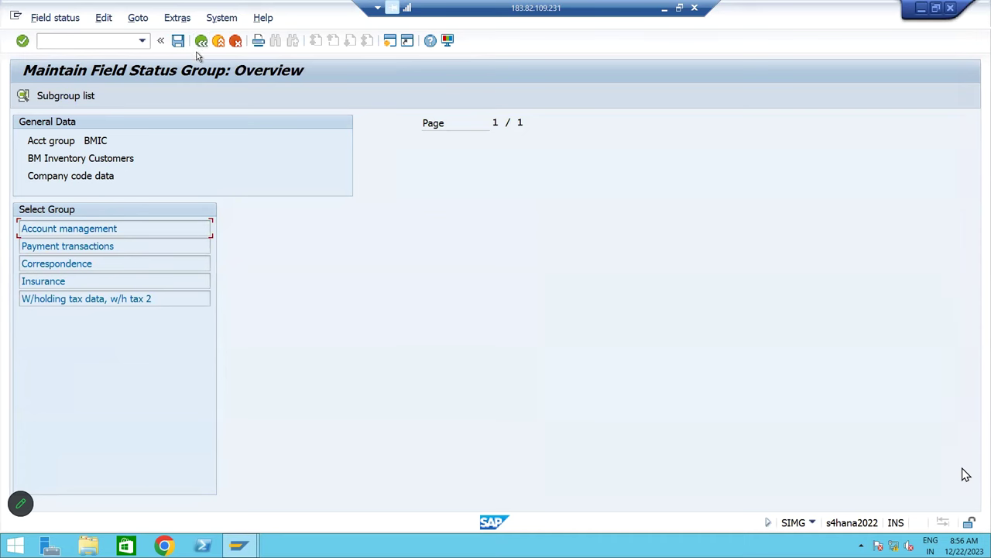
click(180, 43)
click(180, 42)
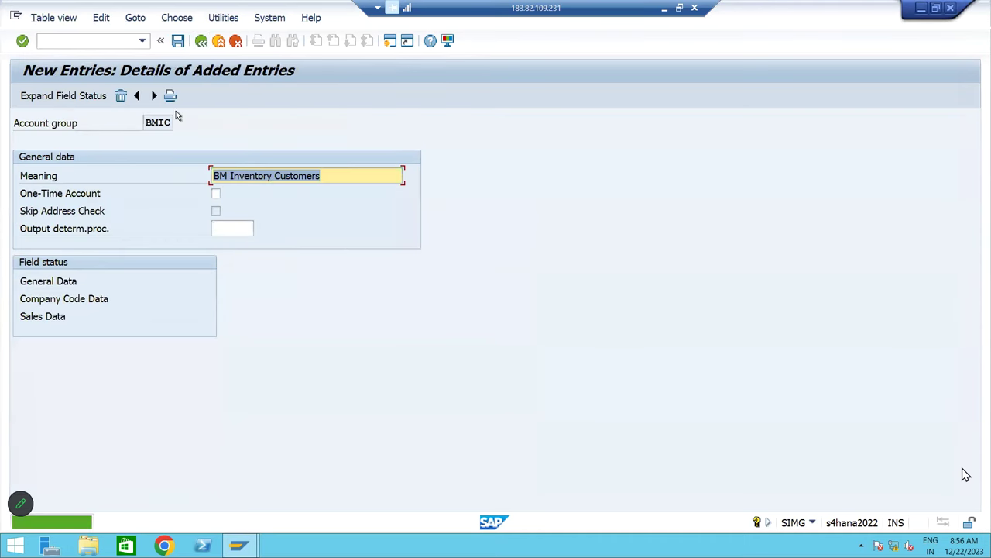
- Create a fourth customer account group BMSC with the meaning BM Service Customers
click(154, 95)
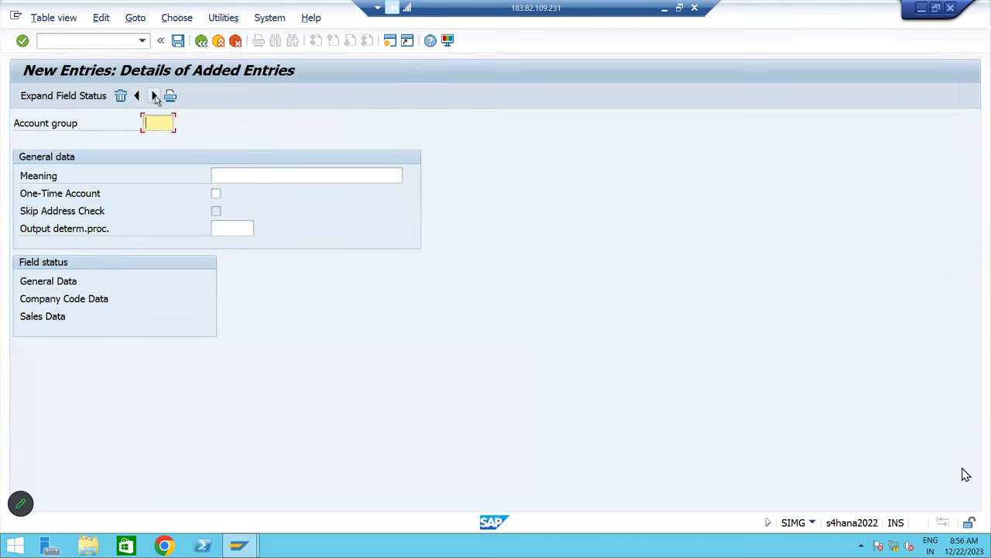
text(BM)
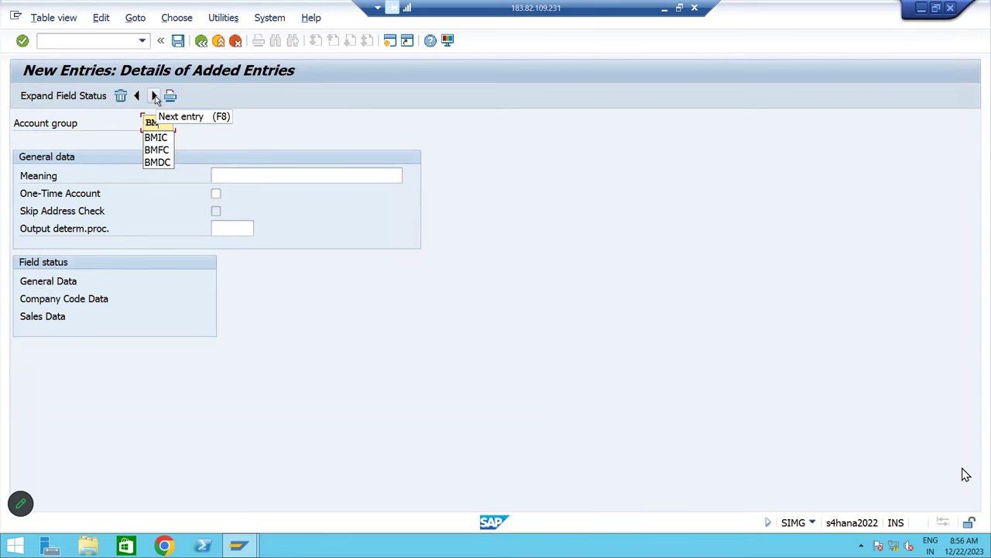
text(SC)
key(Tab)
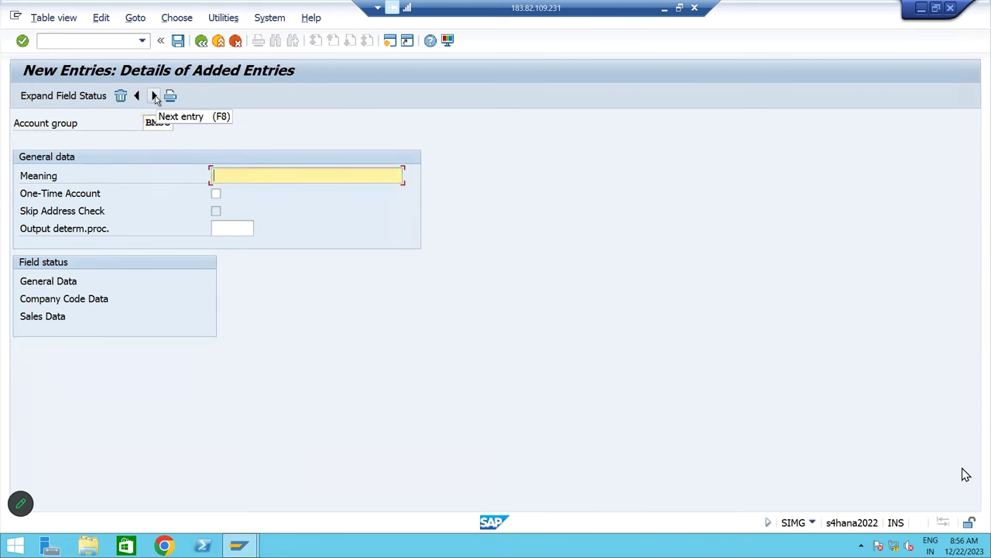
text(BM)
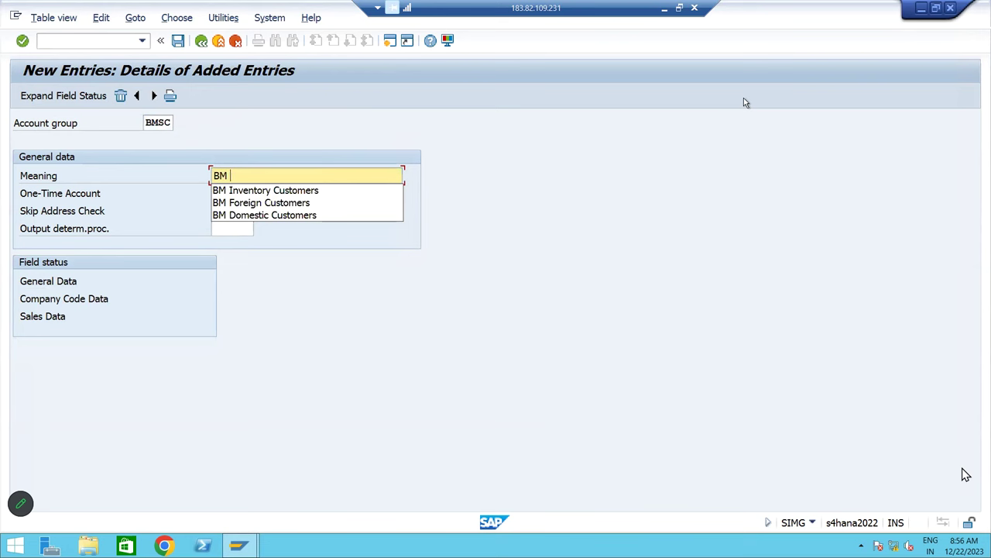
text( Service Customers)
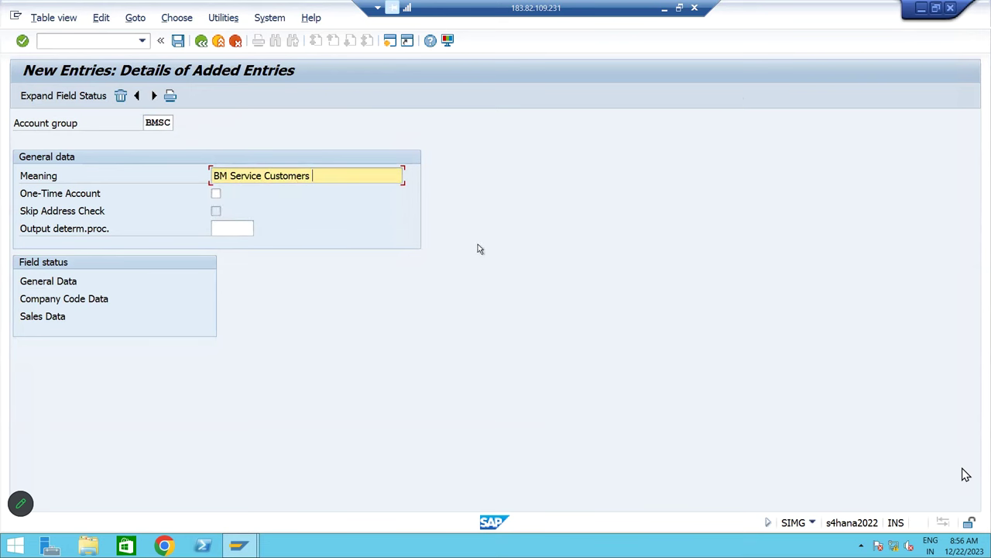
- Make Reconciliation account and Sort key required entries in the Account management field status of BMSC's company code data
double_click(104, 298)
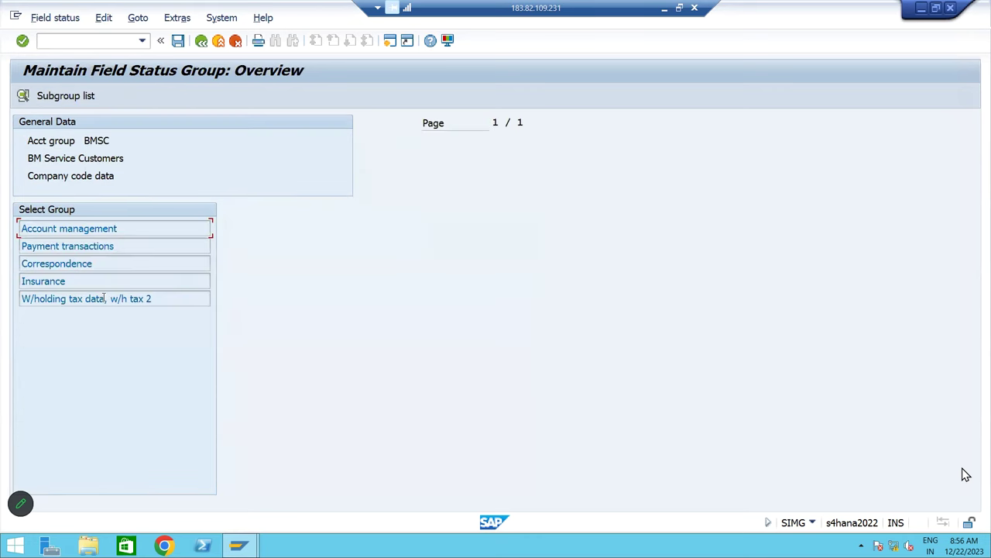
double_click(115, 230)
click(310, 246)
click(308, 300)
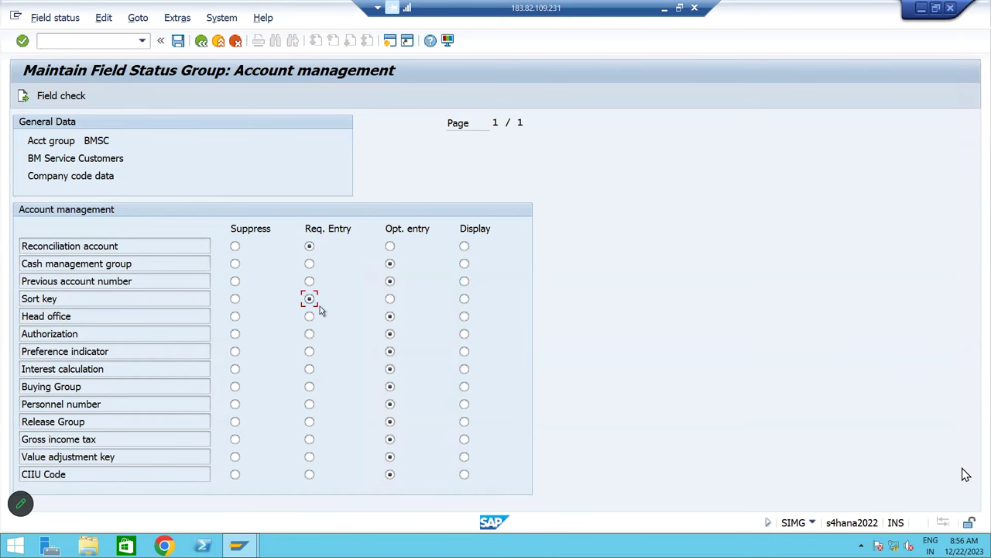
click(200, 41)
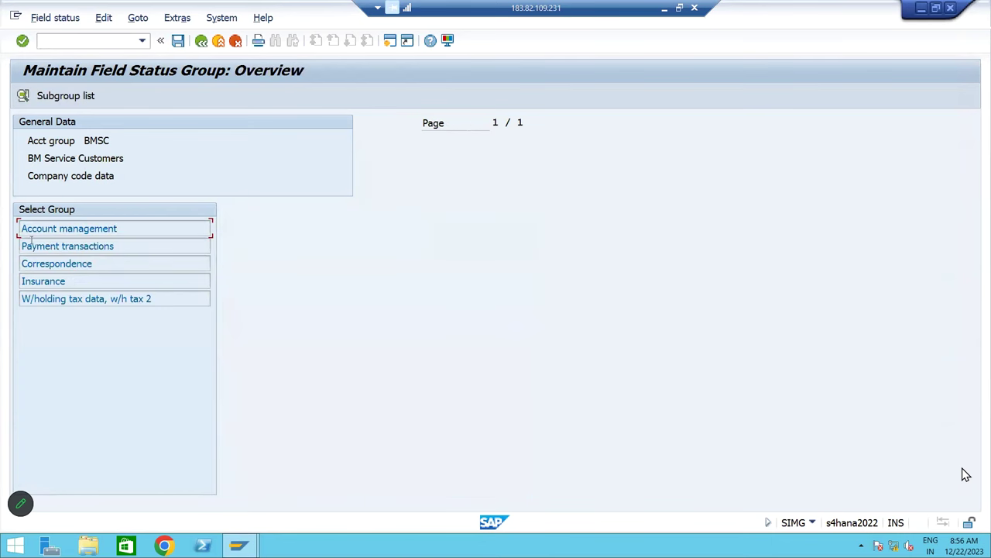
- Make Terms of payment a required entry in BMSC's Payment transactions field status and save the account group
double_click(91, 246)
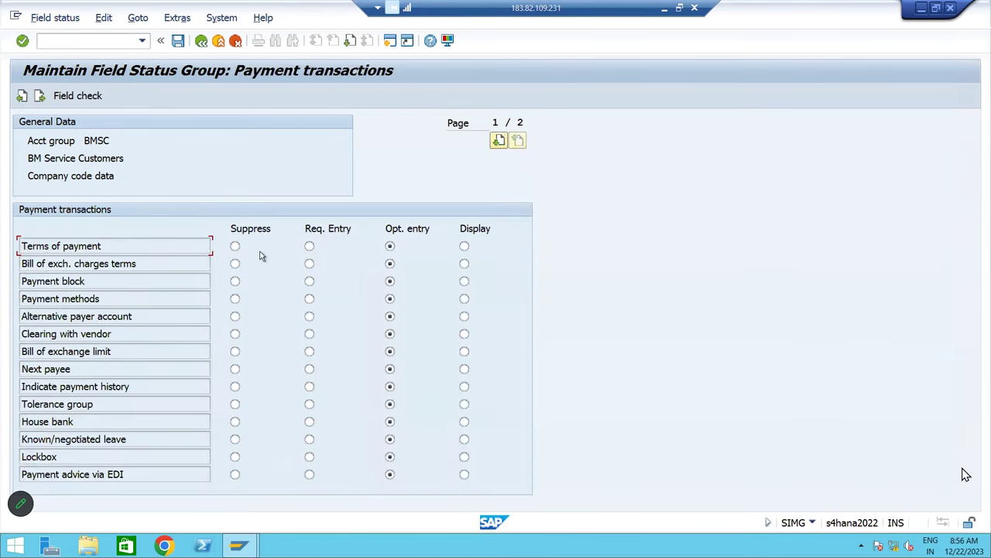
click(309, 246)
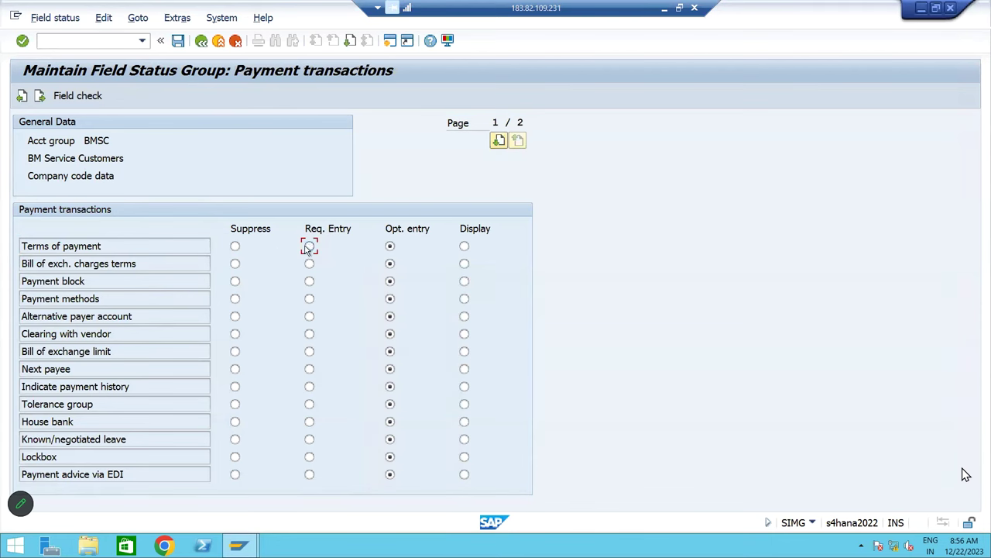
click(178, 41)
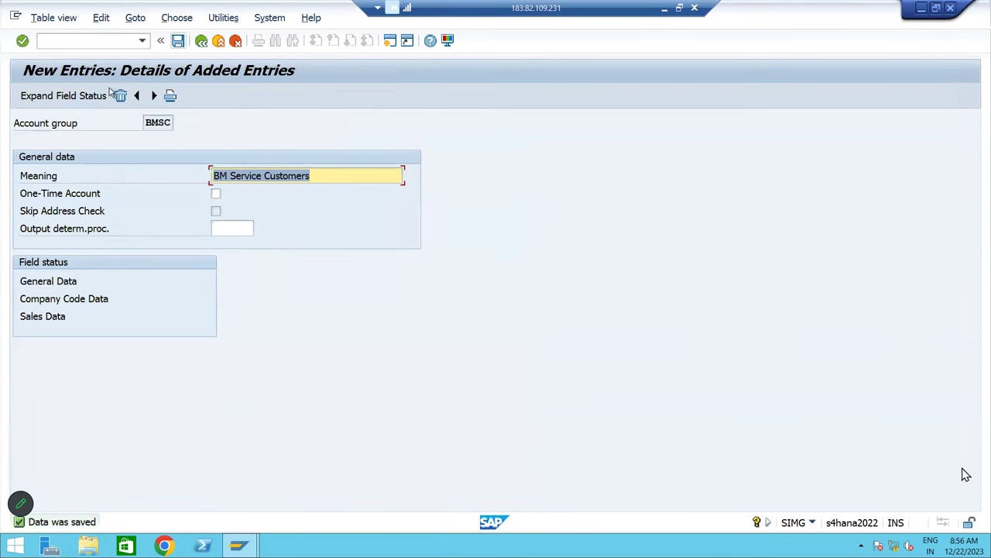
- Create and save account group BMOC with the meaning BM One time Customer, flagged as a One-Time Account
click(154, 95)
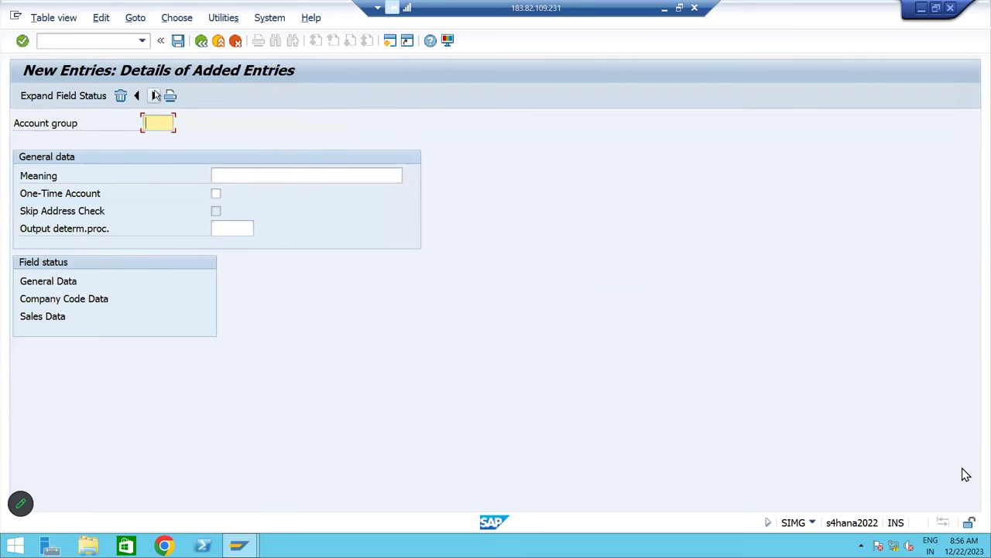
text(BMOC)
key(Tab)
text(BM )
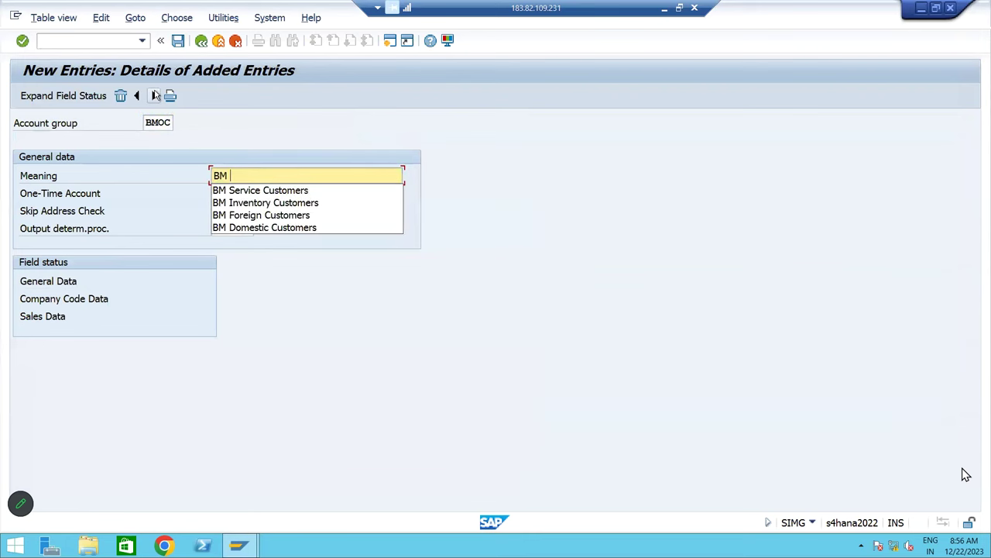
text(One time Customer)
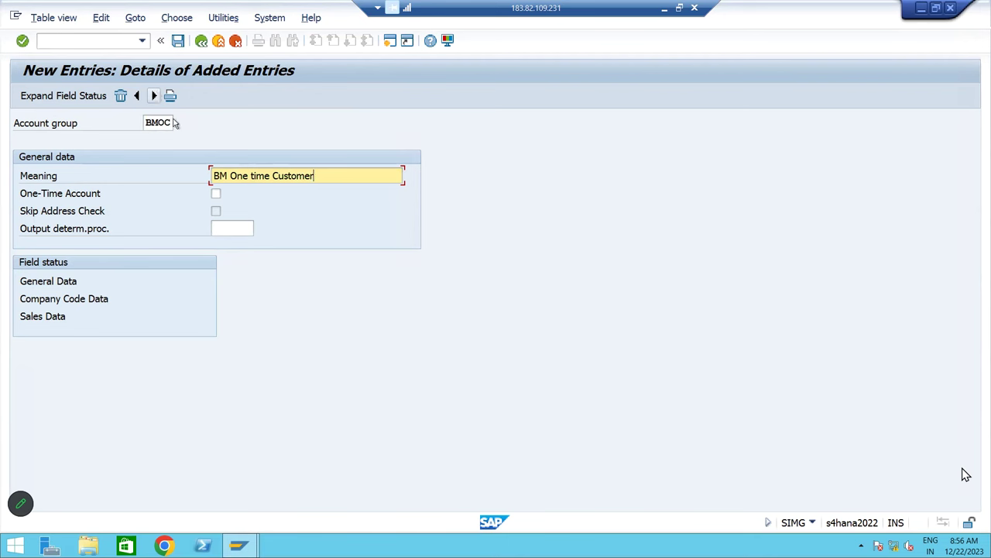
click(216, 195)
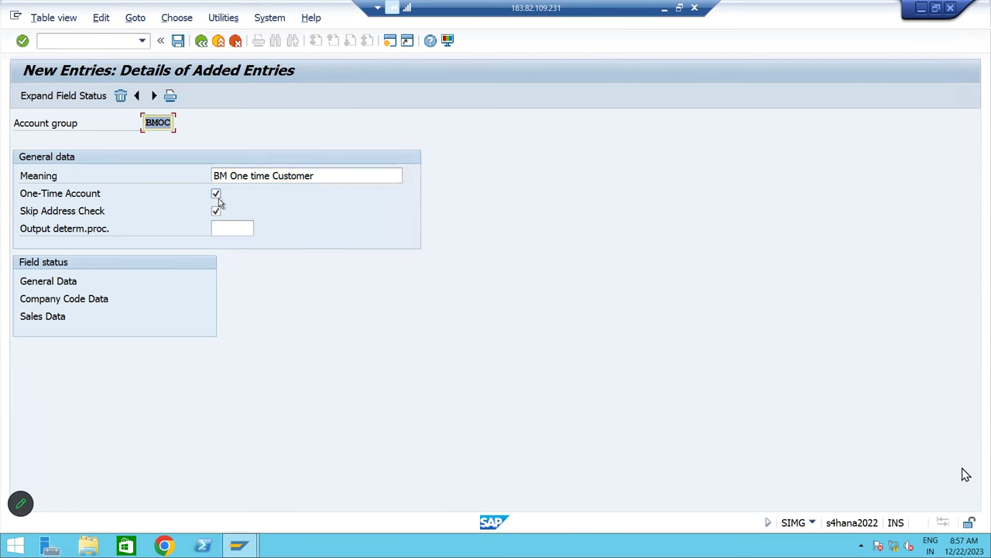
click(178, 41)
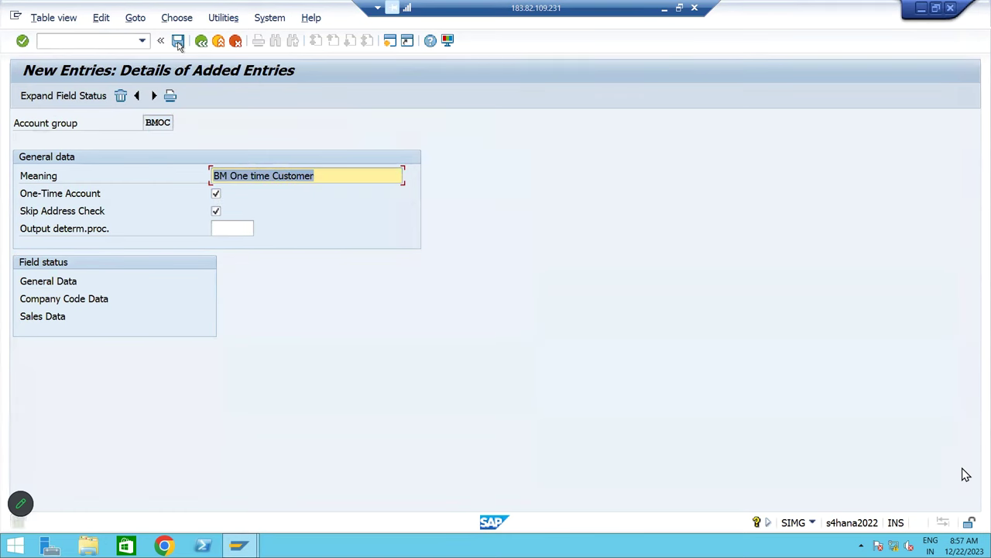
- Go back to the overview of added entries and review the customer account groups BMDC, BMFC, BMIC, BMOC and BMSC
click(201, 41)
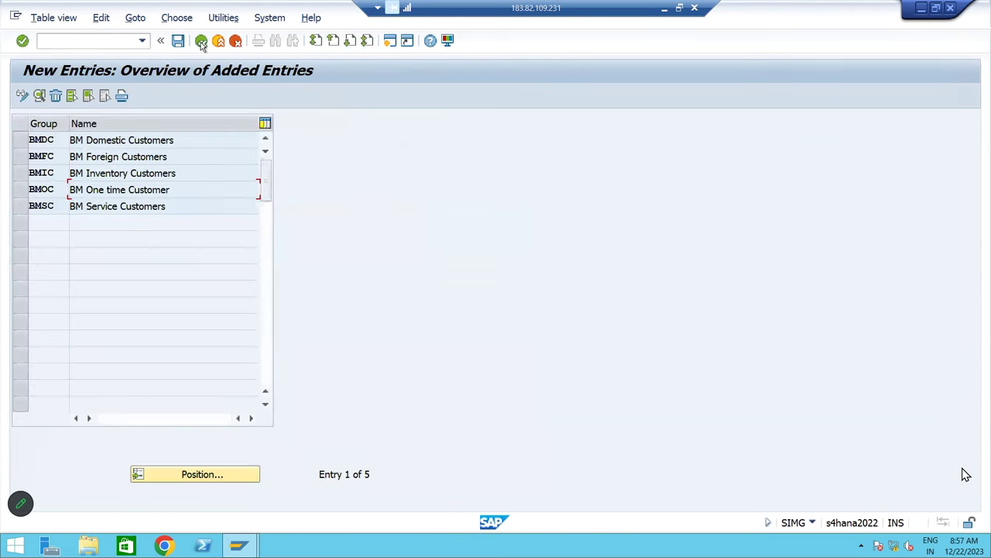
click(23, 144)
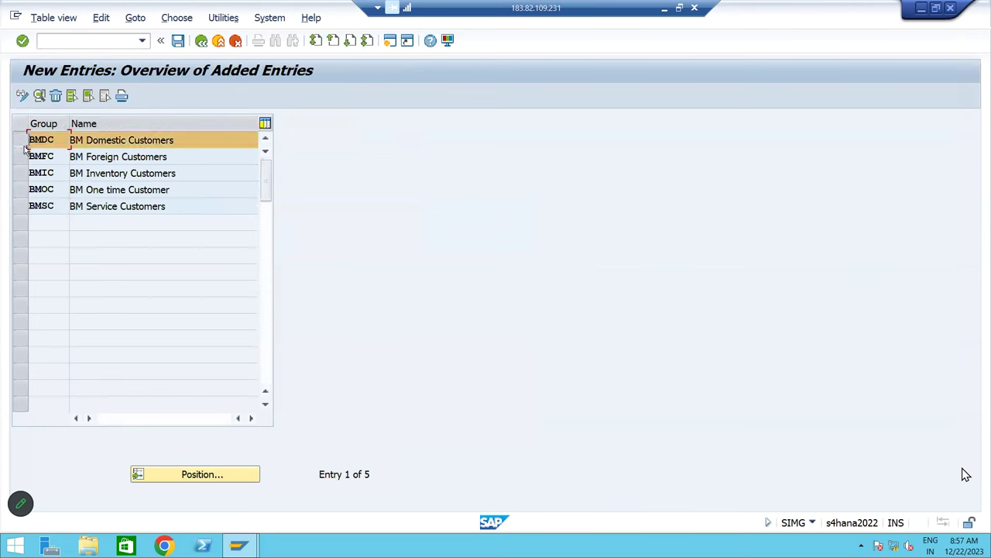
click(20, 156)
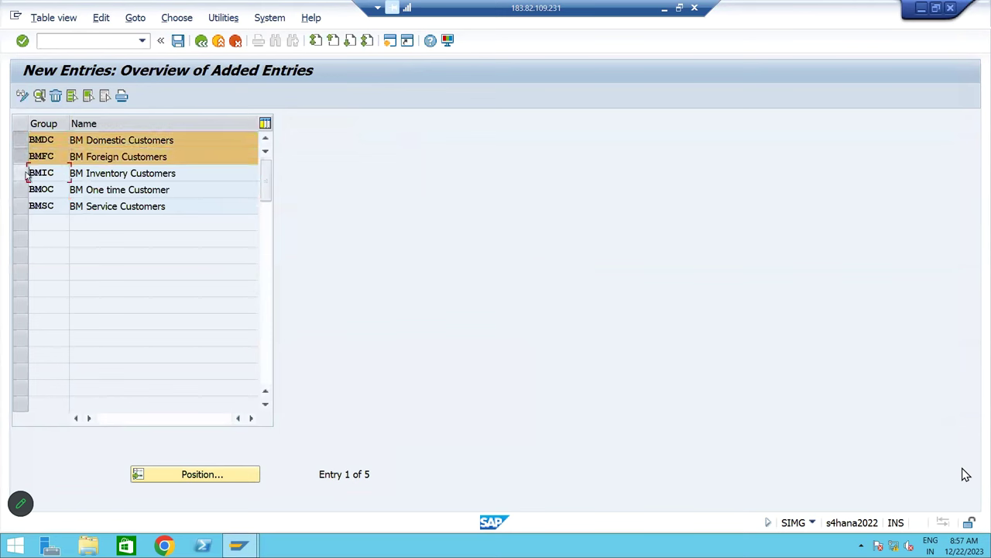
click(21, 173)
click(21, 190)
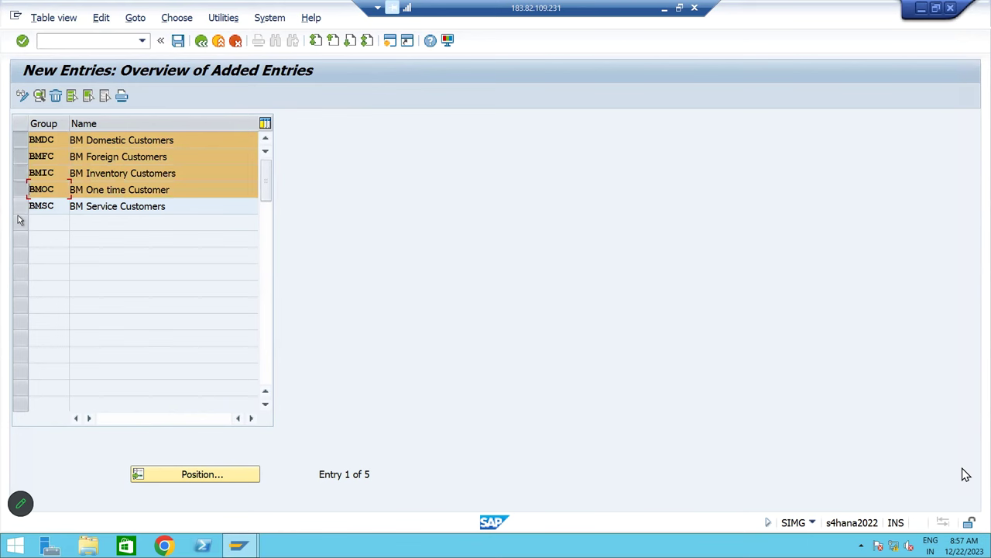
click(21, 207)
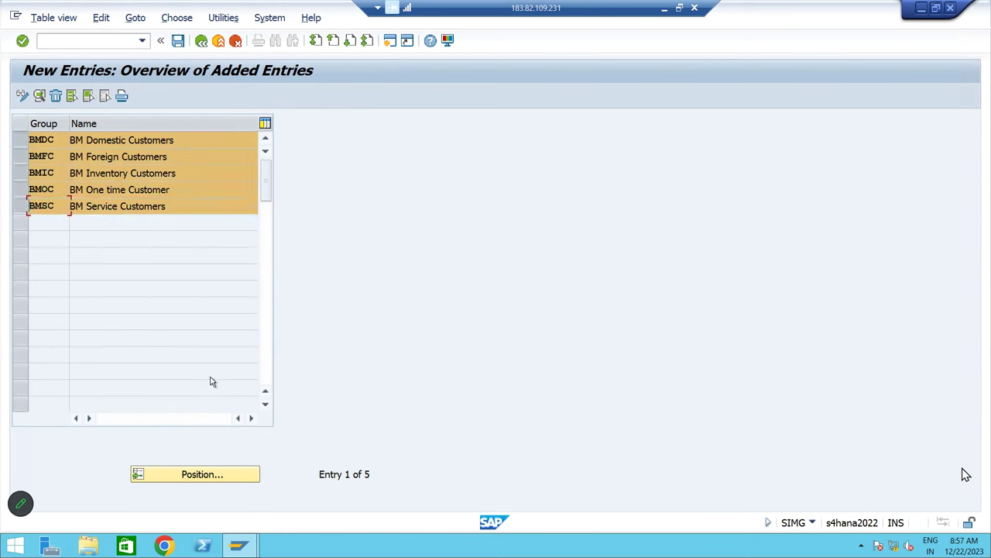
drag(173, 141, 113, 159)
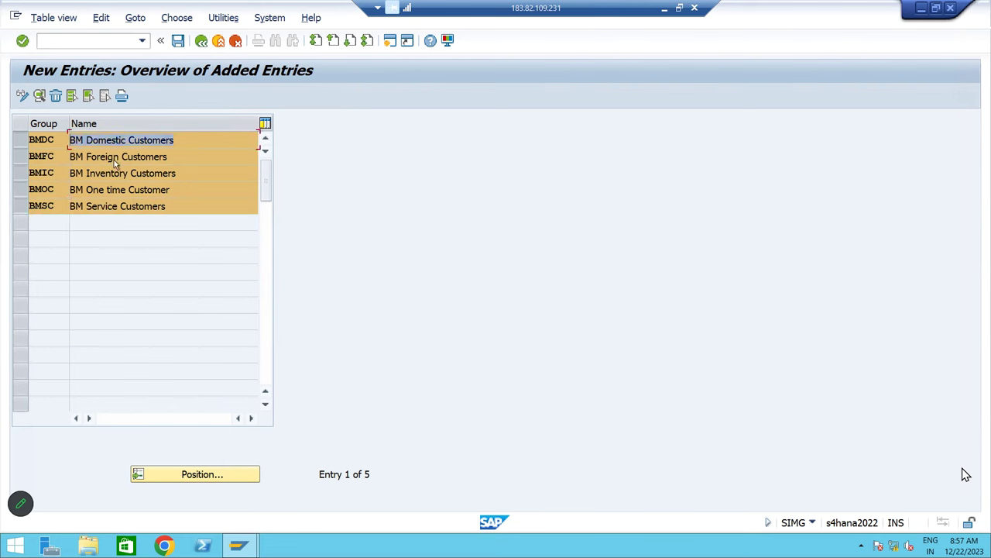
drag(187, 164, 69, 162)
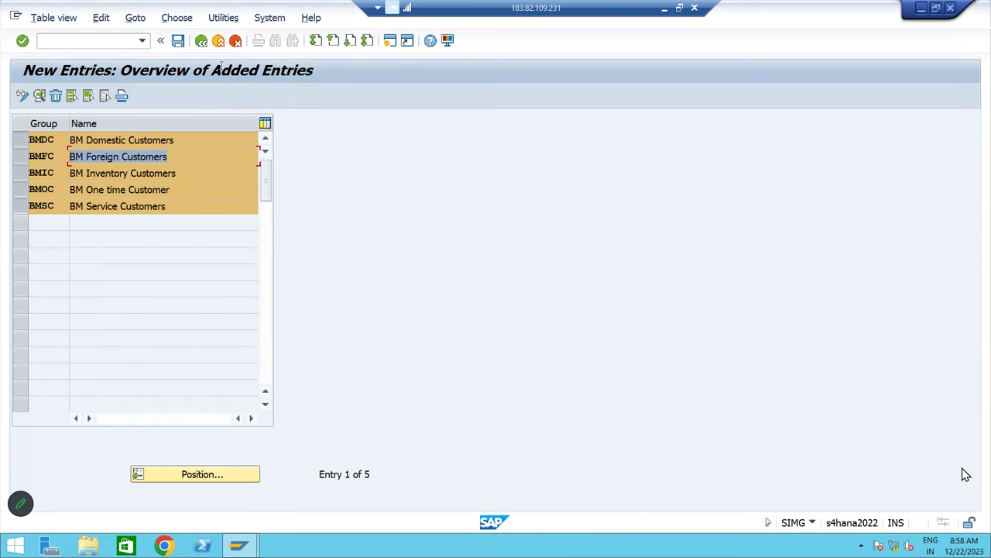
- Save the account group entries and go back to the Display IMG structure
click(178, 41)
click(201, 41)
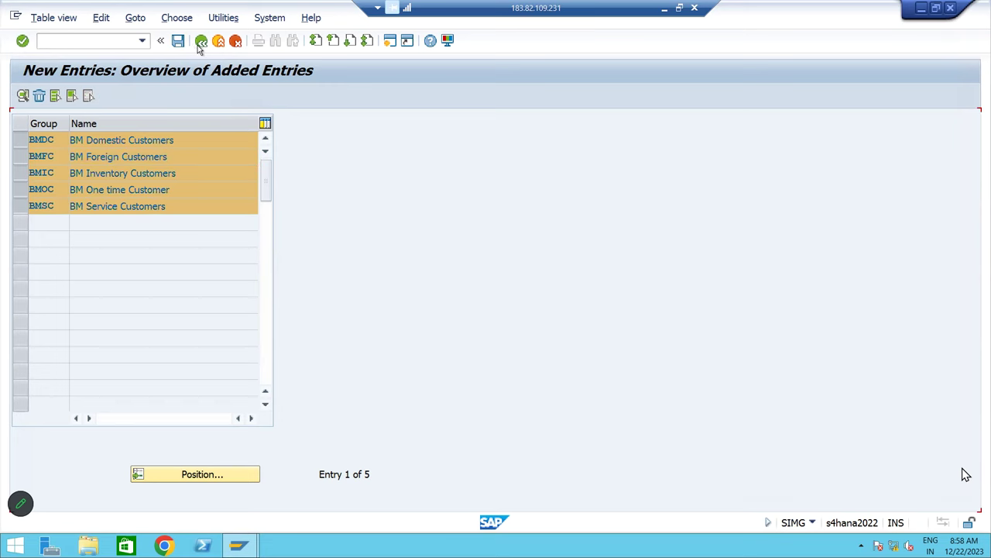
click(201, 41)
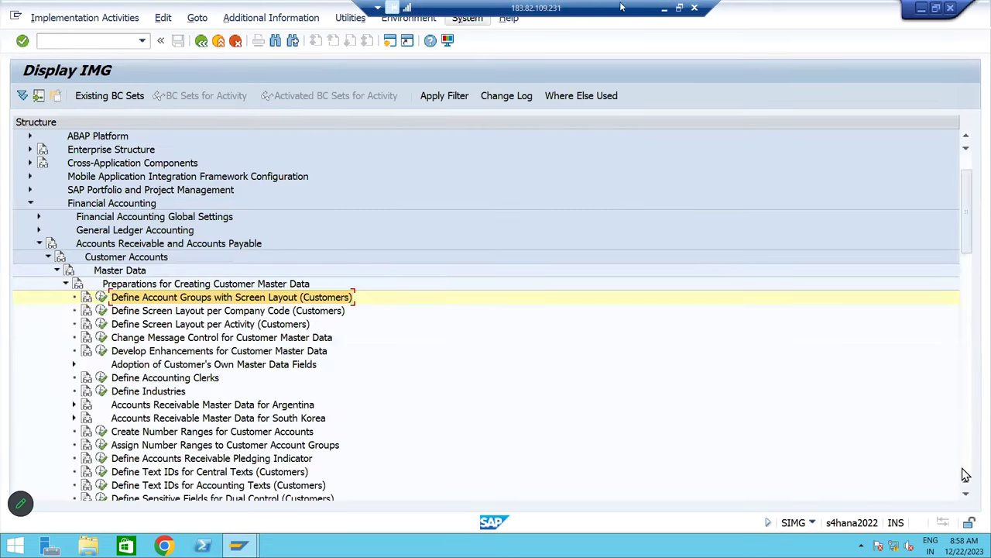
- Switch to the Excel notes, check the Create Number Ranges For Customer Accounts entry and its path, and return to SAP
key(alt+Tab)
drag(45, 290, 546, 309)
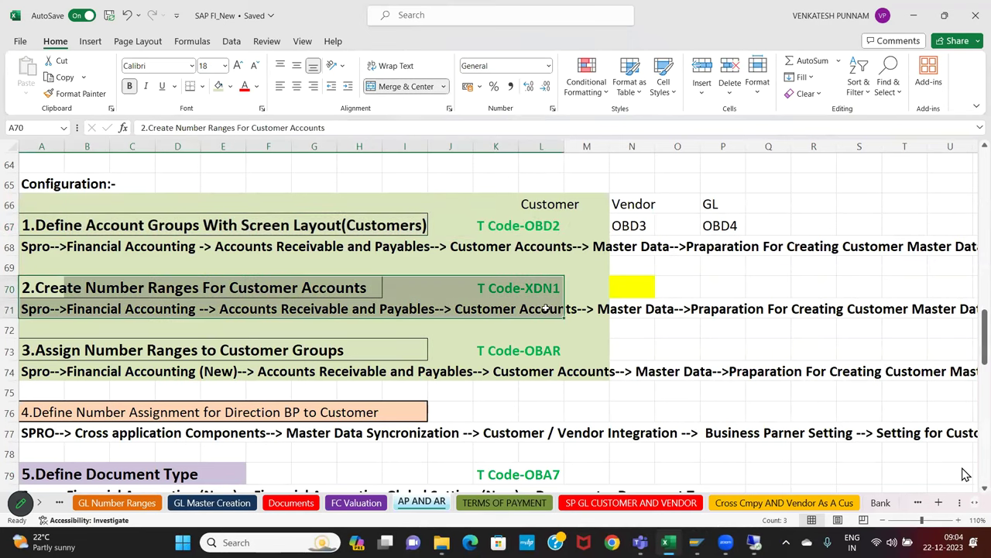
key(alt+Tab)
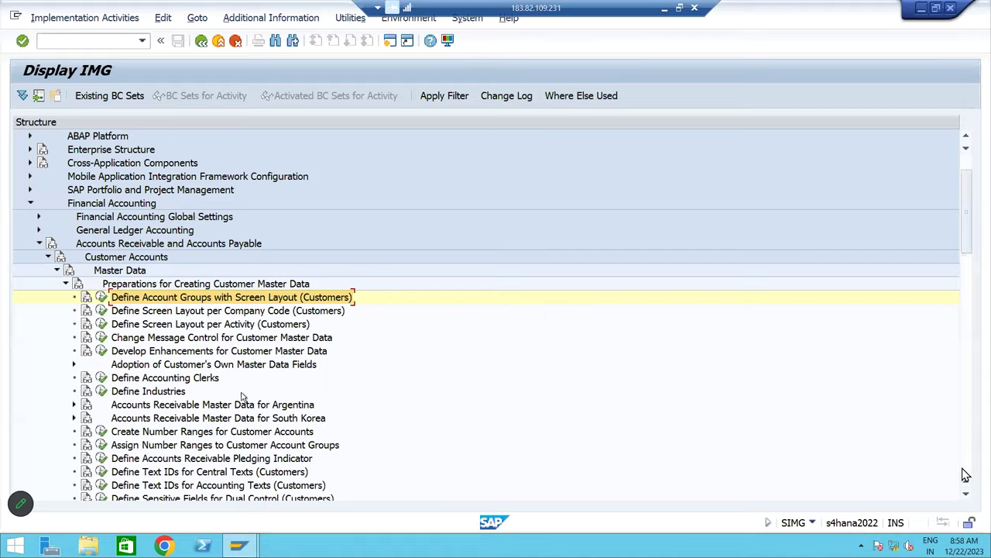
- Trace the path to Create Number Ranges for Customer Accounts under Preparations for Creating Customer Master Data, execute it and open the DEBITOR intervals for editing
scroll(966, 474, down, 1)
click(139, 420)
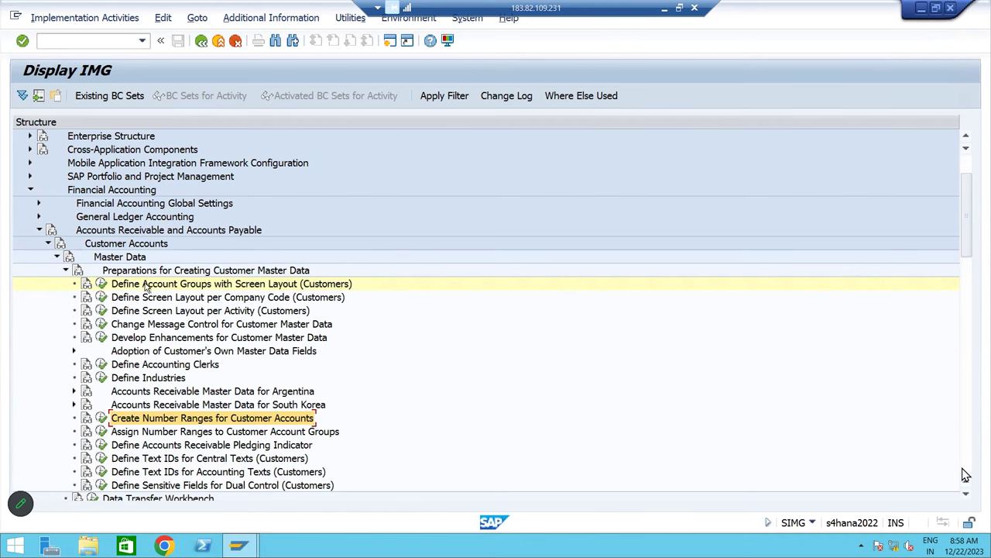
click(110, 193)
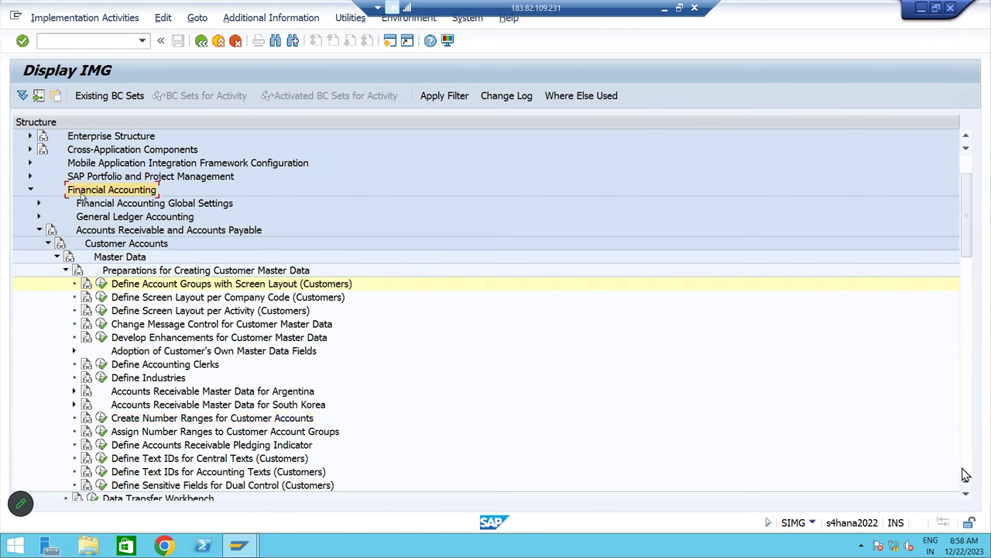
click(113, 245)
click(107, 260)
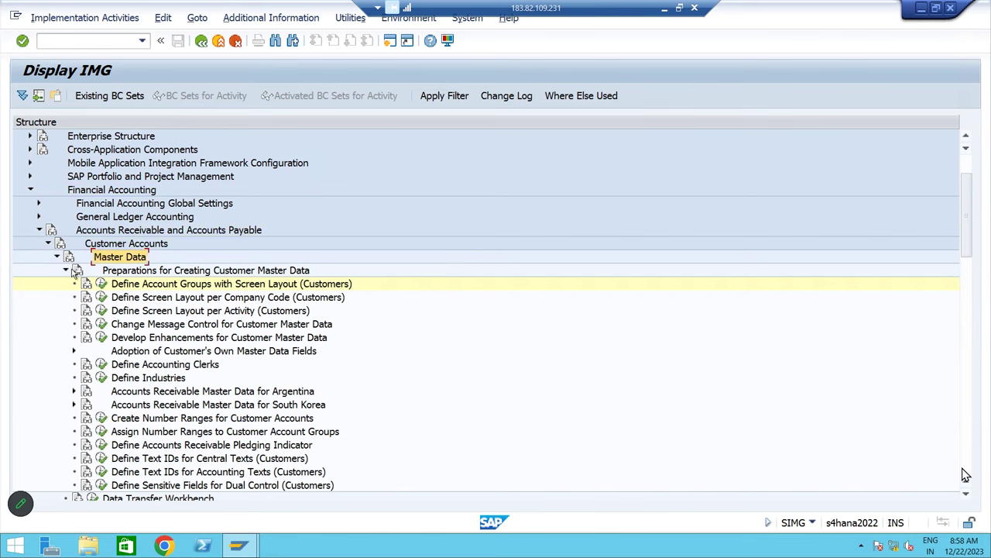
click(136, 273)
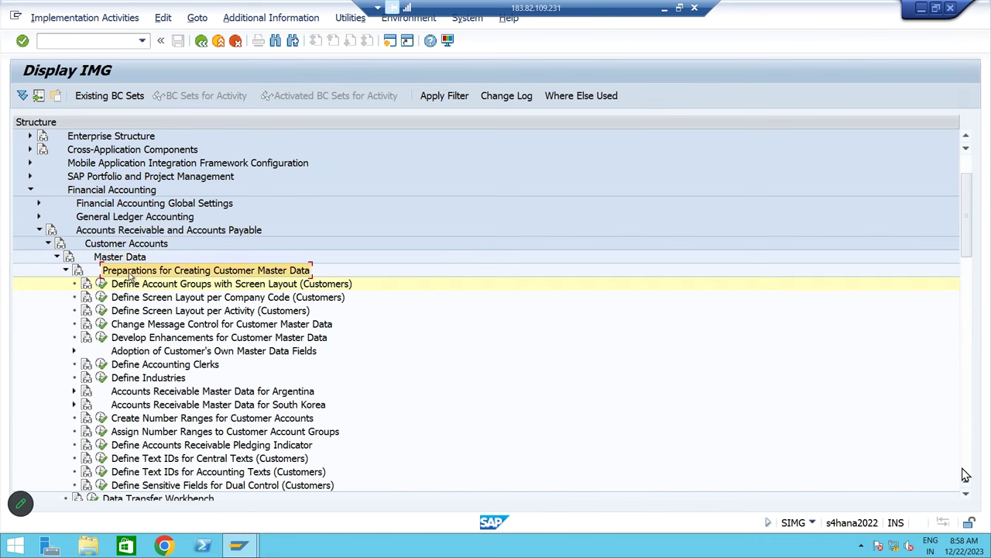
click(125, 419)
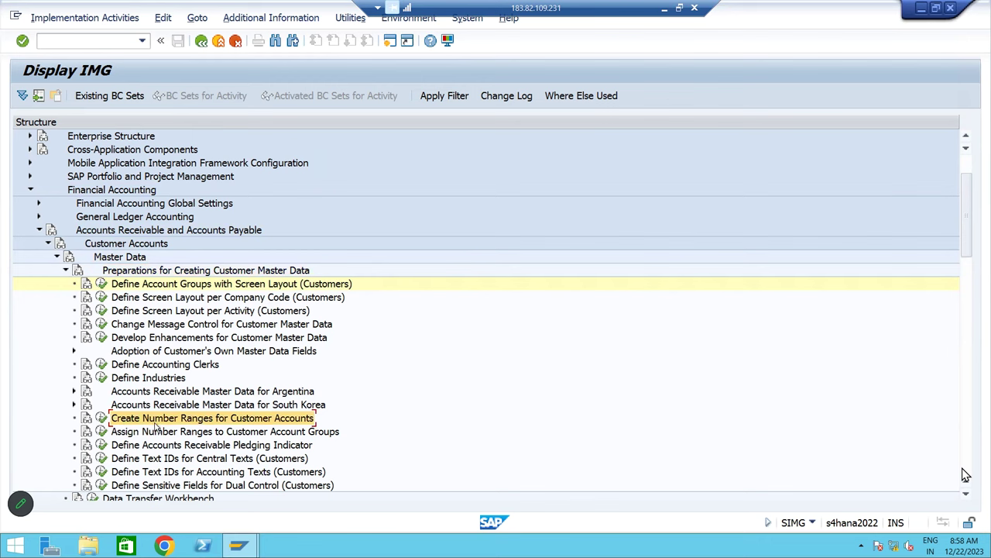
click(101, 418)
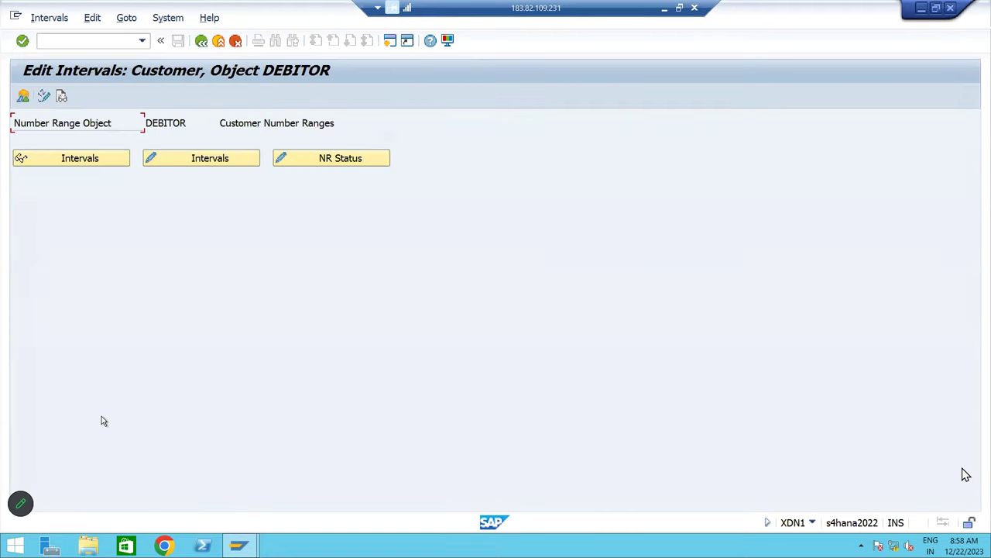
click(195, 159)
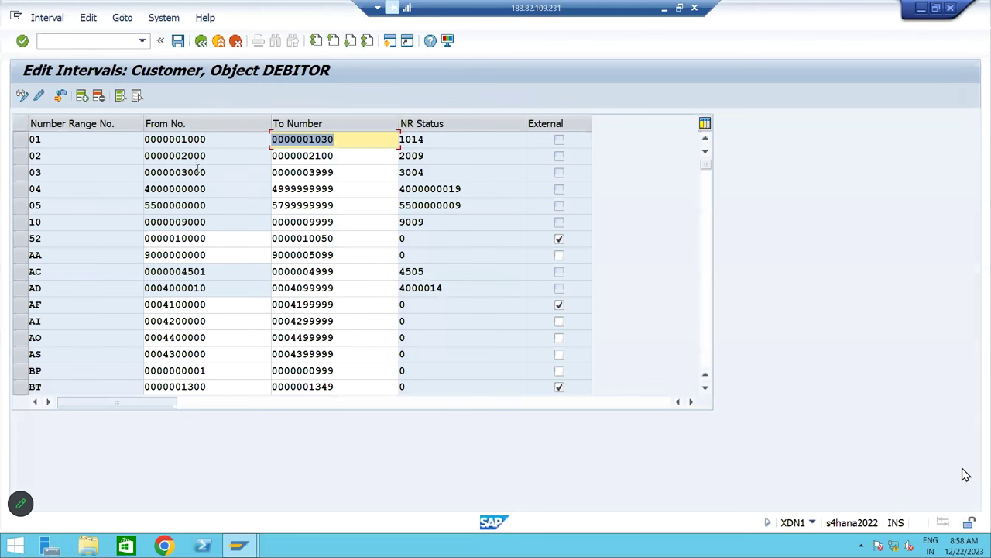
scroll(243, 310, down, 7)
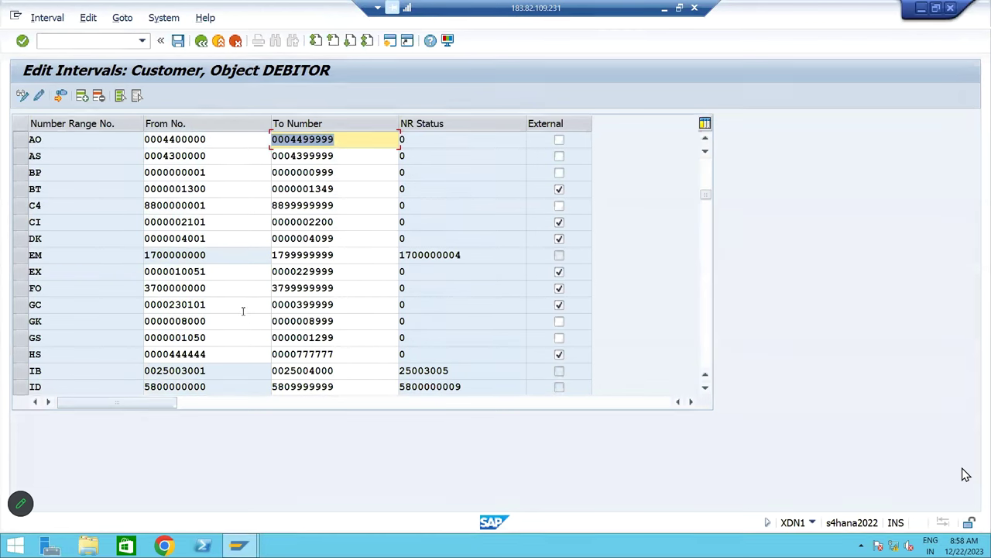
scroll(243, 310, up, 4)
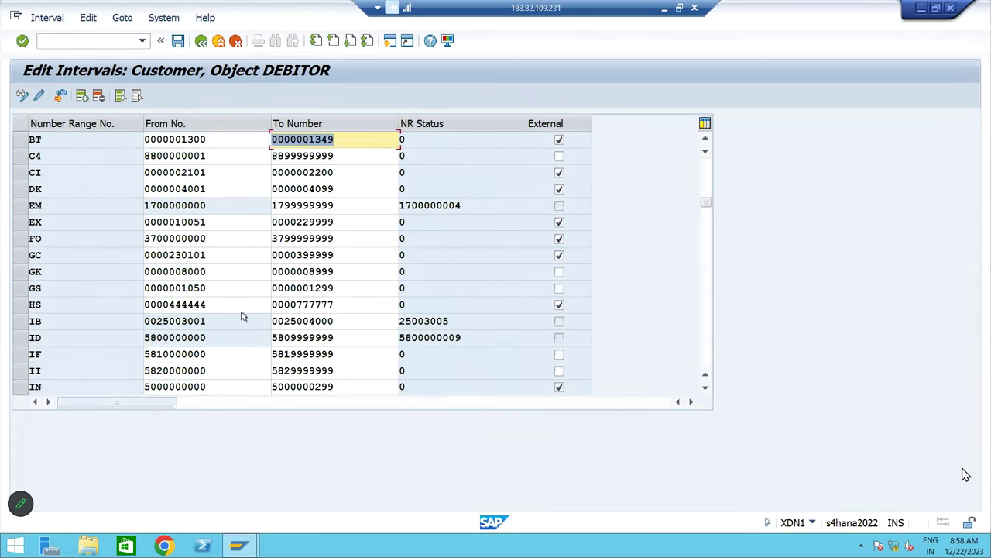
click(62, 97)
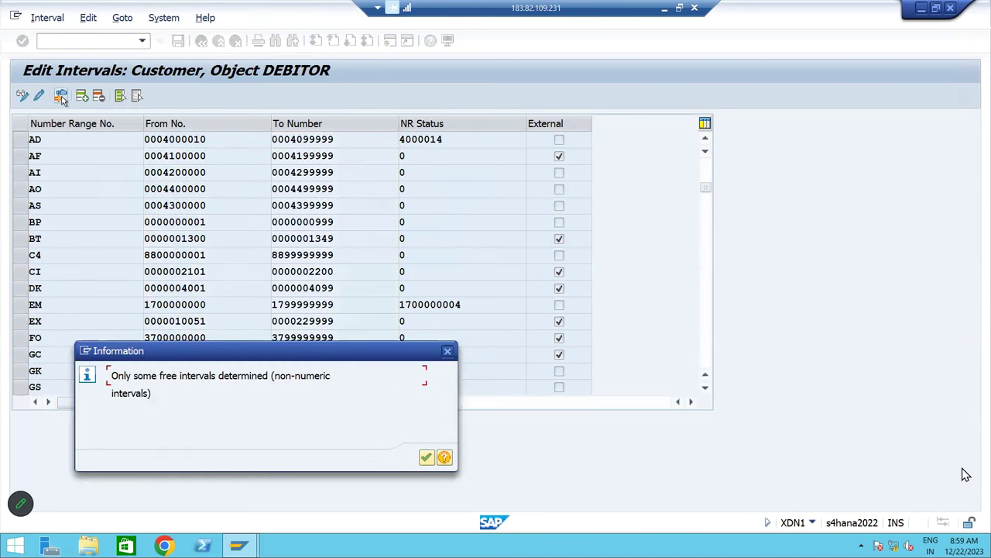
click(427, 459)
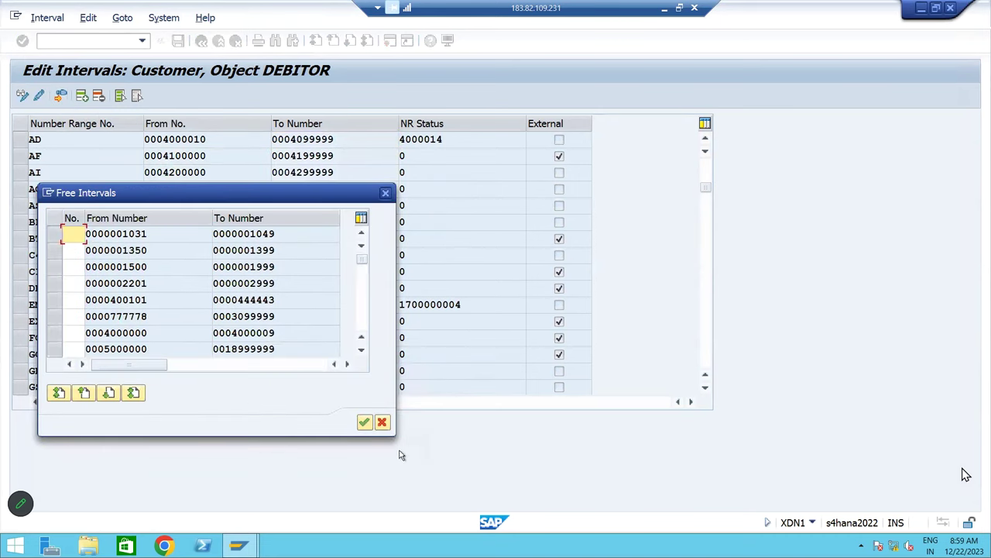
scroll(165, 325, down, 10)
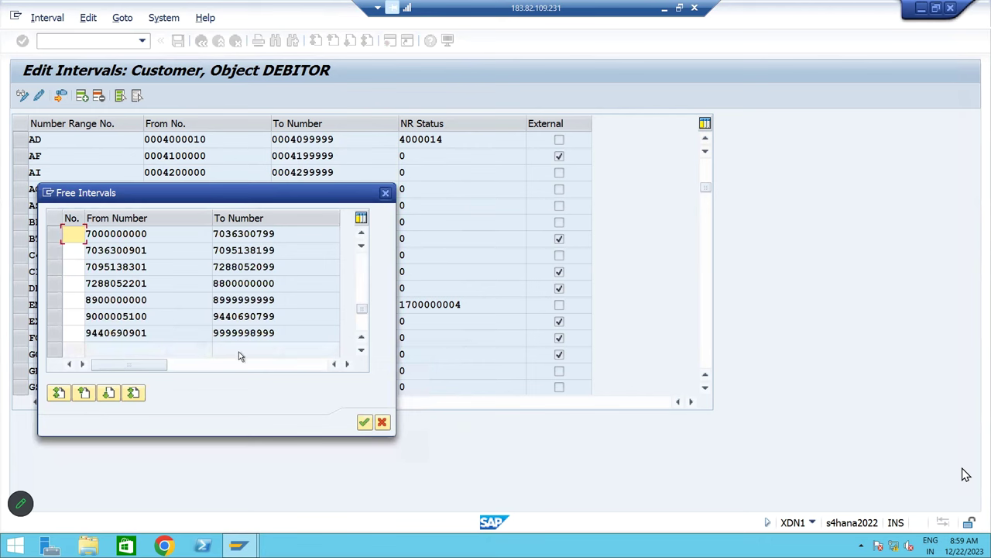
click(52, 304)
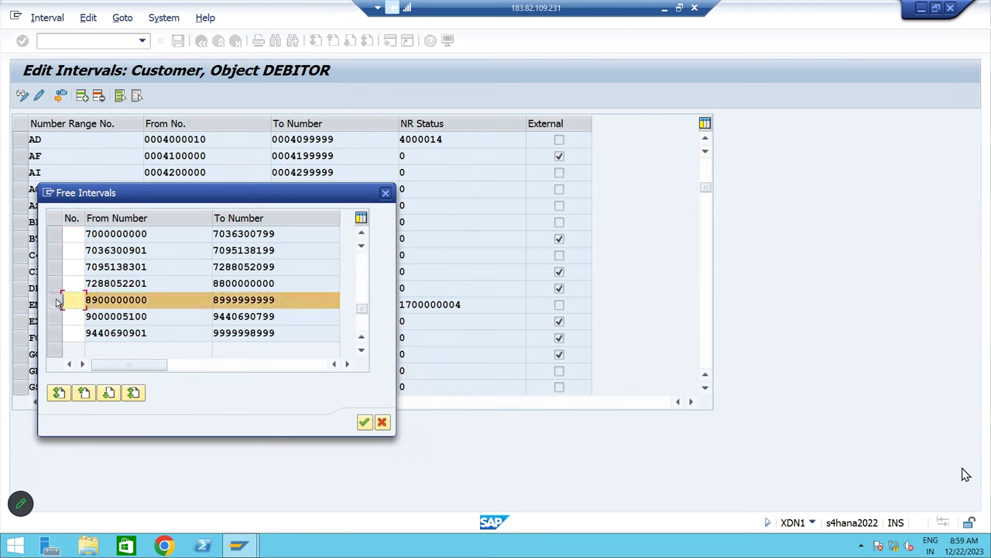
drag(275, 303, 237, 303)
click(147, 303)
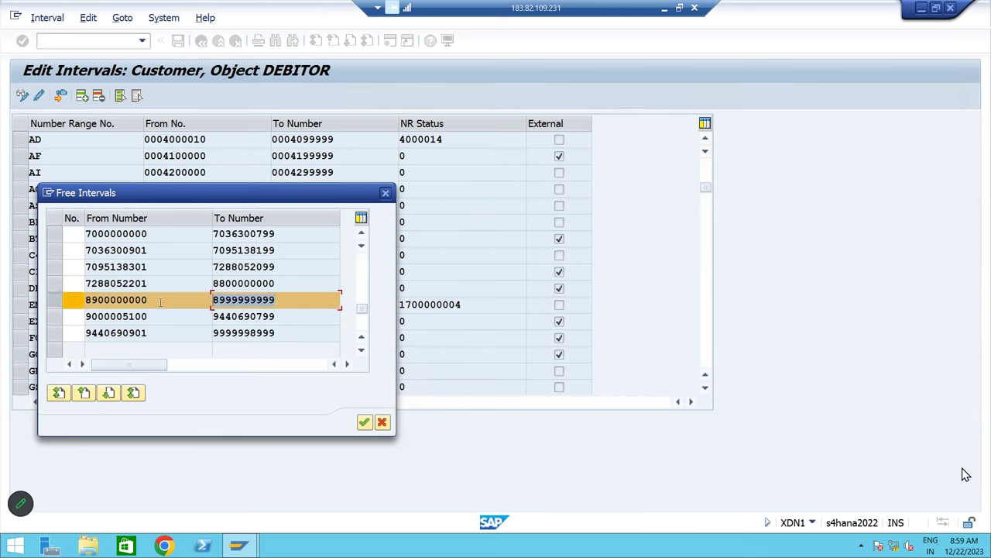
double_click(105, 300)
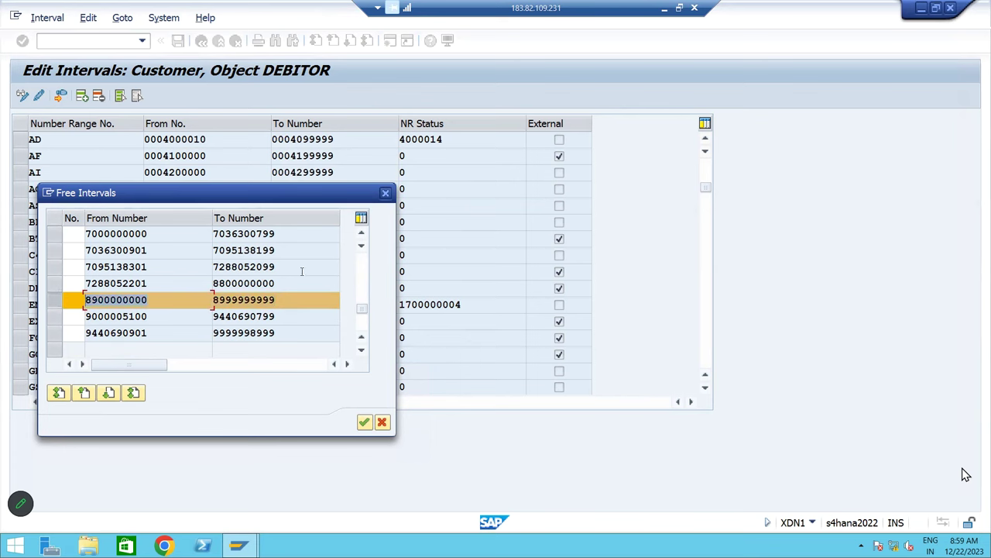
click(386, 193)
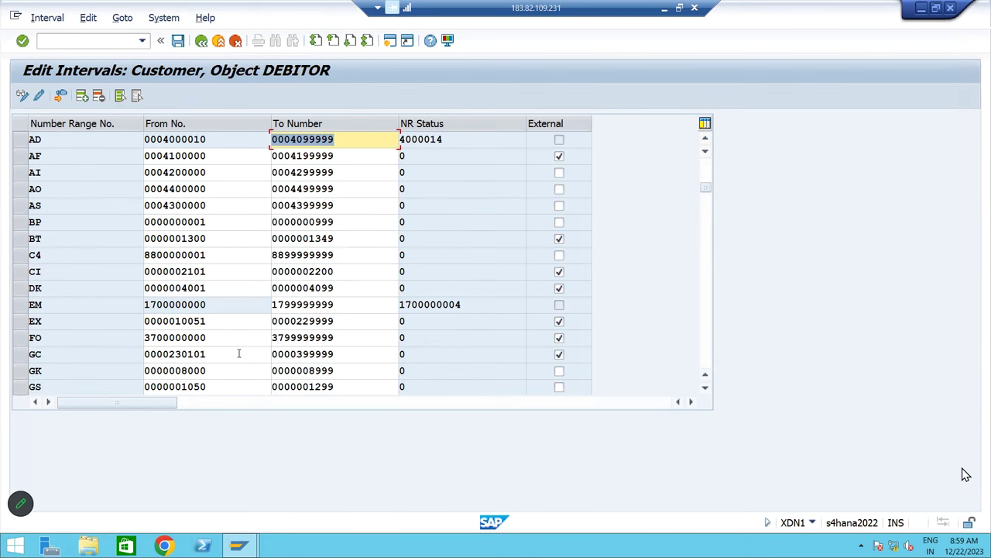
scroll(238, 353, up, 3)
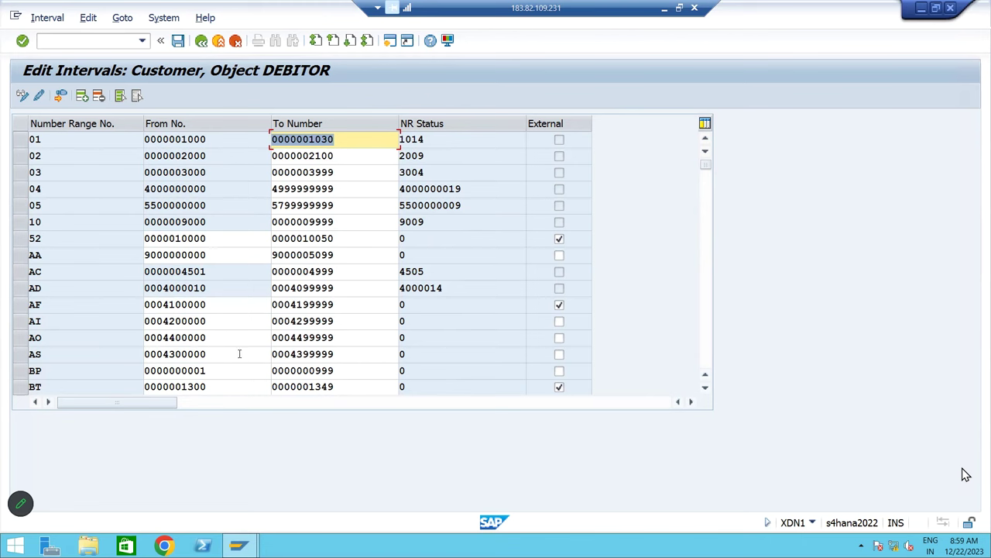
click(82, 96)
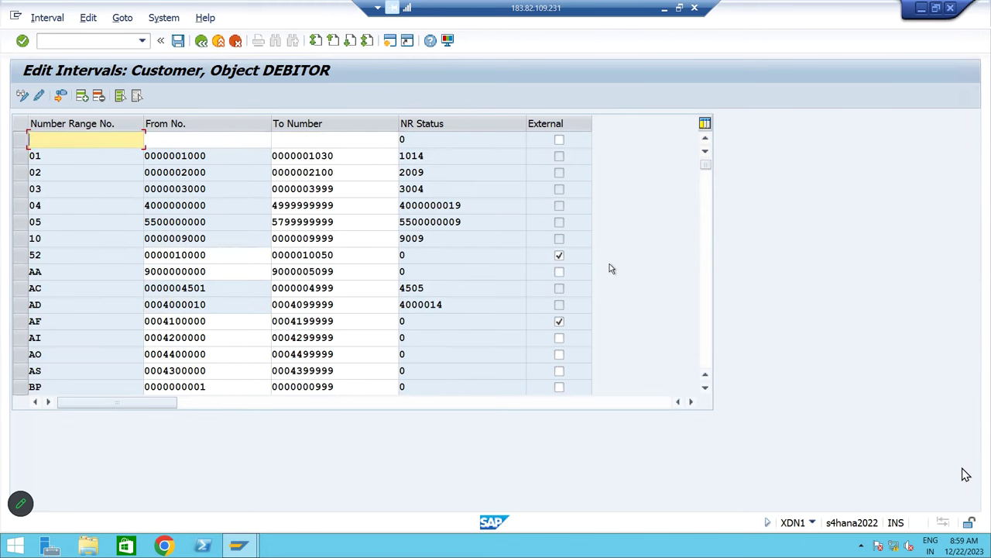
text(BD)
key(Tab)
text(8900000000)
key(Tab)
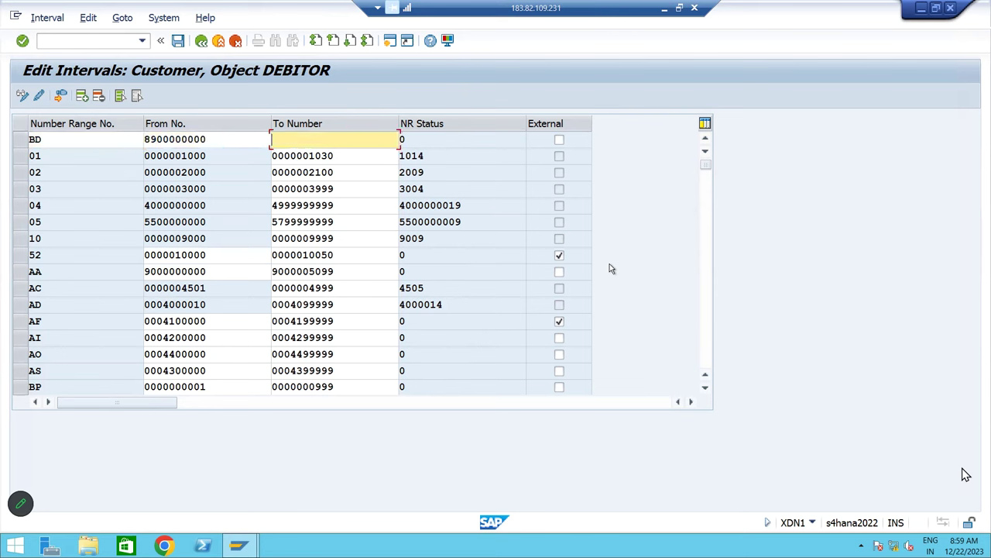
text(8909999999)
click(55, 141)
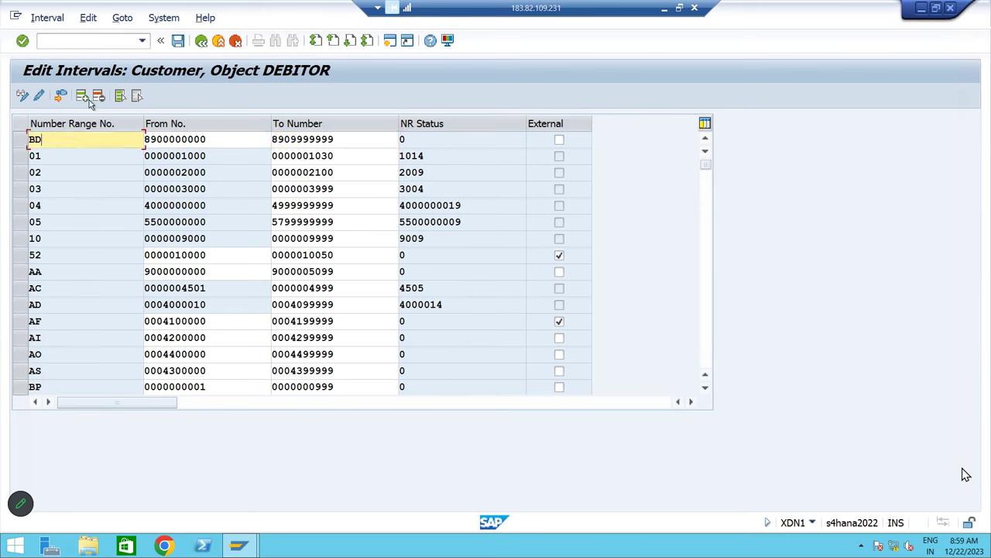
click(82, 96)
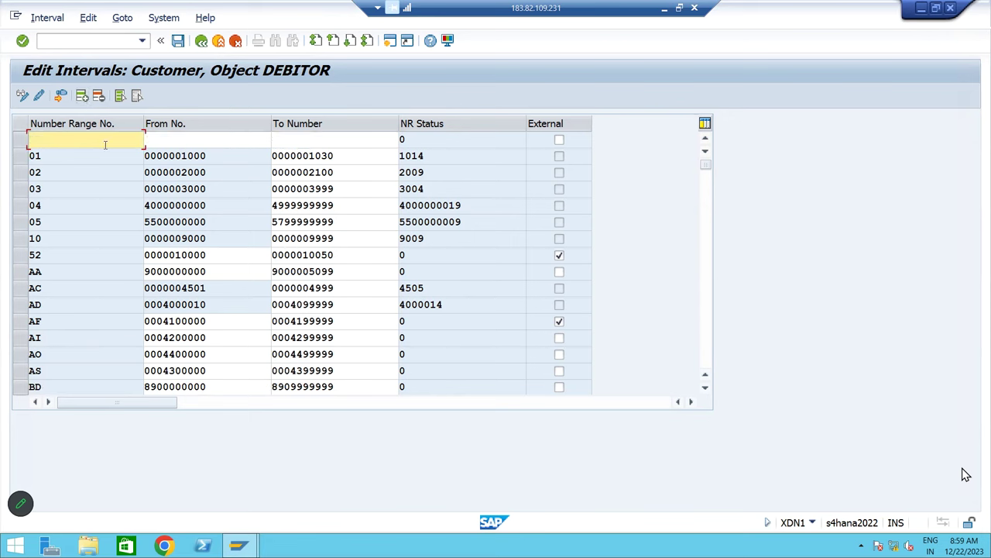
text(BF)
key(Tab)
text(9)
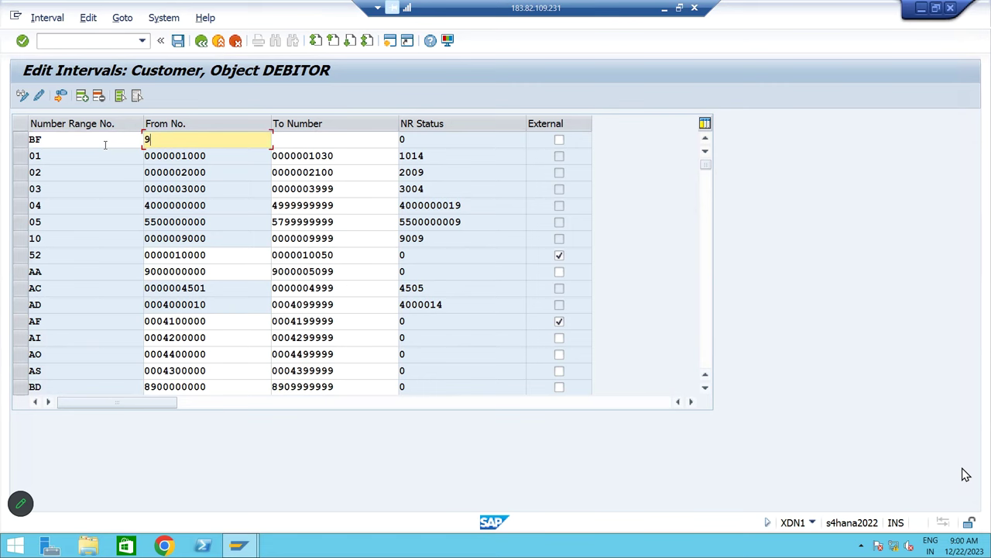
key(BackSpace)
text(8910000000)
key(Tab)
text(8)
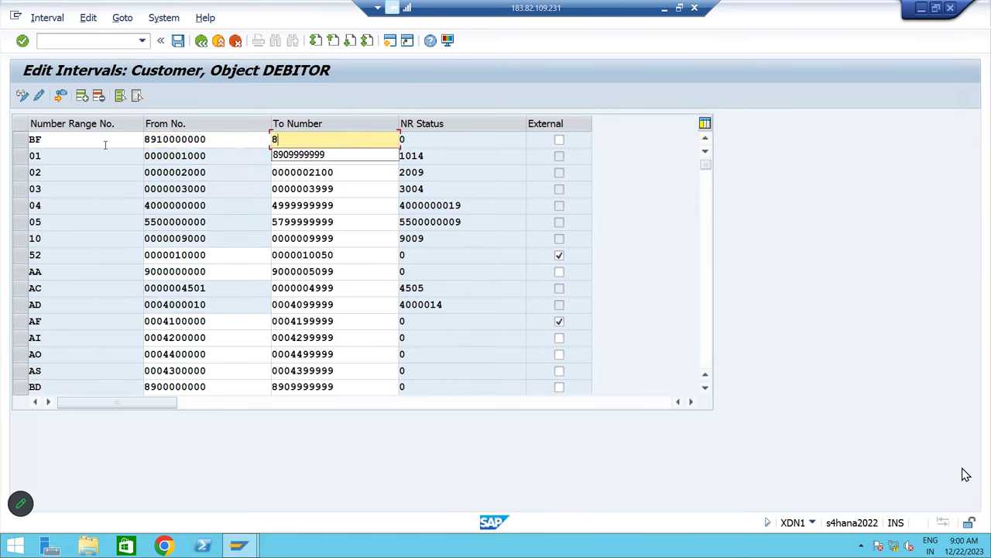
text(919999999)
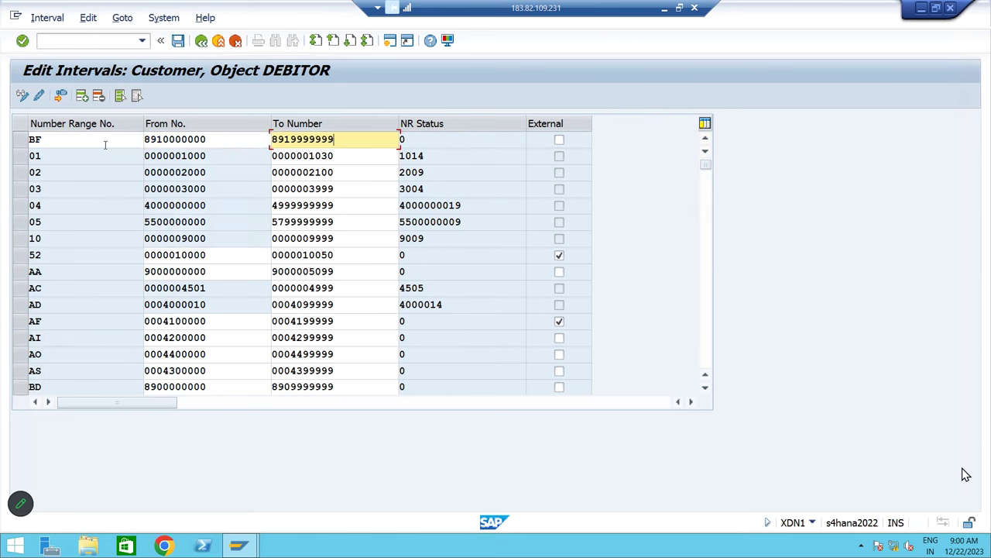
click(105, 145)
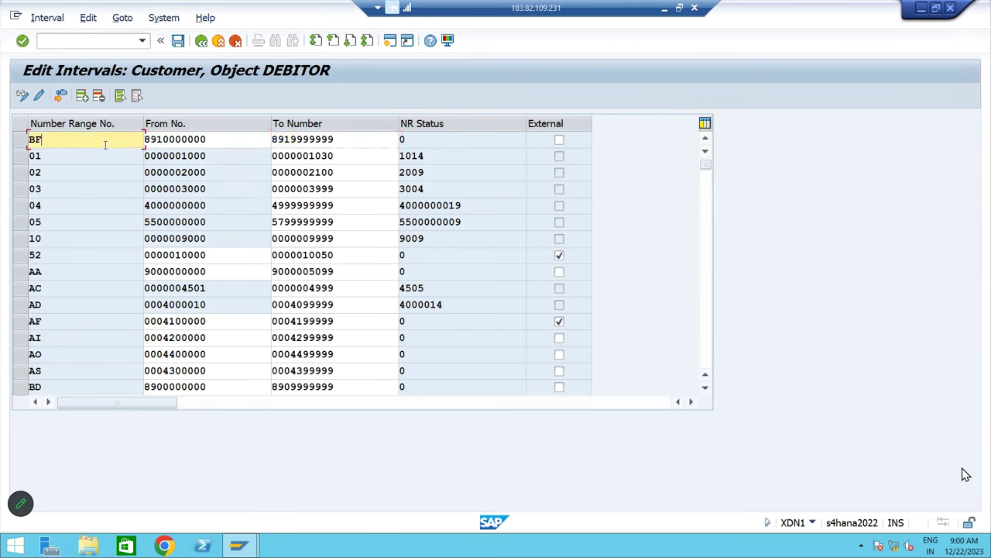
click(81, 95)
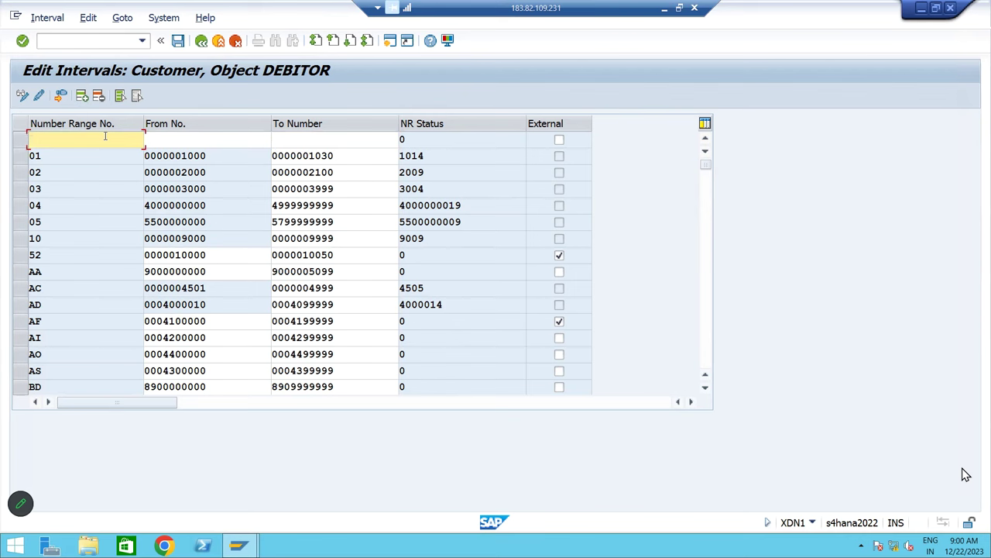
text(BI)
key(Tab)
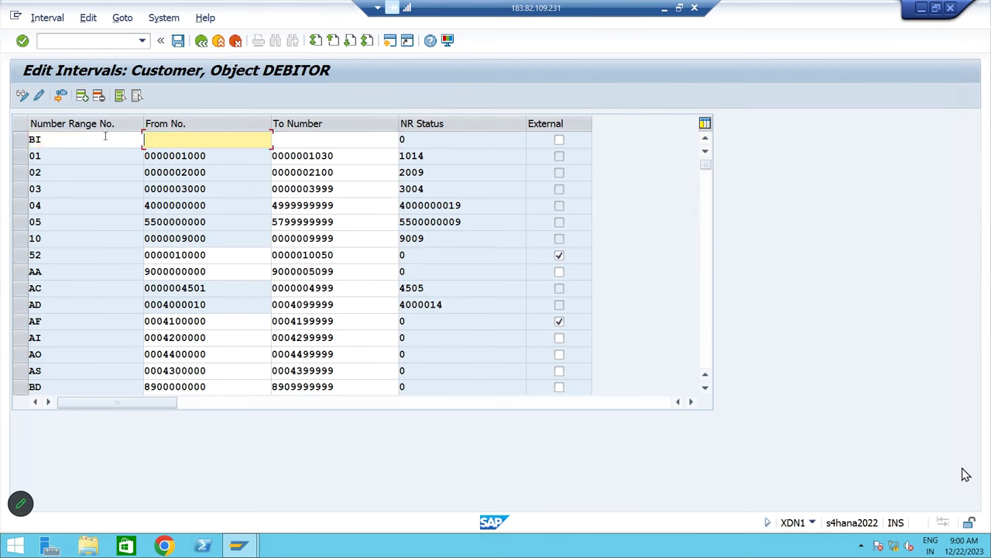
text(8920000000)
key(Tab)
text(89)
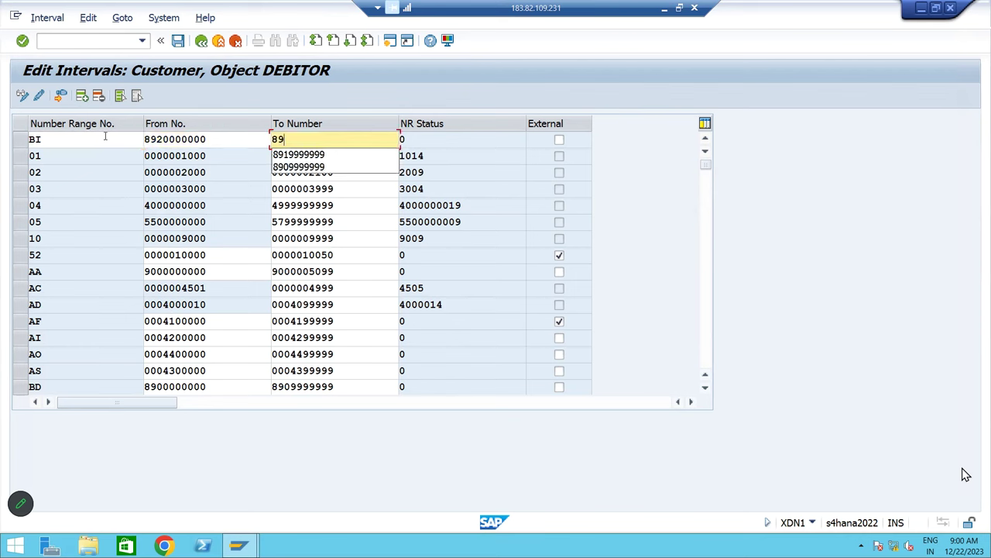
text(29999999)
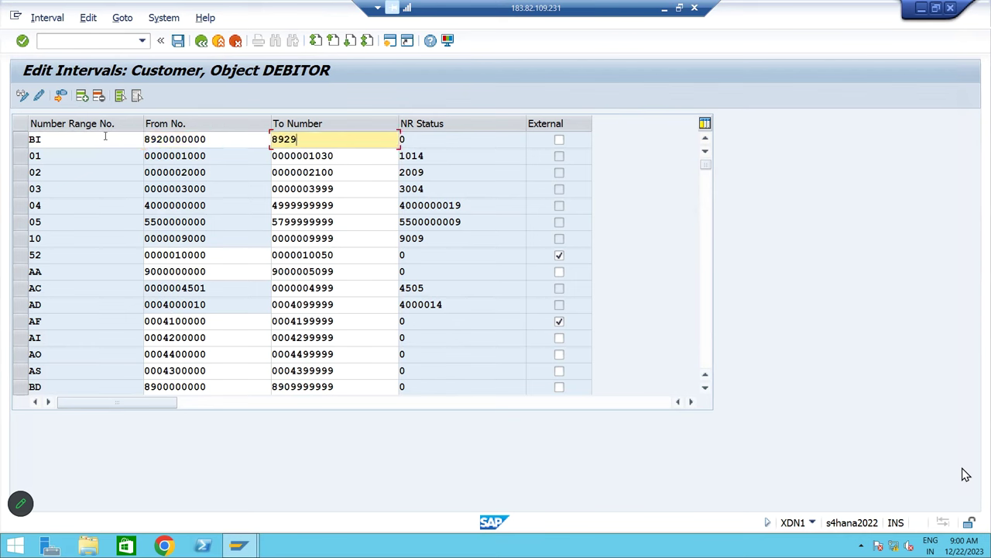
click(105, 136)
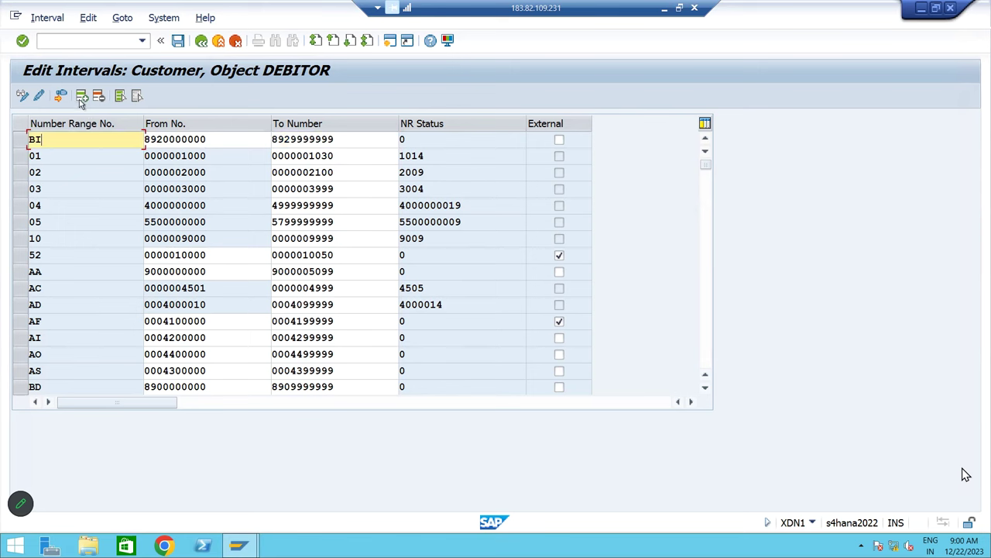
click(81, 95)
text(BS)
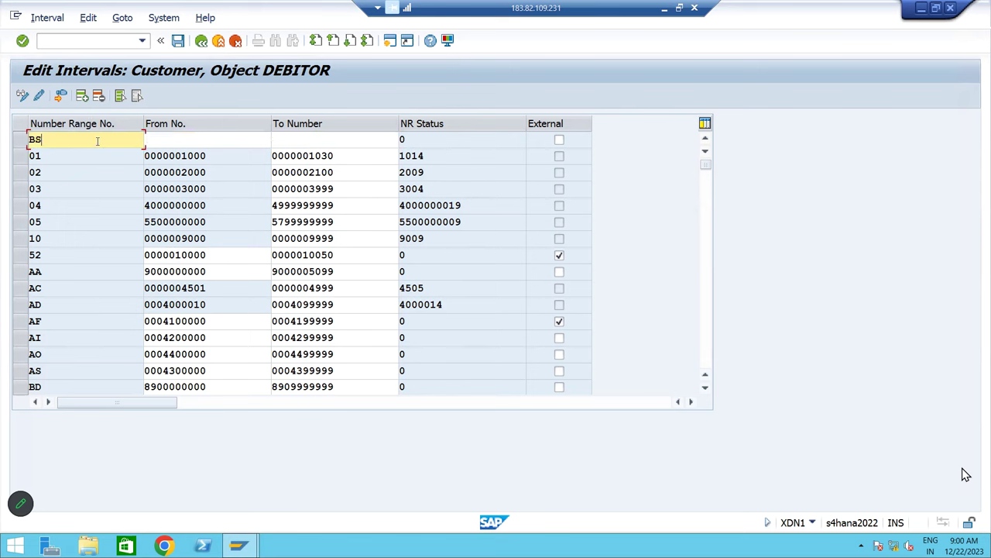
key(Tab)
text(89)
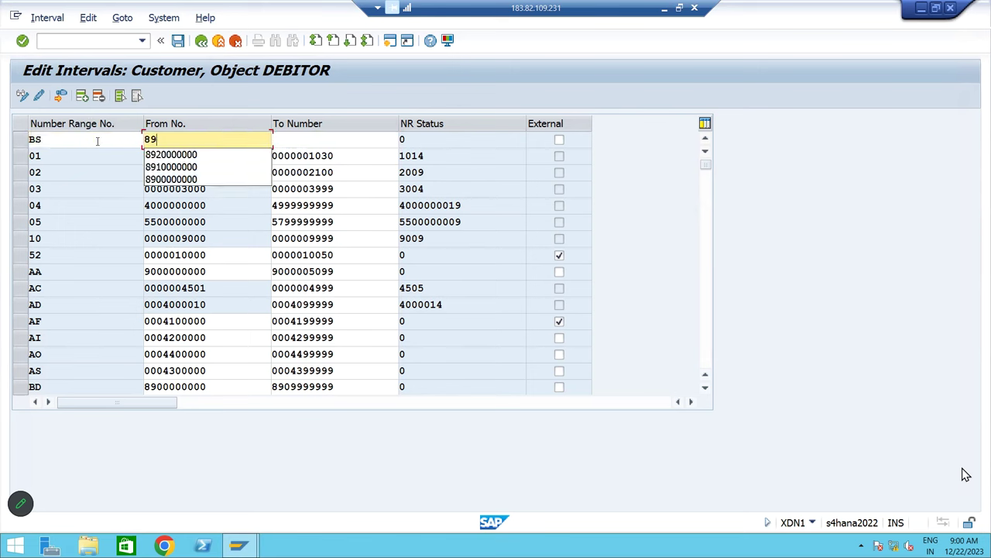
text(30000000)
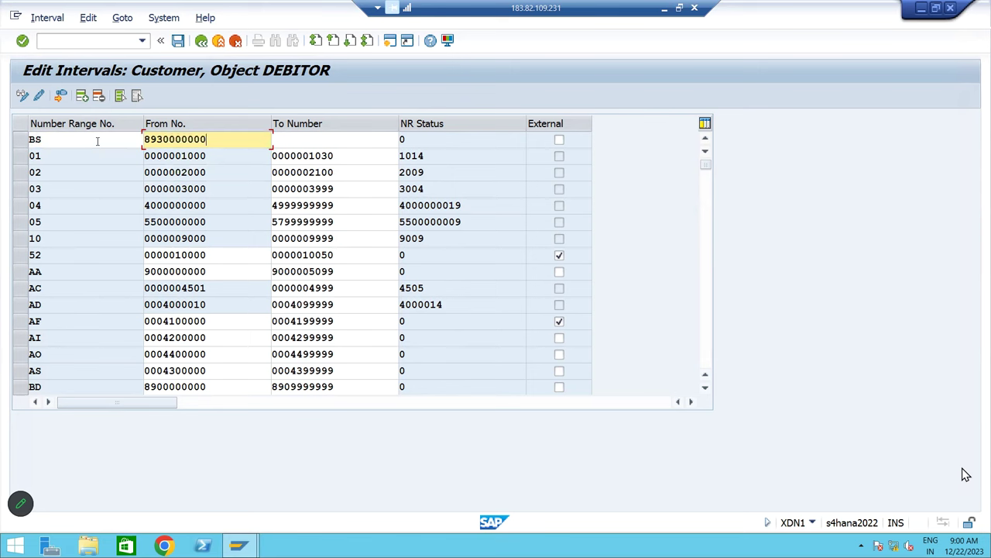
key(Tab)
text(893)
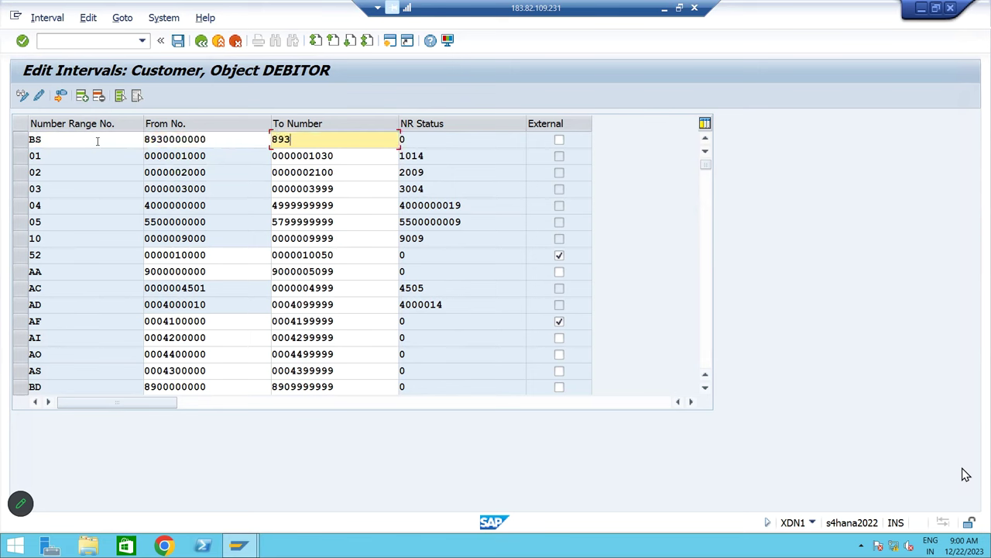
text(9999999)
click(99, 140)
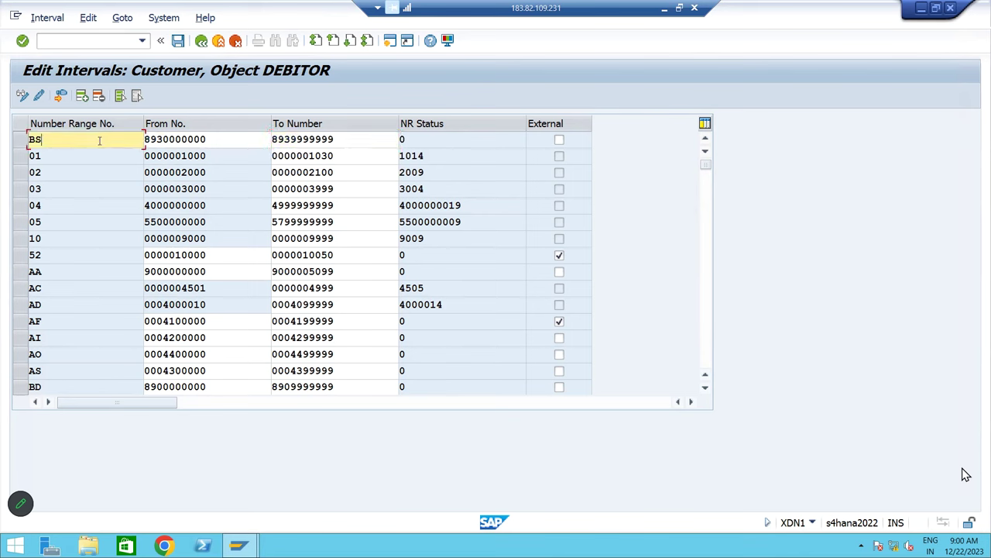
click(82, 96)
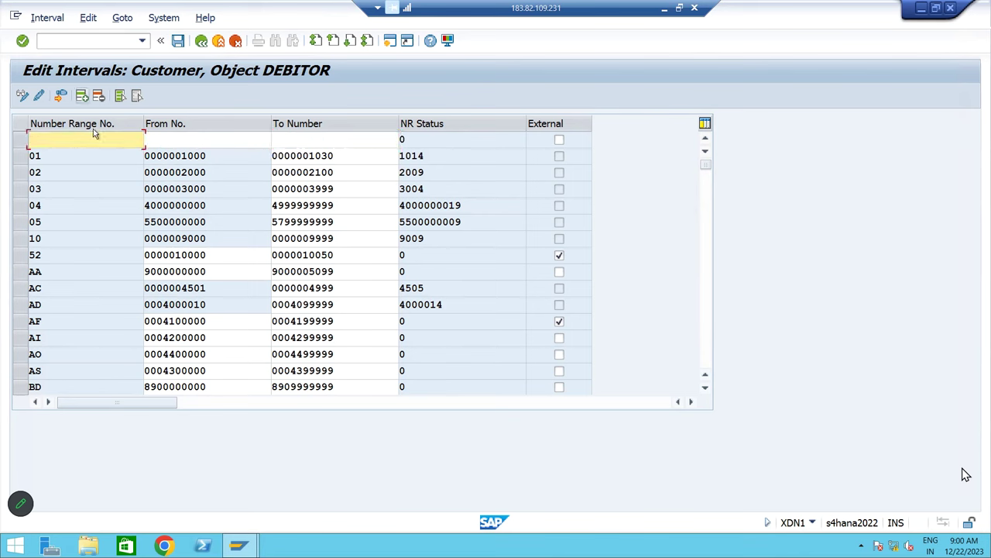
text(BO)
key(Tab)
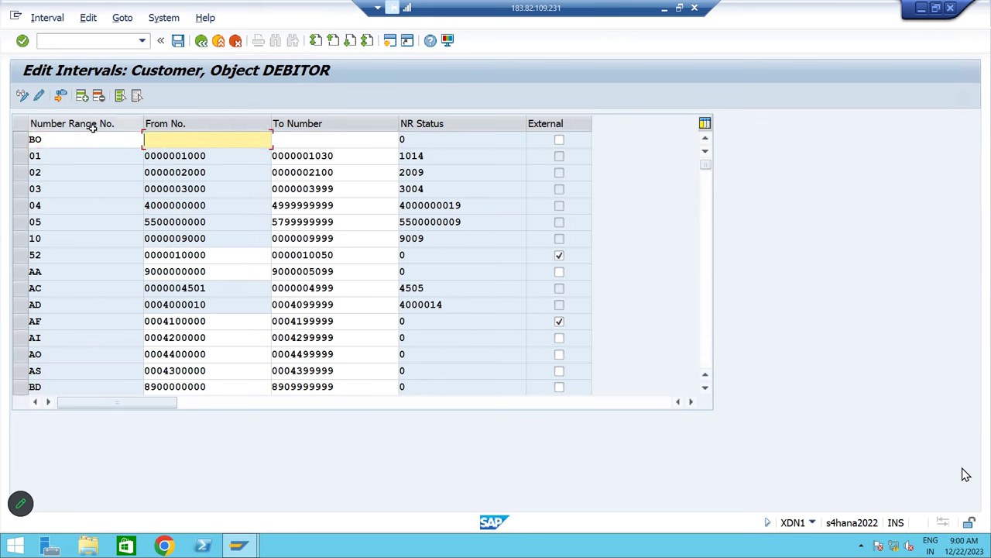
text(8940000000)
key(Tab)
text(8949999999)
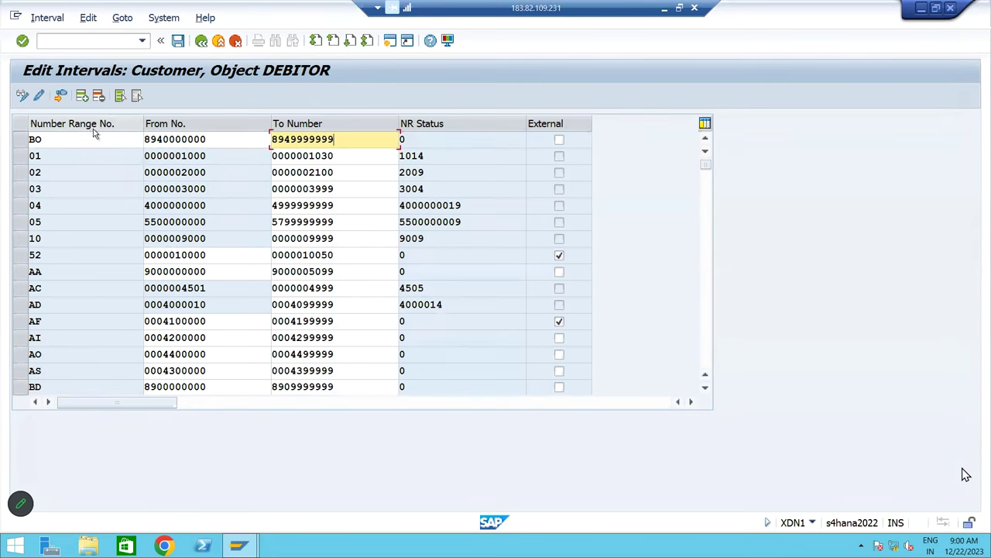
key(Return)
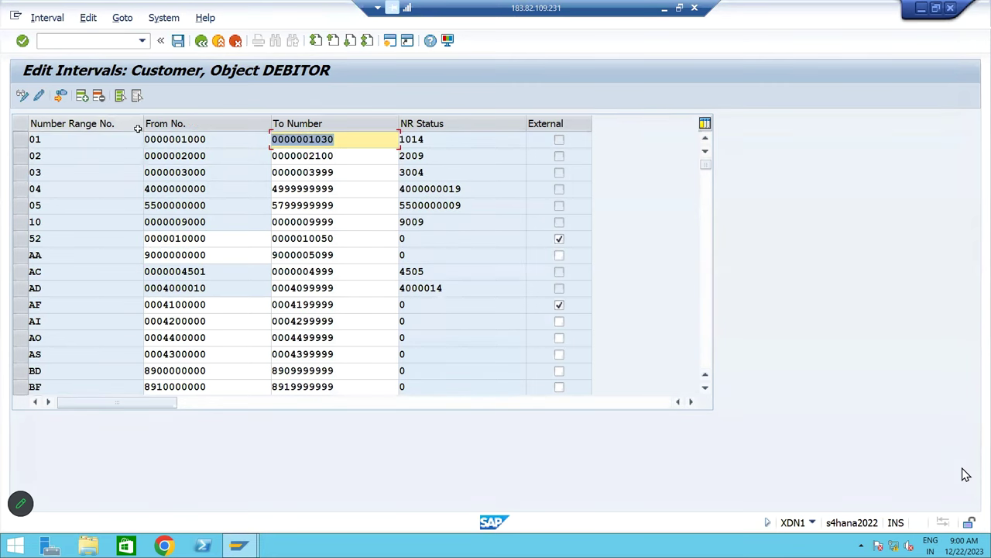
click(177, 42)
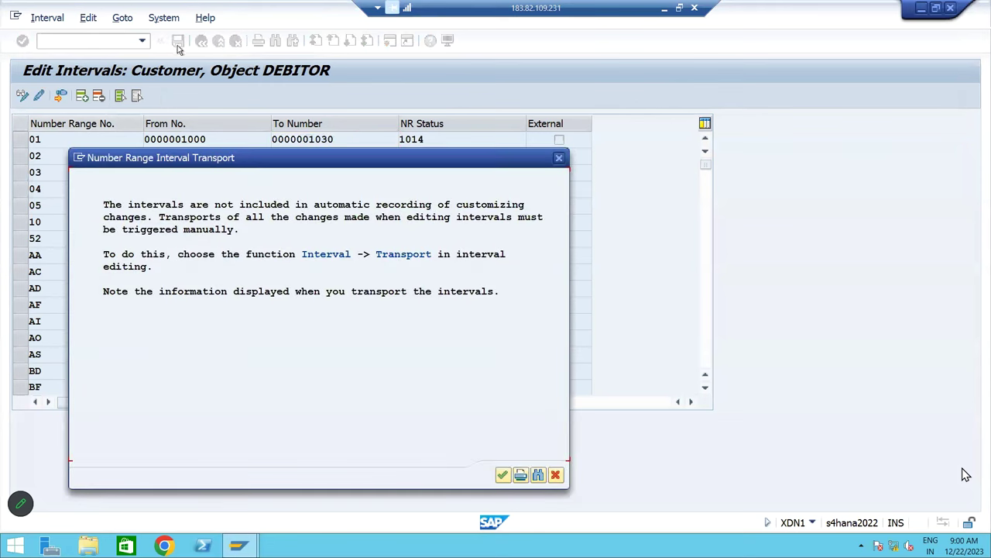
click(501, 474)
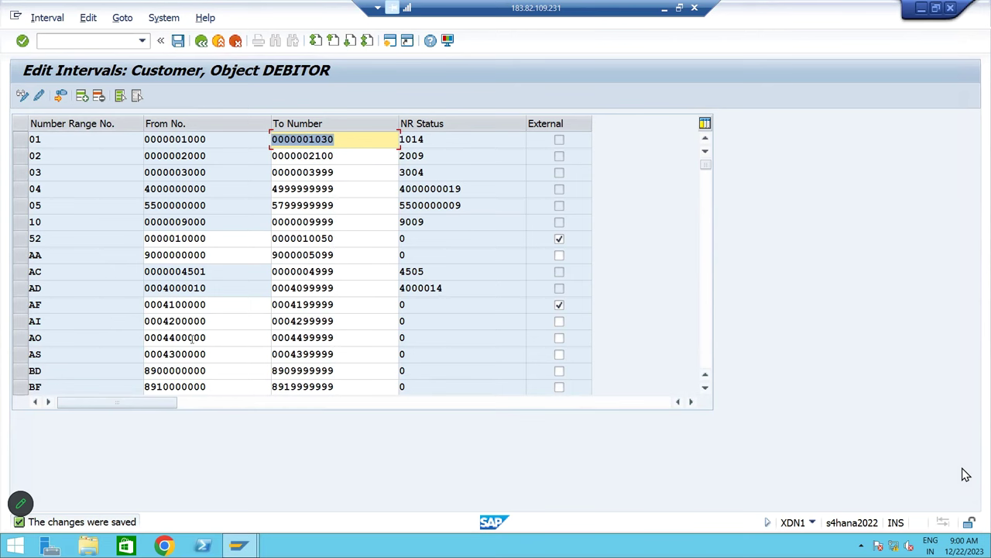
- Select the new intervals BD, BF, BI, BO and BS, leaving out BP, and review their number ranges
scroll(96, 338, down, 3)
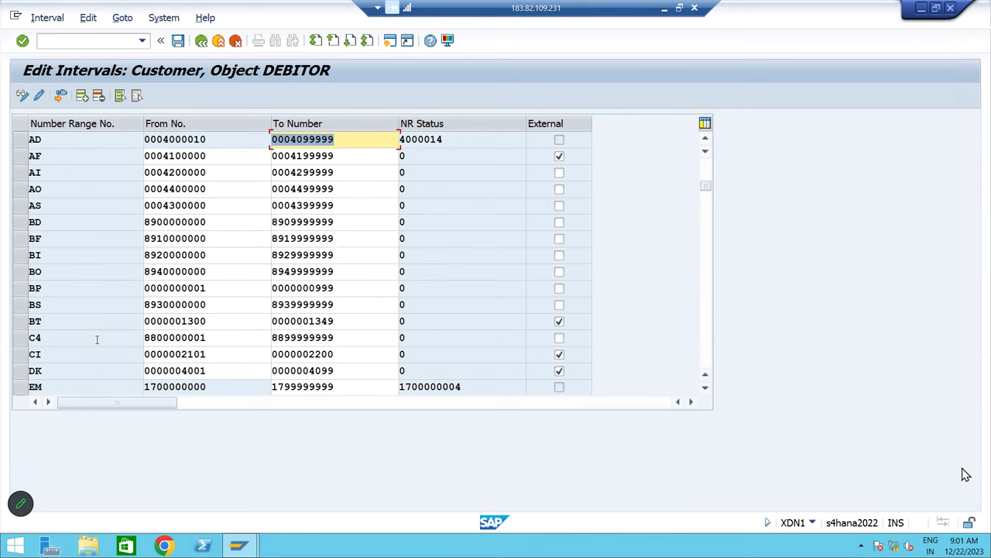
click(21, 223)
drag(25, 240, 24, 307)
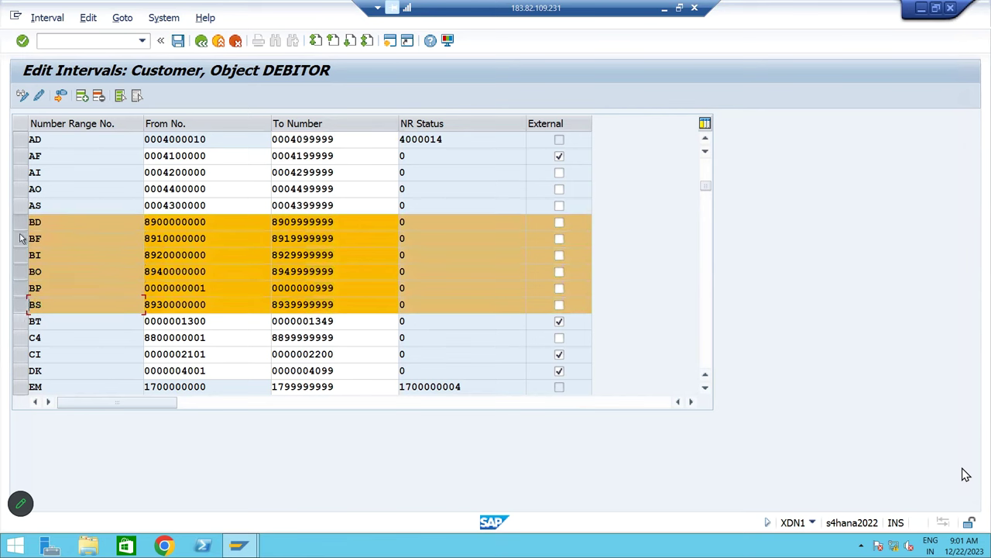
click(22, 287)
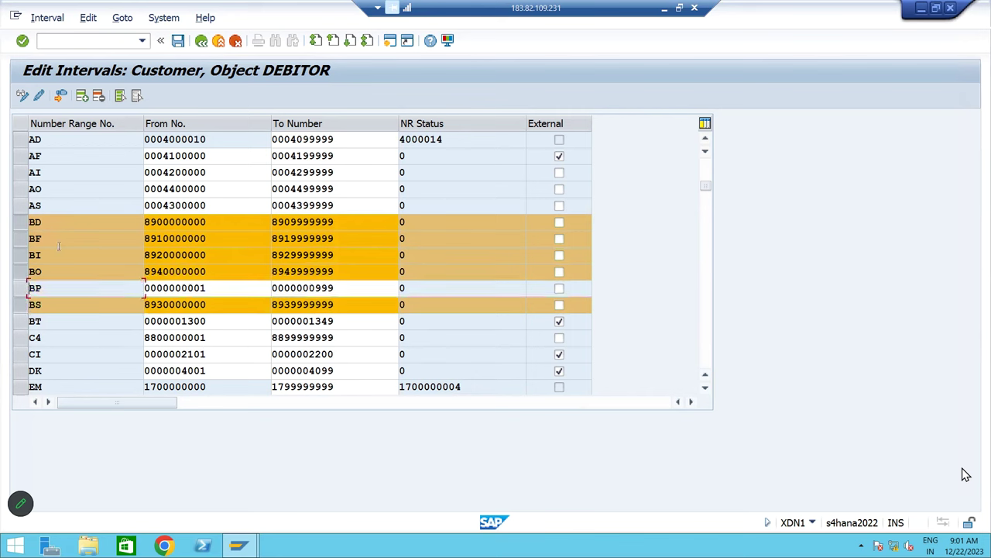
click(178, 43)
drag(335, 222, 223, 221)
double_click(223, 222)
double_click(209, 241)
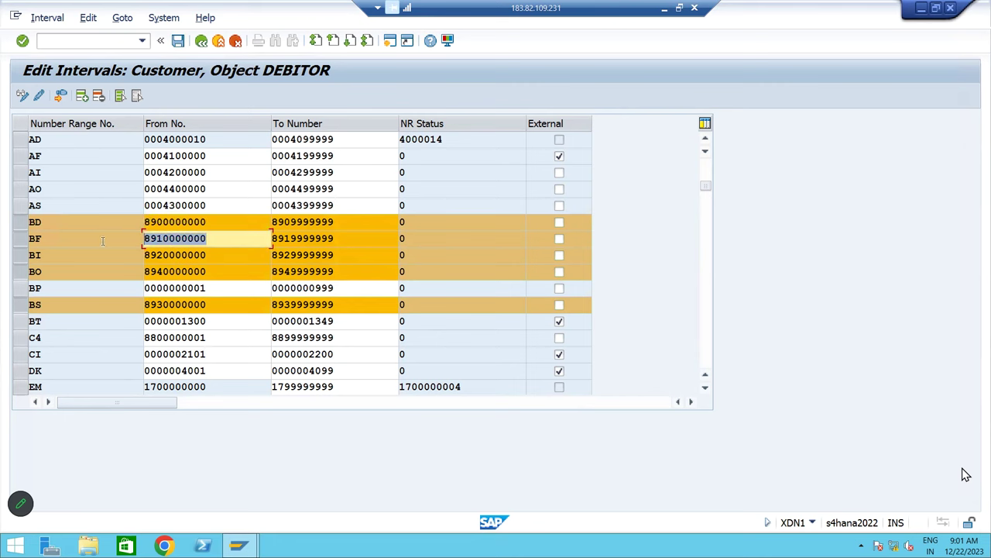
double_click(217, 254)
double_click(208, 272)
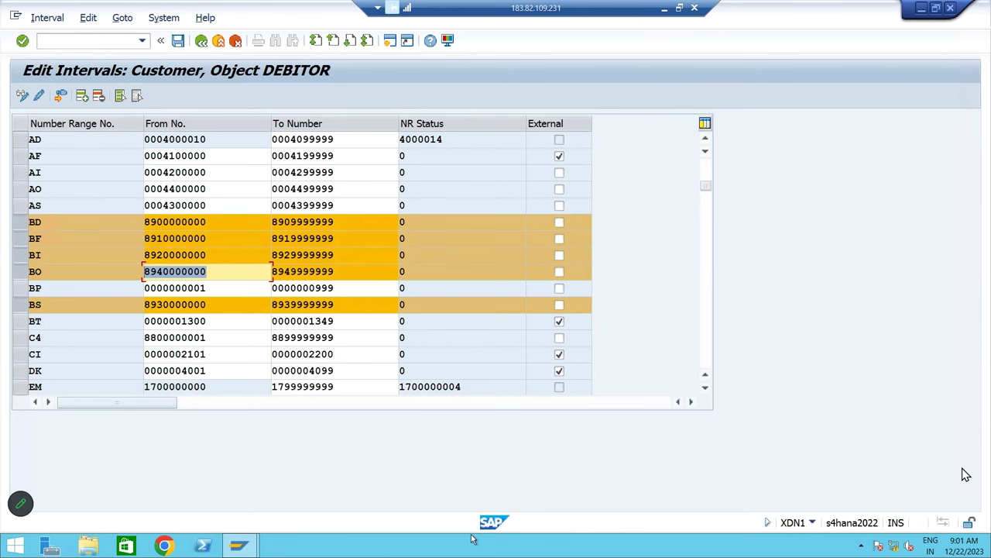
- Leave the customer number range maintenance for the Display IMG and switch to the SAP FI_New workbook in Excel
click(200, 41)
click(200, 41)
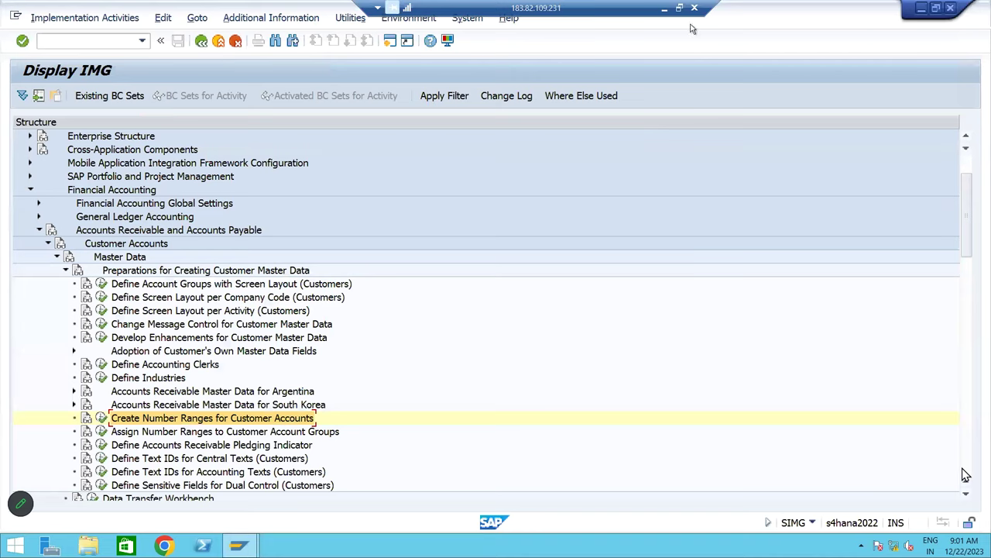
click(664, 8)
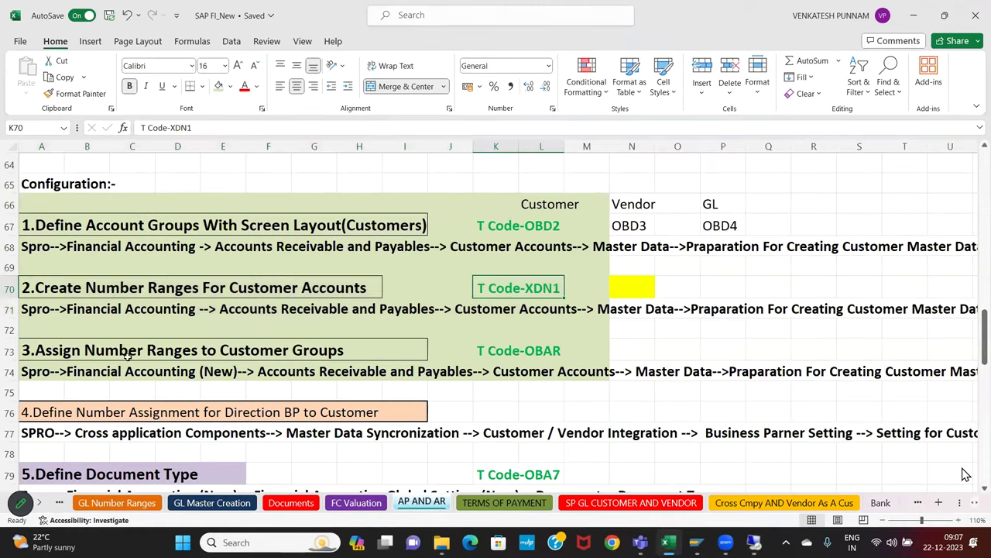
- Examine the notes on Assign Number Ranges to Customer Groups, including the full configuration path in row 74
drag(56, 350, 535, 363)
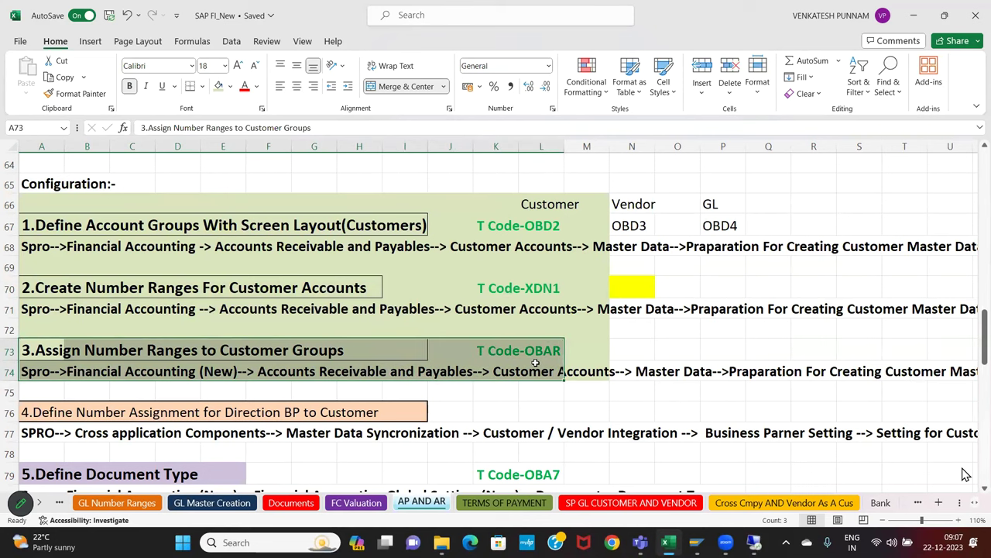
key(Right)
key(Right)
key(Right)
key(Right)
key(Right)
key(Right)
key(Right)
key(Right)
key(Right)
key(Right)
key(Right)
key(Right)
key(Right)
key(Right)
key(Right)
key(Right)
key(Right)
key(Right)
key(Right)
key(Right)
key(Up)
key(Up)
key(Up)
key(Up)
key(Up)
key(Up)
key(Up)
key(Up)
key(Up)
key(Up)
key(Up)
key(Up)
key(Up)
key(Up)
key(Up)
key(Up)
key(Up)
key(Down)
key(Down)
key(Down)
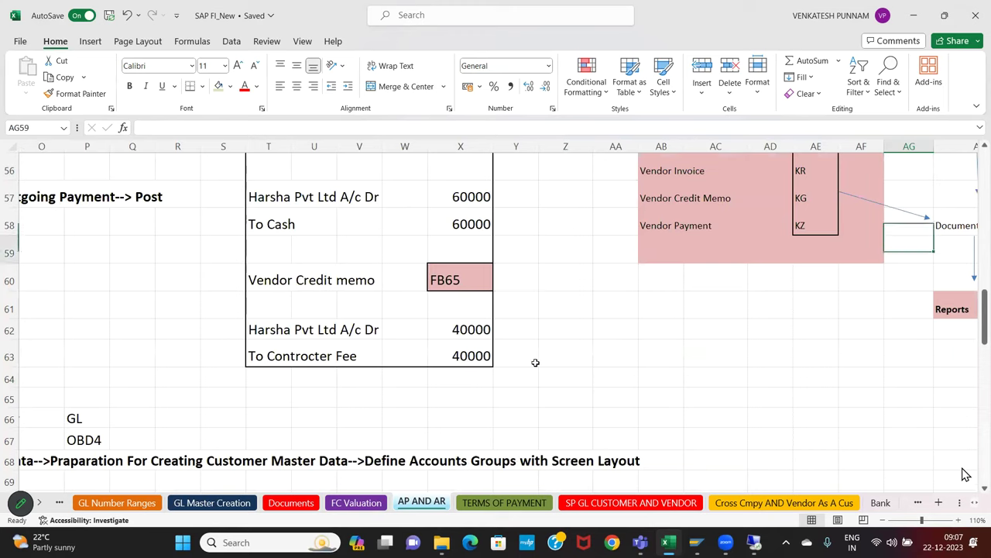
key(Down)
key(Down)
key(Down)
key(Down)
key(Down)
key(Down)
key(Down)
key(Down)
key(Down)
key(Down)
key(Down)
key(Down)
key(Down)
key(Down)
key(Down)
key(Down)
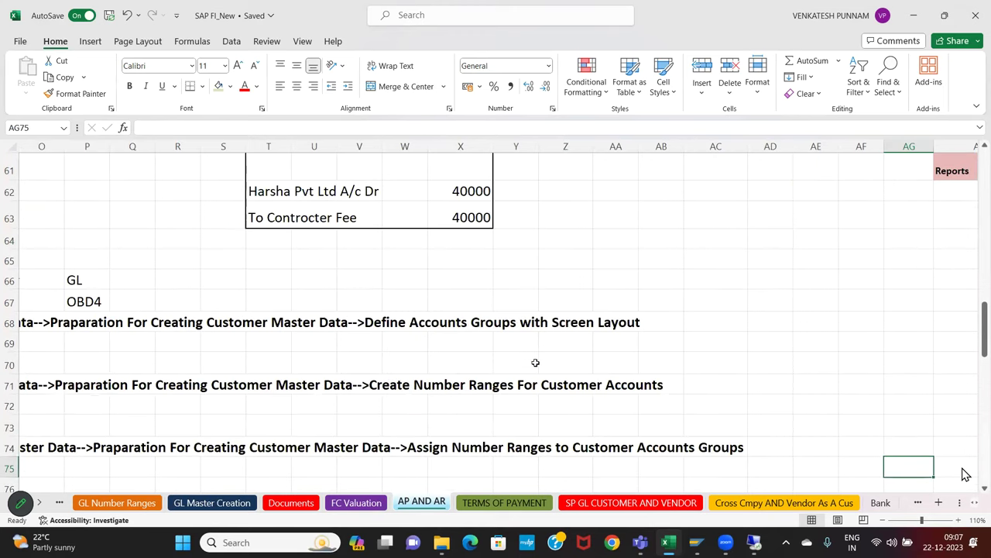
- List the customer account groups BMDC, BMFC, BMIC, BMSC and BMOC in cells AC67 to AC71
click(733, 296)
text(BMDC)
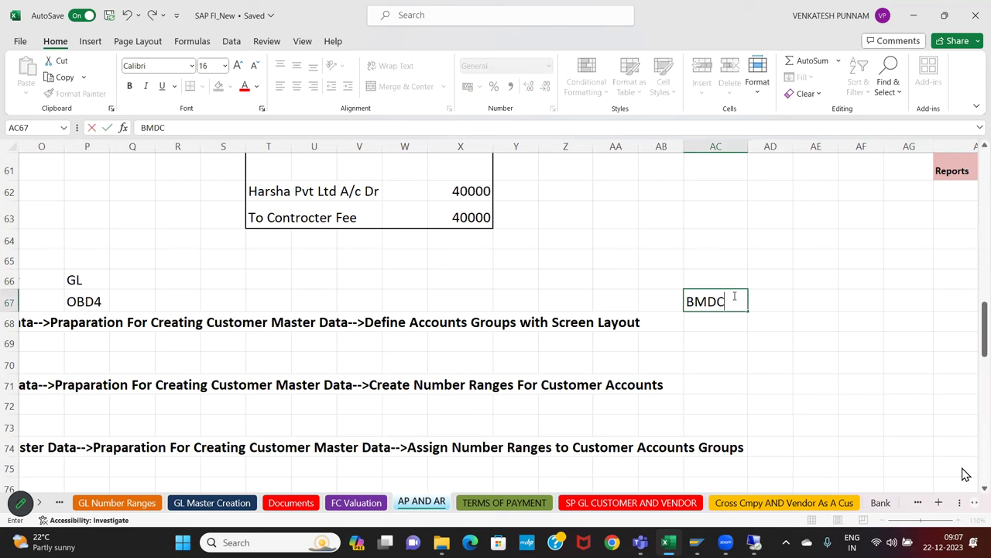
key(Return)
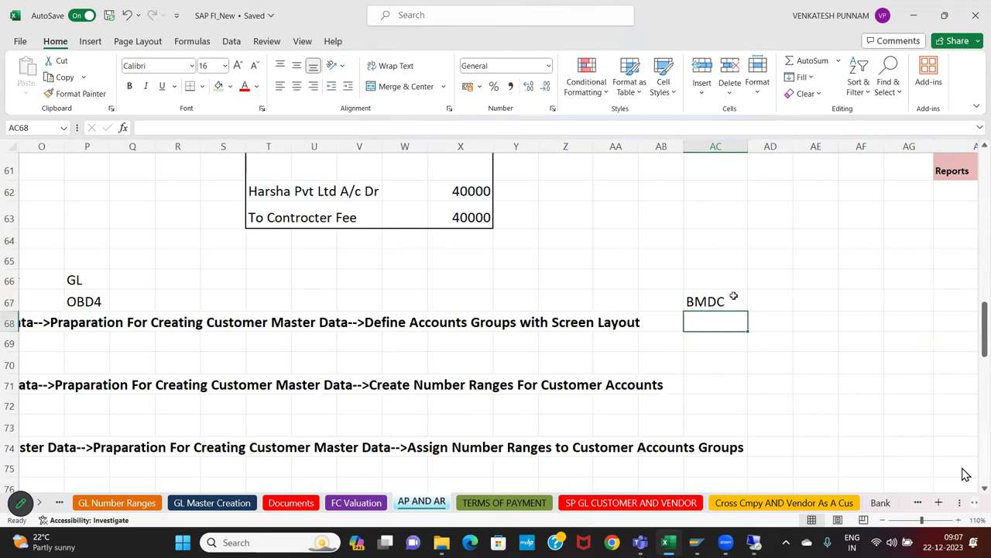
text(BM)
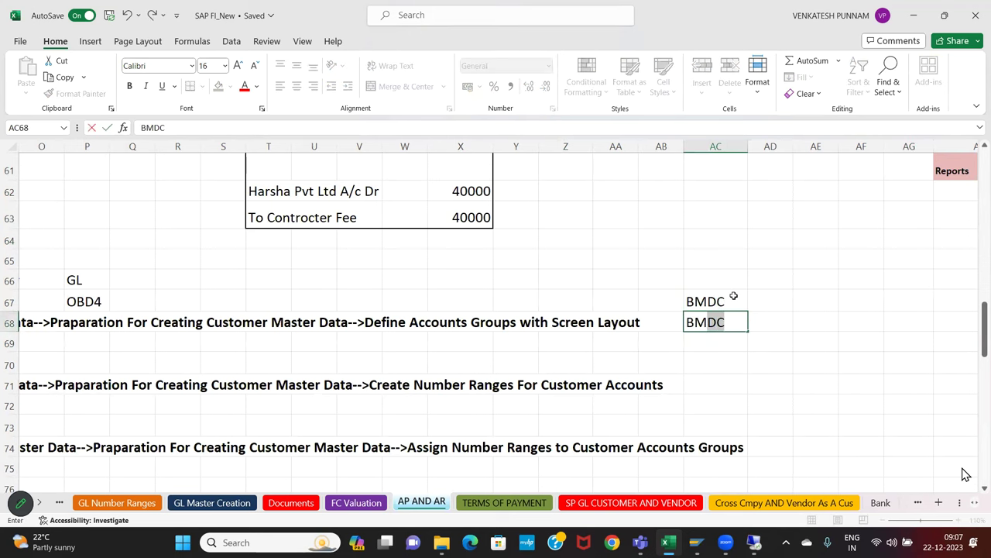
text(FC)
key(Return)
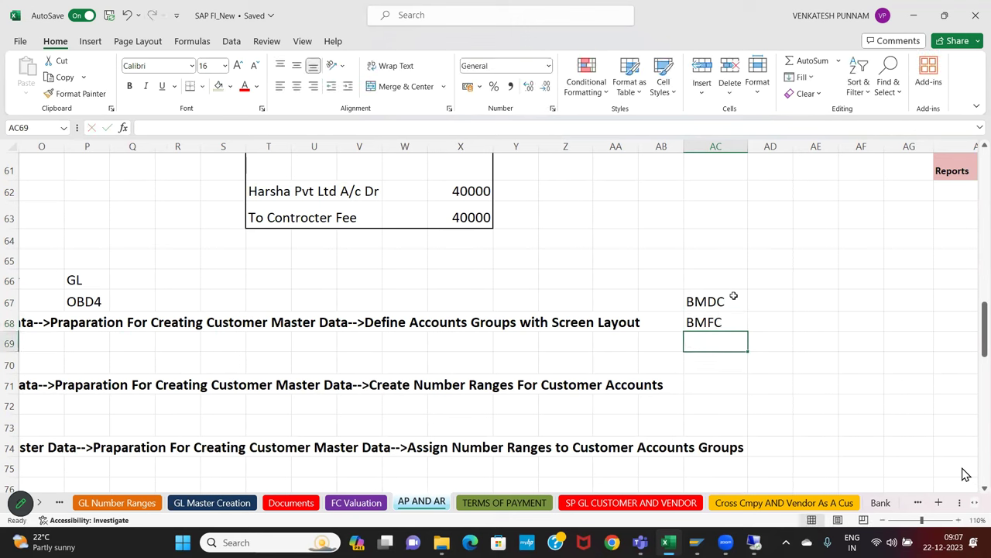
text(BM)
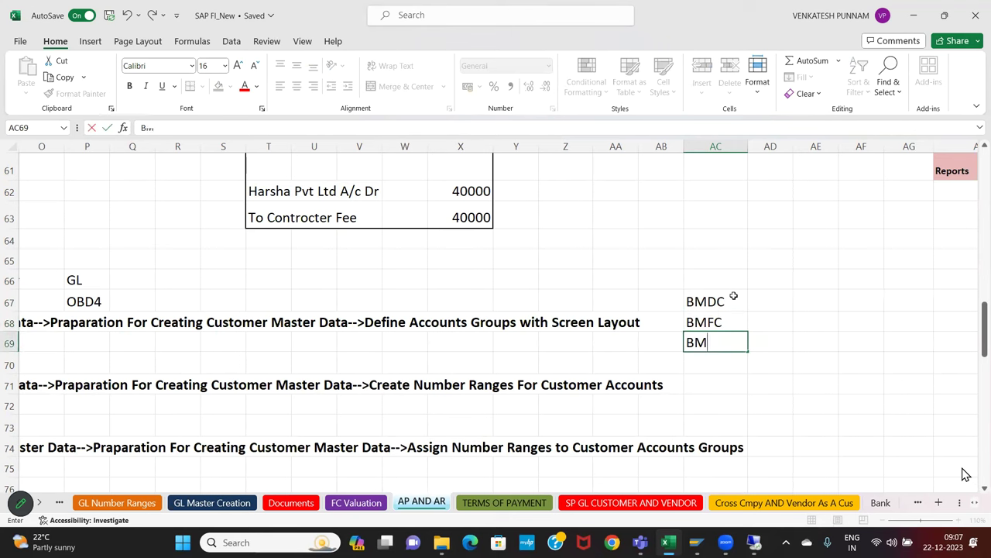
text(IC)
key(Return)
text(BM)
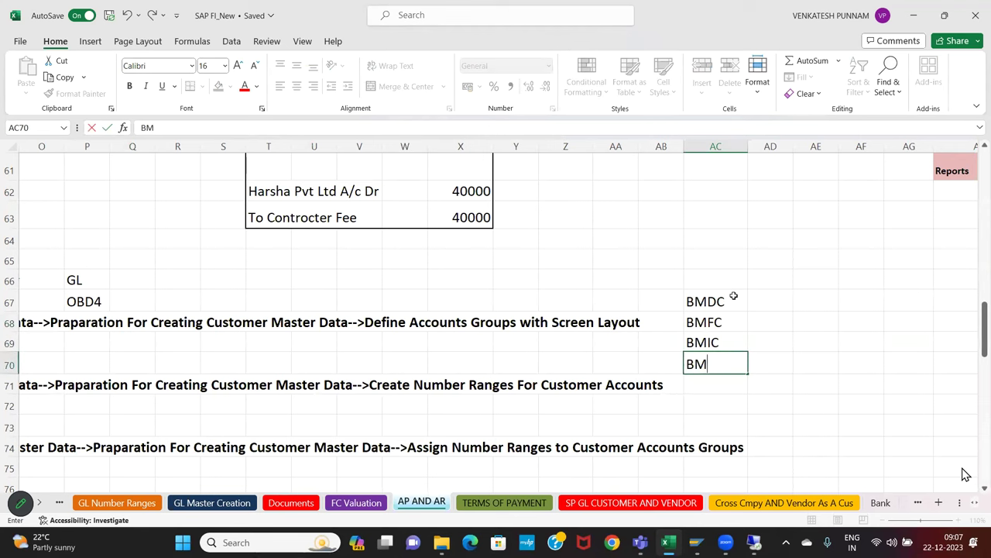
text(SC)
key(Return)
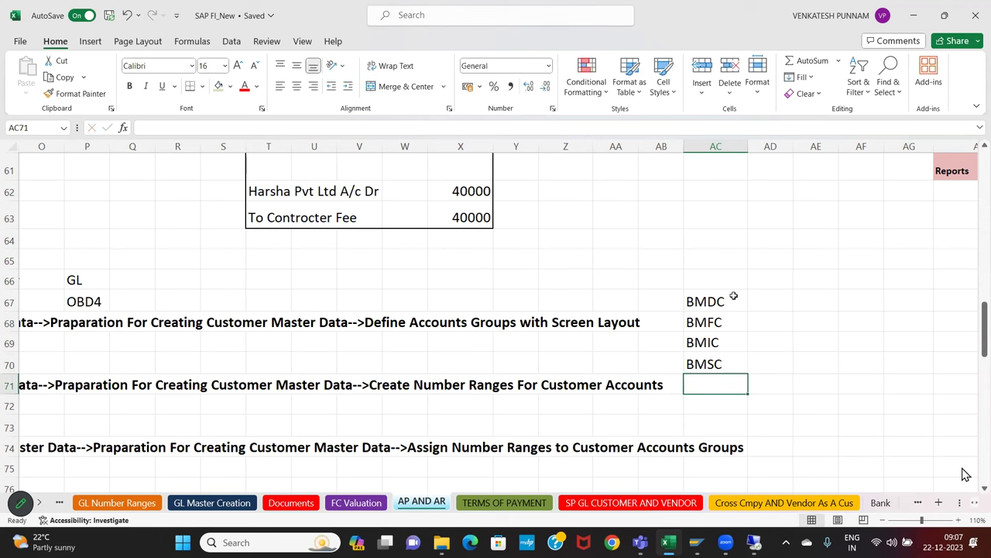
text(BMOC)
key(Return)
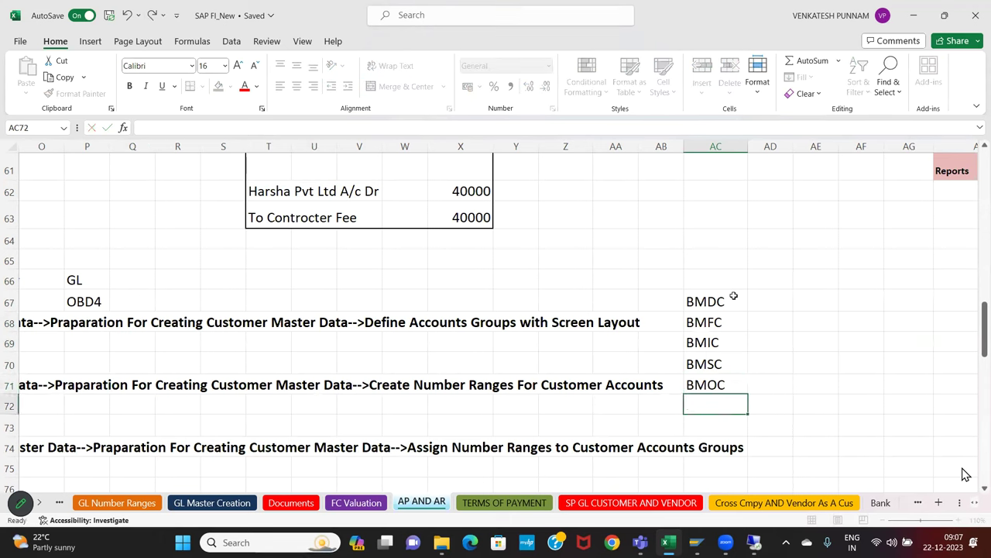
- Enter the heading "Customer AG" in cell AC66 above the account group list
key(Up)
key(Up)
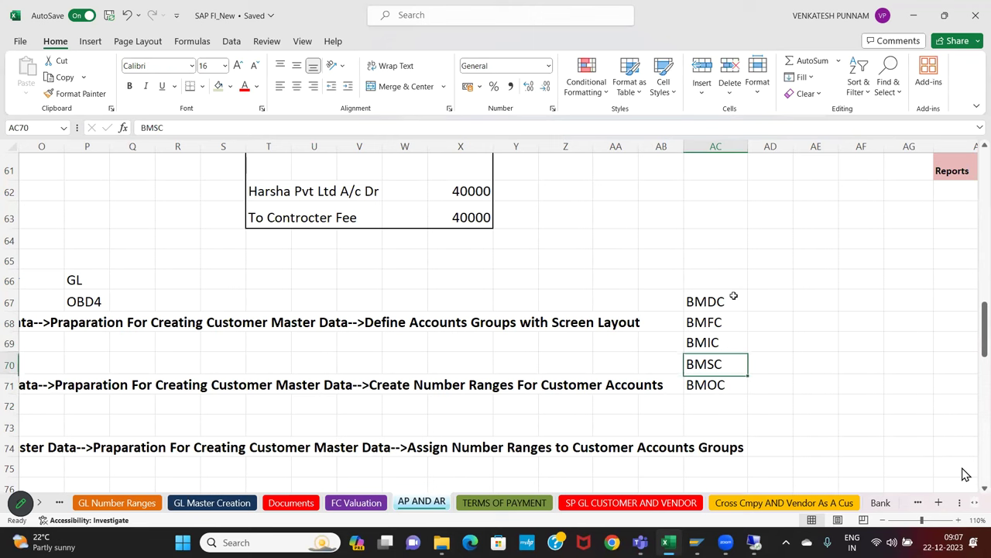
key(Down)
key(Up)
key(Up)
key(Up)
key(Up)
key(Up)
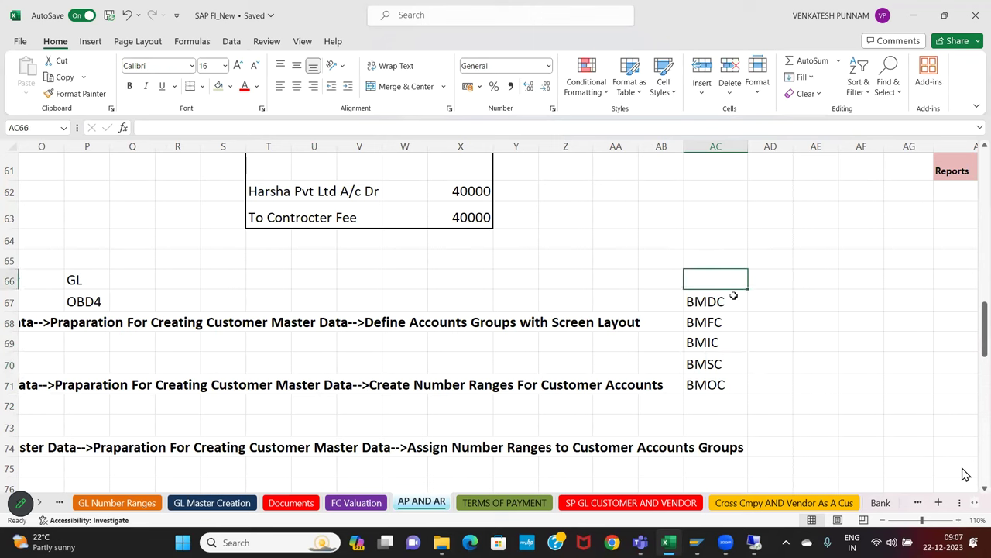
text(Customer)
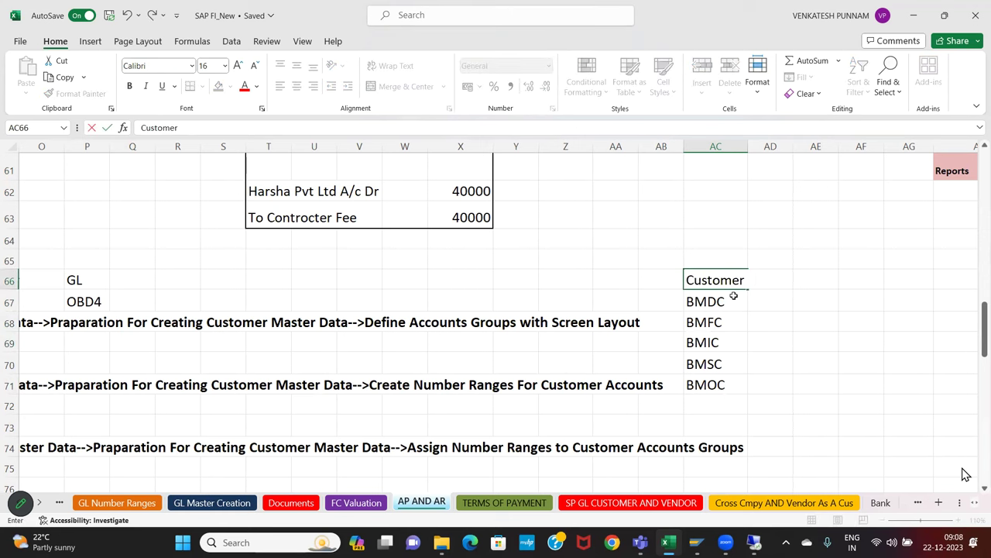
text( Accou)
key(BackSpace)
key(BackSpace)
text(G)
key(Return)
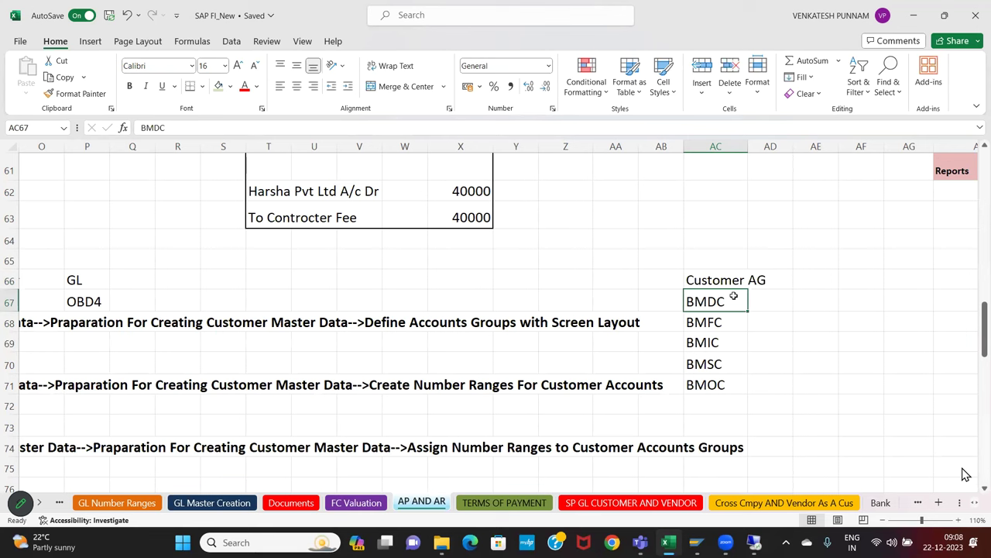
- Enter the heading "NR" in cell AF66 for the number range column
key(Up)
key(Right)
key(Right)
key(Right)
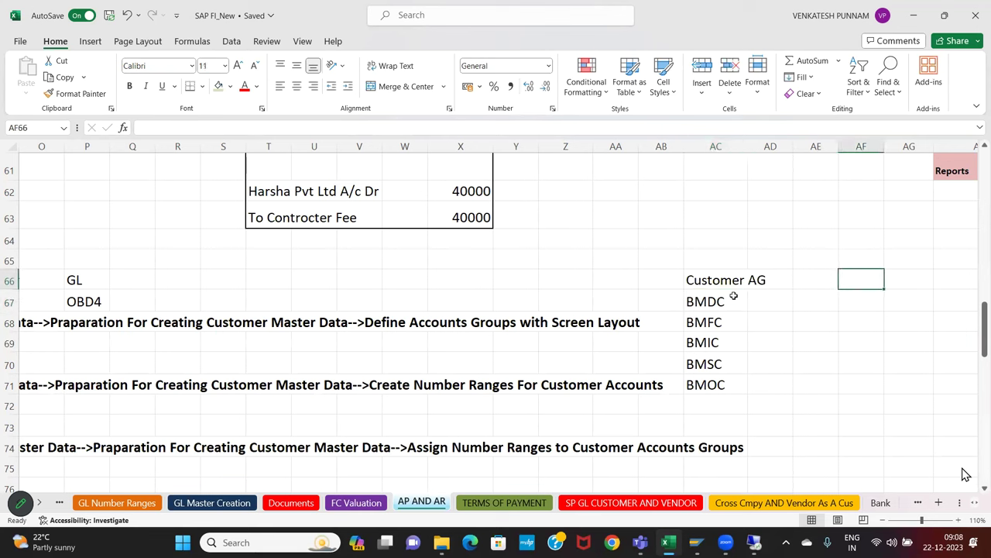
text(scl)
key(BackSpace)
key(BackSpace)
key(BackSpace)
text(NR)
key(Return)
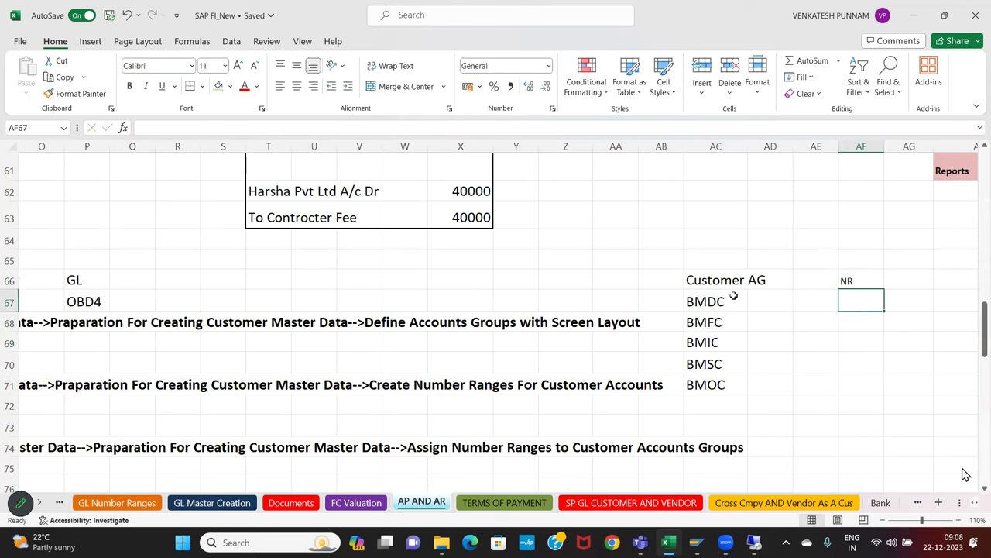
- List the number ranges BD, BF, BI, BS and BO in cells AF67 to AF71
text(BD)
key(Return)
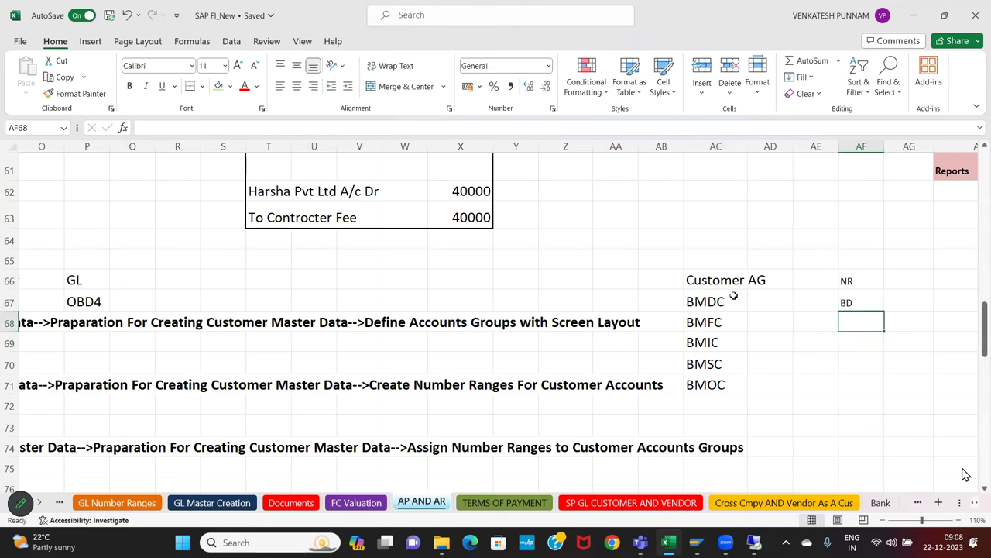
text(BF)
key(Return)
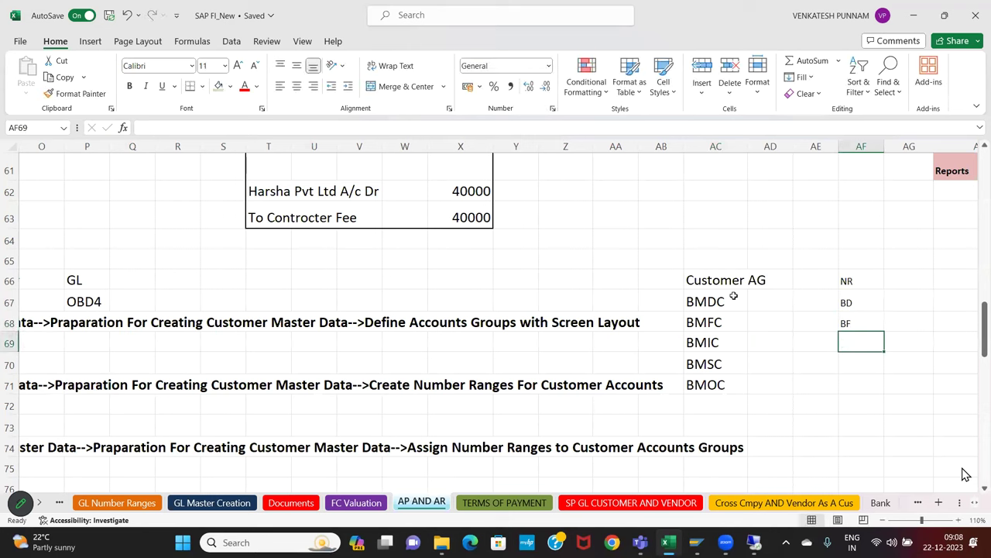
text(BI)
key(Return)
text(BS)
key(Return)
text(BO)
key(Return)
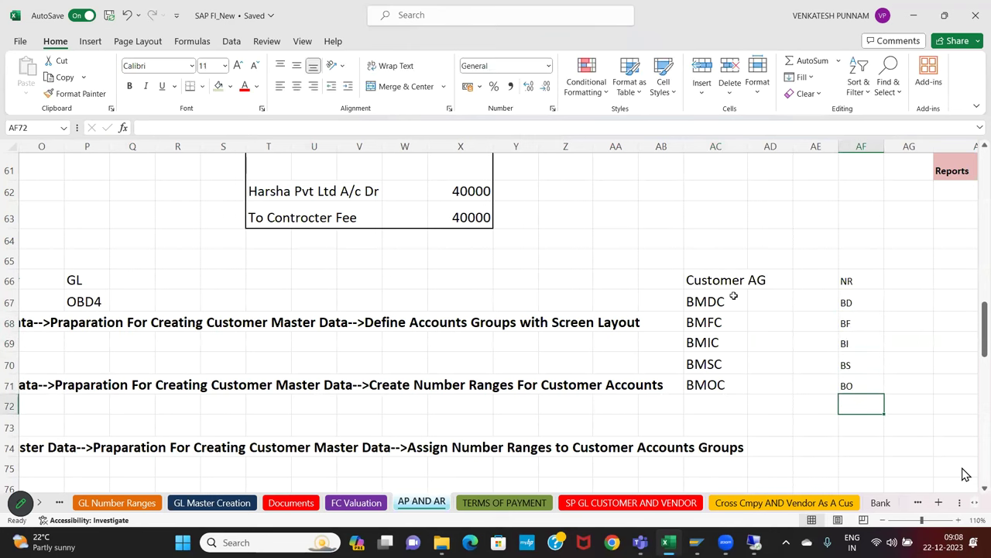
drag(849, 281, 851, 387)
drag(688, 281, 765, 405)
click(712, 321)
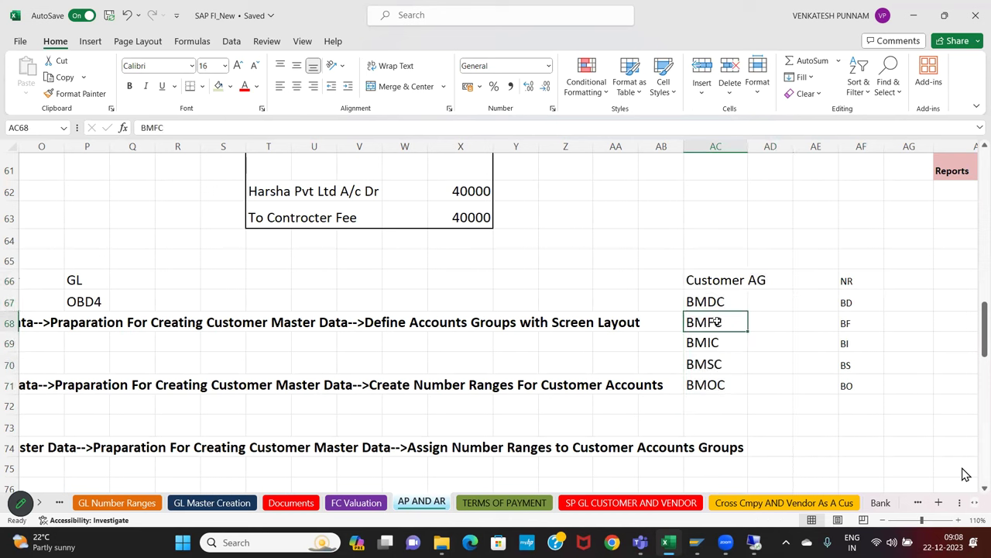
- Draw double-headed arrows linking BMDC to BD, BMFC to BF, BMIC to BI, BMSC to BS and BMOC to BO
click(91, 41)
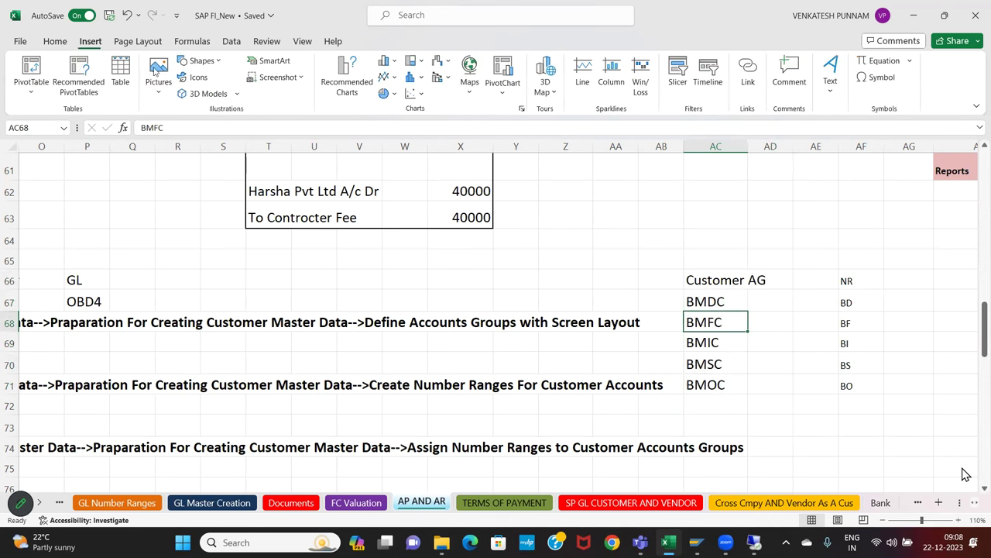
click(201, 60)
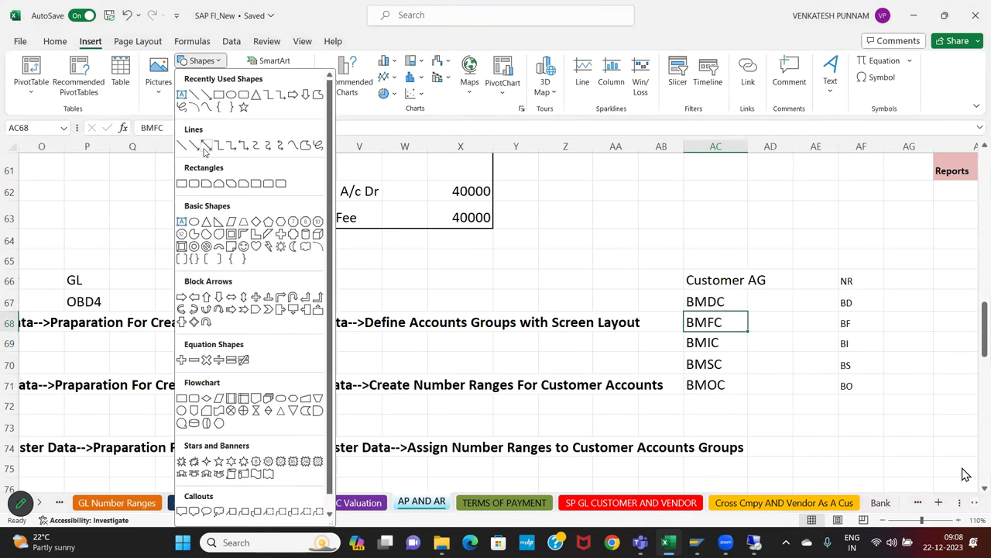
drag(736, 305, 821, 302)
click(22, 66)
drag(733, 324, 831, 323)
click(22, 67)
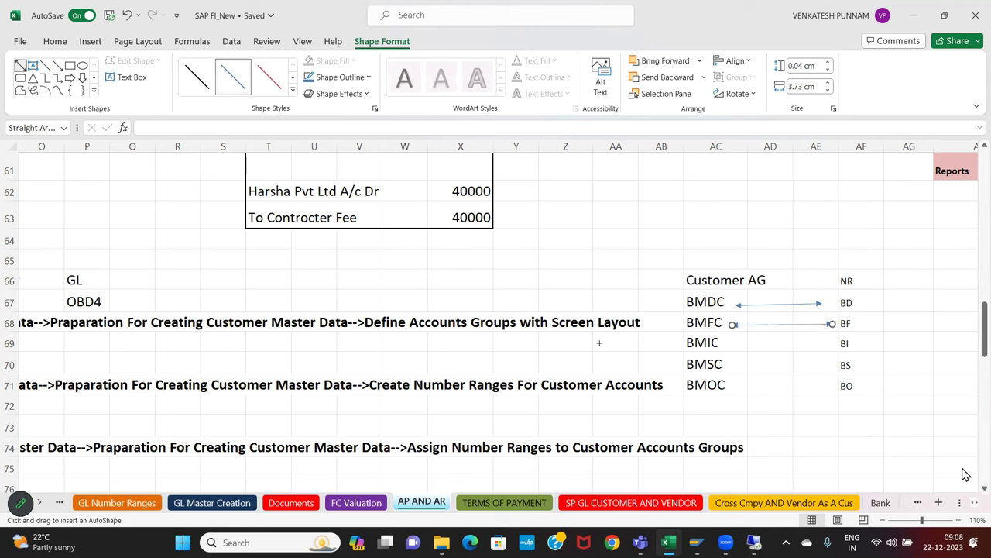
drag(723, 344, 827, 342)
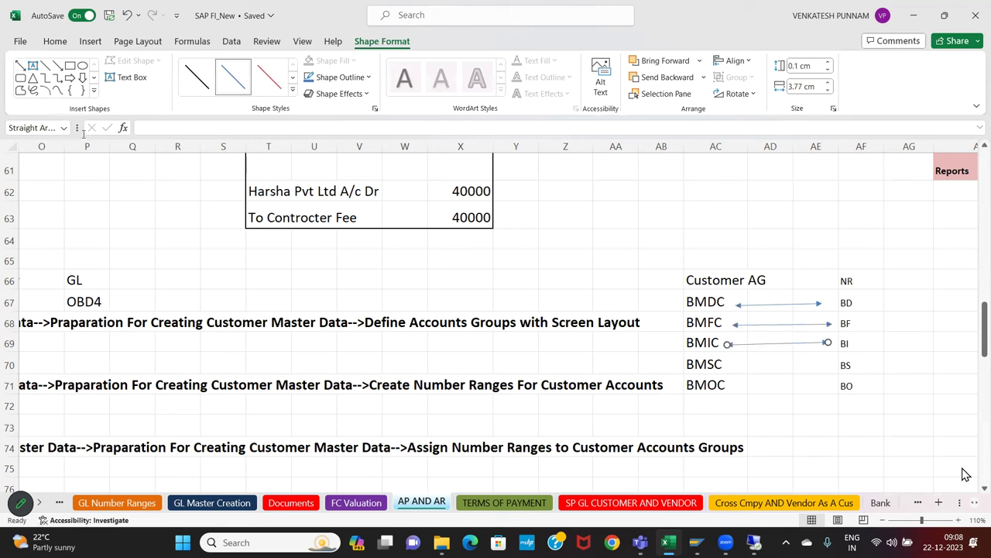
click(21, 67)
drag(738, 364, 844, 365)
click(21, 67)
drag(748, 386, 824, 385)
click(833, 364)
- Replace the heading in cell AF66 with "Nubmer Range"
click(852, 280)
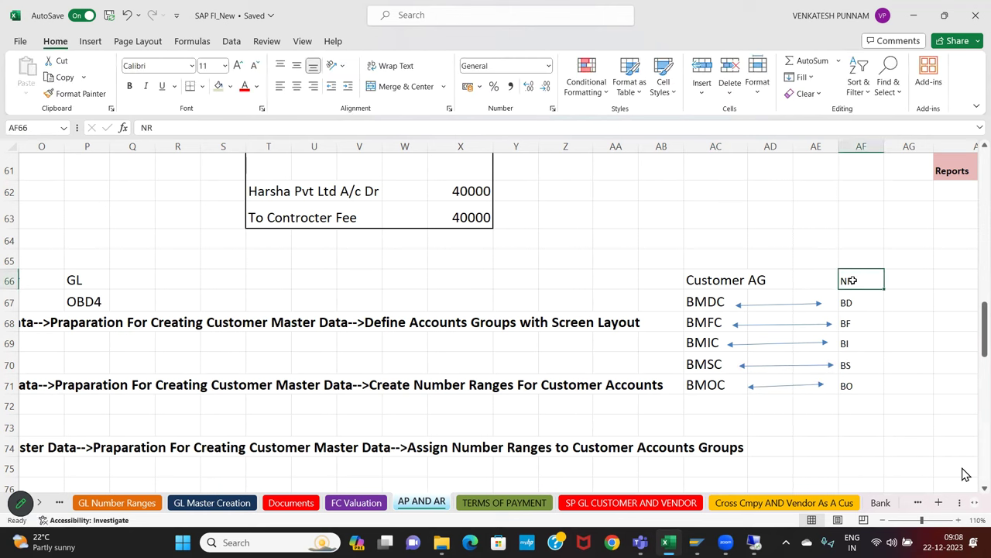
text(Nubmer)
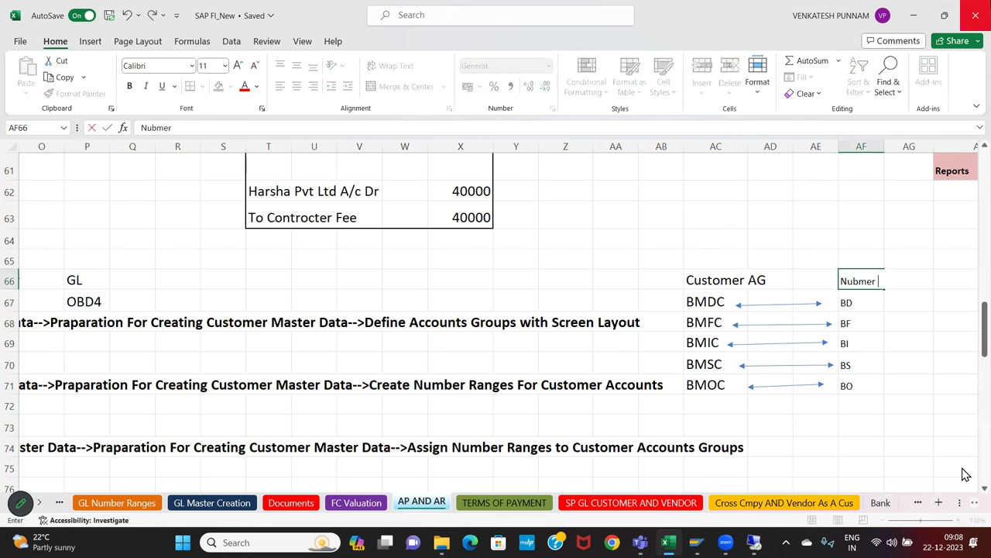
text( Range)
key(Return)
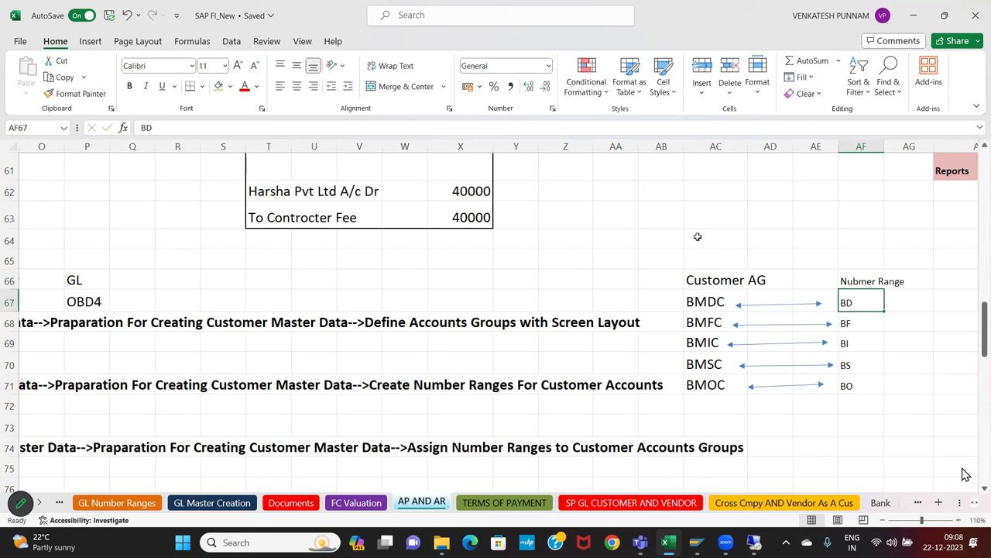
- Copy the formatting of the "Customer AG" heading onto the number range heading and list in AF66 to AF71
click(698, 285)
click(81, 93)
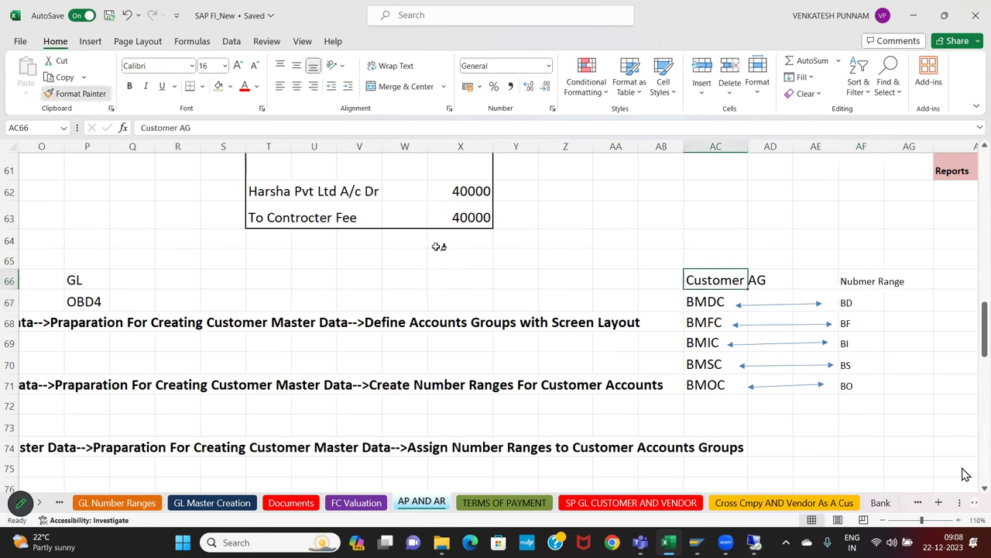
mouse_move(843, 280)
mouse_down()
mouse_move(872, 374)
mouse_move(898, 380)
mouse_up()
click(688, 263)
drag(815, 271, 896, 392)
click(668, 240)
drag(736, 240, 942, 385)
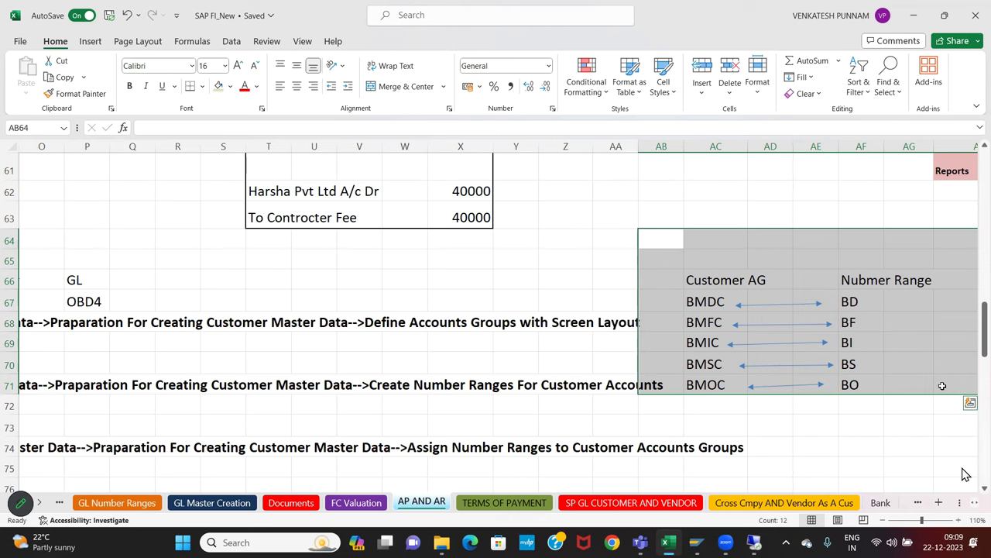
click(867, 239)
click(652, 277)
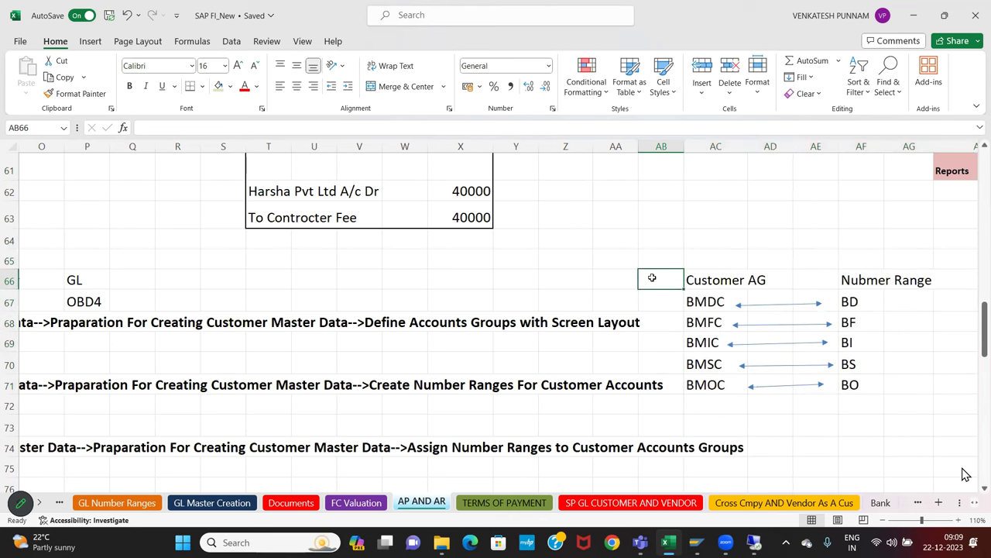
- Switch to SAP and review the IMG path from Financial Accounting down to the customer account group and number range activities
key(alt+Tab)
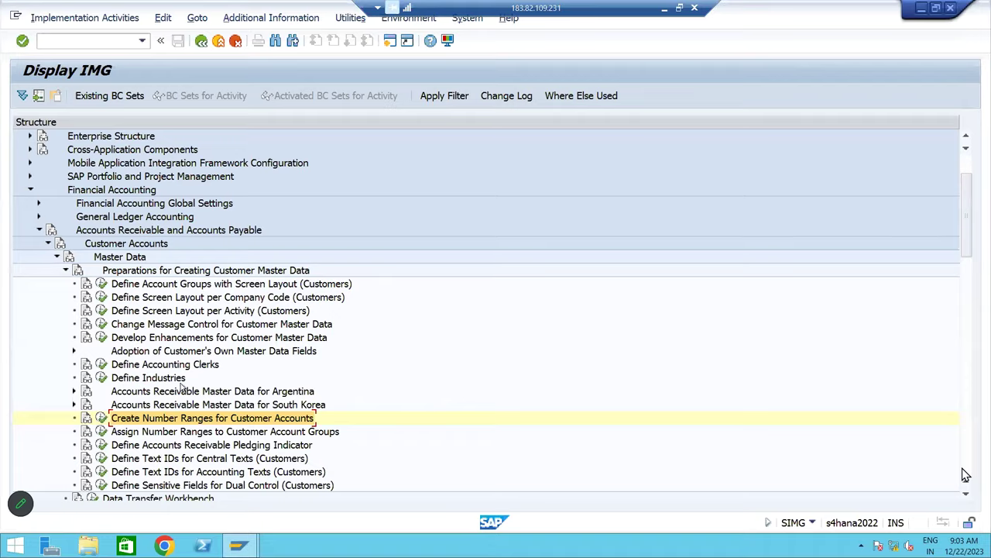
click(179, 432)
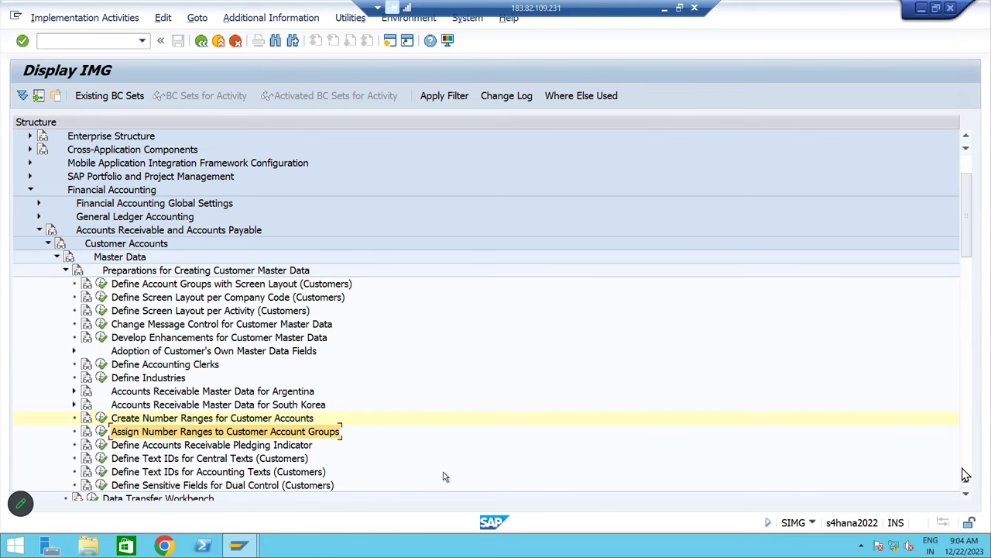
click(110, 194)
click(121, 232)
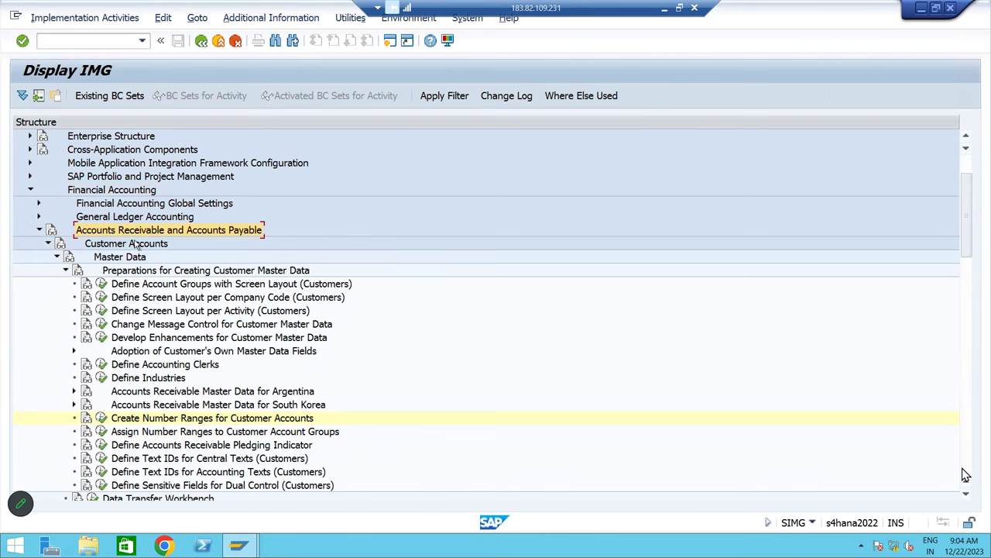
click(132, 246)
click(116, 258)
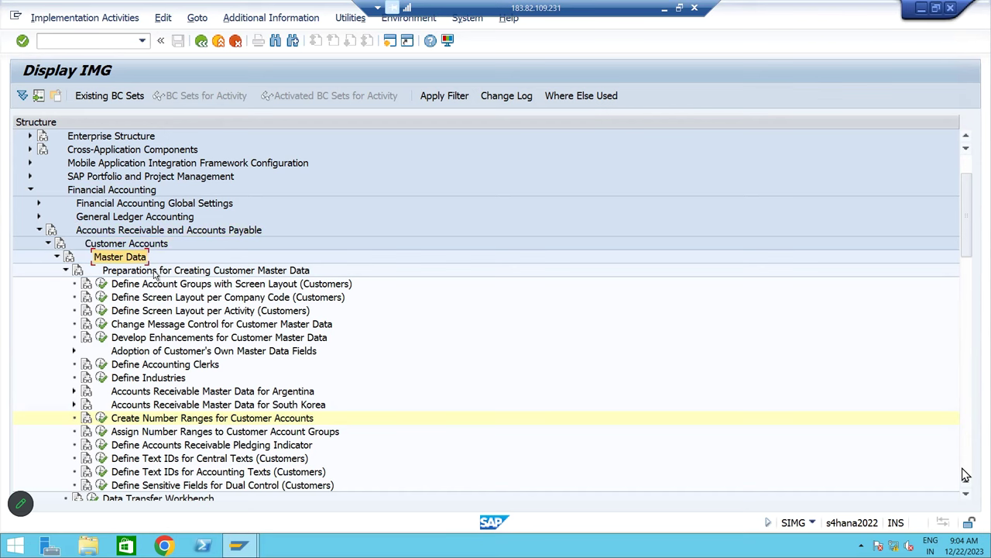
click(149, 270)
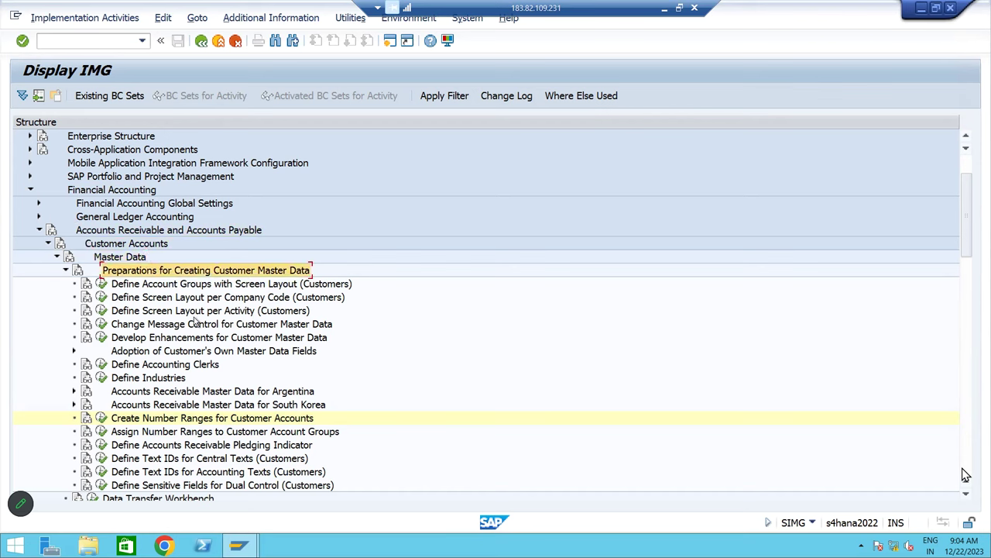
click(138, 288)
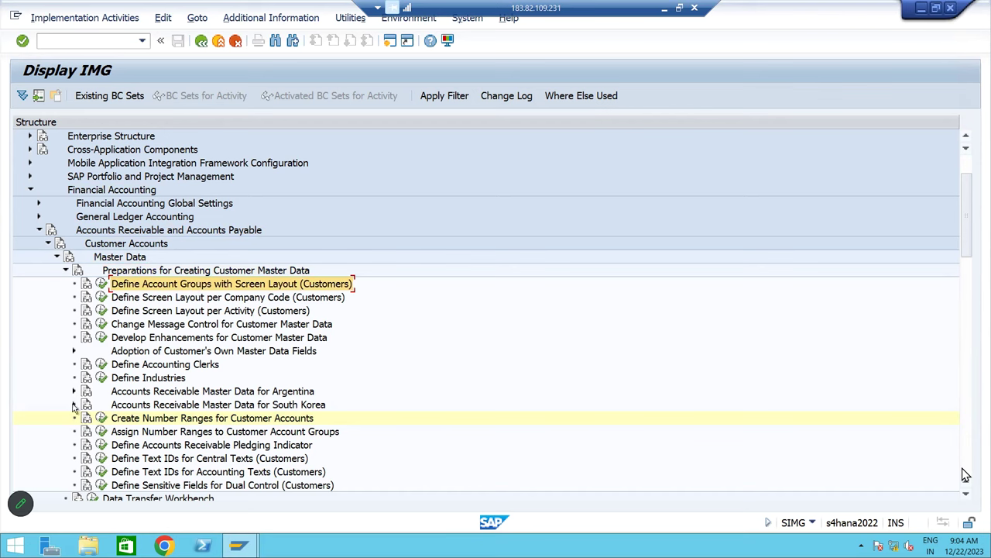
click(143, 422)
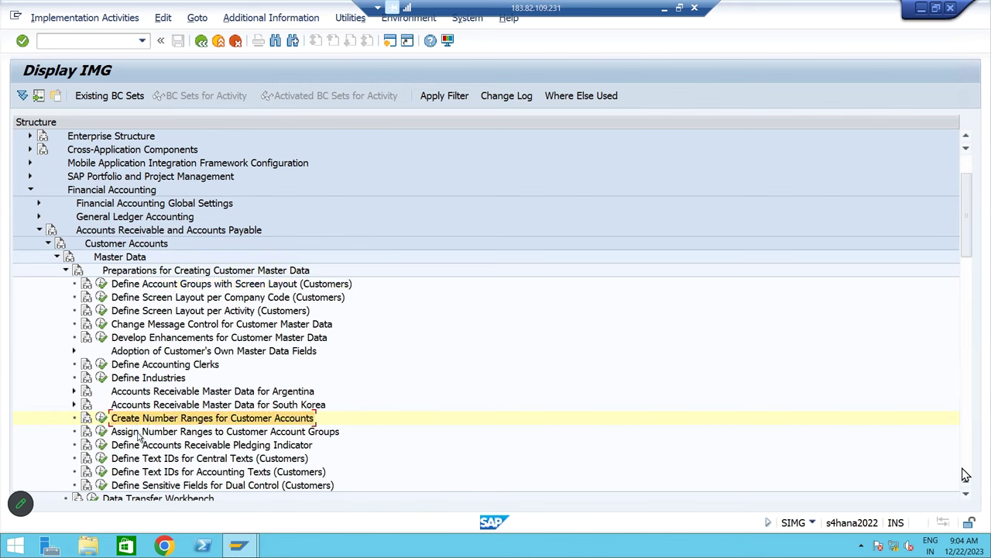
click(141, 436)
click(157, 286)
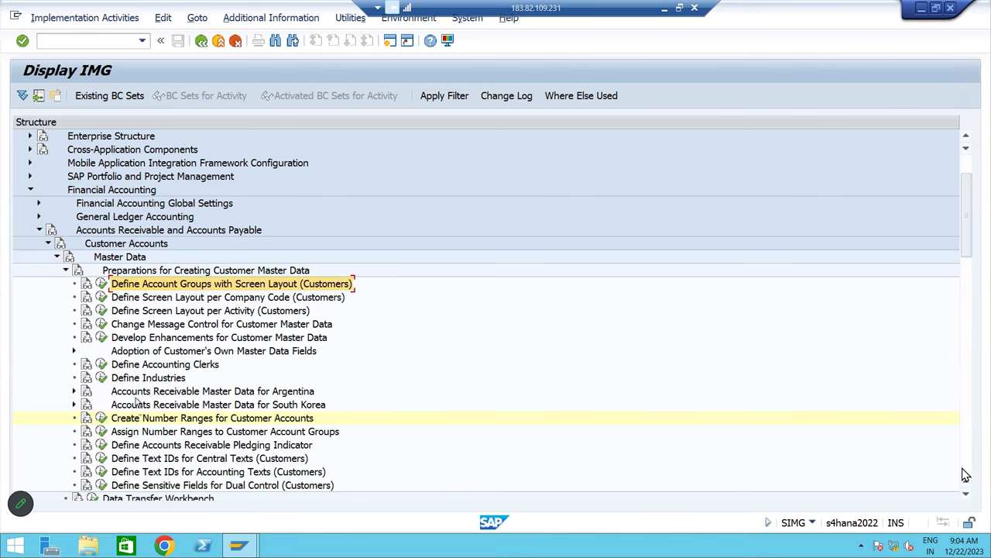
click(142, 423)
click(136, 436)
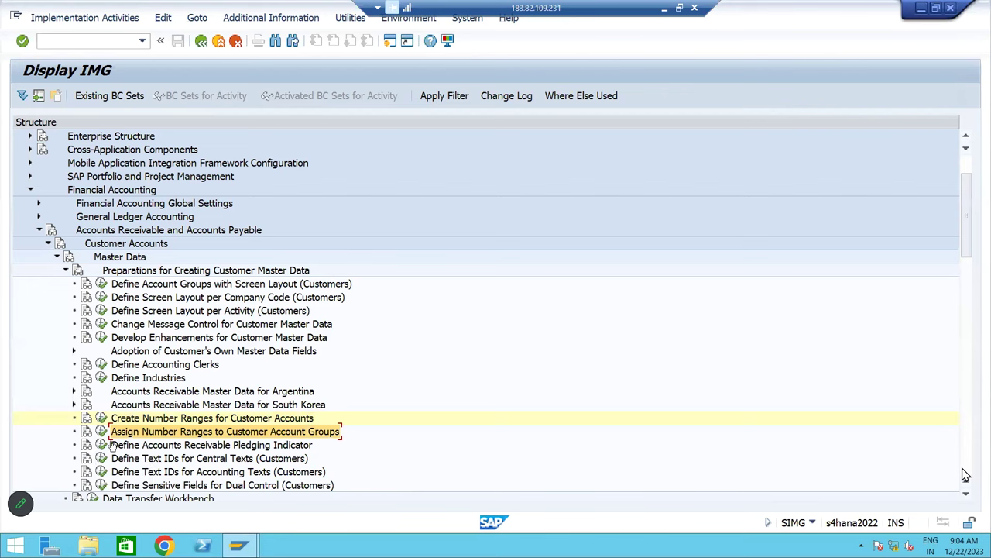
- Open Assign Number Ranges to Customer Account Groups and position the list at account group "bm"
click(101, 432)
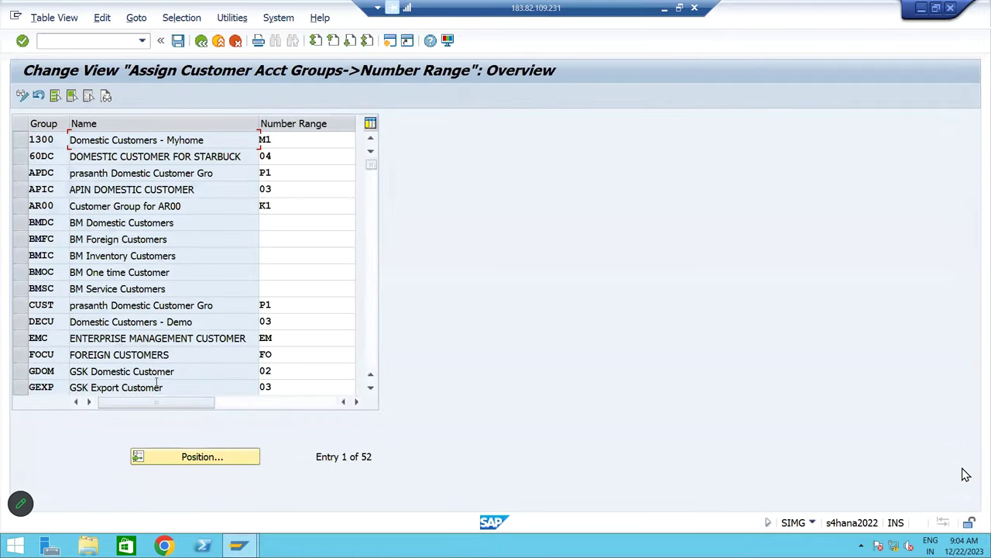
click(186, 457)
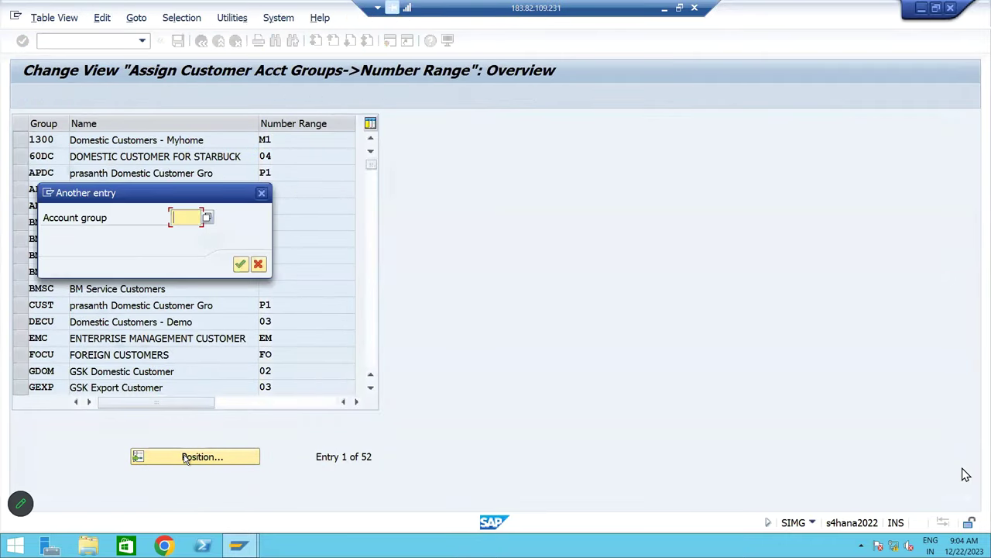
text(bm)
key(Return)
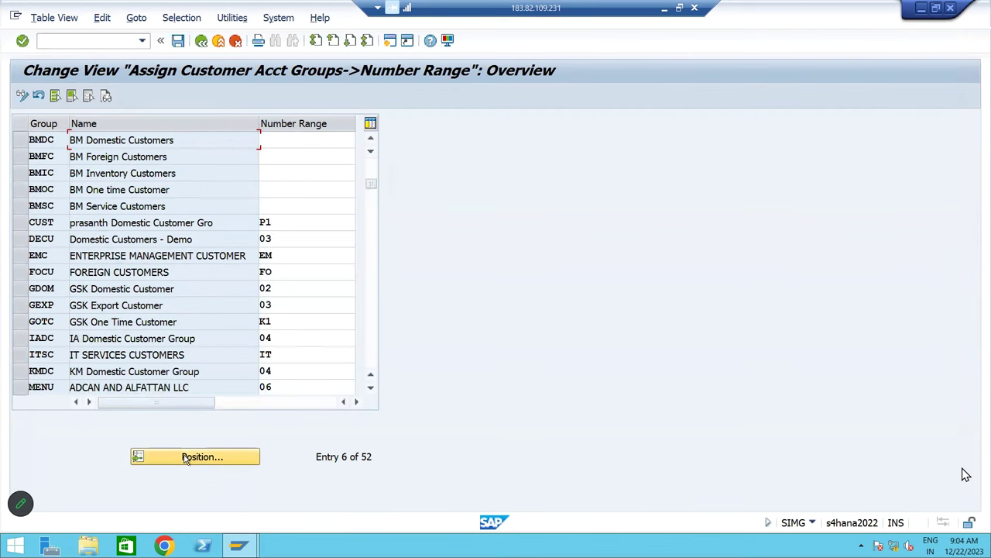
- Assign number range BD to account group BMDC and BF to BMFC
click(370, 137)
click(25, 158)
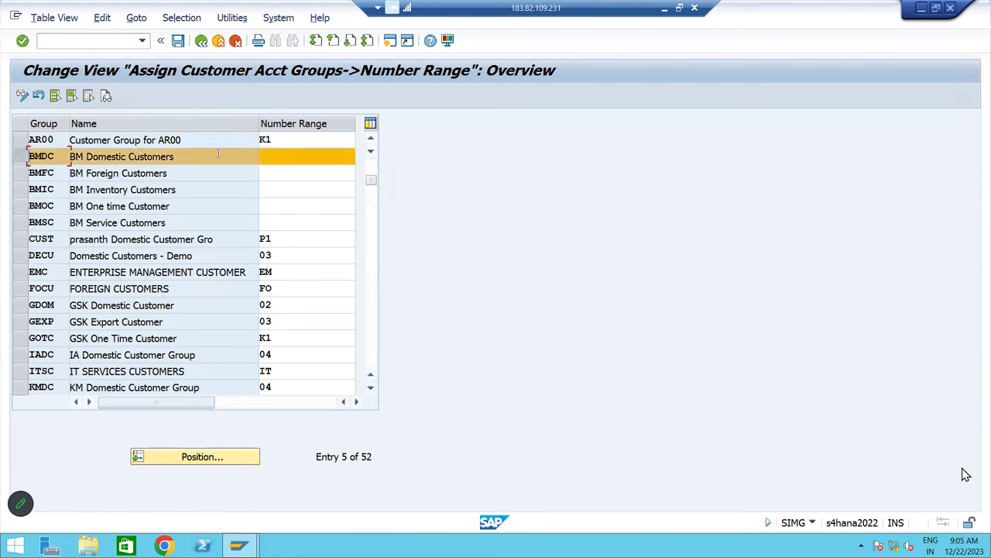
click(285, 157)
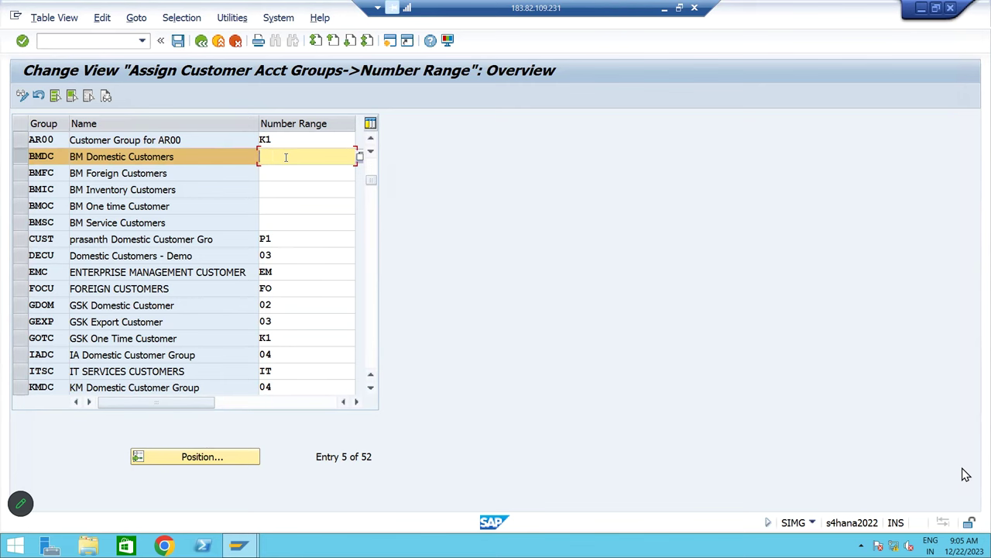
text(BD)
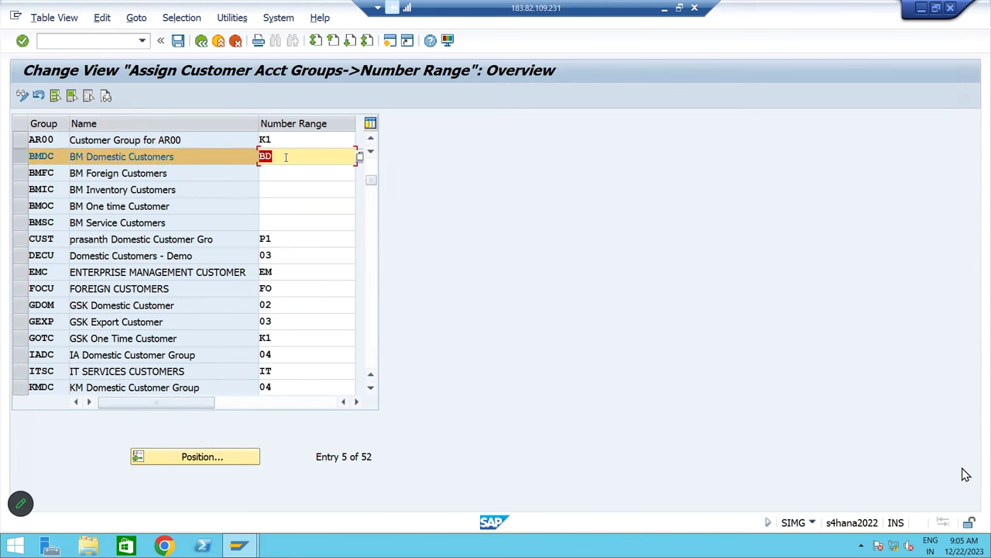
click(288, 173)
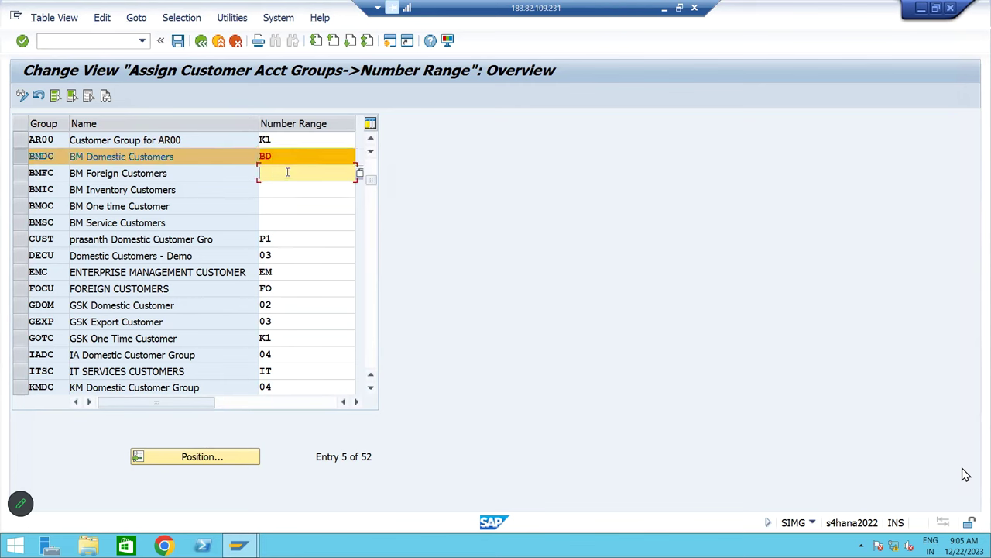
text(BF)
key(Return)
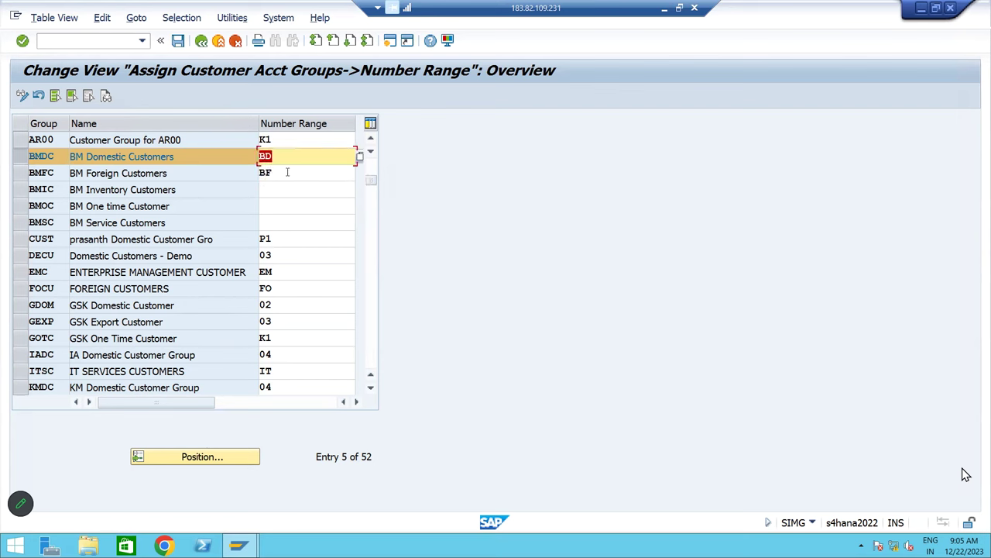
- Assign number range BI to account group BMIC, BO to BMOC and BS to BMSC
click(287, 189)
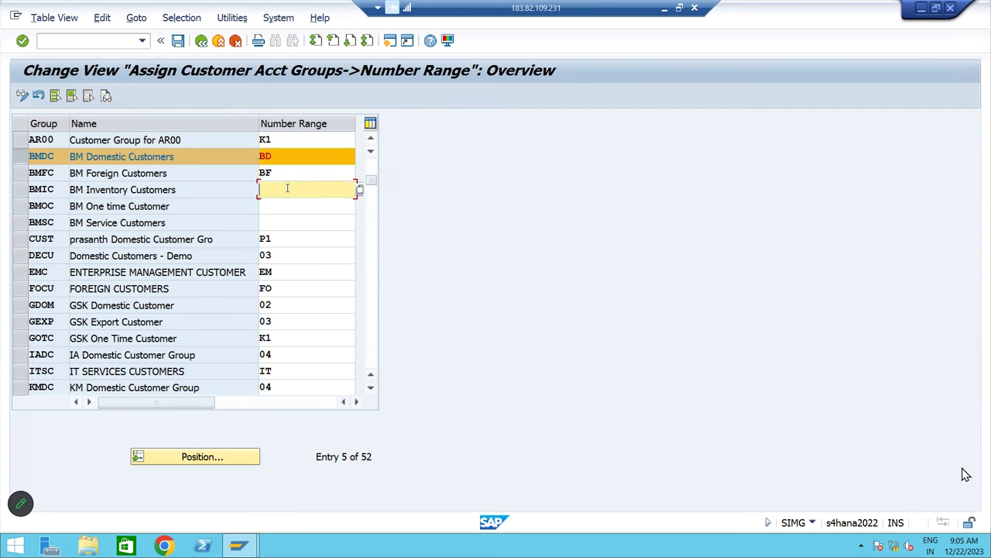
text(BI)
click(285, 209)
text(BO)
click(283, 223)
text(BS)
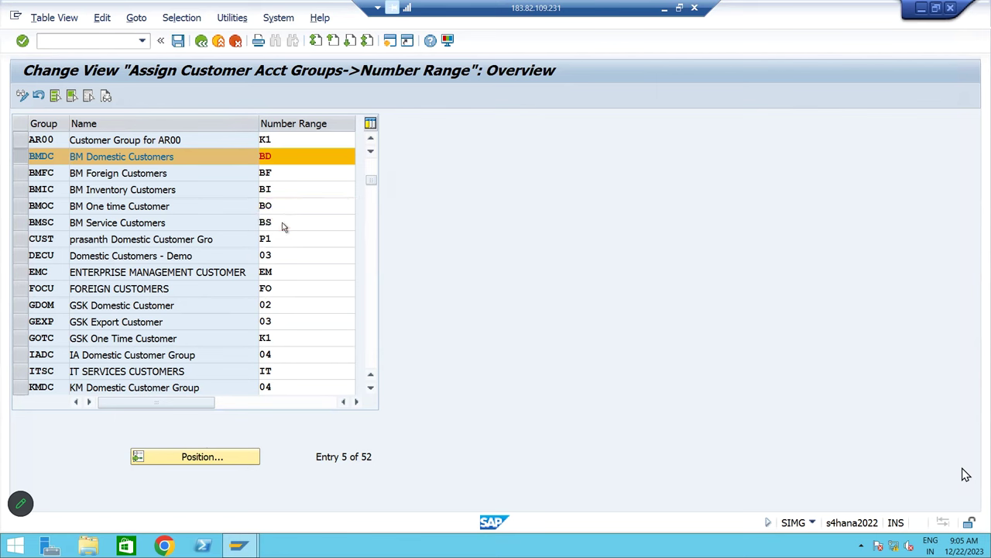
- Narrow the Name column, and clear and reselect number range BS for account group BMSC from the available number ranges
drag(26, 181, 30, 230)
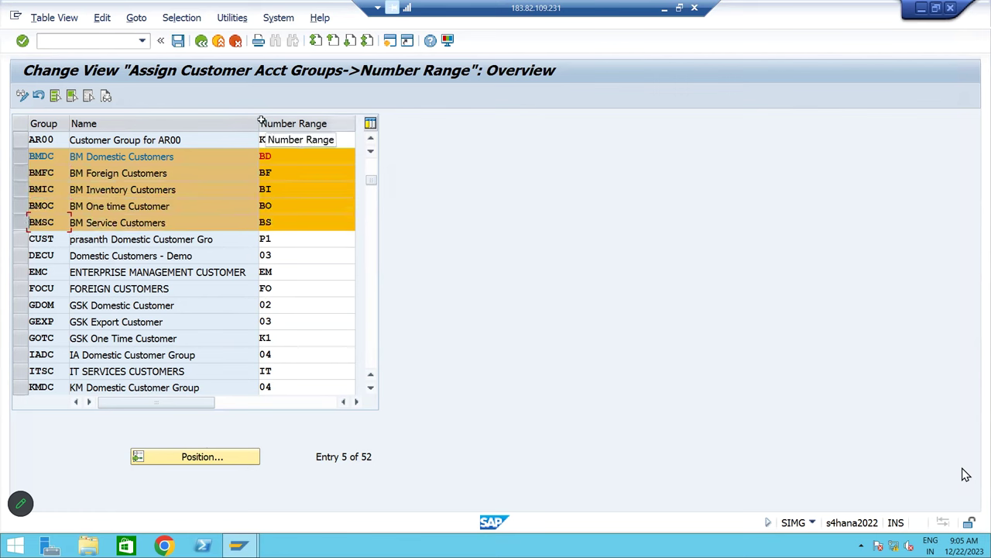
drag(239, 128, 232, 129)
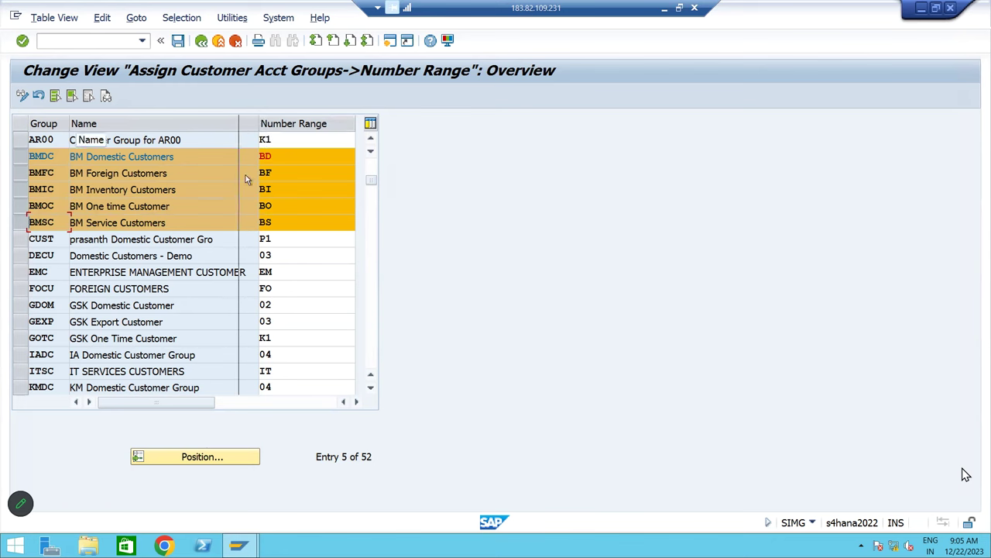
click(264, 217)
key(BackSpace)
key(BackSpace)
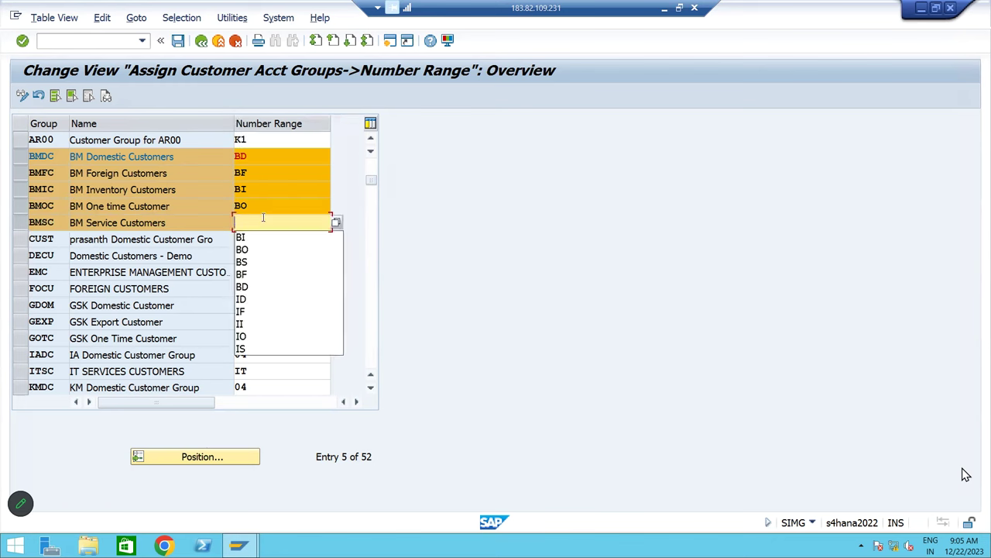
click(336, 222)
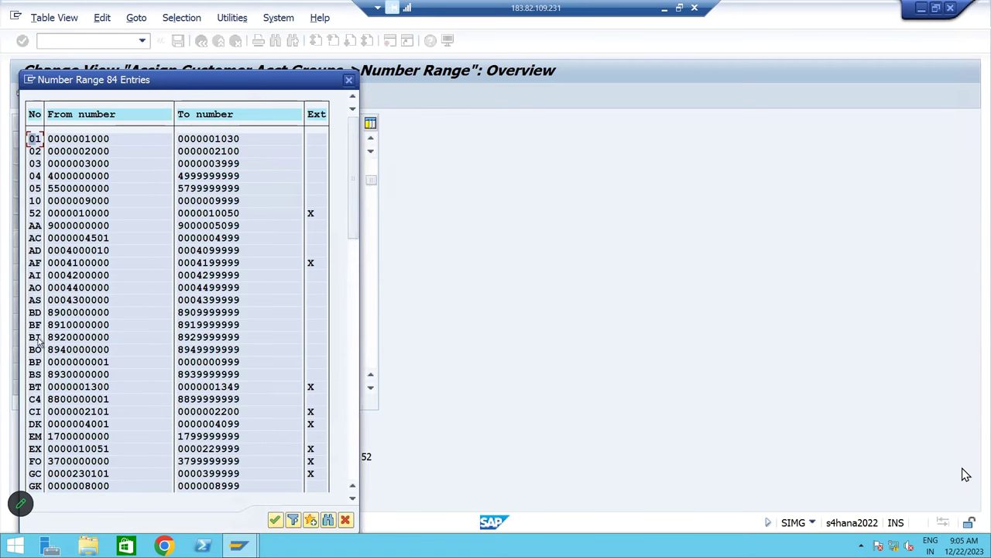
click(35, 374)
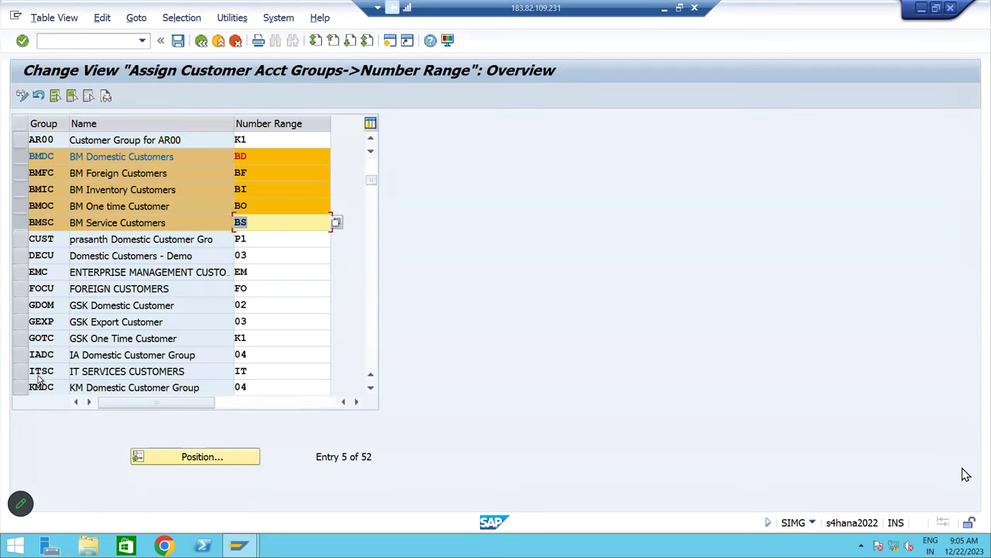
- Save the number range assignments for the customer account groups and return to SAP Easy Access
click(177, 40)
click(283, 264)
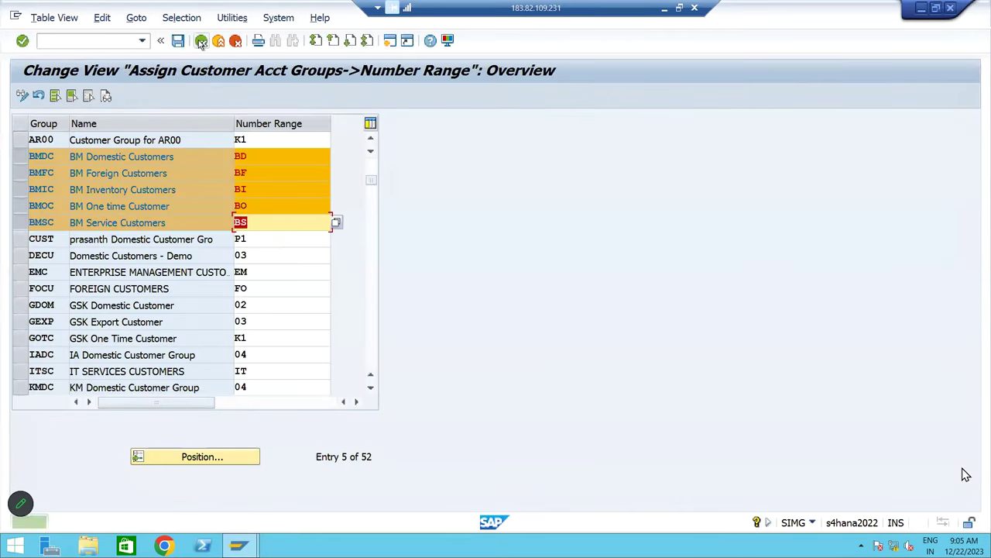
click(199, 41)
click(200, 41)
click(201, 41)
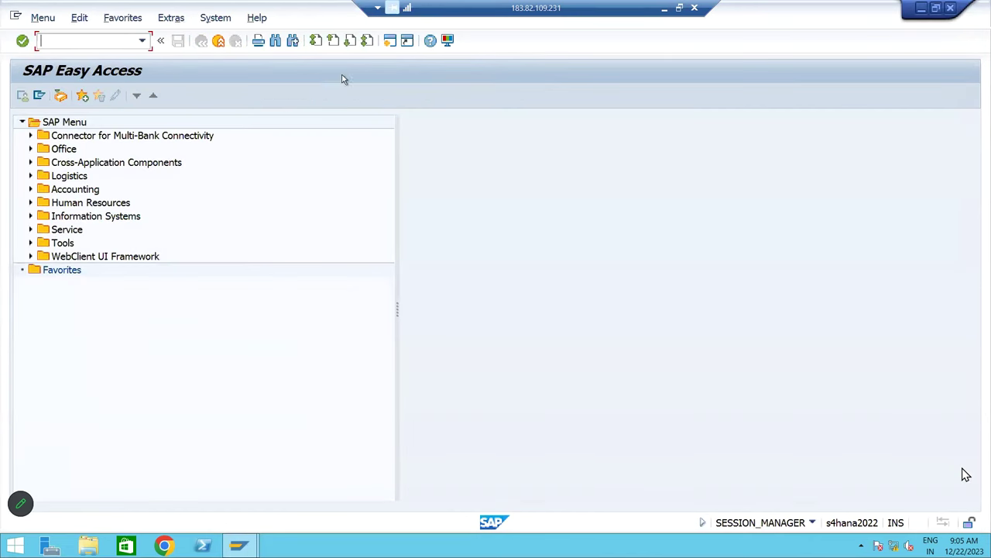
- Switch to the SAP FI_New workbook in Excel and review customer configuration items 1 to 4 on the AP AND AR sheet
click(663, 8)
click(417, 278)
key(Left)
key(Left)
key(Left)
key(Left)
key(Left)
key(Left)
key(Left)
key(Left)
key(Left)
key(Left)
key(Left)
key(Left)
key(Left)
key(Left)
key(Left)
key(Left)
key(Left)
key(Left)
key(Left)
key(Left)
key(Left)
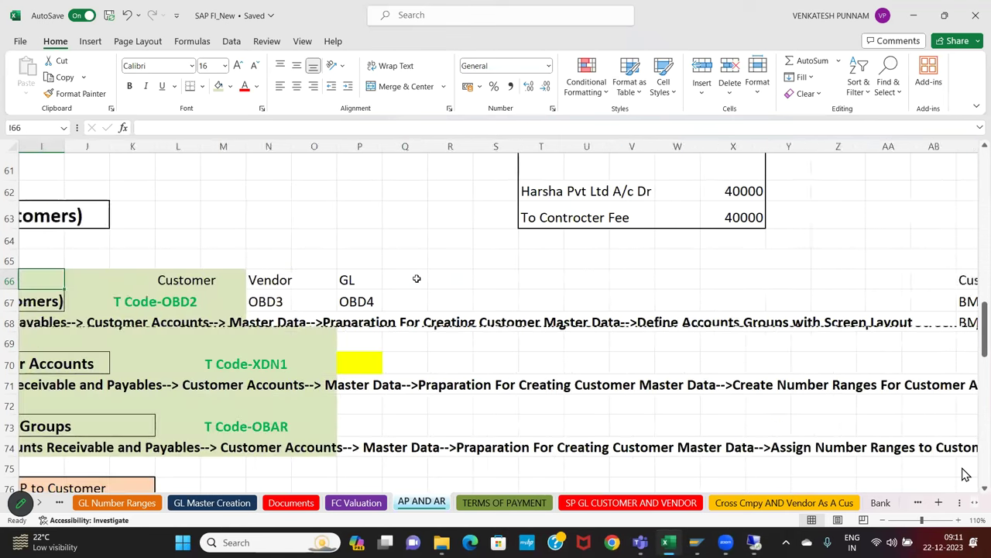
key(Down)
key(Down)
key(Down)
key(Down)
key(Down)
key(Down)
key(Down)
key(Down)
key(Down)
key(Down)
key(Down)
key(Down)
key(Down)
key(Down)
key(Down)
key(Down)
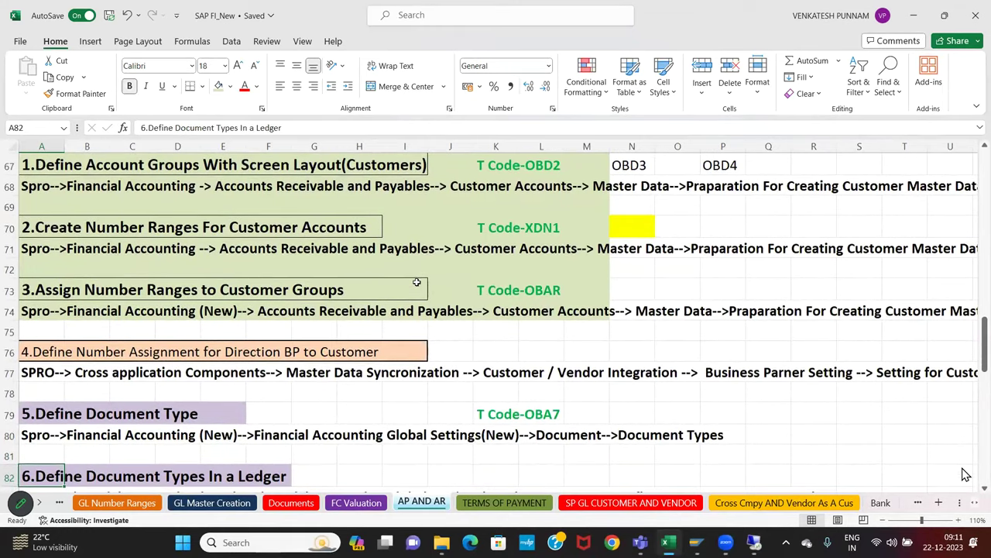
scroll(418, 278, up, 1)
drag(79, 232, 405, 231)
drag(74, 288, 447, 293)
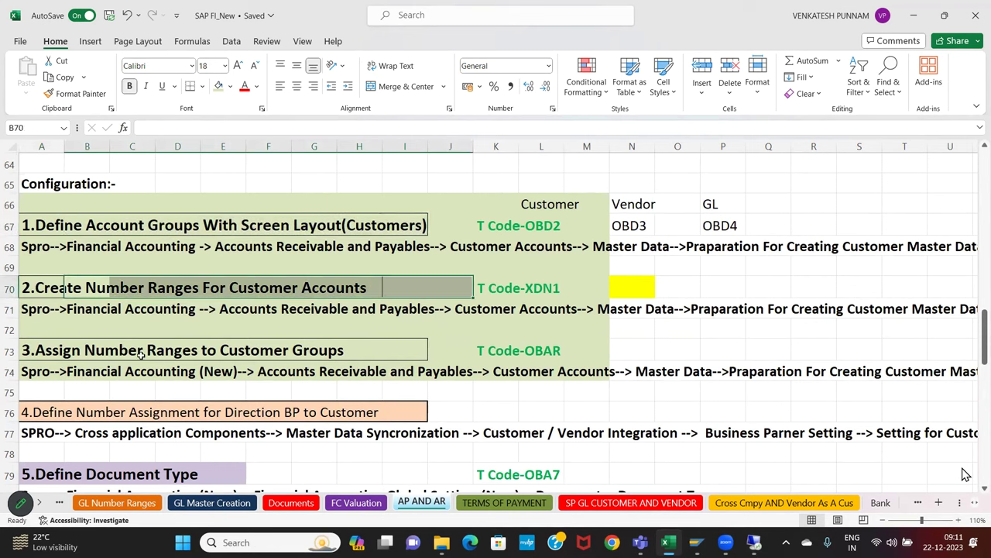
drag(78, 350, 478, 325)
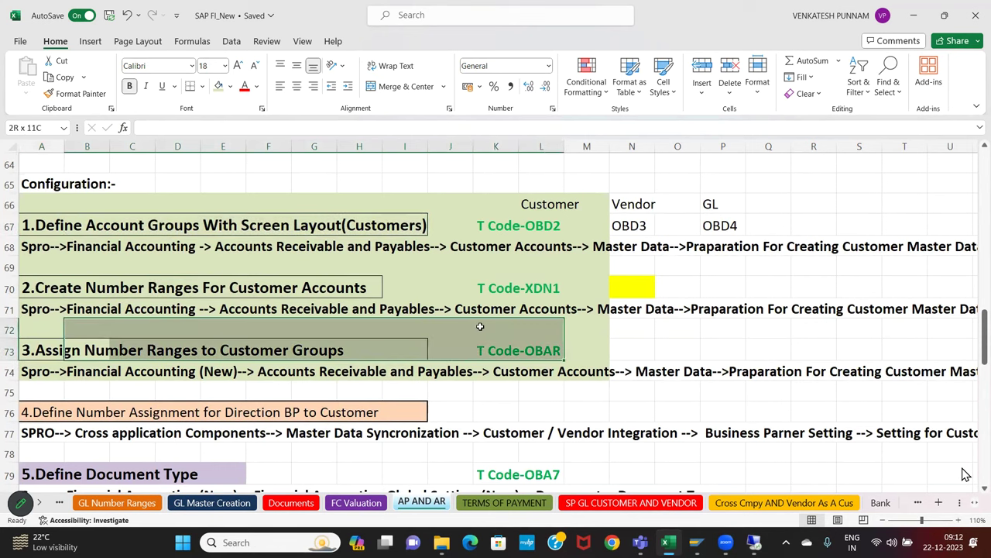
scroll(478, 325, down, 1)
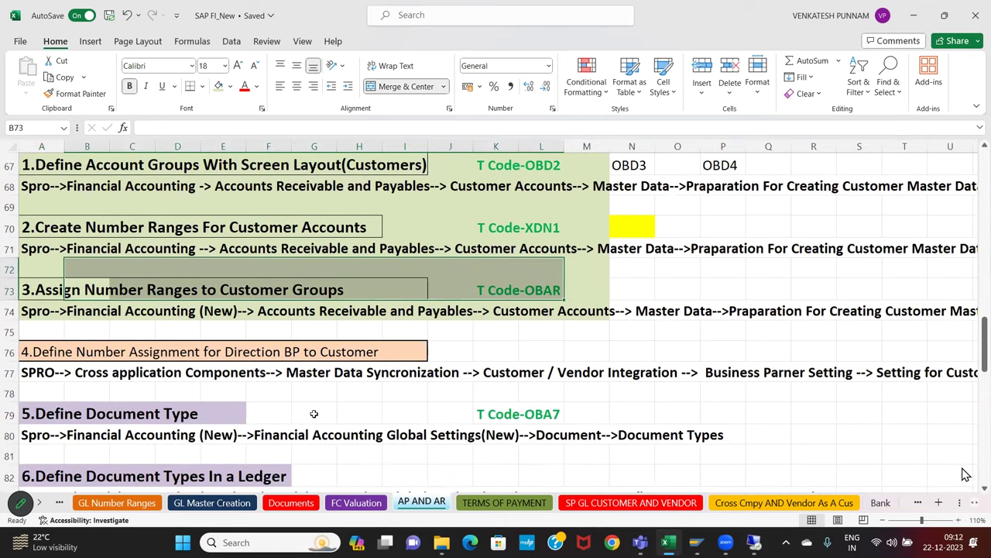
click(54, 353)
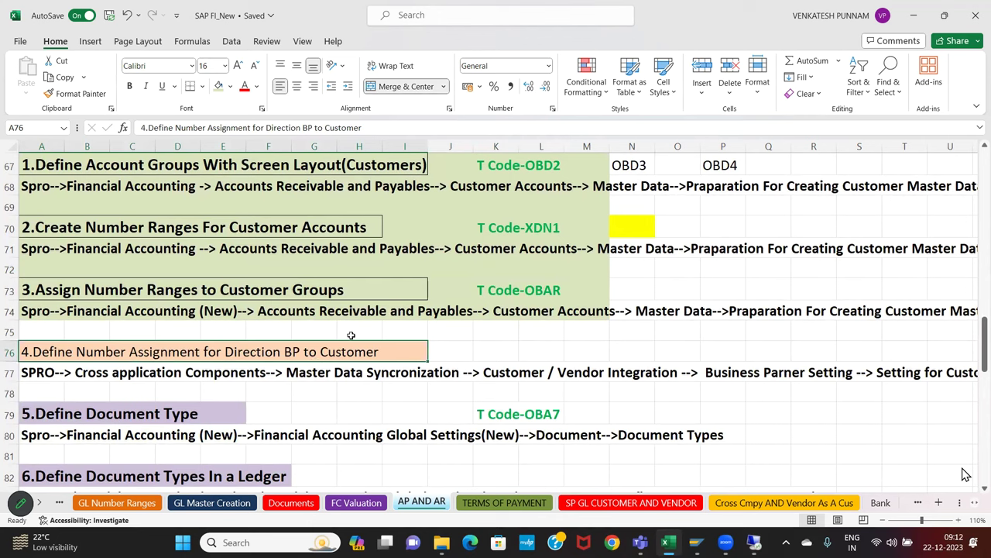
- Look up the diagram linking the vendor and customer account groups to the BP group on the AP AND AR sheet
key(Right)
key(Right)
key(Right)
key(Right)
key(Right)
key(Right)
key(Right)
key(Right)
key(Right)
key(Right)
key(Right)
key(Right)
key(Right)
key(Right)
key(Right)
key(Right)
key(Right)
key(Right)
key(Right)
key(Right)
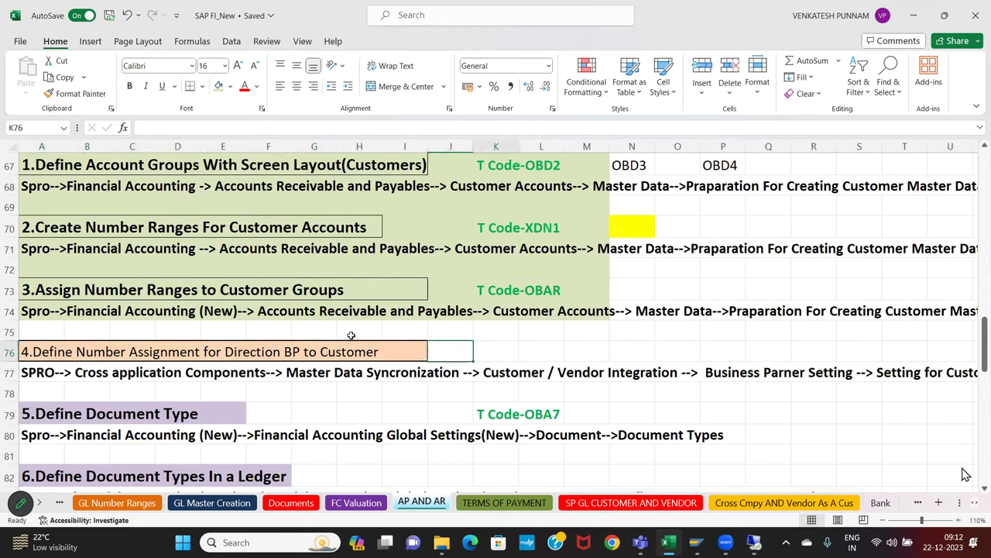
key(Up)
key(Up)
key(Up)
key(Up)
key(Up)
key(Up)
key(Up)
key(Up)
key(Up)
key(Up)
key(Up)
key(Up)
key(Up)
key(Up)
key(Up)
key(Up)
key(Up)
key(Up)
key(Up)
key(Up)
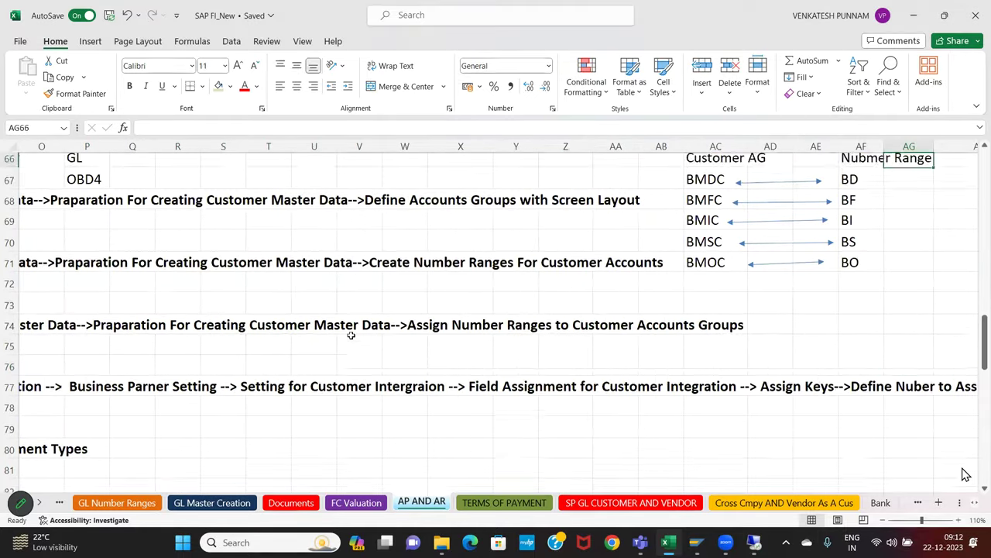
key(Right)
key(Right)
key(Right)
key(Right)
key(Right)
key(Right)
key(Right)
key(Right)
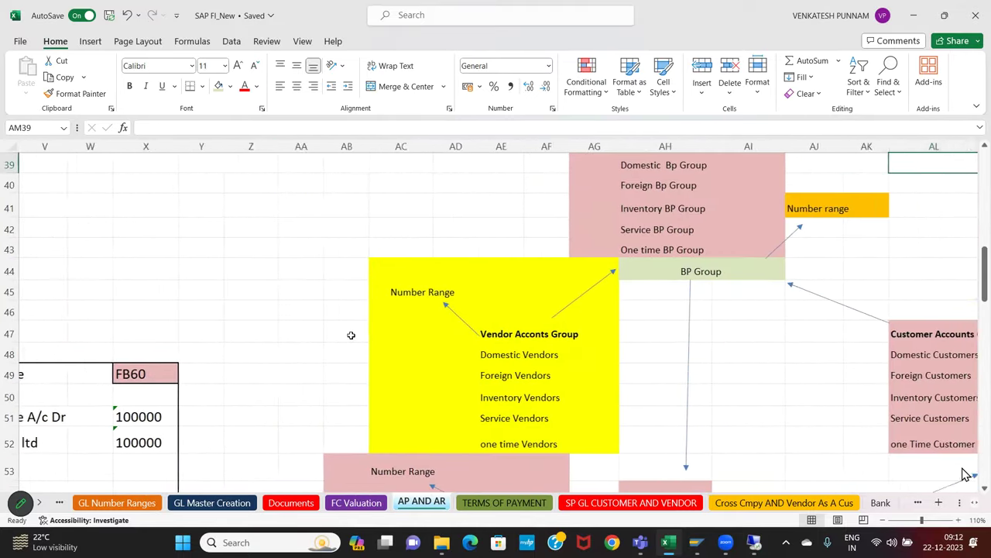
key(Up)
key(Up)
key(Up)
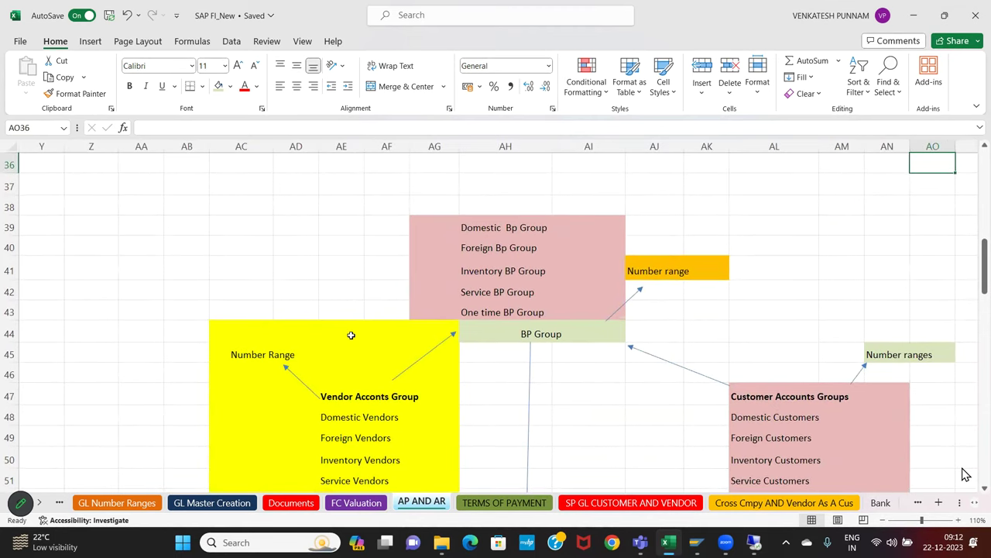
- Fill the Vendor Acconts Group and Customer Accounts Groups heading cells in the diagram with light green
drag(326, 396, 415, 395)
click(218, 86)
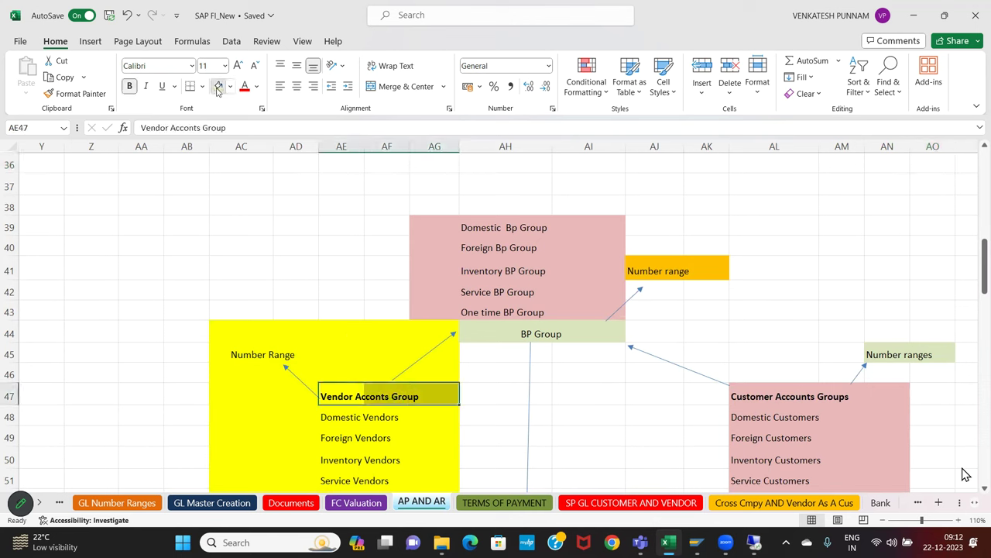
click(495, 333)
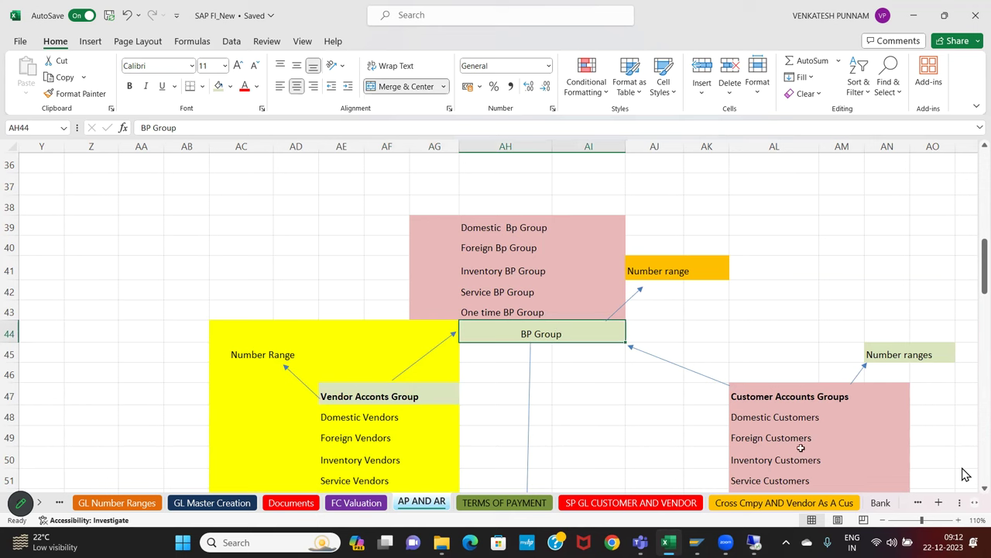
click(739, 398)
drag(797, 396, 845, 396)
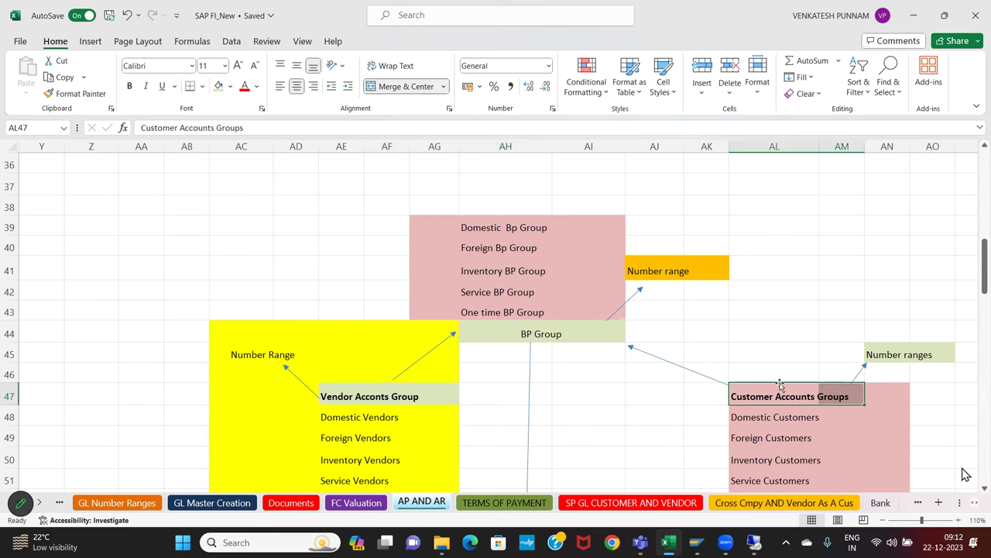
click(220, 86)
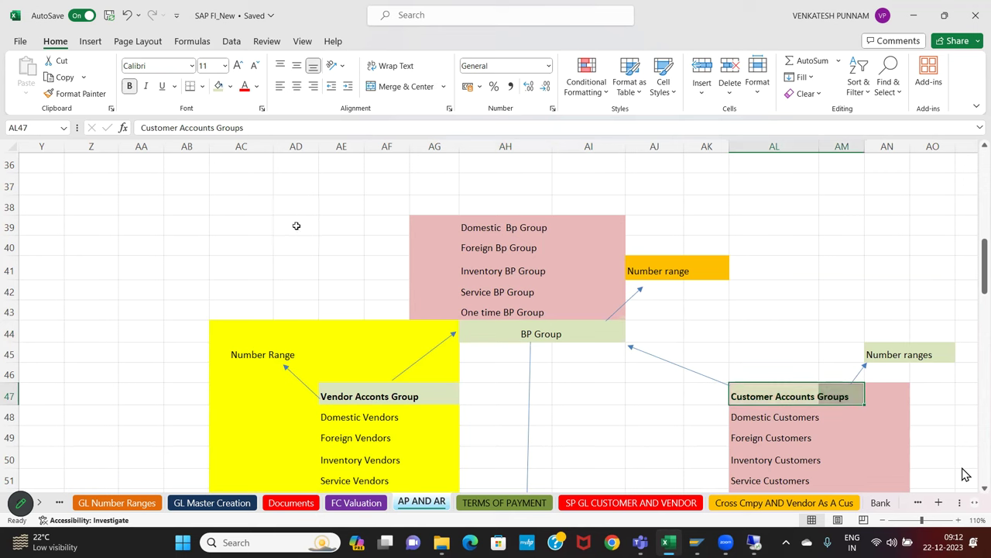
- Examine how the vendor and customer account groups link to the BP group, matching domestic, foreign and inventory customers to their BP groups
click(333, 396)
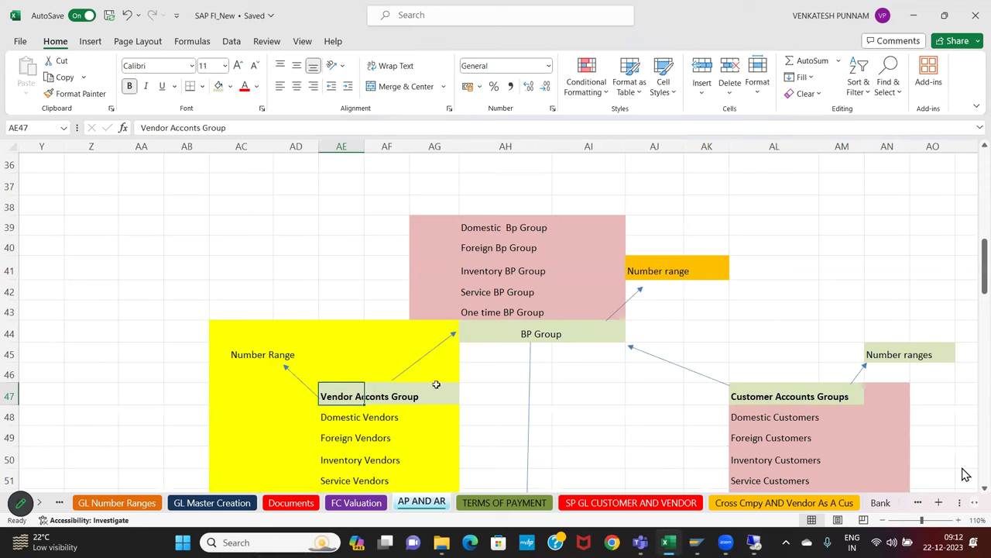
click(531, 332)
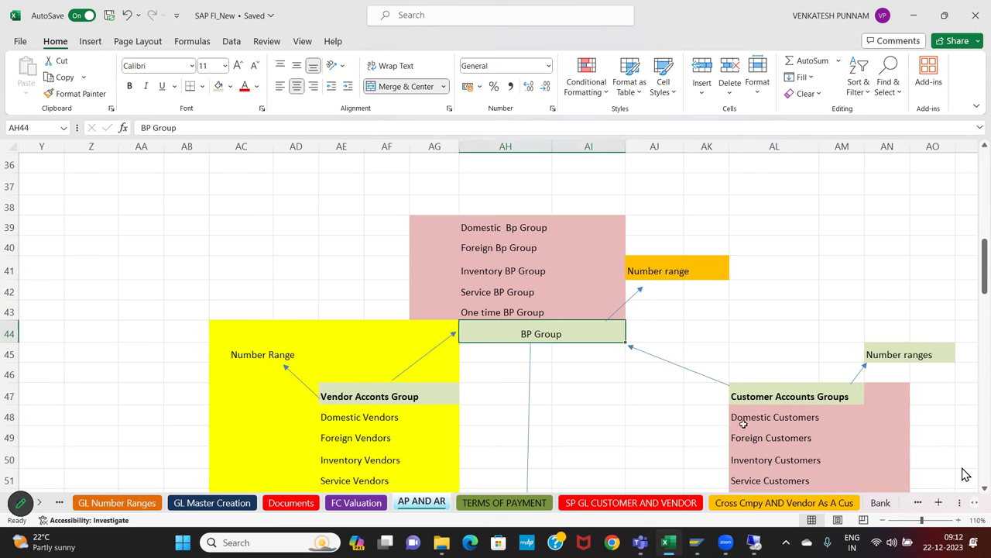
click(762, 397)
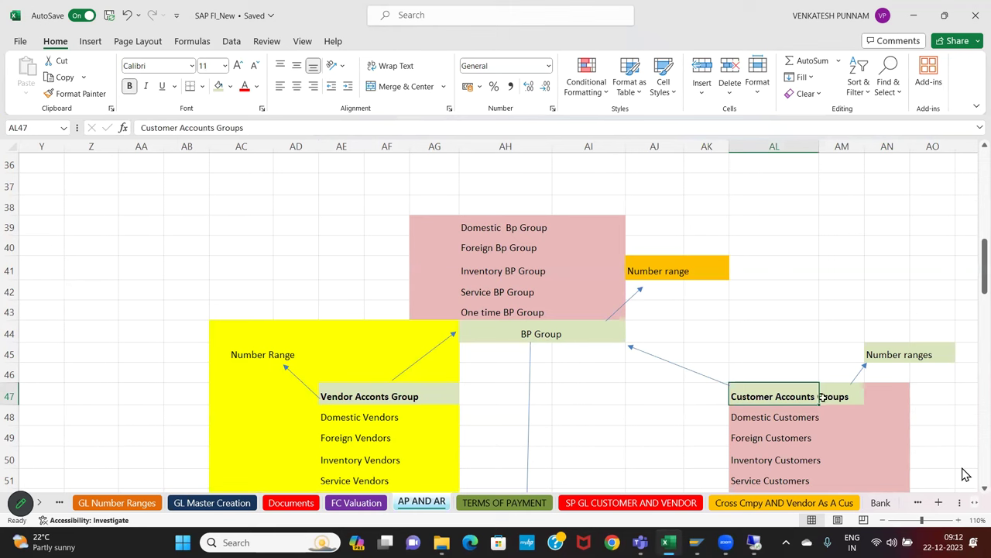
click(547, 338)
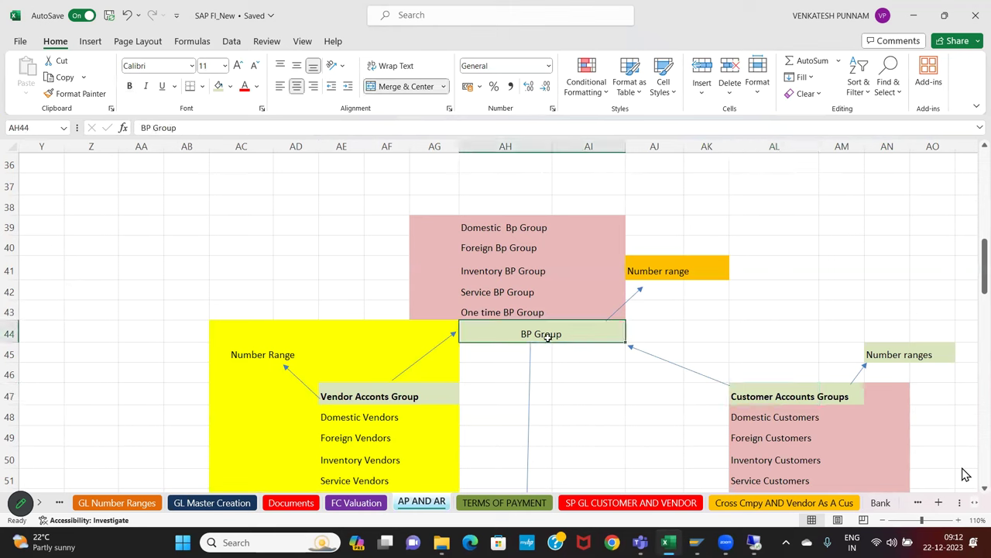
click(751, 419)
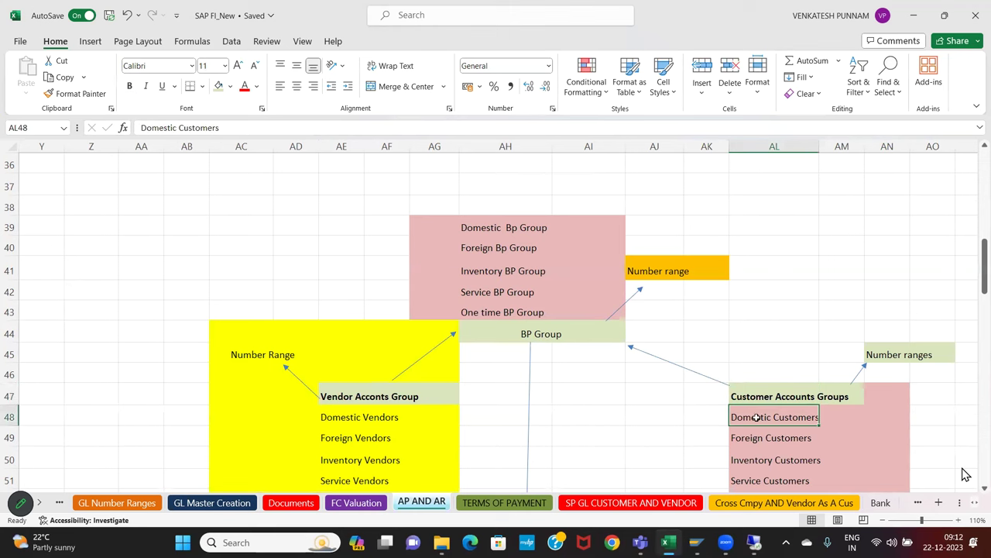
click(507, 226)
click(759, 438)
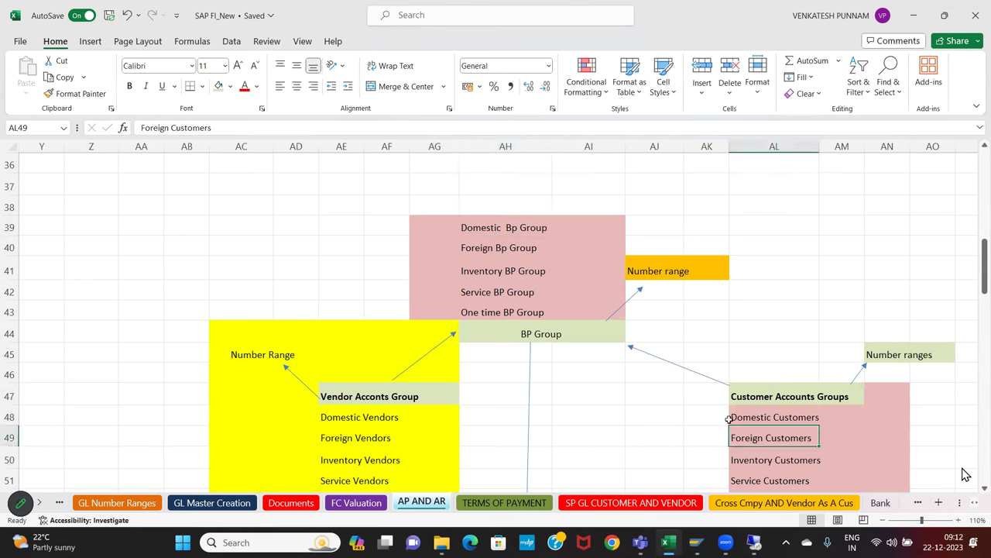
click(496, 251)
click(779, 458)
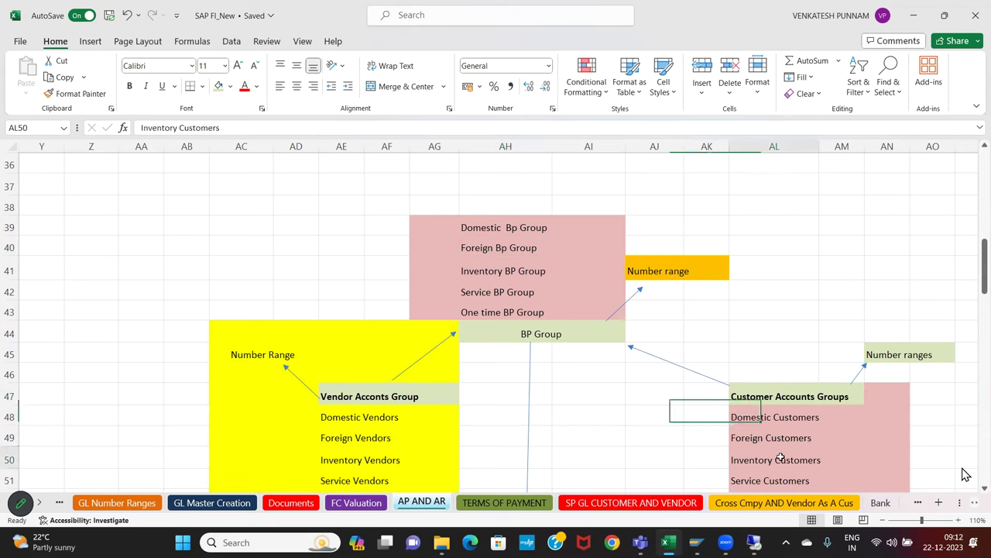
click(491, 278)
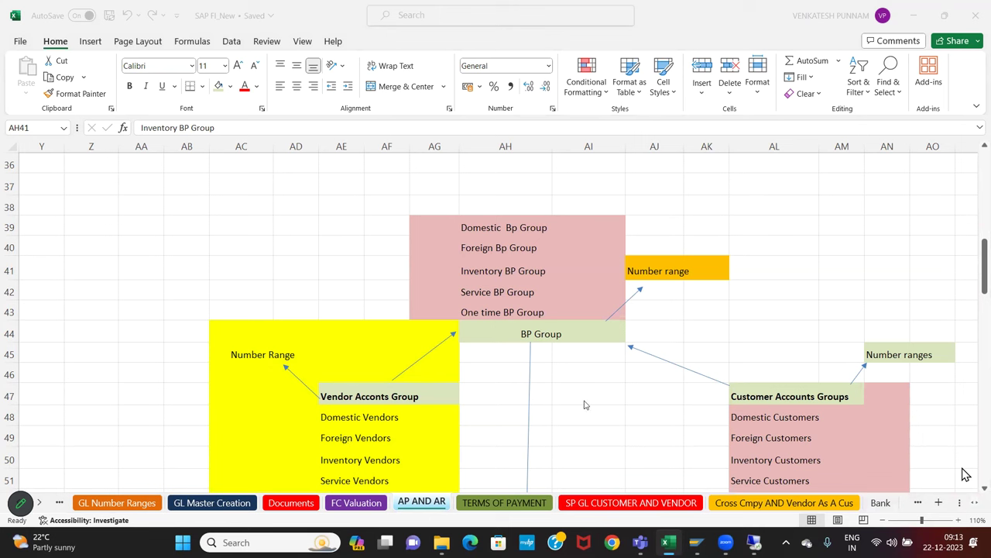
- Return to the customer configuration list and review the items from number assignment for BP to customer through document number ranges
click(560, 420)
key(Home)
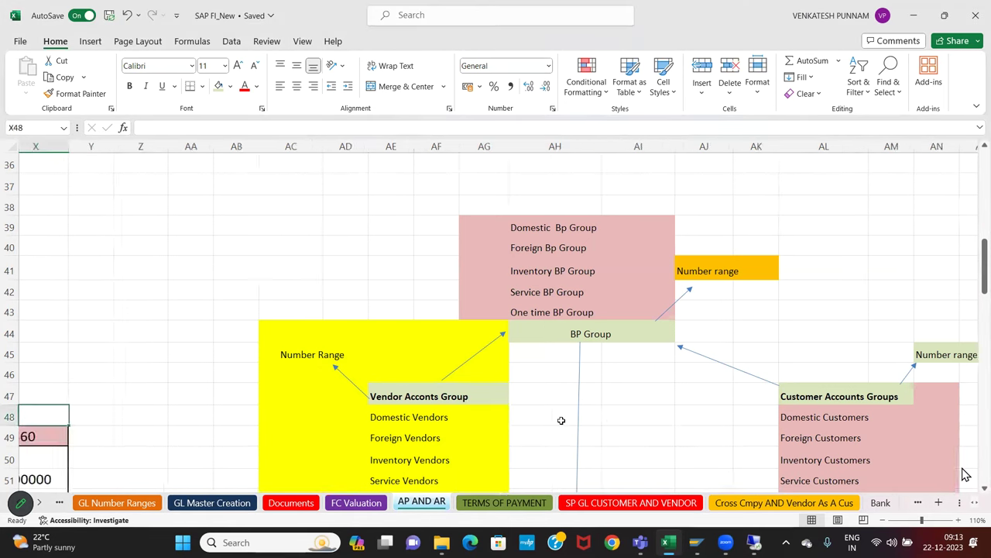
key(Down)
key(Down)
key(Down)
key(Down)
key(Down)
key(Down)
key(Down)
key(Down)
key(Down)
key(Down)
key(Down)
key(Down)
key(Down)
key(Down)
key(Down)
key(Down)
key(Down)
key(Down)
key(Down)
key(Down)
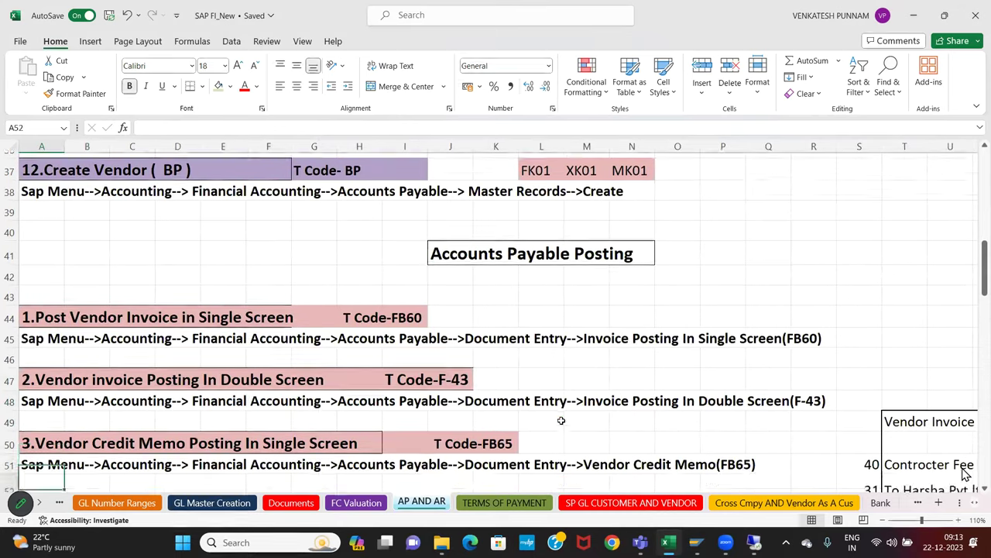
key(Down)
key(Down)
key(Down)
key(Down)
key(Down)
key(Down)
key(Down)
key(Down)
key(Down)
key(Down)
key(Down)
key(Down)
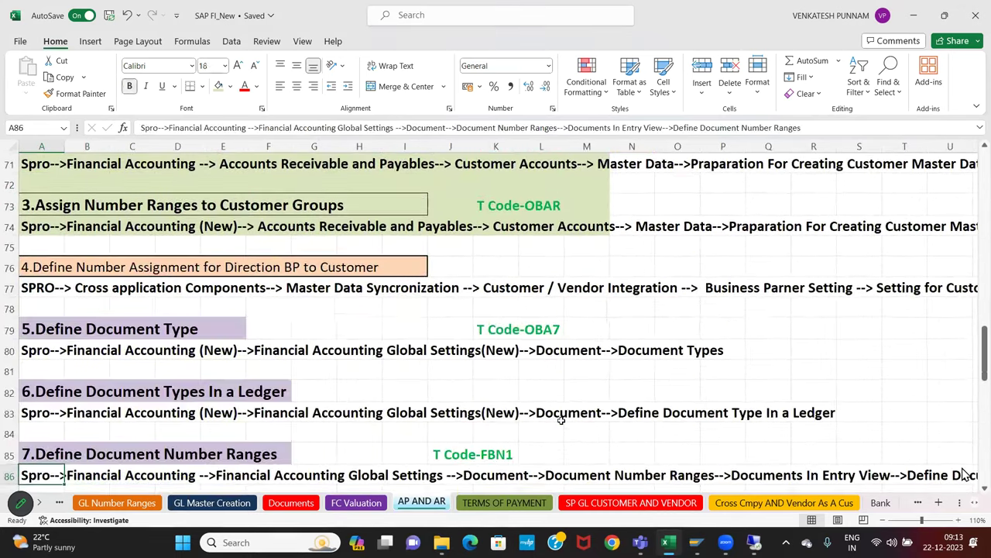
- Read the path of item 4, Define Number Assignment for Direction BP to Customer, from SPRO through Customer / Vendor Integration
key(Up)
key(Up)
key(Up)
key(Up)
key(Up)
key(Up)
key(Up)
key(Up)
key(Up)
key(Up)
key(Up)
key(Up)
key(Up)
key(Up)
key(Up)
key(Up)
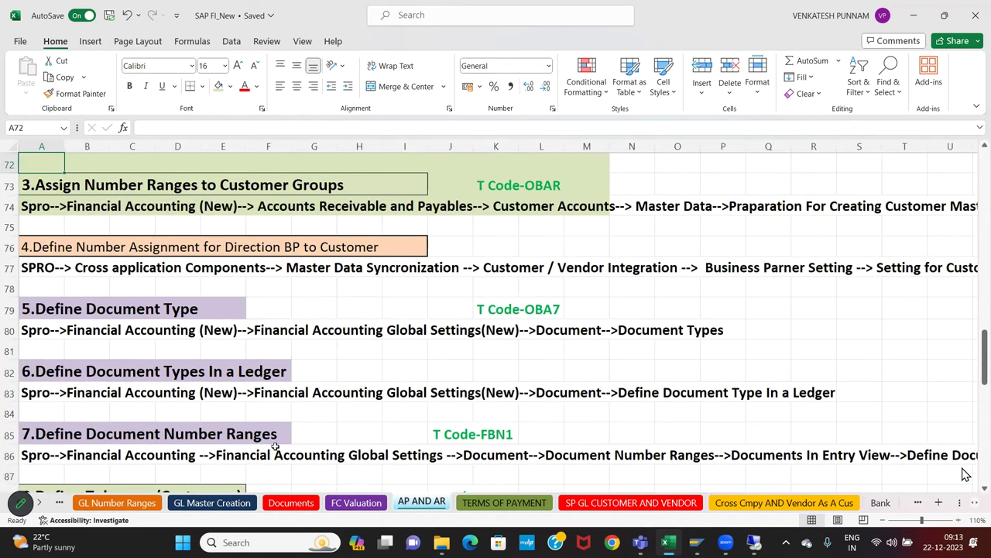
click(37, 281)
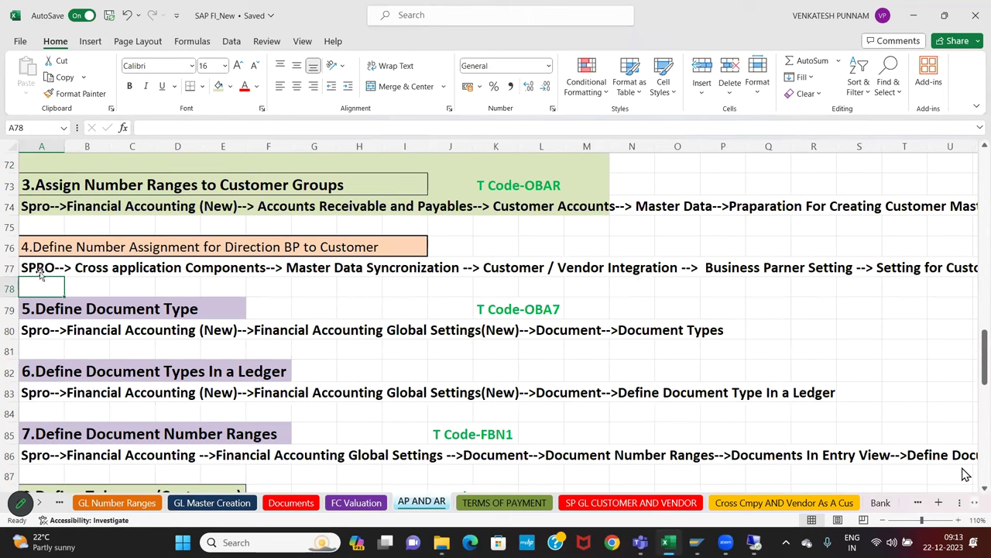
click(158, 284)
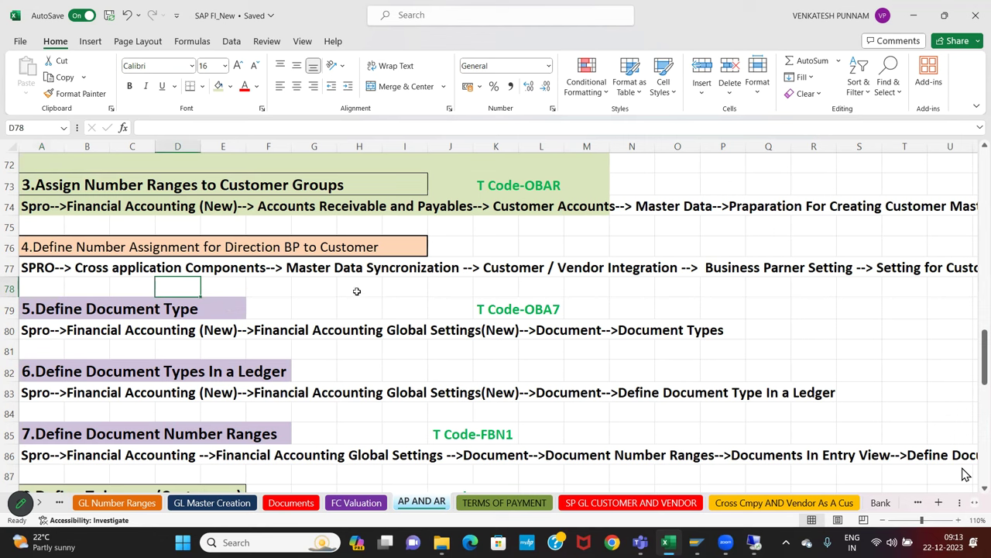
click(356, 291)
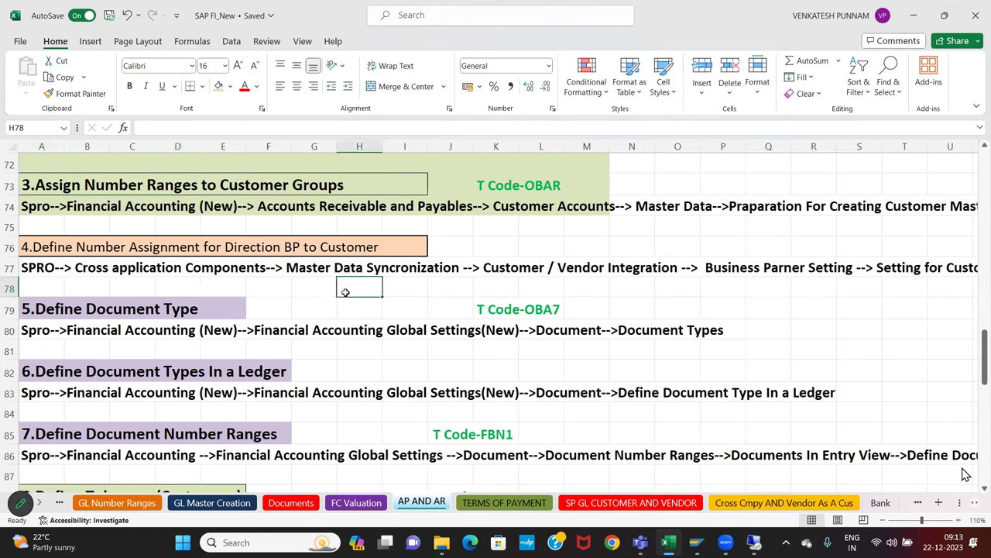
click(491, 288)
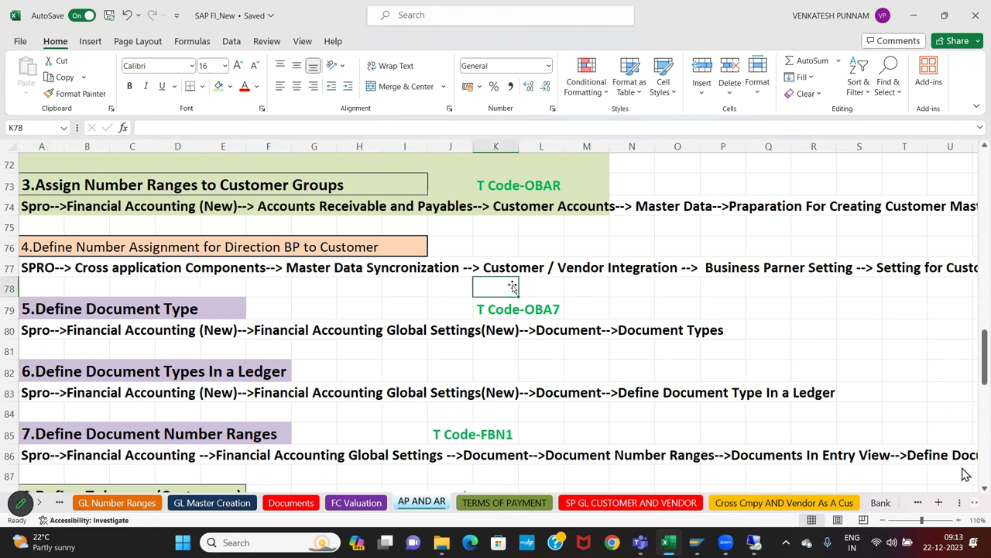
click(640, 281)
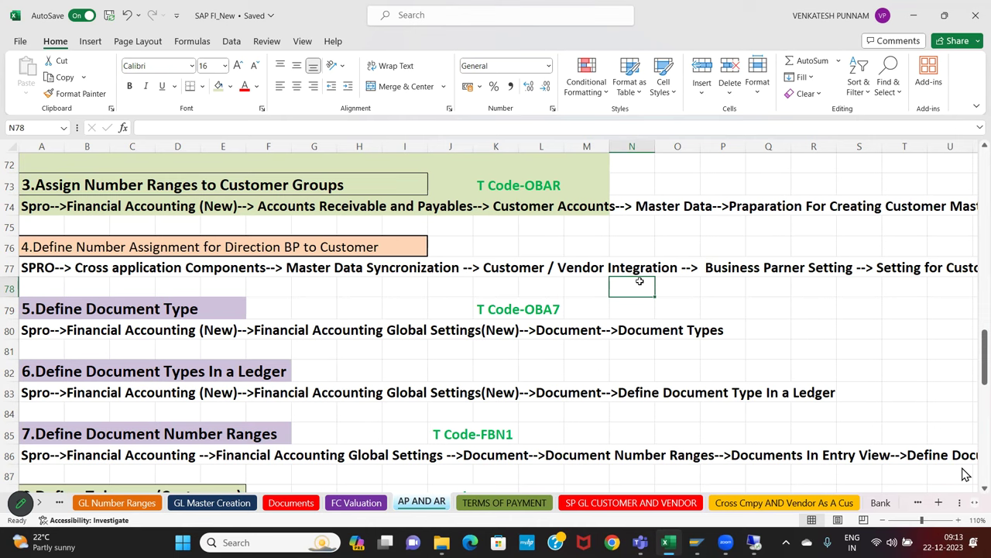
- Examine the rest of item 4's path, from Business Partner Setting through Assign Keys to its end, and return to the row's start
key(Right)
key(Right)
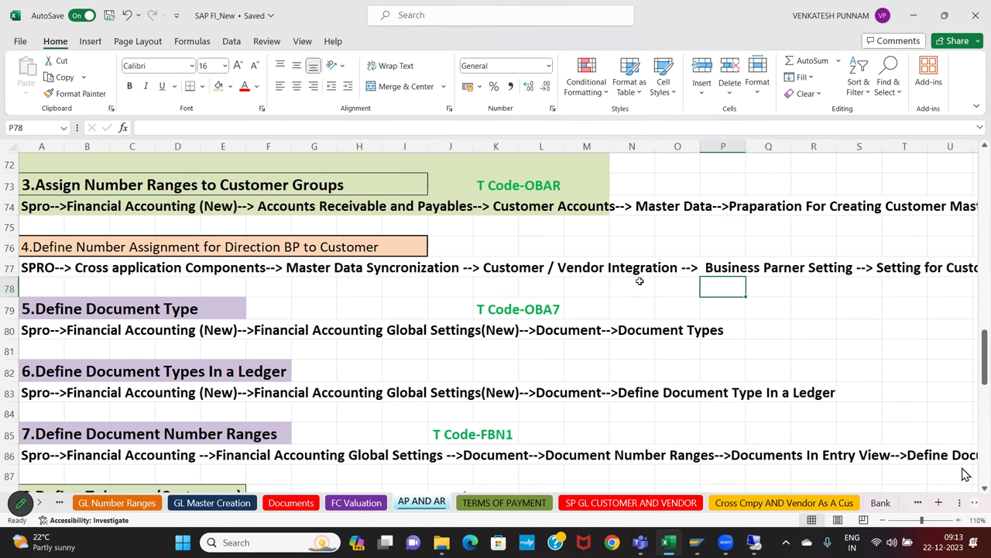
key(Right)
key(Right)
key(Right)
key(Right)
key(Right)
key(Right)
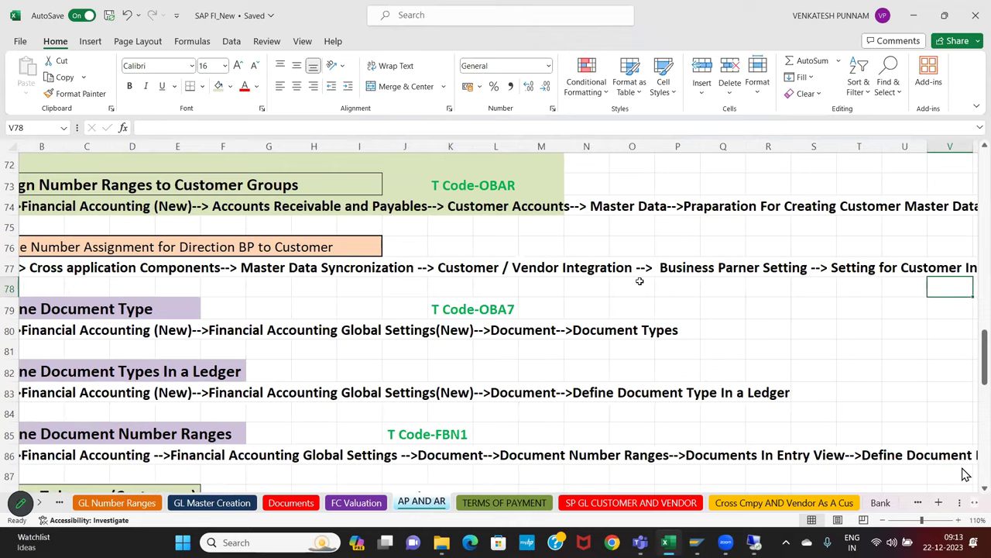
key(Right)
key(Right)
key(Right)
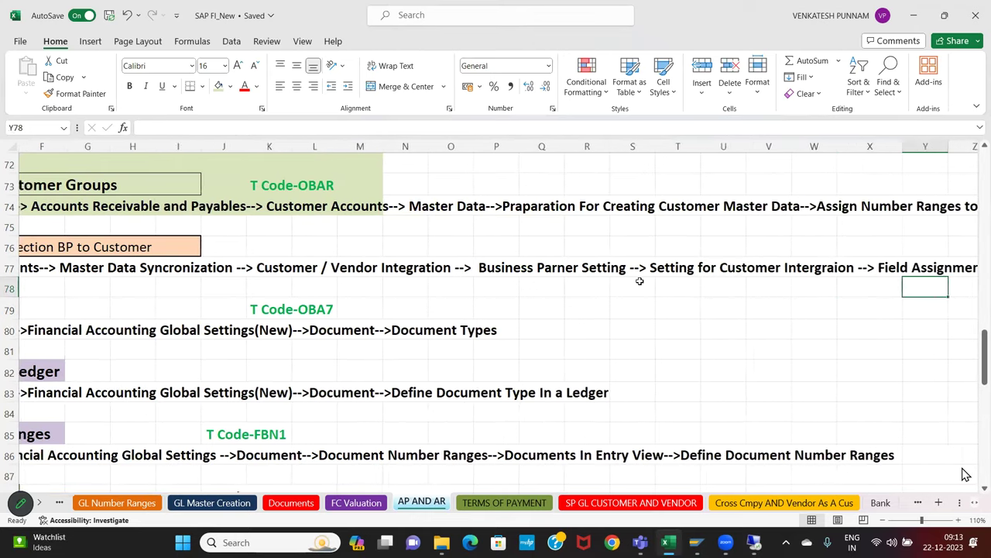
key(Right)
key(Right)
key(Right)
key(Right)
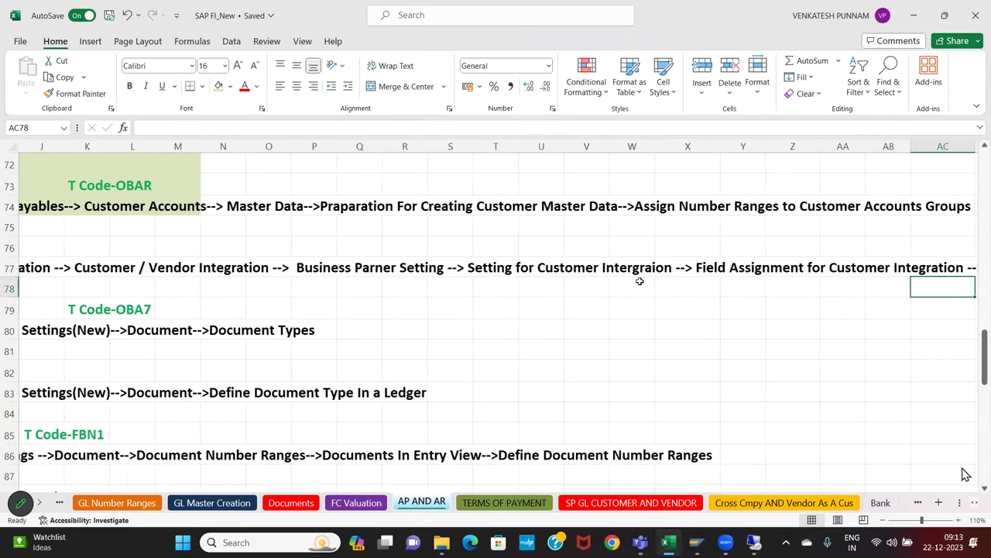
key(Right)
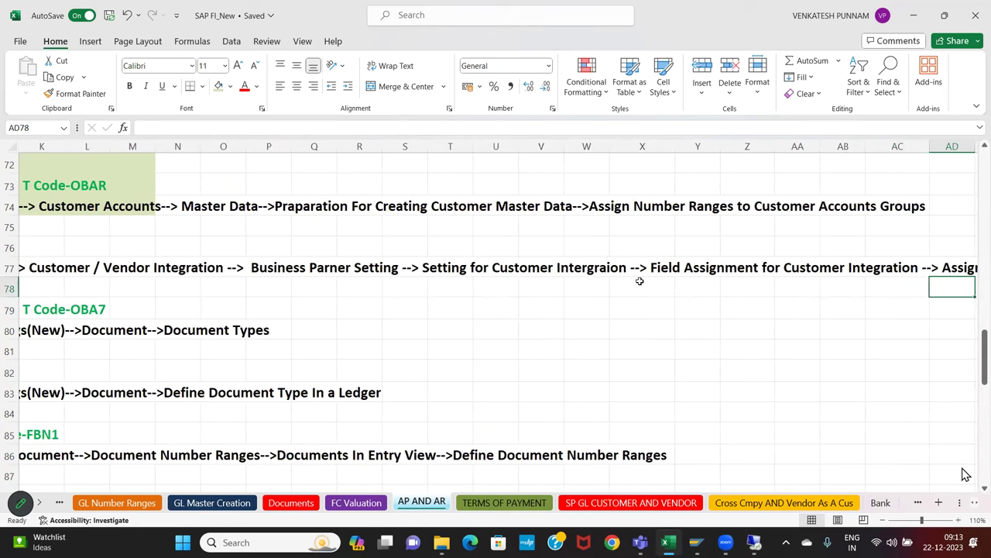
key(Right)
key(Right)
key(Right)
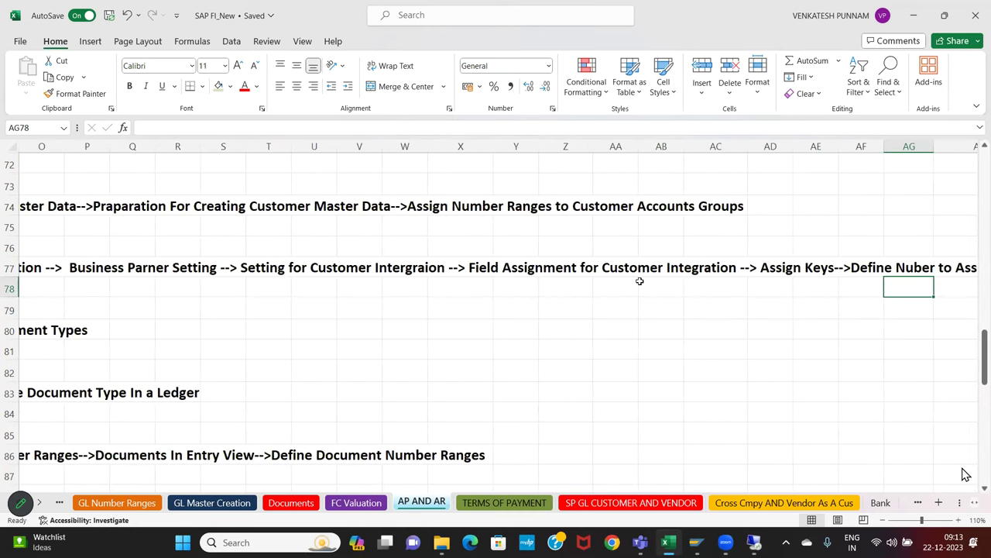
key(Right)
key(Right)
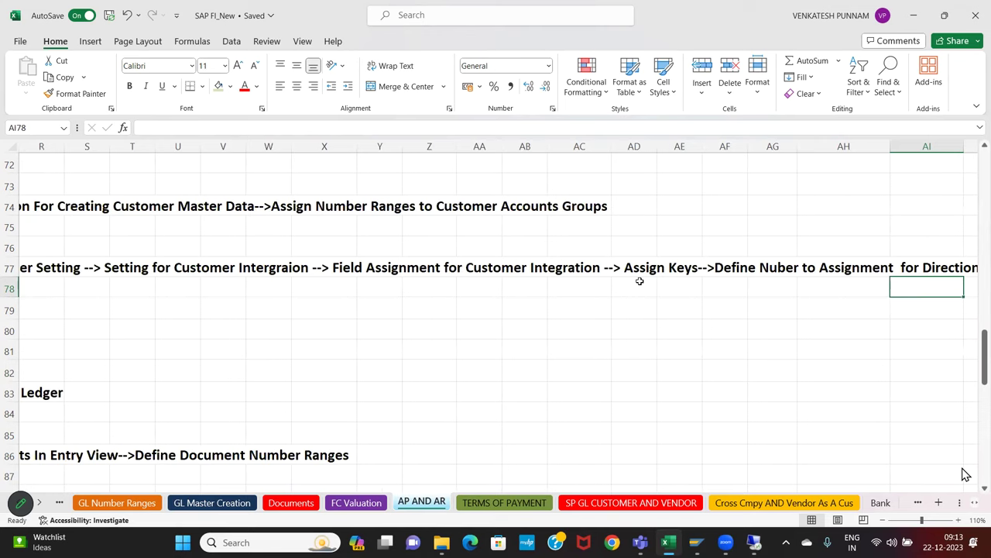
key(Right)
key(Right)
key(Right)
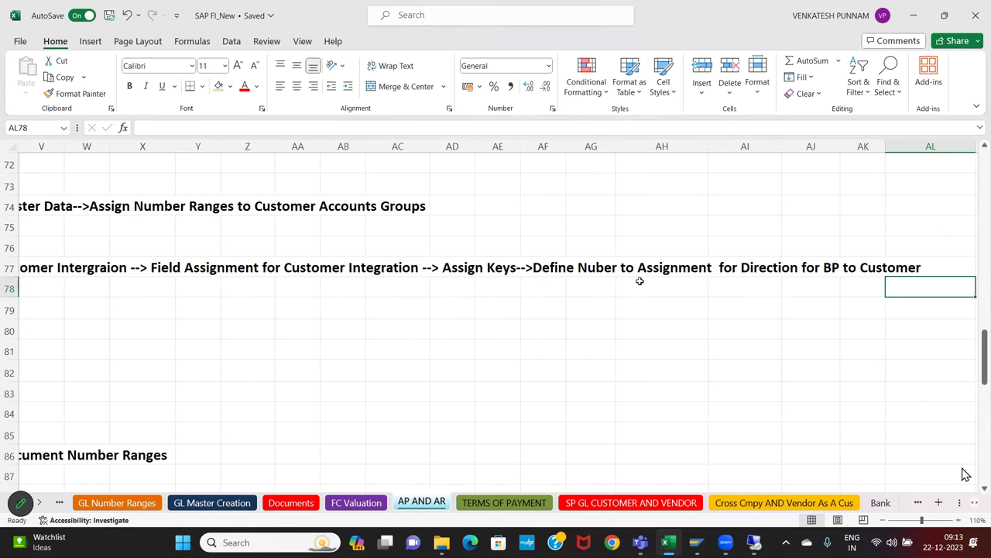
key(Left)
key(Left)
key(Left)
key(Left)
key(Left)
key(Left)
key(Left)
key(Left)
key(Left)
key(Left)
key(Left)
key(Left)
key(Left)
key(Left)
key(Left)
key(Left)
key(Left)
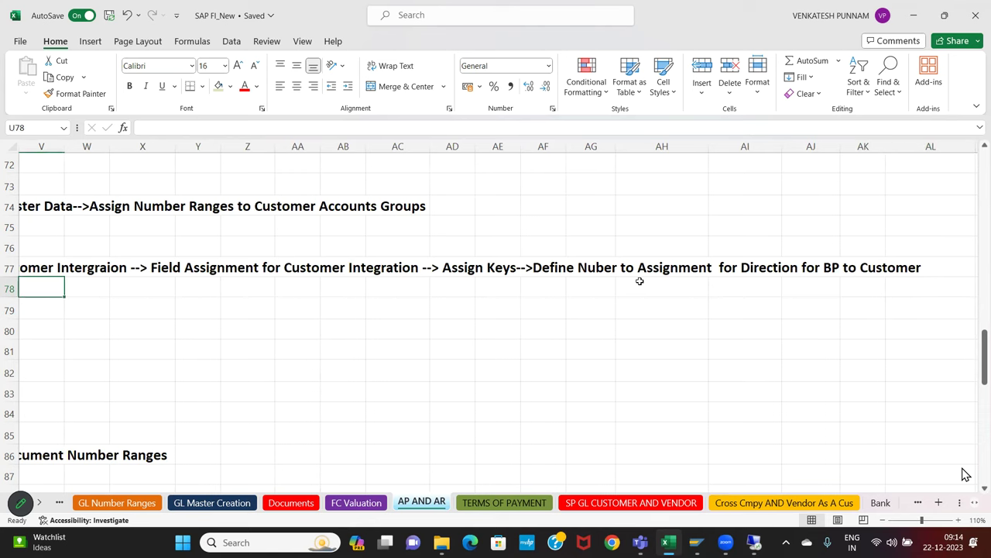
key(Home)
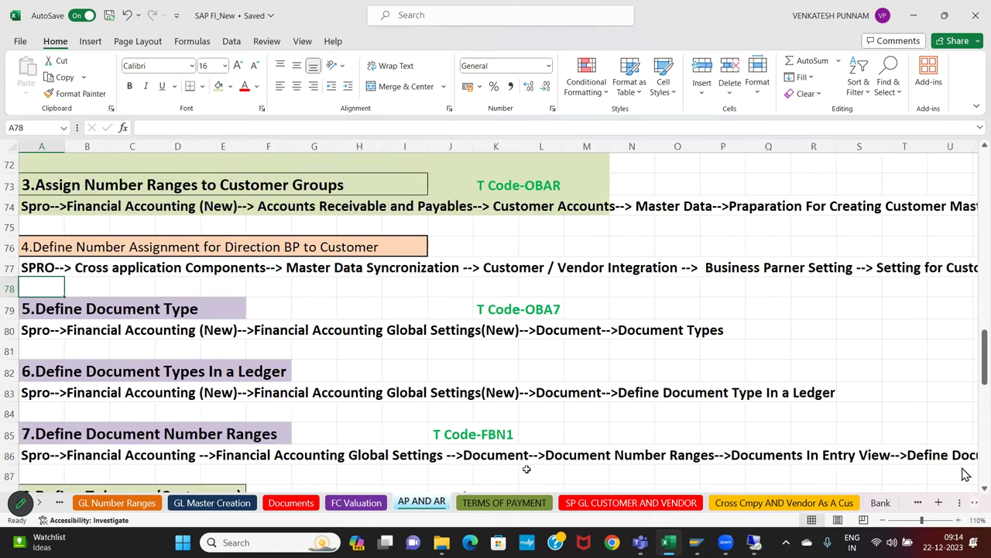
- Switch to the SAP remote session and open the SAP Reference IMG with transaction SPRO
click(753, 545)
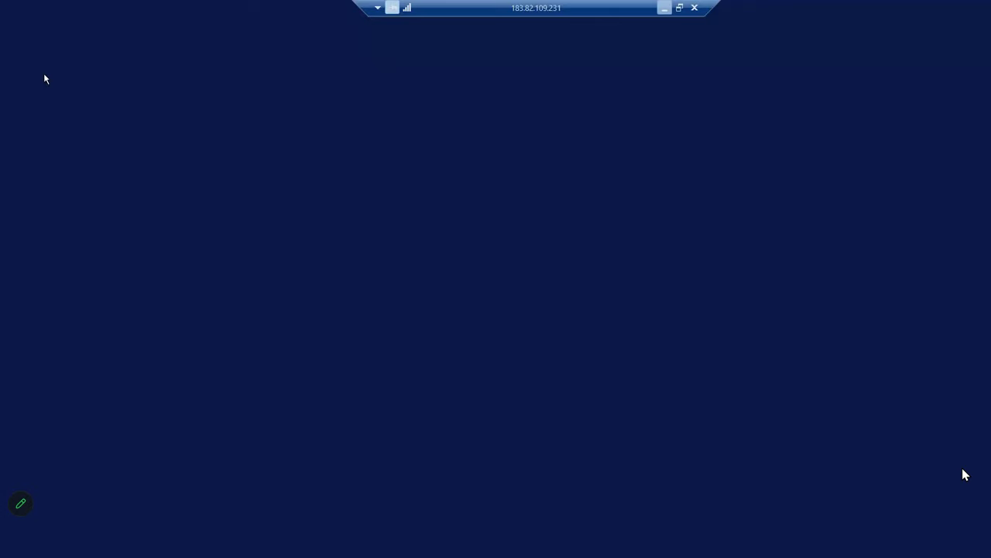
text(SPRO)
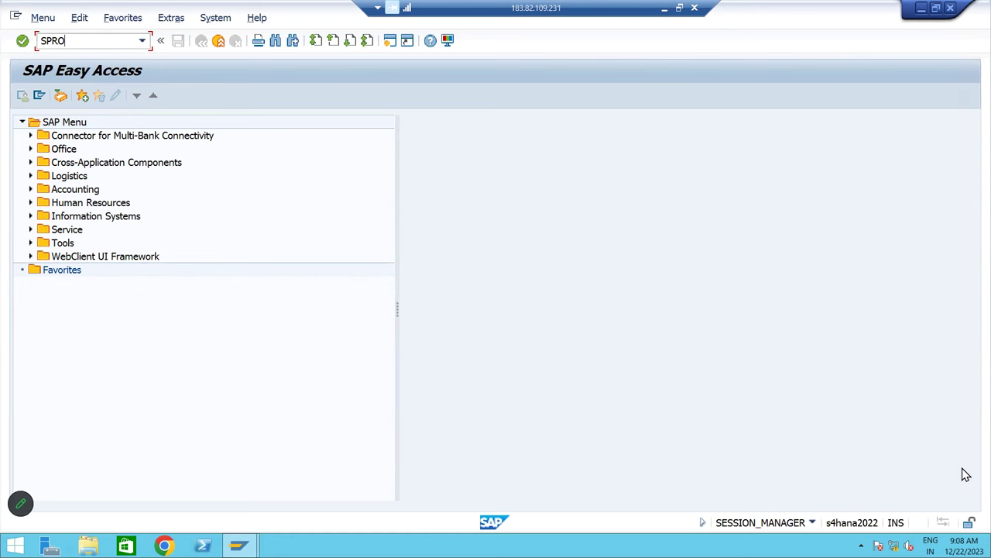
key(Return)
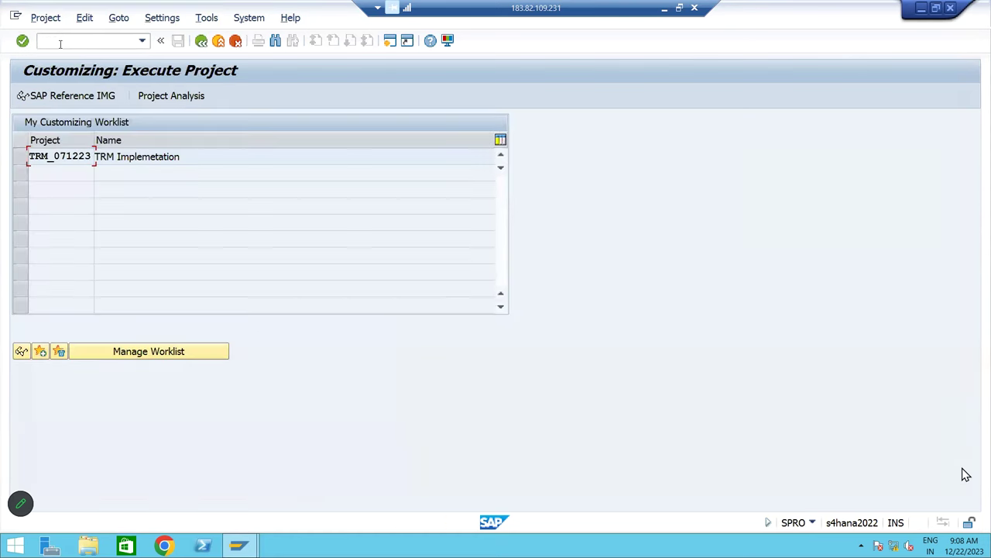
click(70, 101)
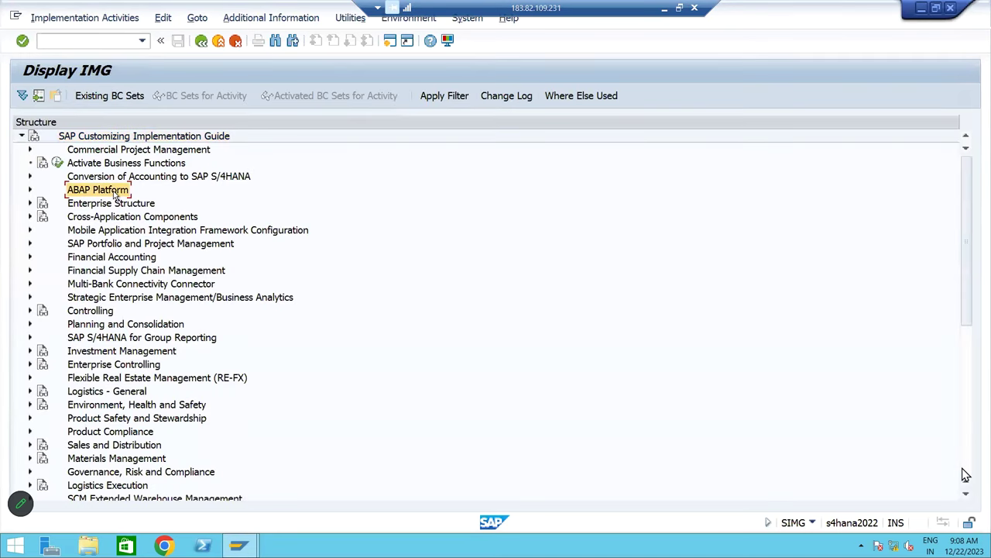
- Expand Cross-Application Components in the IMG and, within it, Master Data Synchronization
key(Down)
key(Down)
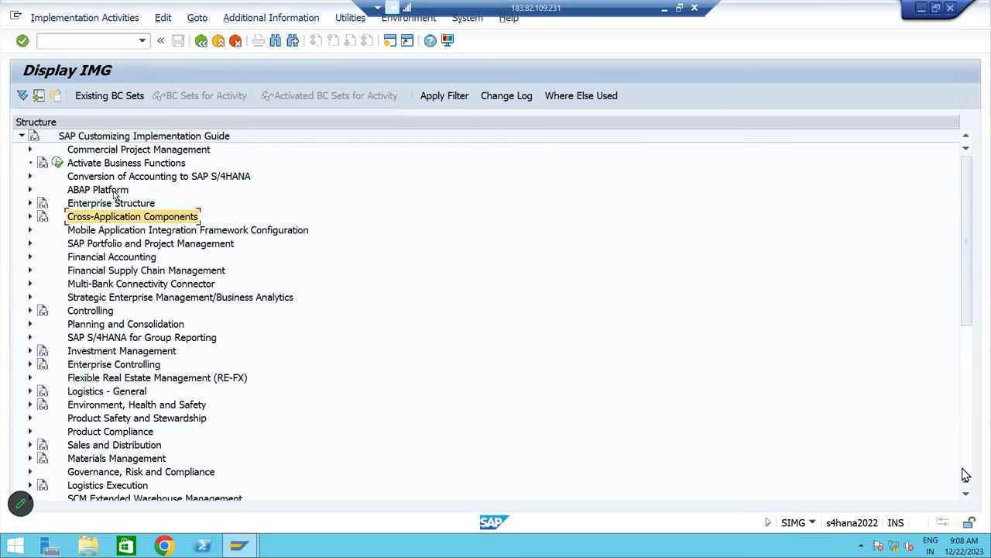
key(Right)
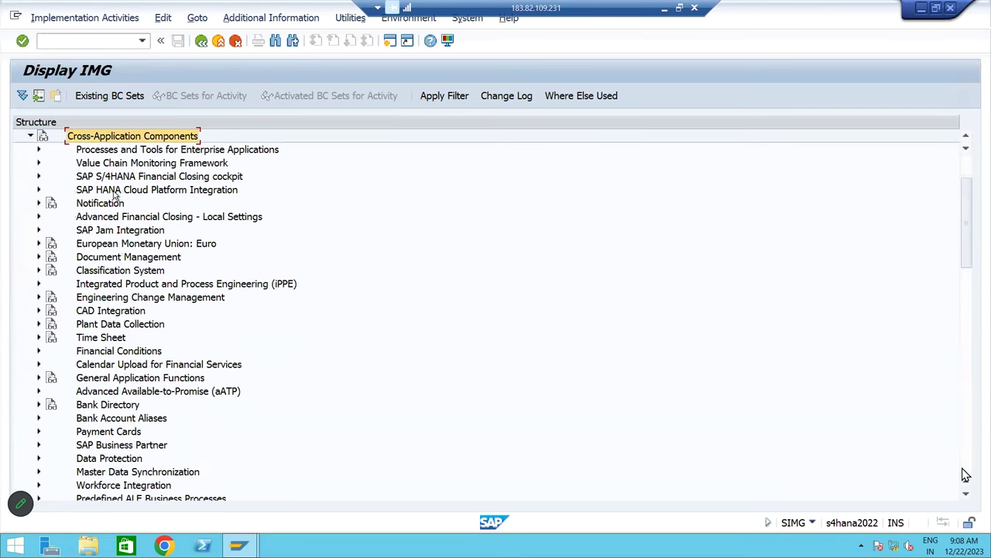
key(Down)
key(Down)
key(Down)
key(Down)
key(Down)
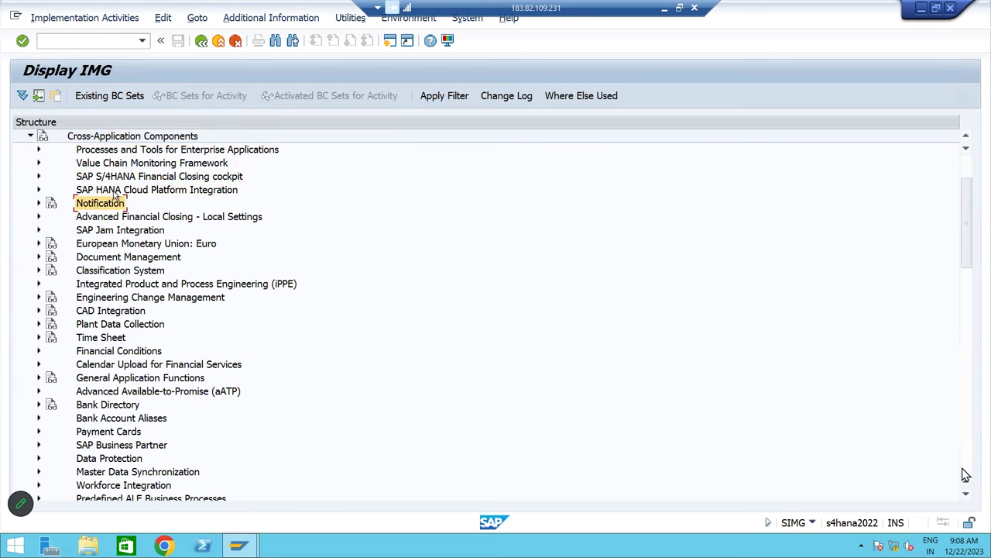
key(Down)
key(Down)
key(Down)
key(Down)
key(Down)
key(Down)
key(Down)
key(Down)
key(Down)
key(Down)
key(Down)
key(Down)
key(Down)
key(Down)
key(Down)
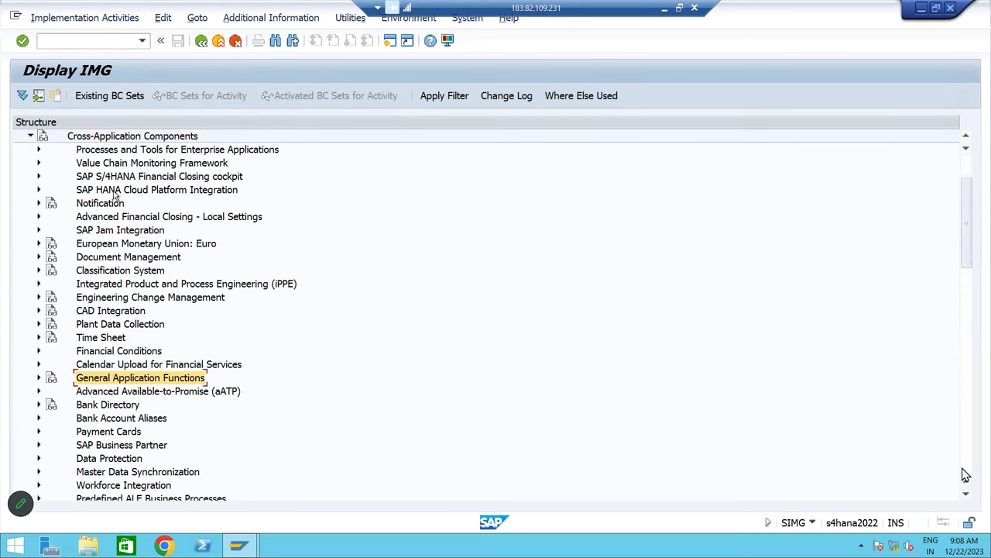
key(Down)
key(Down)
key(Down)
key(Down)
key(Down)
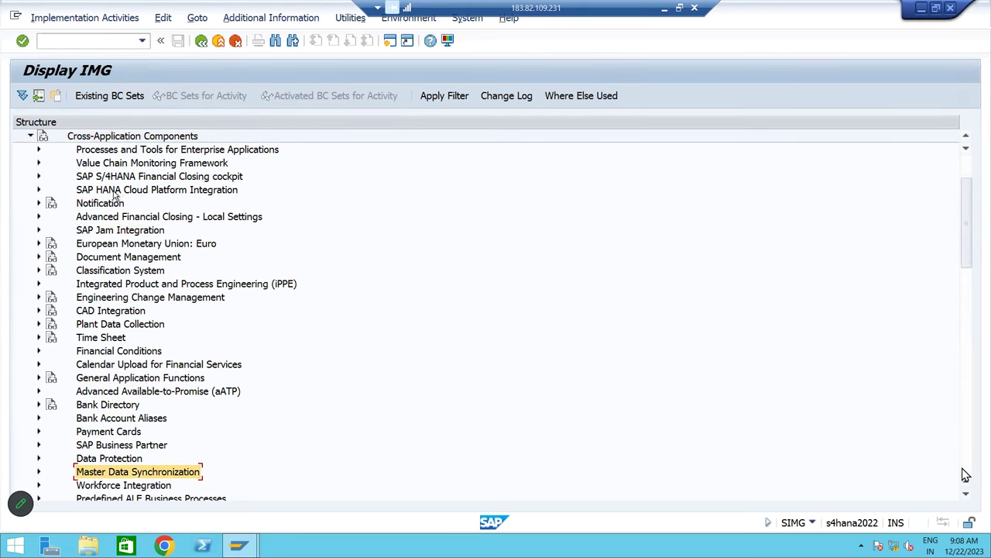
key(Right)
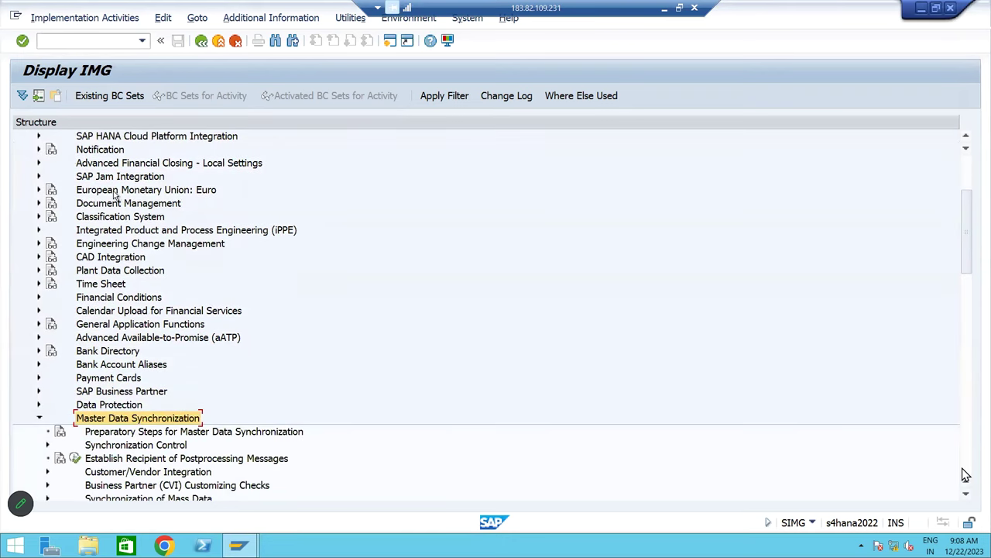
- Expand the Customer/Vendor Integration node under Master Data Synchronization
key(Down)
key(Down)
key(Down)
key(Down)
key(Down)
key(Down)
key(Down)
key(Down)
key(Down)
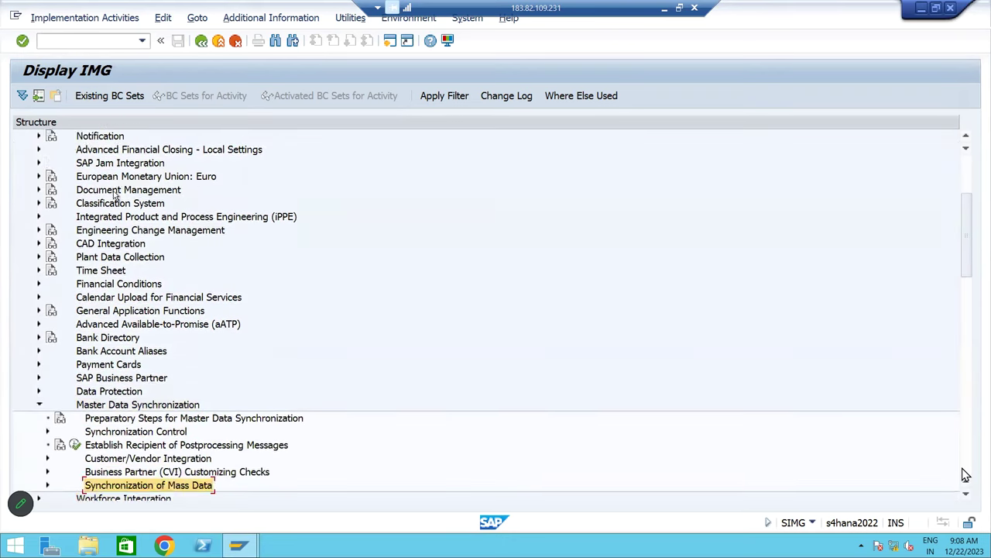
key(Up)
key(Up)
key(Up)
key(Up)
key(Up)
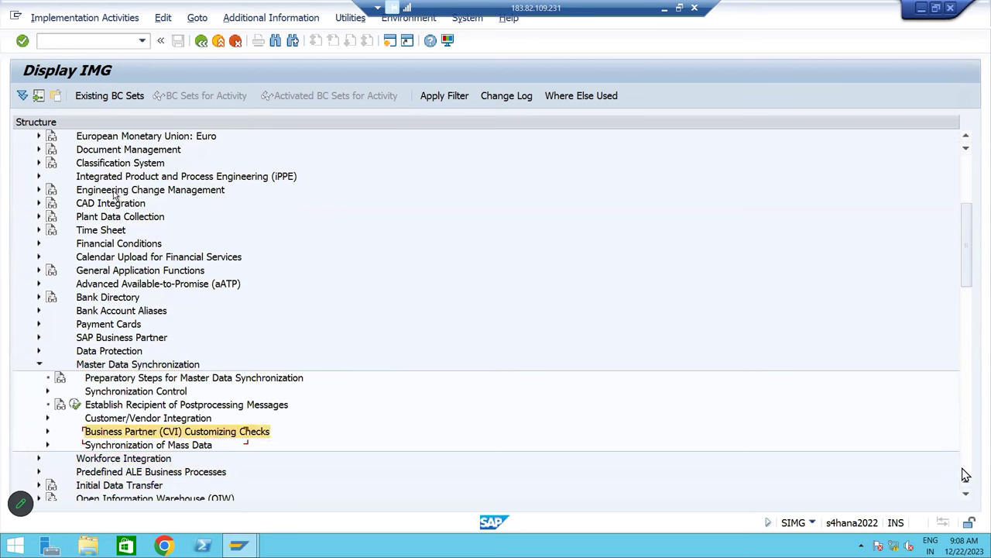
key(Right)
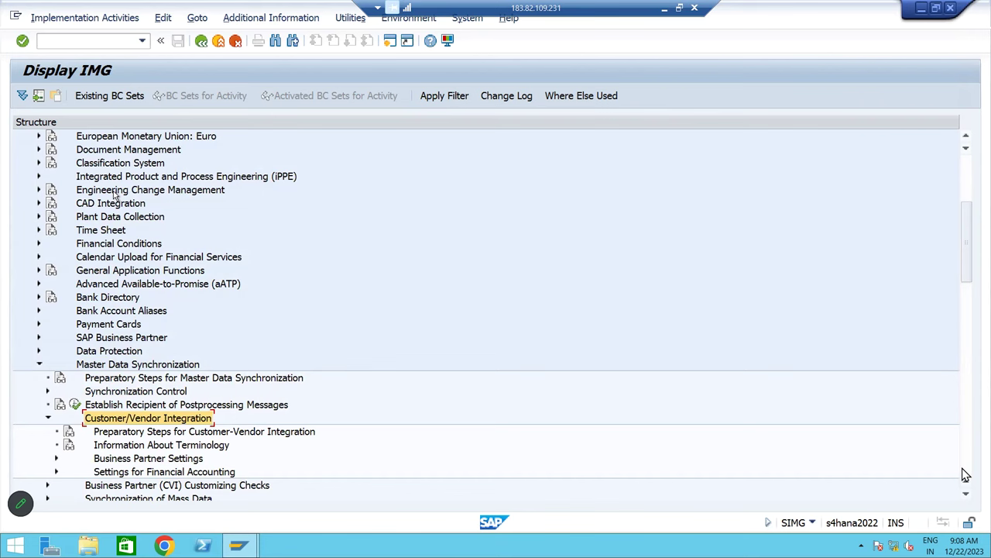
- Expand Business Partner Settings under Customer/Vendor Integration and, within it, Settings for Customer Integration
key(Down)
key(Down)
key(Down)
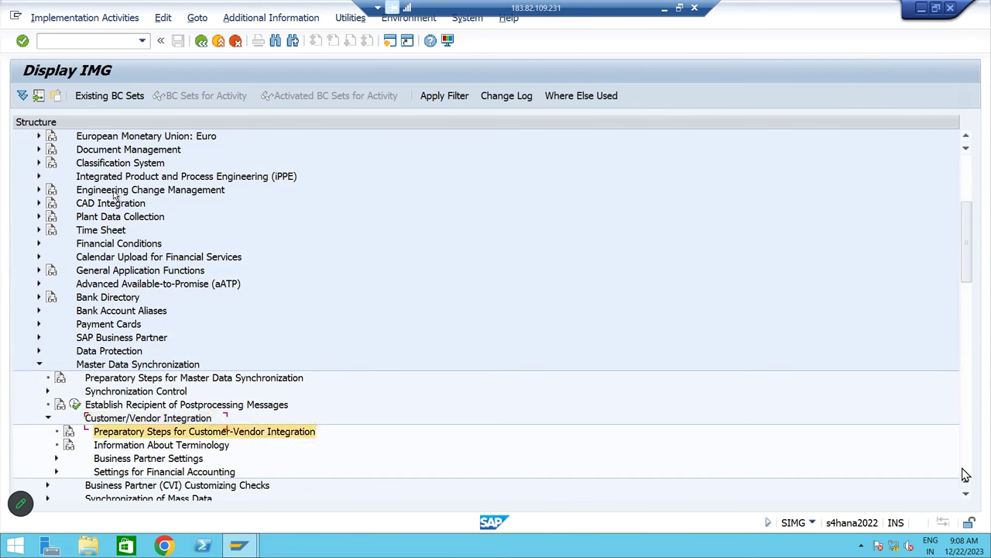
key(Right)
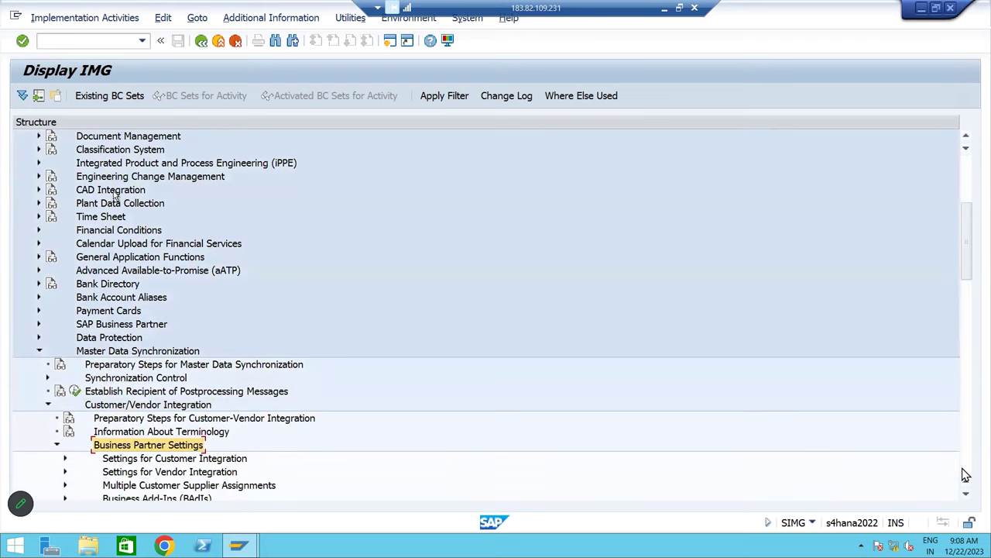
key(Down)
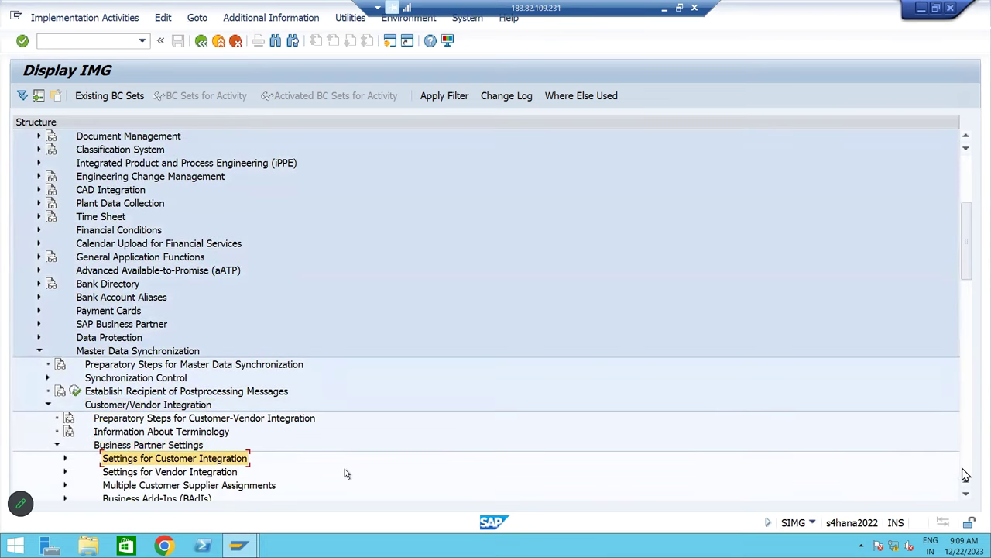
click(128, 474)
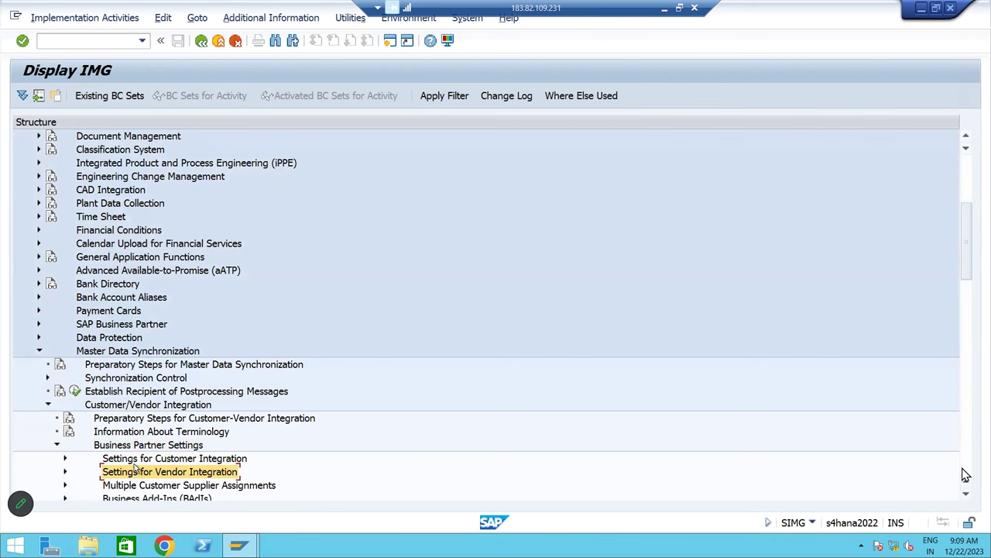
click(135, 463)
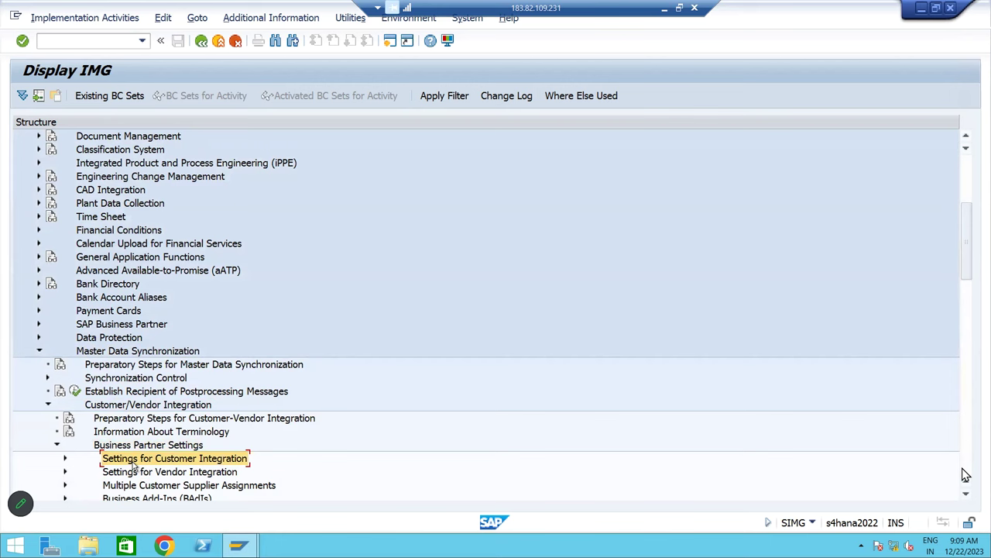
click(65, 457)
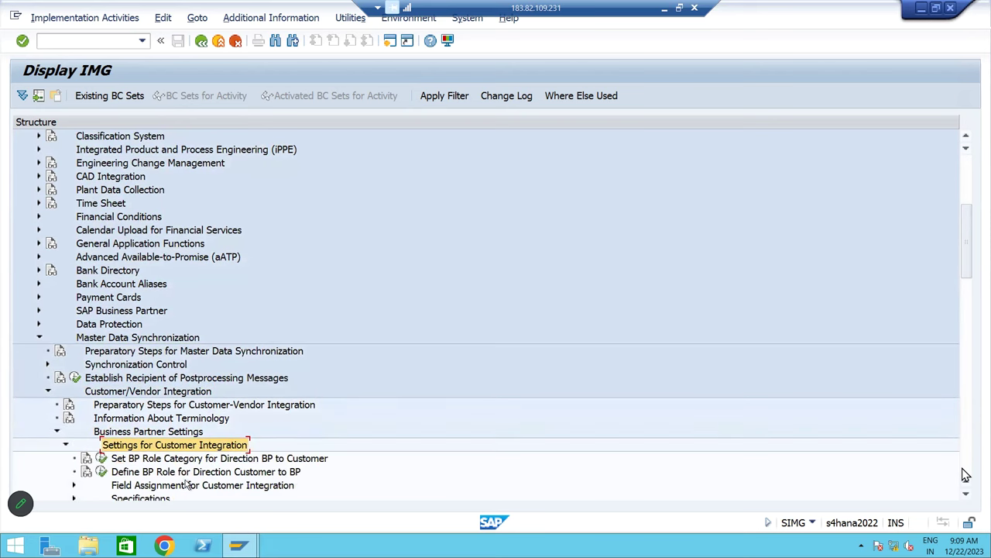
- Expand Field Assignment for Customer Integration in the IMG and, within it, Assign Keys
scroll(186, 487, down, 1)
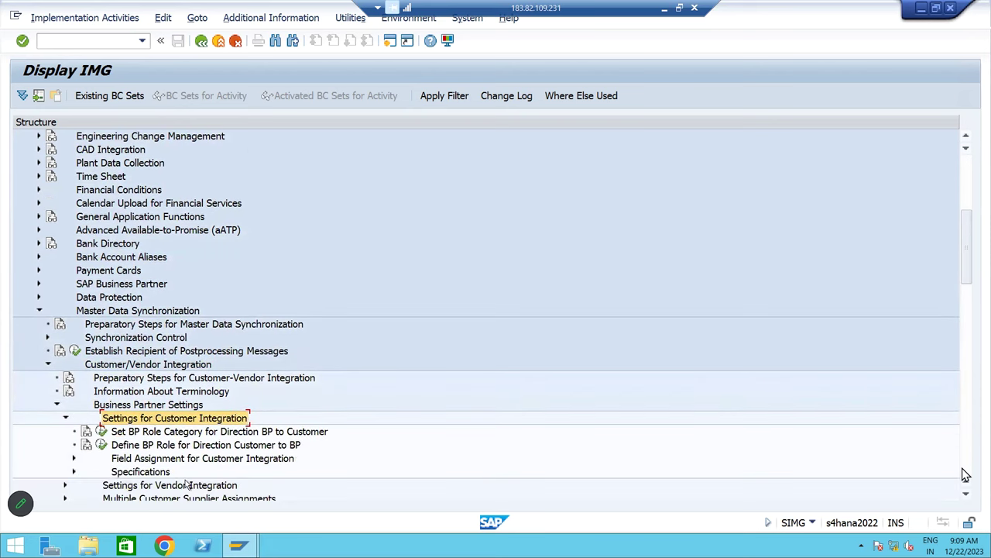
click(132, 462)
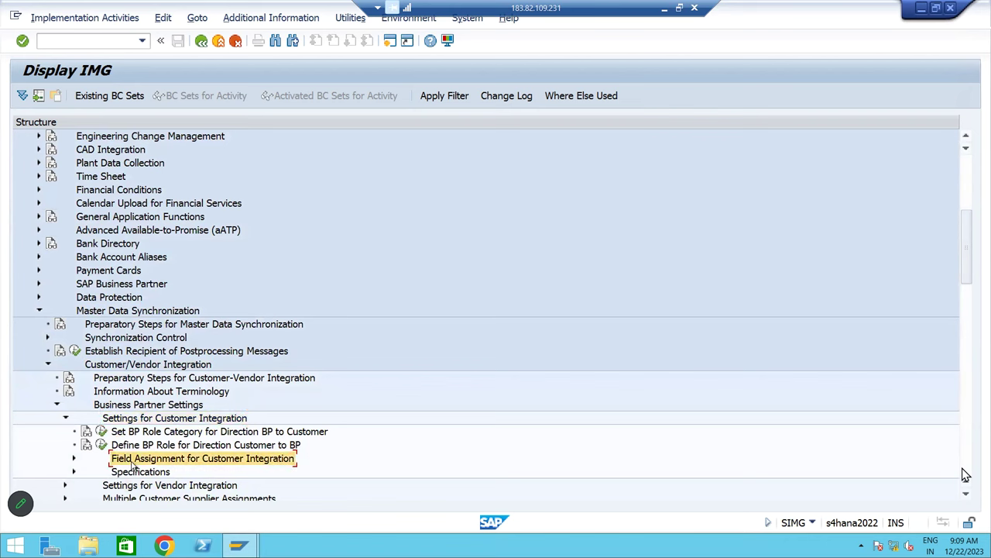
click(74, 458)
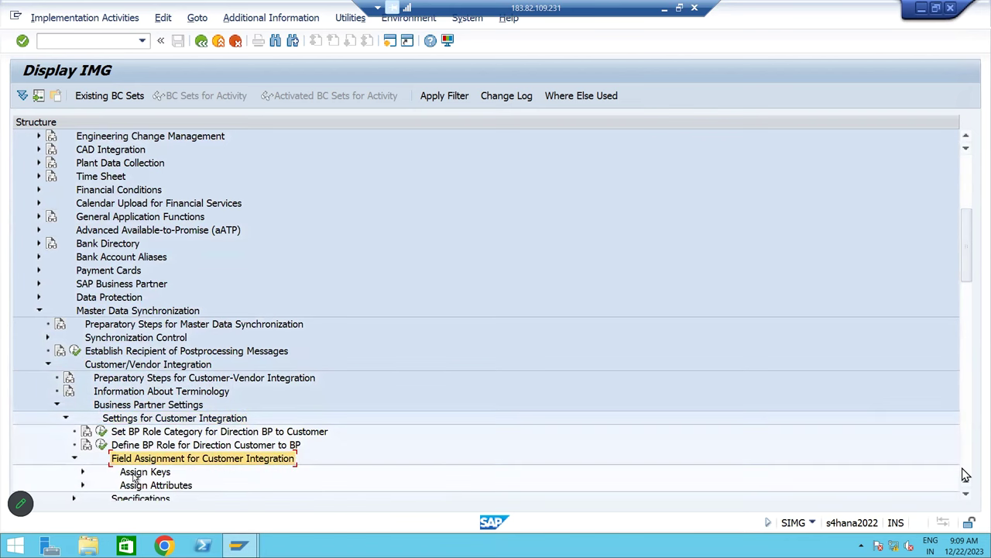
click(140, 474)
click(82, 471)
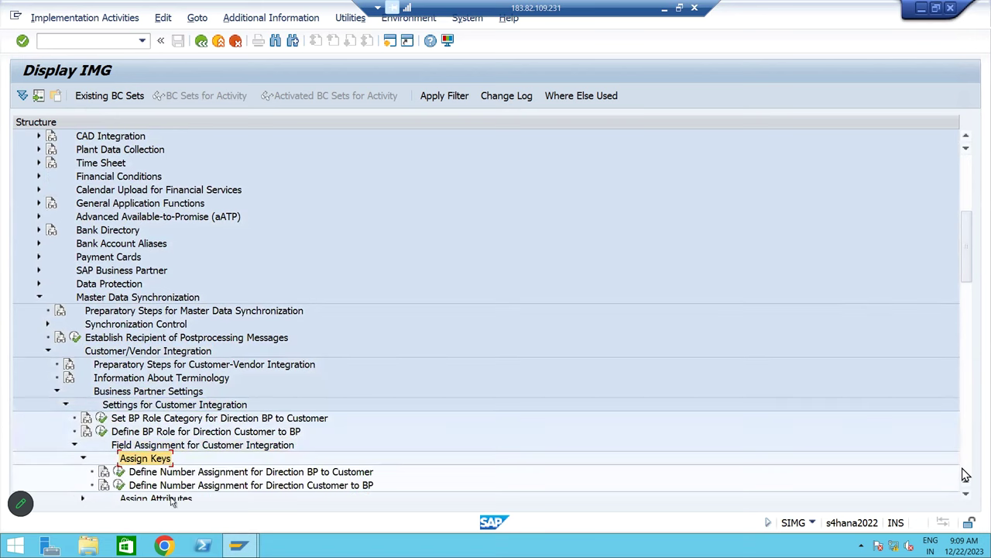
- Open the activity Define Number Assignment for Direction BP to Customer and position its list at grouping BP
click(166, 472)
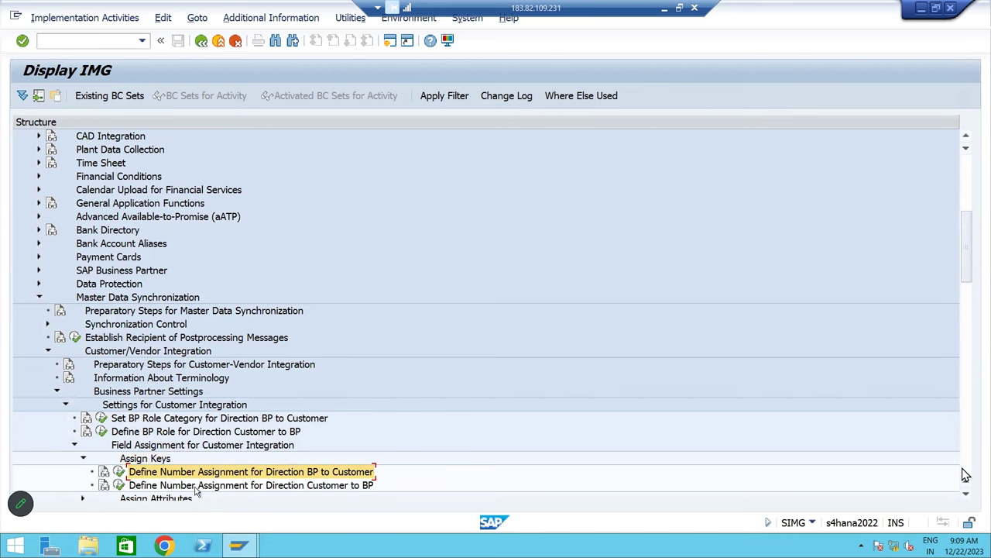
click(118, 473)
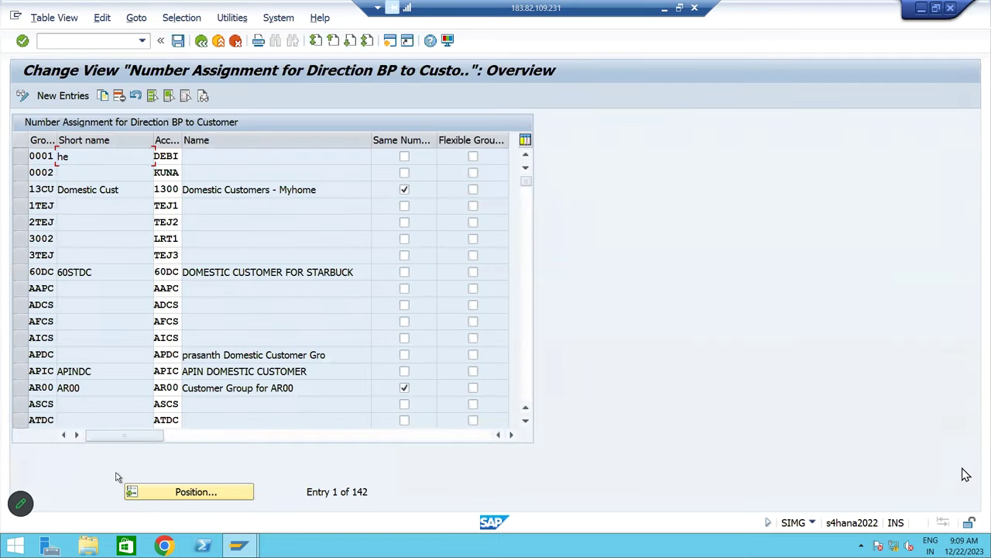
click(204, 494)
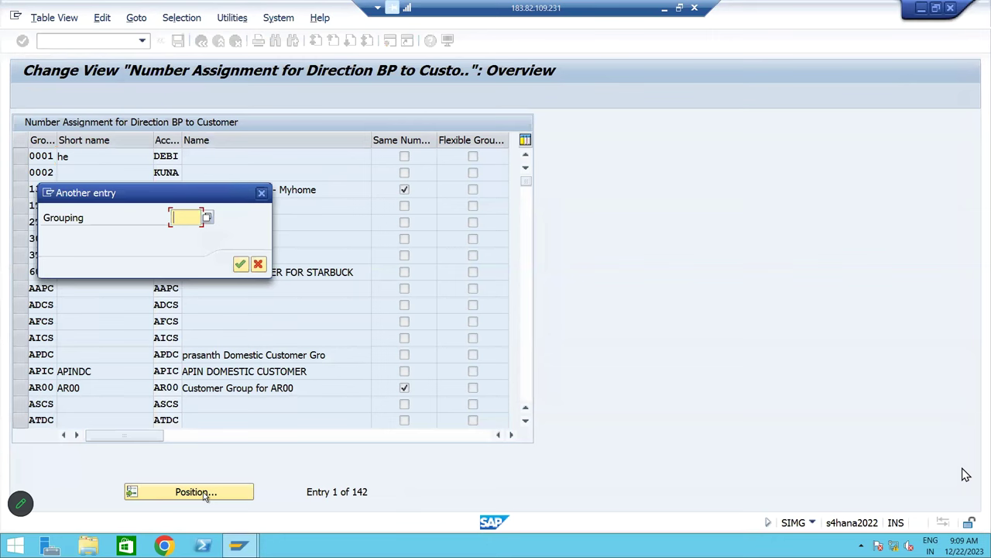
text(BP)
key(Return)
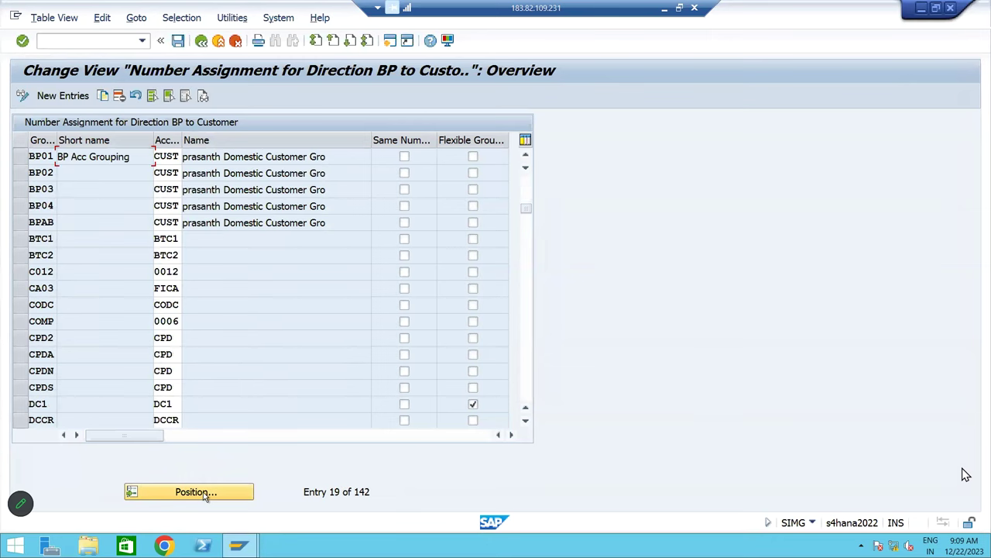
scroll(113, 348, up, 2)
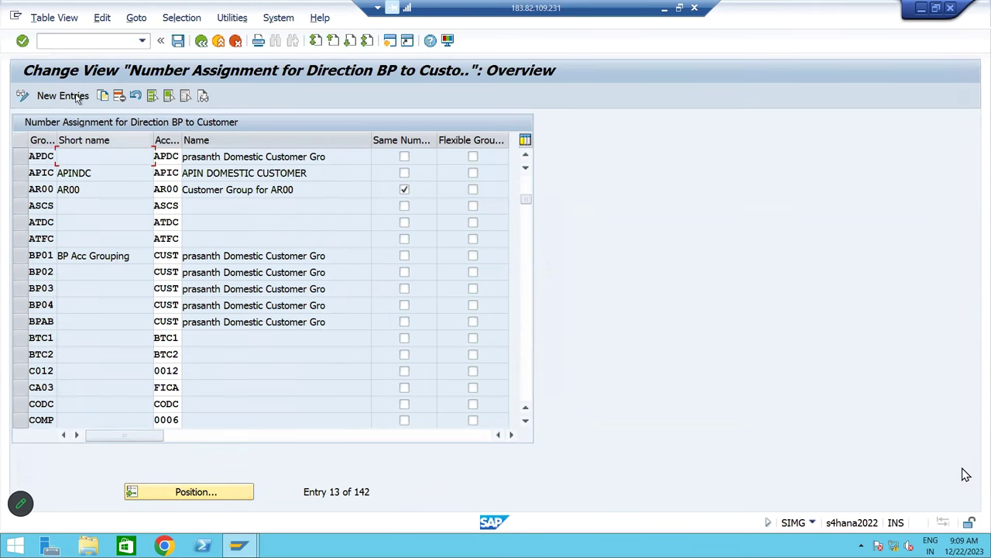
- Start new entries for the number assignment and widen the Grouping and Account group columns
click(78, 97)
drag(58, 141, 113, 142)
drag(238, 140, 269, 140)
- Assign grouping BMBD to customer account group BMDC in the first row
text(BM)
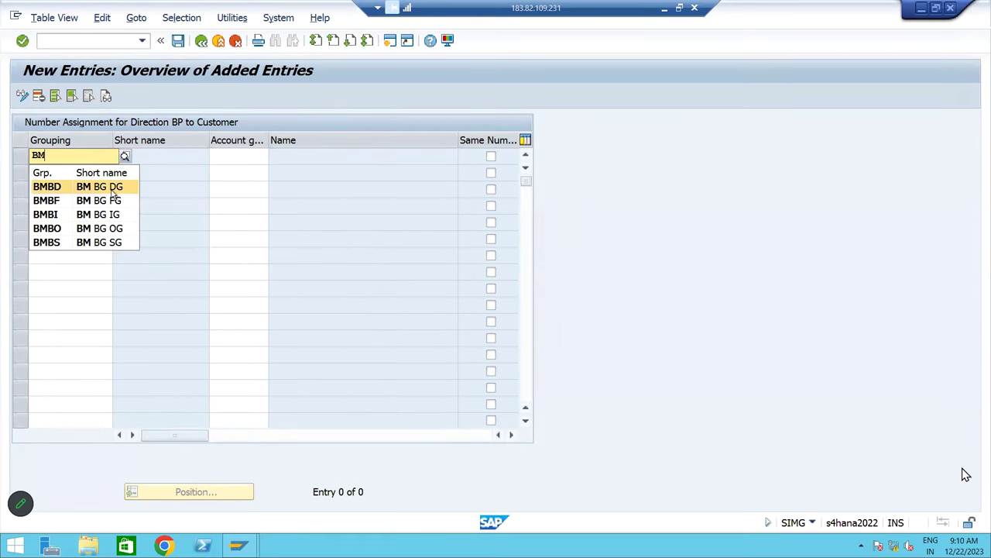
click(112, 192)
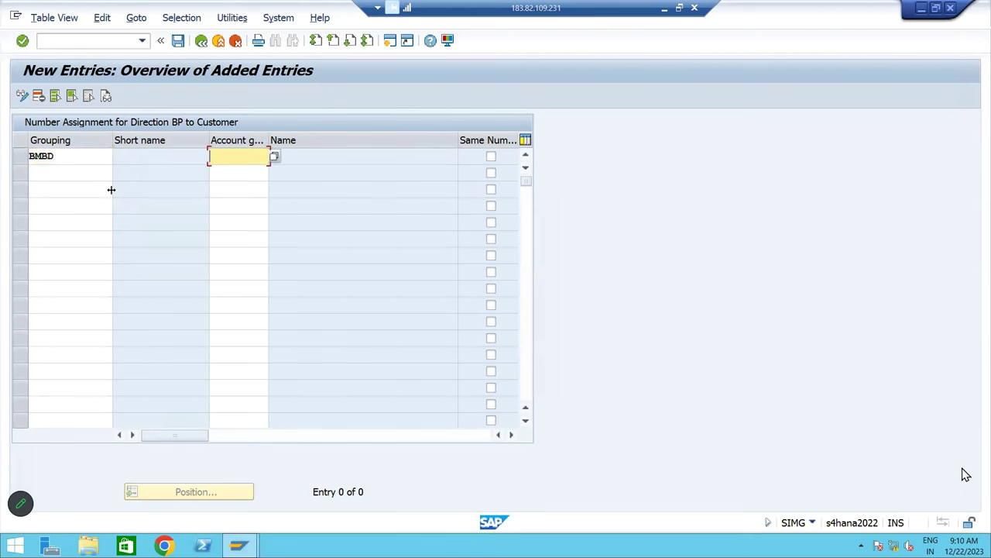
text(BMDC)
key(Return)
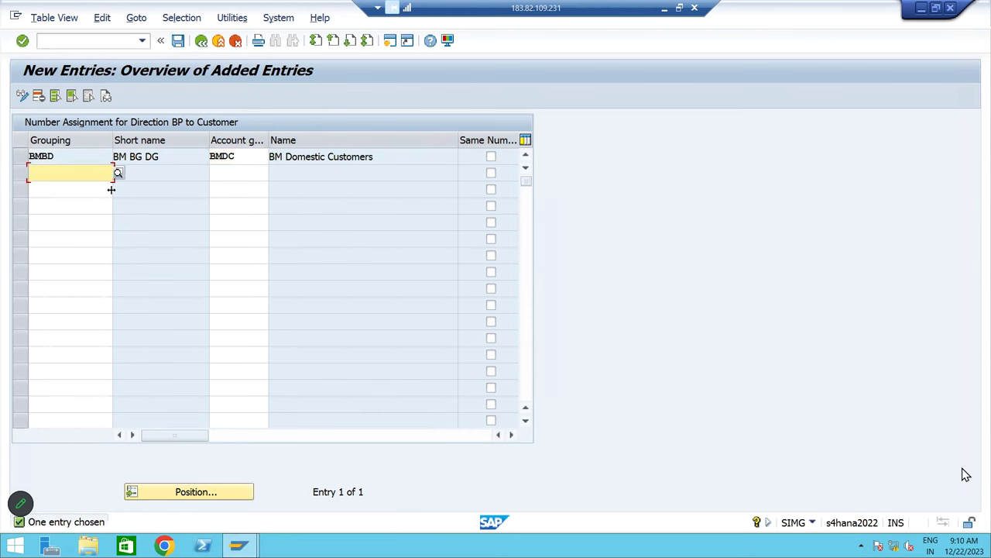
- Enter grouping BMBF in the second row and start its account group with BM
text(BM)
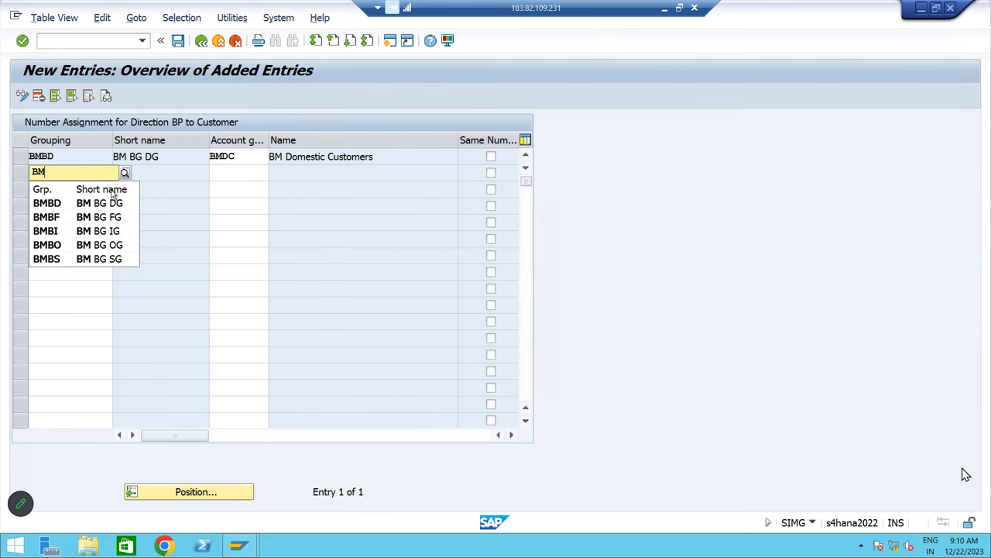
click(106, 219)
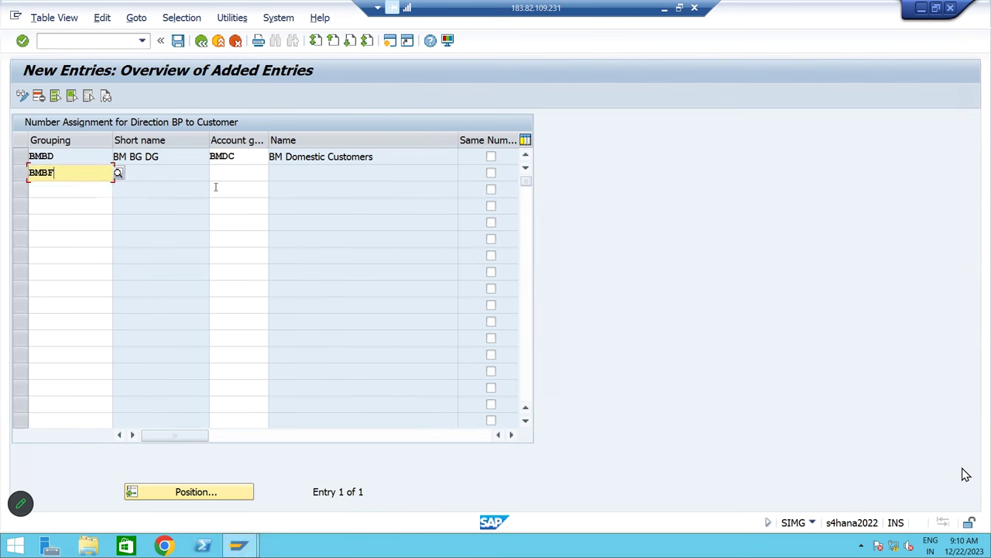
click(233, 167)
text(BM)
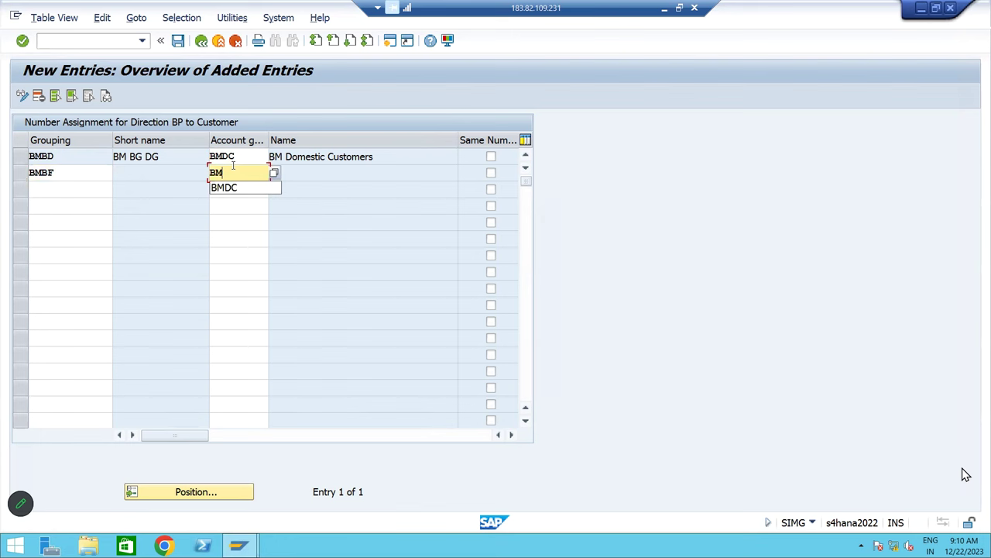
- Assign account group BMFC to grouping BMBF and account group BMIC to grouping BMBI in the new entries
text(FC)
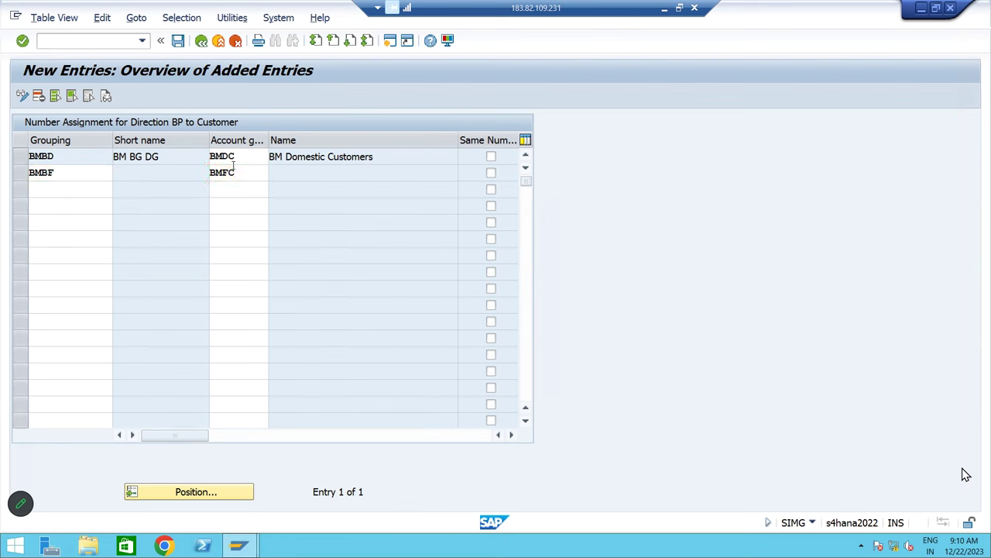
key(Return)
text(BM)
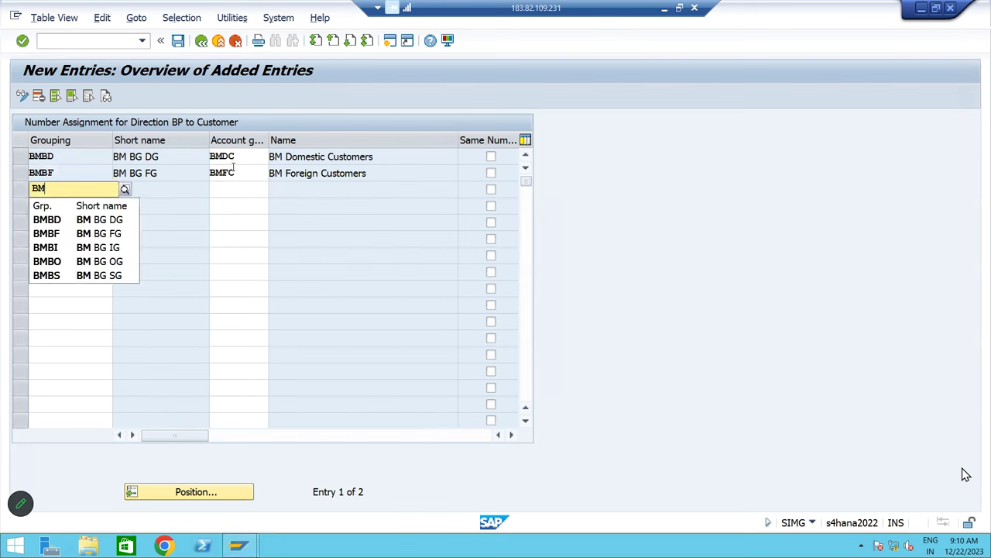
click(58, 247)
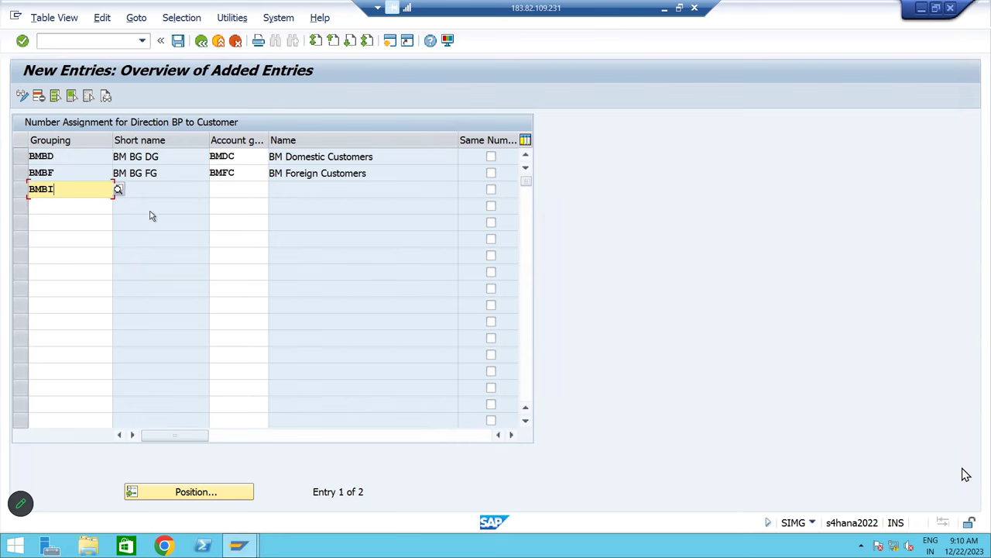
click(215, 188)
text(BM)
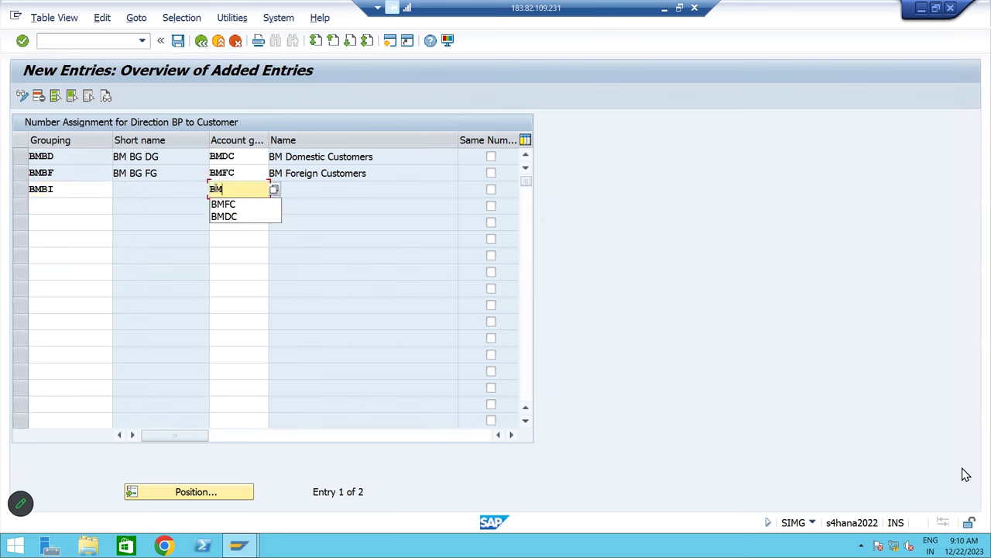
text(IC)
key(Return)
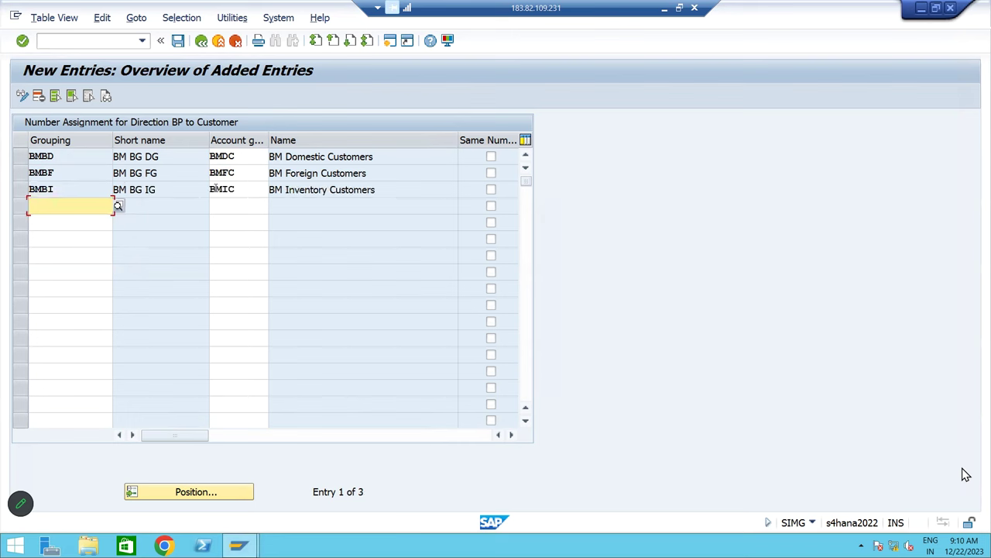
- Add a new entry that assigns account group BMSC to grouping BMBS
text(BM)
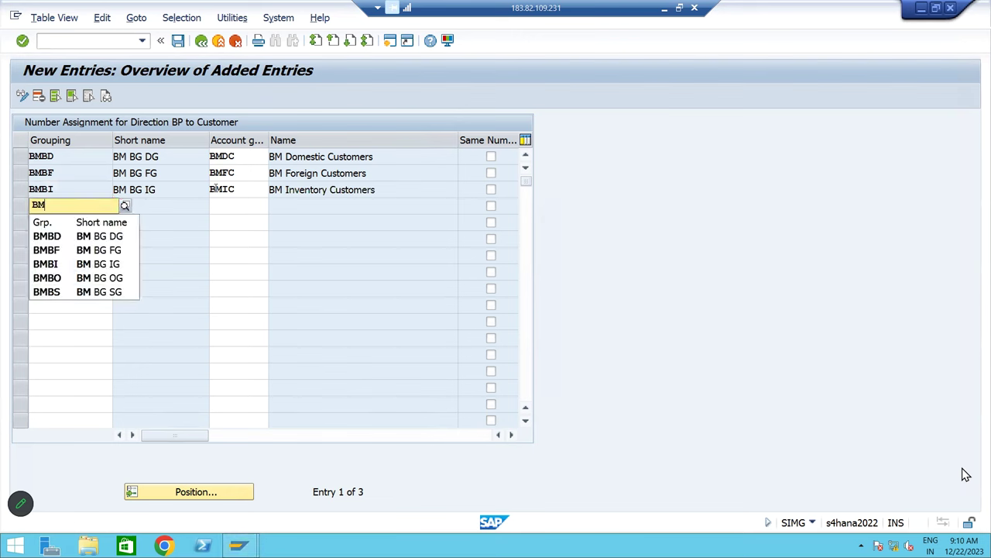
click(116, 292)
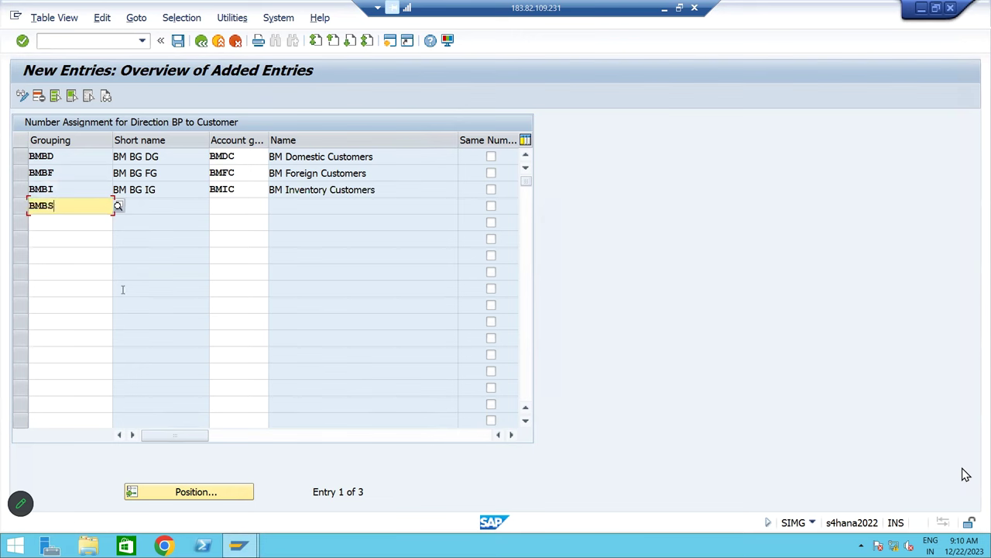
click(231, 208)
text(BM)
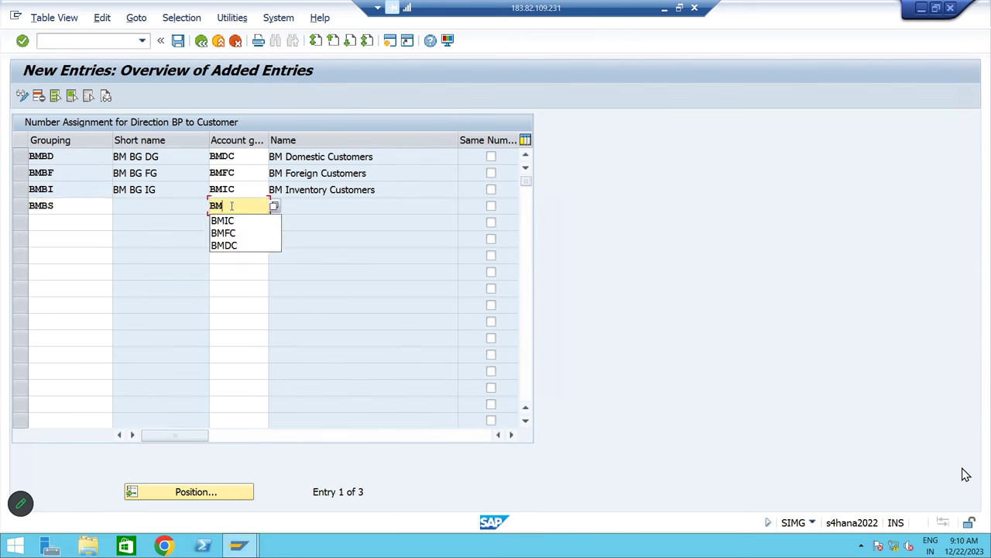
text(SC)
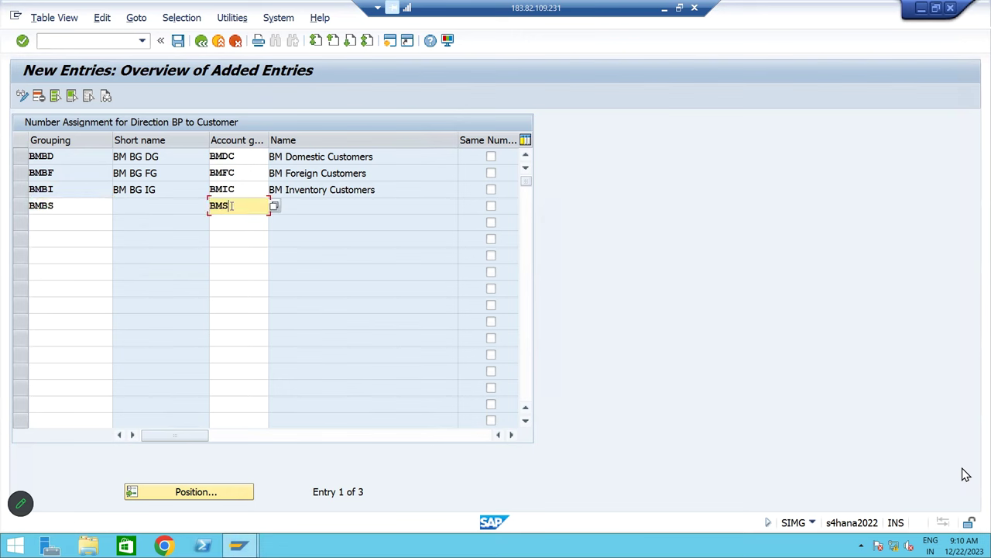
key(Return)
- Add a new entry assigning account group BMOC to grouping BMBO, and return to the IMG structure
text(BM)
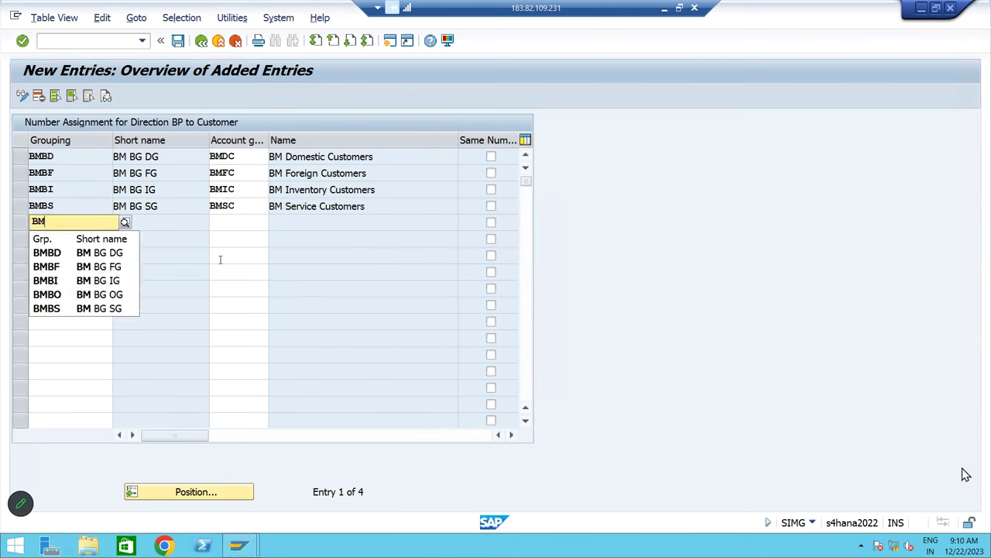
click(99, 294)
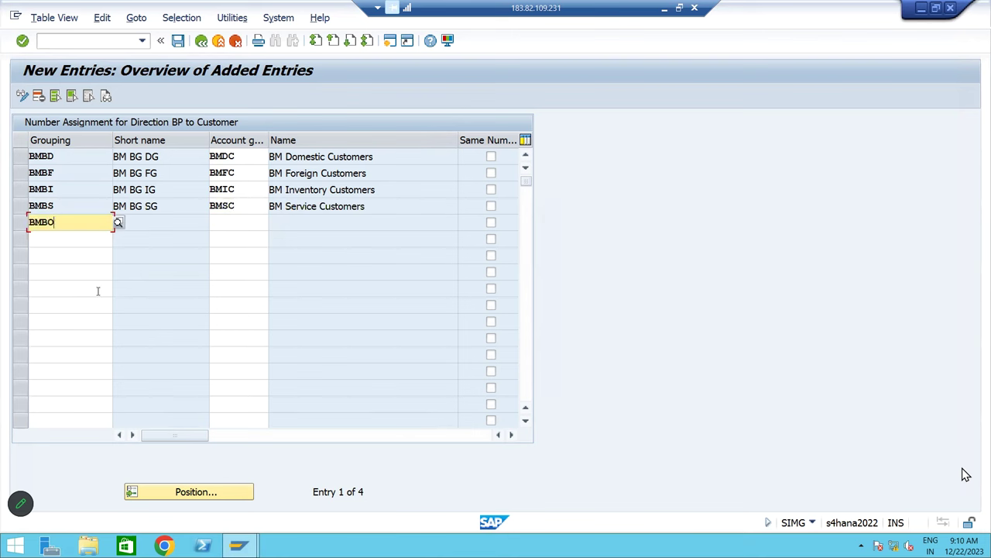
click(225, 222)
text(BM)
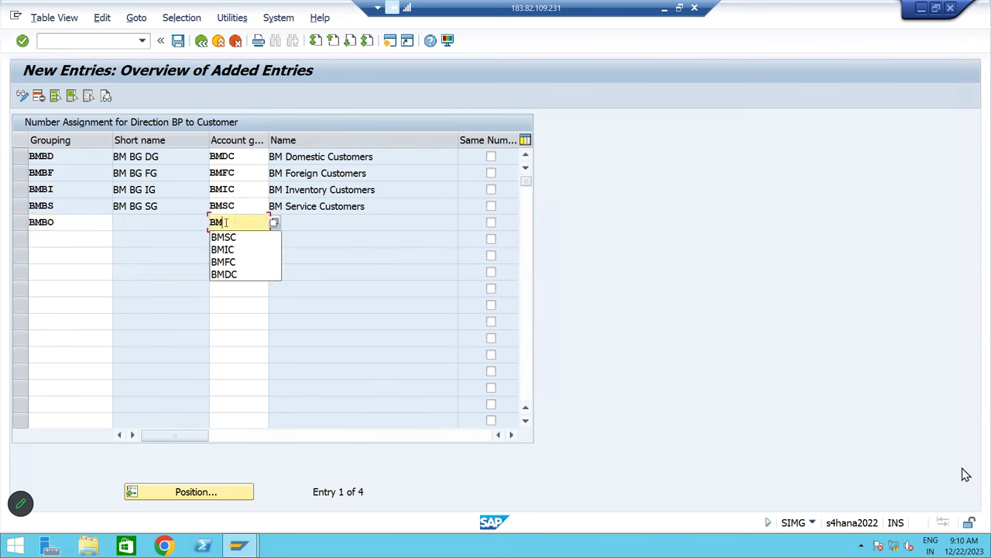
text(OC)
key(Return)
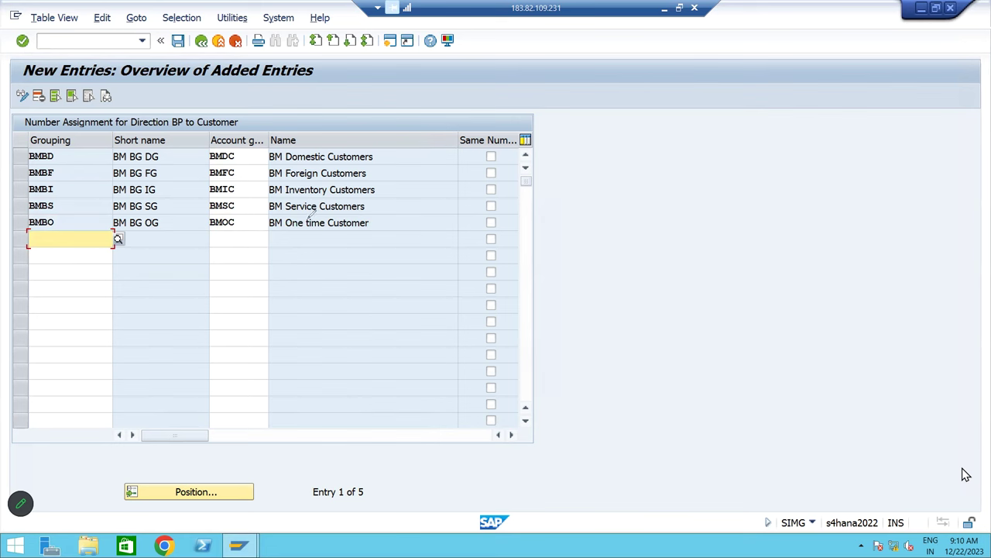
mouse_move(3, 130)
mouse_down()
mouse_move(214, 247)
mouse_move(116, 121)
mouse_up()
key(F3)
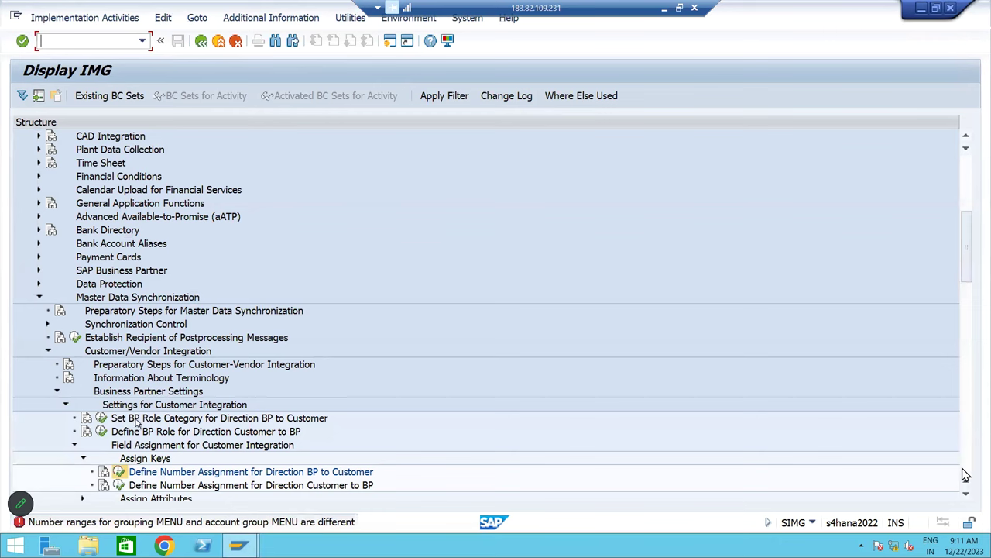
- Reopen Define Number Assignment for Direction BP to Customer and clear the same-numbers option for groupings 13CU, AR00, FOCU and GOTC
click(118, 471)
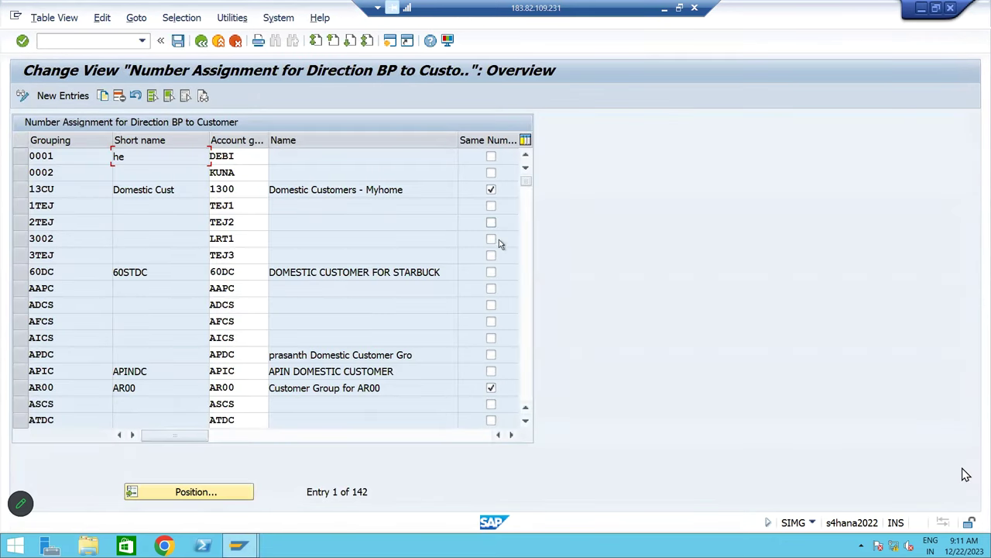
click(491, 189)
click(400, 389)
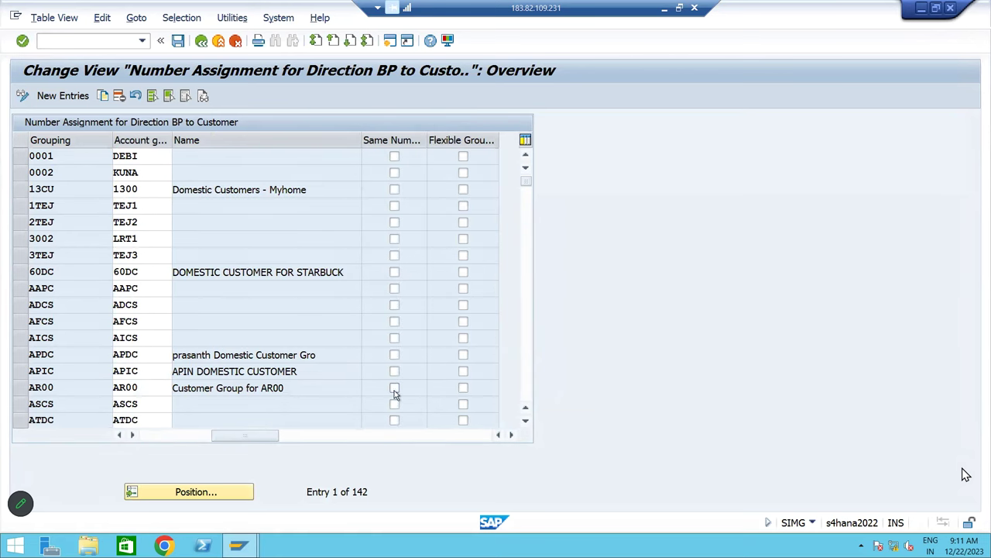
scroll(531, 428, down, 8)
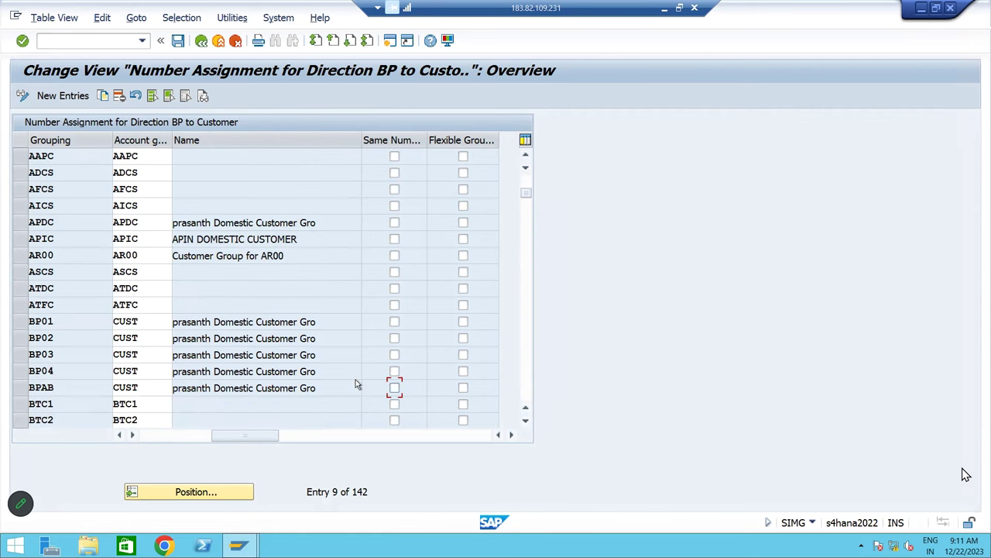
scroll(351, 384, down, 16)
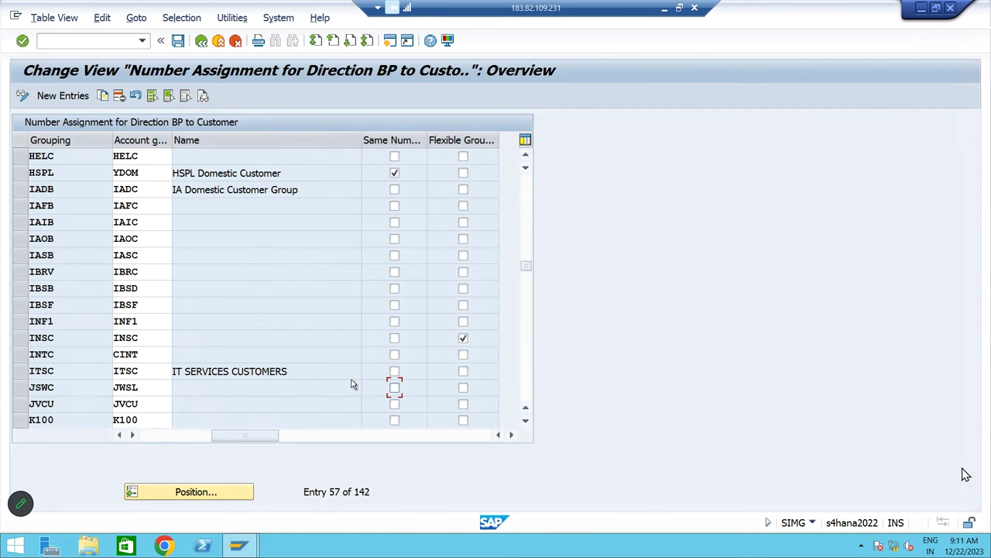
scroll(350, 384, up, 3)
click(395, 241)
click(395, 322)
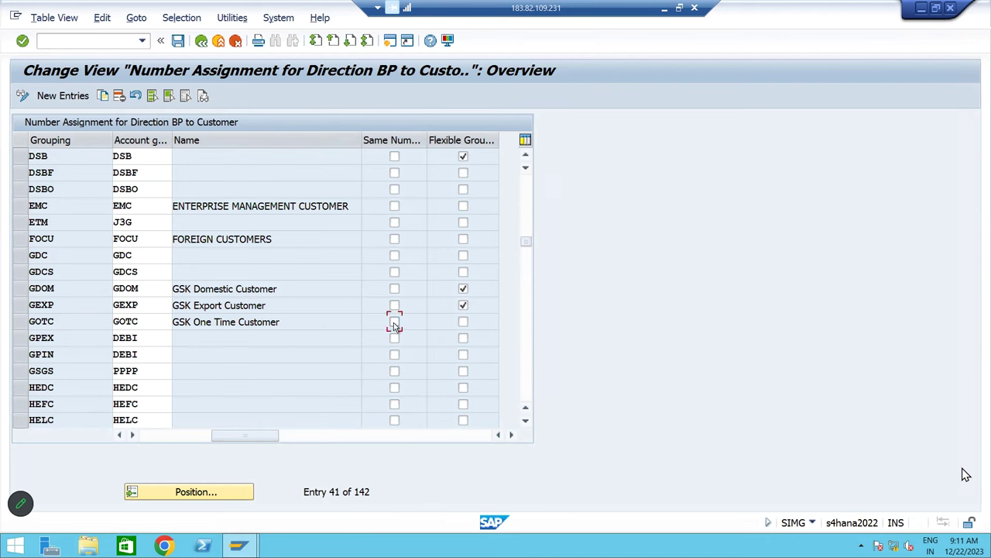
- Clear the same-numbers option for groupings MENU, HSPL, ZAD3 and ZAD9
scroll(395, 326, down, 10)
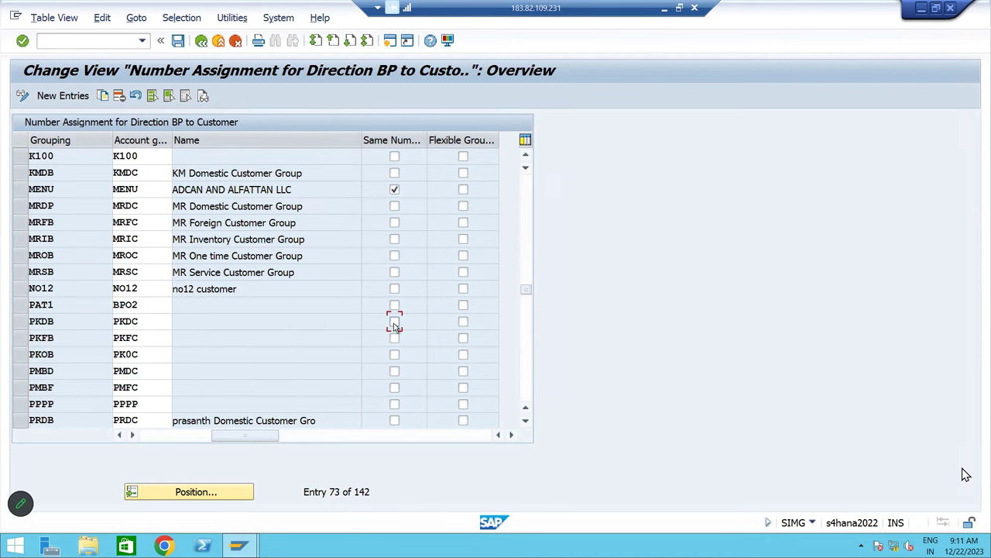
click(394, 190)
scroll(396, 191, up, 5)
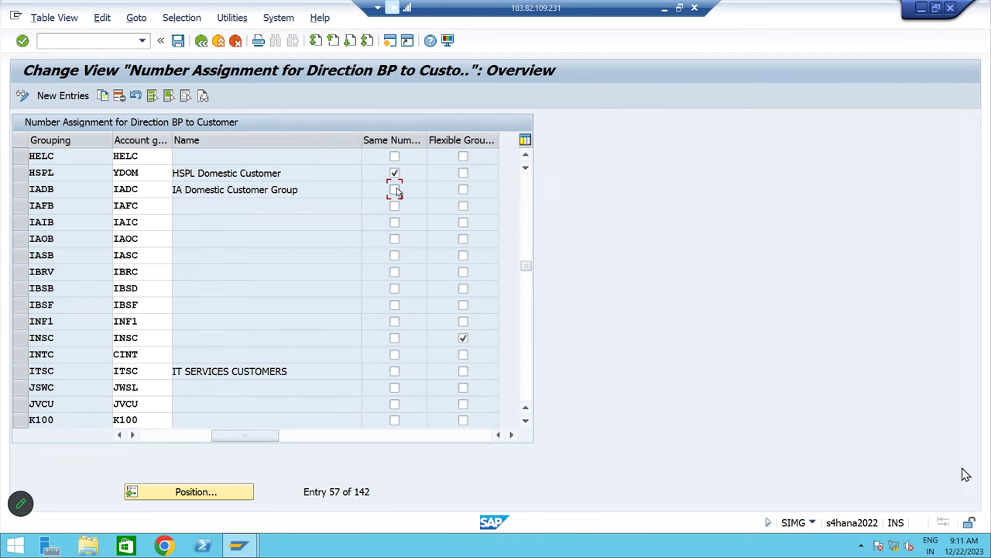
click(394, 174)
scroll(395, 177, down, 20)
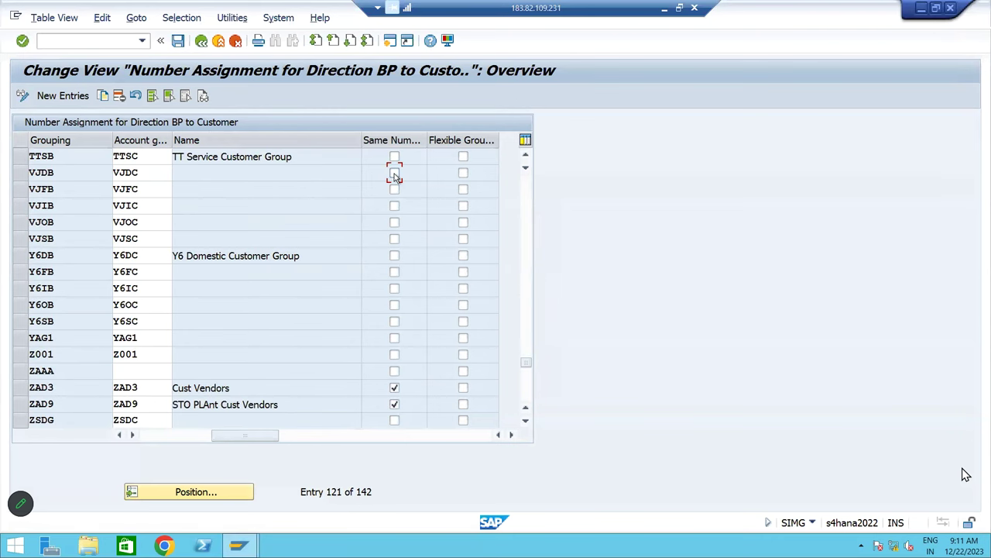
click(394, 388)
click(393, 403)
scroll(392, 404, down, 2)
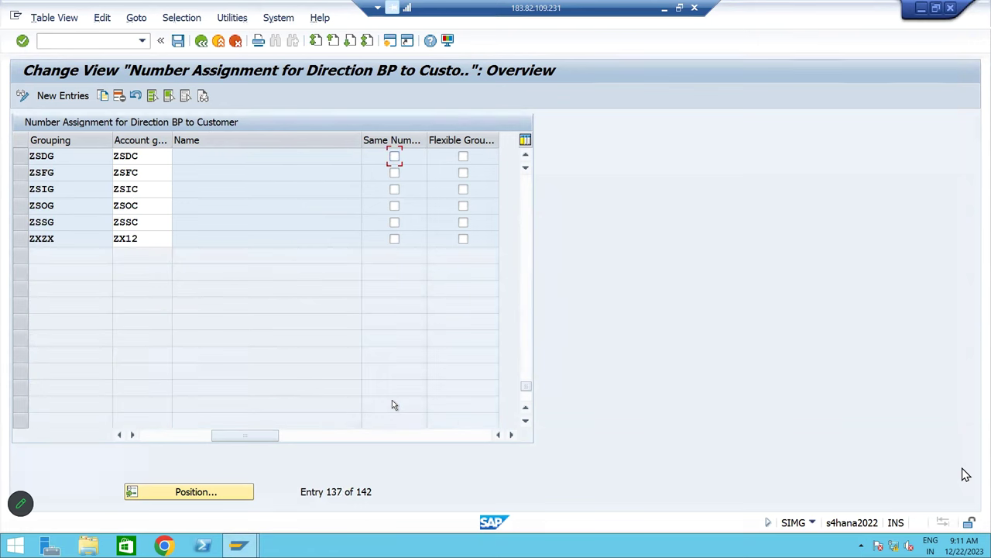
- Start new entries in the BP-to-customer number assignment and assign account group BMDC to grouping BMBD
scroll(393, 404, up, 4)
scroll(393, 404, up, 13)
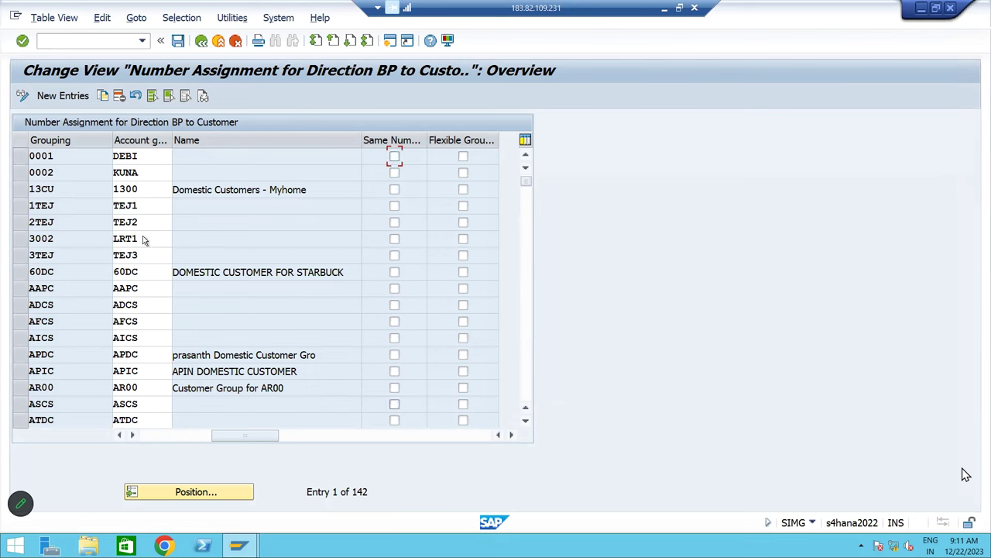
click(82, 99)
click(76, 156)
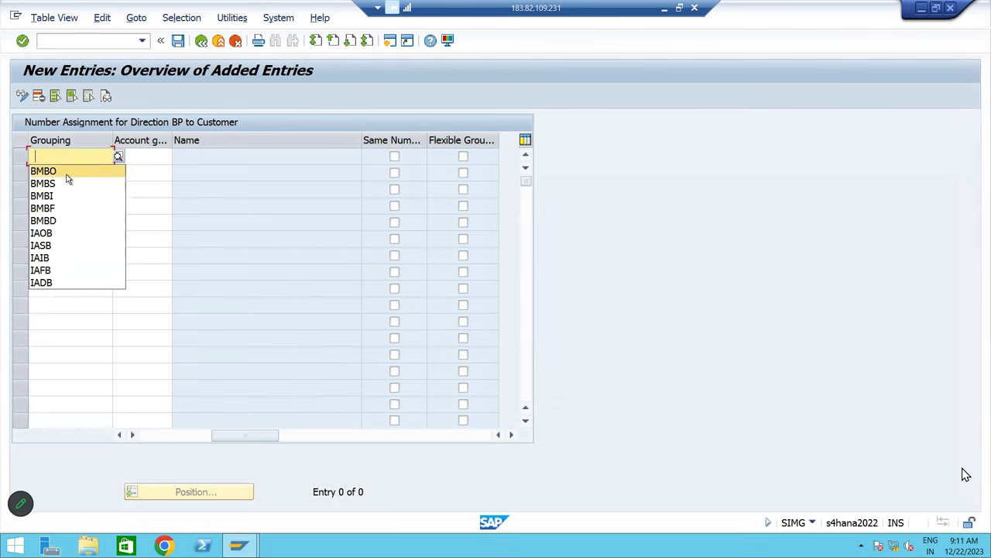
click(61, 220)
click(147, 157)
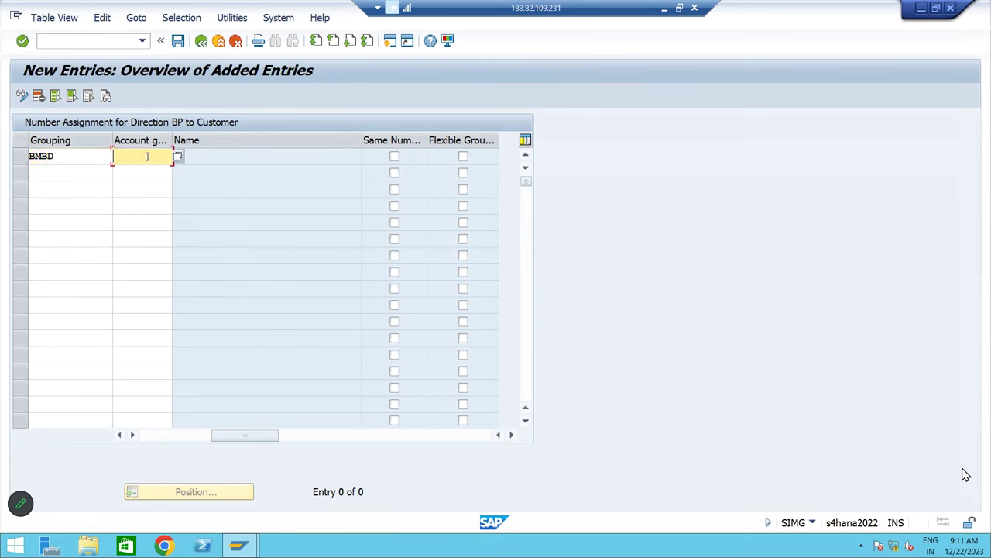
click(137, 220)
- Add entries assigning account group BMFC to grouping BMBF and account group BMIC to grouping BMBI
click(70, 174)
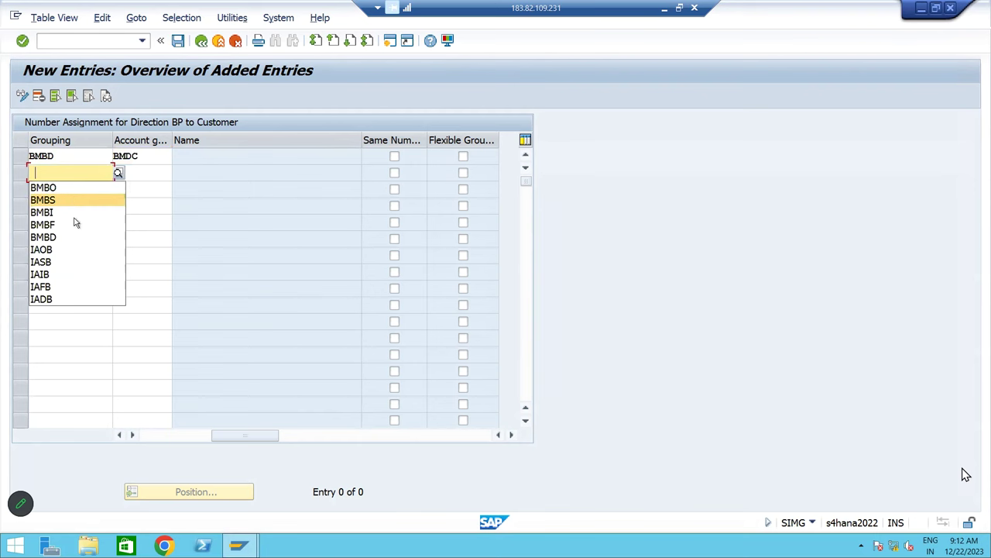
click(74, 225)
click(141, 163)
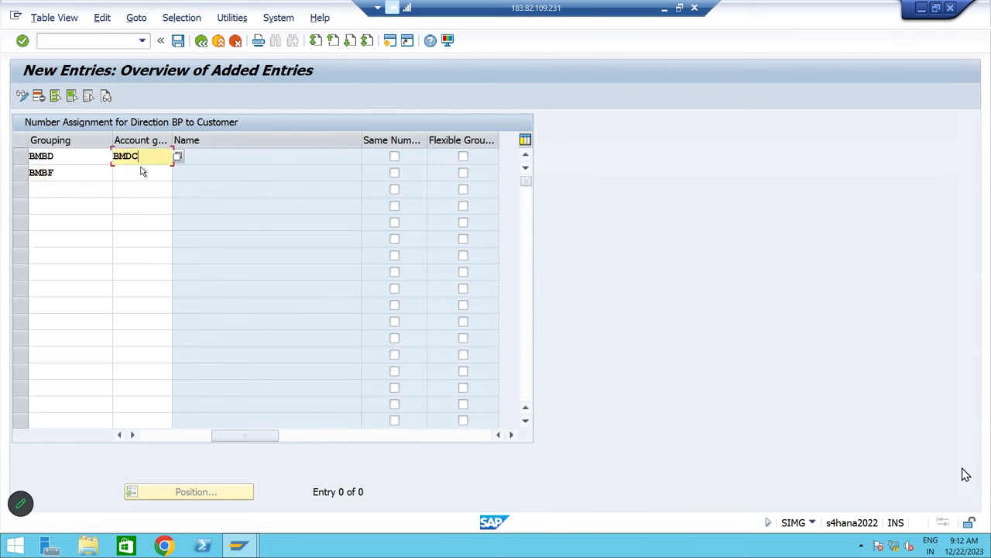
click(142, 172)
click(144, 224)
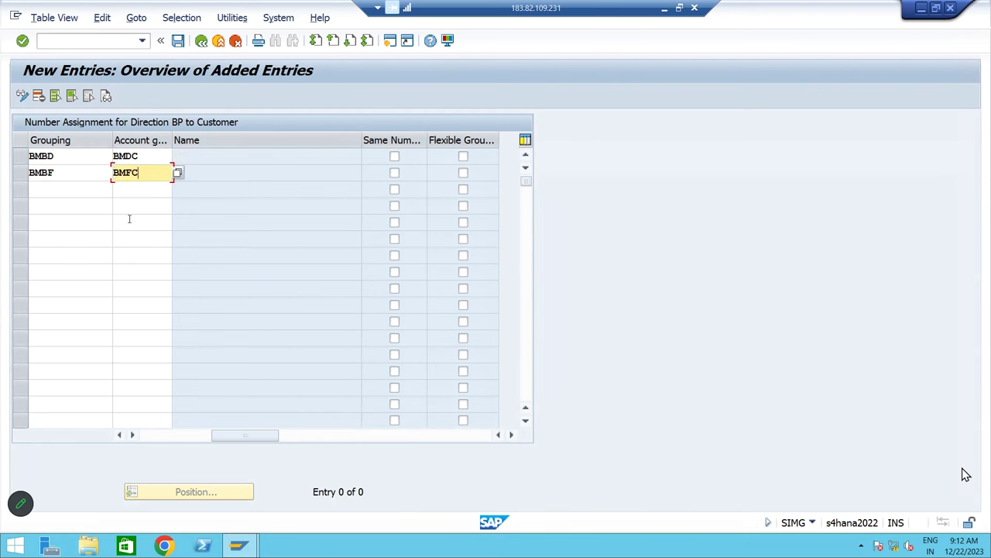
click(88, 190)
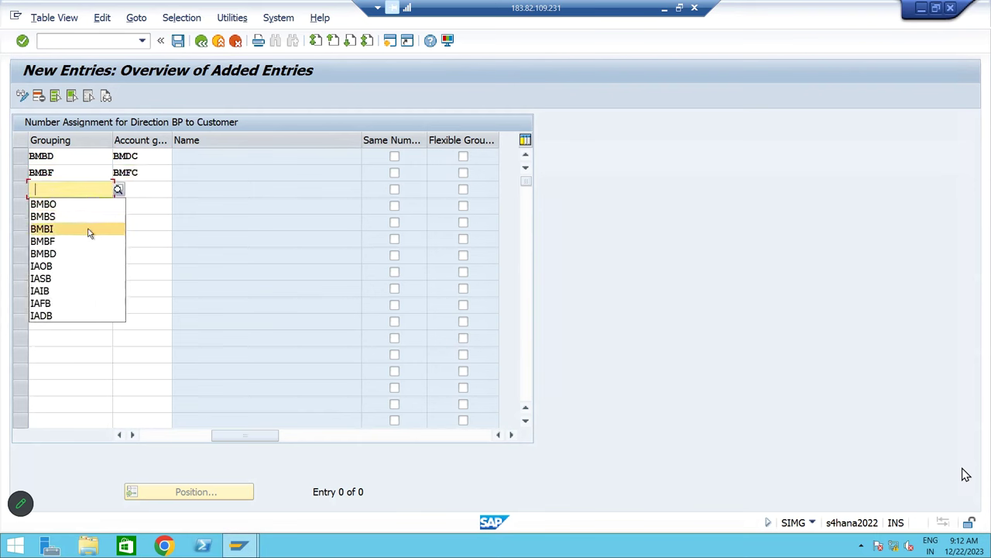
click(89, 229)
click(137, 191)
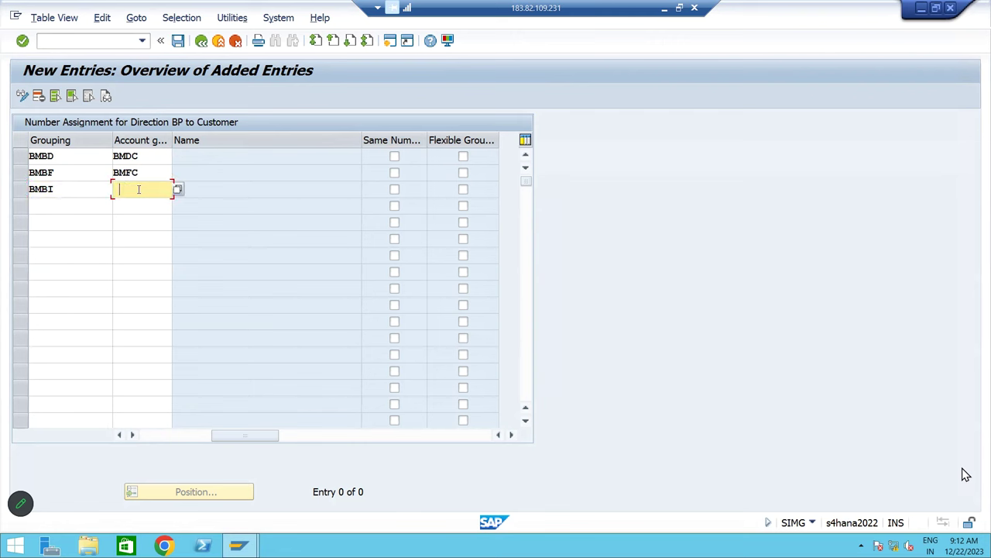
click(145, 229)
- Add entries assigning account group BMSC to grouping BMBS and account group BMOC to grouping BMBO
click(84, 205)
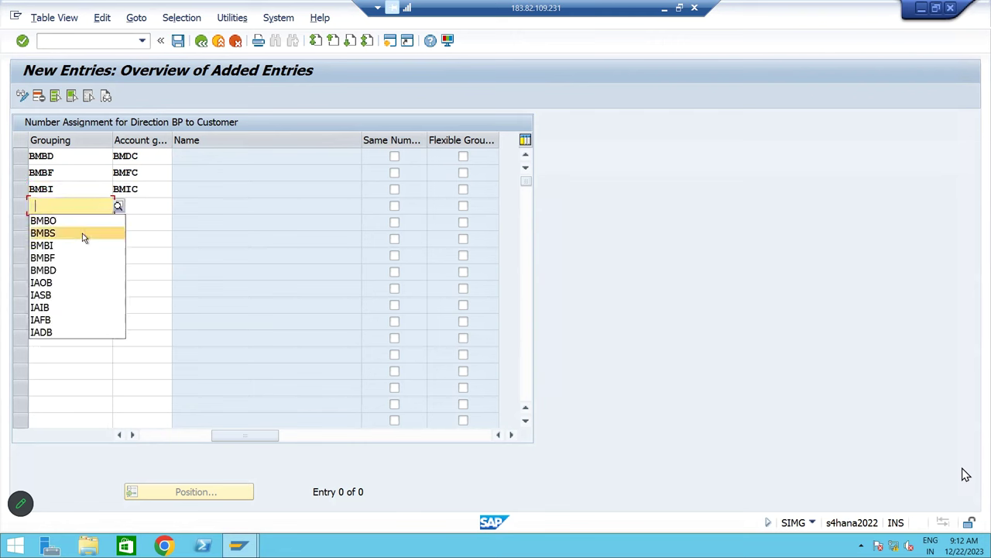
click(82, 233)
click(137, 204)
click(143, 231)
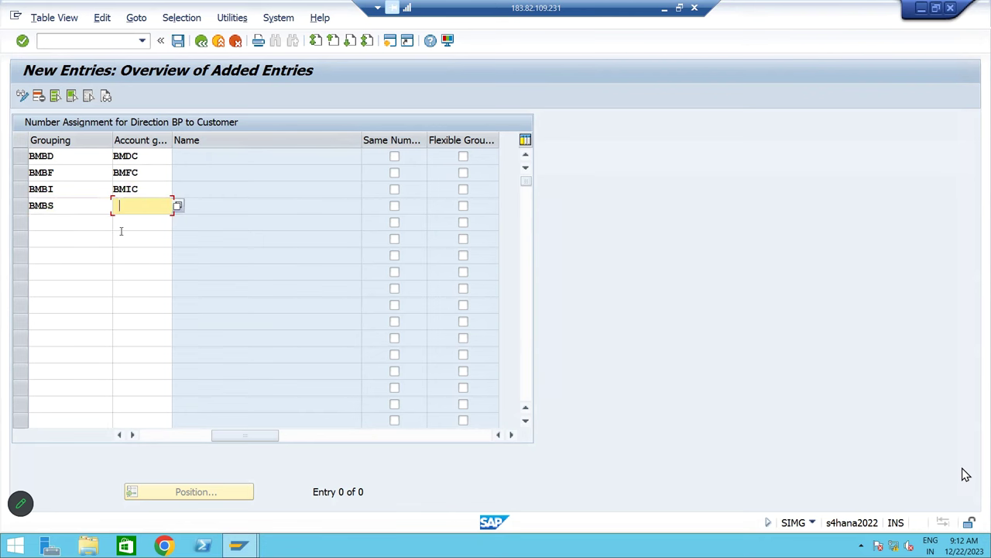
click(93, 223)
click(88, 240)
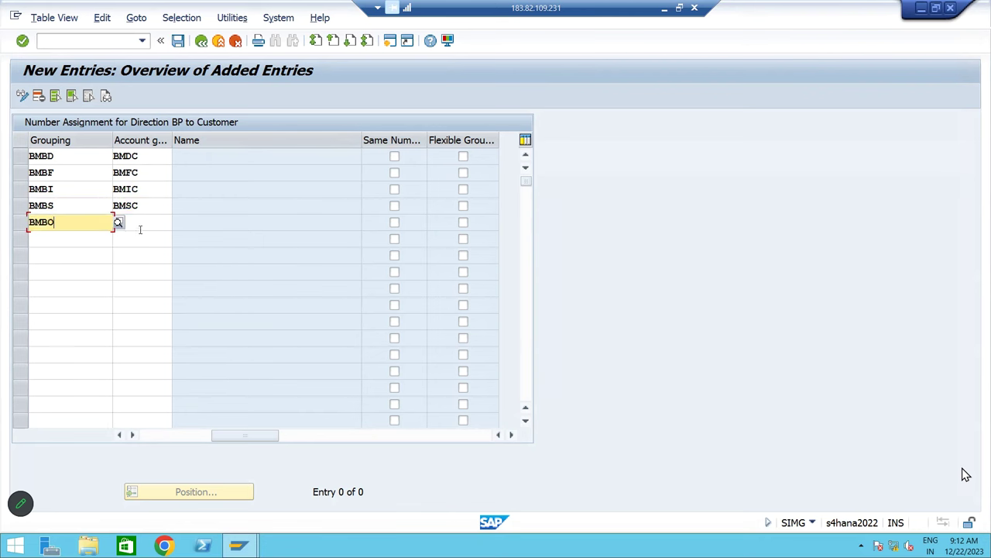
click(141, 226)
click(145, 237)
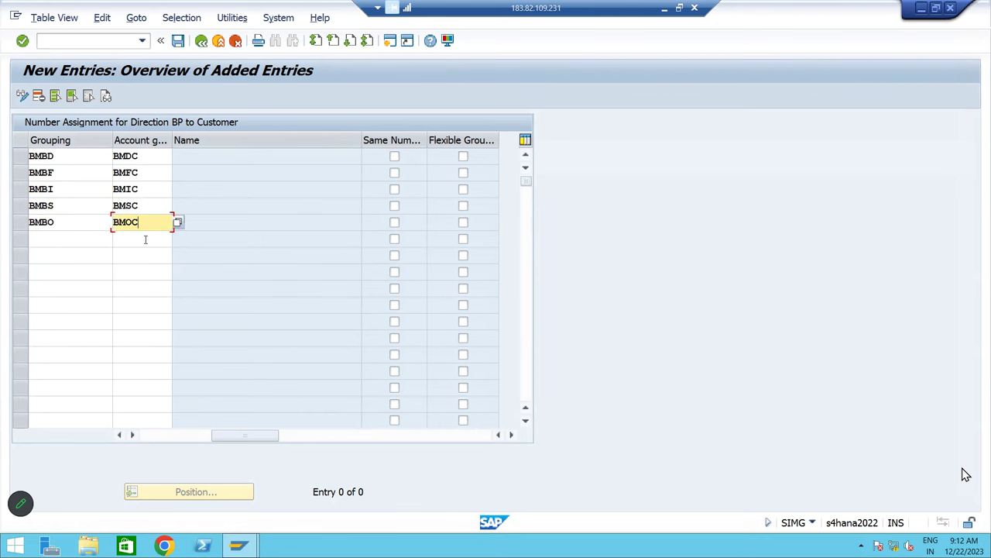
- Validate the five new BP-to-customer number assignment entries and save them
key(Return)
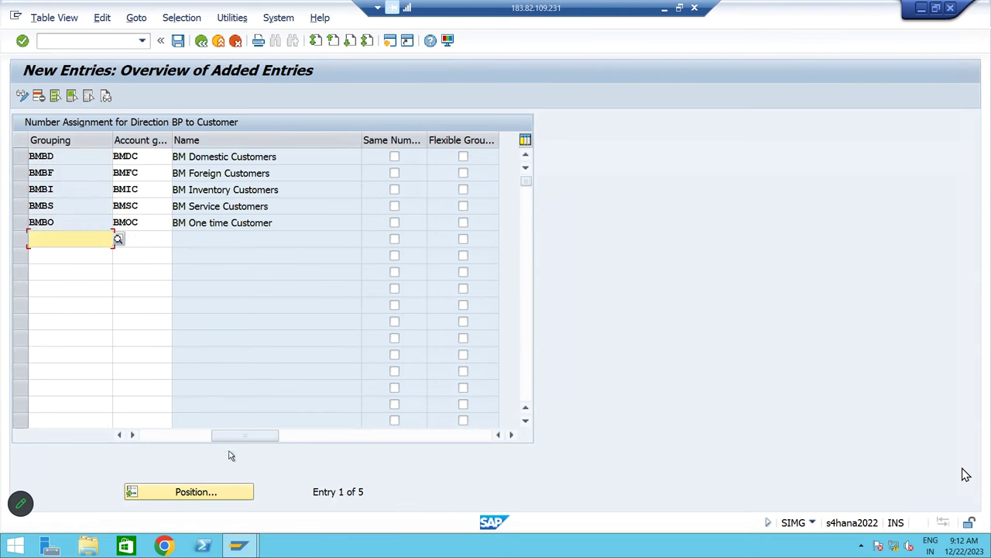
click(177, 40)
click(281, 263)
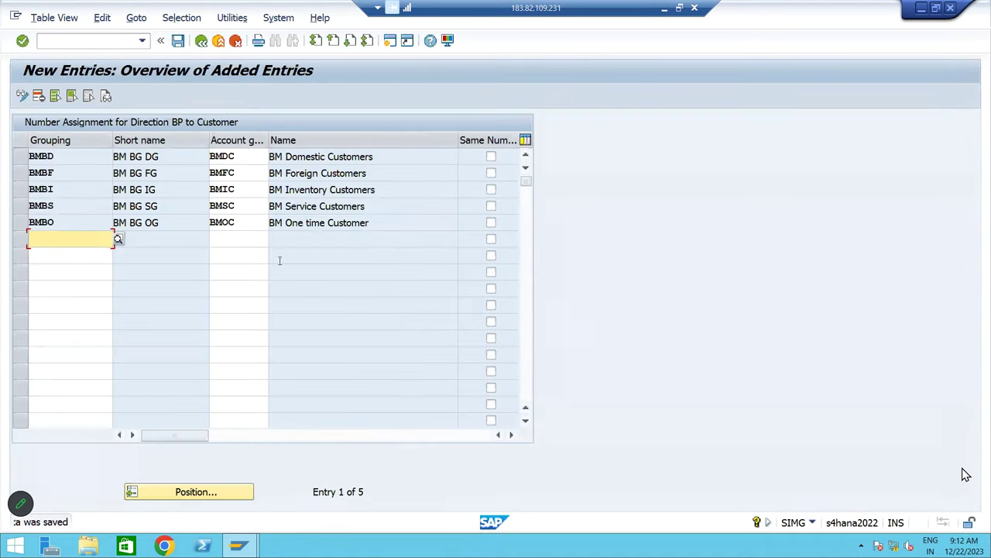
- Select the five new assignment rows BMBD, BMBF, BMBI, BMBS and BMBO to review them
click(20, 156)
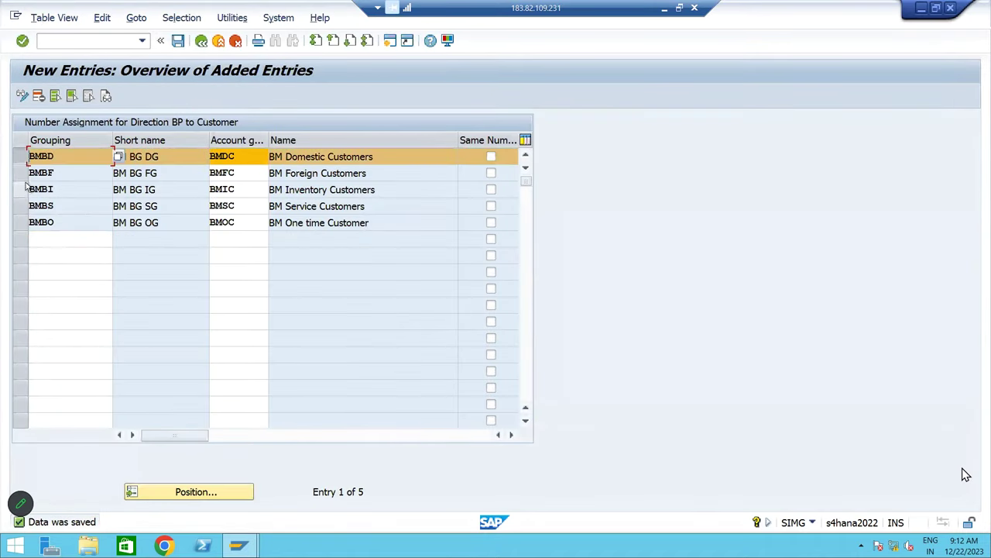
click(22, 174)
click(21, 189)
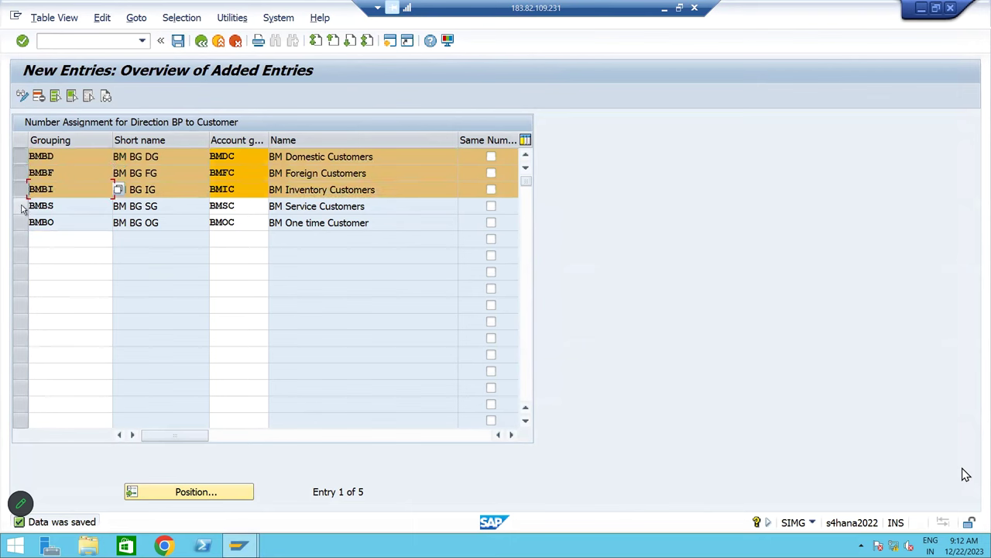
click(21, 206)
click(21, 222)
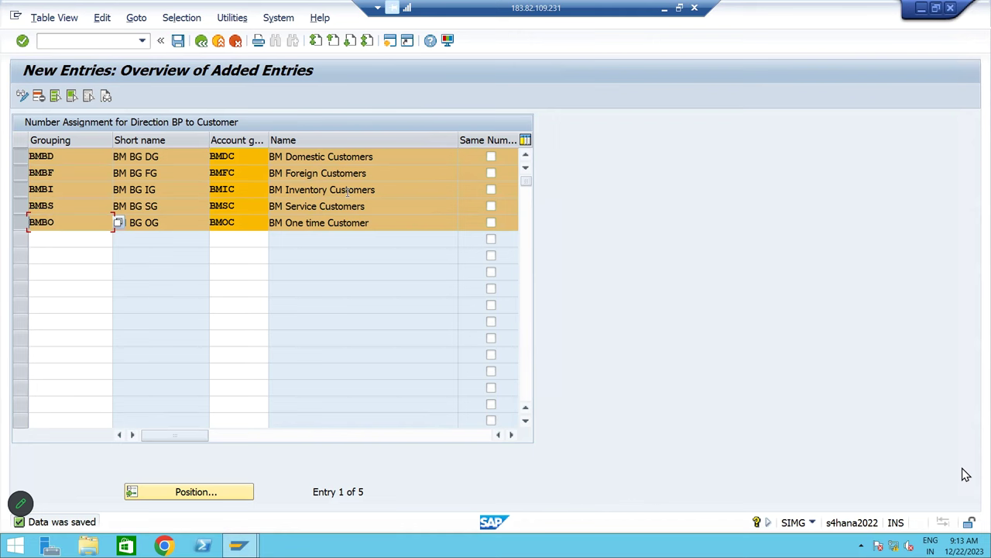
- Leave the BP-to-customer number assignment and return to the SAP Easy Access screen
key(ctrl+s)
key(F3)
key(F3)
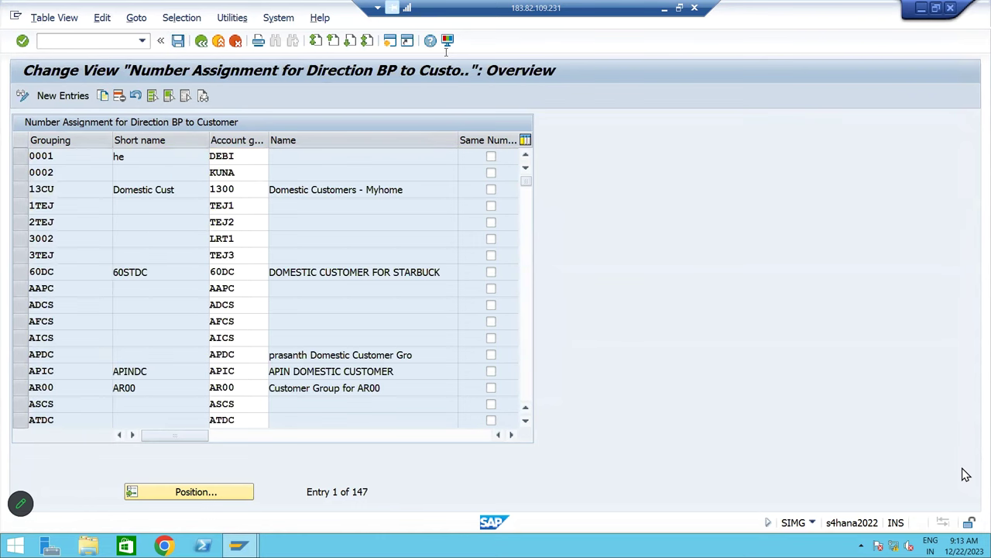
key(F3)
key(F3)
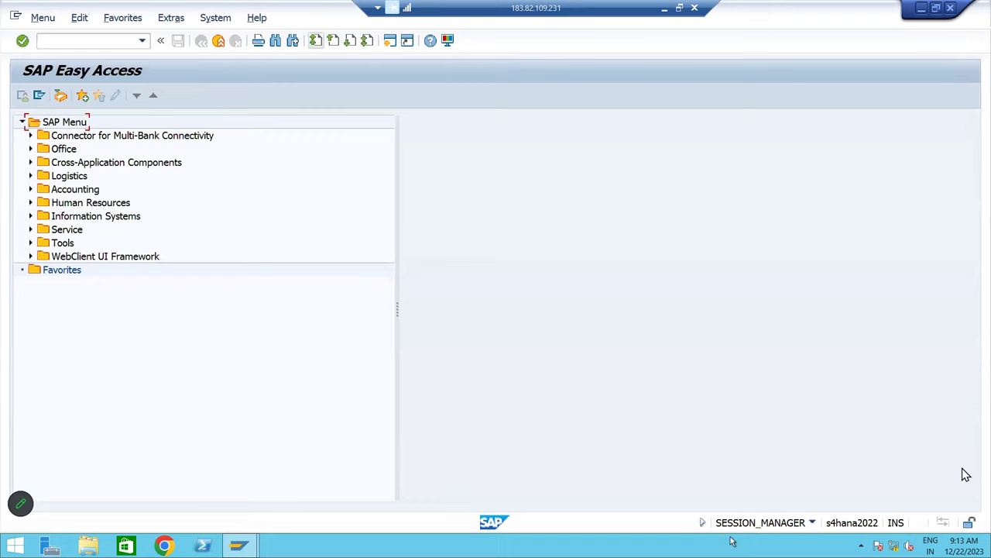
- Switch to the SAP FI_New workbook in Excel and fill A79:M85, covering the document type and number range topics, with light green
key(alt+Tab)
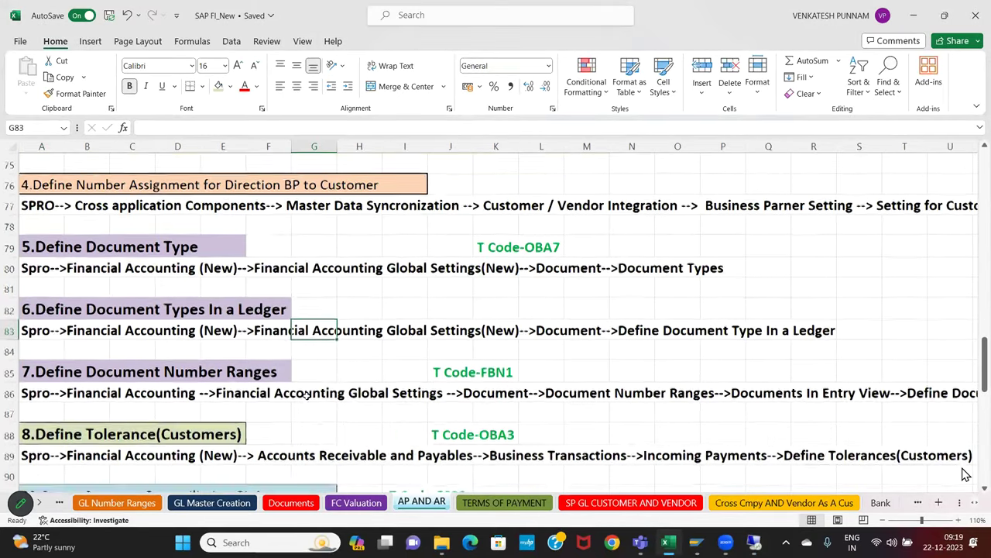
click(68, 253)
drag(46, 250, 607, 380)
click(220, 86)
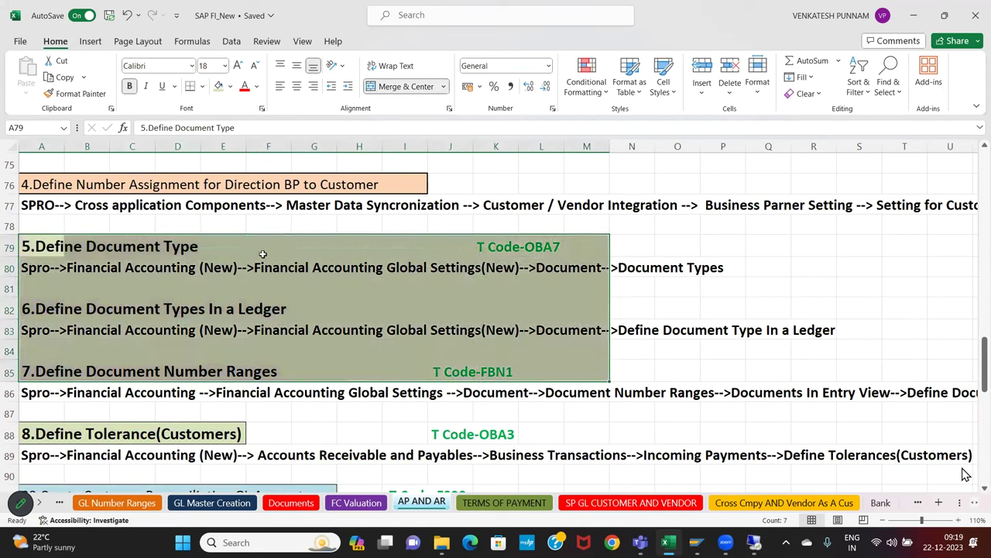
- Review the headings Define Document Type, Define Document Types In a Ledger and Define Document Number Ranges
click(262, 254)
drag(46, 248, 234, 248)
drag(31, 308, 329, 309)
drag(53, 372, 338, 371)
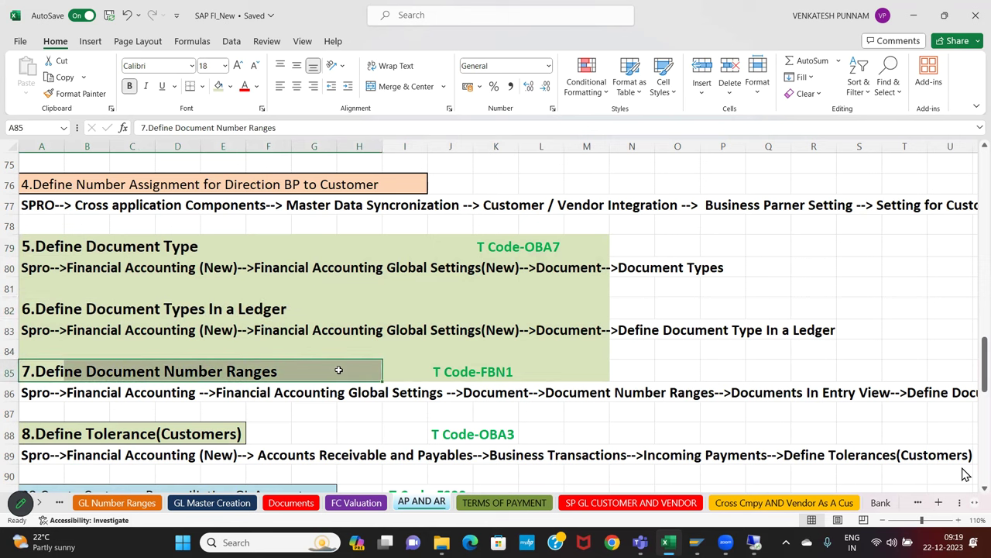
- Enter the heading GL in cell Z79 and list document types SA and AB in Z81 and Z82
click(763, 286)
key(Right)
key(Right)
key(Right)
key(Right)
key(Right)
key(Right)
key(Right)
key(Right)
key(Right)
key(Right)
key(Right)
key(Right)
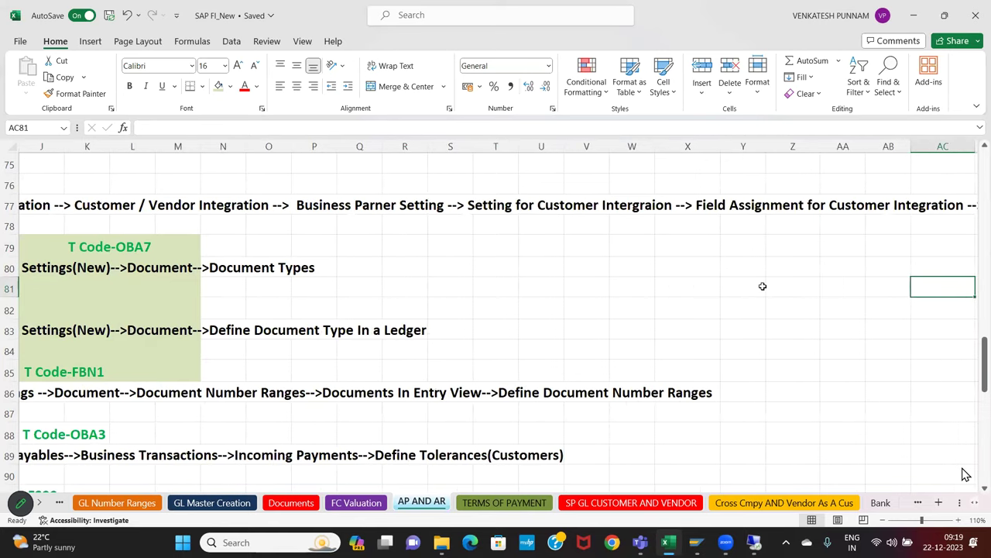
click(741, 247)
key(Right)
key(Right)
key(Right)
key(Right)
key(Right)
key(Right)
key(Left)
key(Left)
key(Left)
key(Left)
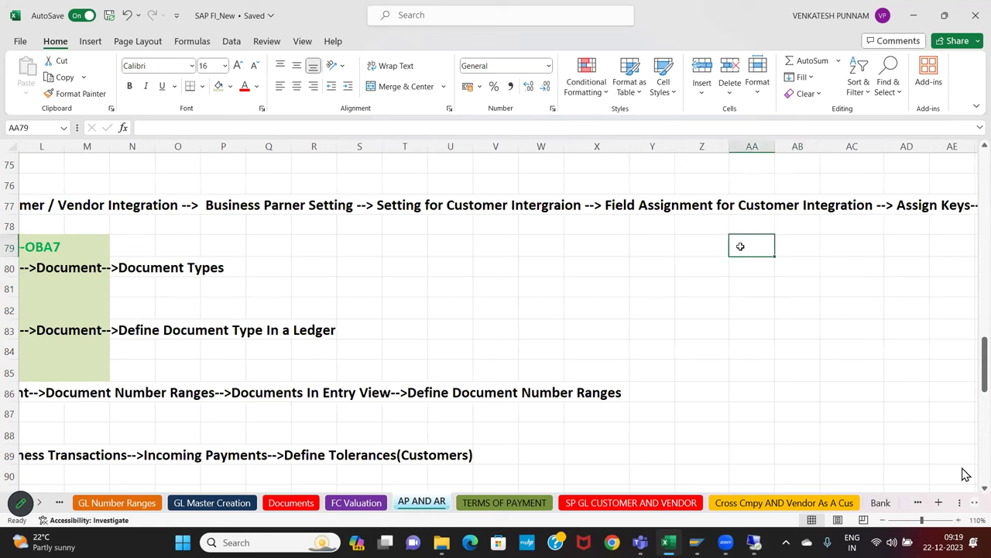
key(Left)
text(GL)
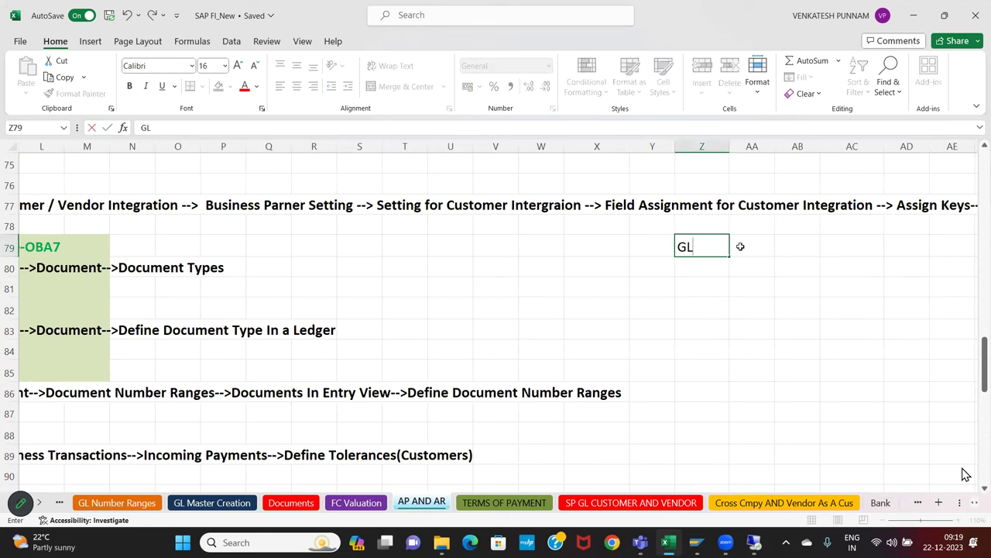
key(Return)
key(Return)
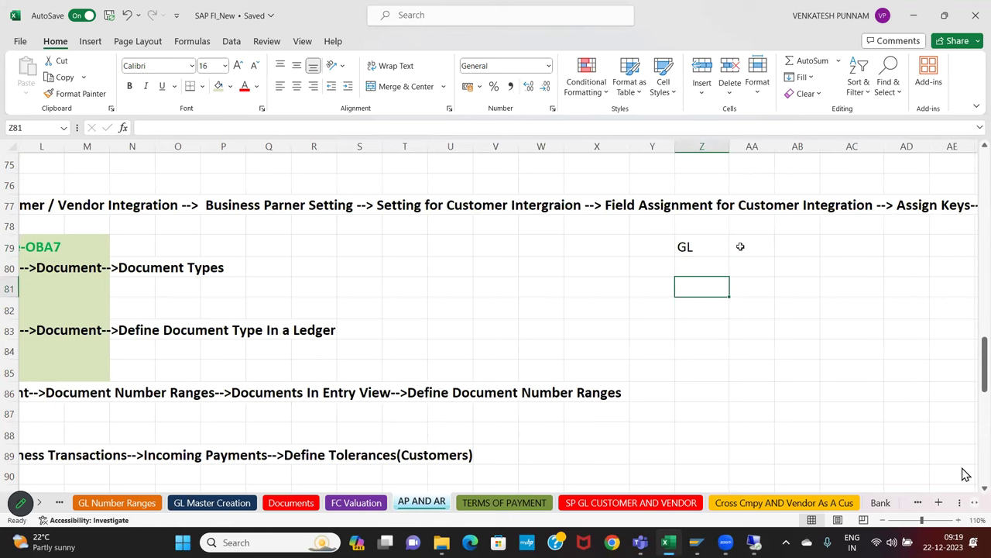
text(SA)
key(Return)
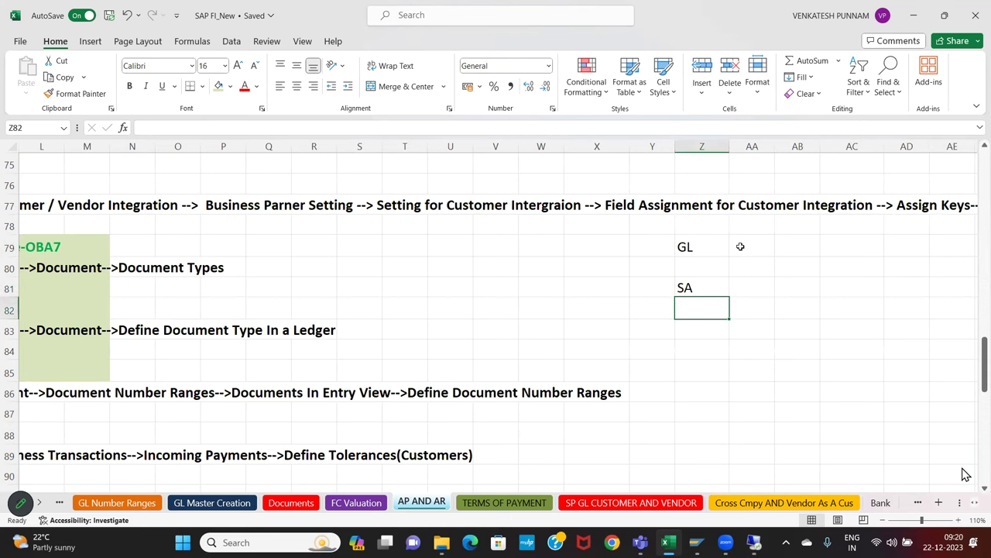
text(AB)
key(Return)
- Enter the heading Vendor in cell AA79 beside the GL heading
key(Up)
key(Up)
key(Up)
key(Up)
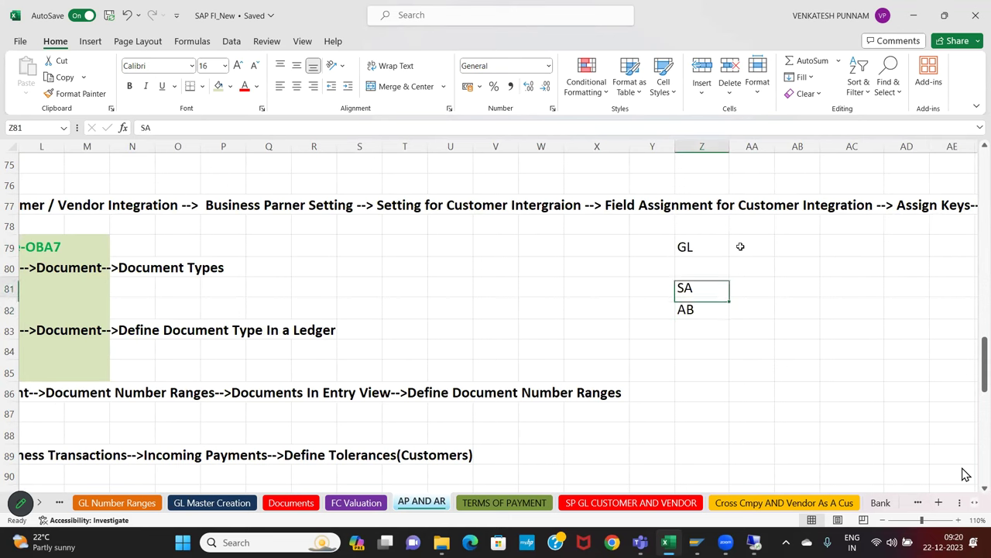
key(Right)
key(Right)
key(Left)
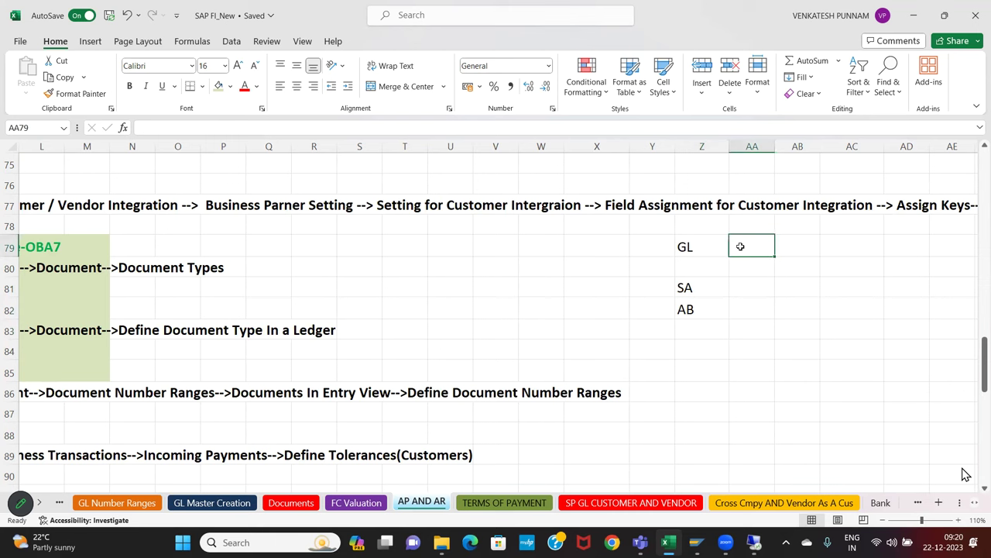
text(vENDOR)
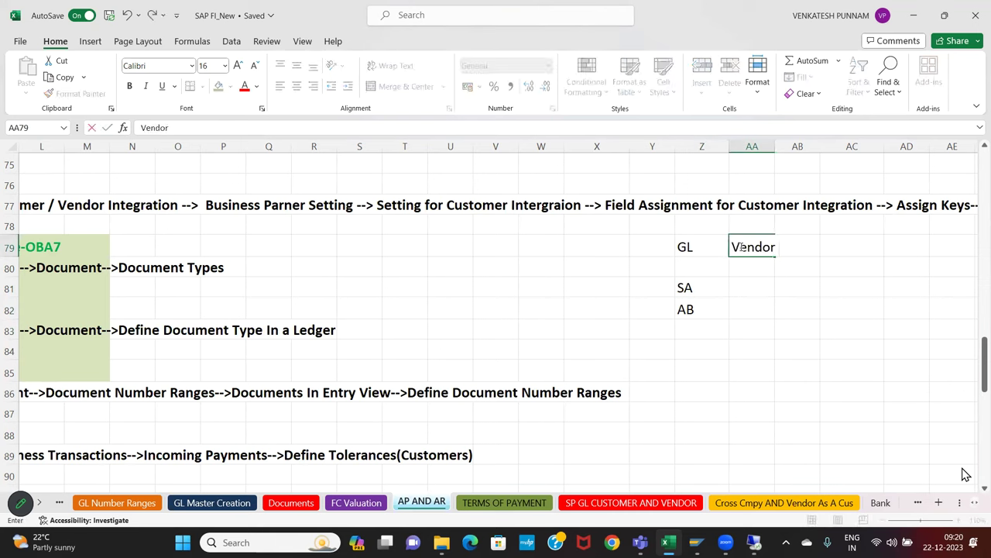
key(Return)
- List the vendor document types KA, KG, KR and KZ in cells AA80 to AA83
key(Down)
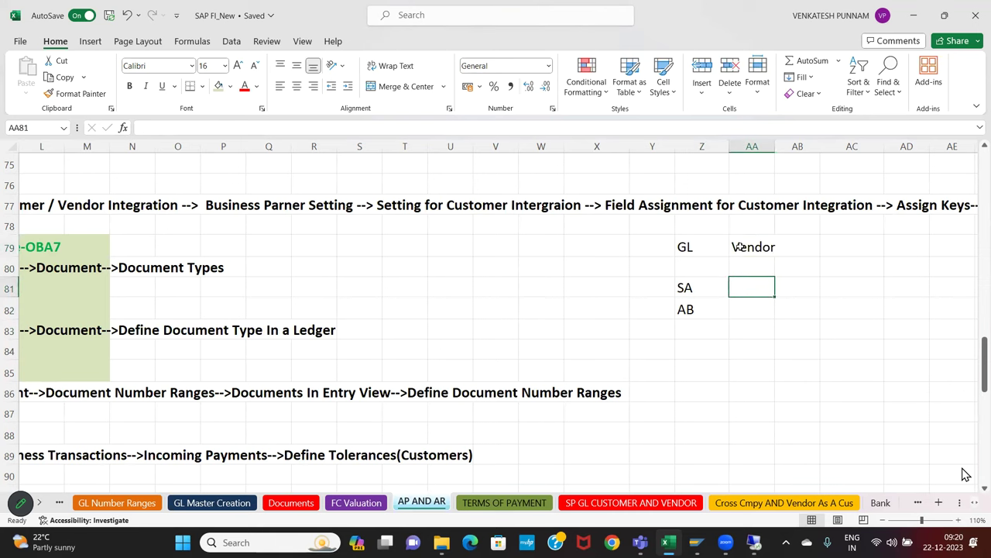
key(Up)
text(ka)
key(Return)
key(Up)
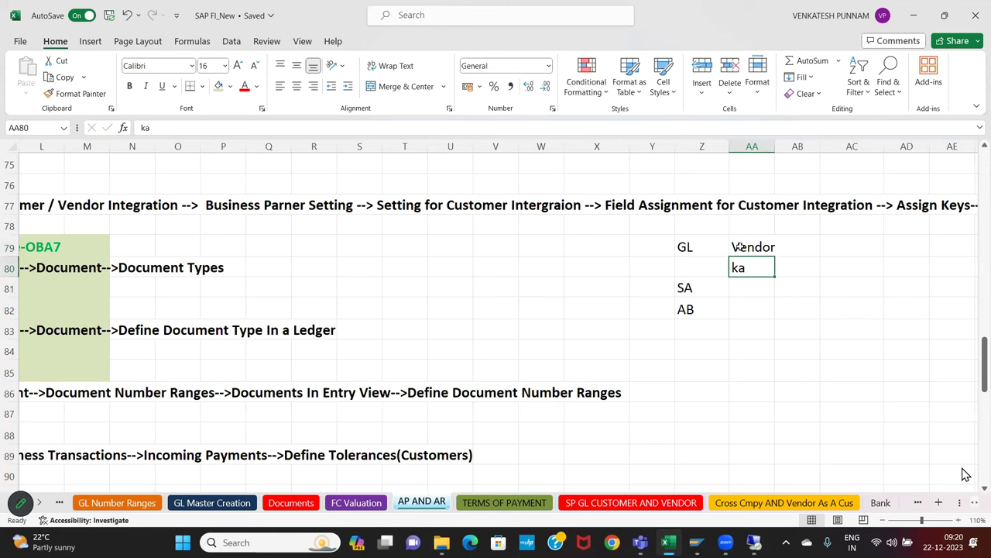
text(KA)
key(Return)
text(KR)
key(Return)
key(Up)
text(KG)
key(Return)
text(KR)
key(Return)
text(KZ)
key(Return)
- Widen column AA to fit its heading and enter the heading Customer in cell AB79
key(Up)
key(Up)
key(Up)
key(Up)
key(Up)
key(Right)
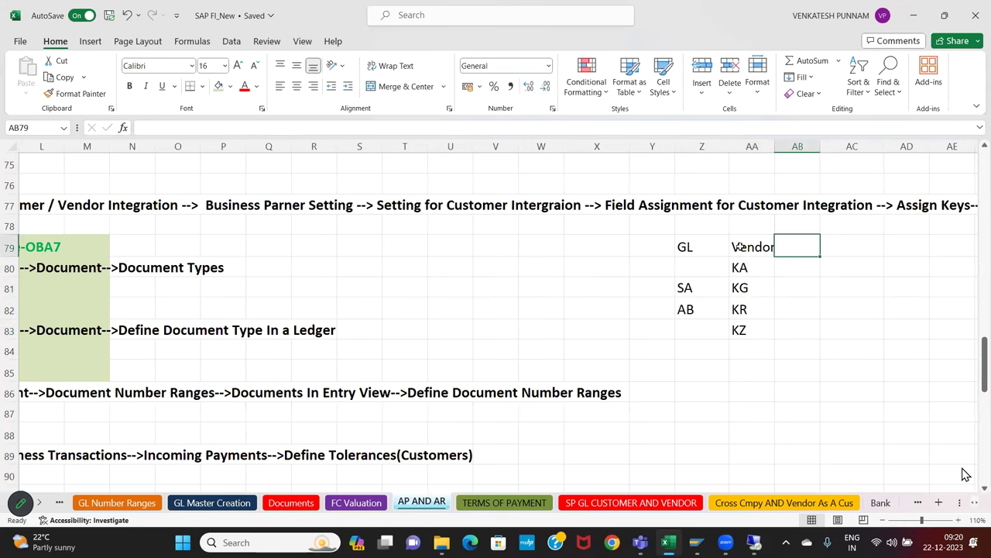
drag(775, 146, 783, 147)
text(CUSOTM)
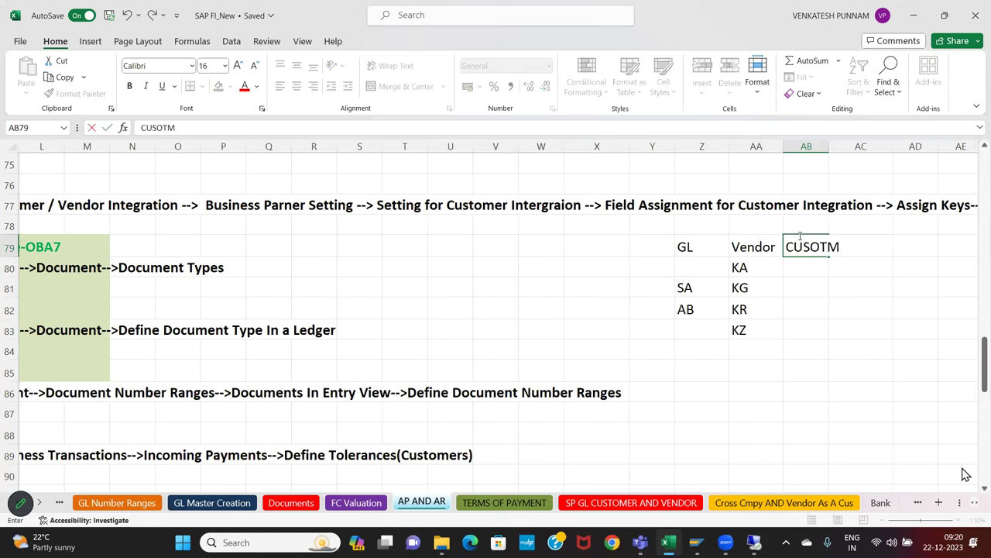
key(BackSpace)
key(BackSpace)
key(BackSpace)
text(TOMER)
key(BackSpace)
key(BackSpace)
key(BackSpace)
key(BackSpace)
key(BackSpace)
key(BackSpace)
key(BackSpace)
text(ustomer)
key(Return)
- List the customer document types DA, DG, DR and DZ in cells AB80 to AB83
text(KA)
key(BackSpace)
key(BackSpace)
text(DA)
key(Return)
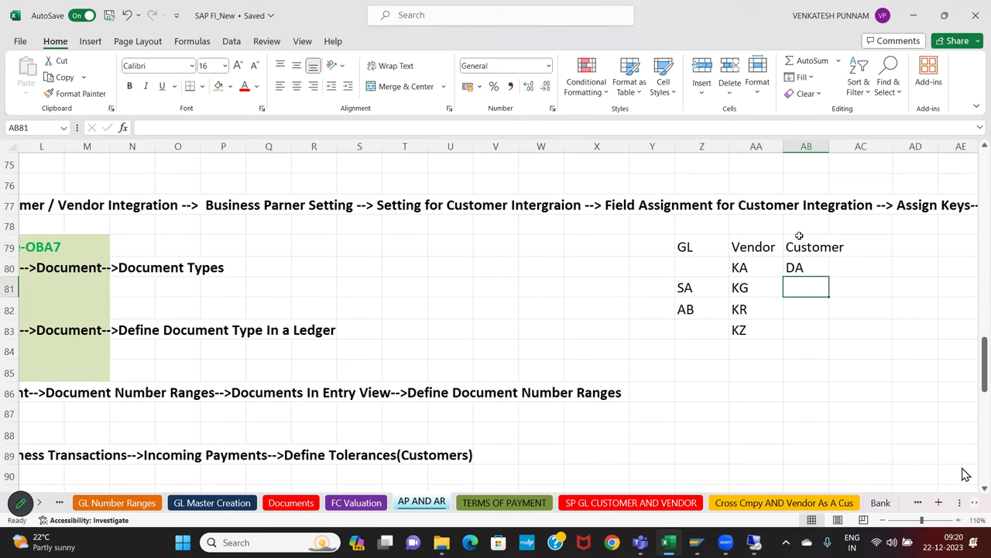
text(KG)
key(BackSpace)
key(BackSpace)
text(DG)
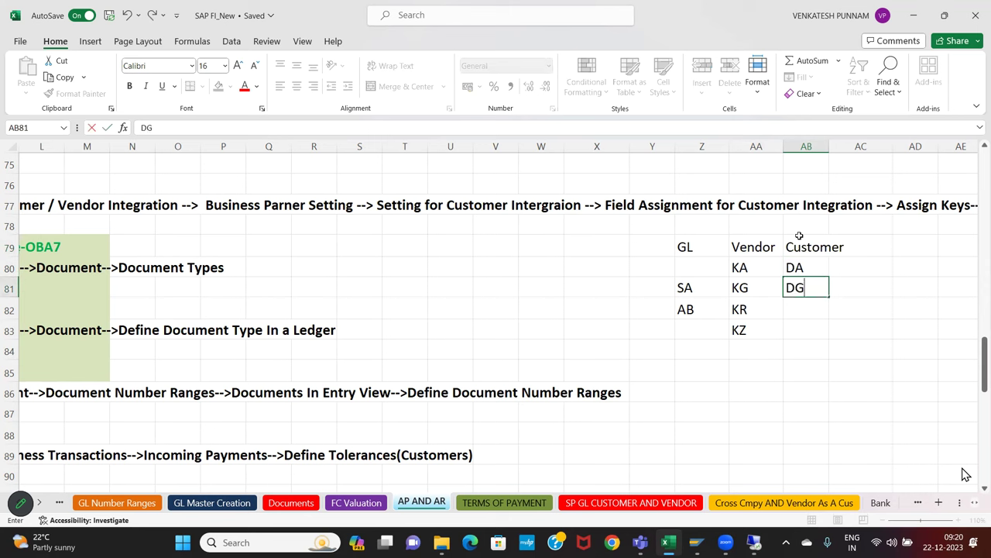
key(Return)
text(DR)
key(Return)
text(DZ)
key(Return)
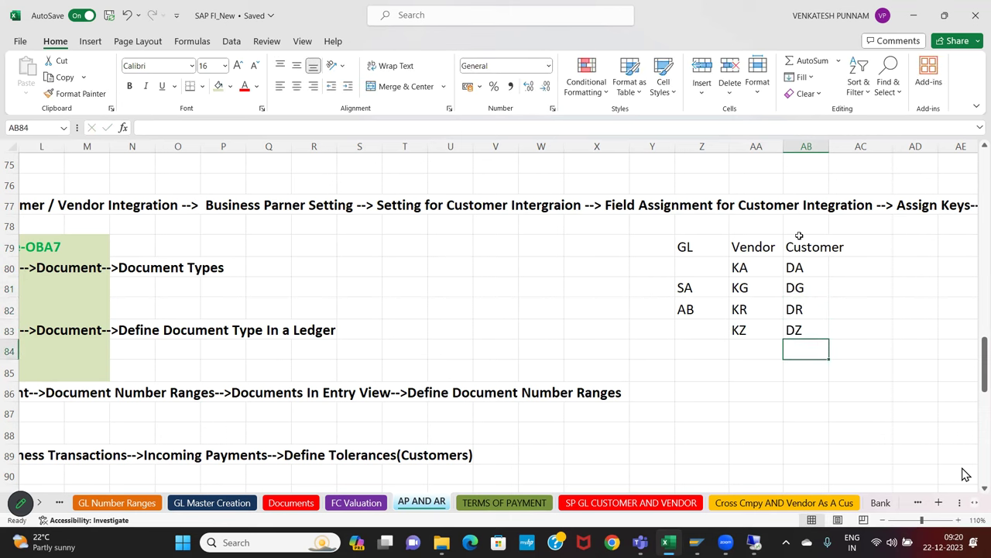
- Widen column AB so that it fits the Customer heading
key(Up)
key(Up)
key(Up)
key(Up)
key(Up)
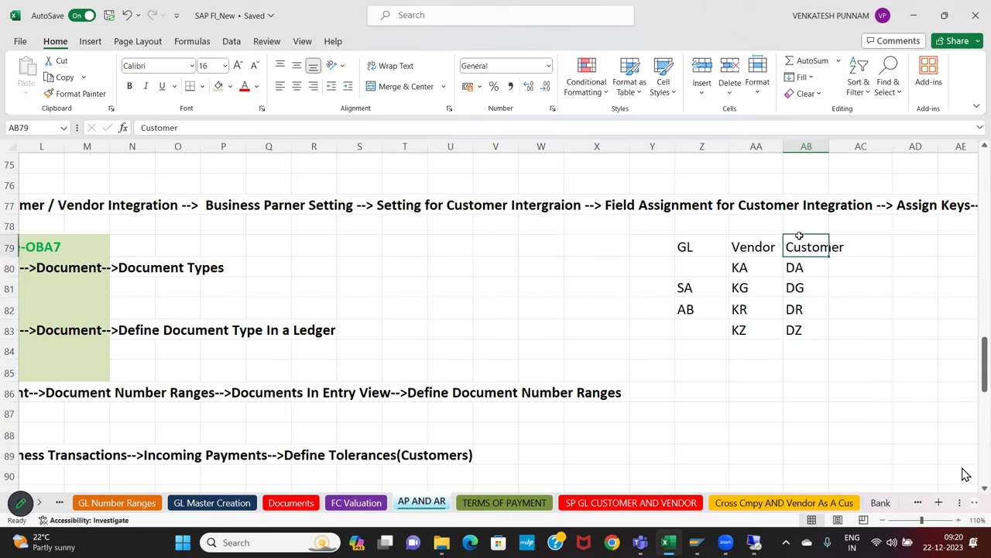
key(Right)
drag(828, 144, 855, 139)
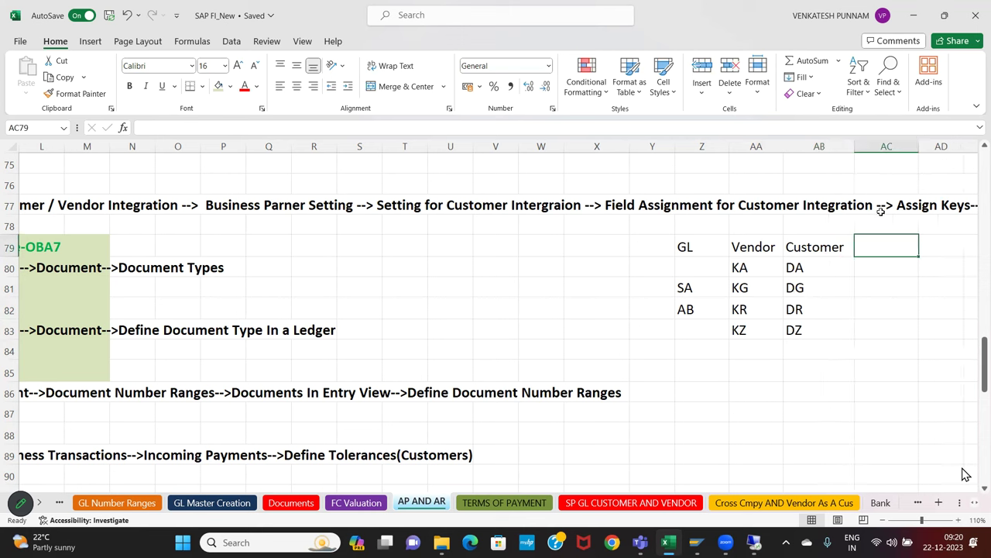
- Enter the heading Asset in cell AC79 and list document types AA and AF in AC81 and AC82
text(a)
key(BackSpace)
text(Asset)
key(Return)
key(Return)
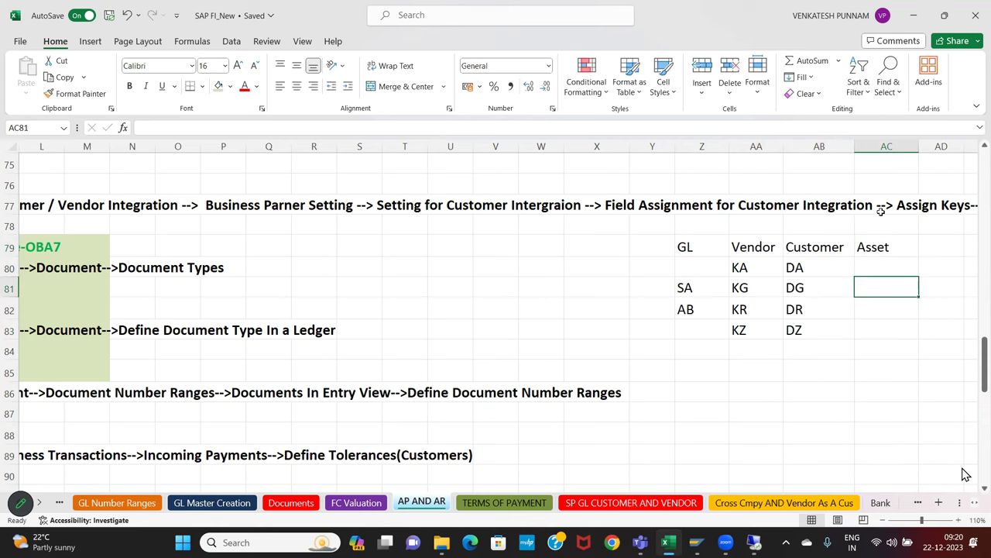
text(AA)
key(Return)
text(AF)
key(Return)
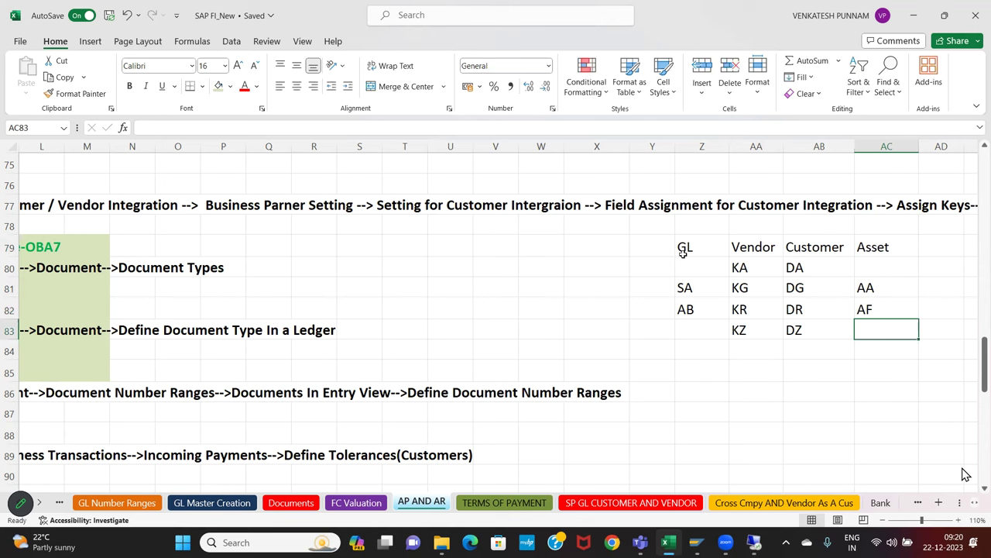
- Clear the Asset heading and its document types from column AC
mouse_move(657, 247)
mouse_down()
mouse_move(887, 275)
mouse_move(899, 340)
mouse_up()
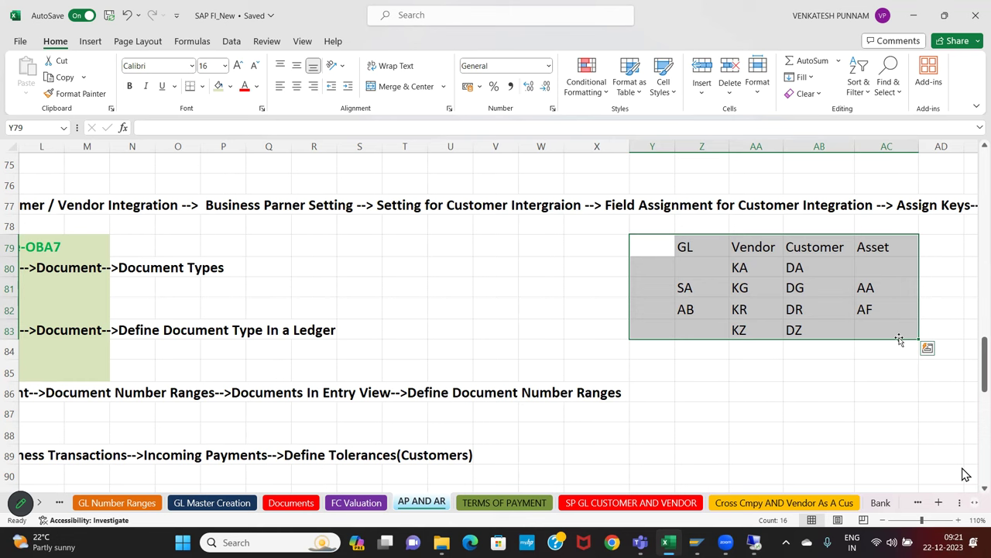
click(870, 277)
drag(869, 221, 879, 350)
key(Delete)
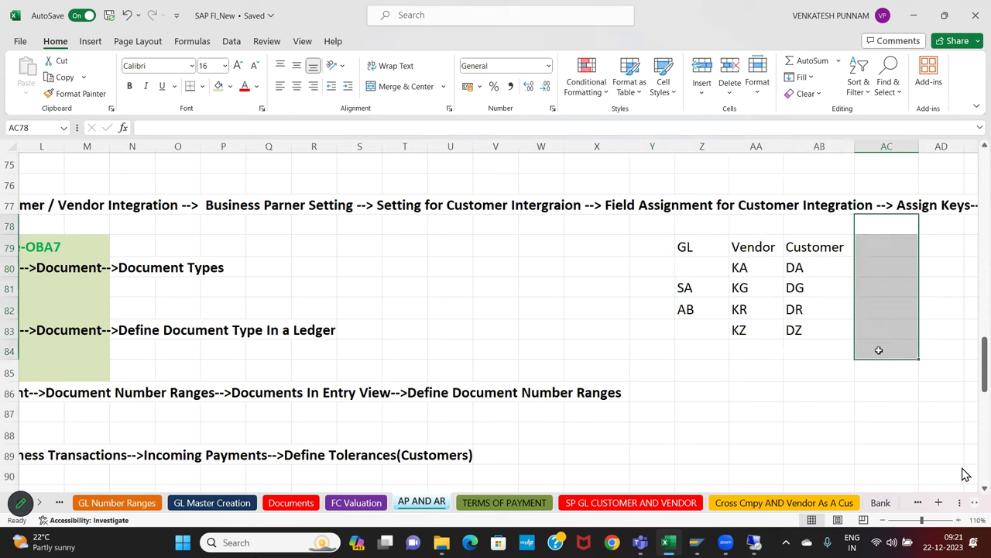
click(748, 414)
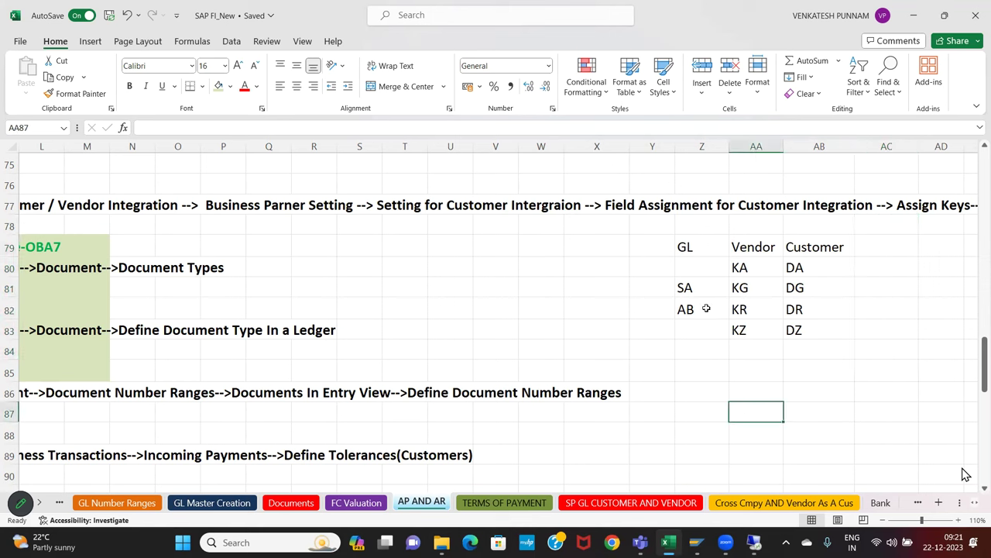
- Fill the GL cells Z78:Z84 with light green and the Vendor cells AA78:AA84 with light red
drag(679, 226, 701, 355)
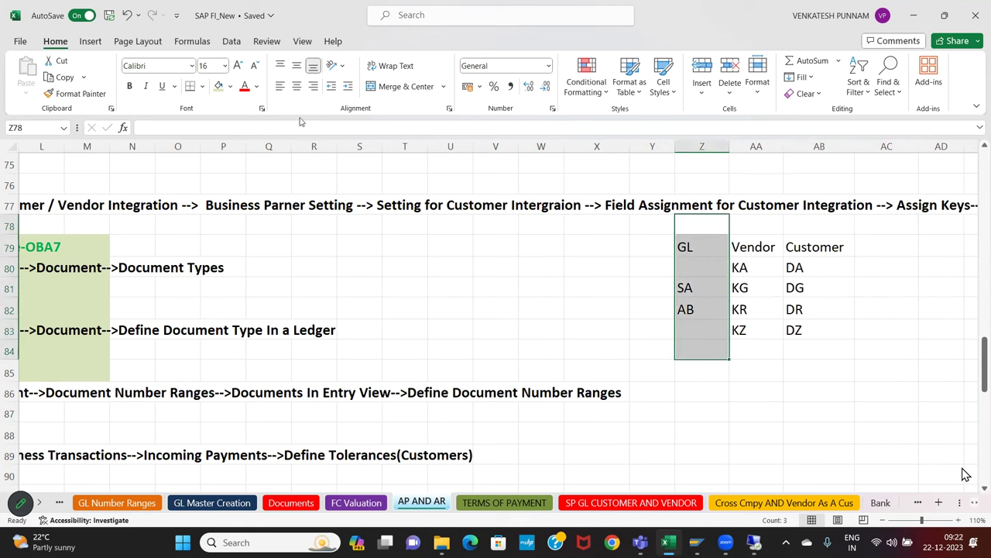
click(222, 90)
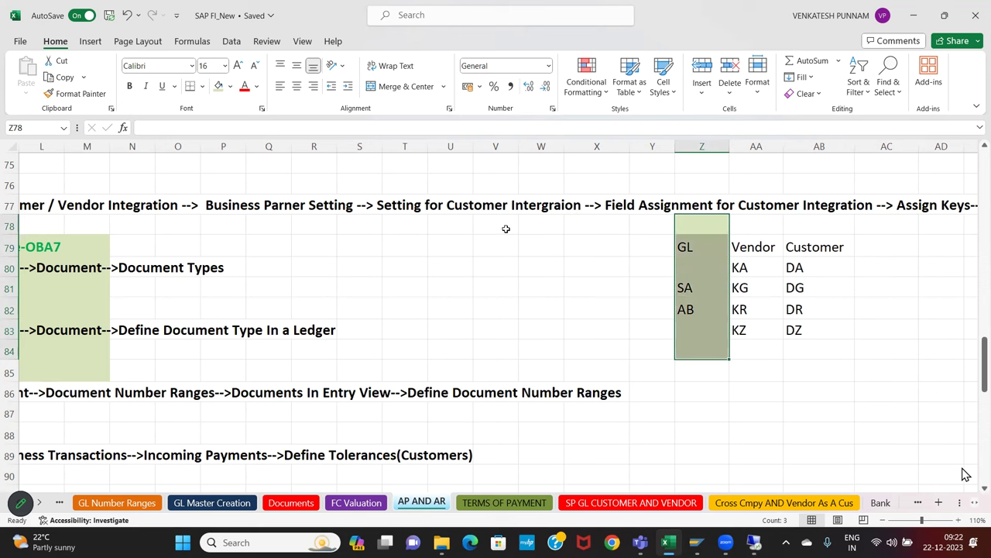
drag(735, 223, 738, 358)
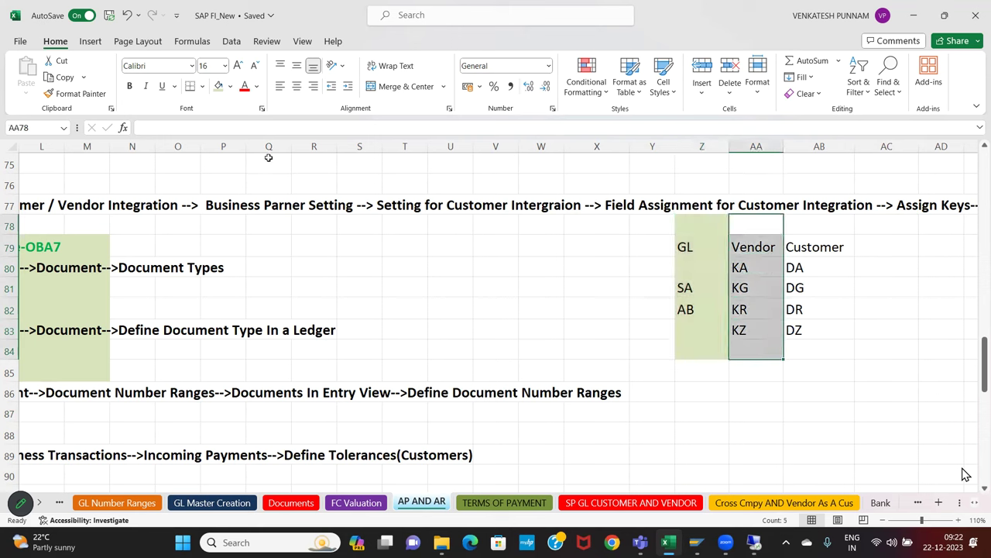
click(230, 86)
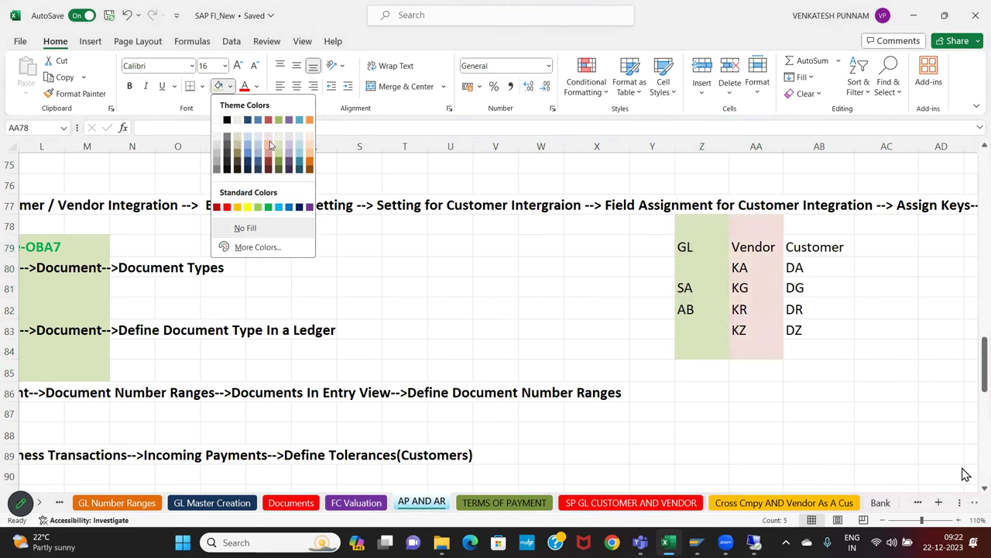
click(268, 138)
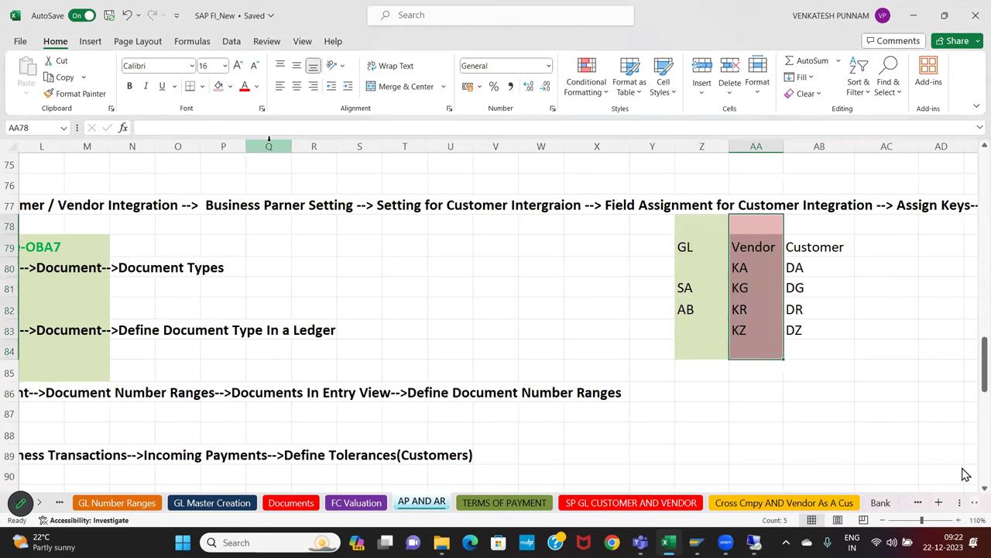
- Fill the Customer cells AB78:AB84 with light orange
drag(810, 227, 816, 353)
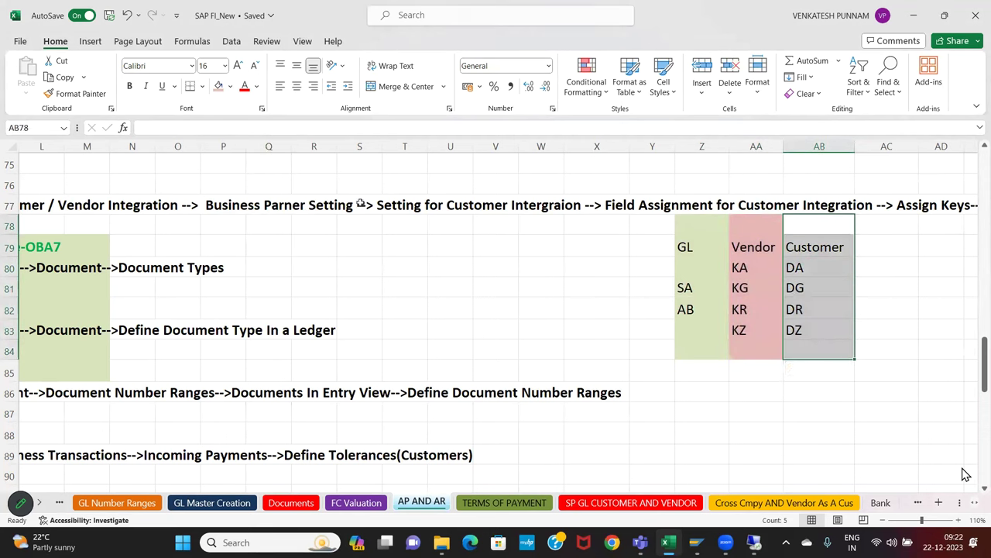
click(230, 86)
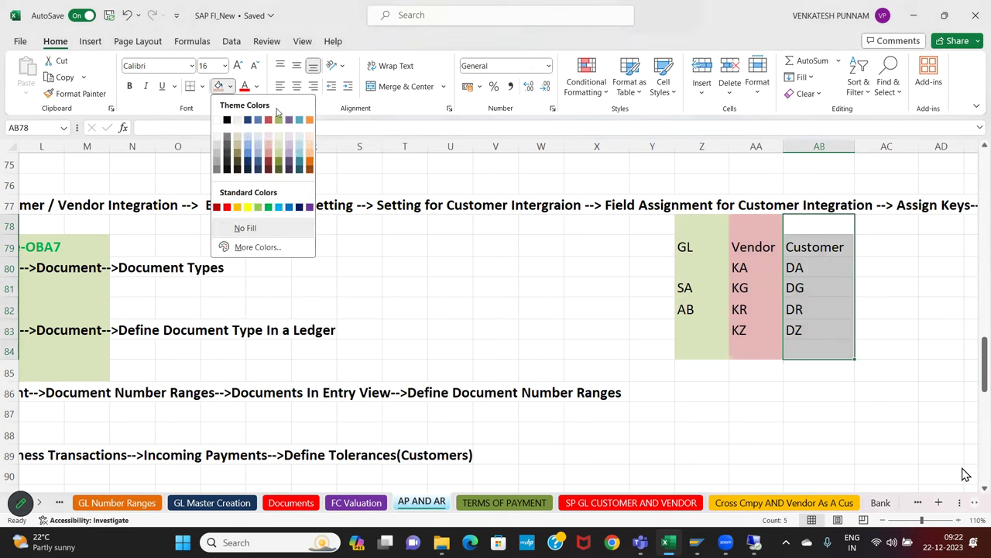
click(311, 157)
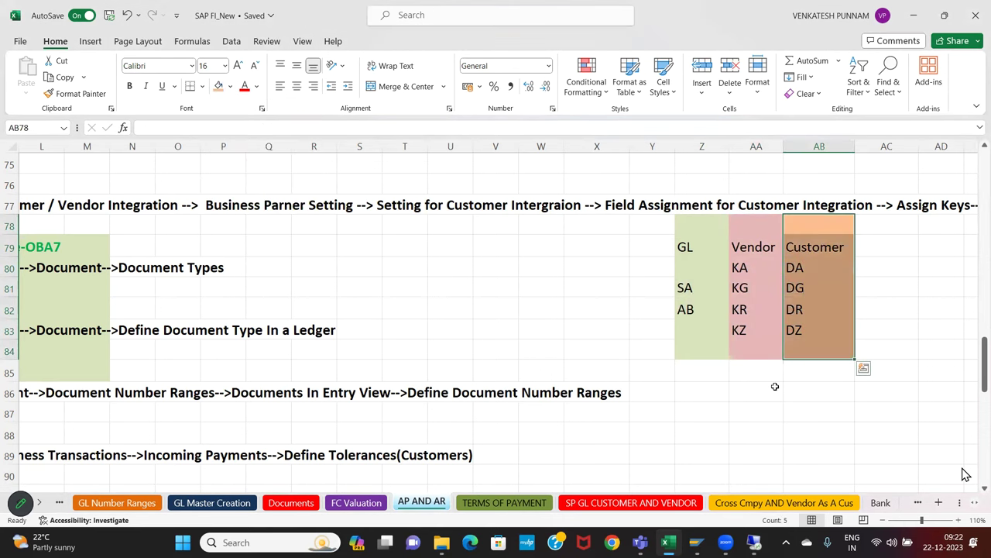
click(700, 346)
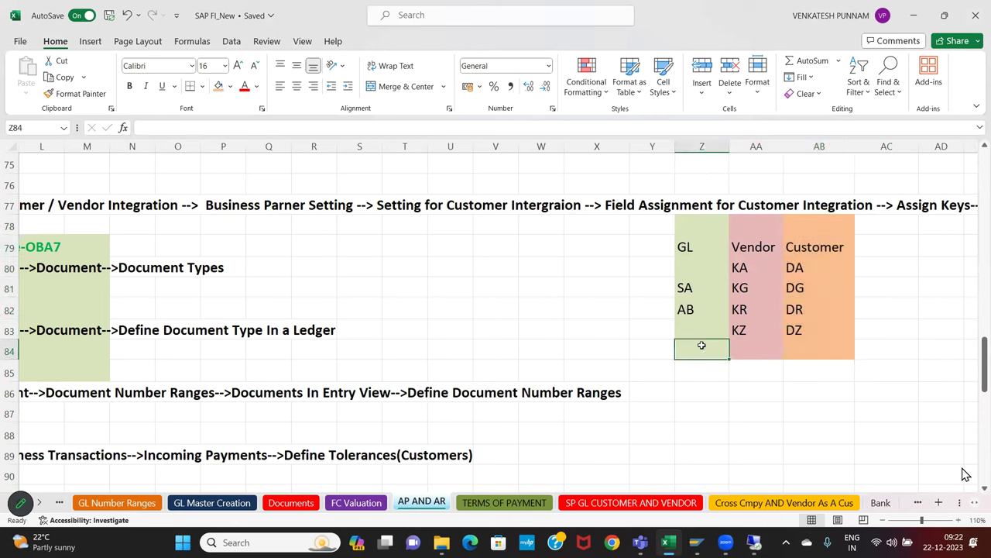
- Review the GL, Vendor and Customer document type lists in columns Z to AB
drag(686, 248, 750, 326)
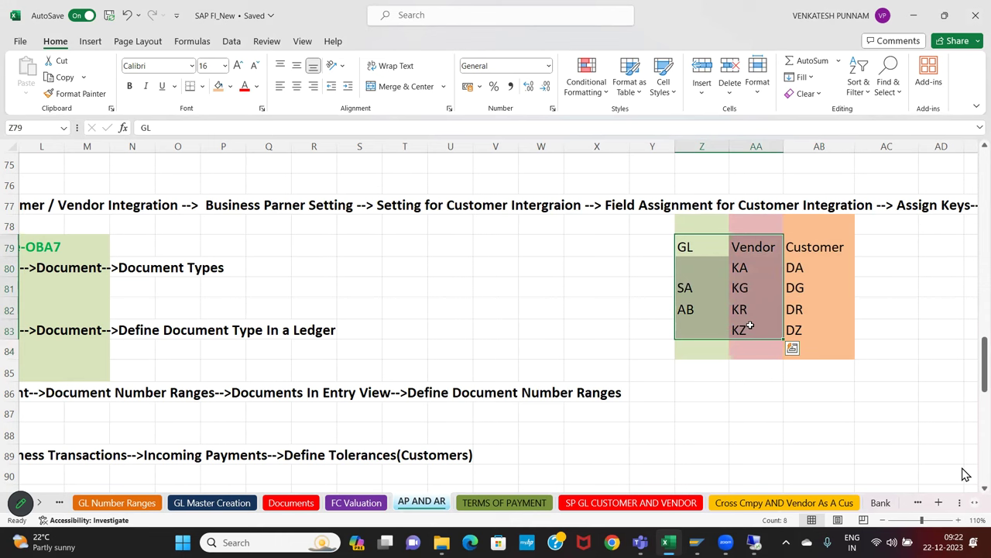
drag(804, 248, 800, 340)
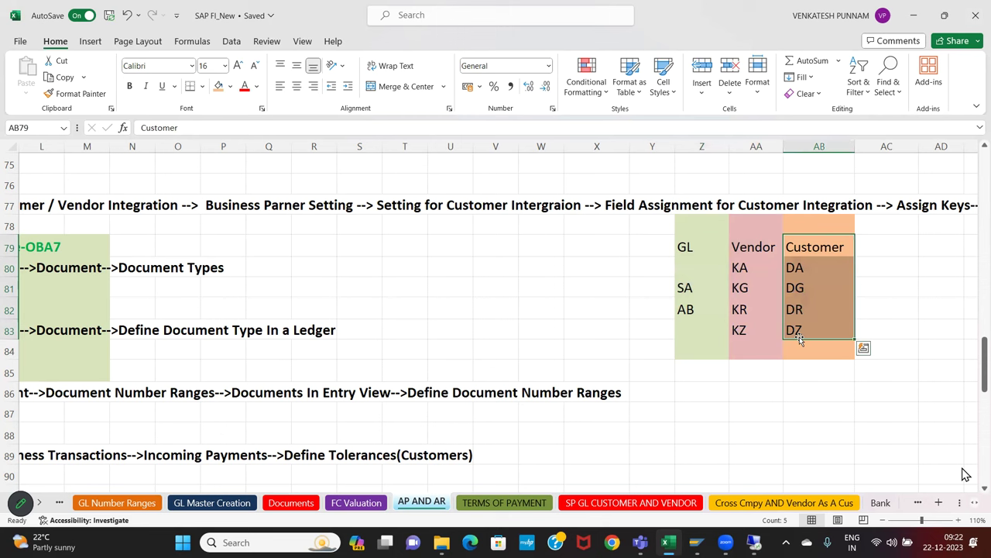
click(661, 223)
drag(660, 223, 745, 351)
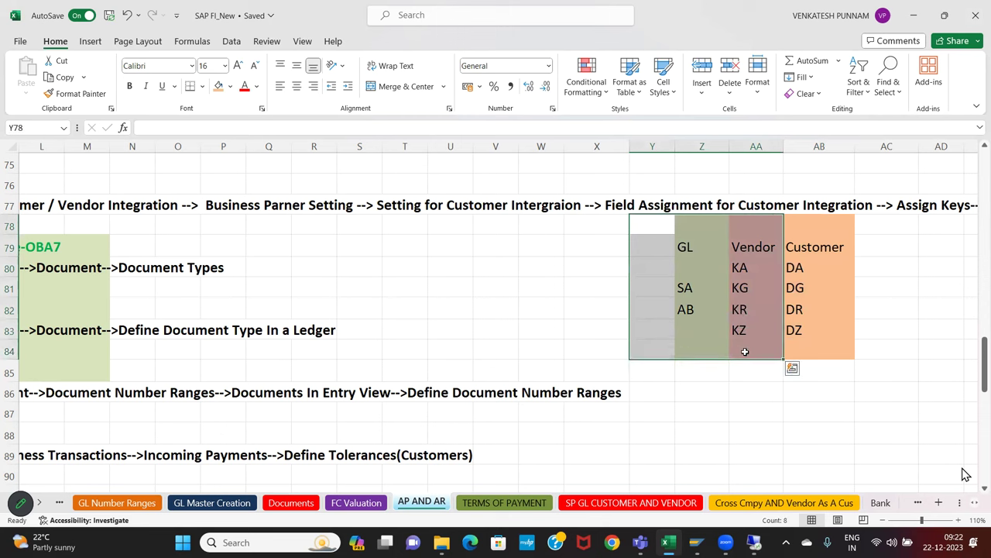
drag(801, 230, 808, 359)
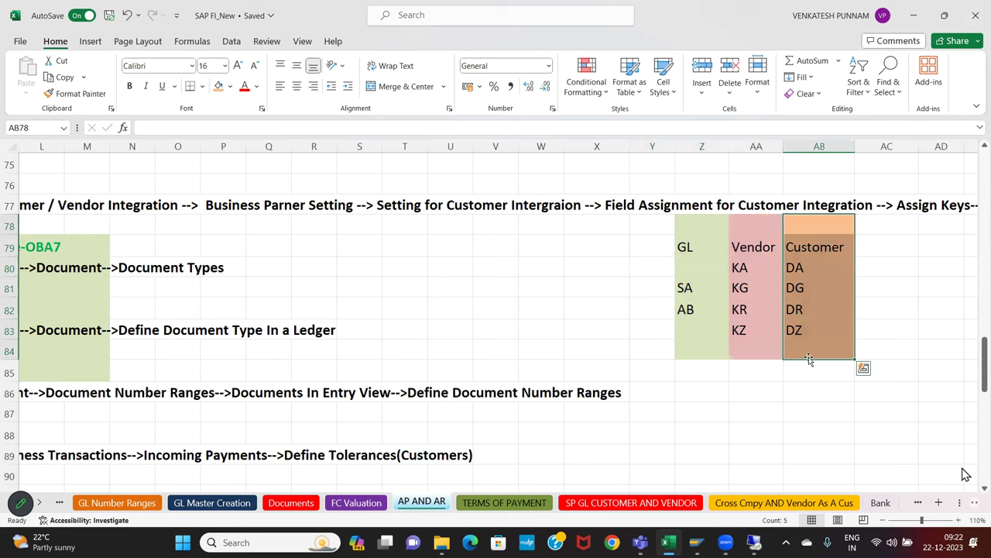
click(505, 379)
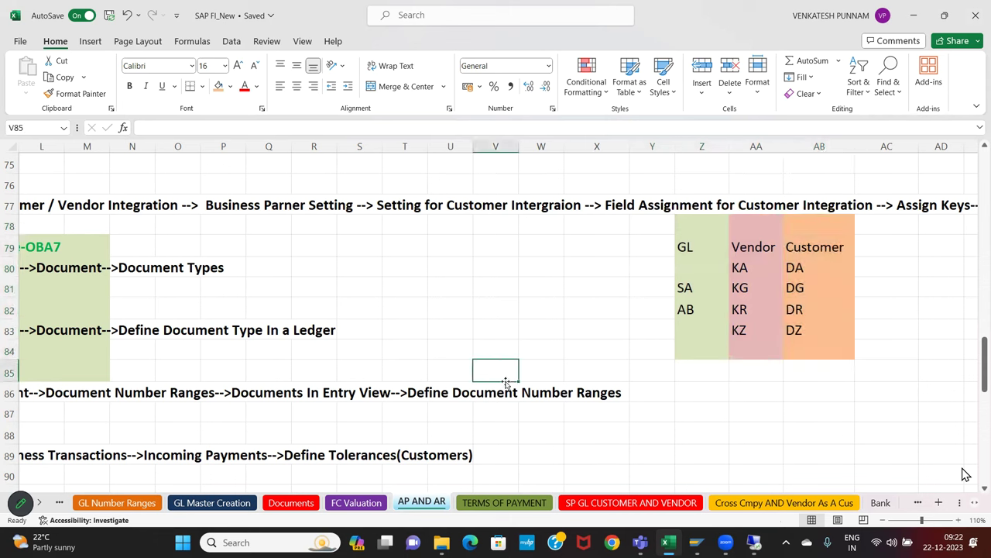
- Go to the heading 5.Define Document Type in cell A79 to read its configuration path
key(Left)
key(Left)
key(Left)
key(Left)
key(Left)
key(Left)
key(Left)
key(Left)
key(Left)
key(Left)
key(Left)
key(Left)
key(Left)
key(Left)
key(Left)
key(Left)
key(Left)
key(Left)
key(Left)
key(Left)
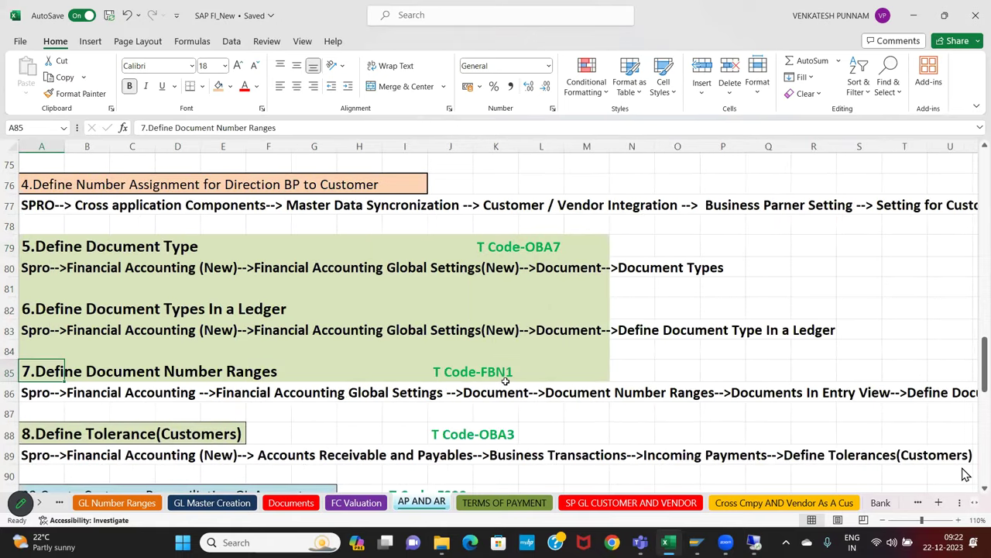
key(Up)
key(Up)
key(Up)
key(Up)
key(Up)
key(Up)
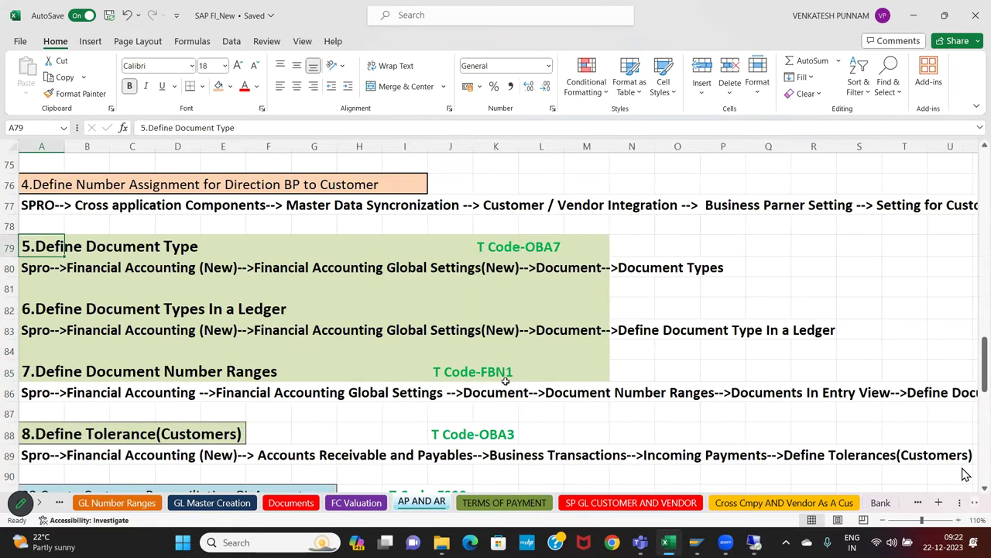
- Switch to the SAP session, start transaction SPRO and display the SAP Reference IMG
click(725, 542)
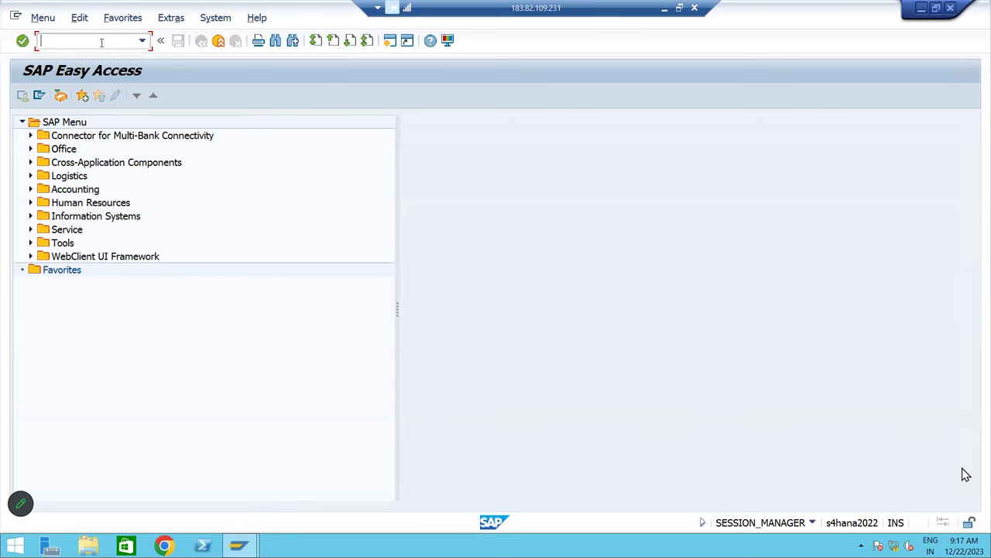
text(SPRO)
key(Return)
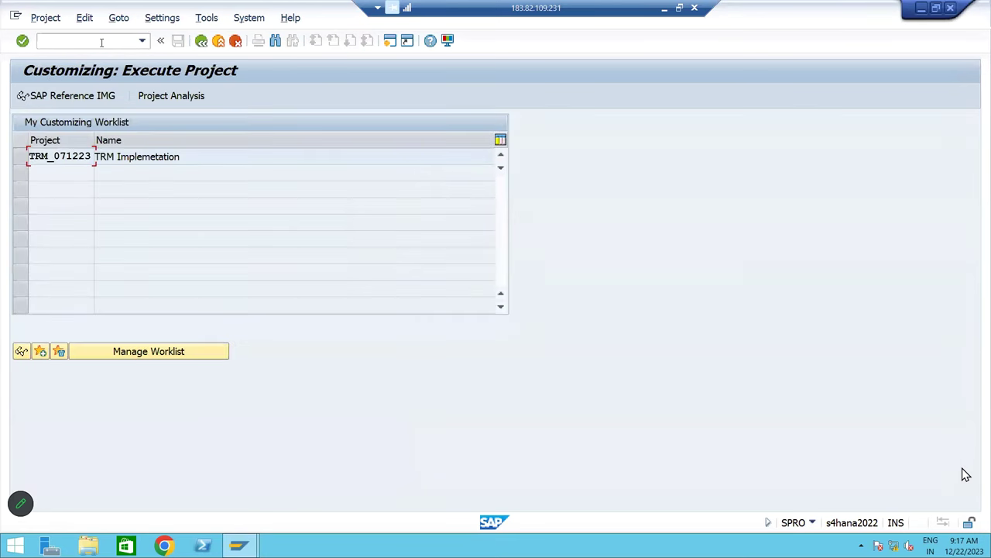
click(58, 95)
- Expand Financial Accounting and its Financial Accounting Global Settings in the IMG structure
click(99, 206)
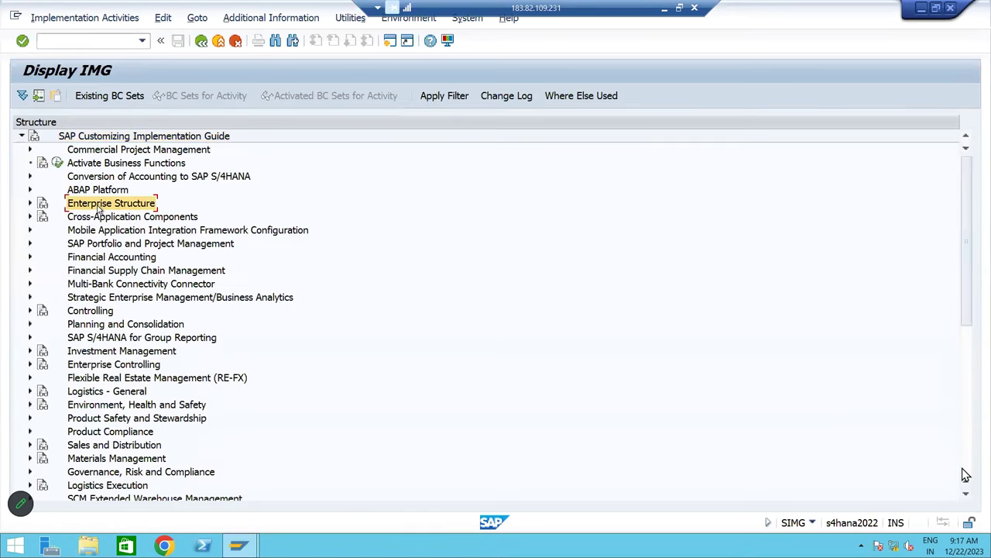
key(Down)
key(Down)
key(Down)
key(Down)
key(Right)
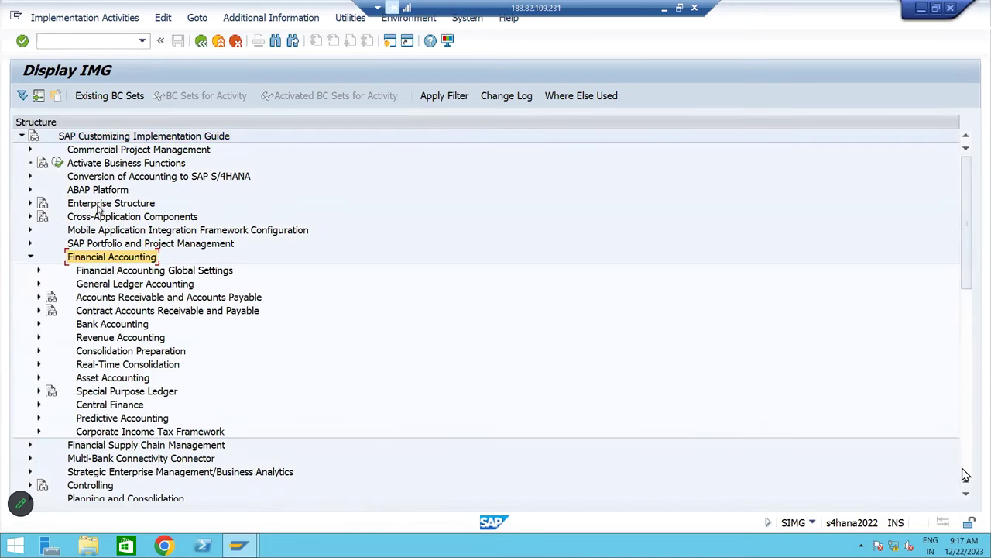
key(Down)
key(Right)
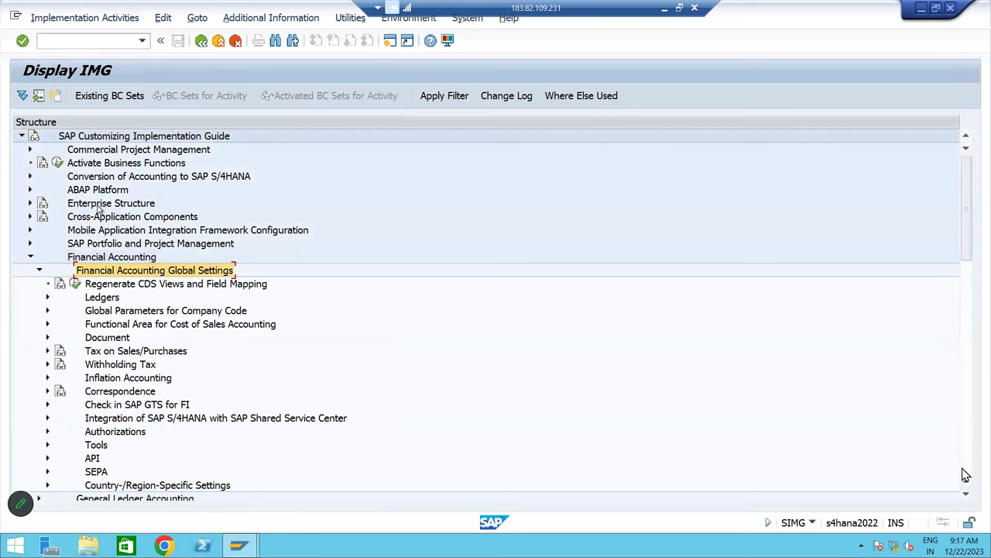
- Expand the Document node under Financial Accounting Global Settings and its Document Types node
key(Down)
key(Down)
key(Down)
key(Down)
key(Down)
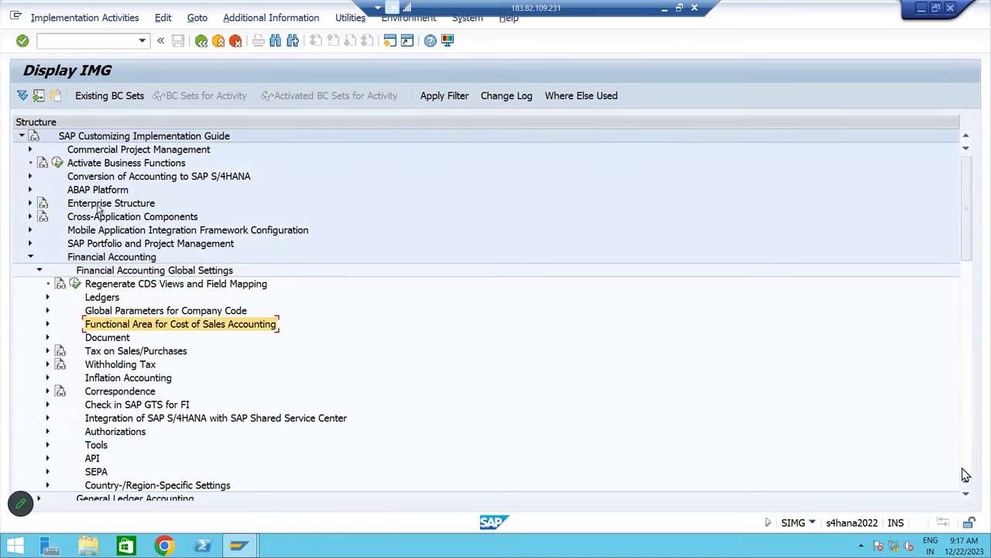
key(Right)
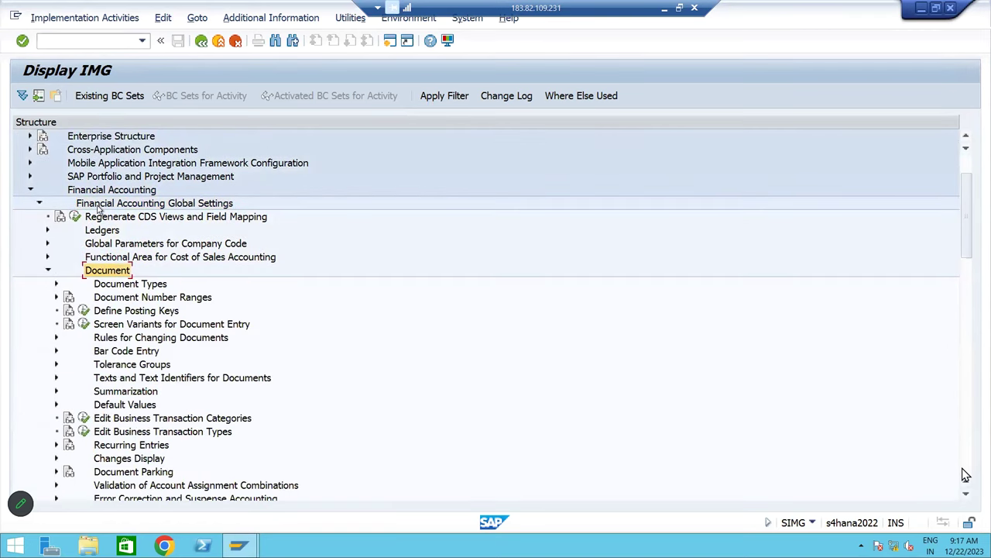
key(Down)
key(Down)
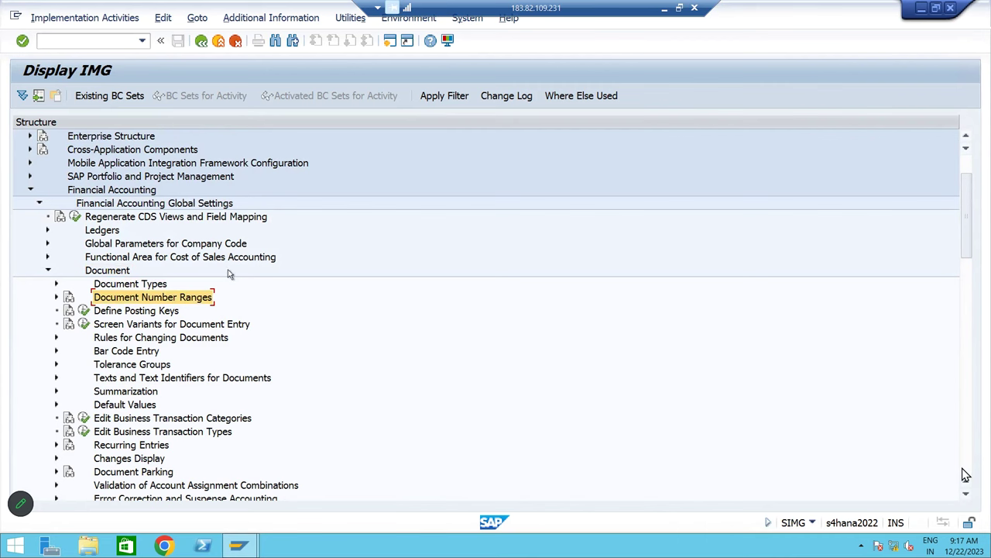
click(117, 286)
click(128, 301)
click(57, 284)
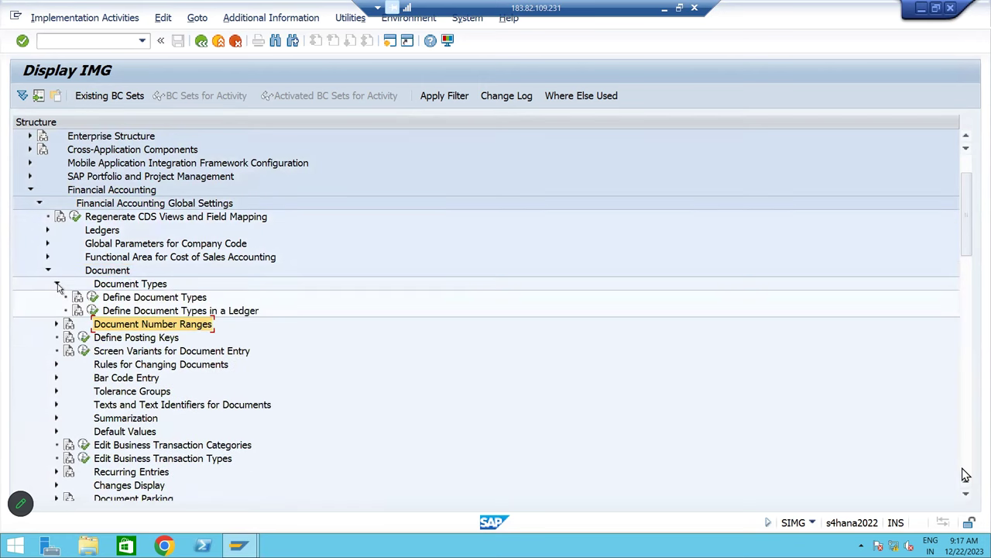
- Look over the activities for document types and document number ranges and open Define Document Types
click(132, 301)
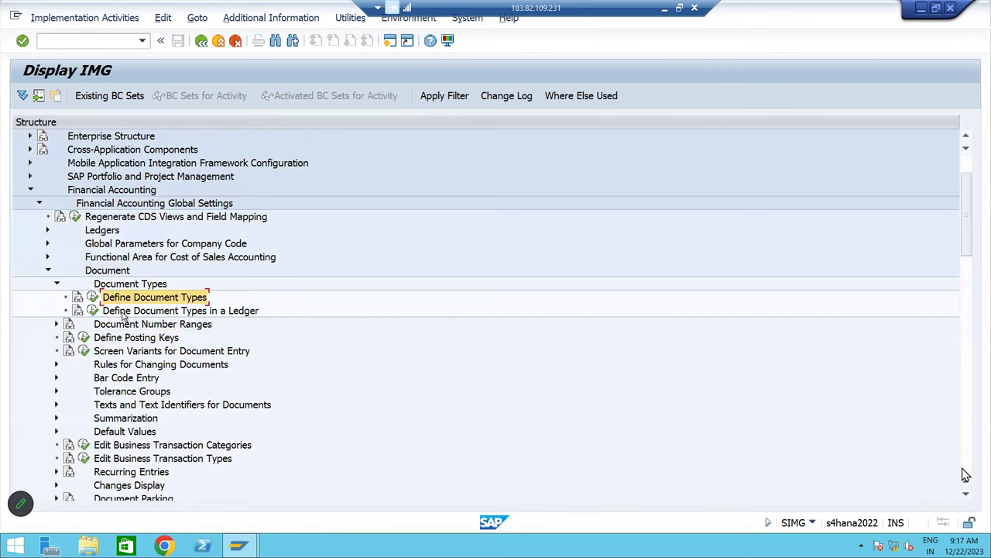
click(124, 314)
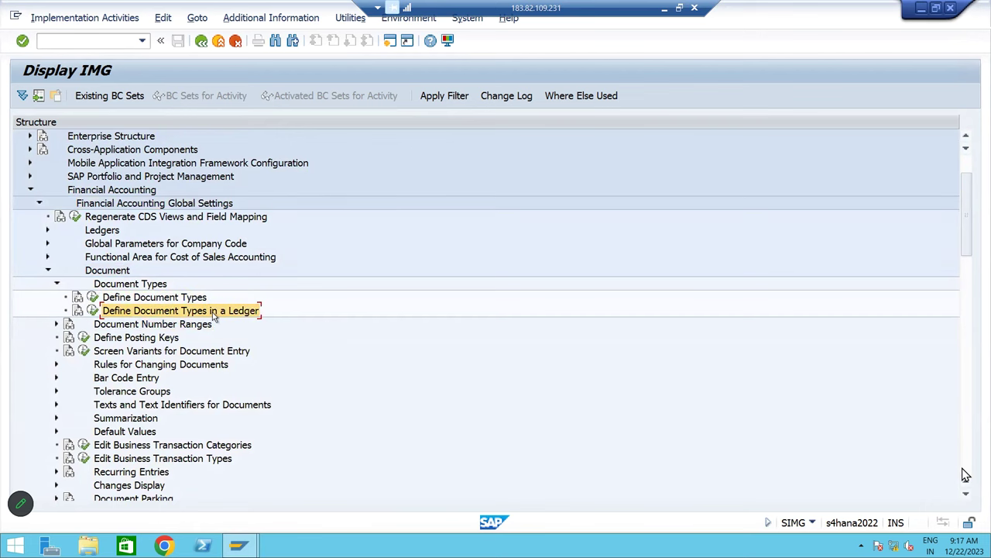
click(58, 325)
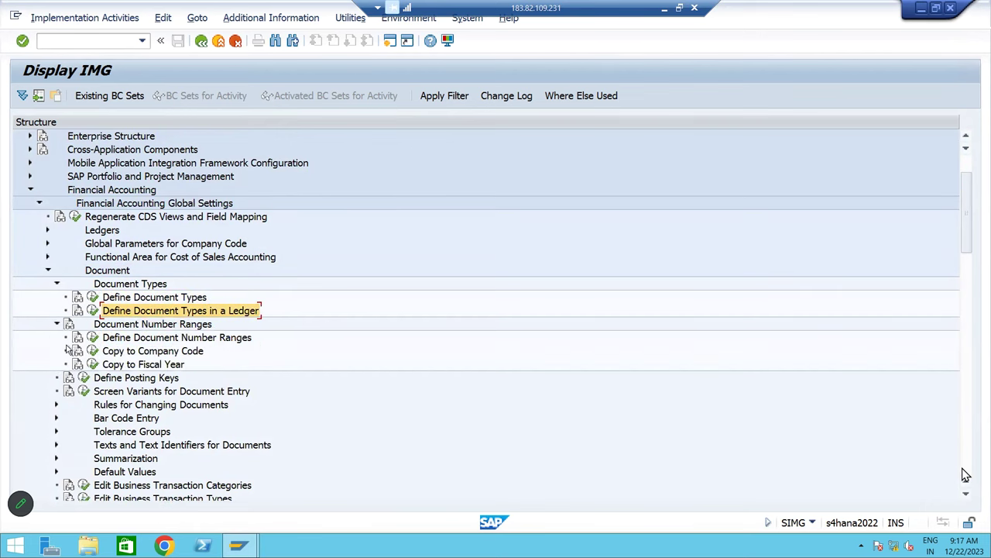
click(123, 341)
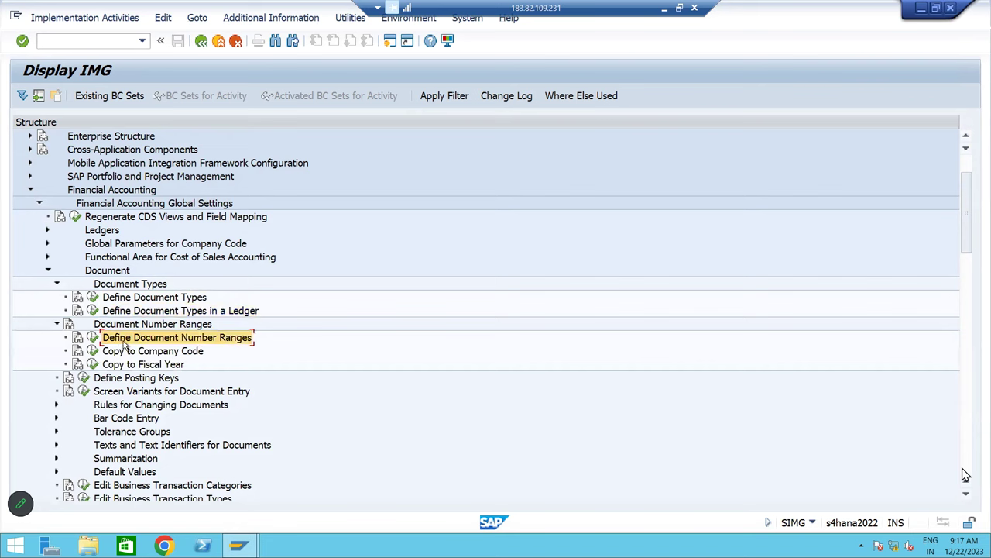
click(56, 325)
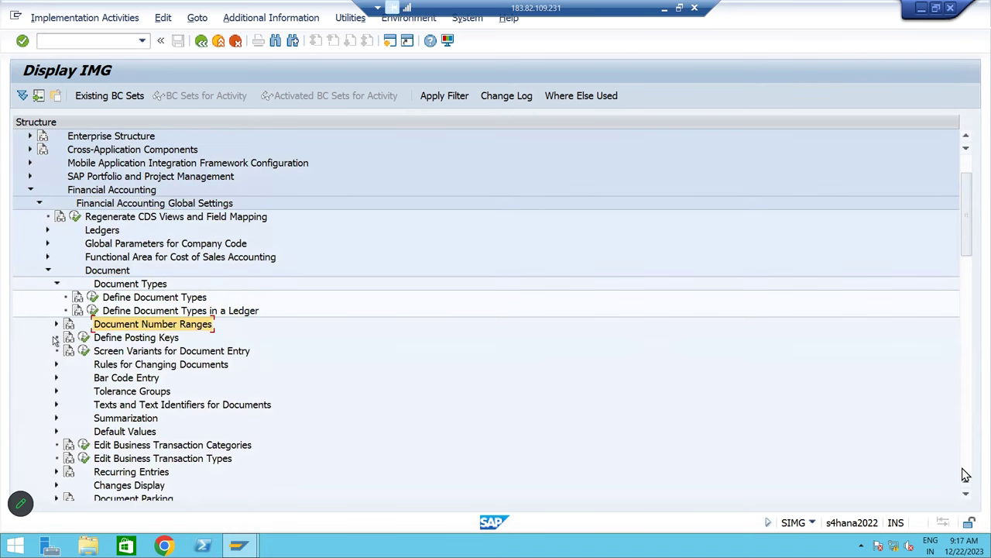
click(118, 300)
click(93, 297)
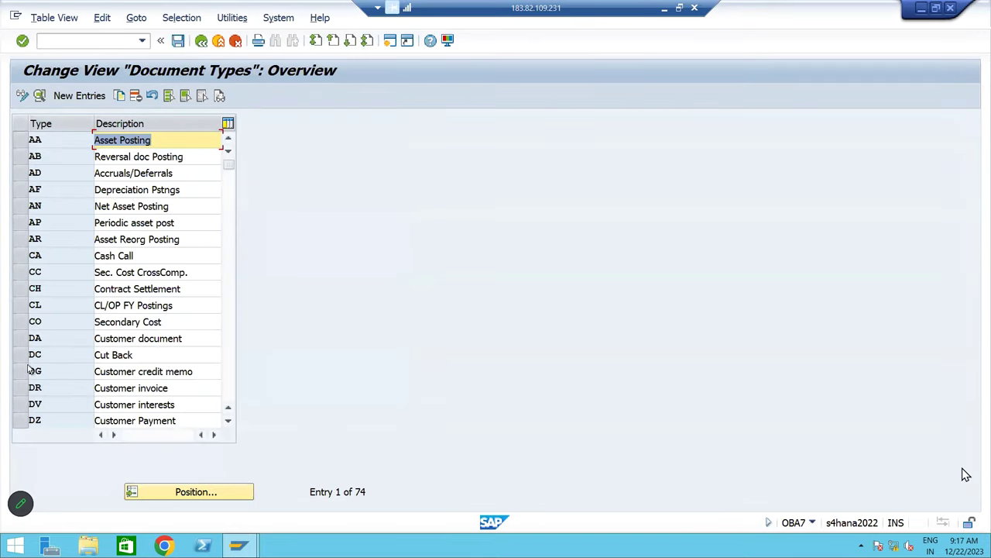
- Check the customer document types DA, DG, DR and DZ in the document types overview
click(21, 341)
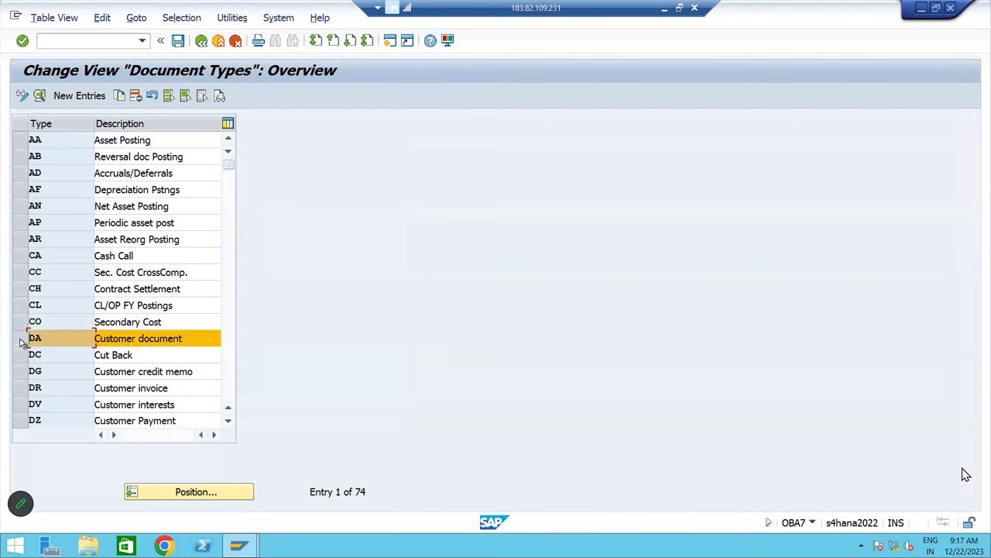
click(21, 341)
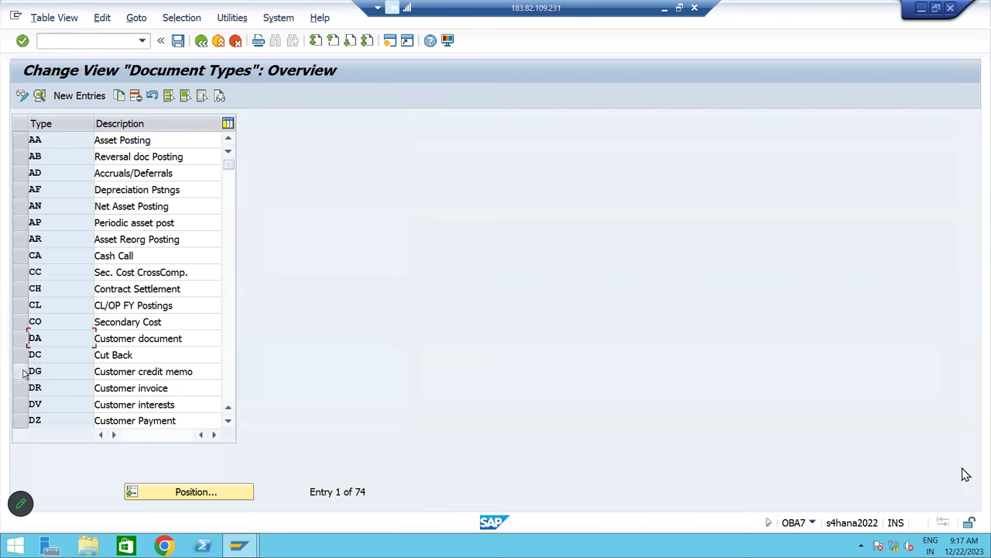
click(21, 372)
click(22, 371)
click(25, 389)
click(25, 393)
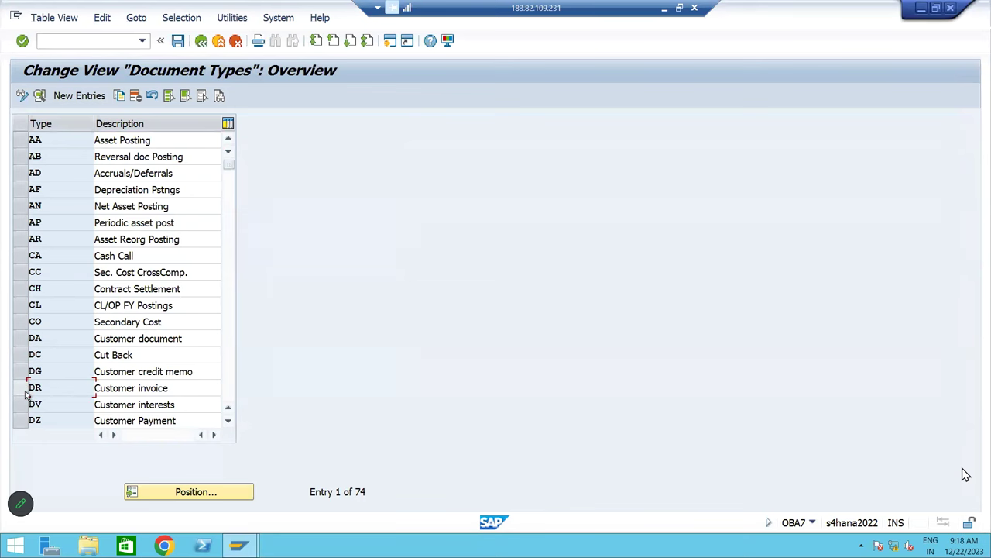
click(26, 422)
click(26, 423)
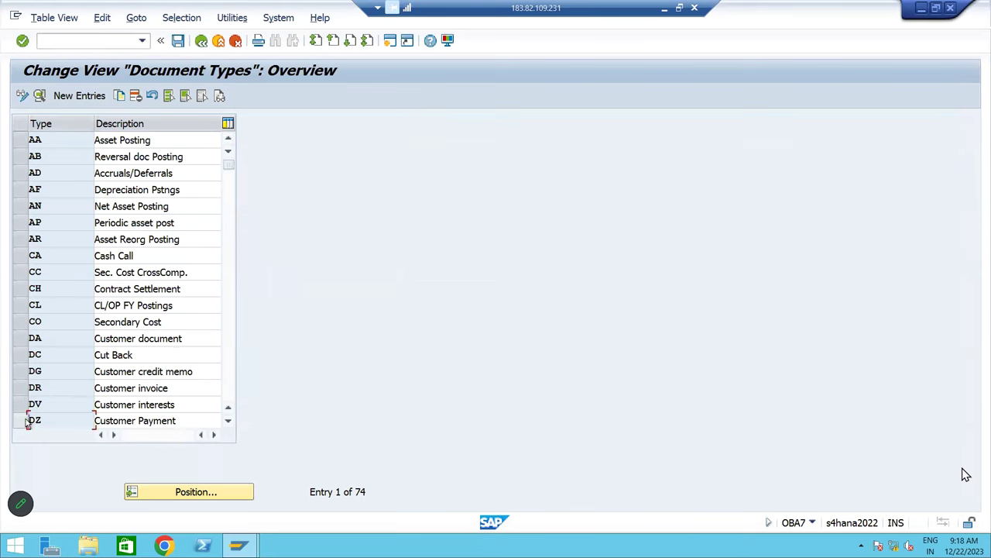
- Look up the number range of customer document type DA in SAP and note 12 beside DA in the Excel table
double_click(54, 337)
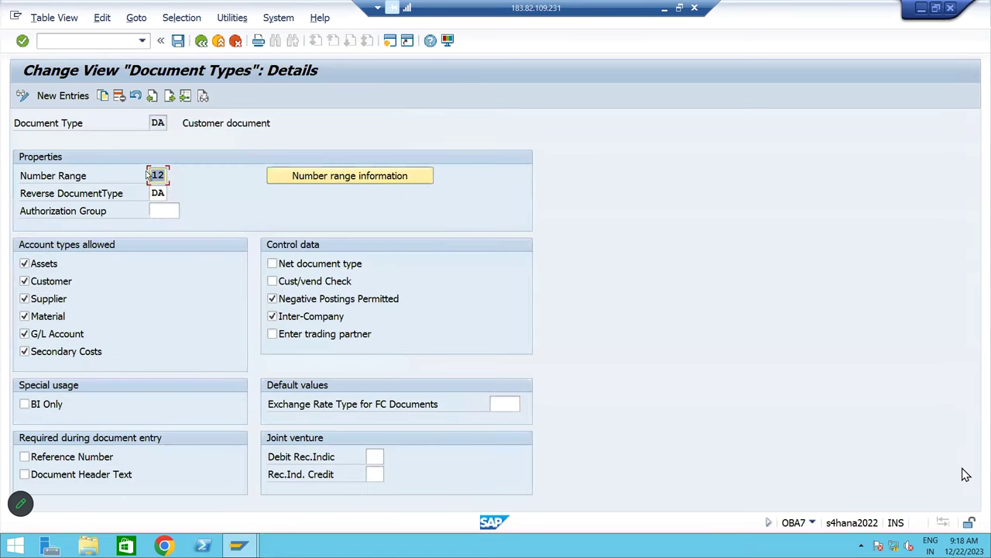
click(202, 43)
click(663, 8)
click(729, 289)
key(Right)
key(Right)
key(Right)
key(Right)
key(Right)
key(Right)
key(Right)
key(Right)
key(Right)
key(Right)
key(Right)
key(Right)
key(Right)
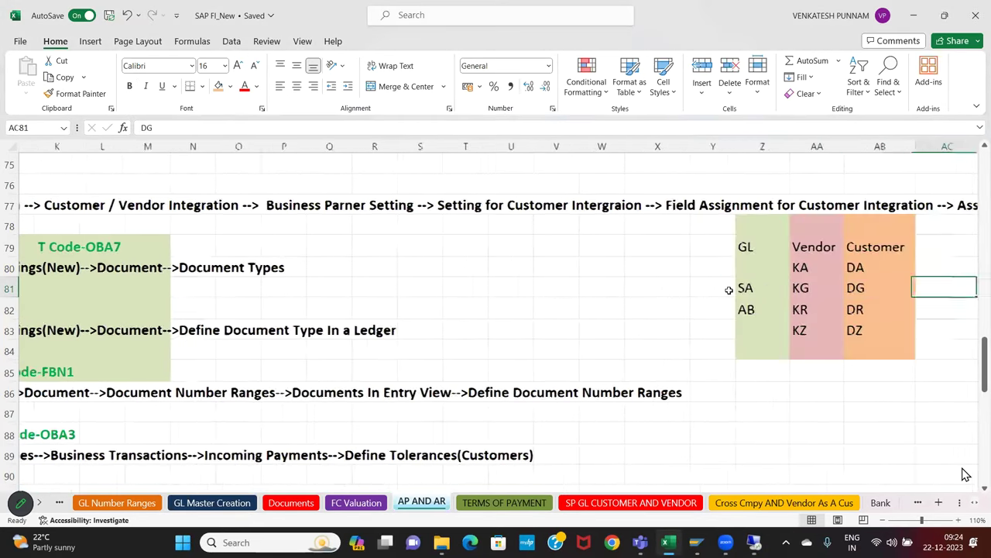
key(Up)
text(12)
key(Return)
- Look up the number range of customer invoice type DR in SAP and enter 02 beside DR in the Excel table
key(alt+Tab)
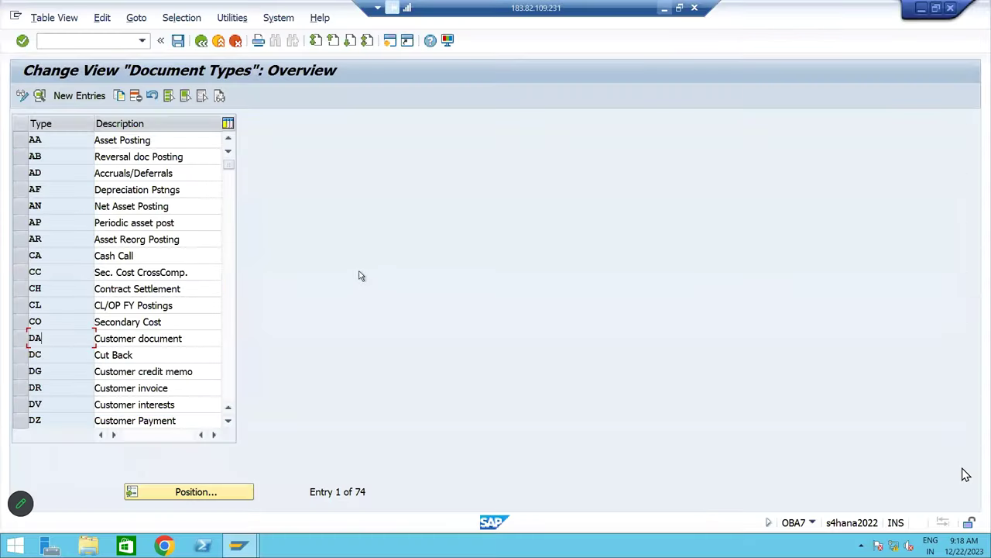
double_click(46, 389)
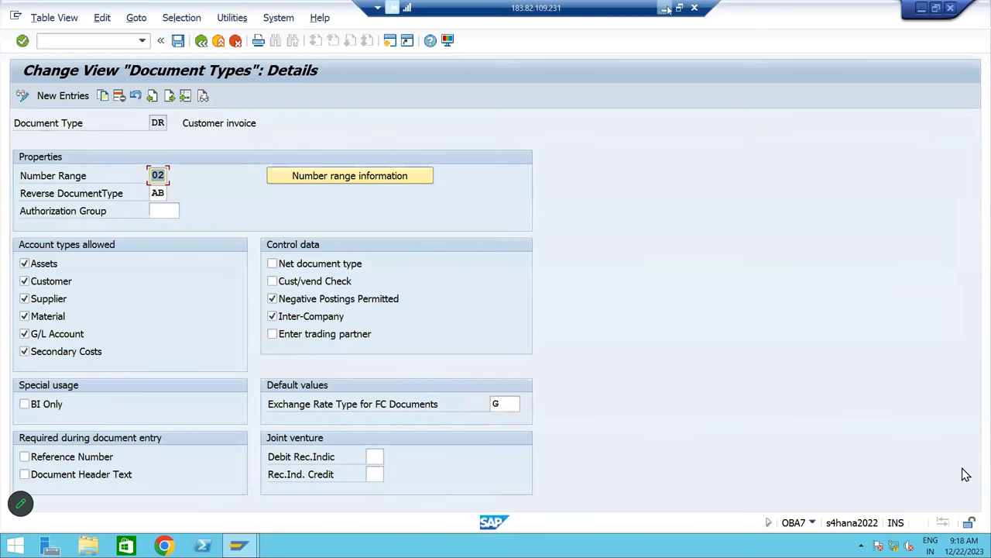
key(alt+Tab)
key(alt+Tab)
key(alt+Tab)
click(903, 305)
text(01)
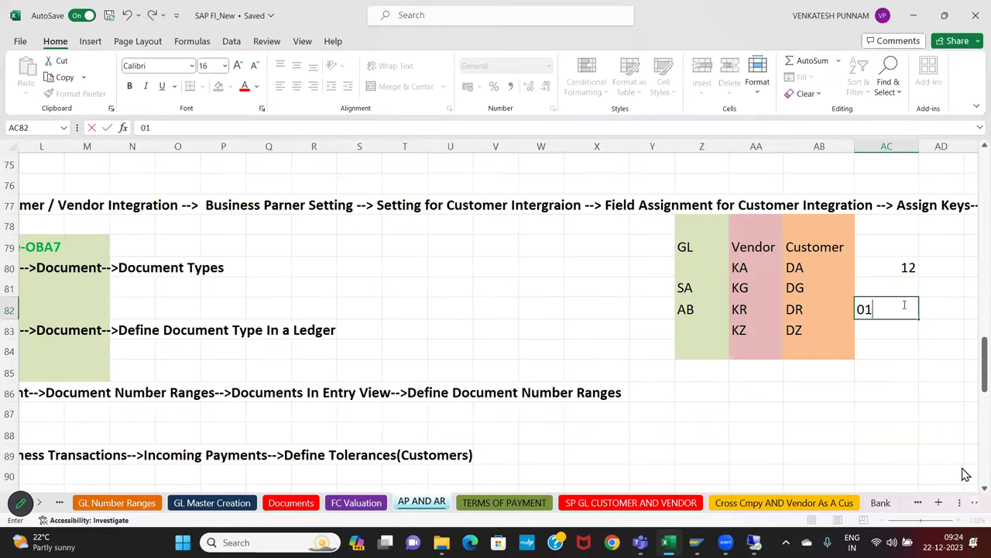
key(BackSpace)
text(2)
- Look up the number range of customer credit memo type DG in SAP and enter 16 beside DG in the Excel table
key(alt+Tab)
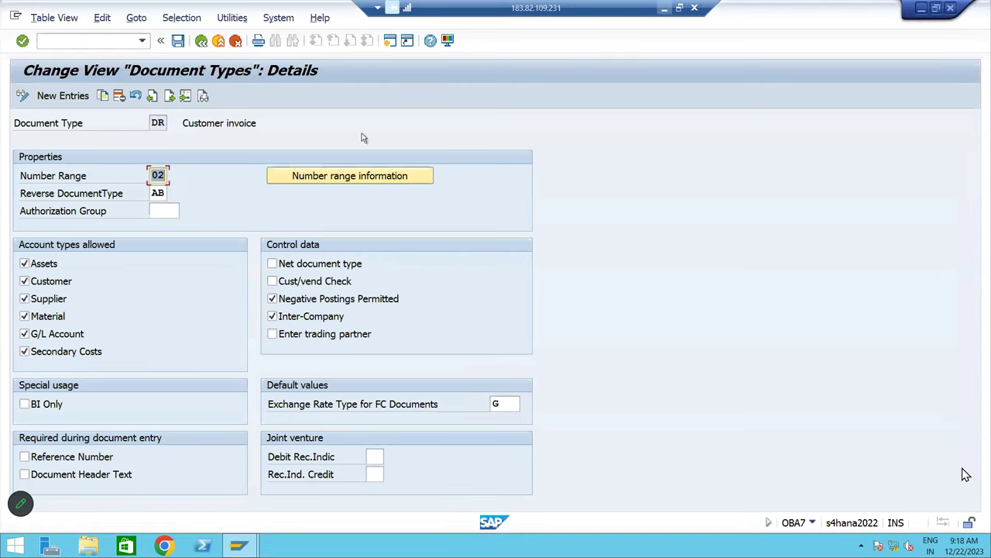
text(02)
key(F3)
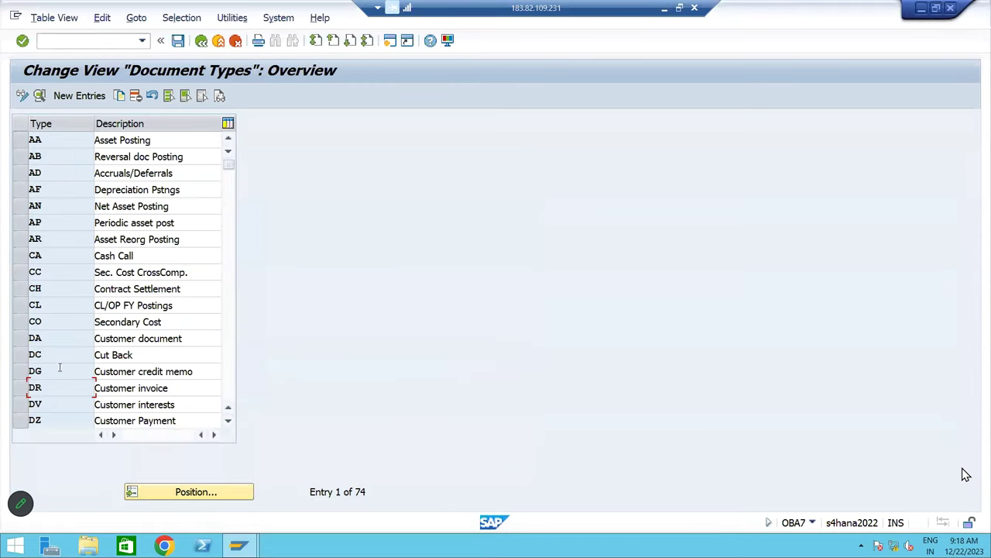
double_click(57, 378)
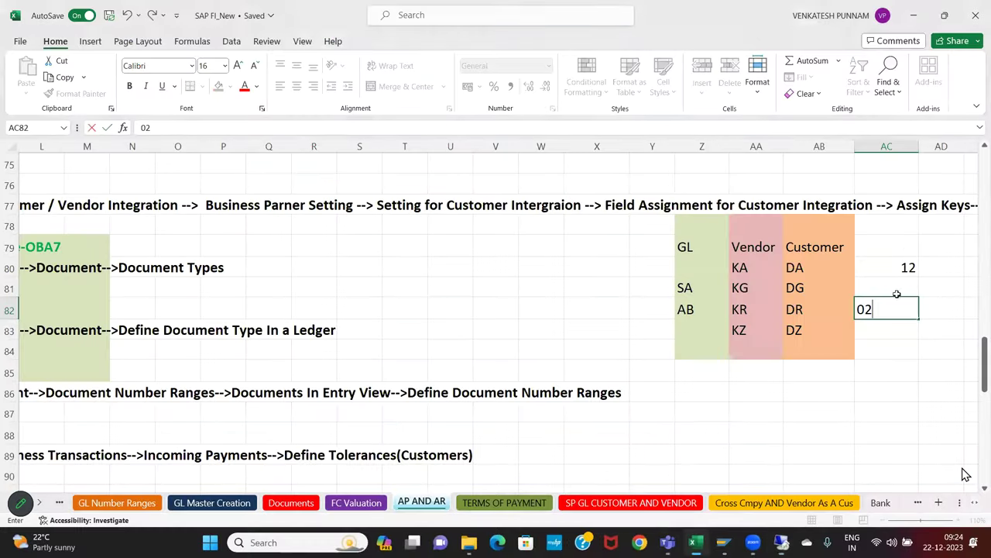
click(664, 7)
click(887, 287)
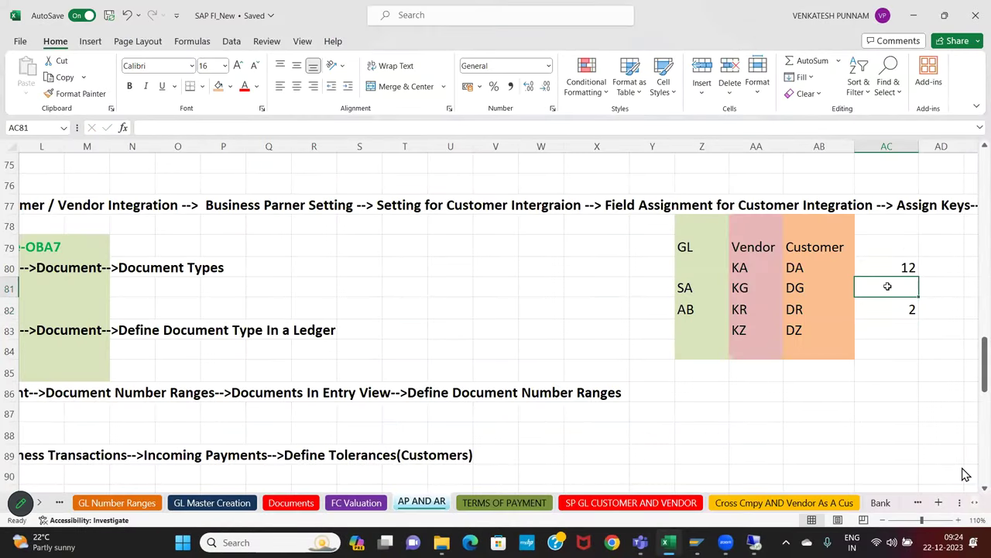
text(16)
key(Return)
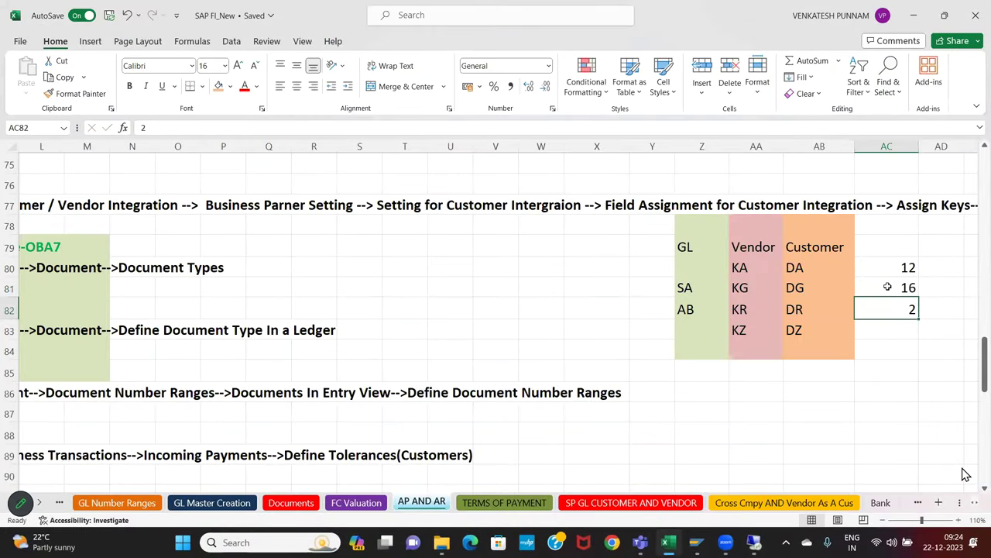
- Look up the number range of customer payment type DZ in SAP and enter 03 beside DZ in the Excel table
key(alt+Tab)
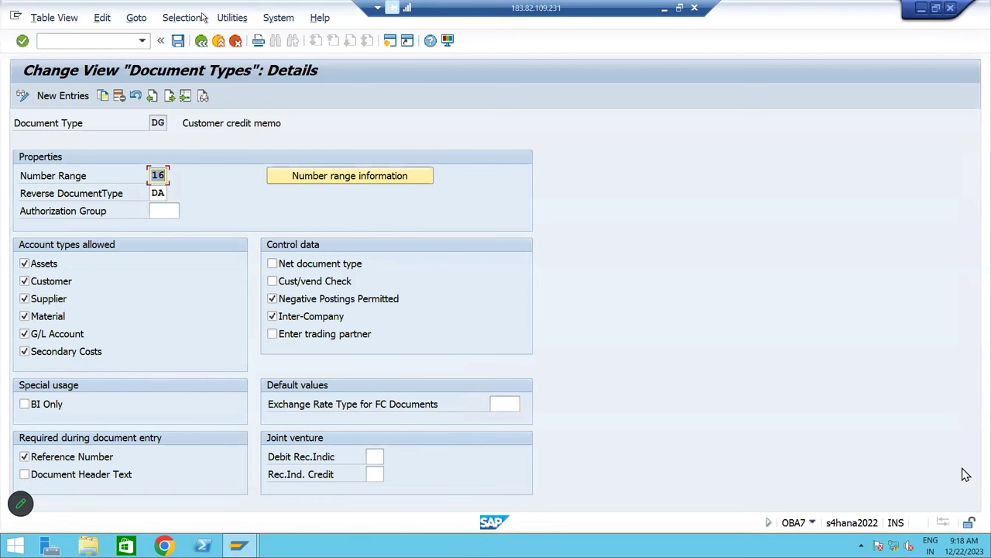
click(202, 40)
double_click(62, 420)
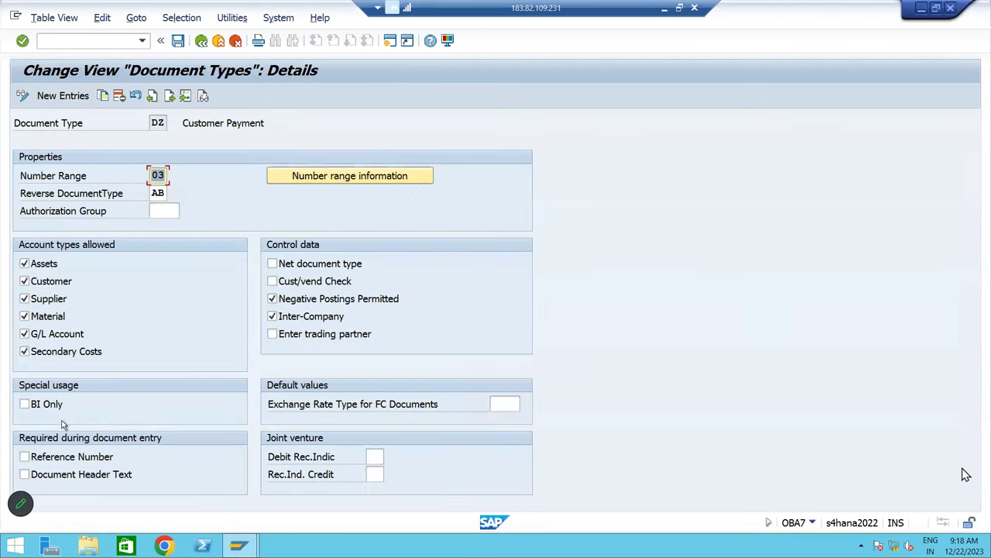
click(201, 41)
click(664, 10)
click(897, 335)
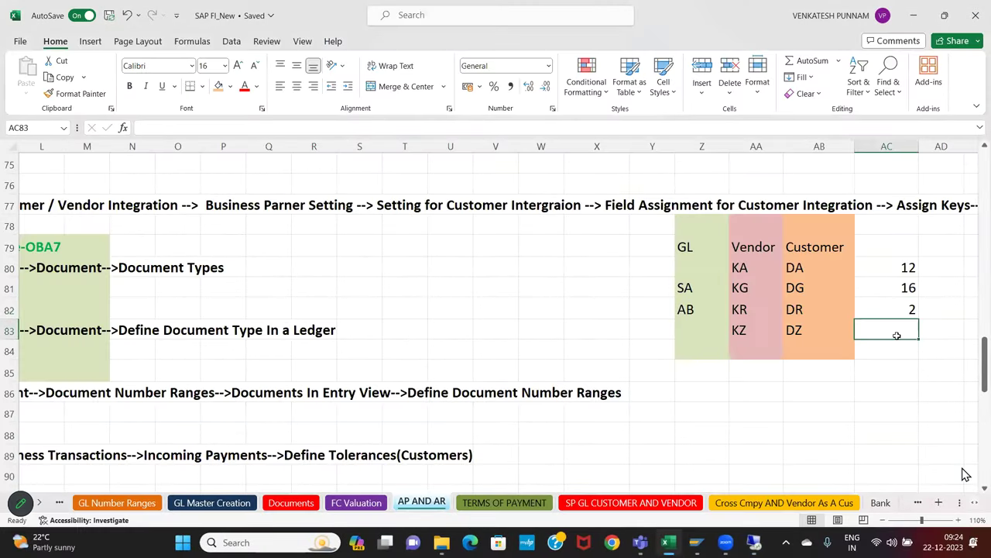
text(03)
key(Return)
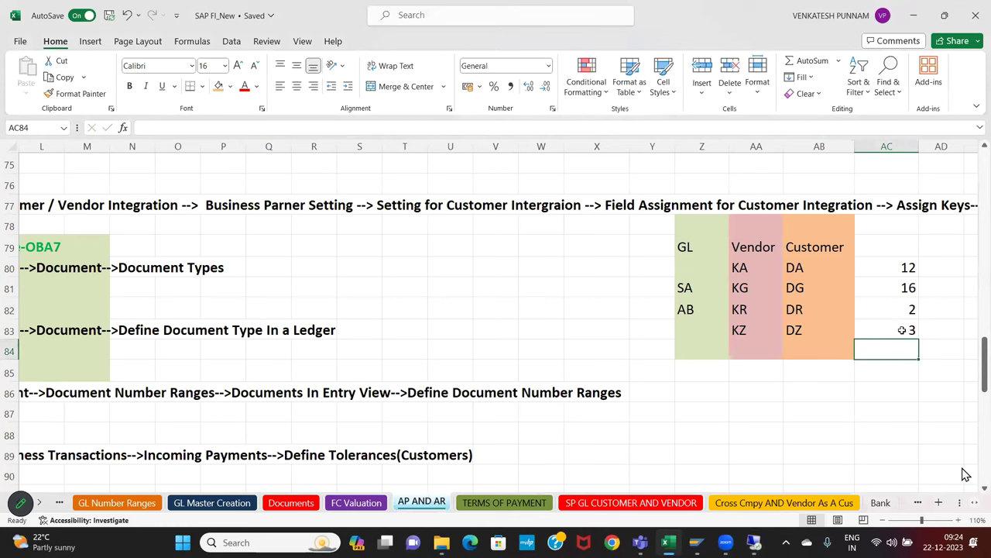
- Review the customer document types DA, DG, DR and DZ against the number ranges noted beside them
drag(804, 267, 907, 330)
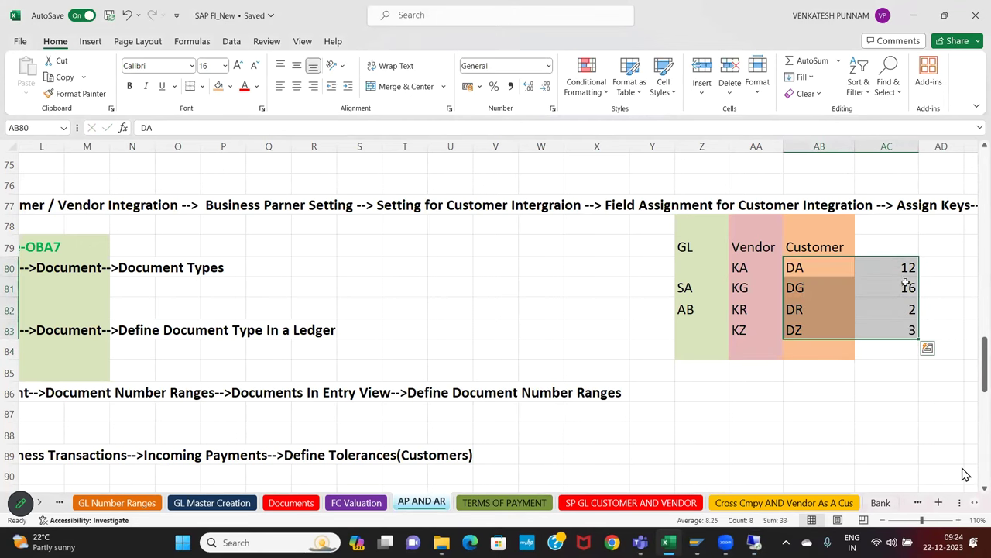
drag(896, 268, 915, 330)
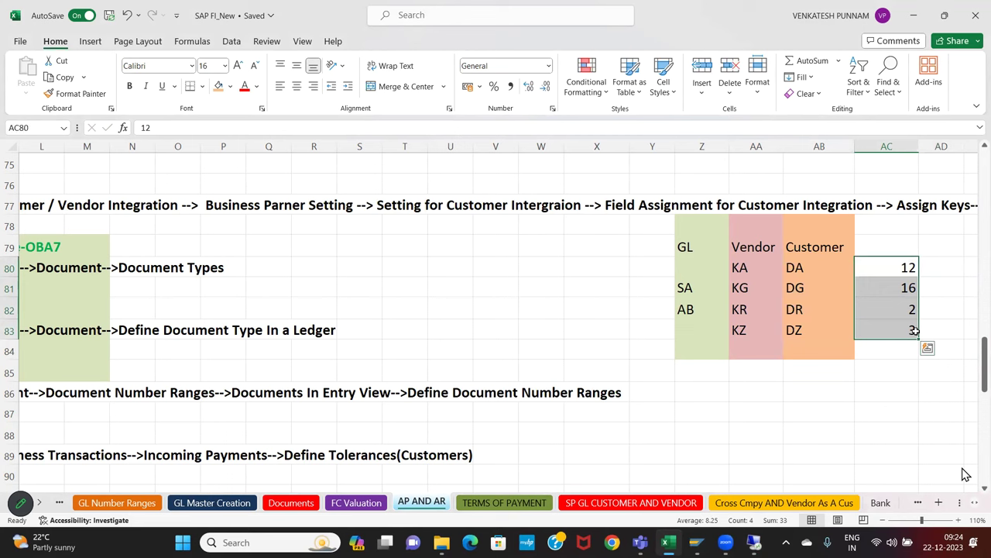
drag(880, 277, 886, 335)
click(886, 271)
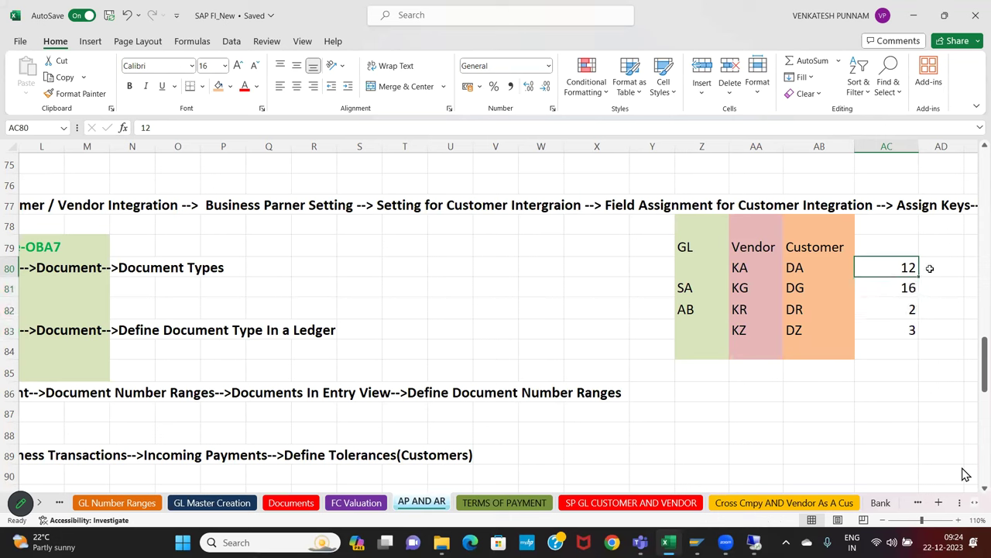
click(956, 271)
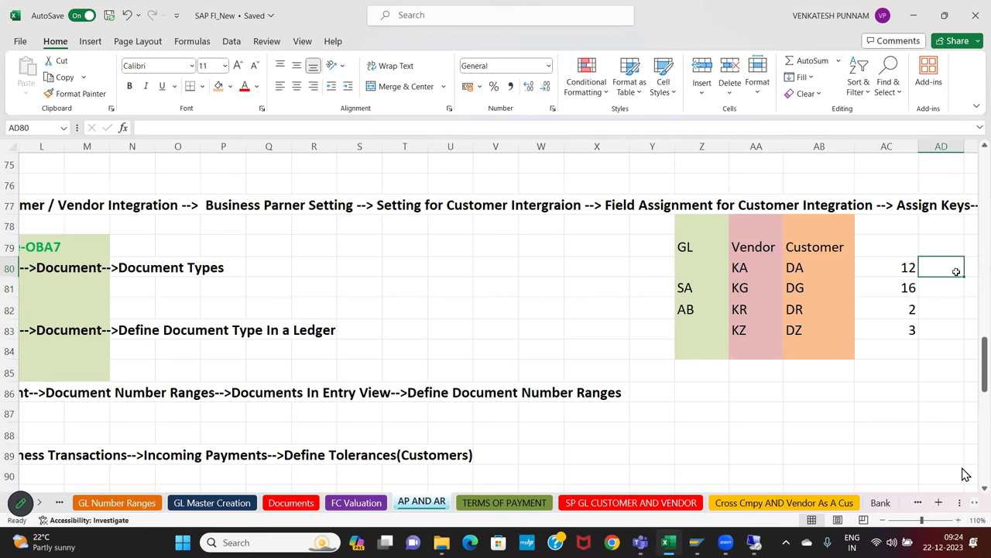
- Switch to SAP, return to the IMG structure and open Define Document Types in a Ledger for ledger B1
key(alt+Tab)
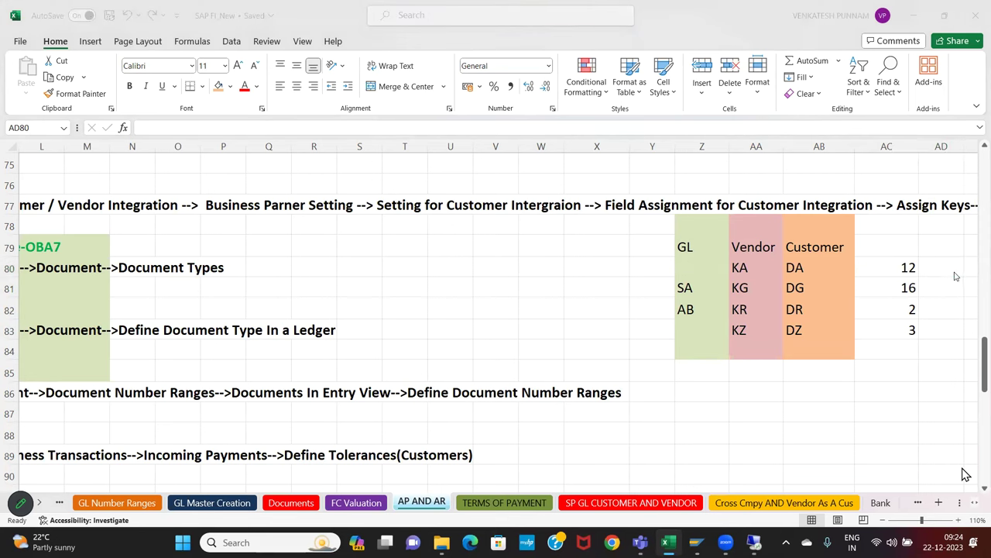
click(200, 40)
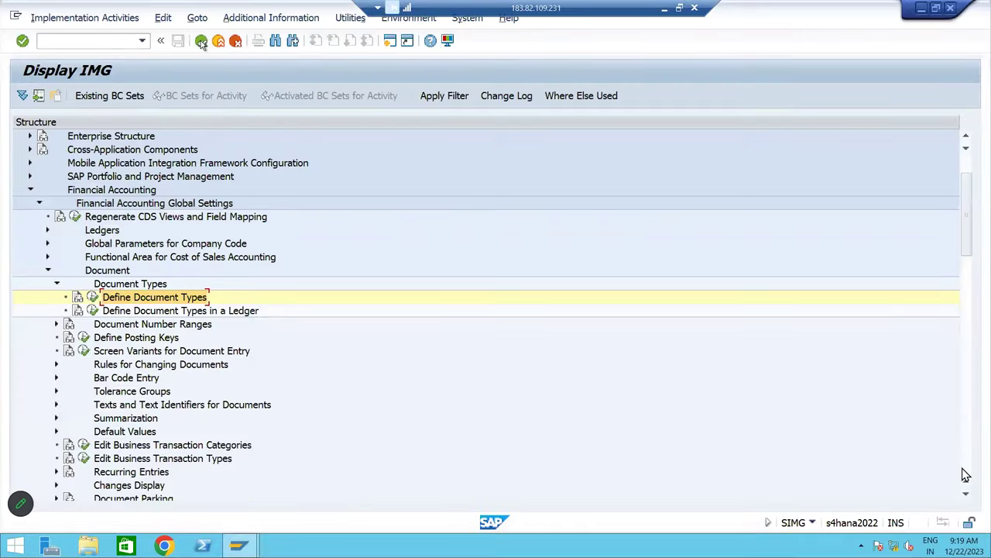
click(117, 311)
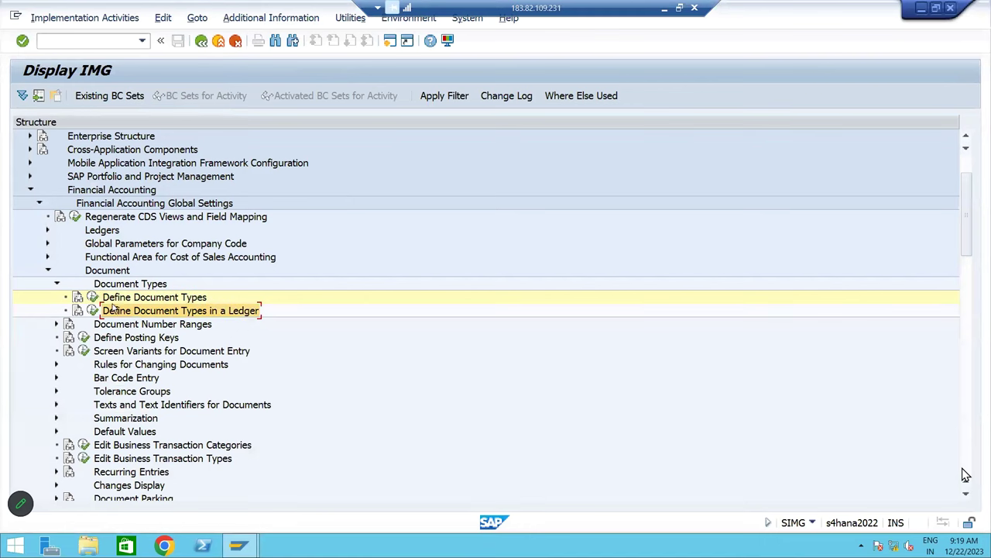
click(92, 310)
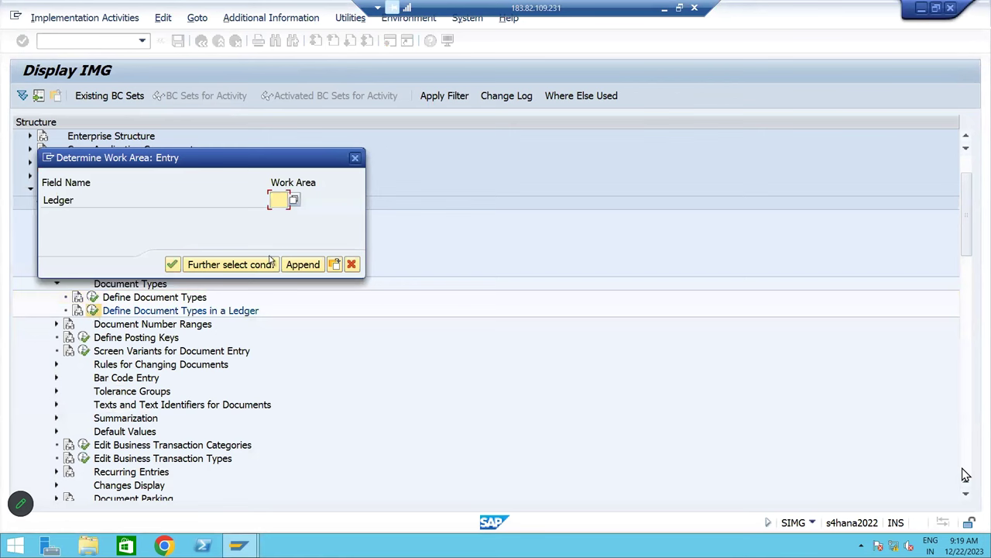
click(282, 200)
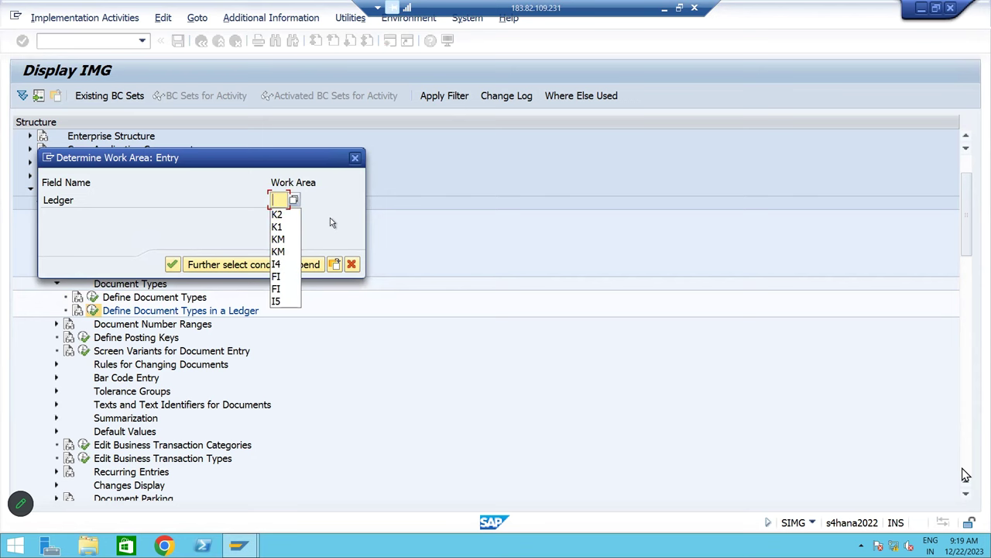
text(B1)
key(Return)
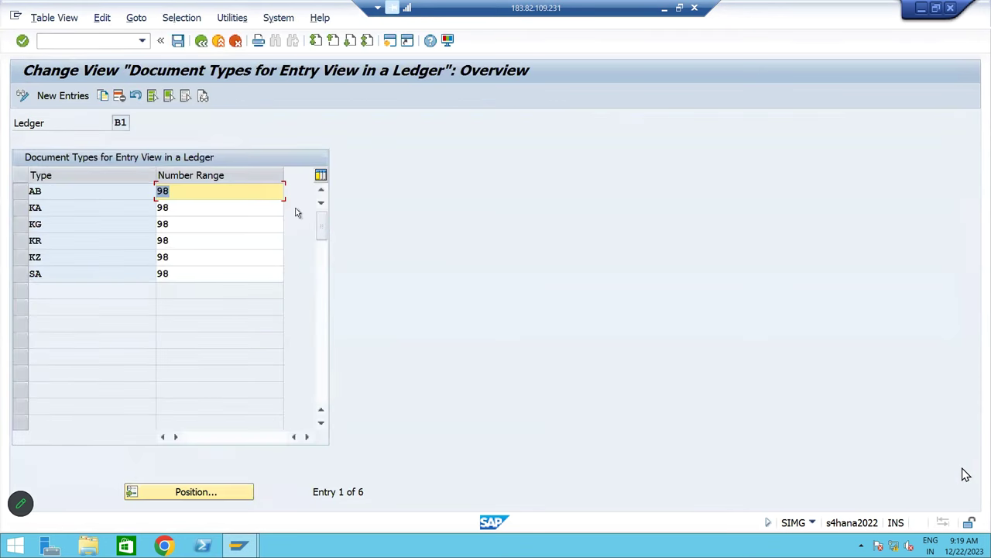
- Start new entries for ledger B1 and add document types DA and DG with number range 98
click(66, 98)
text(DA)
key(Tab)
text(98)
key(Tab)
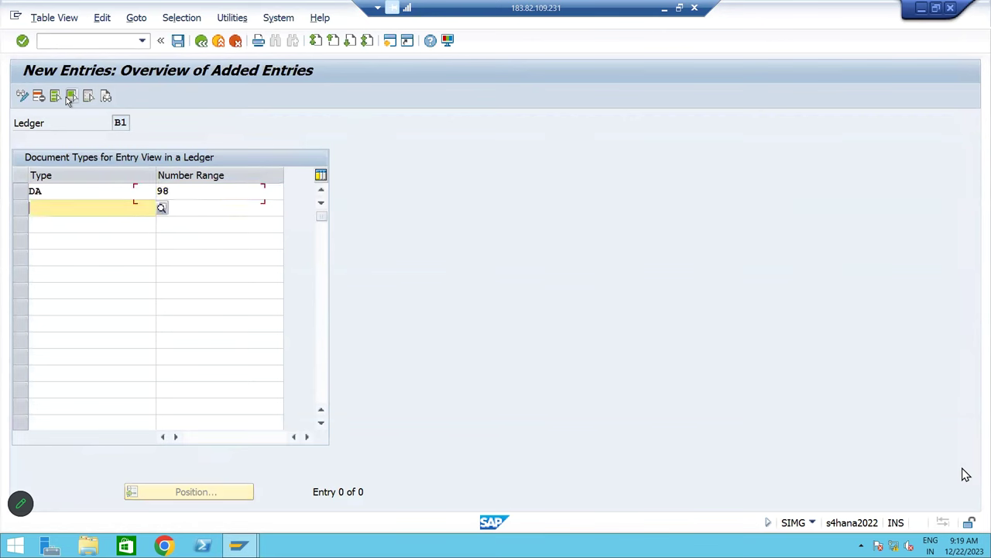
text(D)
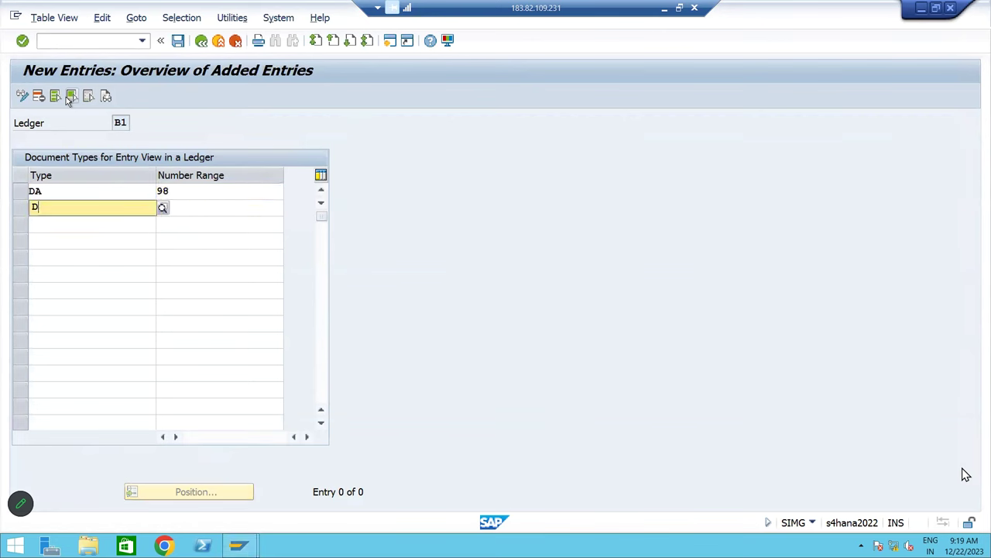
text(G)
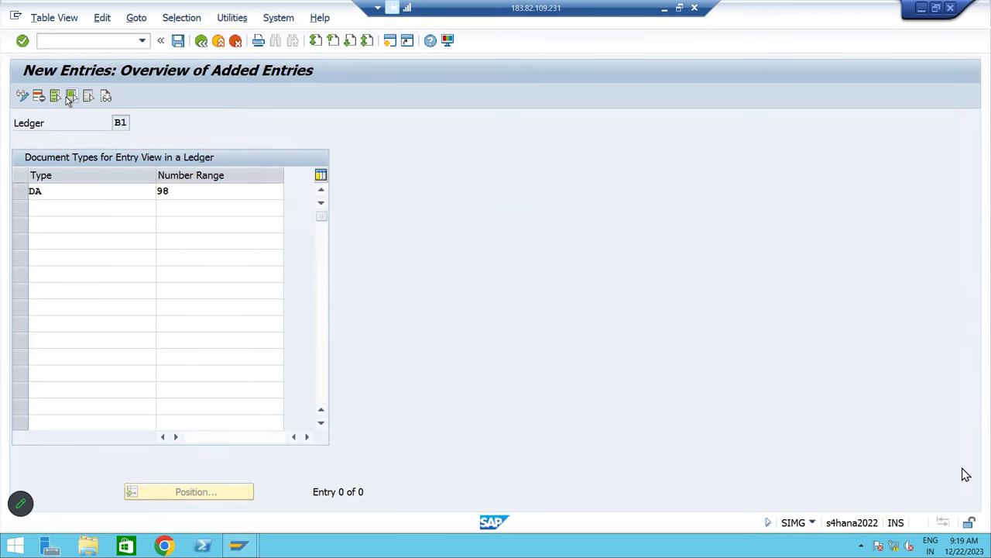
key(Tab)
text(98)
key(Tab)
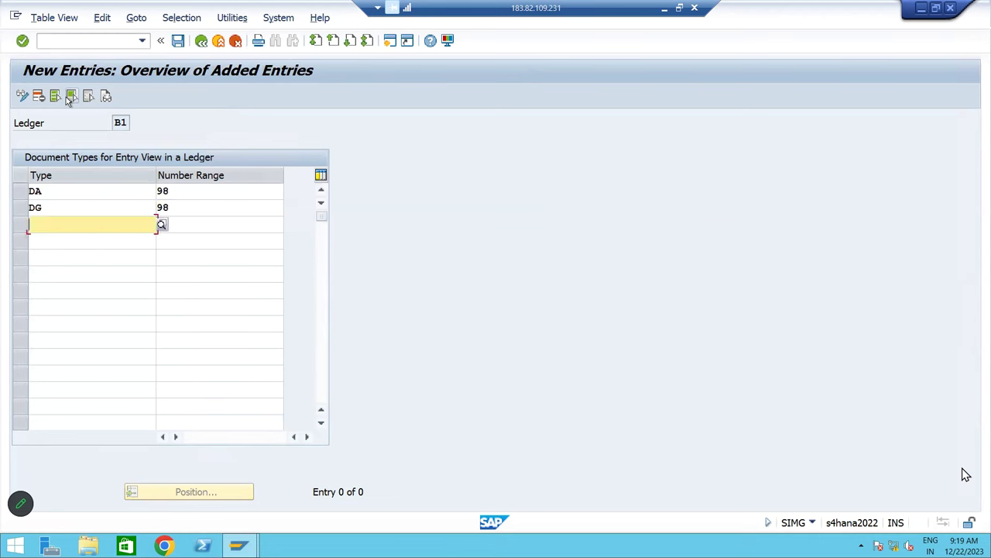
- Add document types DR and DZ with number range 98 for ledger B1 and save the new entries
text(DR)
key(Tab)
text(98)
key(Tab)
text(DZ)
key(Tab)
text(98)
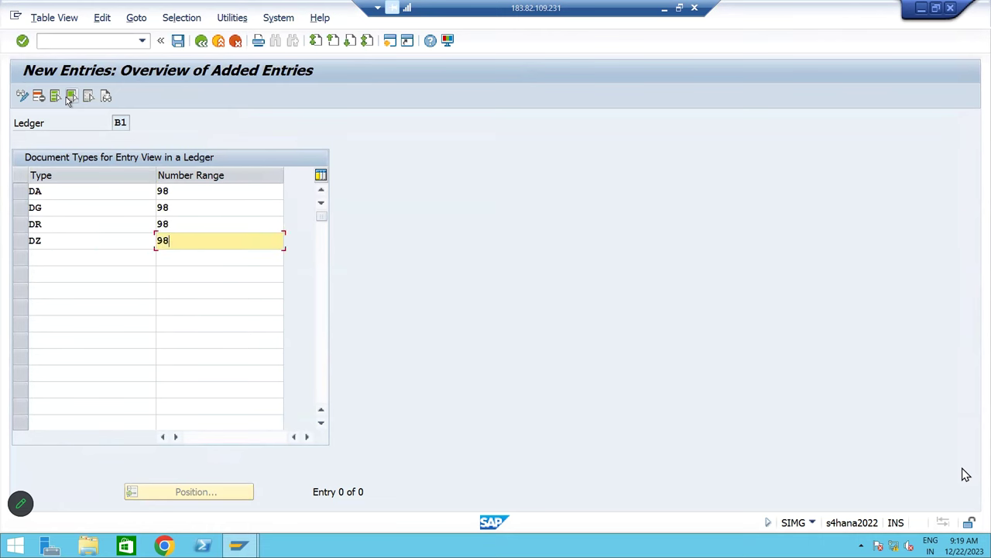
key(Return)
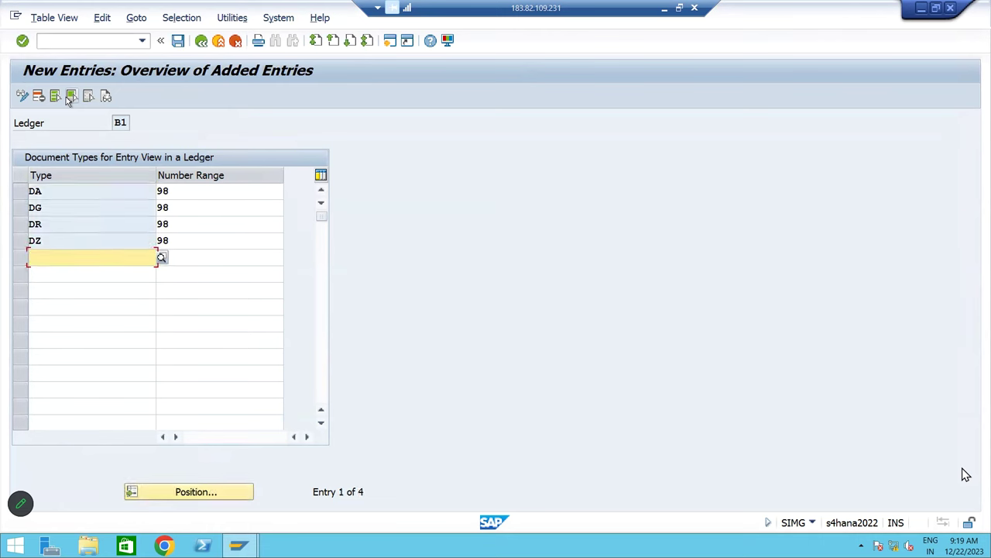
click(178, 41)
click(283, 263)
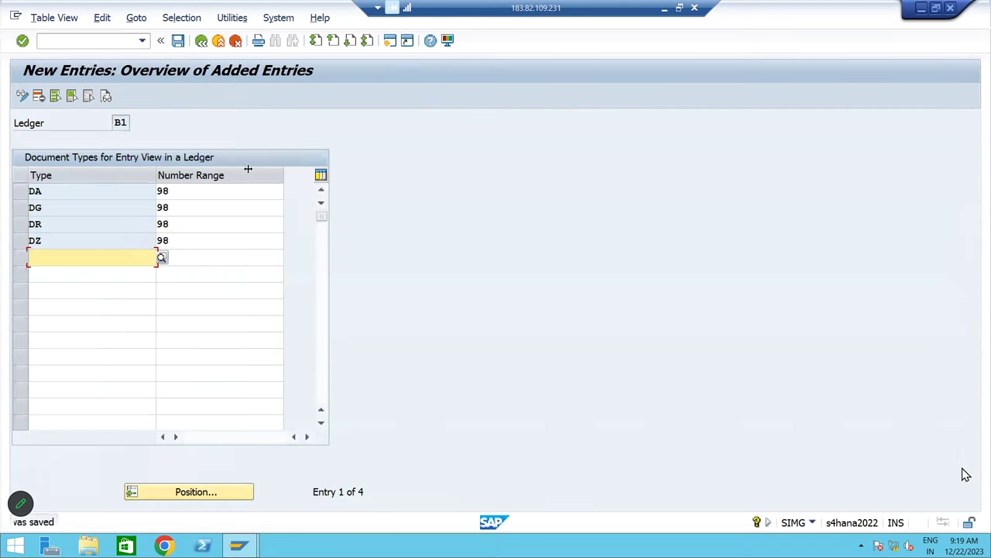
- Return to the ledger B1 overview and review its GL, vendor and customer document types
click(203, 43)
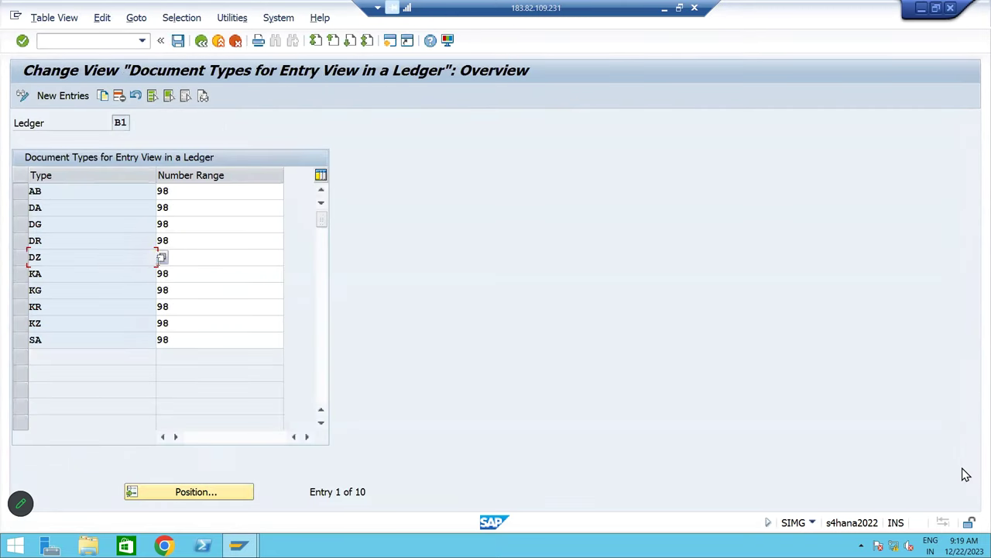
click(20, 340)
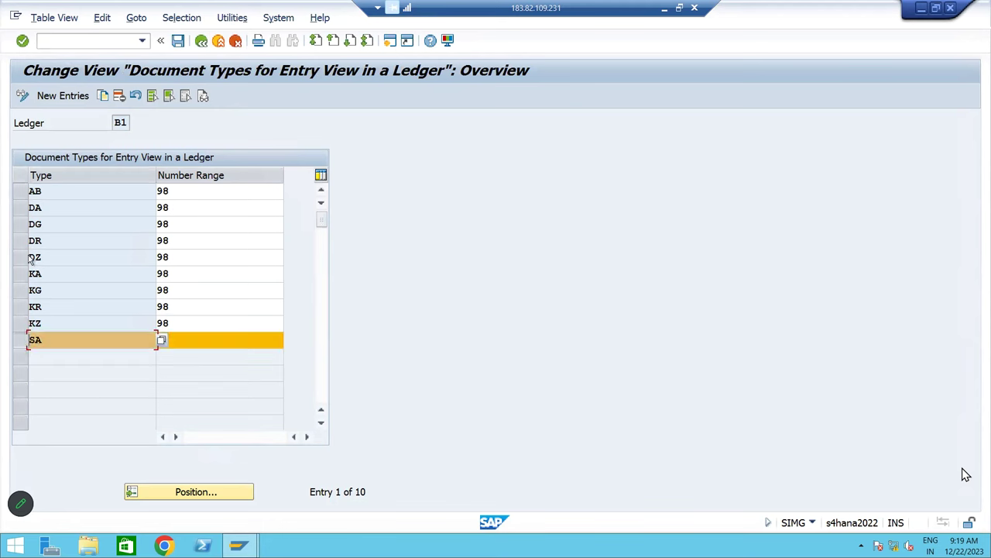
click(19, 192)
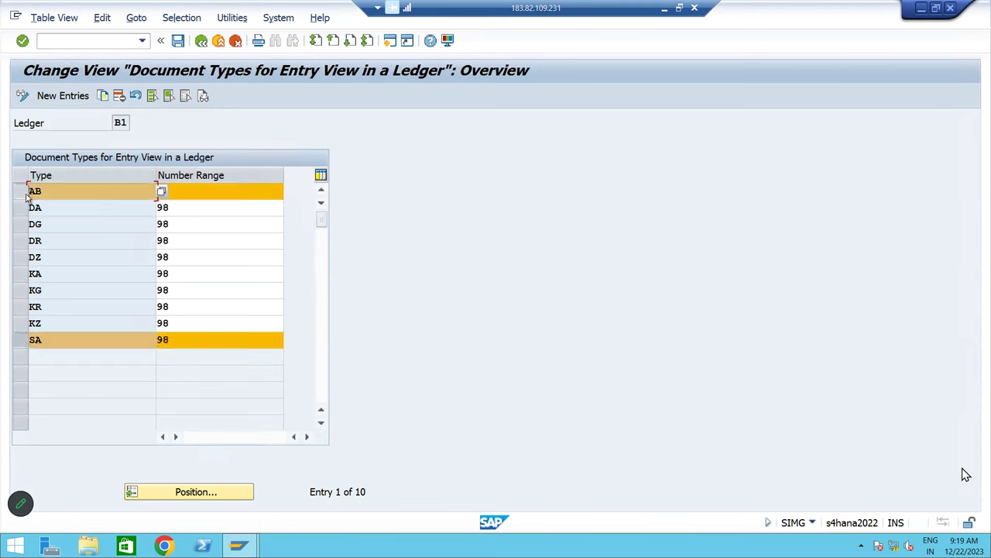
click(19, 274)
click(19, 290)
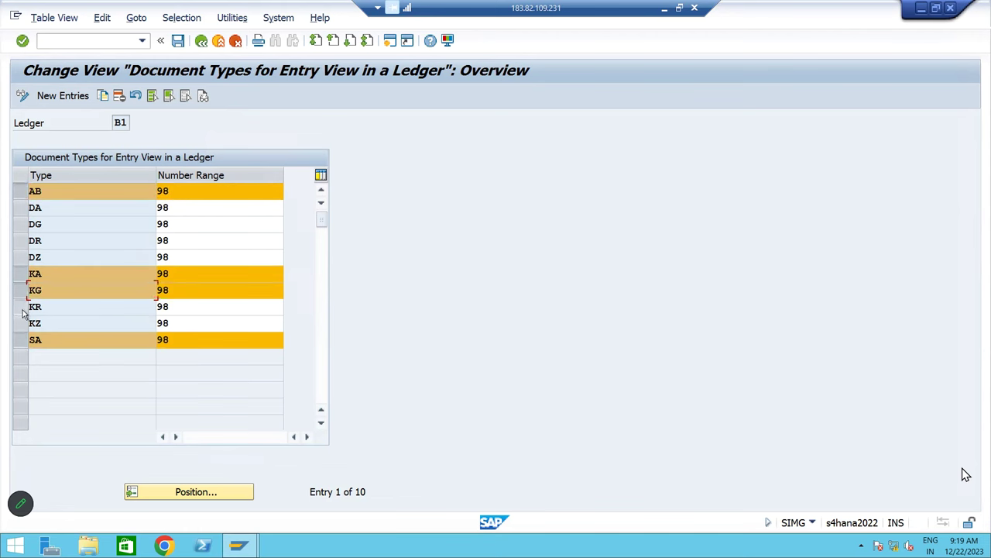
click(19, 307)
click(19, 323)
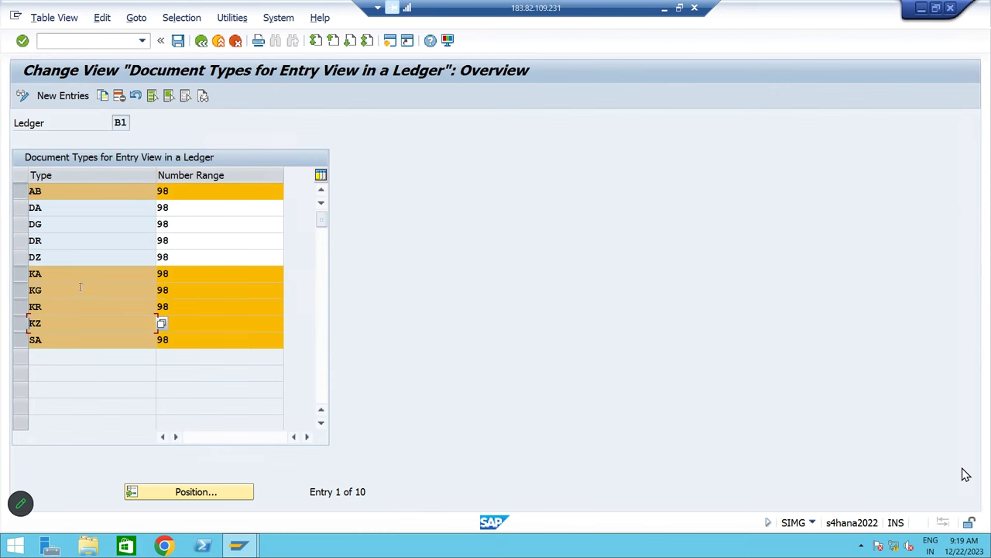
click(55, 209)
click(36, 224)
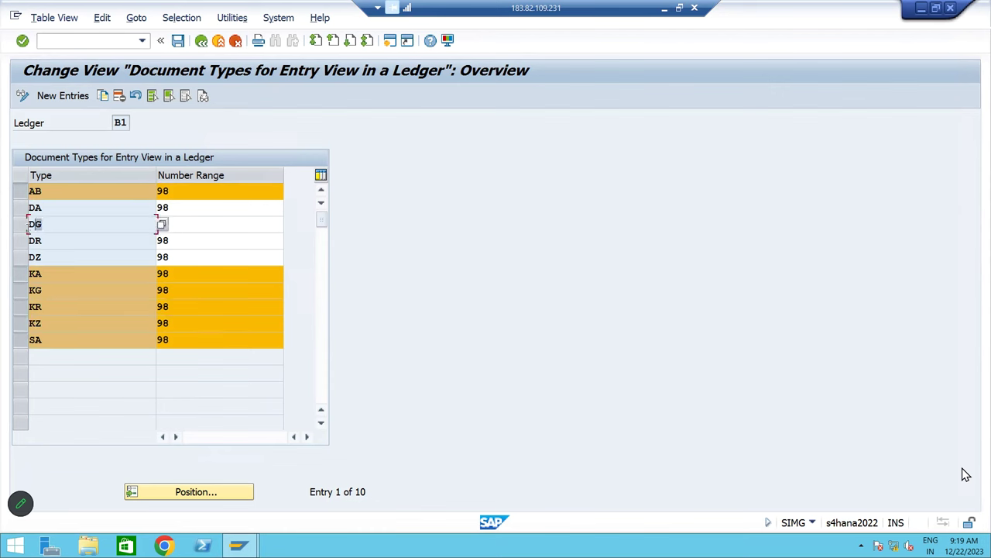
click(59, 241)
click(35, 259)
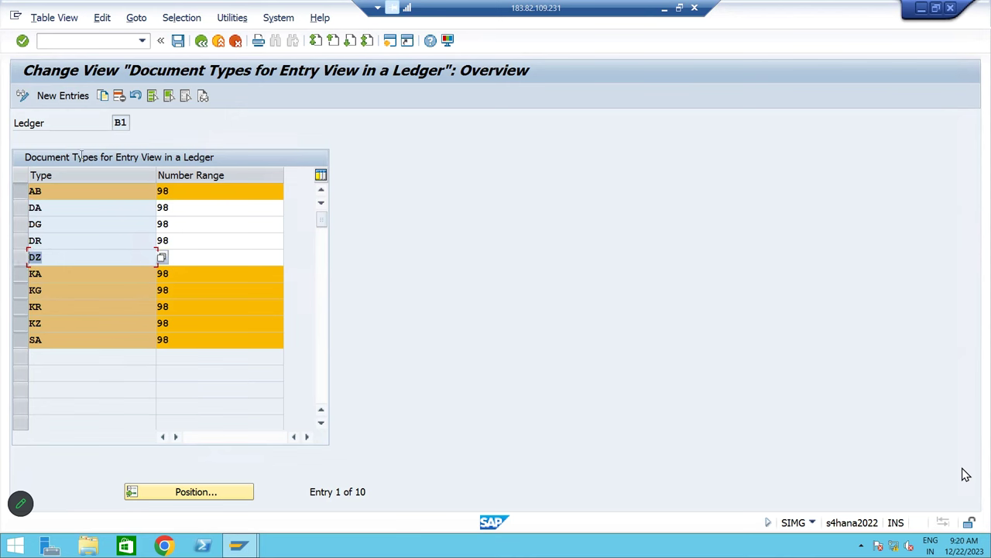
- Return to the IMG structure, open Define Document Types in a Ledger for ledger B2 and mark vendor types KA, KG, KR and KZ
click(178, 41)
click(201, 40)
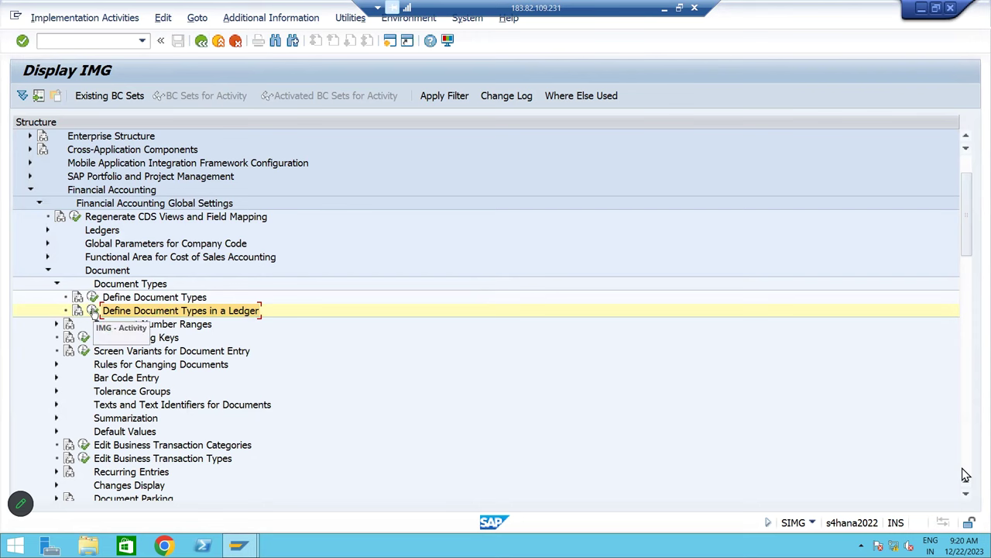
click(92, 311)
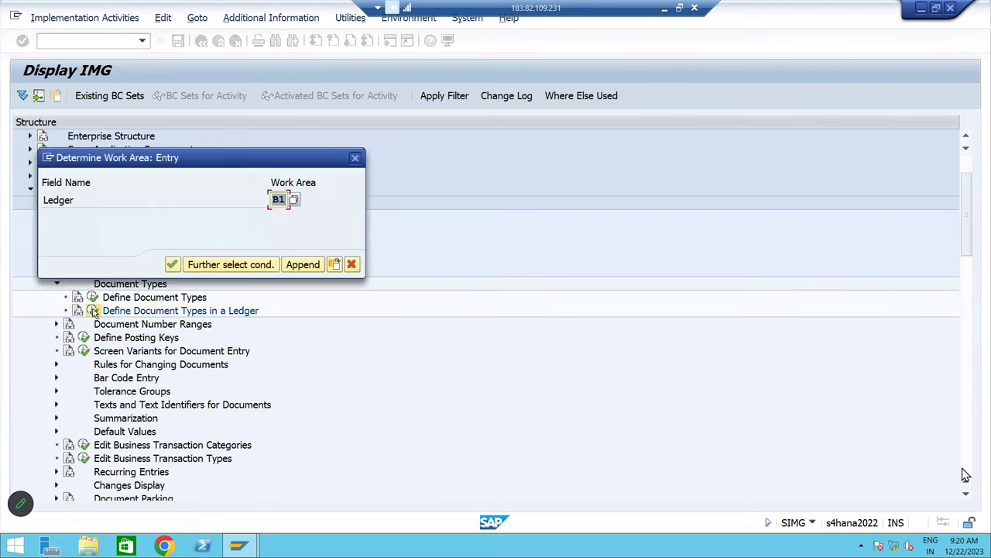
text(B2)
key(Return)
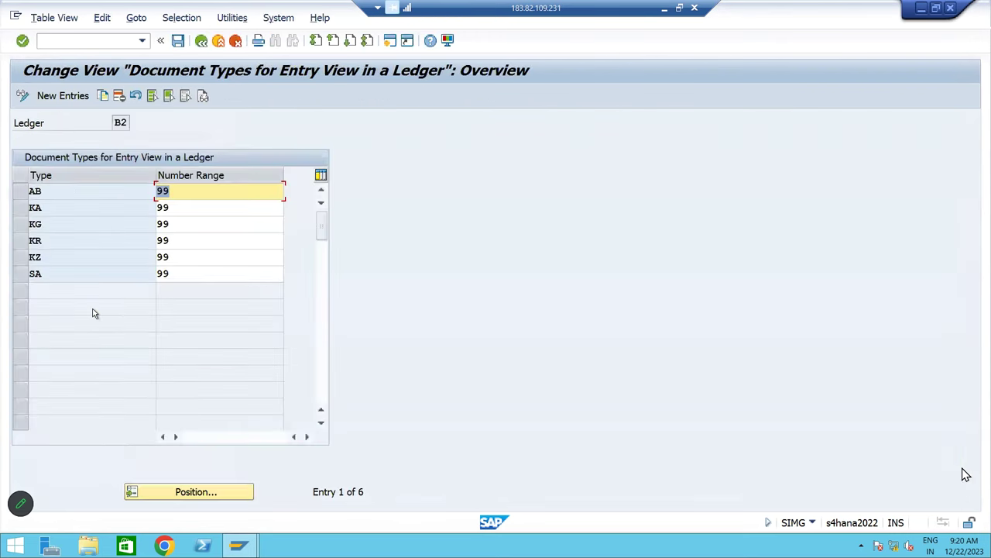
click(21, 211)
click(22, 224)
click(21, 240)
click(22, 257)
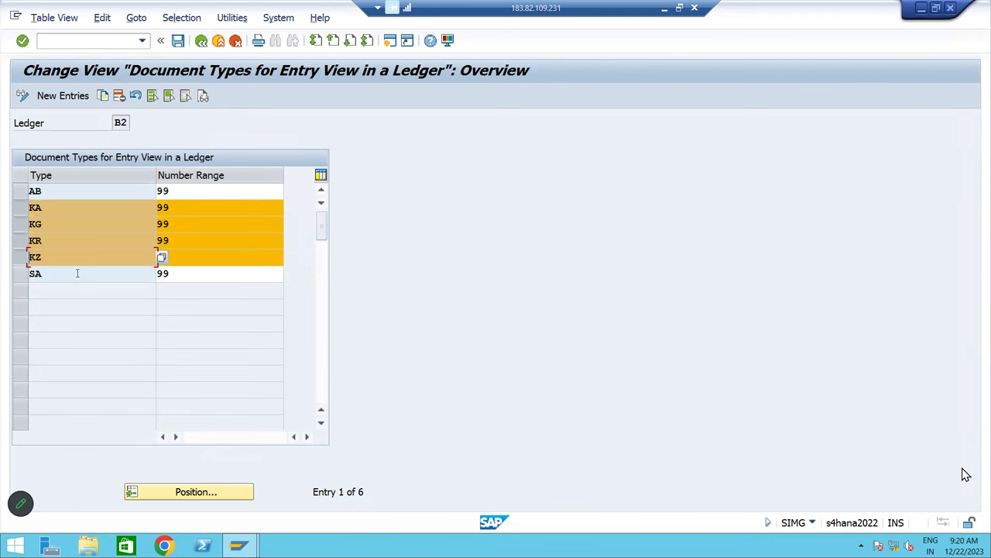
- Start new entries for ledger B2 and add document types DA and DG with number range 99
click(69, 99)
text(DA)
key(Tab)
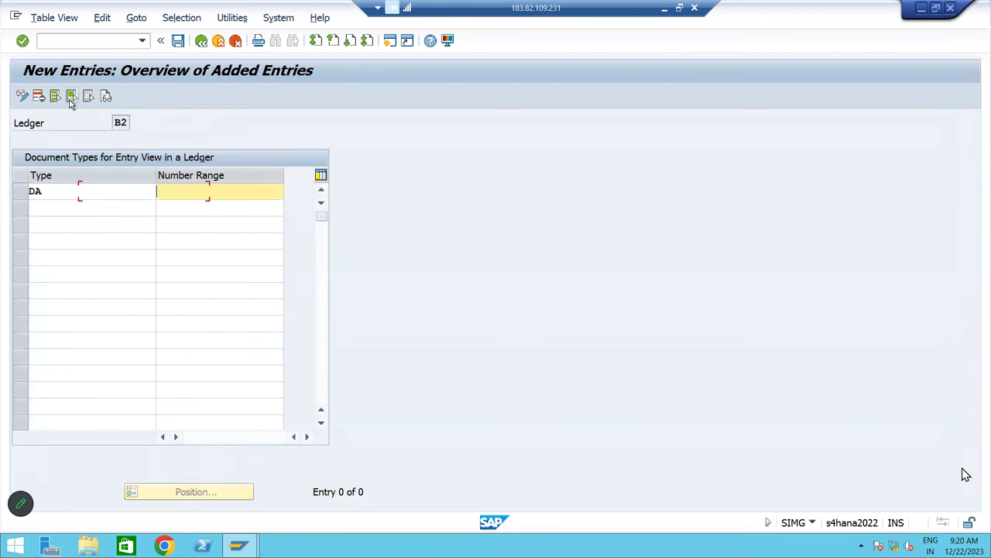
text(99)
key(Tab)
text(DG)
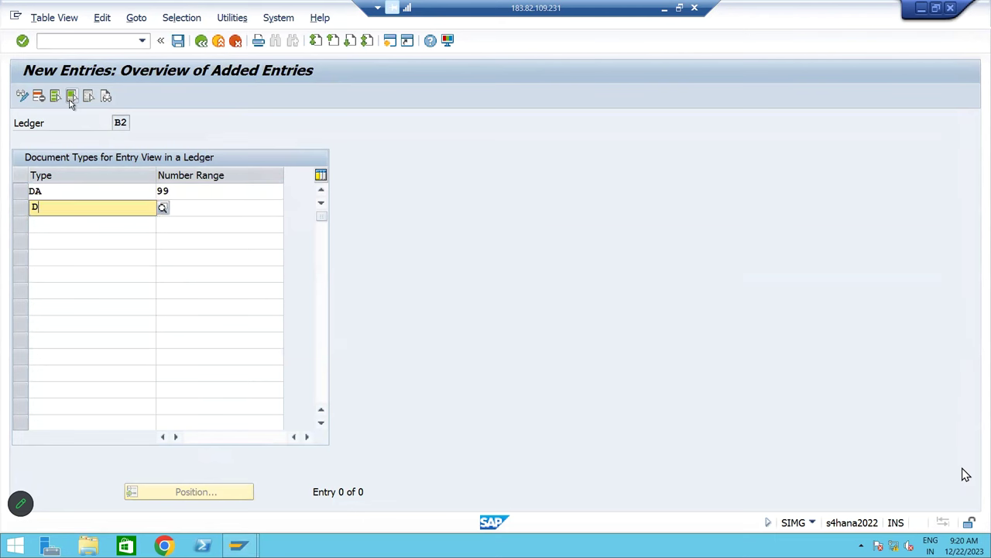
key(Tab)
text(99)
key(Tab)
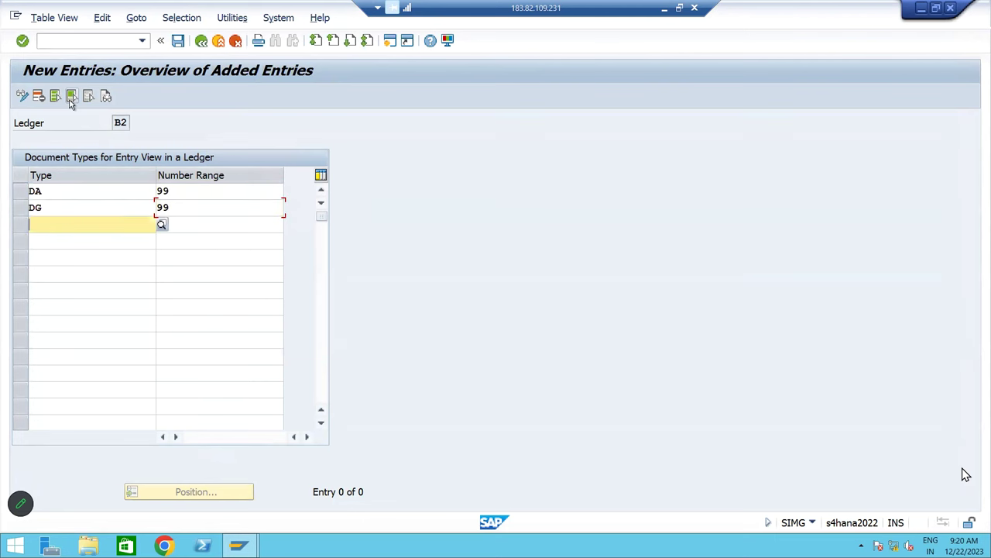
- Add document types DR and DZ with number range 99 for ledger B2
text(DR)
key(Tab)
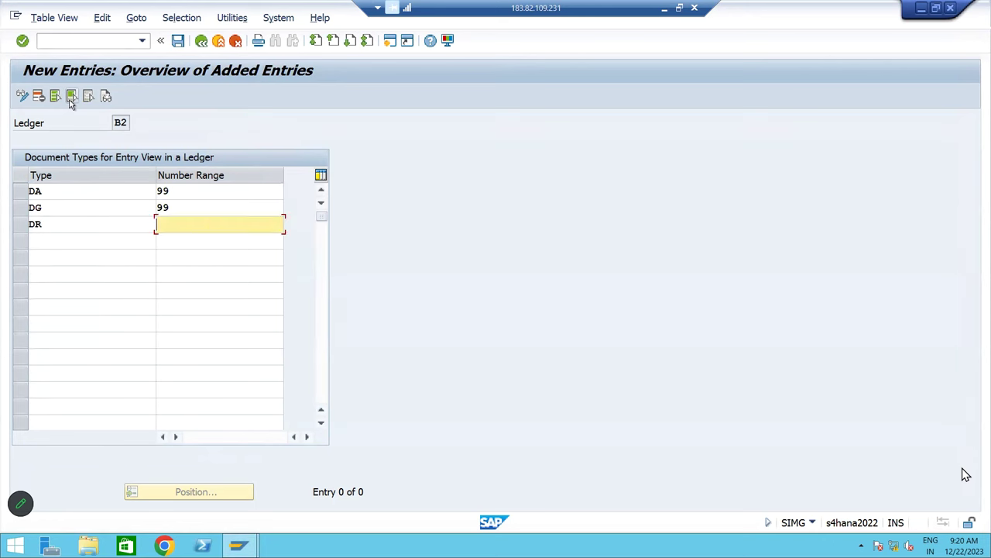
text(99)
key(Tab)
text(DZ)
key(Tab)
text(99)
key(Tab)
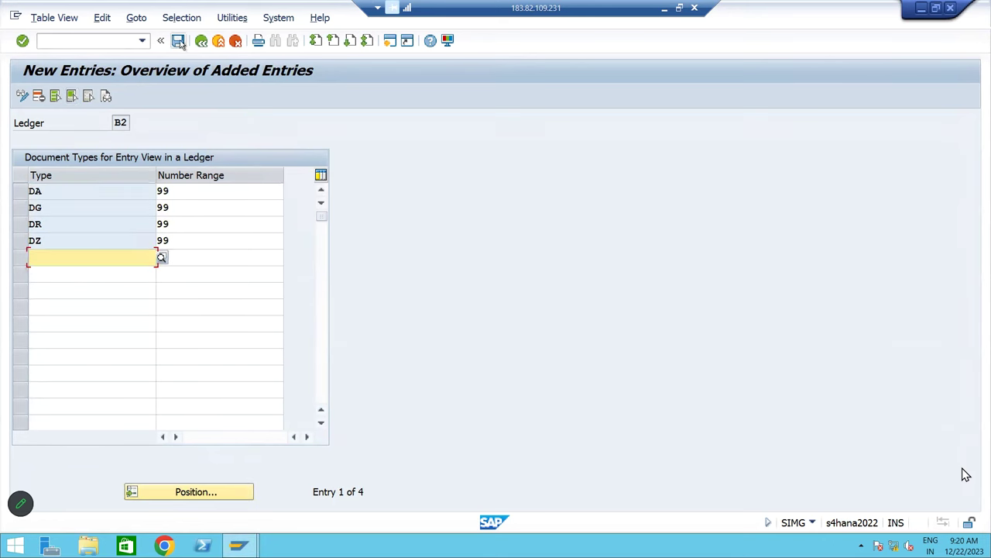
- Save the new ledger B2 entries and return to the IMG structure
key(ctrl+s)
click(284, 264)
click(201, 41)
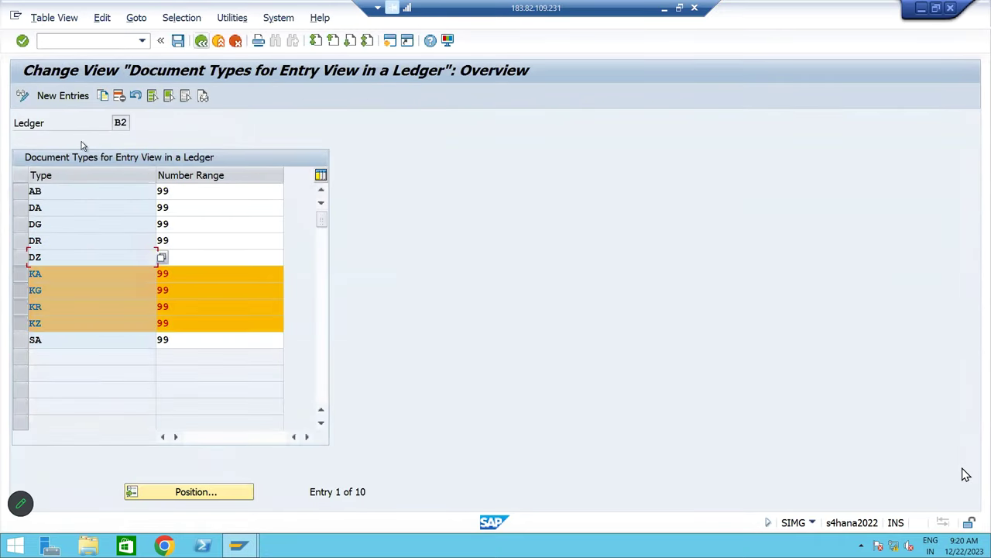
click(178, 41)
click(200, 41)
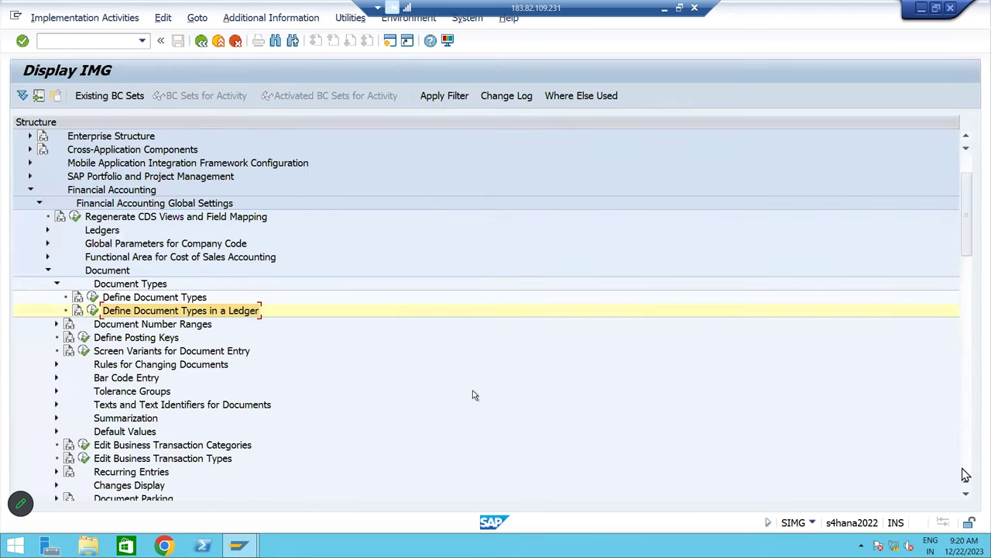
key(Up)
key(Up)
key(Left)
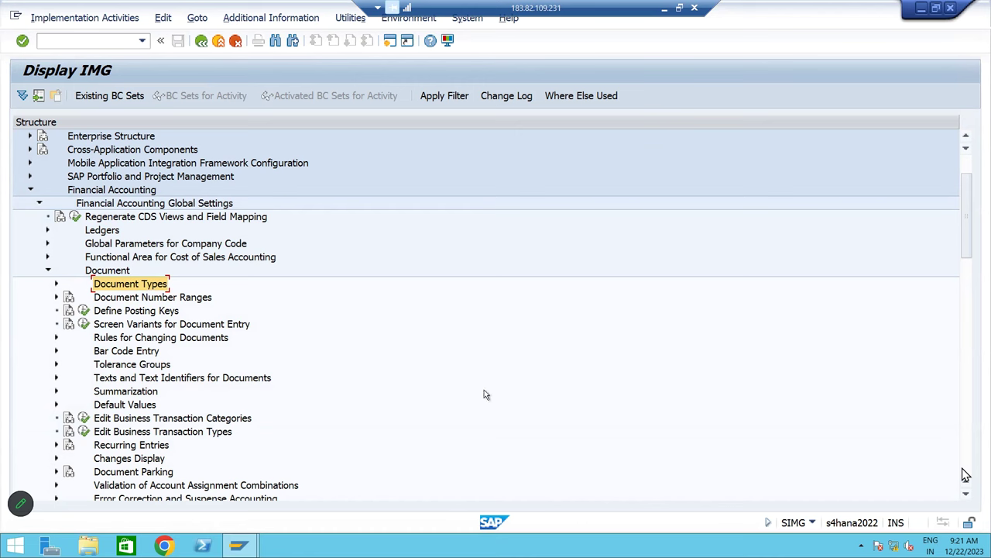
click(55, 297)
click(92, 312)
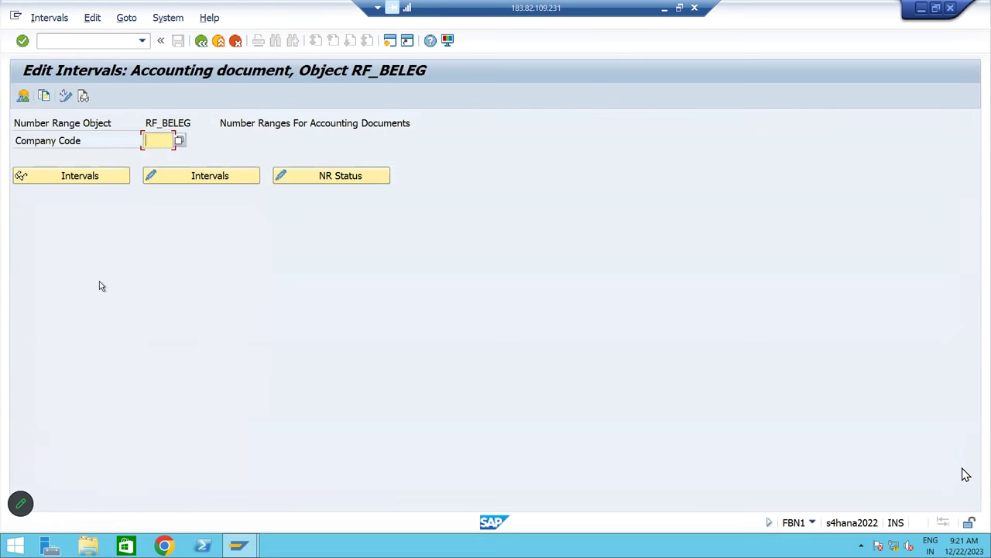
text(BM)
click(235, 42)
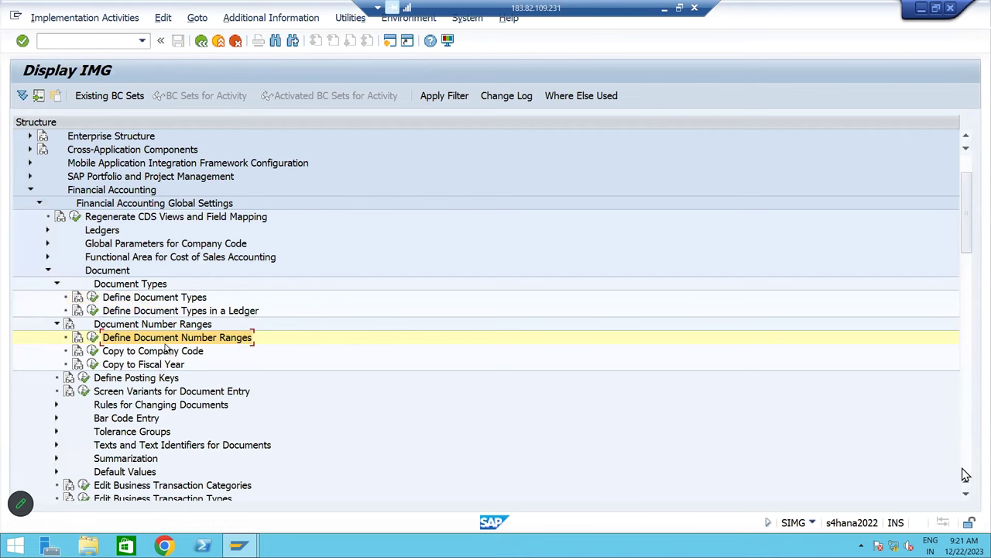
- Open Define Document Number Ranges and start editing the intervals for company code BM10
click(92, 339)
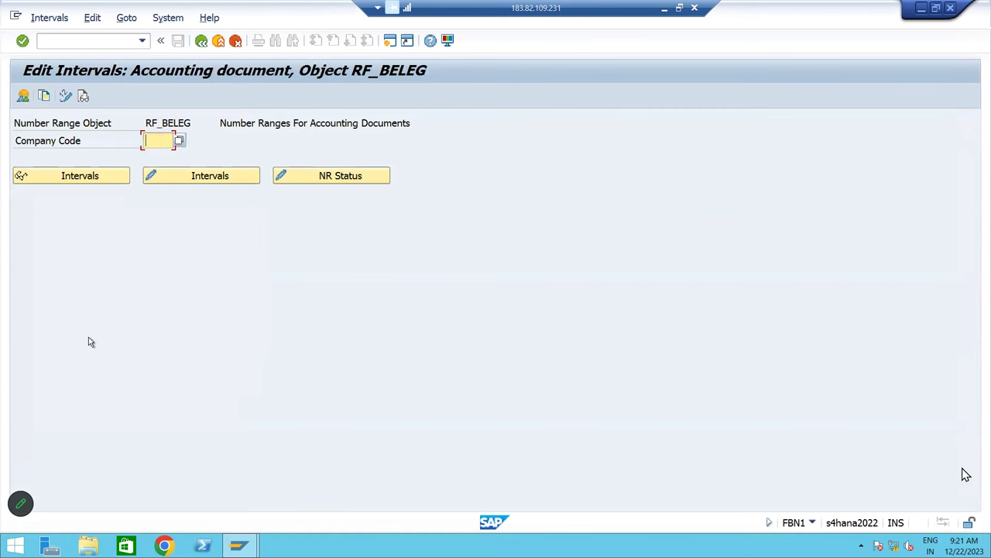
text(BM10)
click(187, 177)
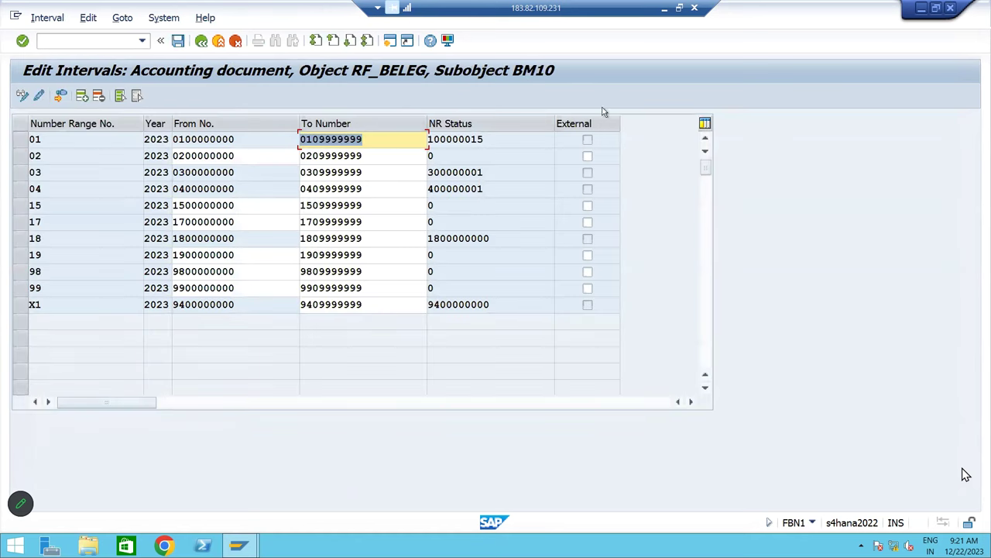
- Switch to Excel and review the number ranges noted beside customer document types DA, DG, DR and DZ
key(alt+Tab)
click(730, 255)
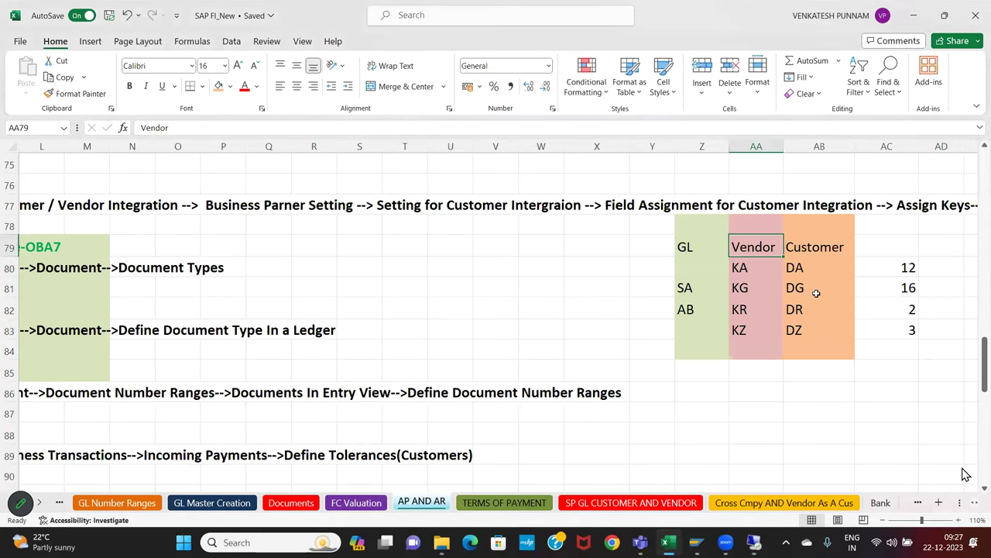
click(889, 268)
click(887, 285)
click(889, 307)
click(890, 329)
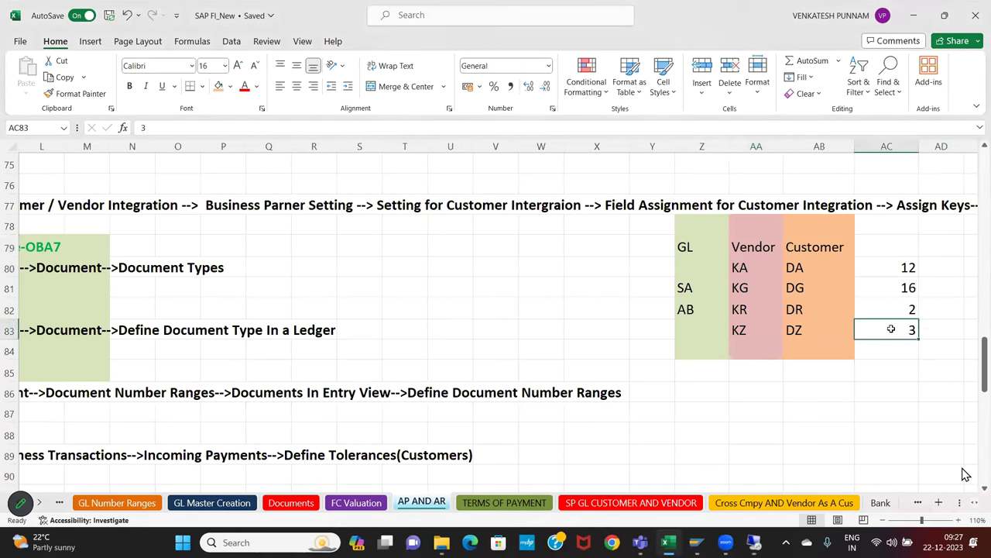
key(alt+Tab)
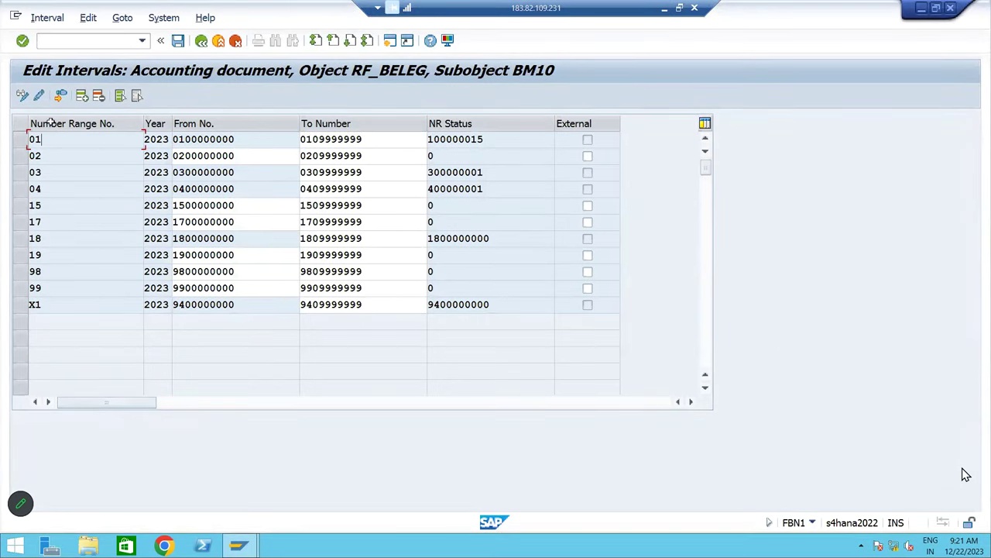
click(82, 99)
text(12)
key(Tab)
text(2023)
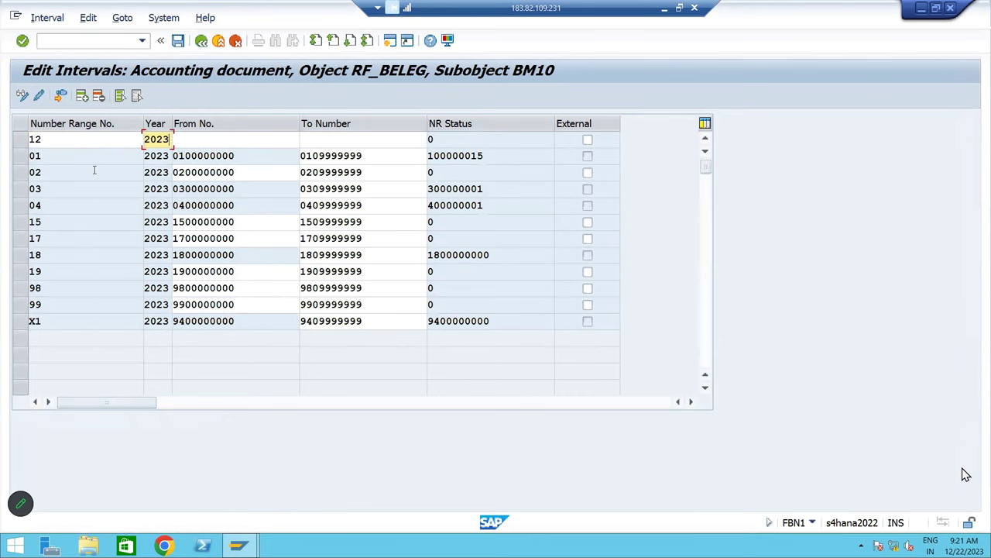
key(Tab)
text(120)
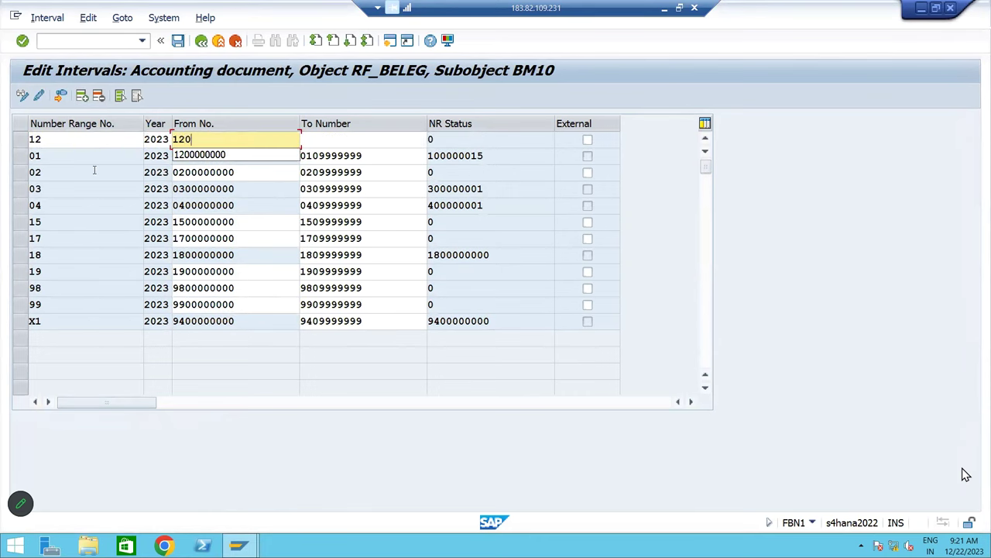
key(Down)
key(Return)
key(Tab)
text(1209999999)
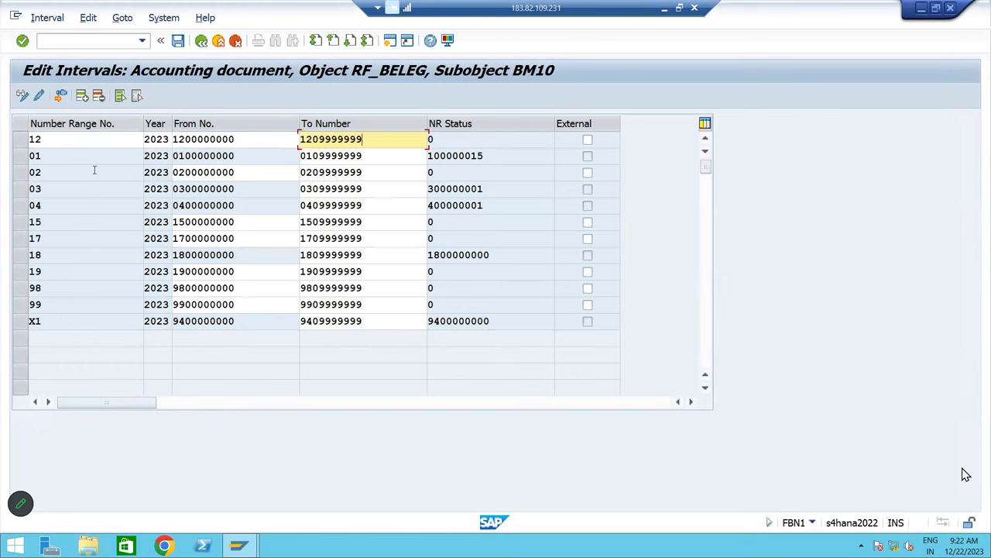
click(81, 141)
- Insert another interval row, check the number ranges noted in Excel and enter number range 16 in SAP
click(82, 95)
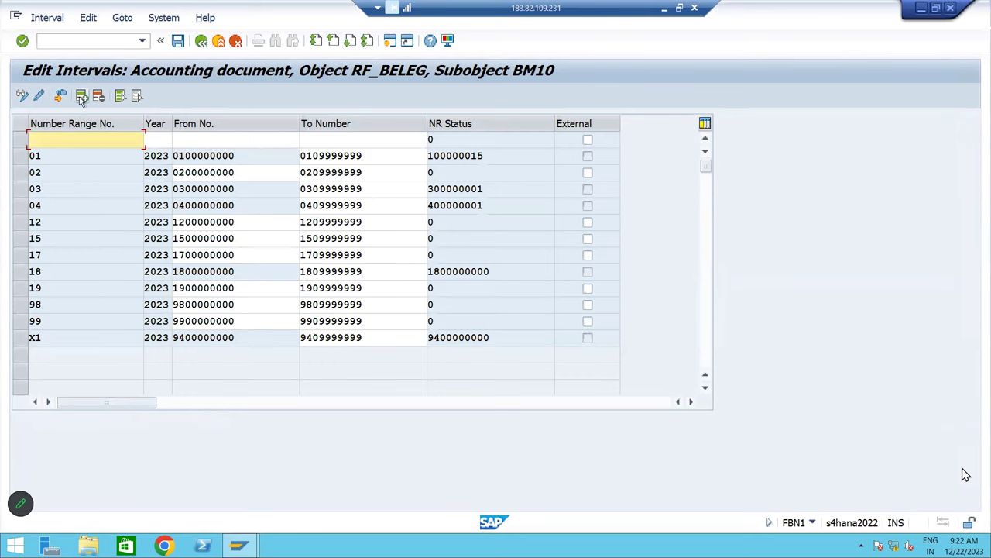
click(663, 8)
drag(883, 309, 884, 282)
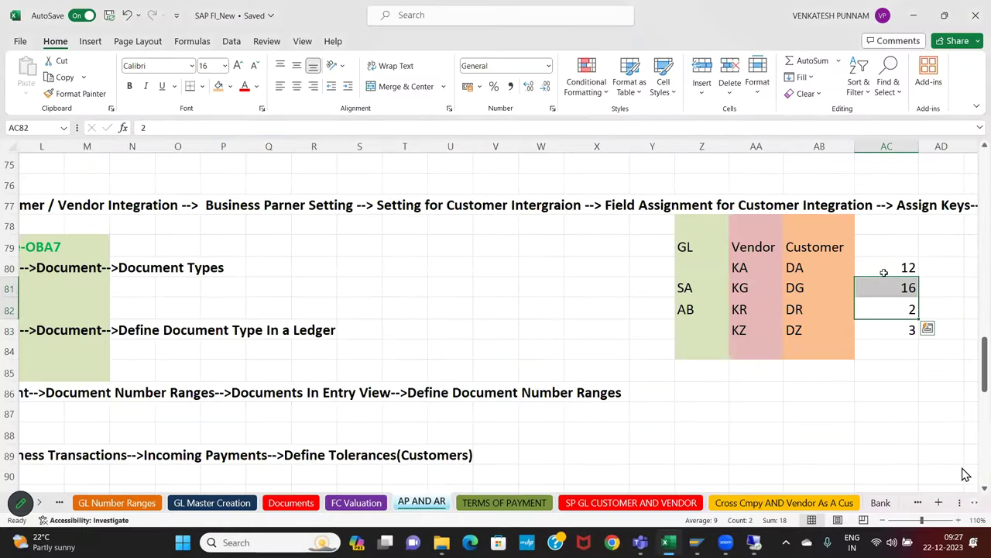
key(ctrl+c)
key(alt+Tab)
key(ctrl+v)
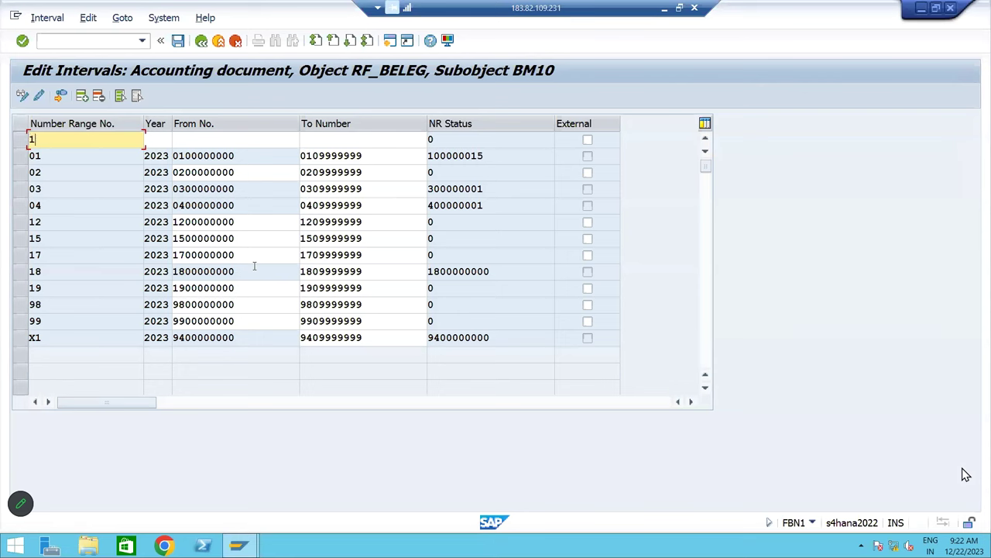
key(Tab)
text(2023)
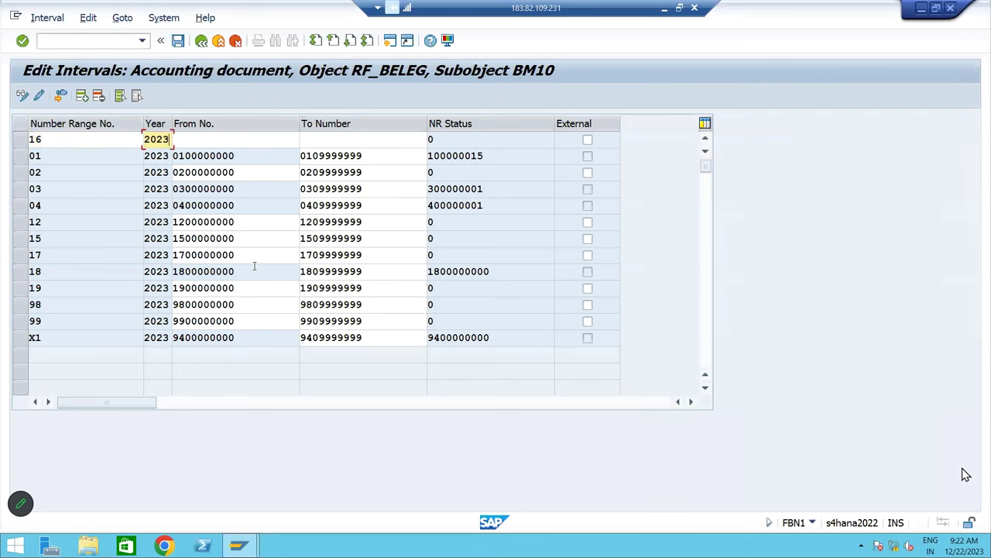
key(Tab)
text(160)
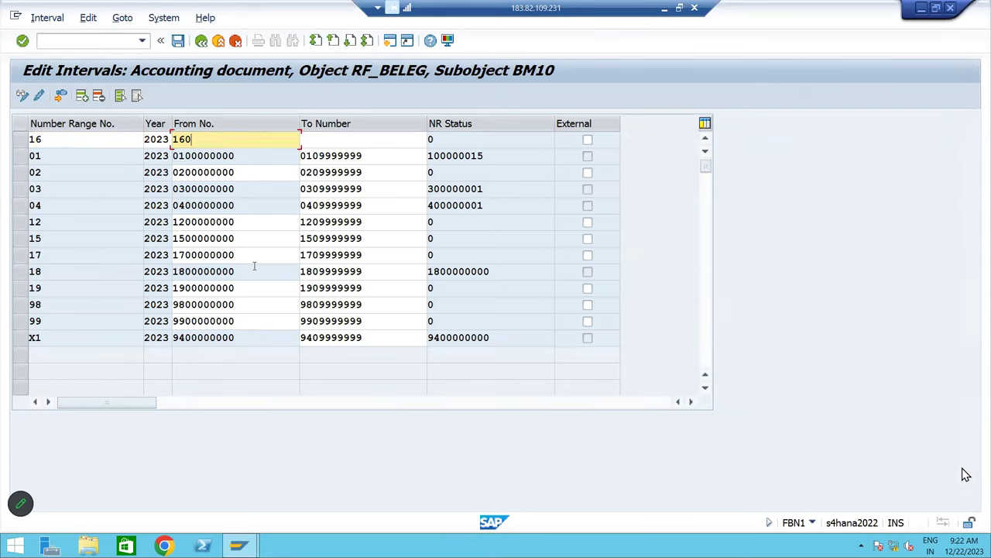
key(Down)
key(Return)
key(Tab)
text(1)
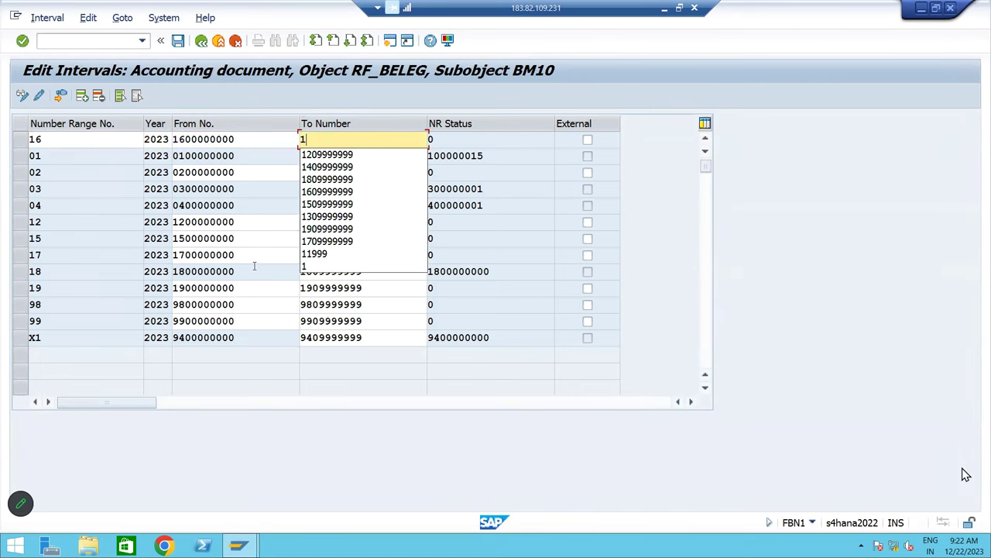
text(609)
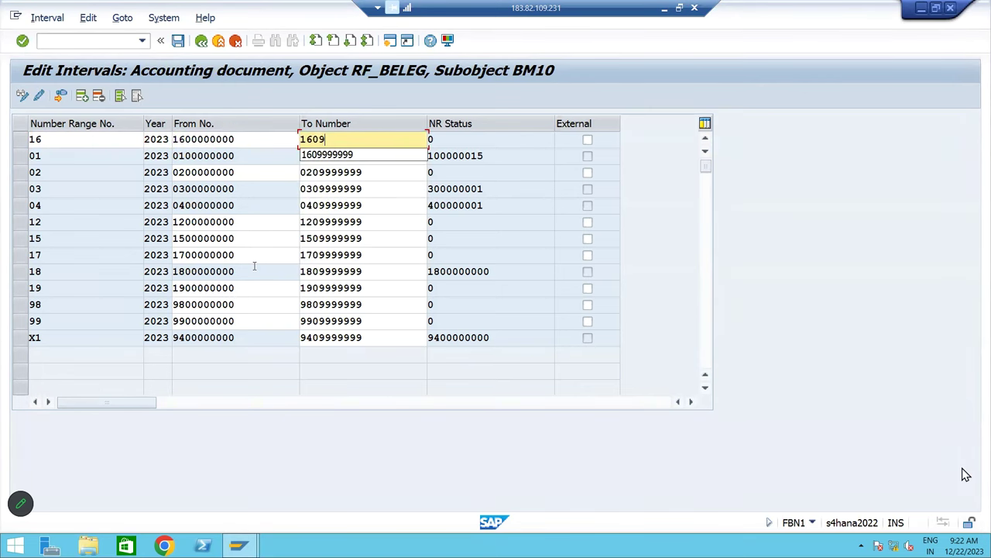
key(Down)
key(Return)
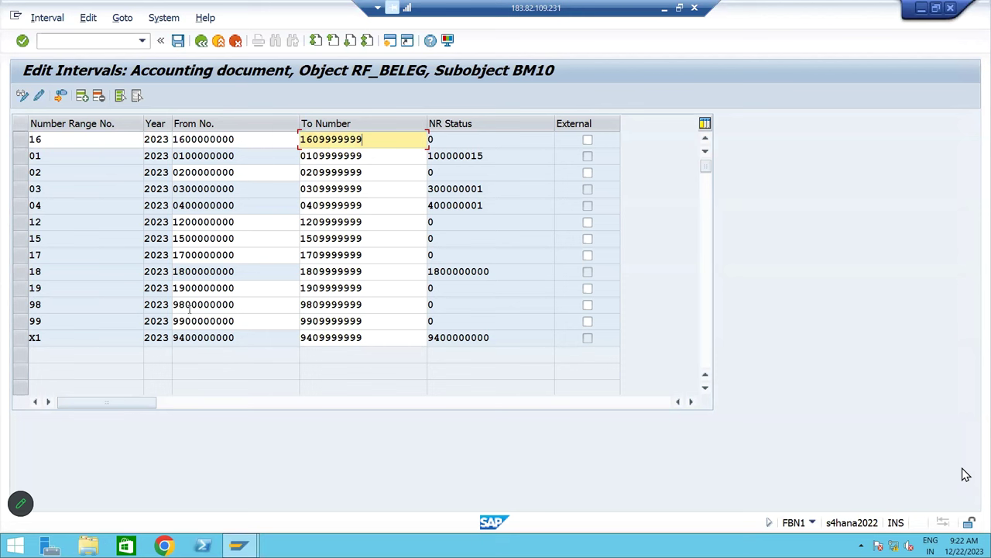
click(177, 40)
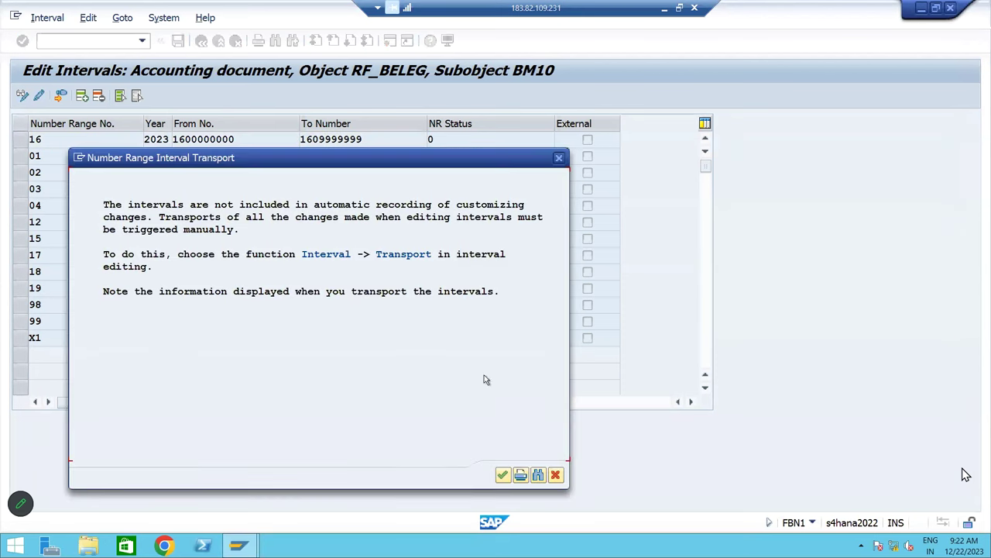
click(503, 474)
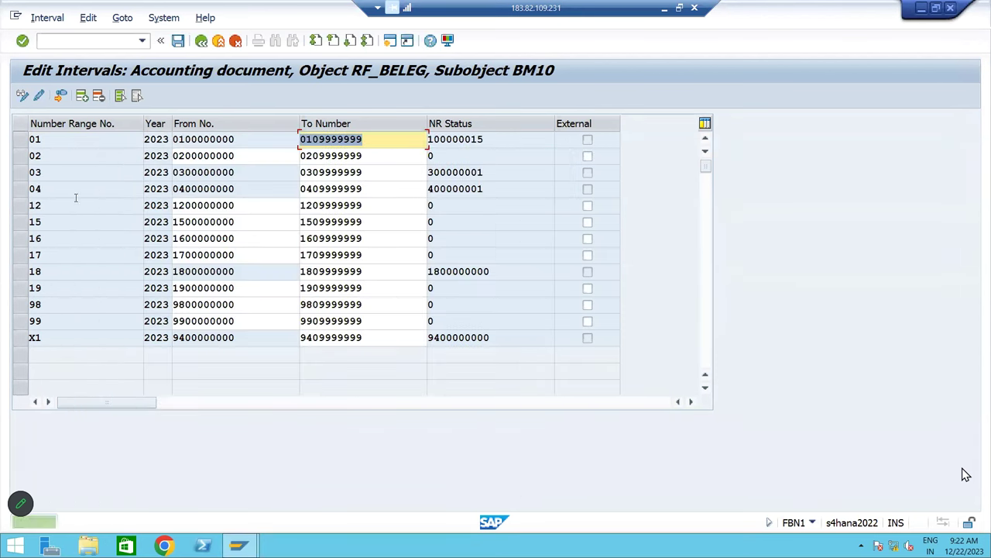
- Check the number ranges noted in Excel for DR and DZ against the existing intervals 02 and 03 in SAP
key(alt+Tab)
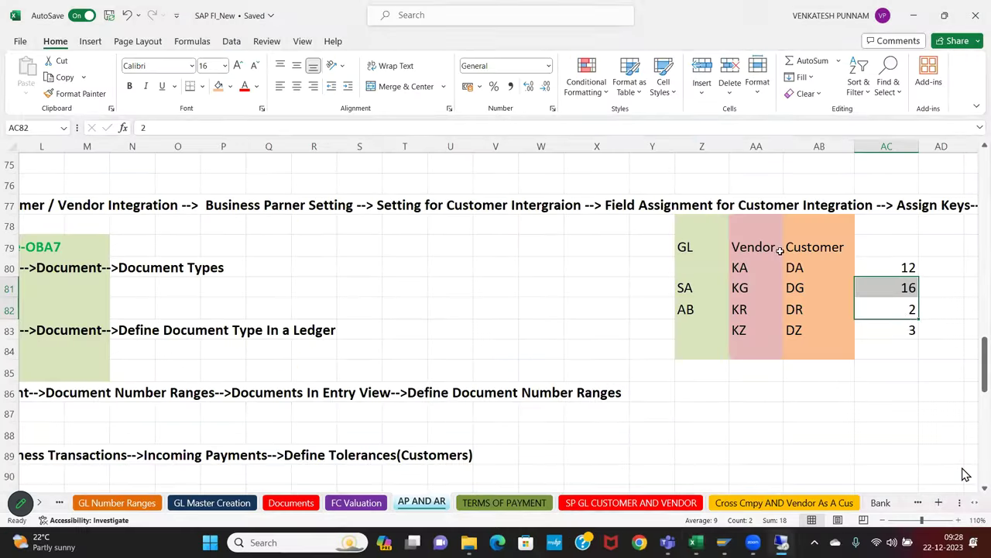
key(shift+Down)
key(Down)
key(alt+Tab)
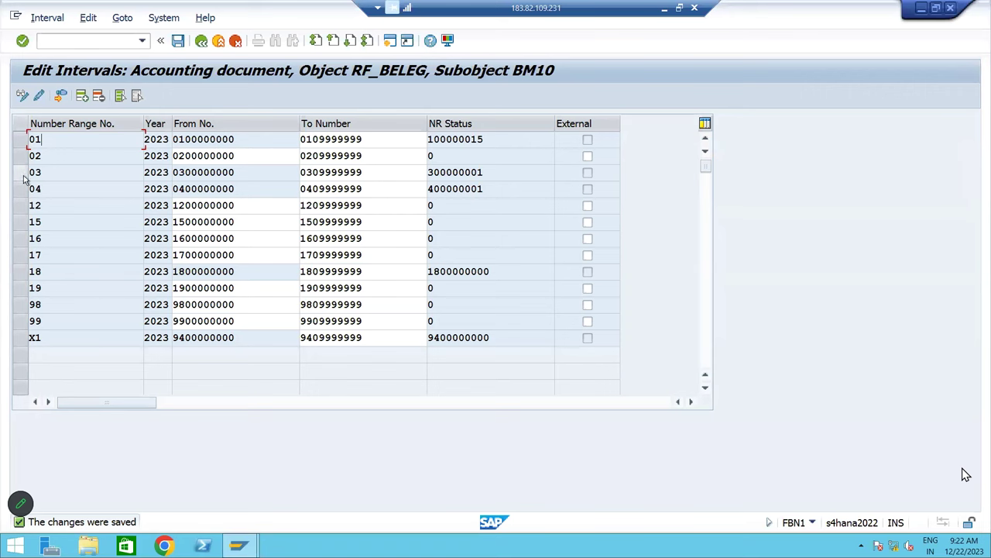
drag(23, 173, 16, 159)
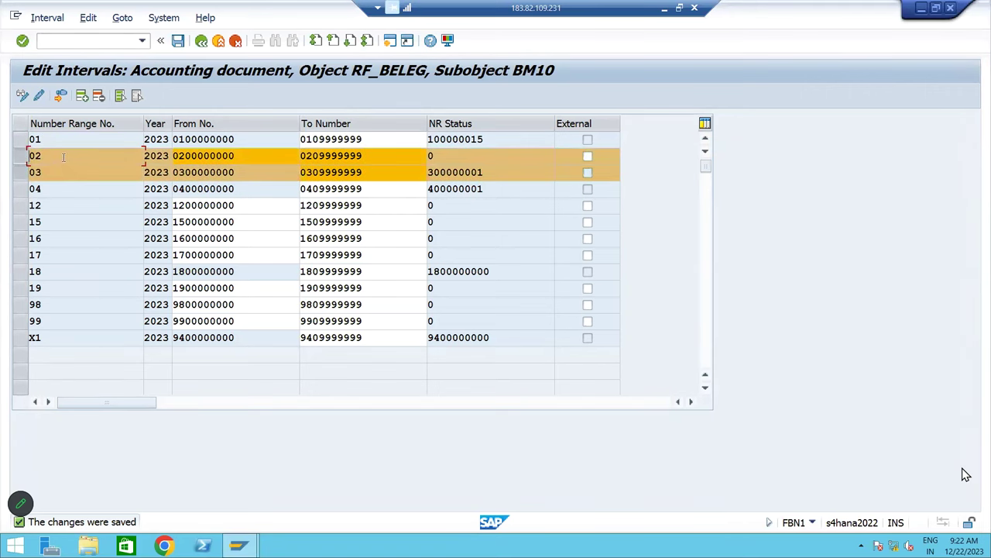
click(33, 172)
click(36, 156)
click(46, 156)
click(160, 159)
click(327, 159)
click(159, 173)
click(363, 171)
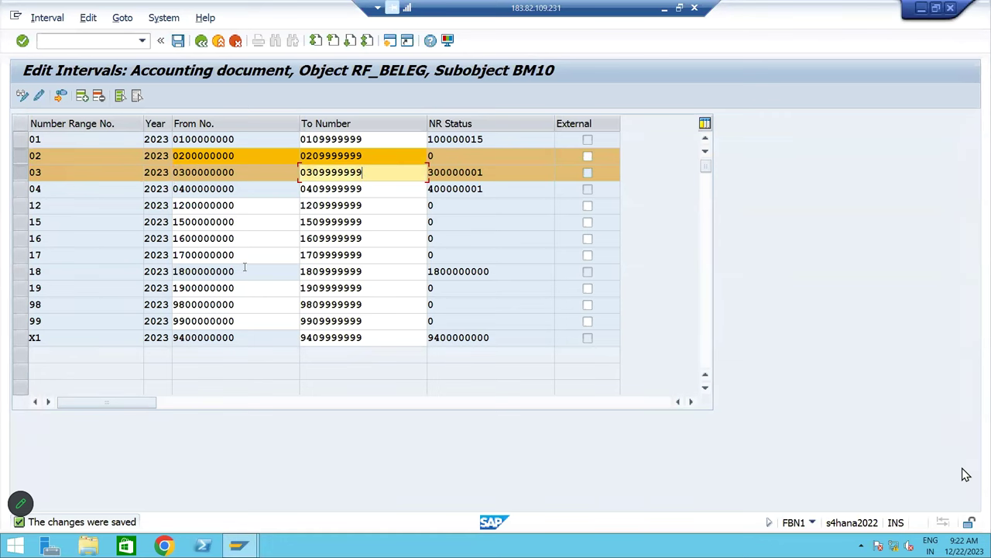
- Save the BM10 intervals and leave the number range maintenance
click(178, 41)
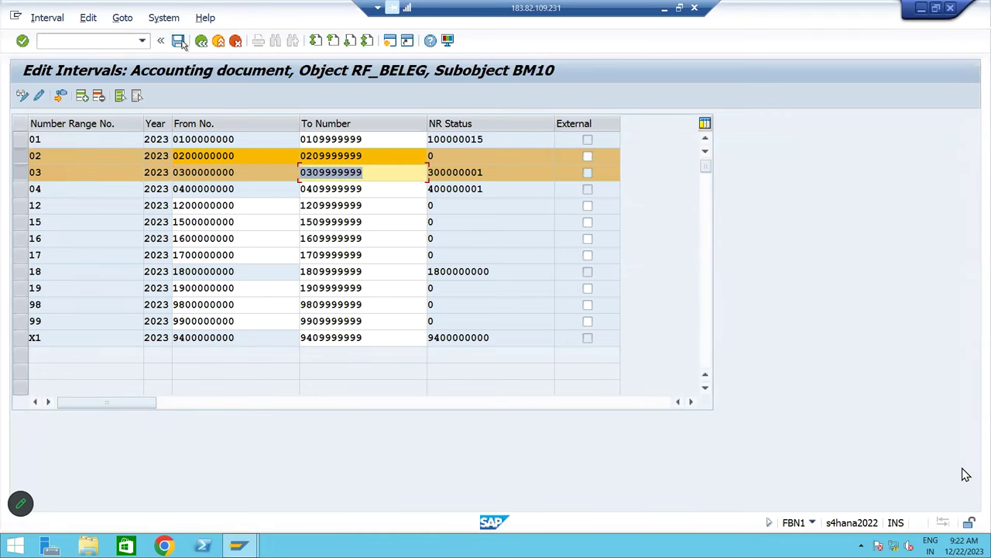
click(202, 41)
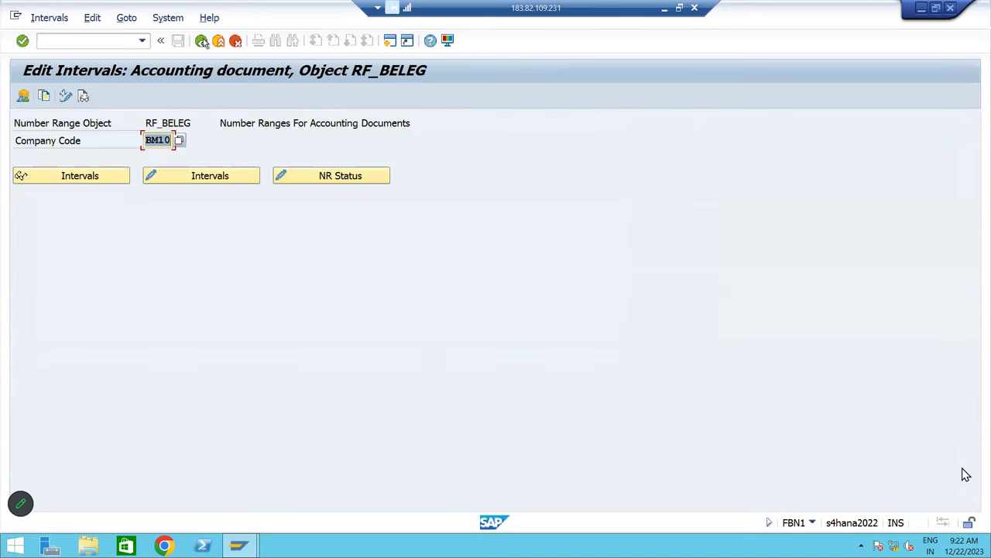
click(202, 41)
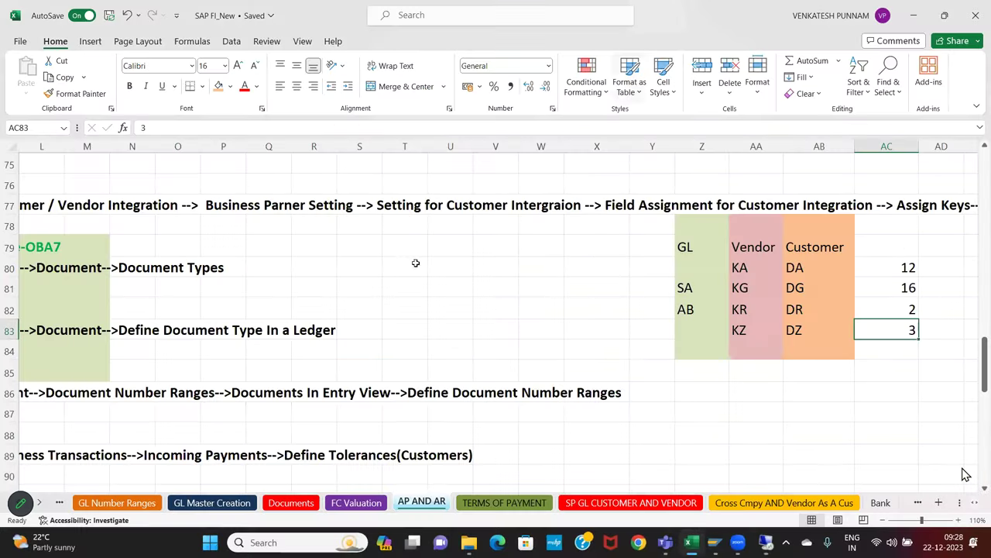
- Review the remaining customer configuration steps in Excel, from Define Tolerance(Customers) through Create BP (Customer)
click(385, 301)
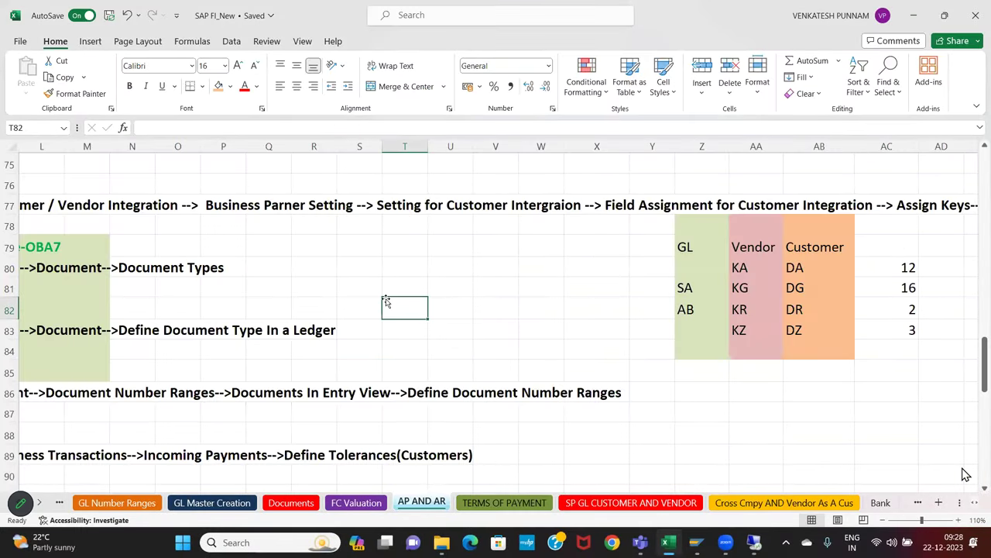
key(Left)
key(Left)
key(Left)
key(Left)
key(Left)
key(Left)
key(Left)
key(Left)
key(Left)
key(Left)
key(Left)
key(Left)
key(Left)
key(Left)
key(Left)
key(Left)
key(Left)
key(Left)
key(Left)
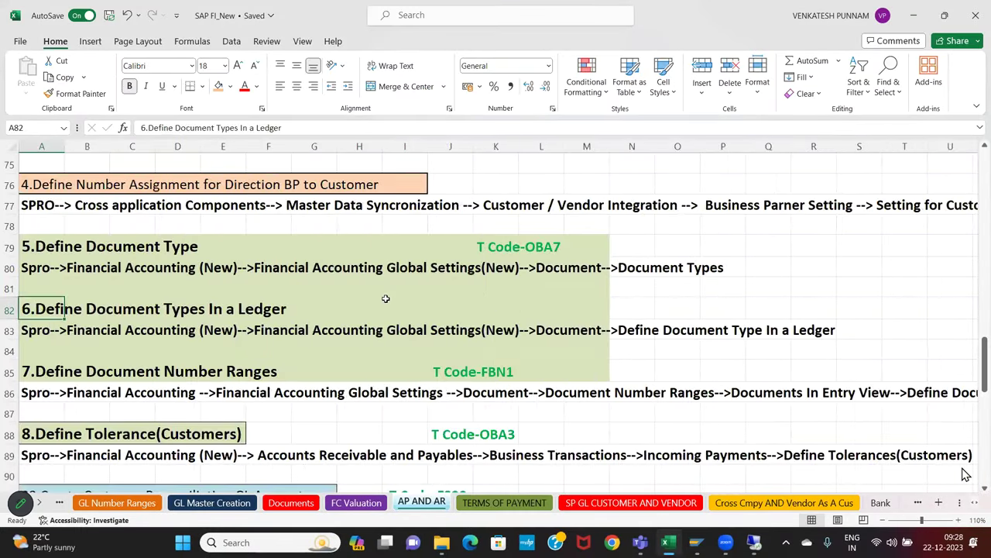
key(Down)
key(Down)
key(Down)
key(Down)
key(Down)
key(Down)
key(Down)
key(Down)
key(Down)
key(Down)
key(Down)
key(Down)
key(Down)
key(Down)
key(Down)
key(Down)
key(Down)
key(Down)
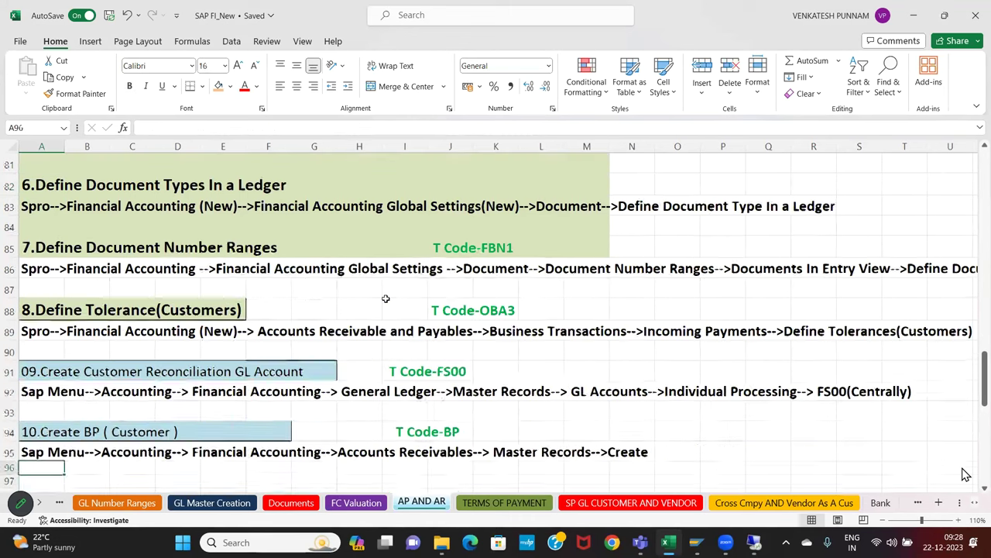
key(Down)
key(Down)
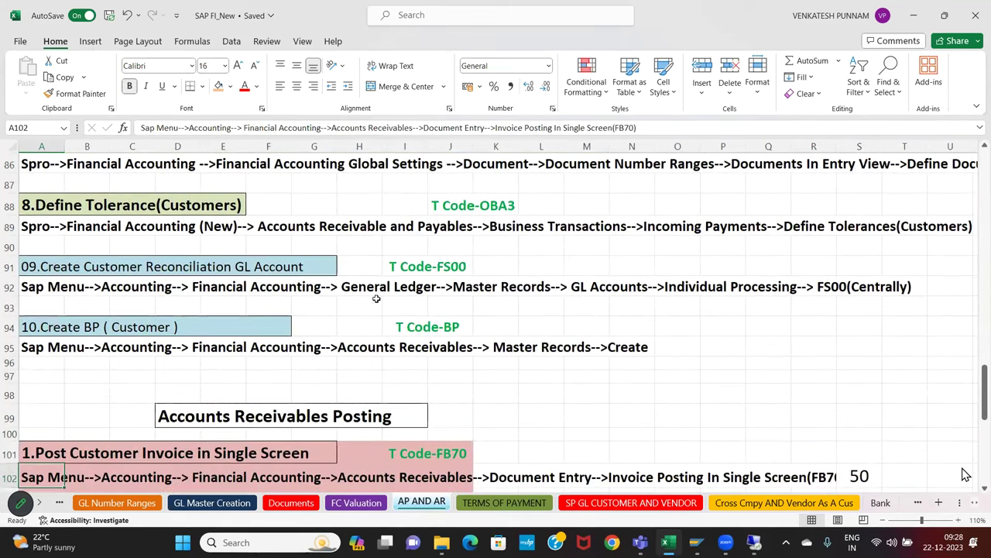
drag(55, 189, 663, 357)
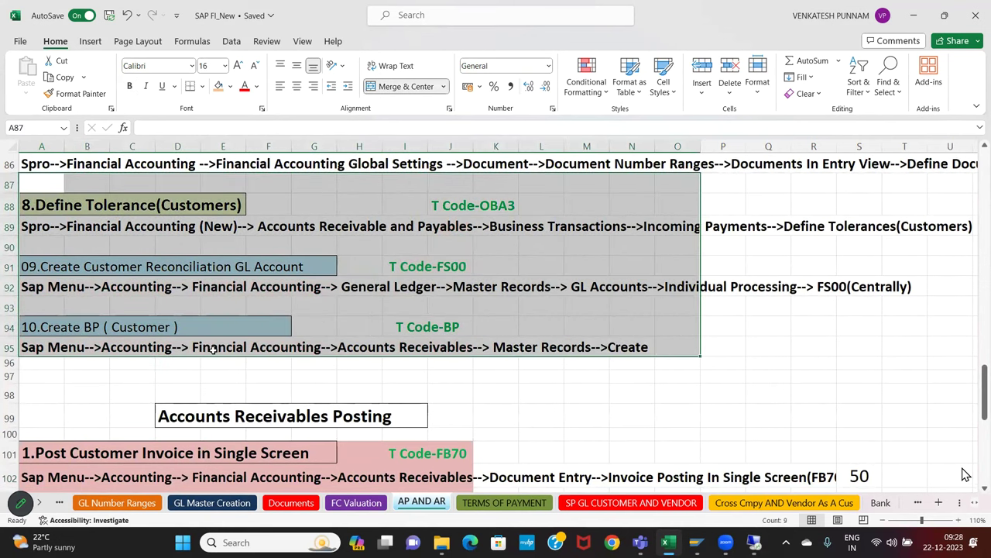
click(160, 246)
click(58, 205)
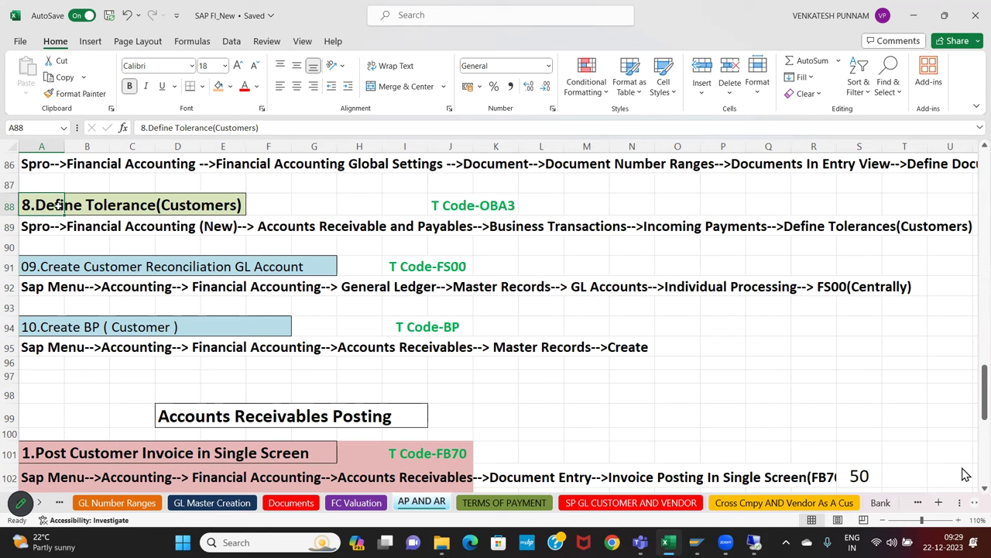
- Enter the heading Vendor in cell X88 and the amount 1000 in cell X90, beside the customer tolerance step
key(Right)
key(Right)
key(Right)
key(Right)
key(Right)
key(Right)
key(Right)
key(Right)
key(Right)
key(Right)
key(Right)
key(Right)
key(Right)
key(Right)
key(Right)
key(Right)
key(Right)
key(Right)
key(Right)
key(Right)
key(Right)
key(Right)
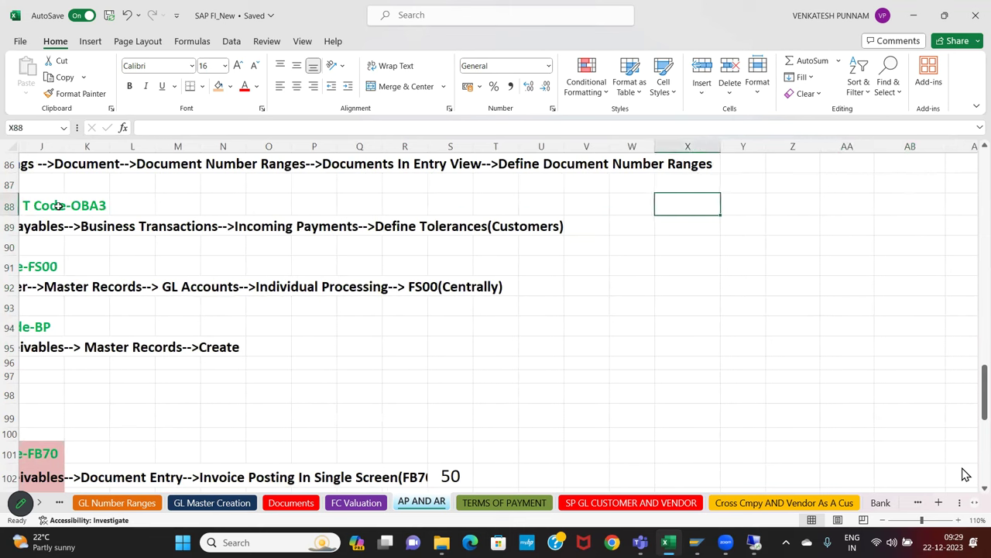
text(vENDOR)
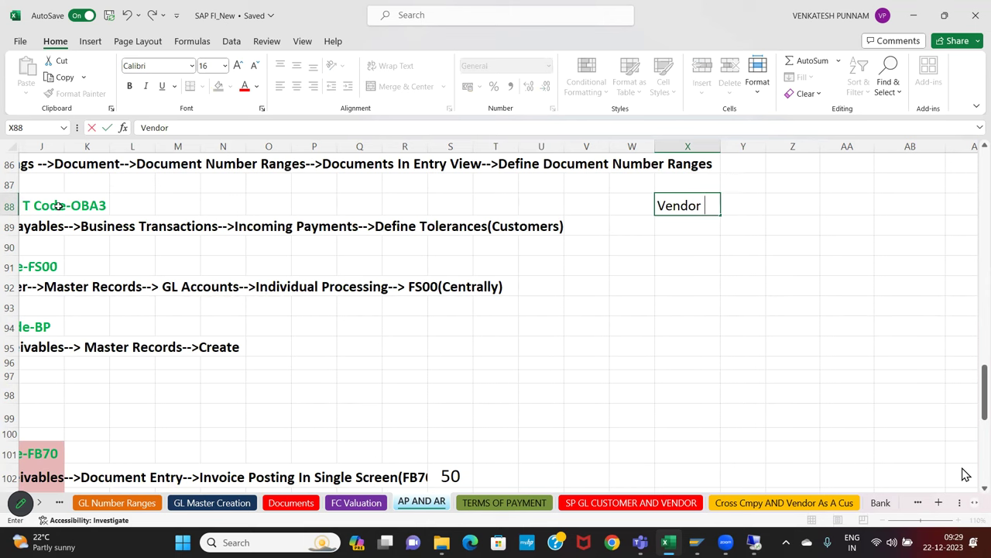
key(Return)
key(Return)
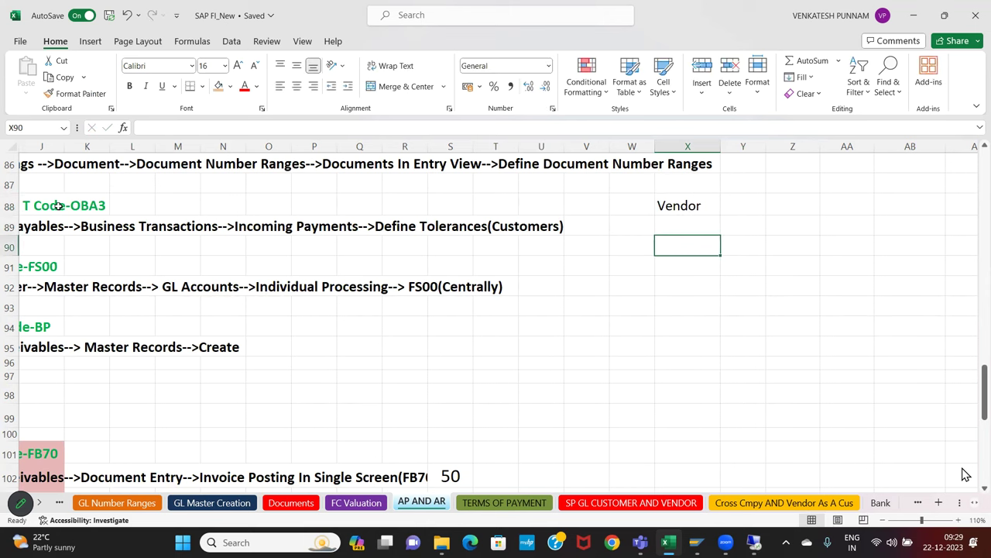
text(1000)
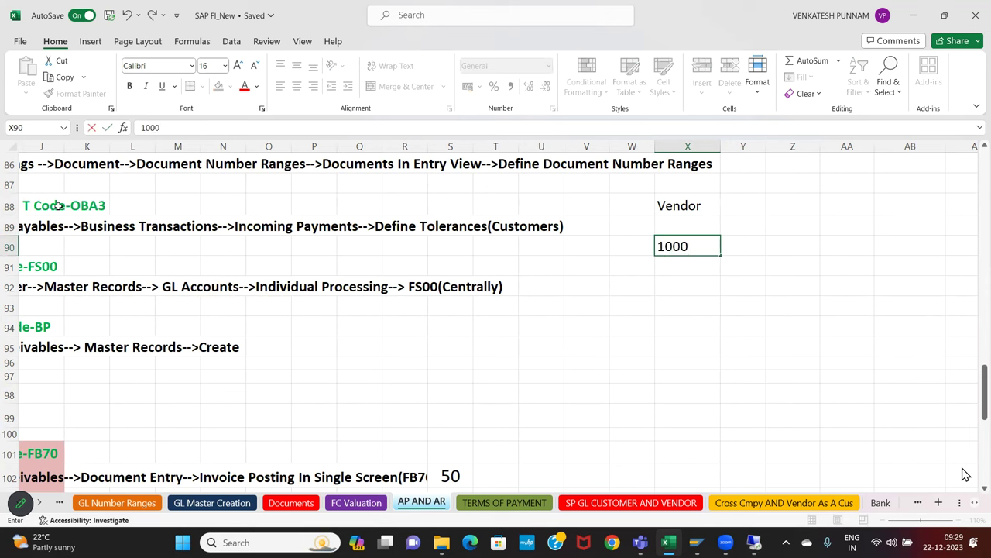
key(Return)
key(Return)
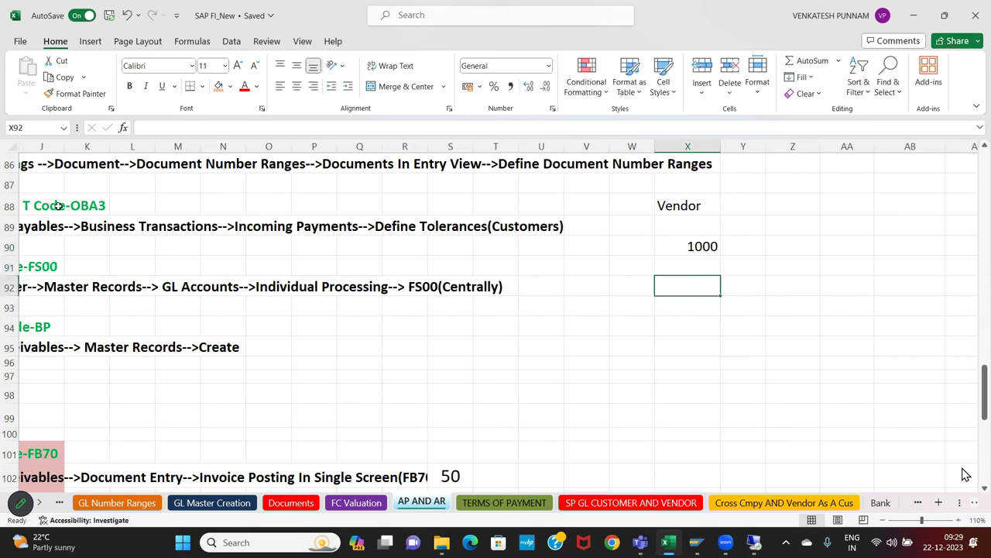
text(98)
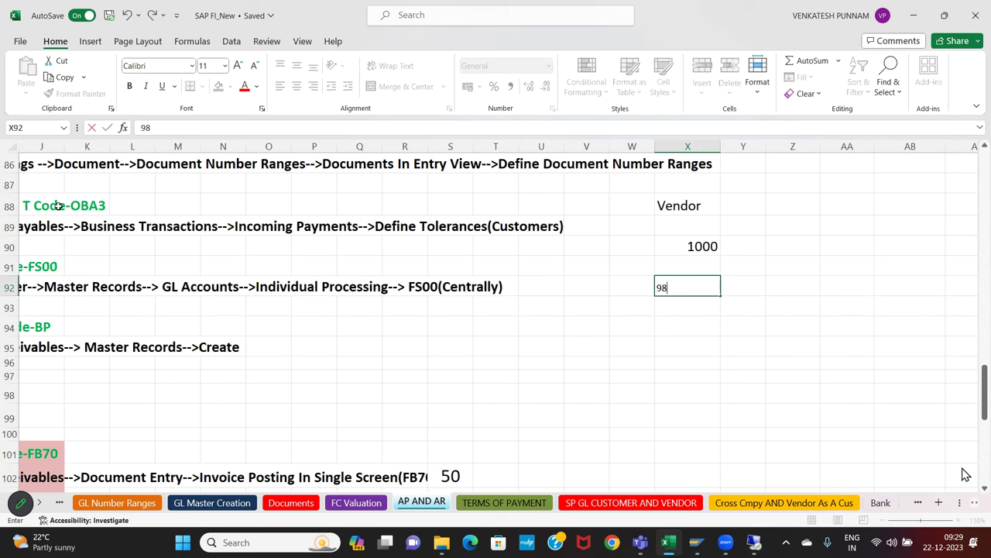
key(Return)
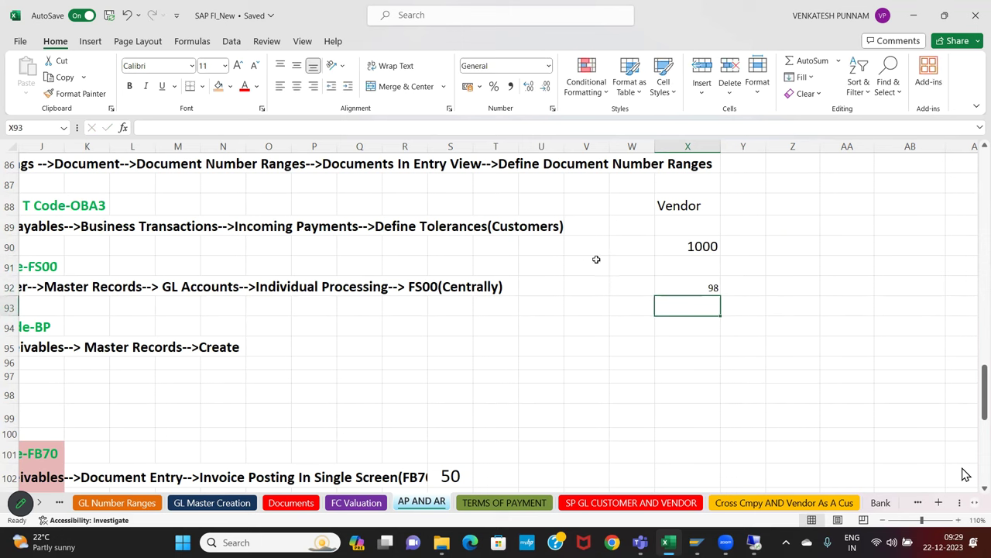
key(Up)
key(Up)
key(Up)
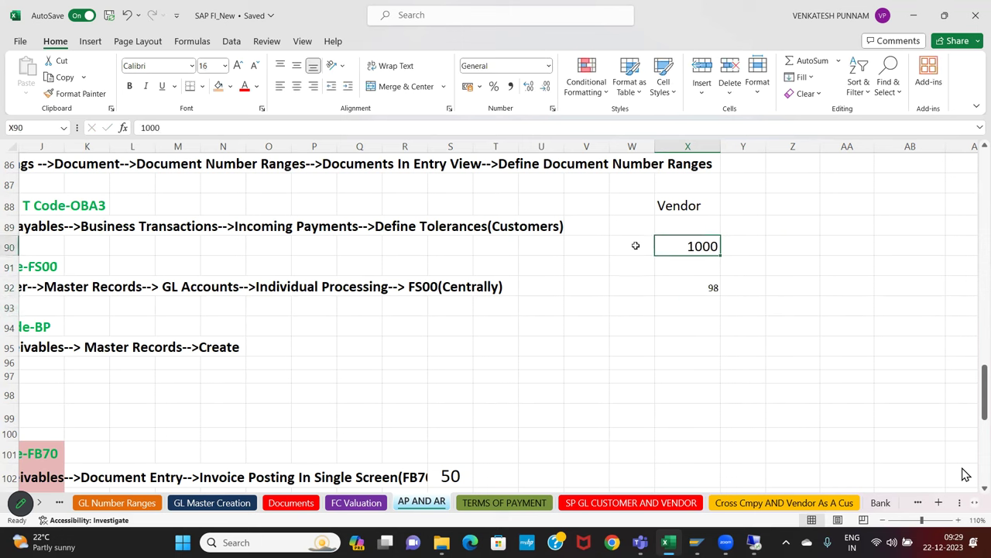
- Enter 998 in cell X92 and copy the formatting of the 1000 cell onto it
click(684, 285)
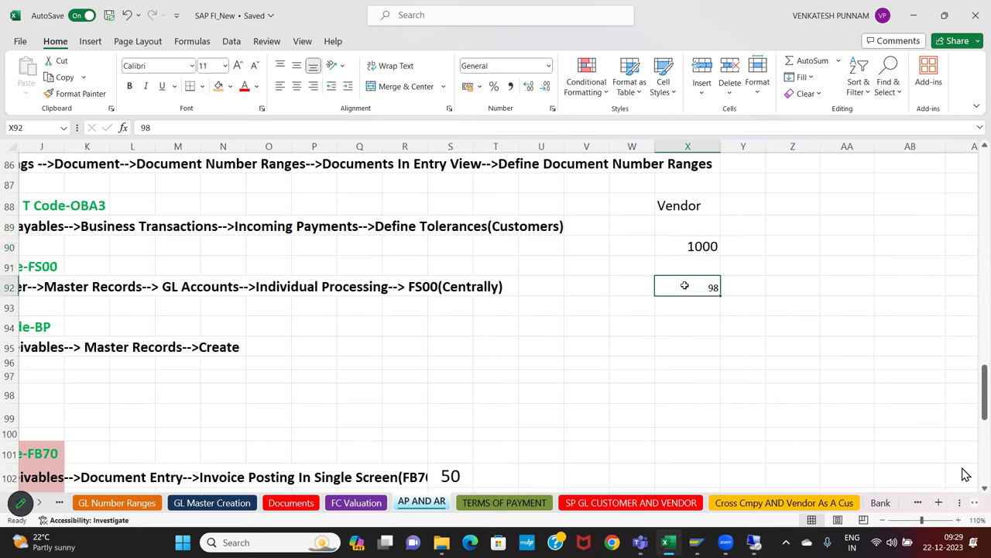
text(998)
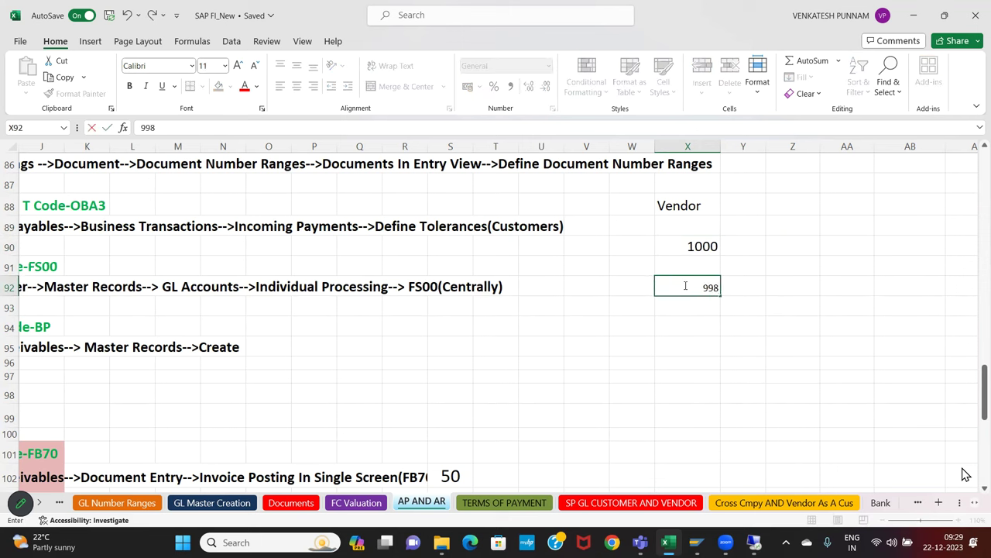
key(Return)
click(707, 250)
click(76, 93)
click(673, 288)
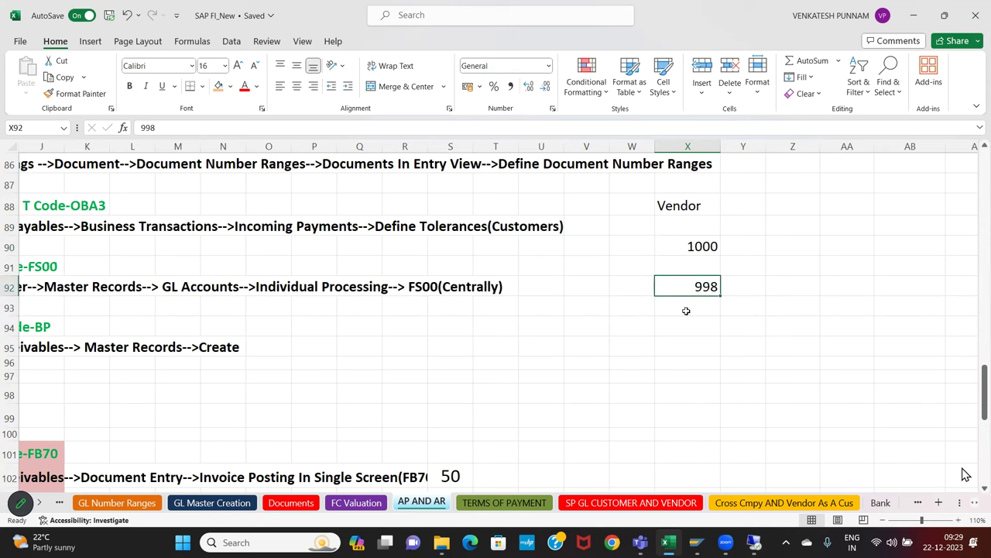
- Enter 2 in cell X94 and copy the formatting of the 998 cell onto it
click(688, 321)
text(2)
click(693, 356)
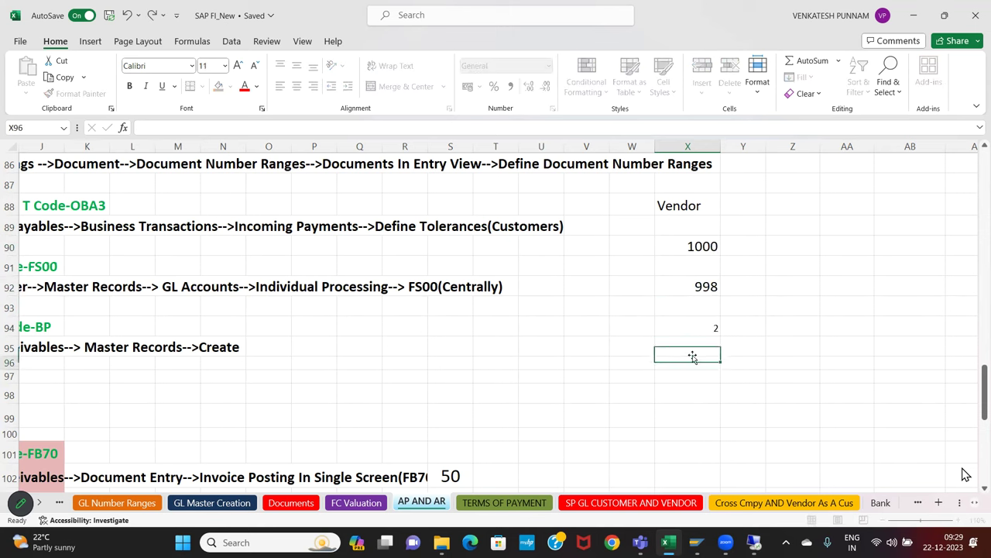
click(673, 287)
click(76, 93)
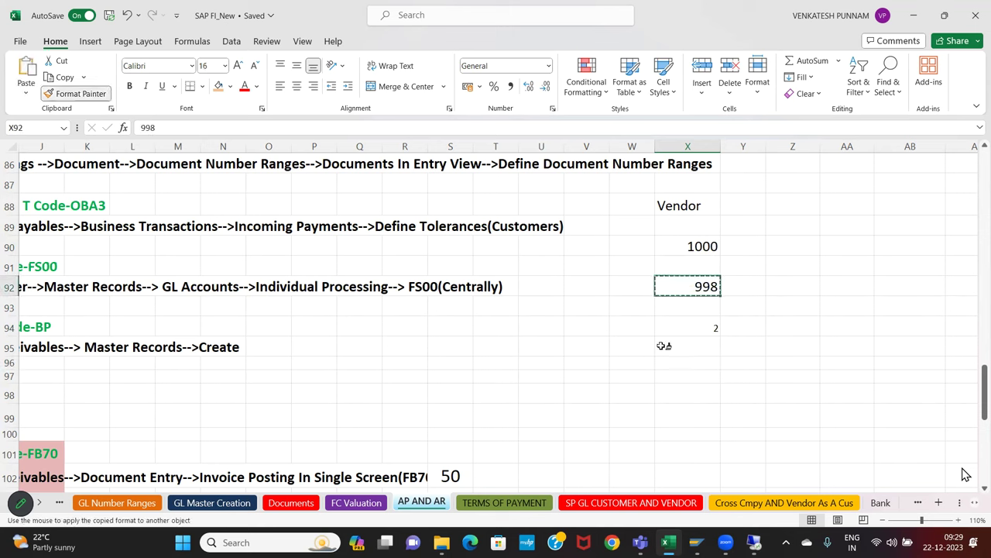
click(690, 327)
click(737, 322)
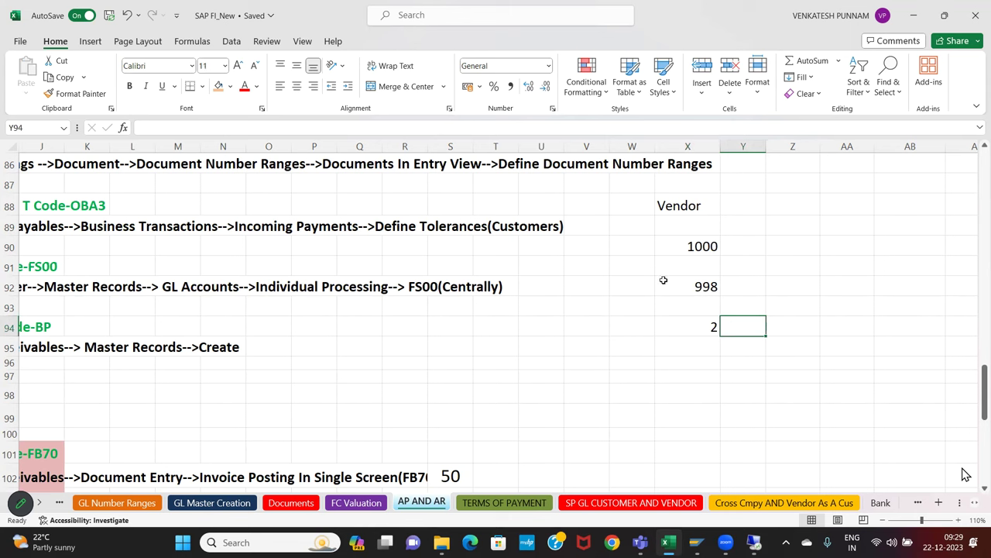
click(740, 242)
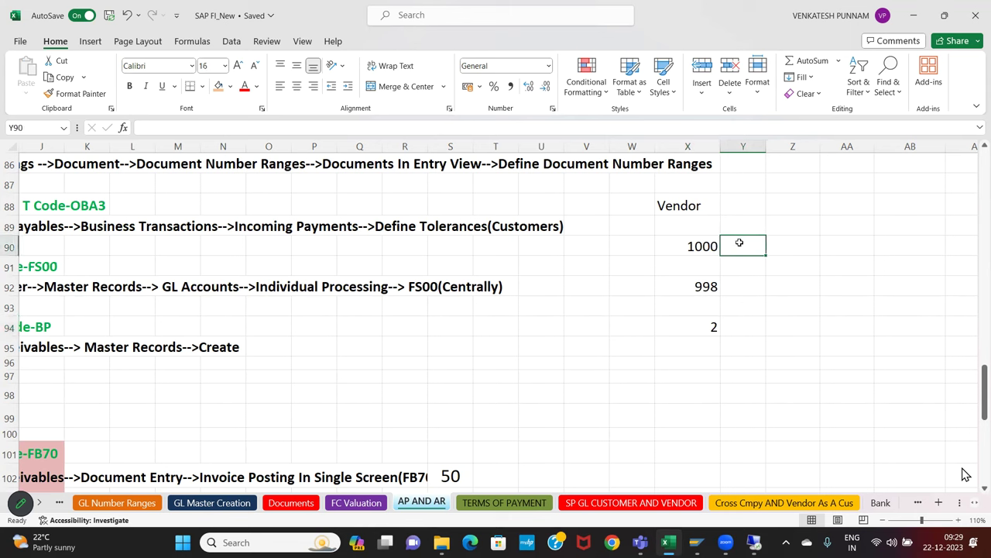
- Label the Vendor amounts: "have to" in Y90, "paid" in Y92 and "Income / Revenue" in Y94
text(have to)
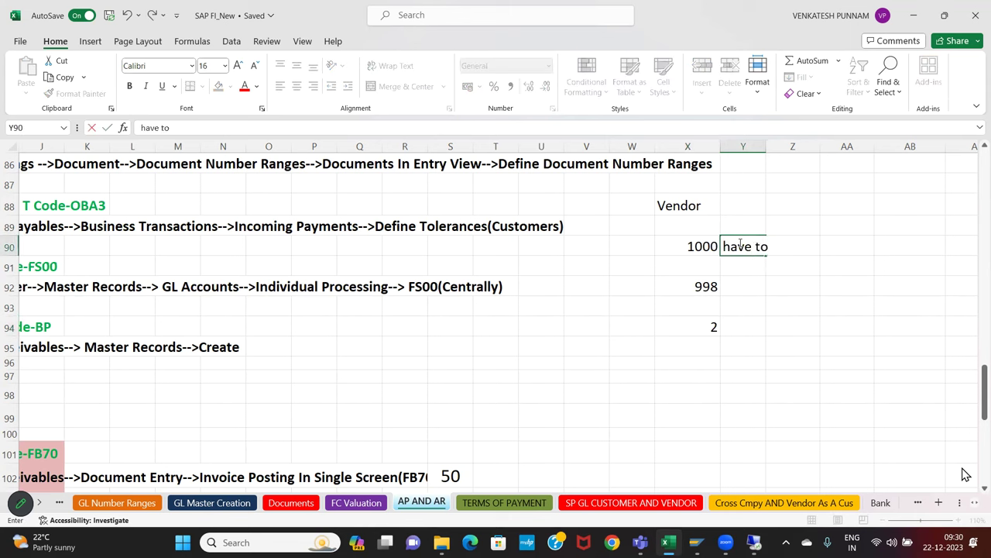
key(Return)
key(Return)
text(paid)
key(Return)
key(Return)
key(Return)
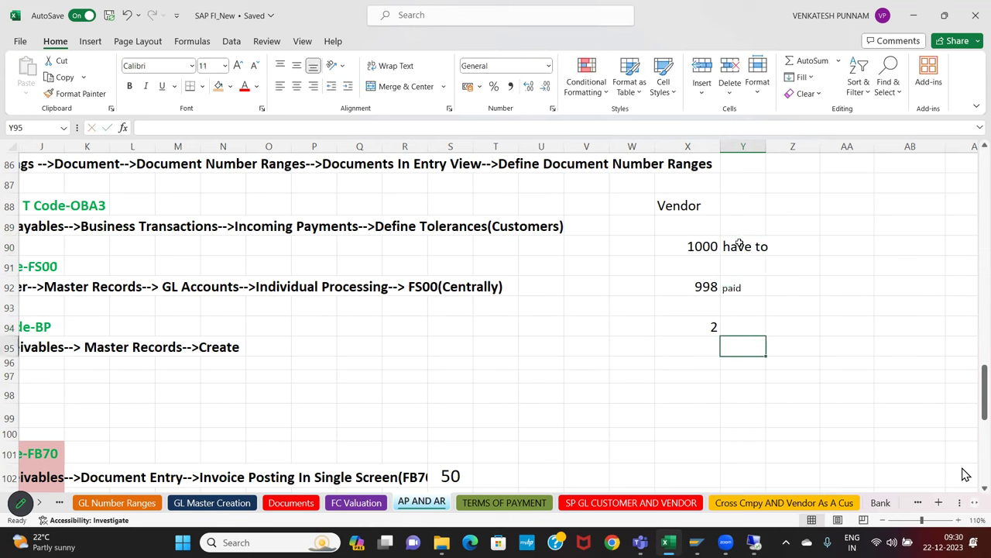
key(Up)
text(I)
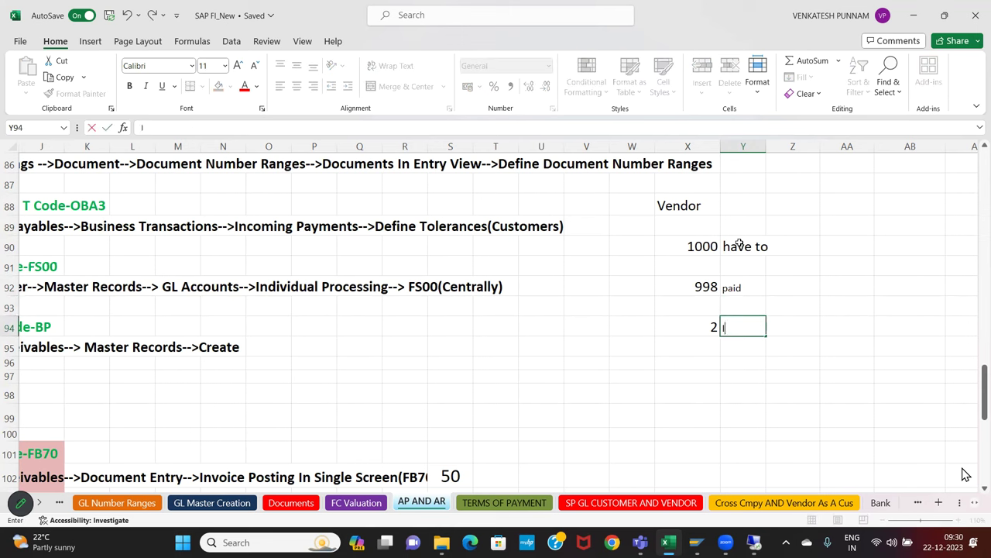
text(ncome / Revenue)
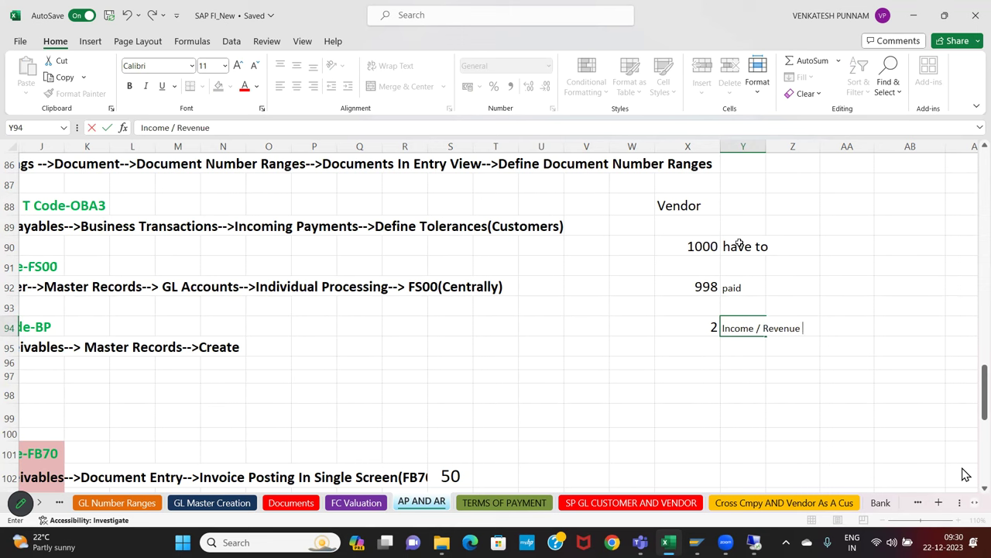
- Copy the formatting of the "have to" cell onto the "paid" and "Income / Revenue" cells
click(736, 248)
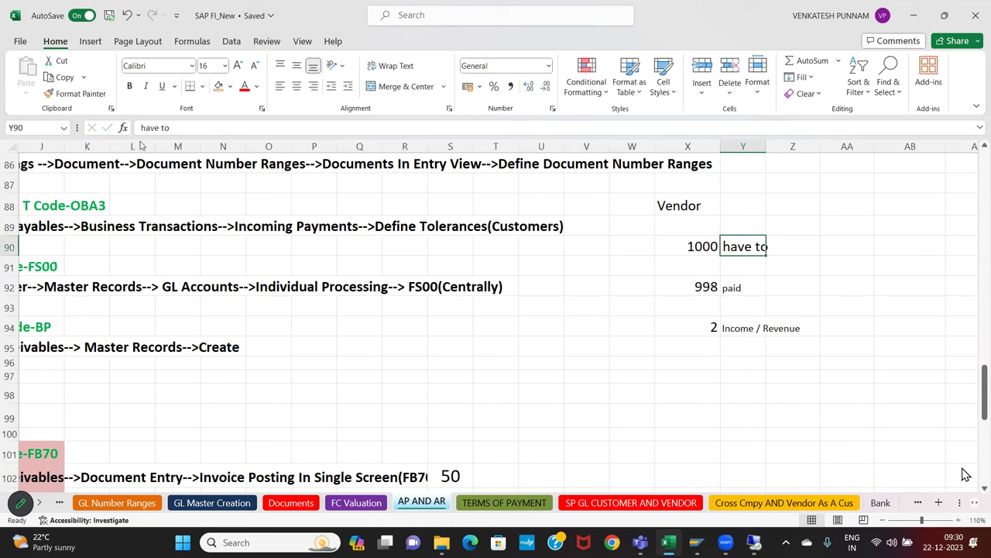
click(75, 93)
drag(732, 293, 762, 333)
click(770, 361)
click(815, 248)
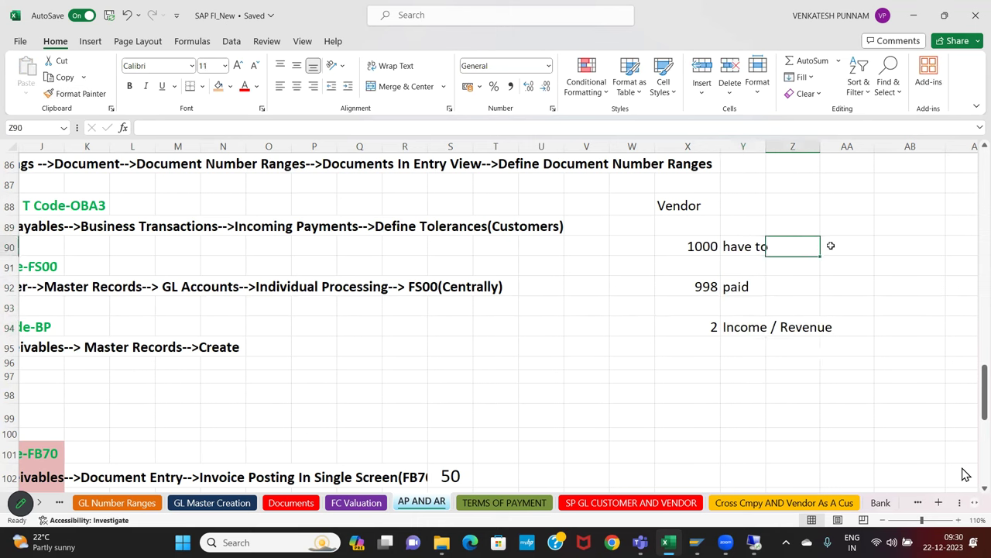
- Enter the heading Customer in cell AB88 and the amount 2000 in cell AB90
click(877, 210)
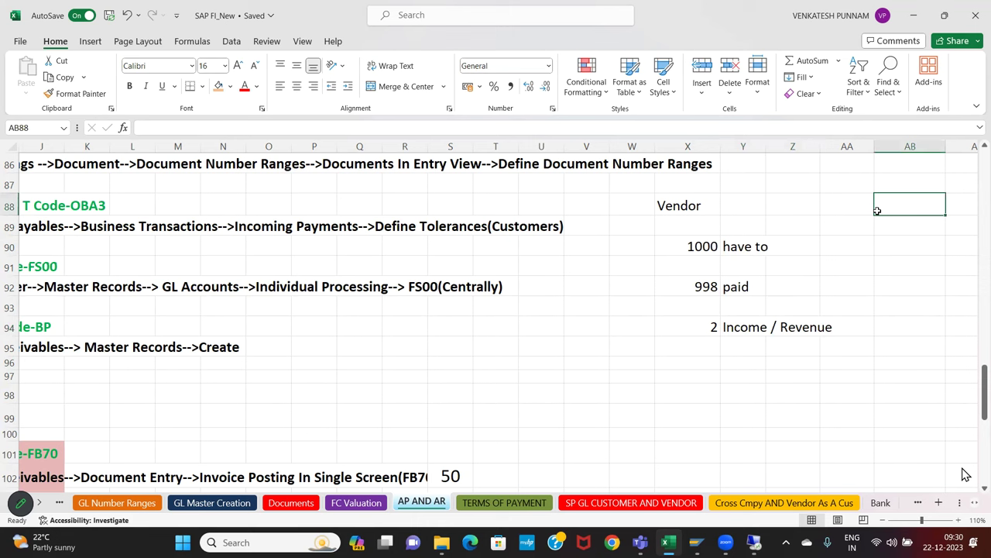
text(Customer)
key(Return)
key(Return)
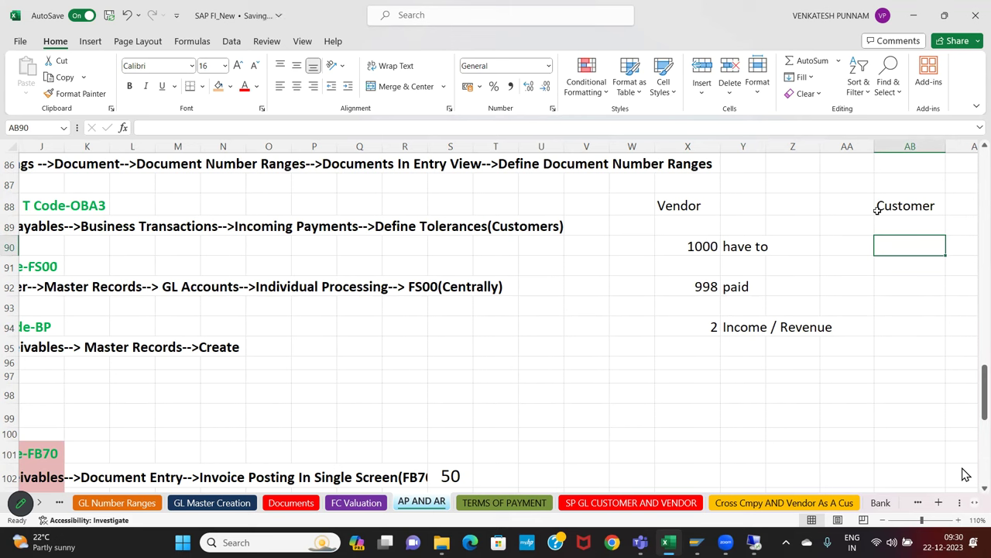
text(2000)
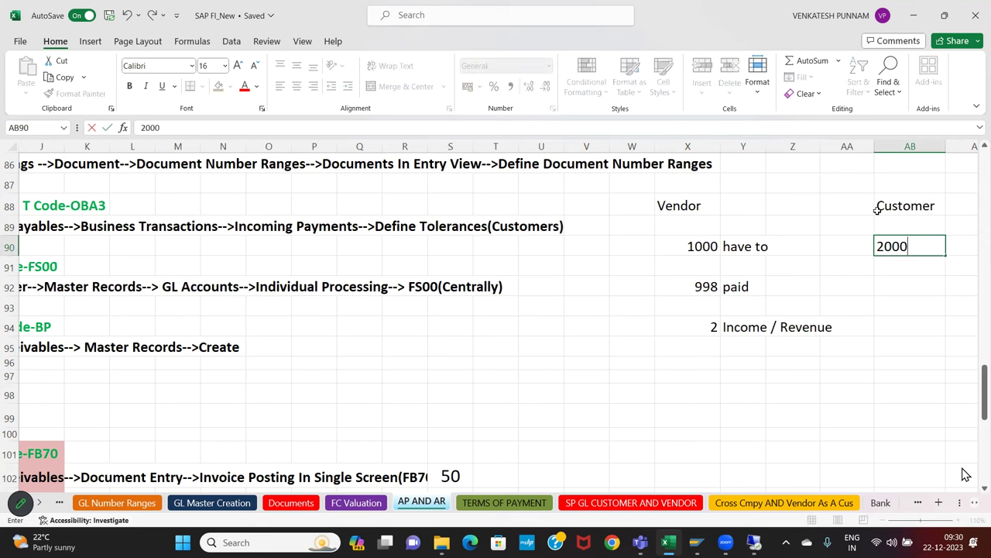
key(Return)
key(Down)
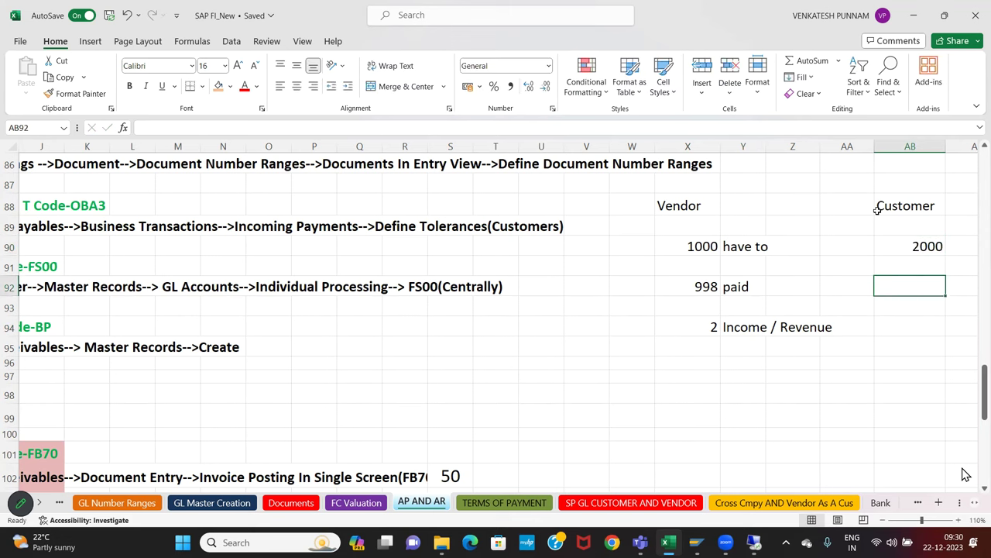
- Enter 195 in cell AB92 and 5 in cell AB94 under the Customer heading
text(1)
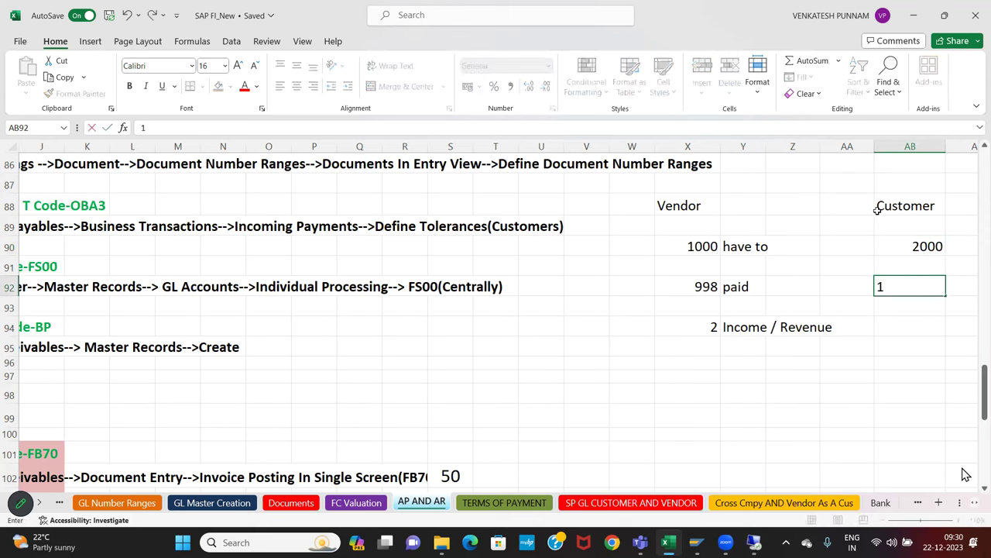
text(90)
key(BackSpace)
text(5)
key(Return)
key(Return)
text(5)
key(Return)
key(Up)
- Label the Customer difference "Loss / Expences" in cell AC94
key(Right)
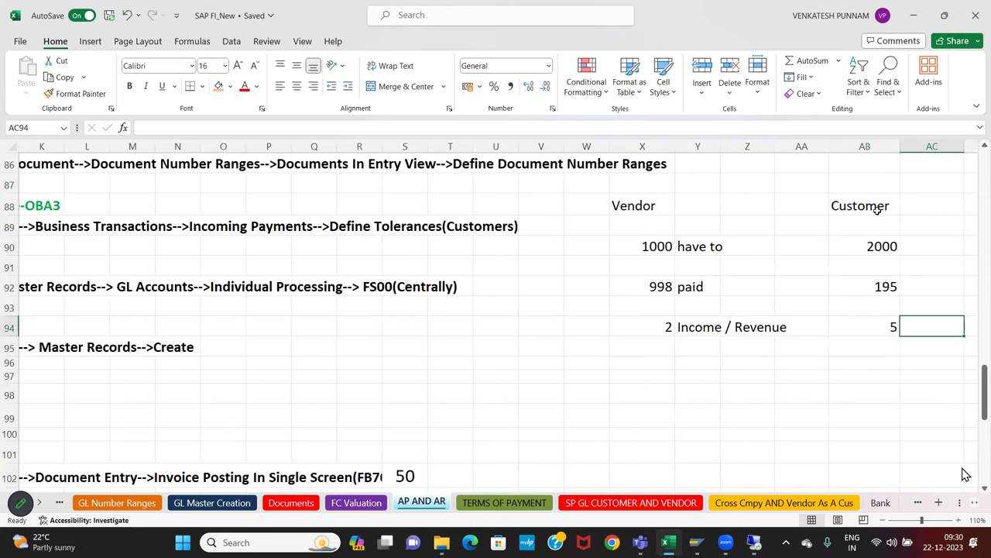
text(Loss / Ex)
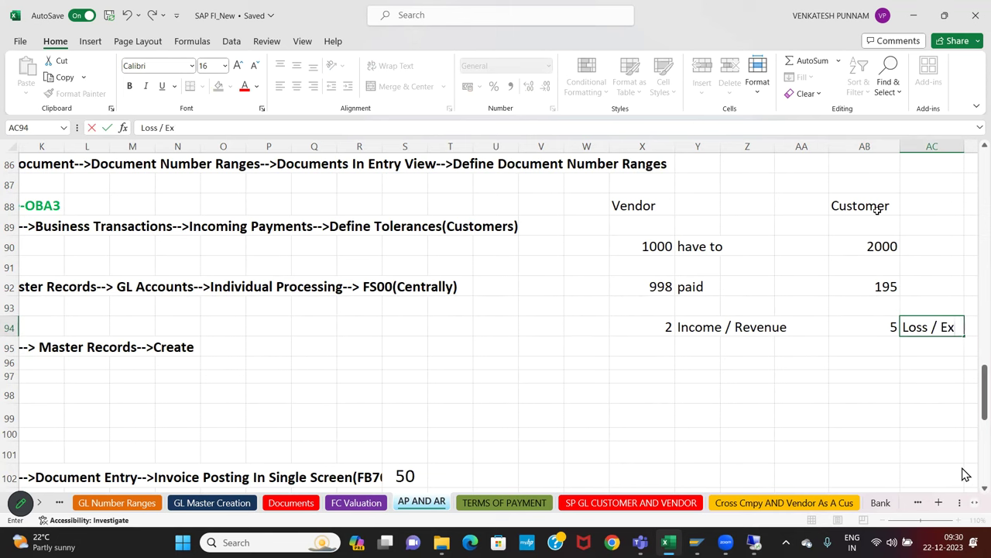
text(pences)
key(Return)
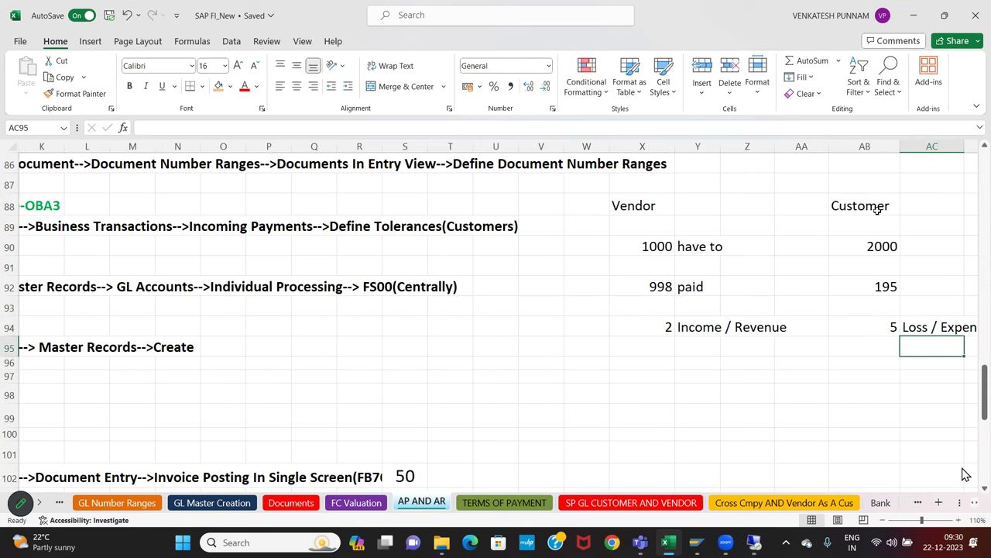
key(Right)
key(Right)
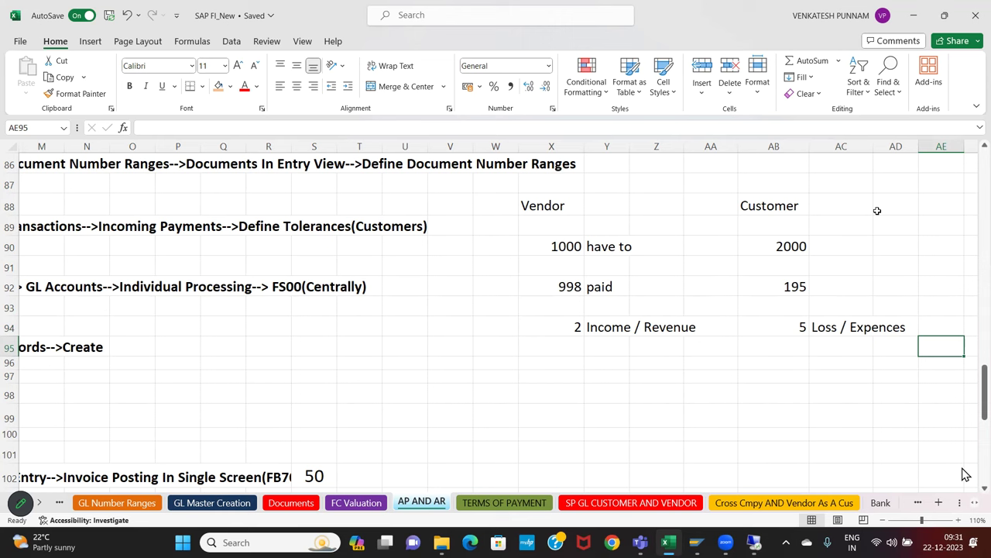
- Examine the vendor Income / Revenue difference, the customer Loss / Expences difference and the whole vendor example
drag(582, 331, 642, 337)
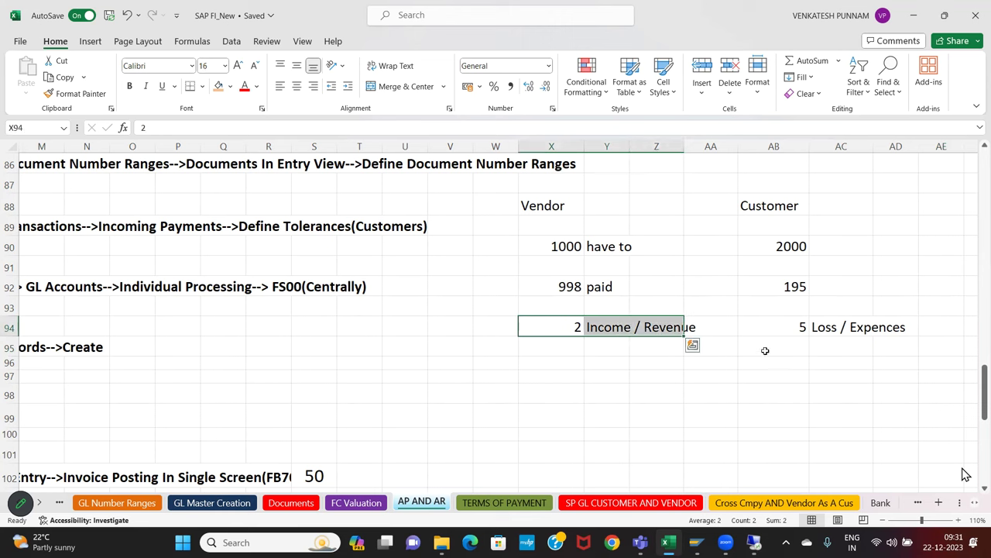
drag(785, 332, 844, 327)
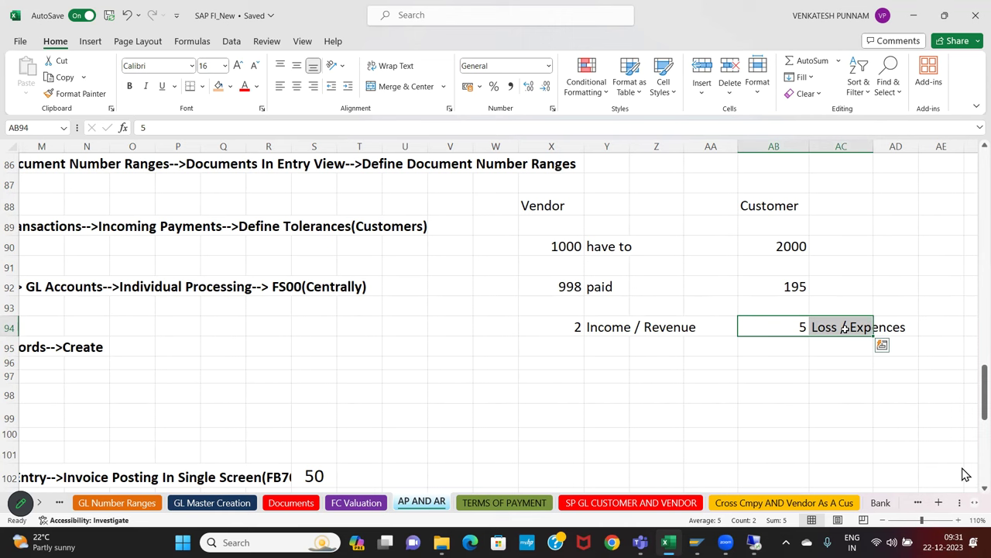
drag(531, 210, 664, 339)
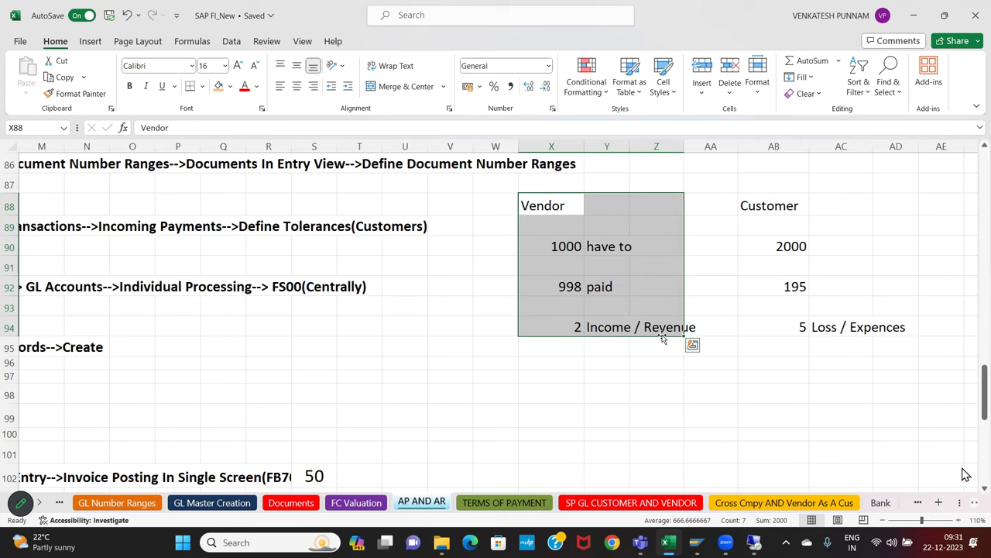
- Go back along row 88 to the Define Tolerance(Customers) step and locate its transaction code
key(Left)
key(Left)
key(Left)
key(Left)
key(Left)
key(Left)
key(Left)
key(Left)
key(Left)
key(Left)
key(Left)
key(Left)
key(Left)
key(Left)
key(Left)
key(Left)
key(Left)
key(Left)
key(Left)
key(Left)
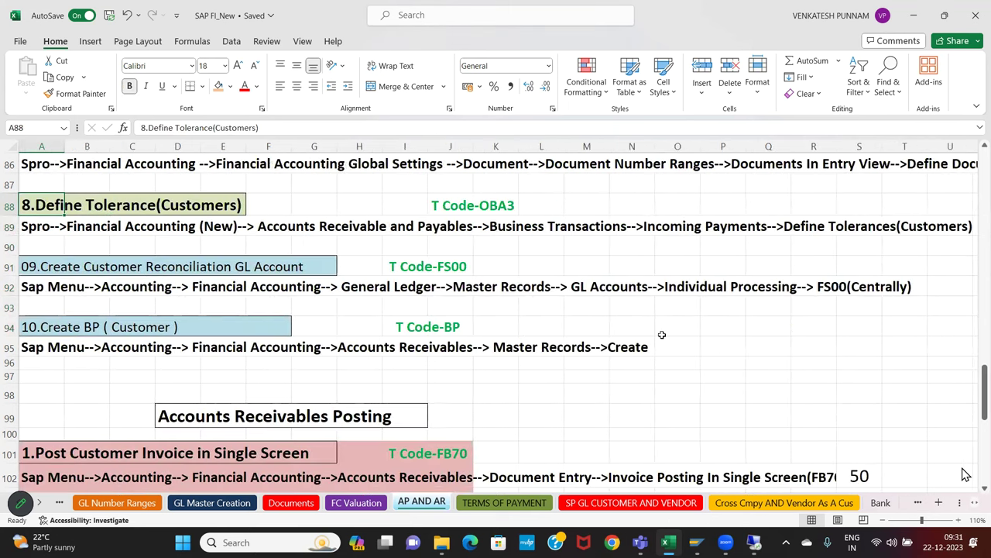
key(Right)
key(Right)
key(Right)
key(Right)
key(Right)
key(Right)
key(Right)
key(Right)
key(Right)
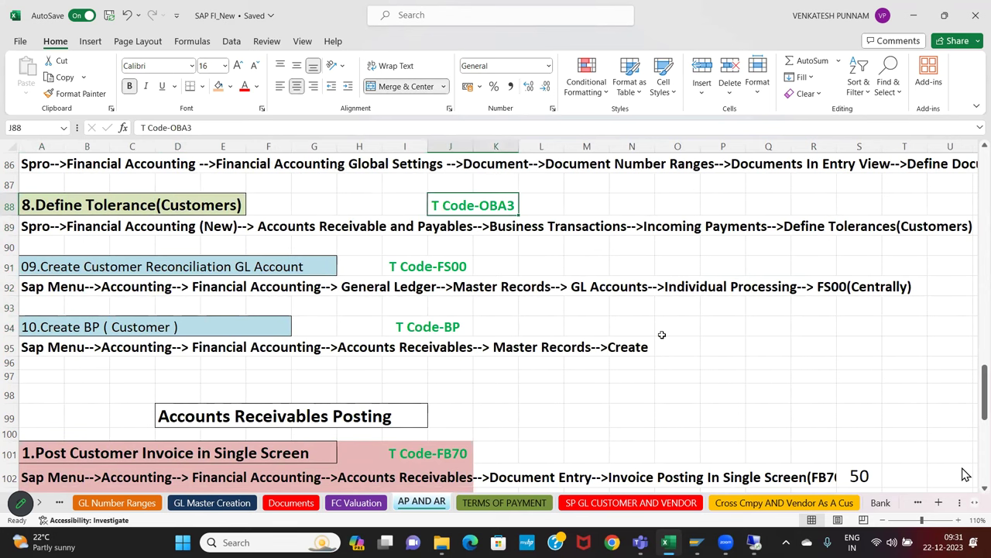
- Switch to the SAP remote session, return to SAP Easy Access and start transaction OBA3
key(alt+Tab)
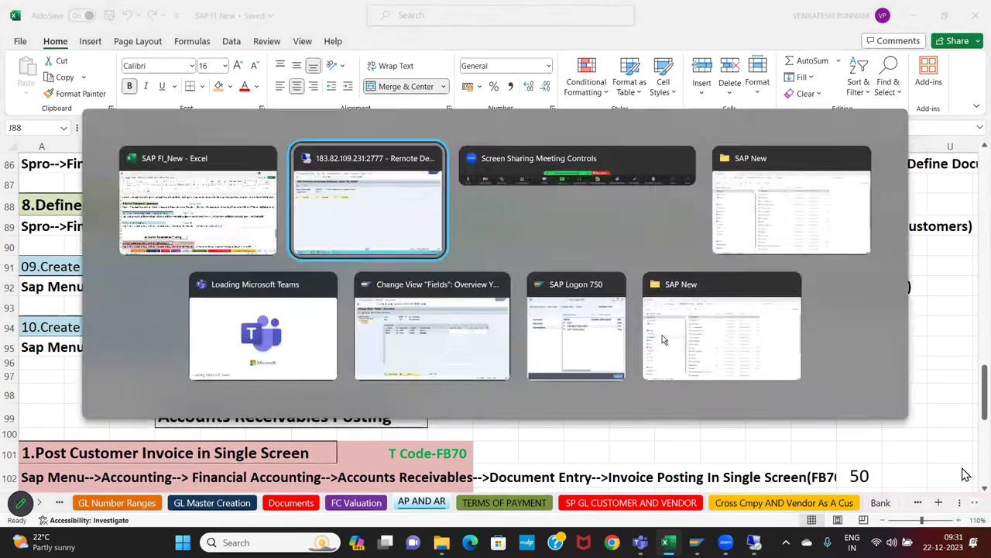
click(200, 40)
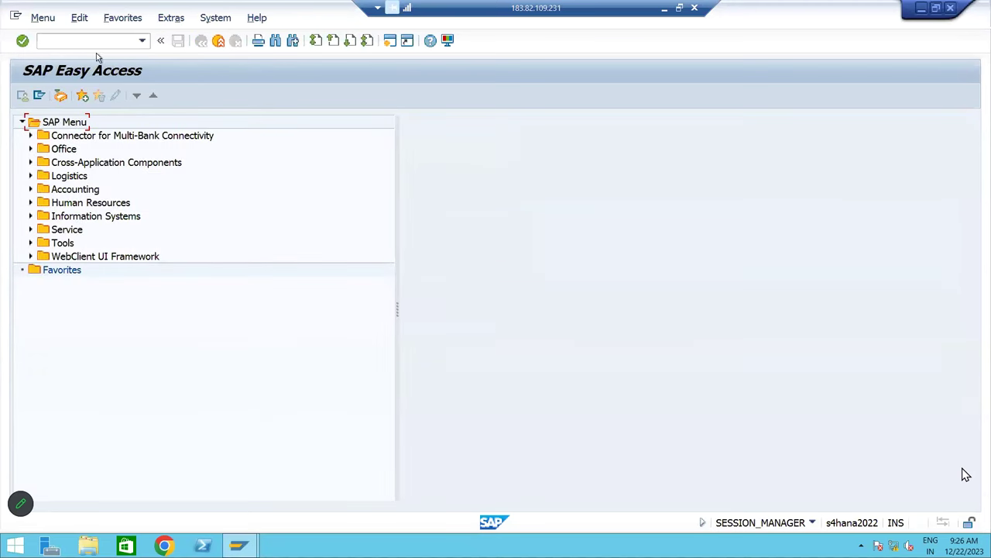
text(oba3)
key(BackSpace)
key(BackSpace)
key(BackSpace)
key(BackSpace)
text(OBA3)
key(Return)
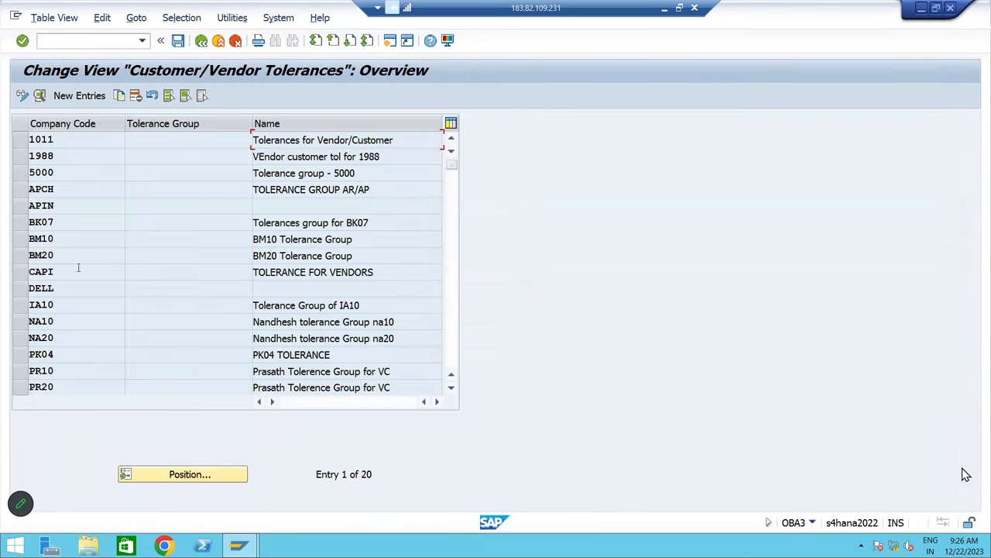
- Position the customer/vendor tolerances list on company code BM10 and open that entry's details
click(175, 475)
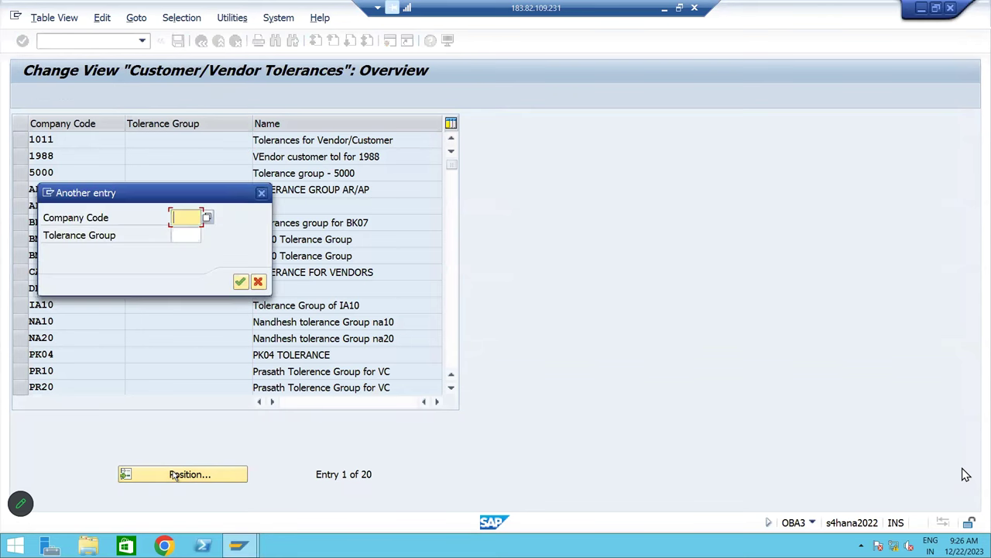
text(BM10)
key(Return)
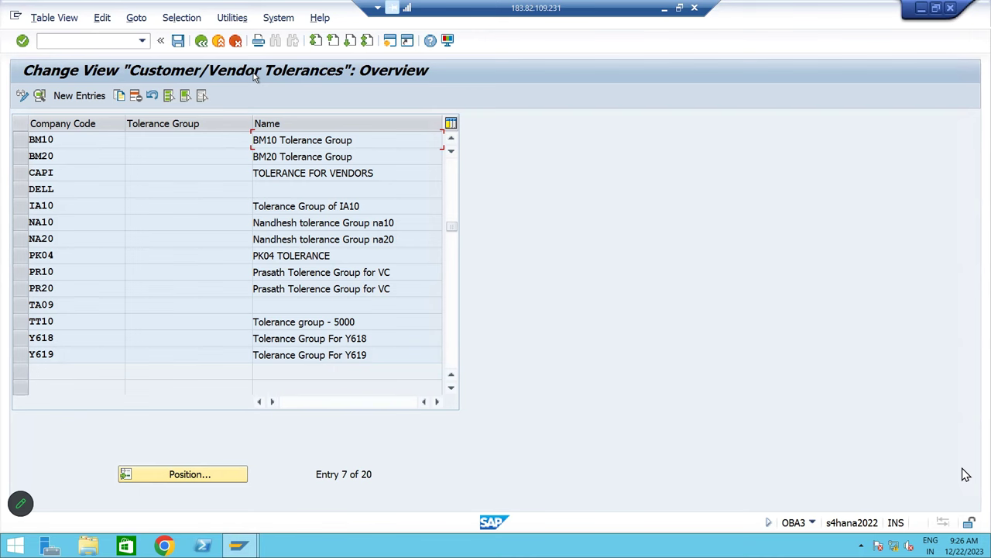
double_click(56, 140)
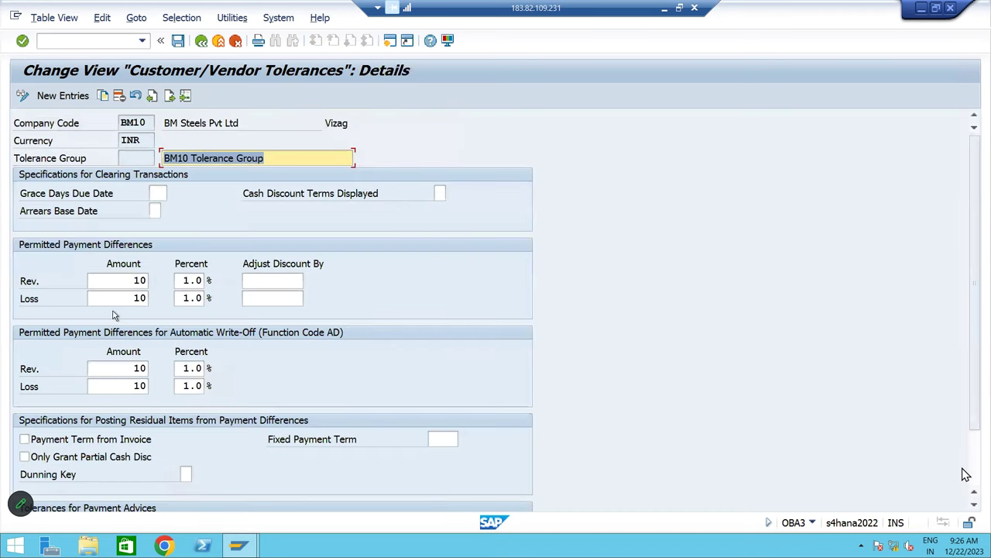
- Check BM10's permitted payment difference amounts and percentages for revenue and loss, and return to SAP Easy Access
double_click(139, 280)
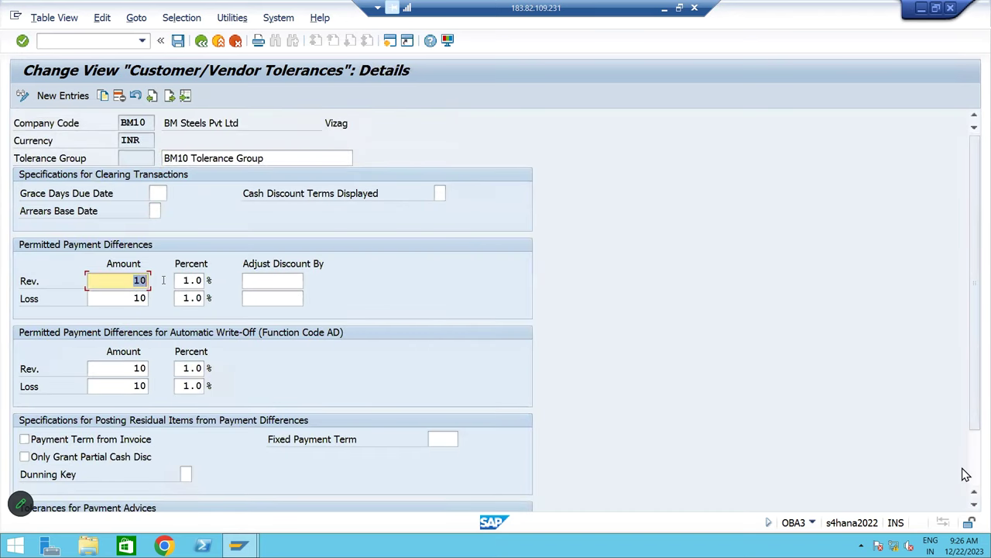
double_click(133, 298)
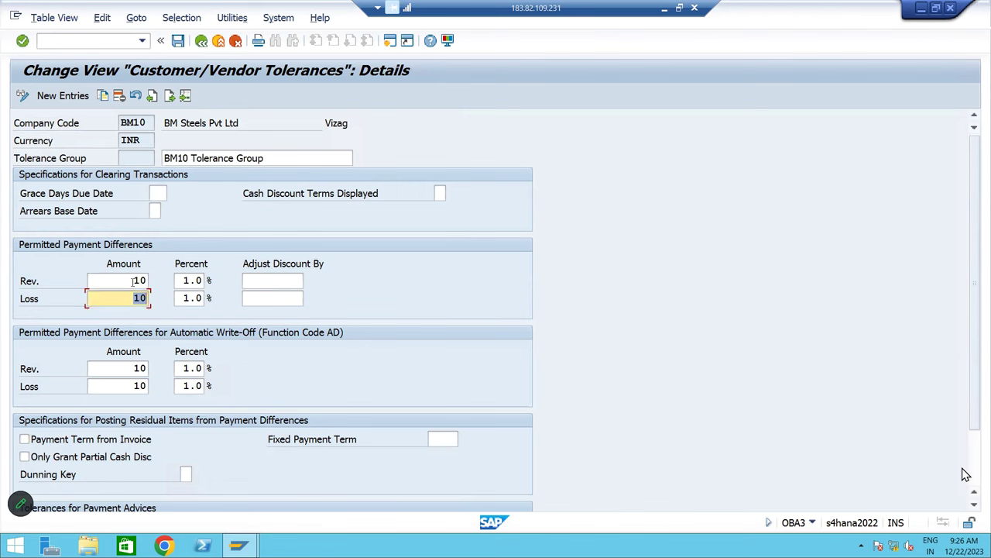
double_click(135, 280)
double_click(193, 280)
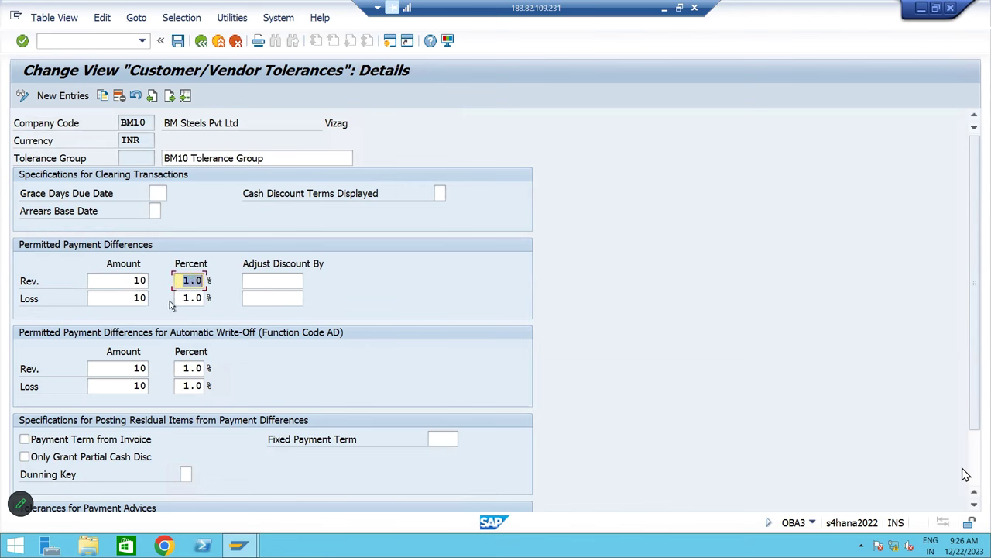
double_click(192, 298)
double_click(138, 299)
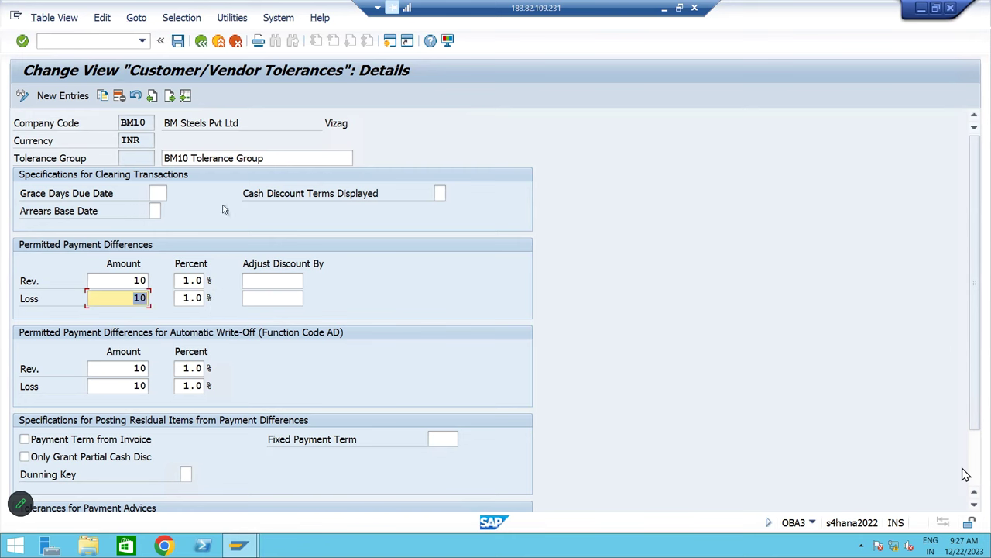
click(200, 41)
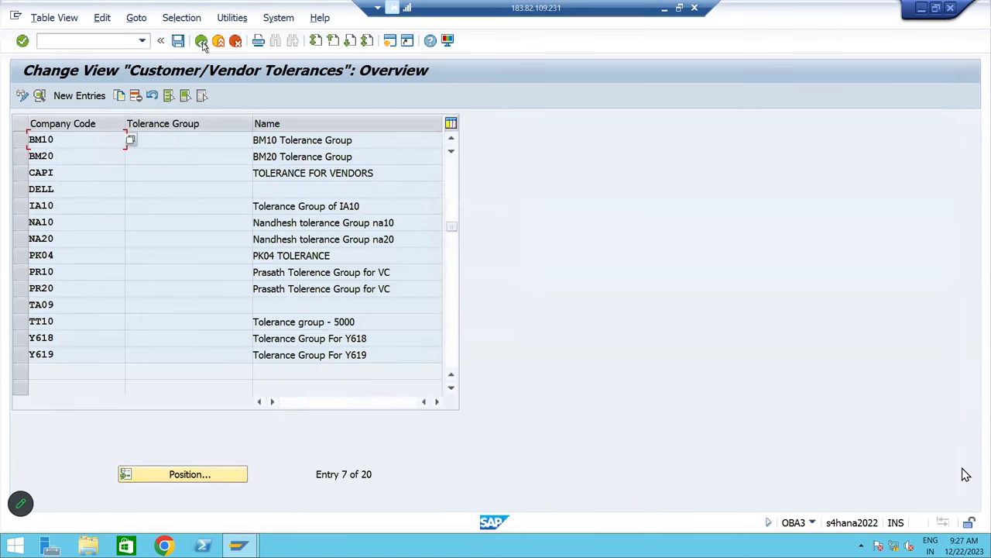
click(201, 41)
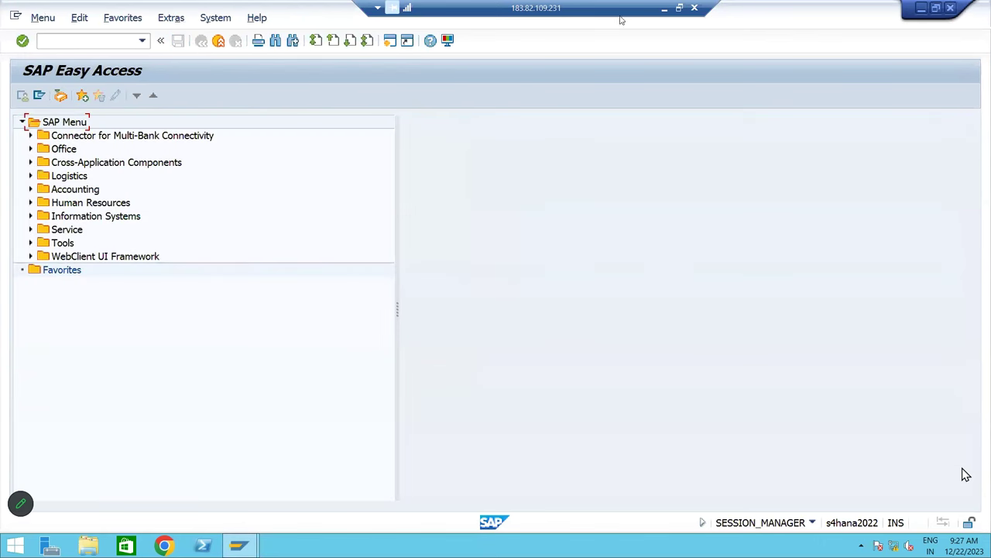
- Switch back to Excel and highlight the steps Create Customer Reconciliation GL Account and Create BP (Customer)
click(663, 9)
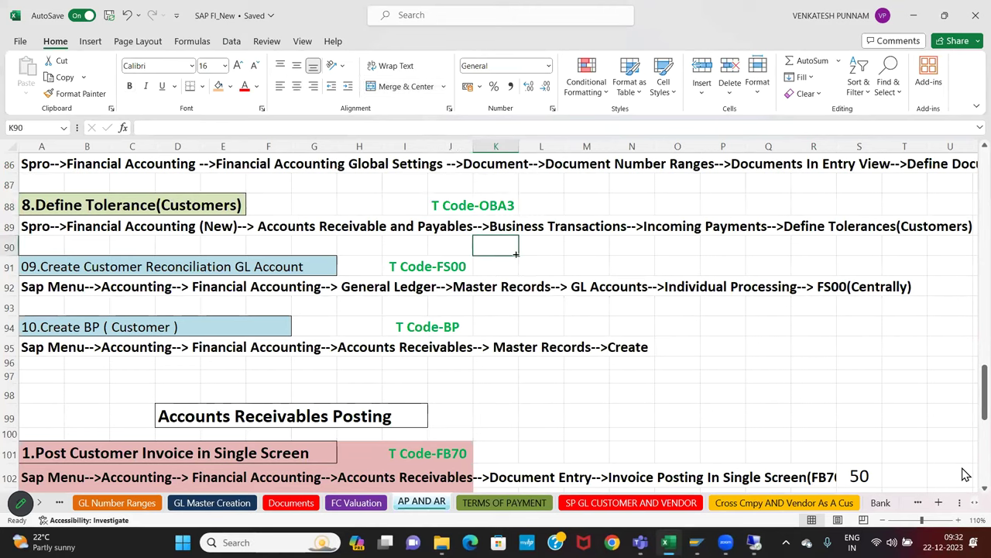
scroll(399, 343, down, 1)
drag(85, 203, 538, 284)
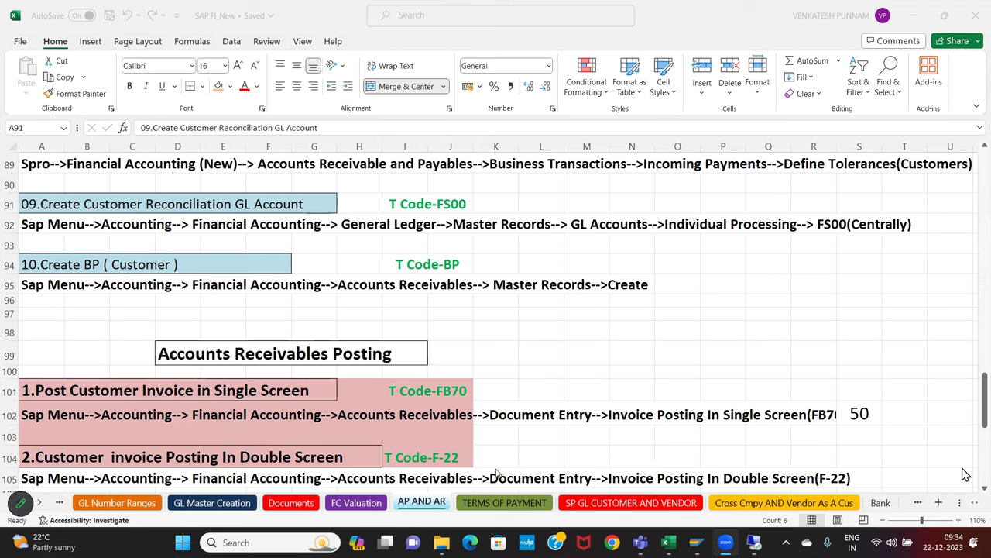
scroll(176, 507, up, 4)
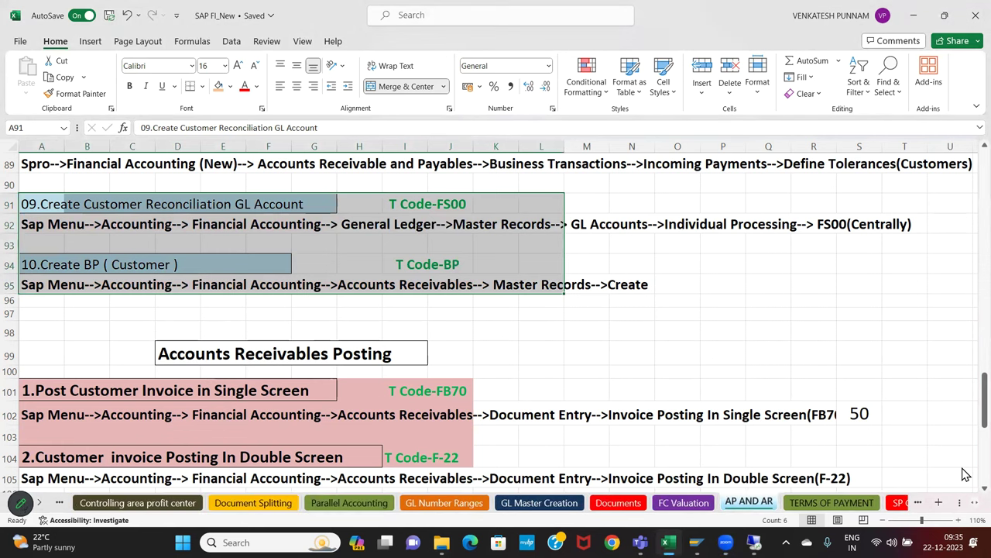
- On the Global perameter sheet, shade the SUDE Sundry Debtors row from its group code through its number range with the current orange fill
scroll(172, 510, up, 2)
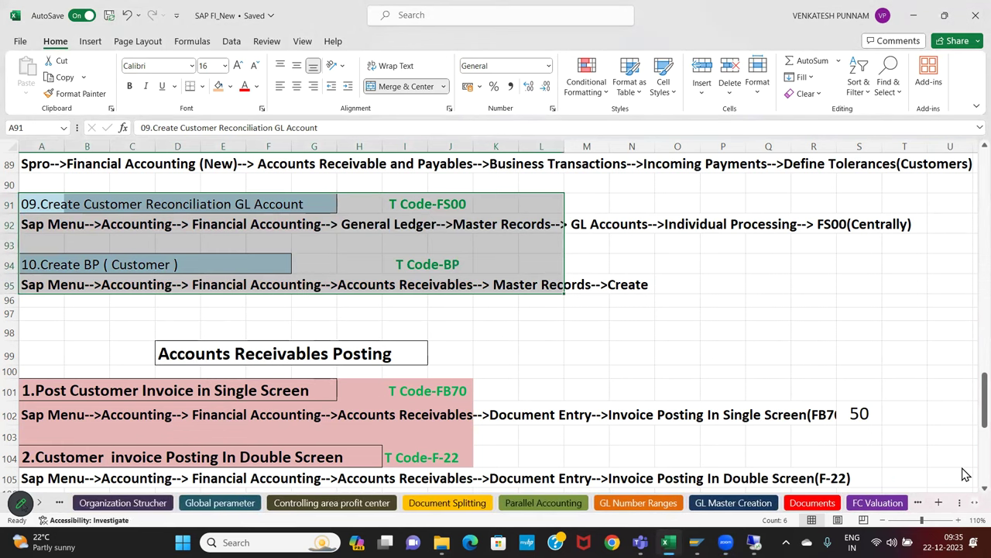
click(219, 505)
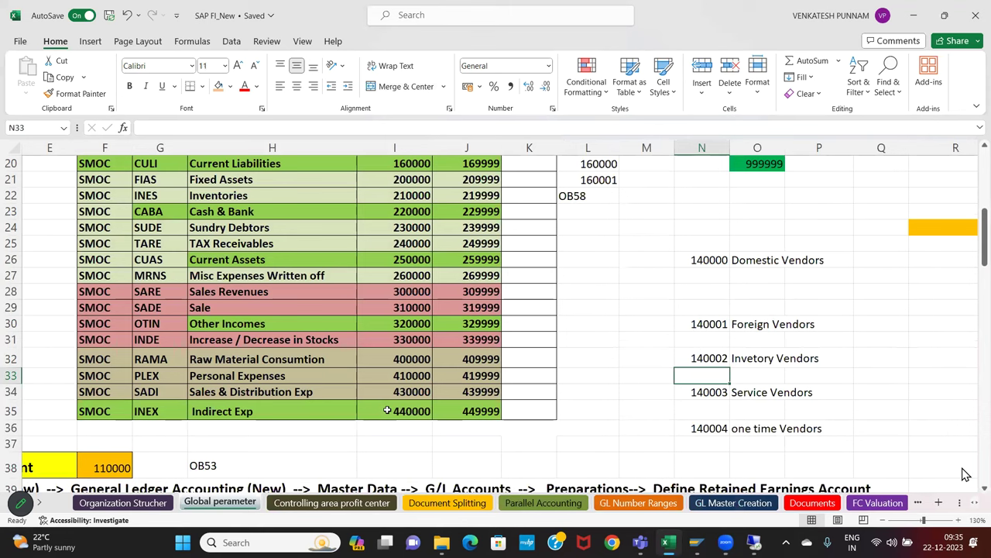
scroll(435, 385, up, 1)
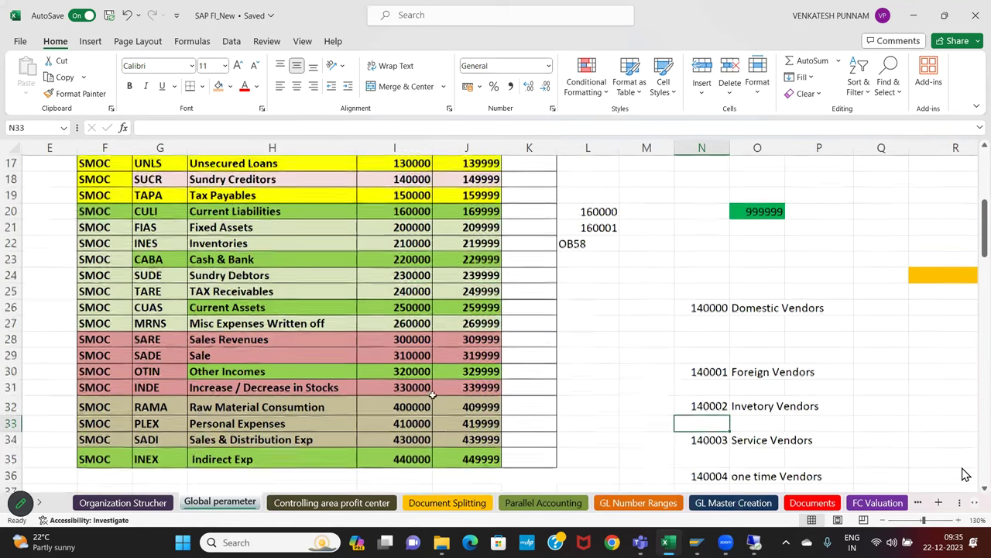
scroll(348, 414, up, 1)
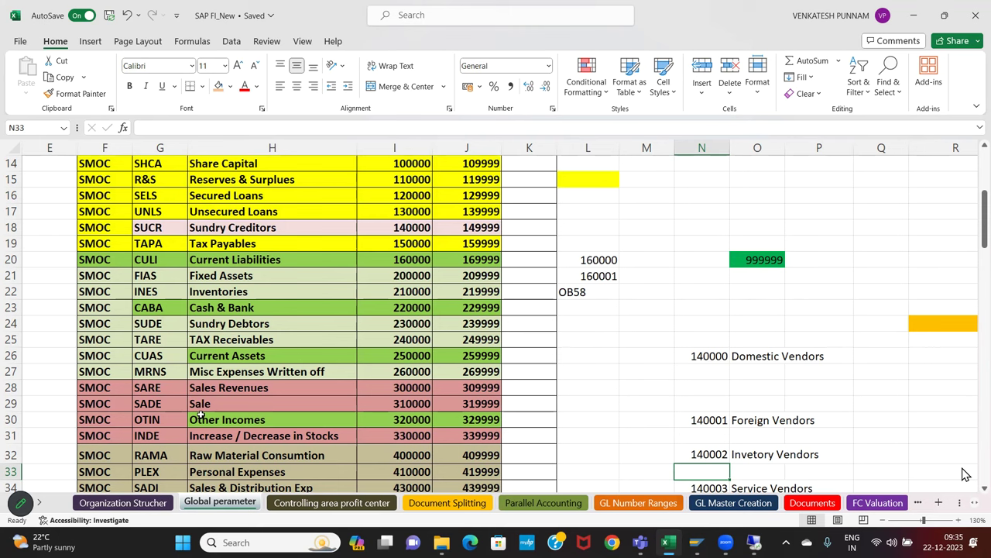
drag(151, 323, 454, 325)
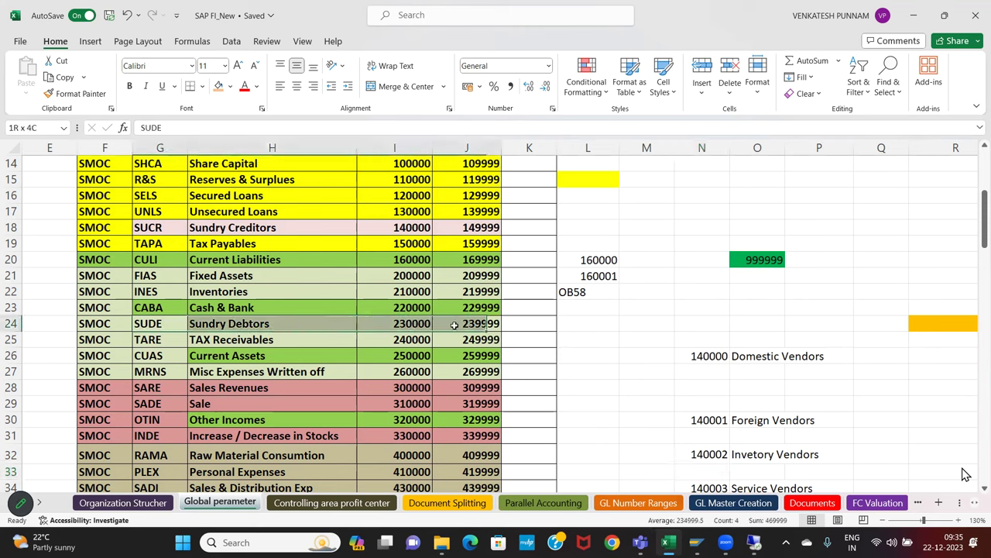
click(219, 89)
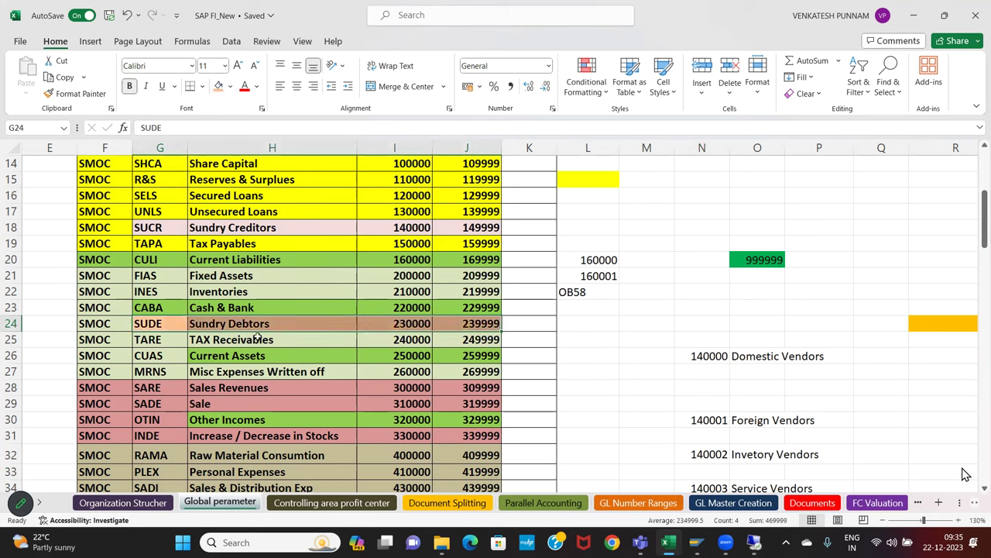
- Compare the number ranges of the Sundry Creditors and Sundry Debtors account groups
click(229, 227)
drag(394, 228, 472, 228)
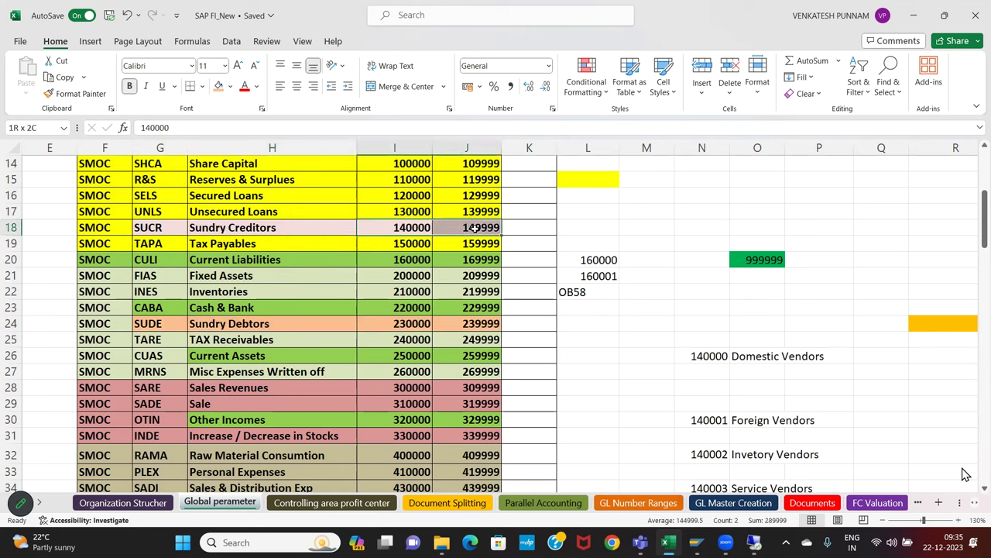
drag(188, 325, 469, 326)
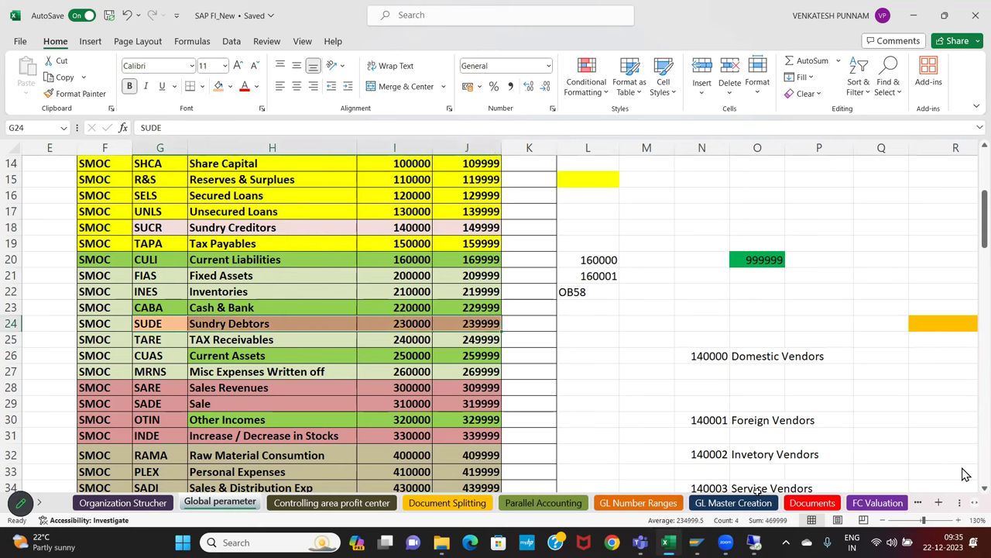
click(177, 325)
drag(176, 325, 496, 326)
- Switch to the SAP remote session, start transaction FS00 and set the company code to BM10
click(754, 543)
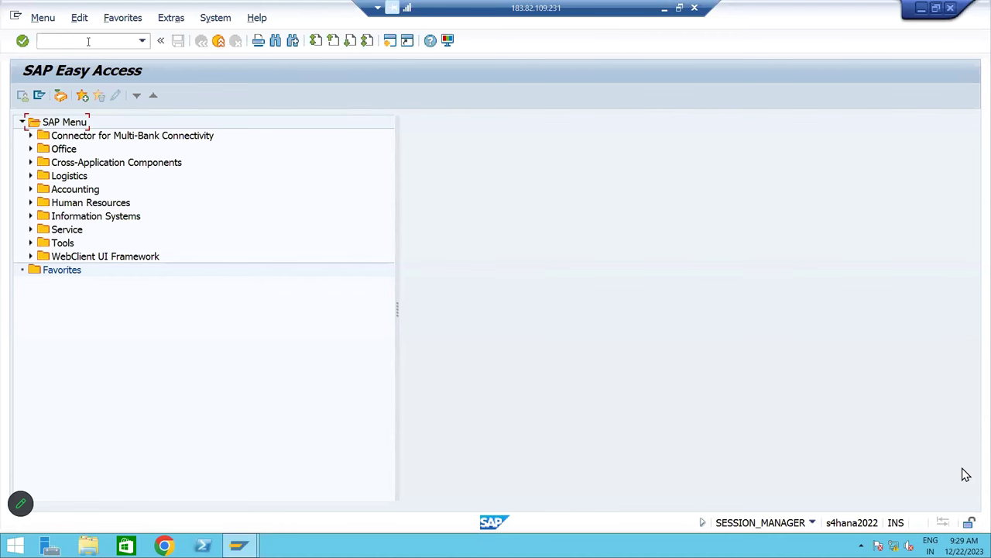
text(FS00)
key(Return)
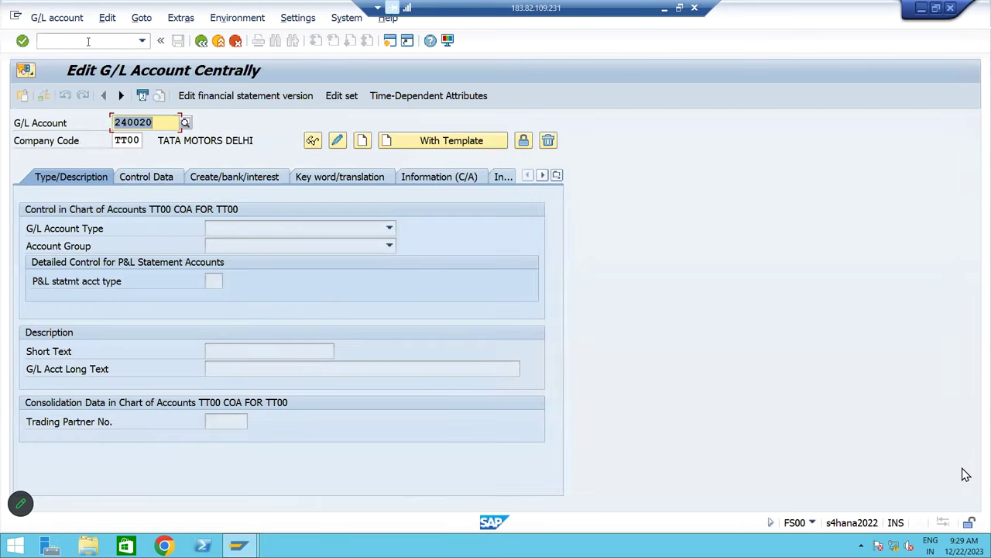
key(Tab)
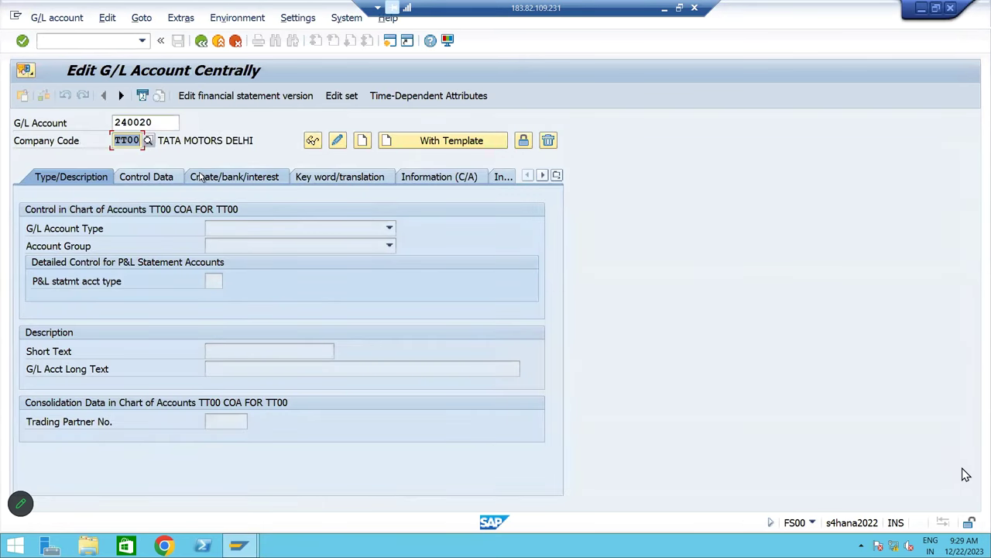
text(BM10)
key(Return)
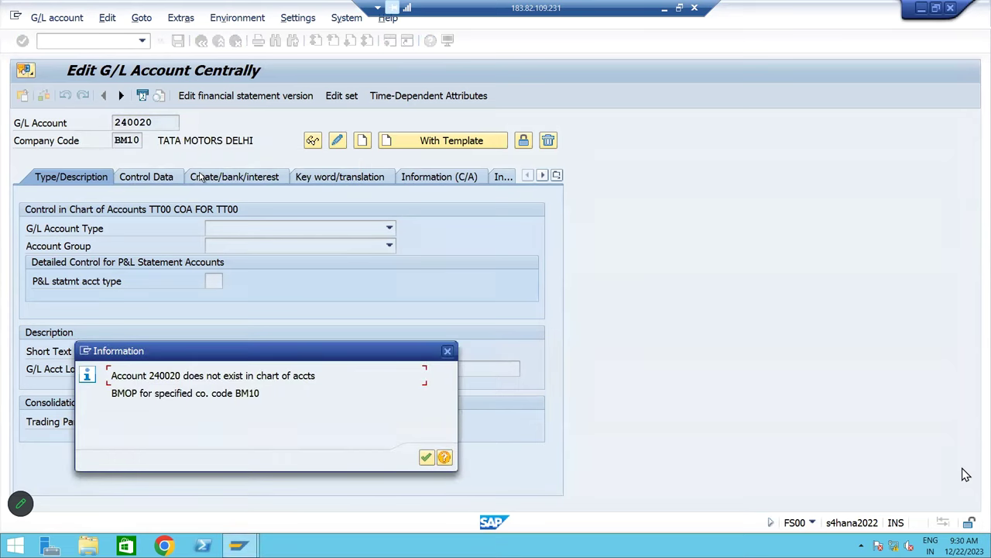
key(Return)
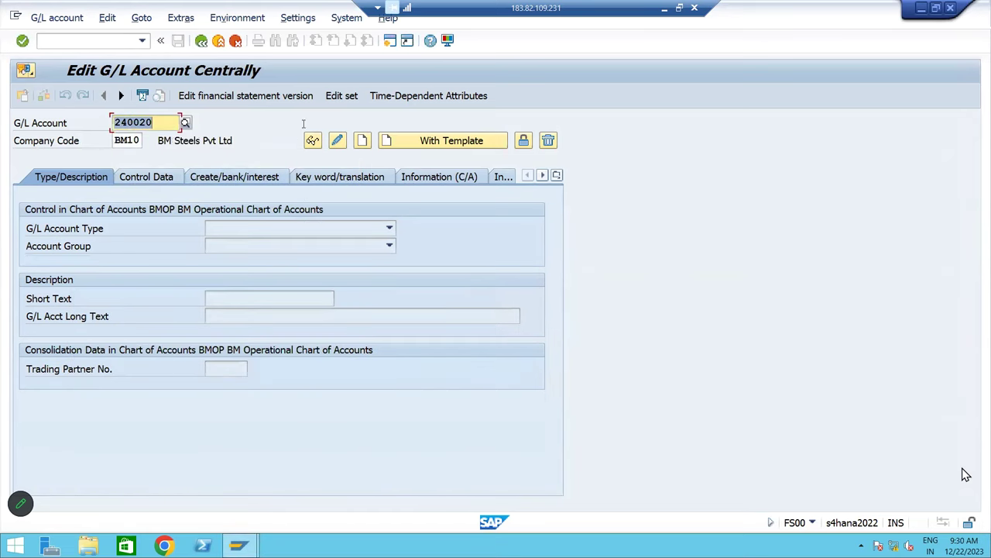
- Change the hierarchy display setting to display accounts in the navigation tree
click(346, 18)
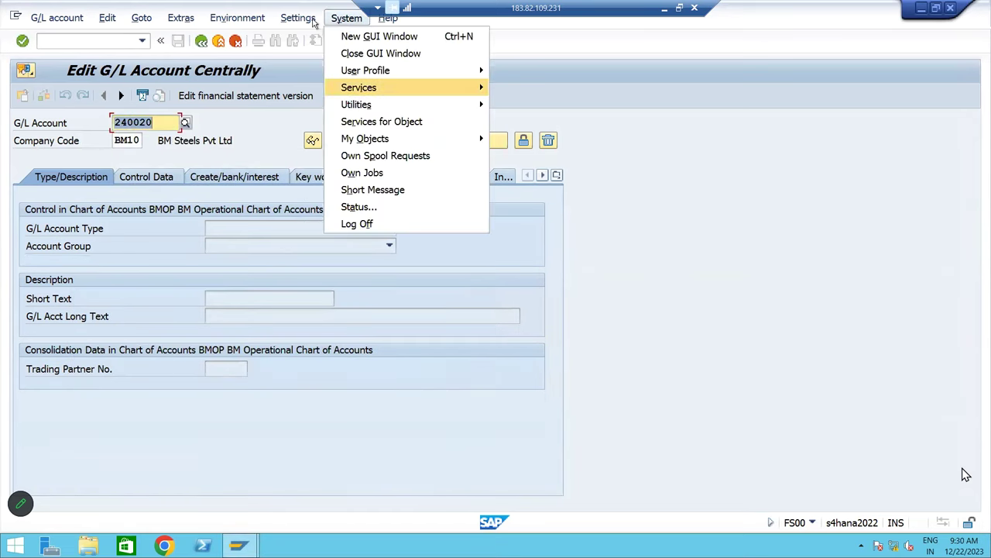
mouse_move(312, 21)
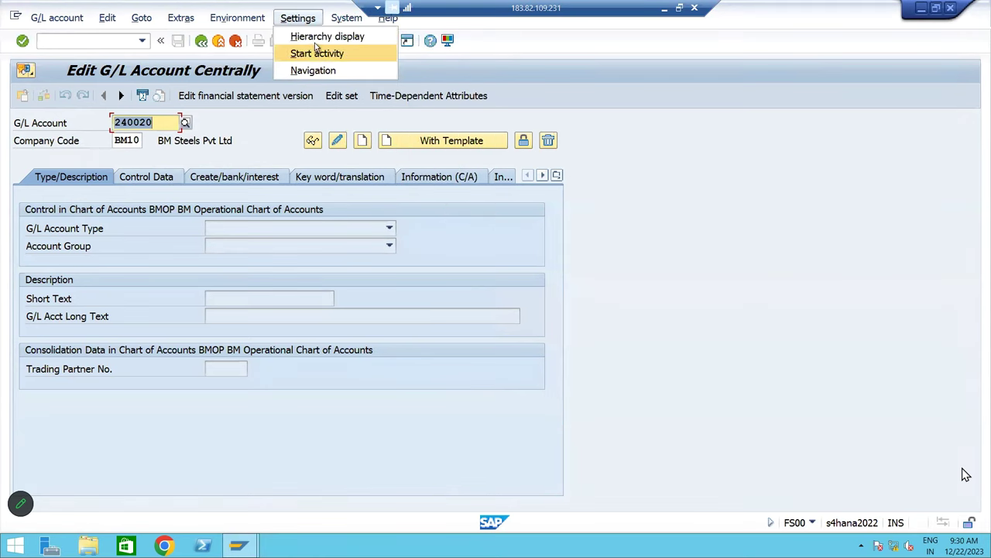
click(319, 39)
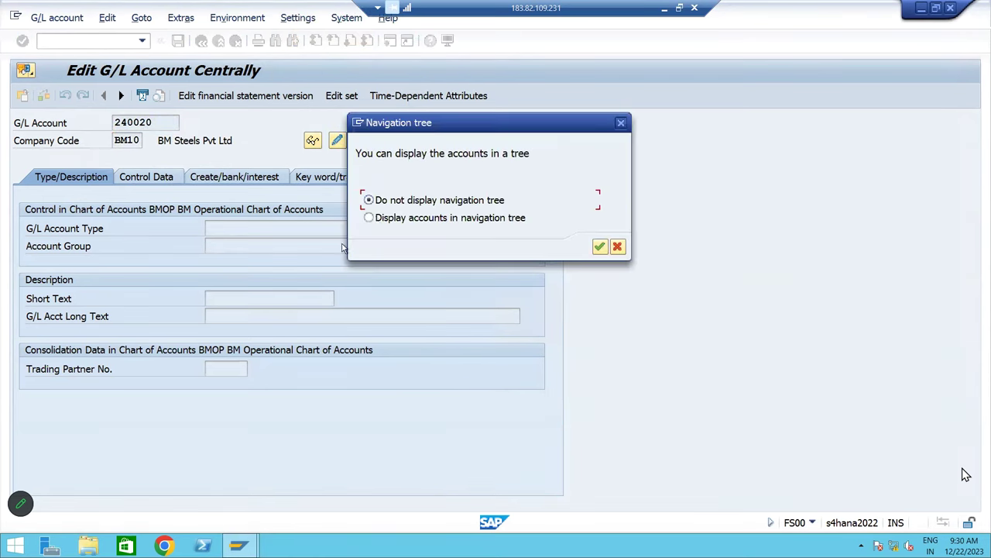
click(389, 217)
click(599, 246)
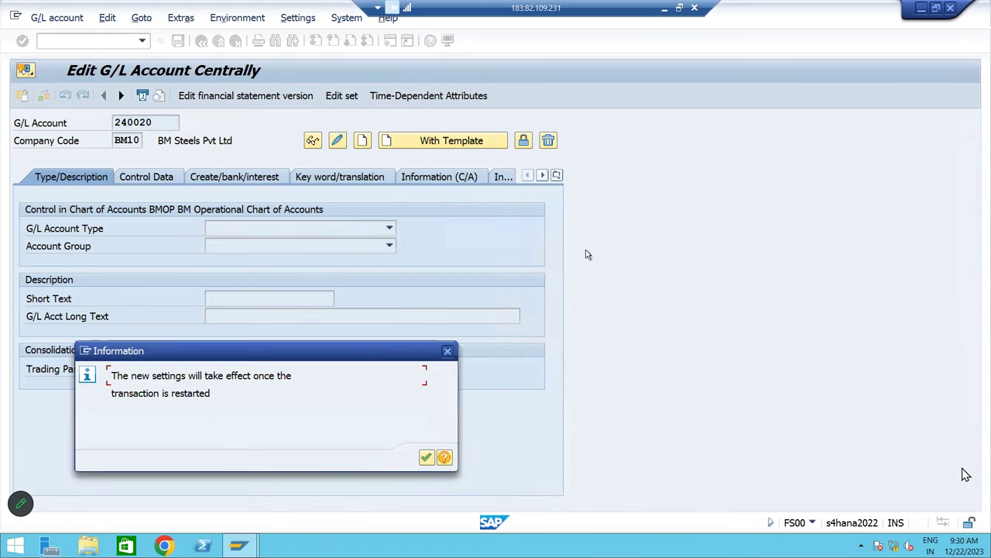
click(426, 457)
- Exit to SAP Easy Access and restart transaction FS00
click(82, 41)
text(/n)
key(Return)
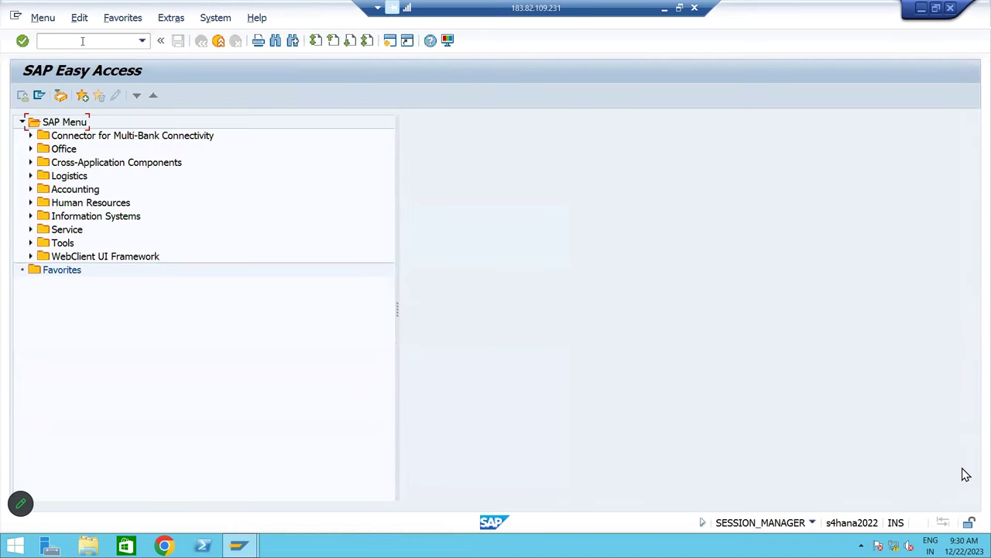
text(FS00)
key(Return)
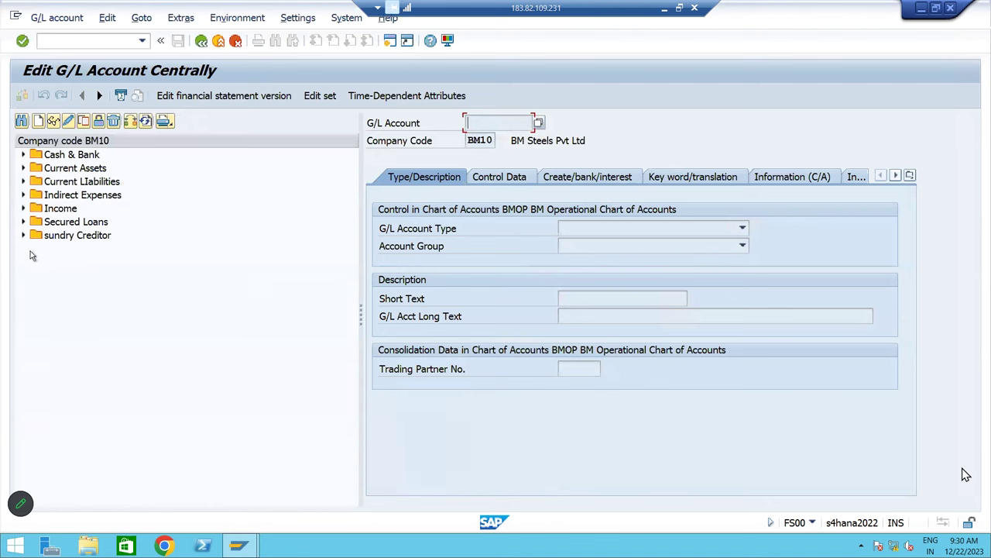
- Expand the sundry Creditor group in the account tree and review its domestic, foreign, inventory, service and one-time vendor accounts
click(23, 236)
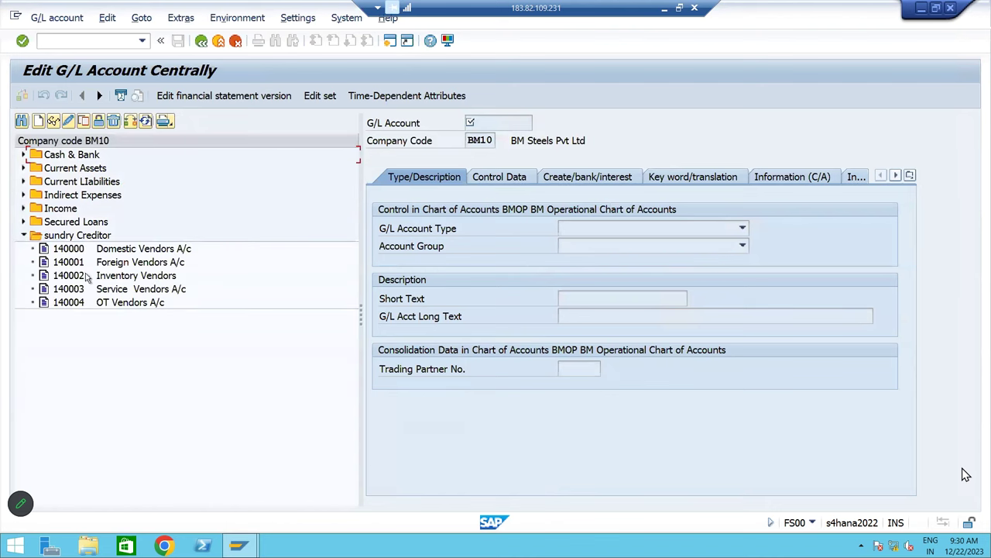
click(122, 252)
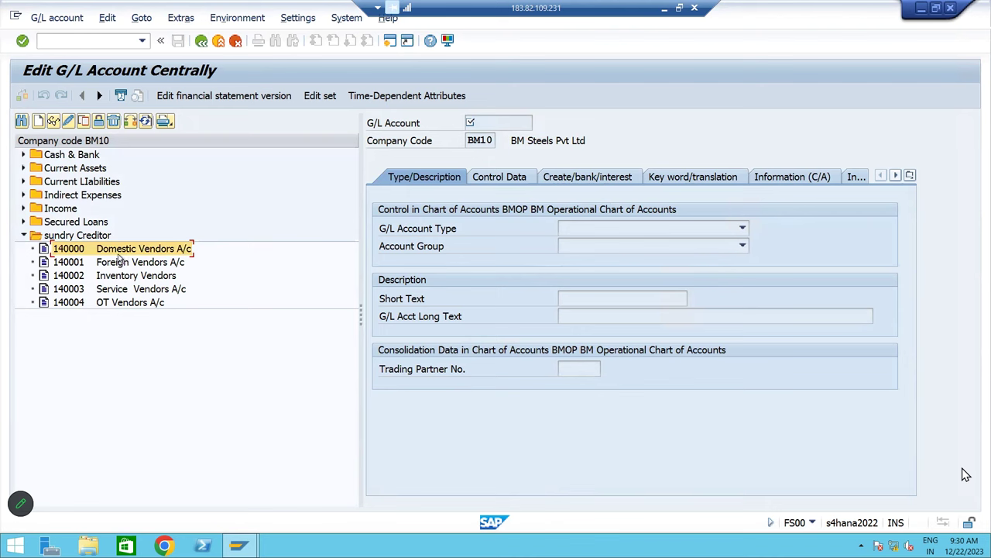
click(110, 267)
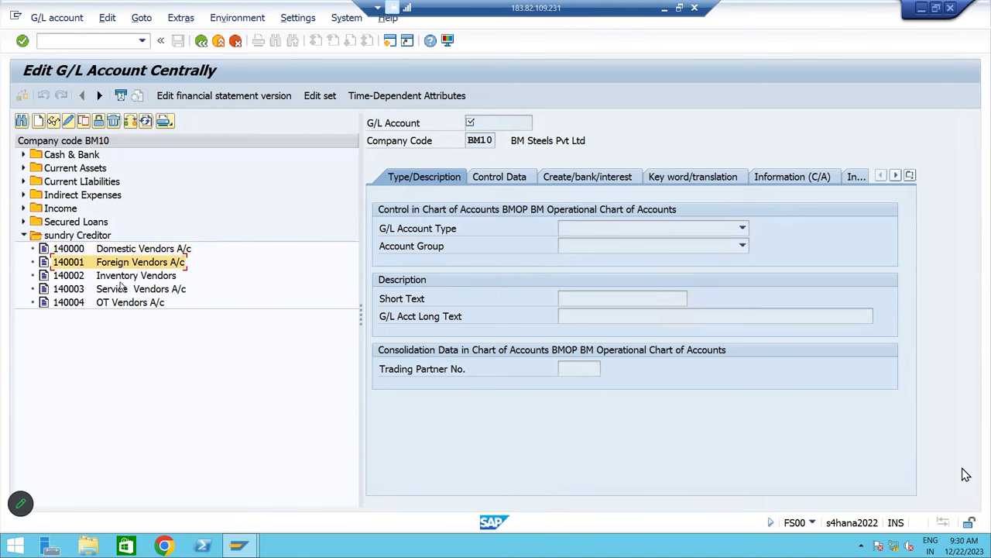
click(120, 278)
click(116, 290)
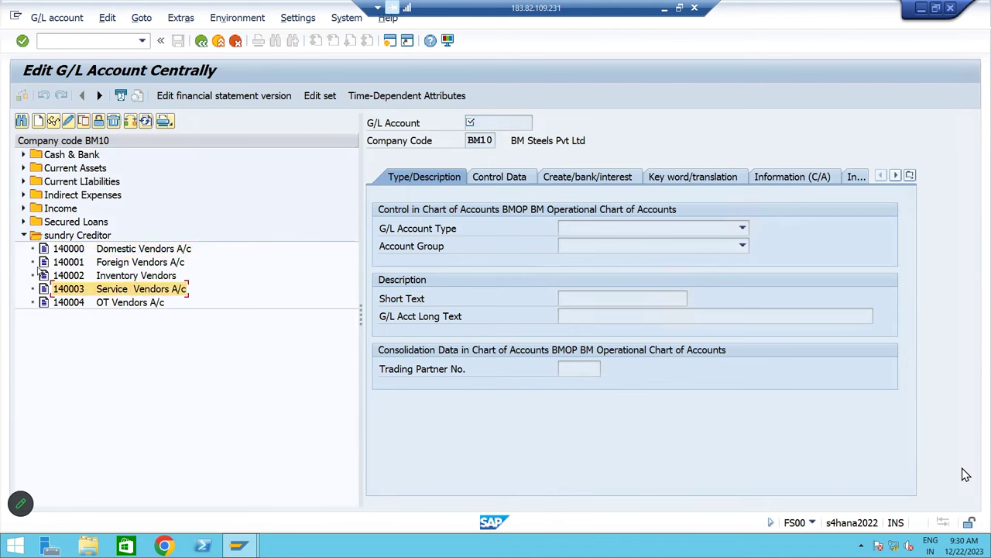
click(111, 305)
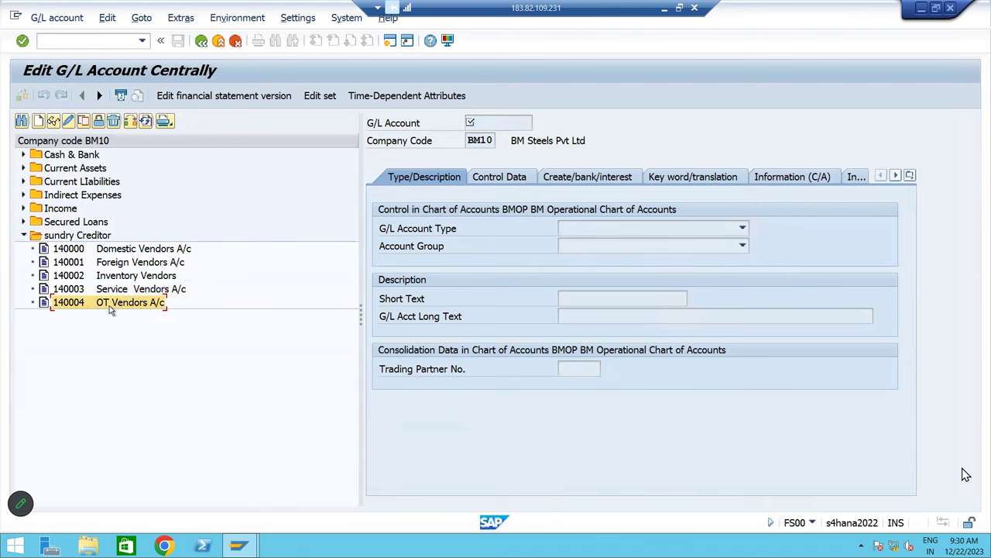
click(148, 251)
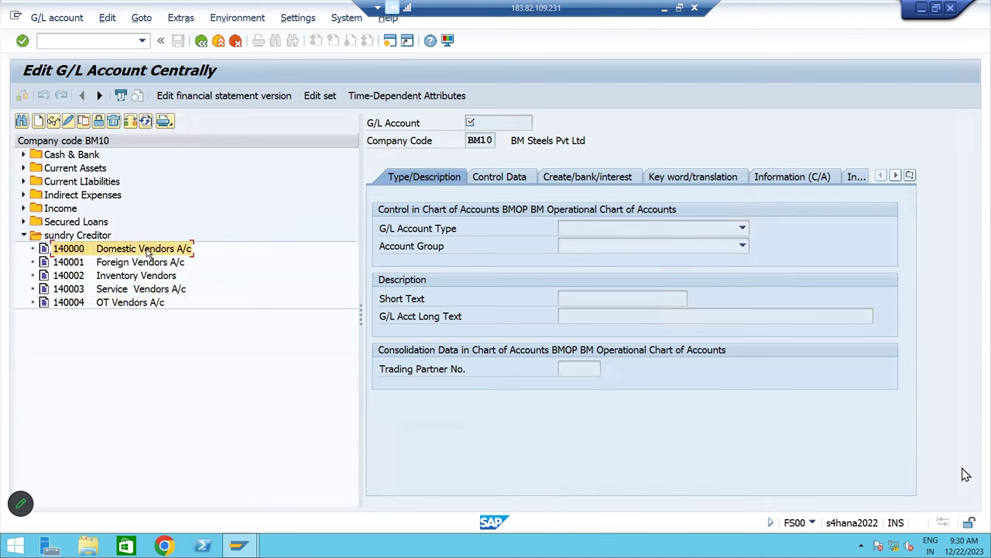
click(106, 264)
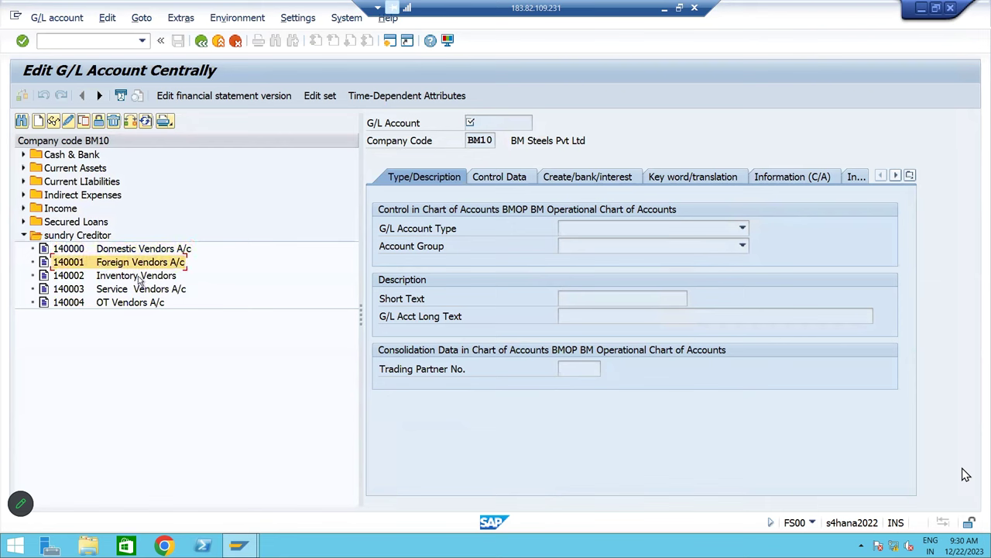
click(140, 280)
click(110, 292)
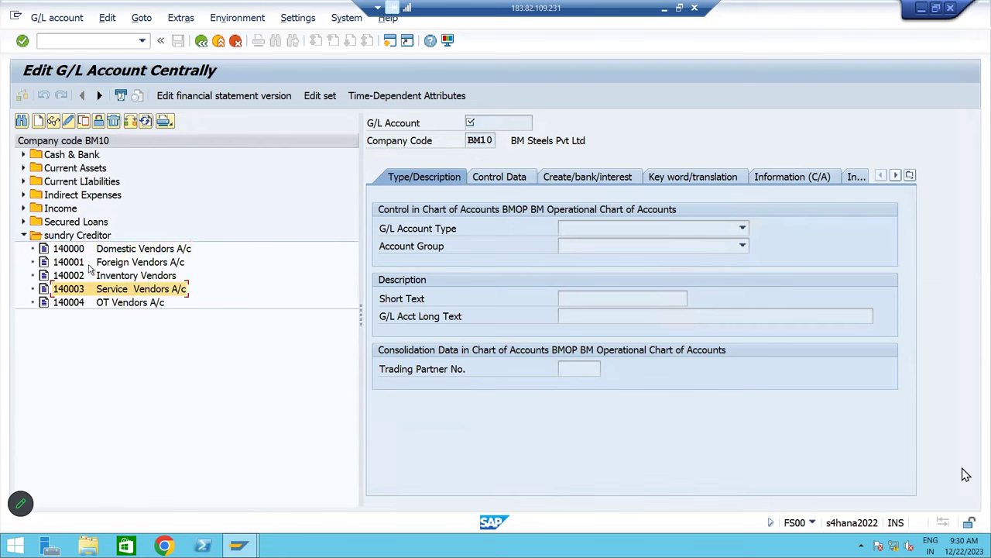
click(127, 304)
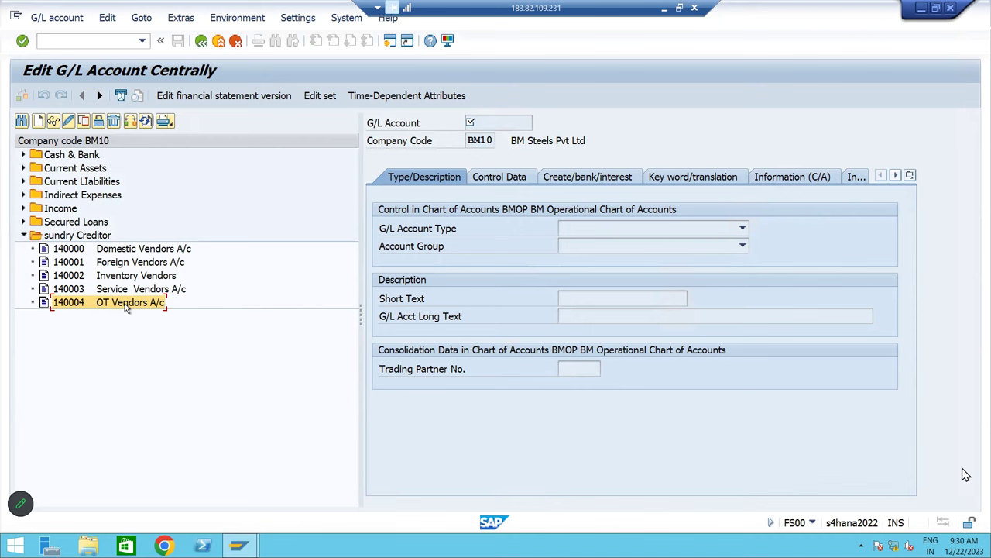
click(151, 254)
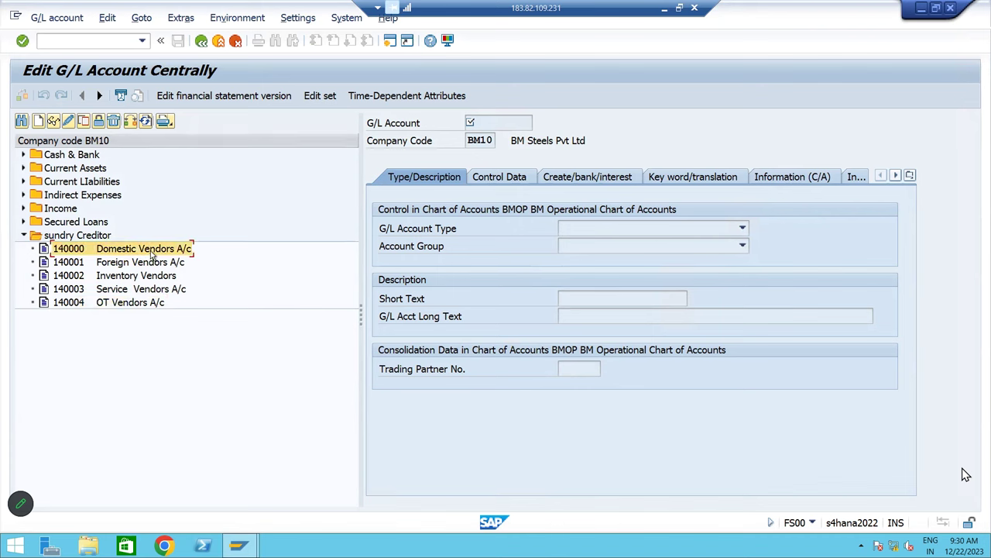
click(152, 265)
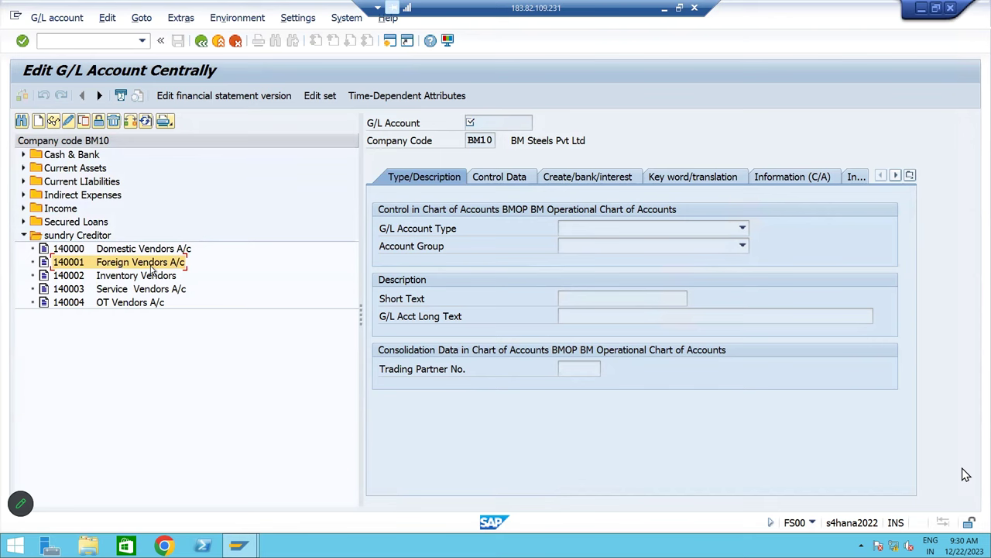
click(150, 281)
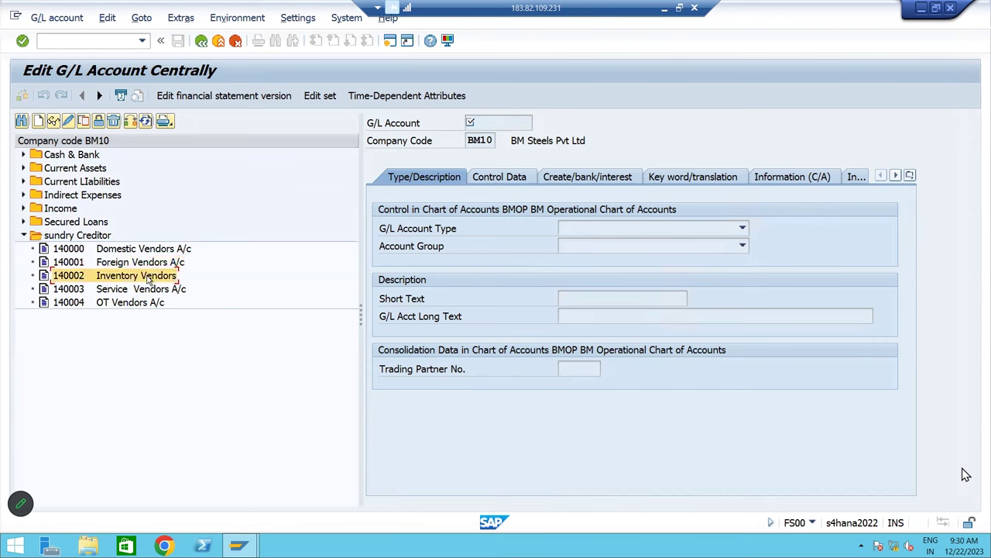
click(150, 293)
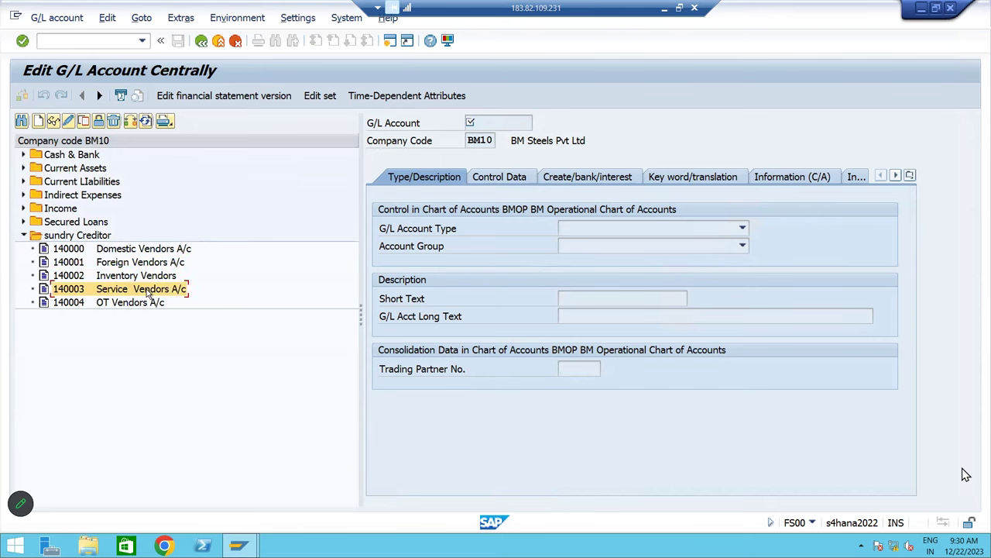
click(145, 305)
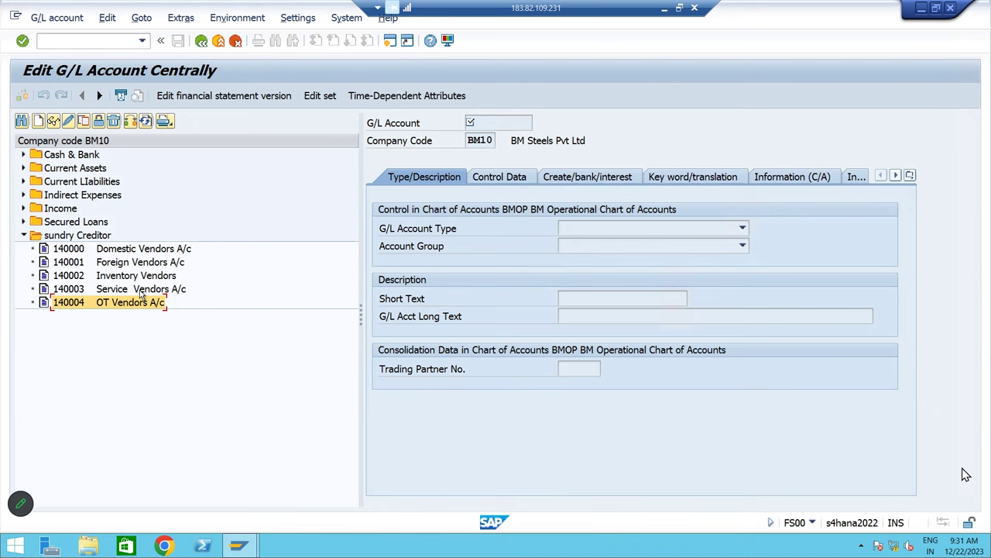
click(144, 262)
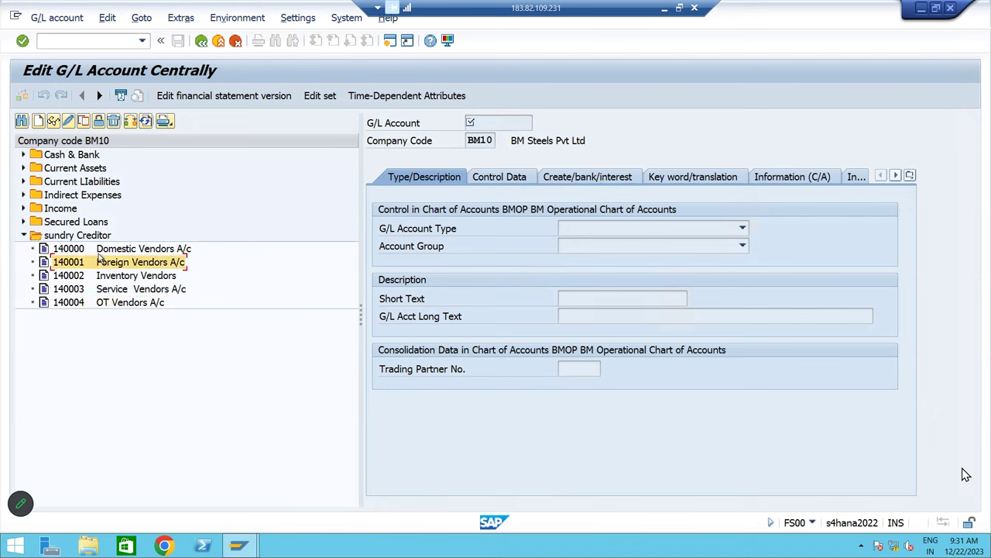
click(75, 235)
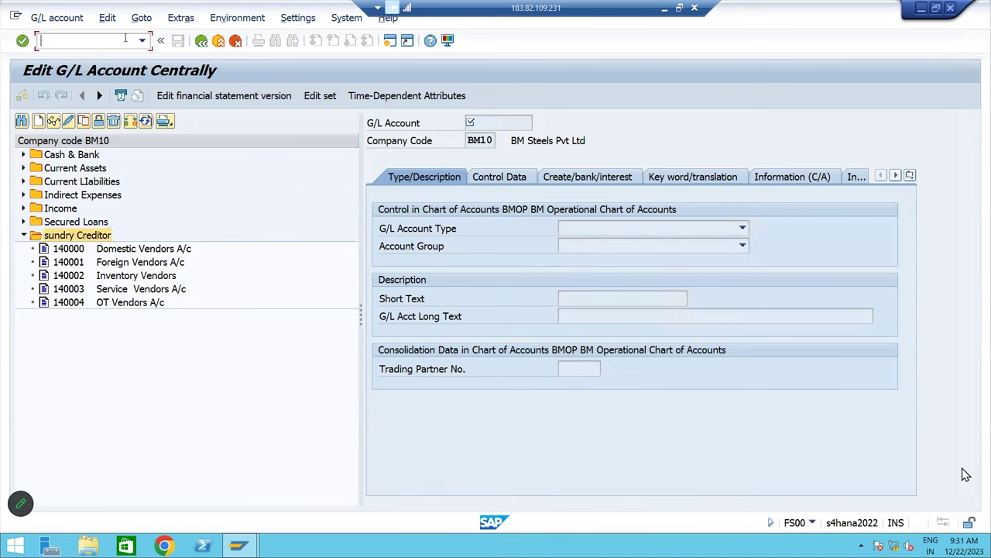
- Change the hierarchy display setting so the accounts are not shown in a navigation tree
click(346, 17)
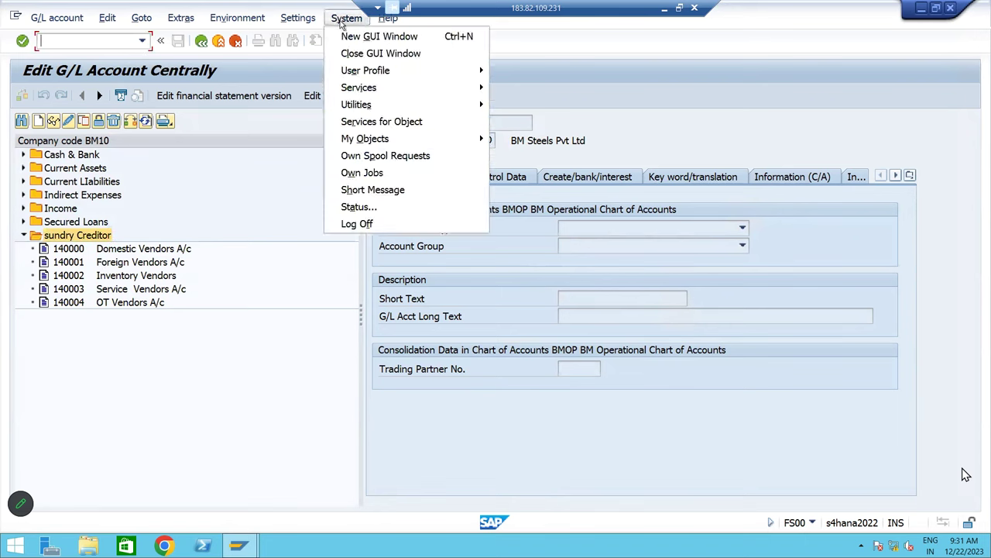
mouse_move(297, 17)
click(313, 70)
click(368, 199)
click(598, 249)
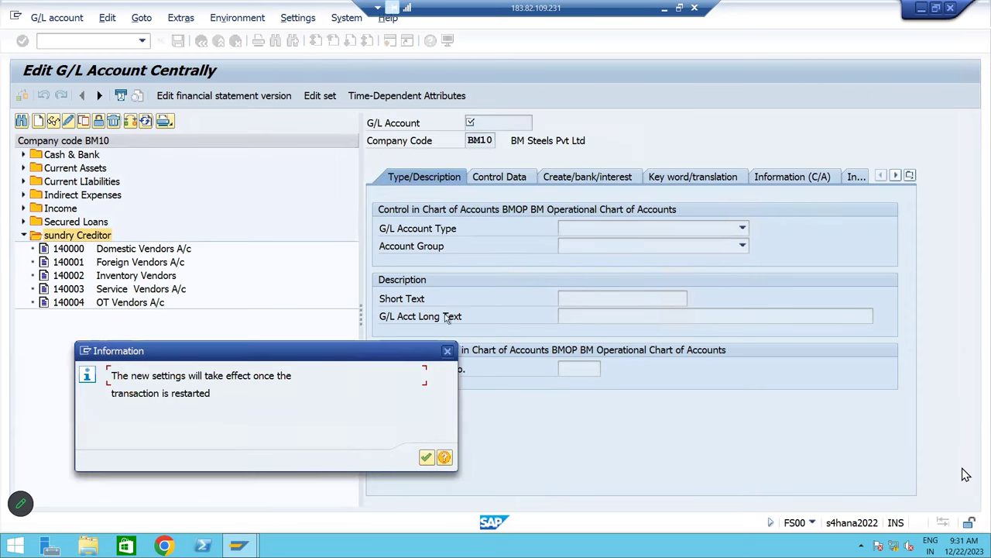
click(425, 458)
- Leave the G/L account screen and restart transaction FS00 to apply the new display setting
text(/n)
key(Return)
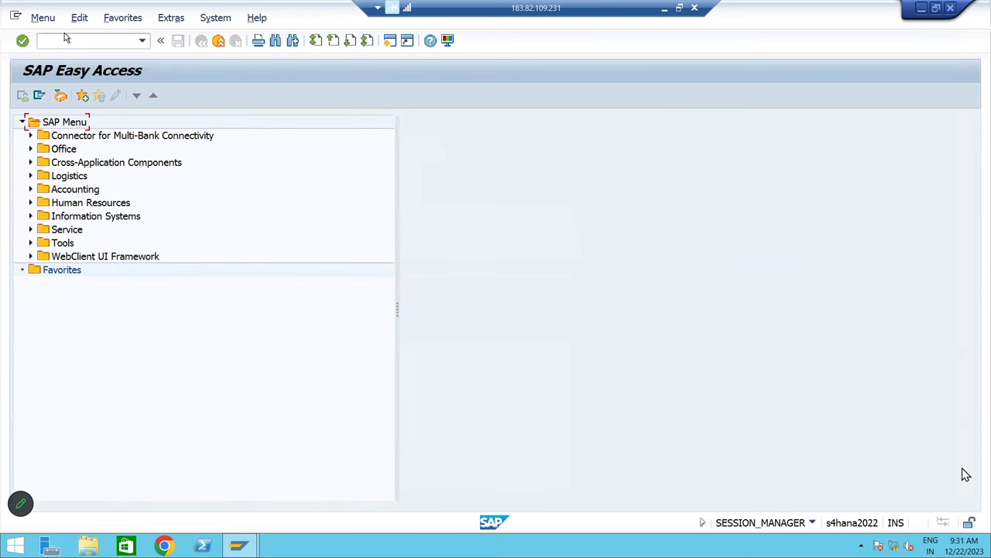
text(FS00)
key(Return)
- Start creating G/L account 230000 in company code BM10
key(BackSpace)
text(230000)
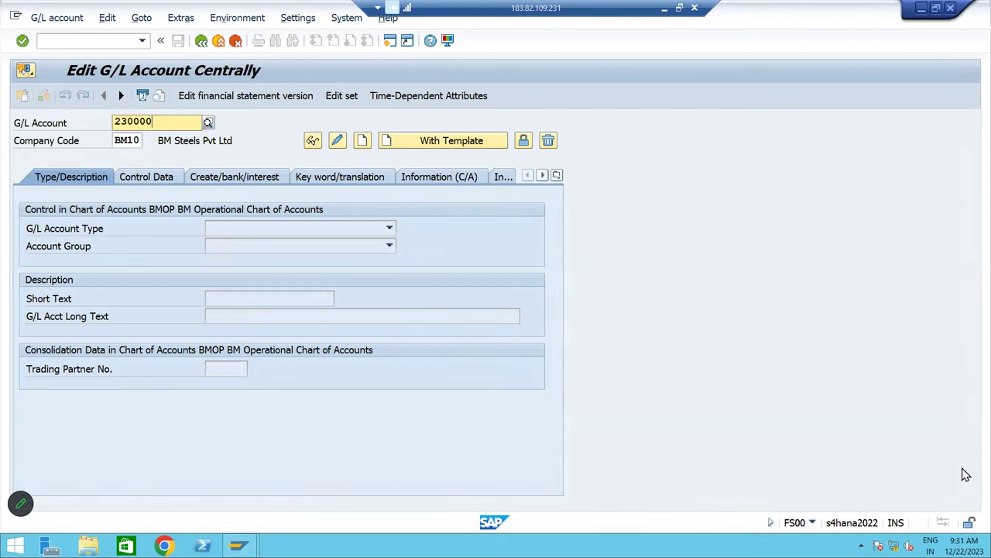
key(Tab)
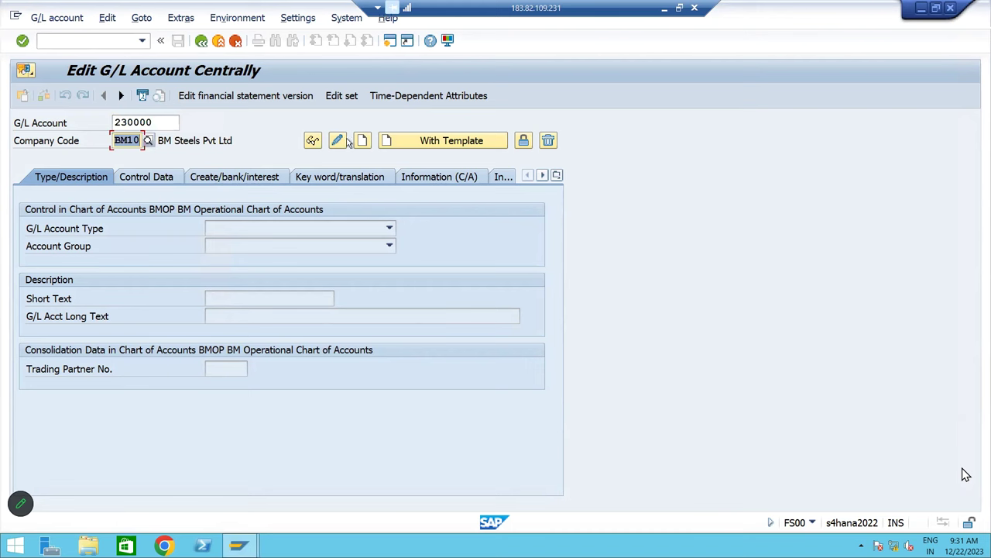
click(362, 141)
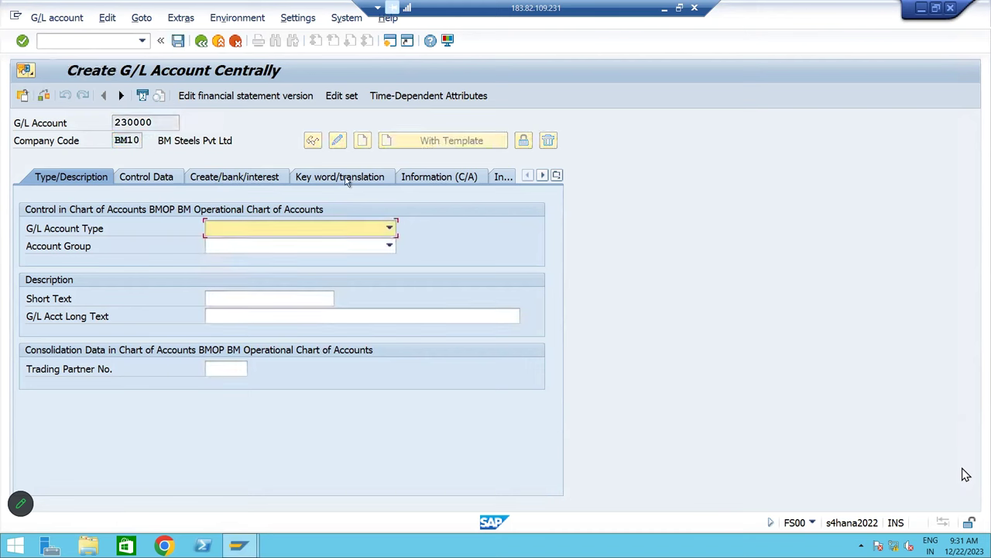
- Set the G/L account type to Balance Sheet Account and the account group to Sundry Debtors
click(263, 231)
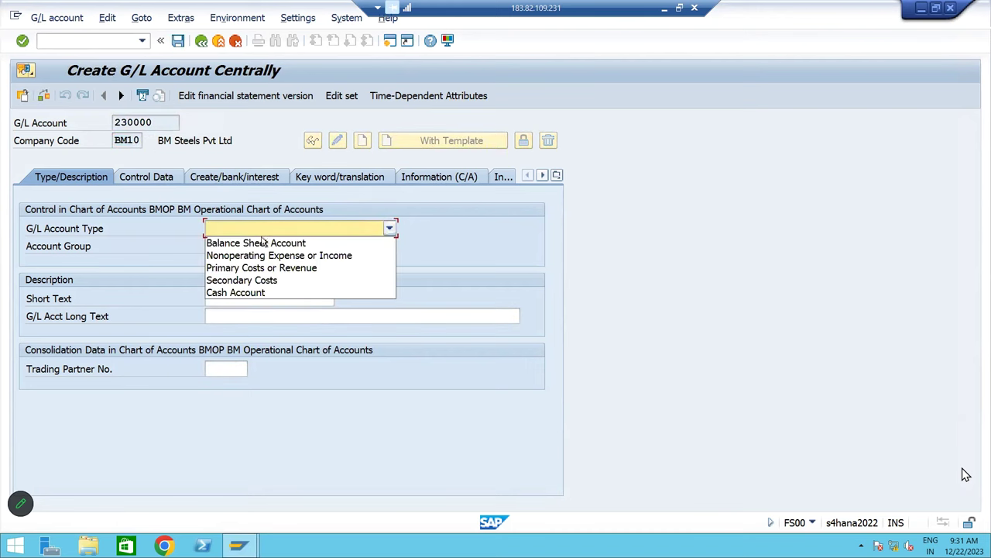
click(263, 244)
click(256, 249)
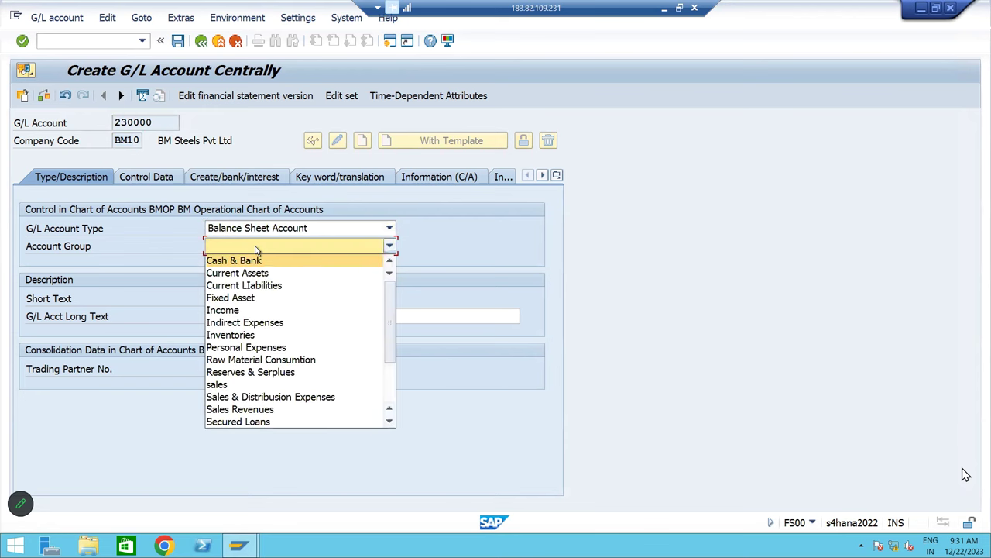
key(s)
key(s)
key(s)
key(s)
key(s)
key(s)
key(s)
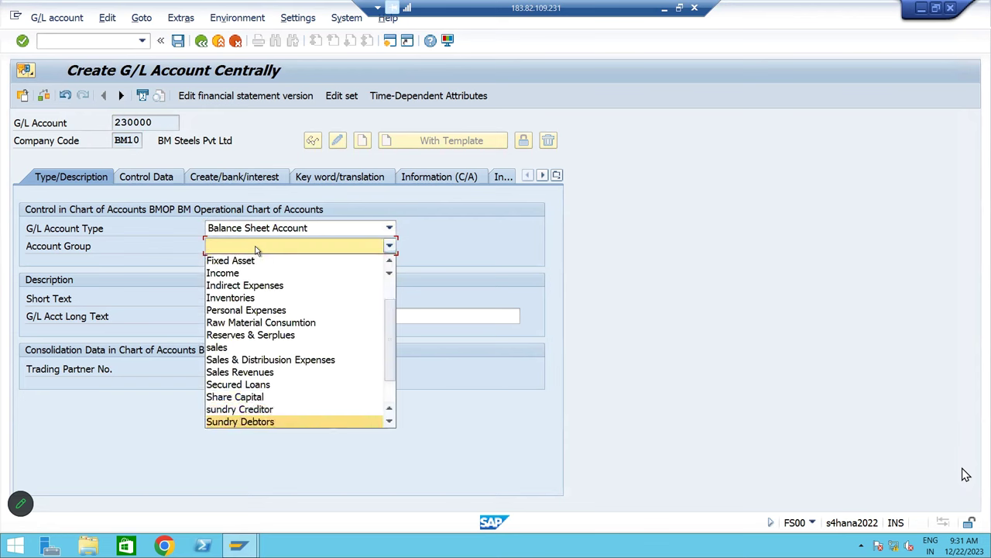
click(263, 422)
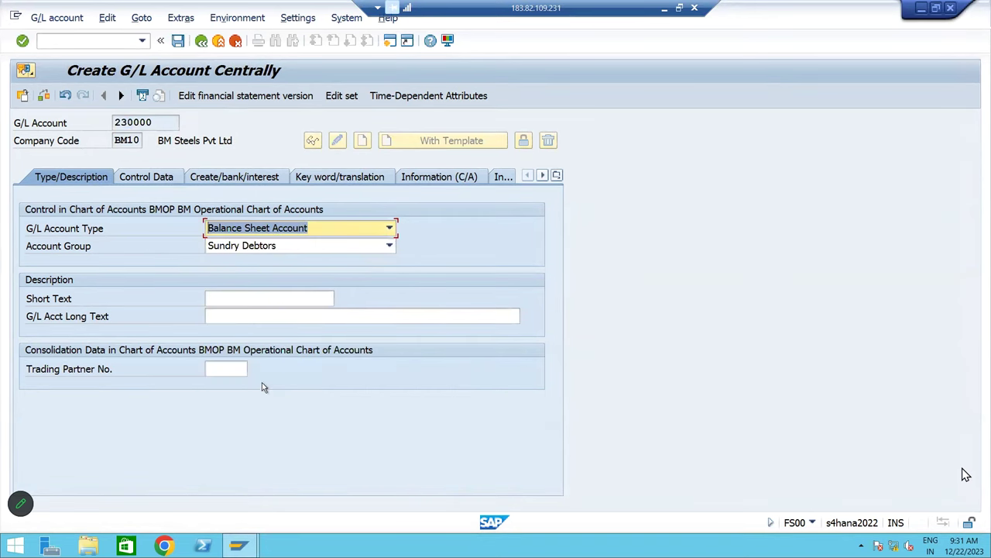
- Enter the short text "Domestic Customers" and the long text "Domestic Customers A/c" for the account
click(247, 295)
text(d)
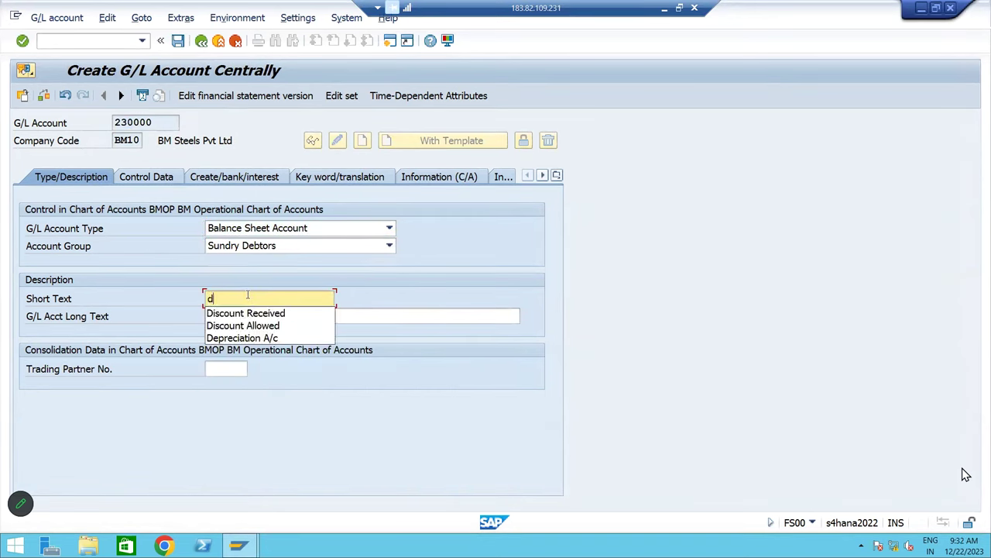
text(omestic Customers)
key(ctrl+a)
key(ctrl+c)
key(Tab)
key(ctrl+v)
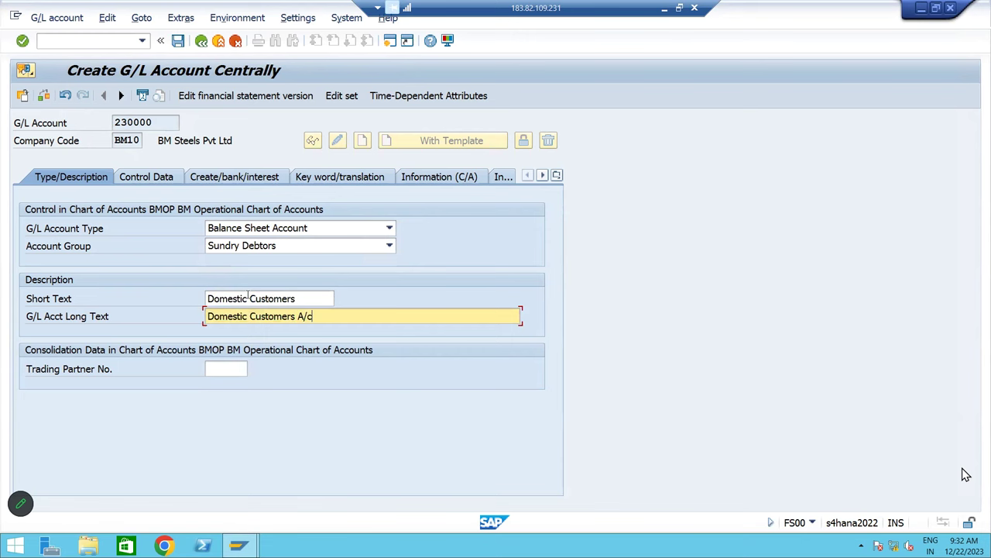
- In the control data, make it a reconciliation account for Customers and set the sort key to 001
click(144, 180)
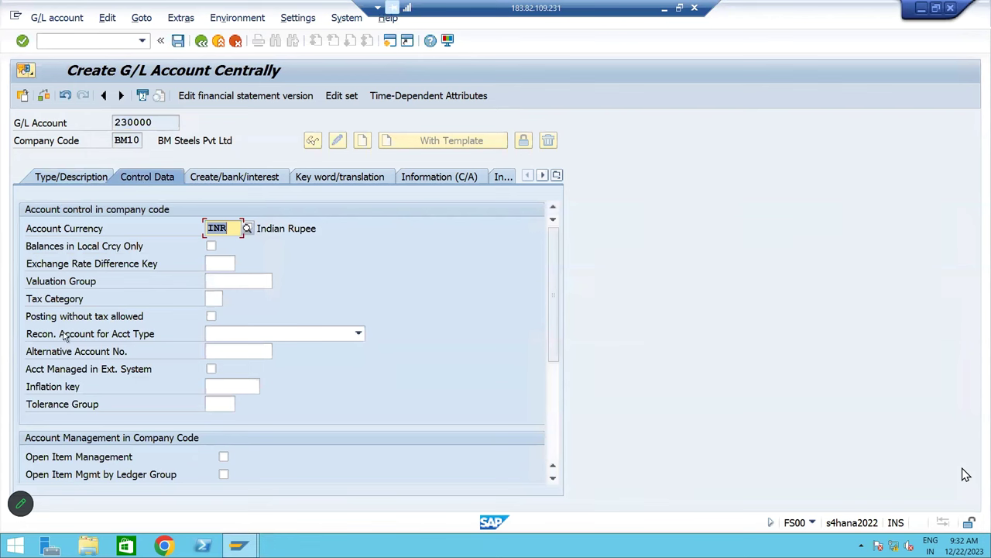
click(246, 334)
click(343, 338)
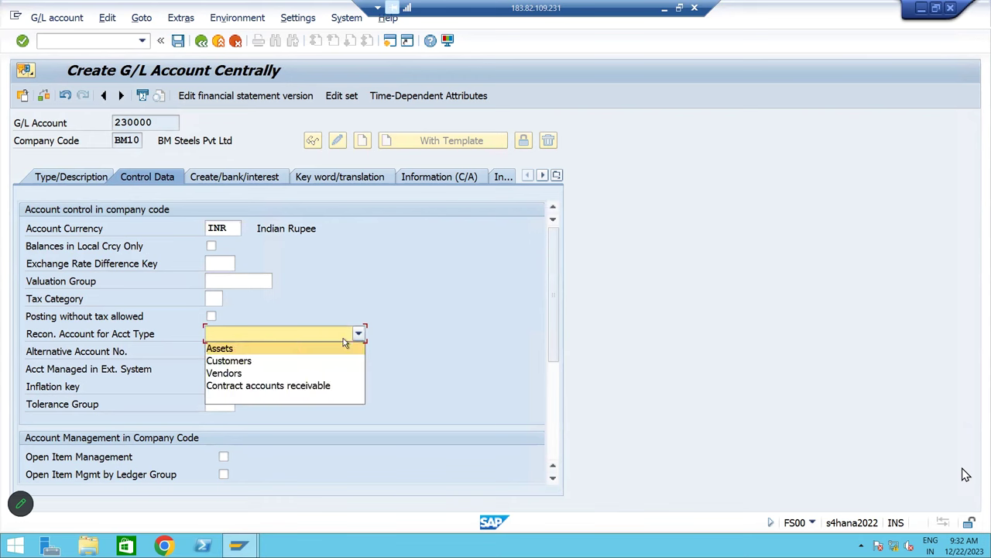
click(248, 362)
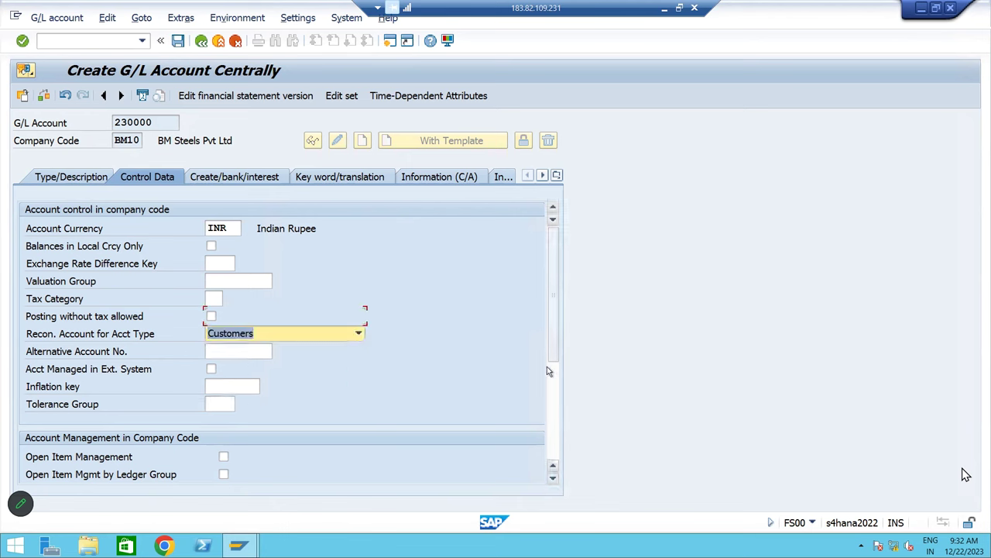
scroll(553, 354, down, 3)
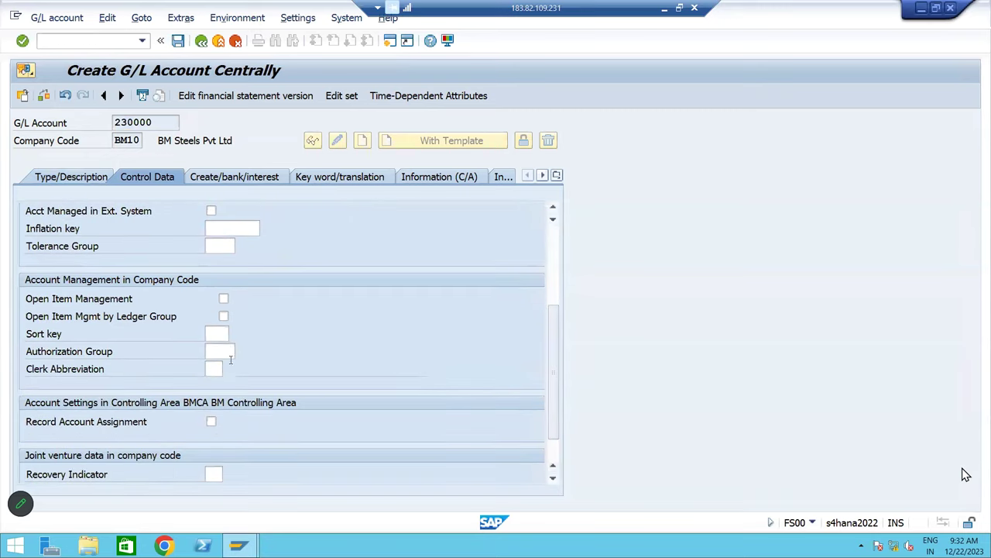
click(217, 334)
click(218, 344)
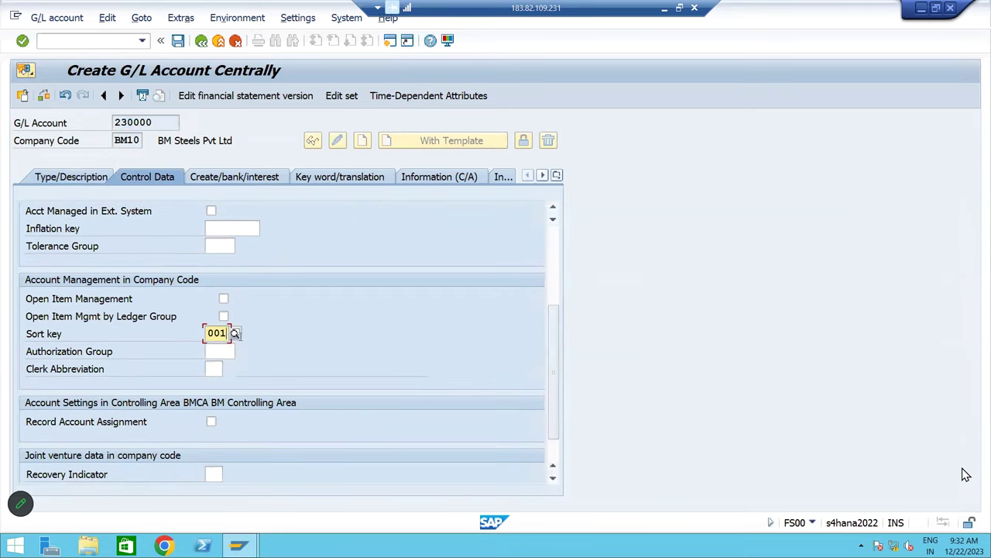
- Assign field status group G067 (Reconciliation accounts) to the account and save it
click(235, 177)
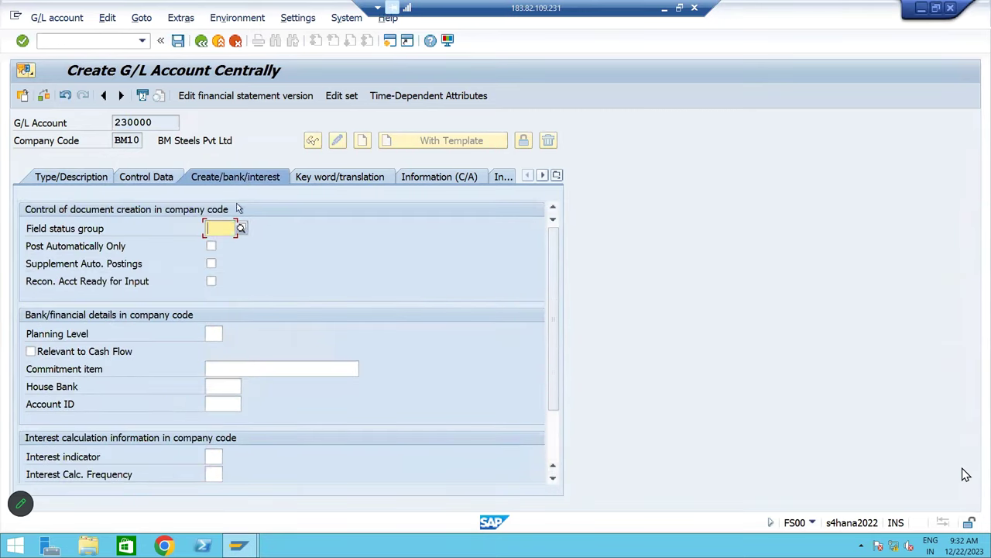
click(226, 229)
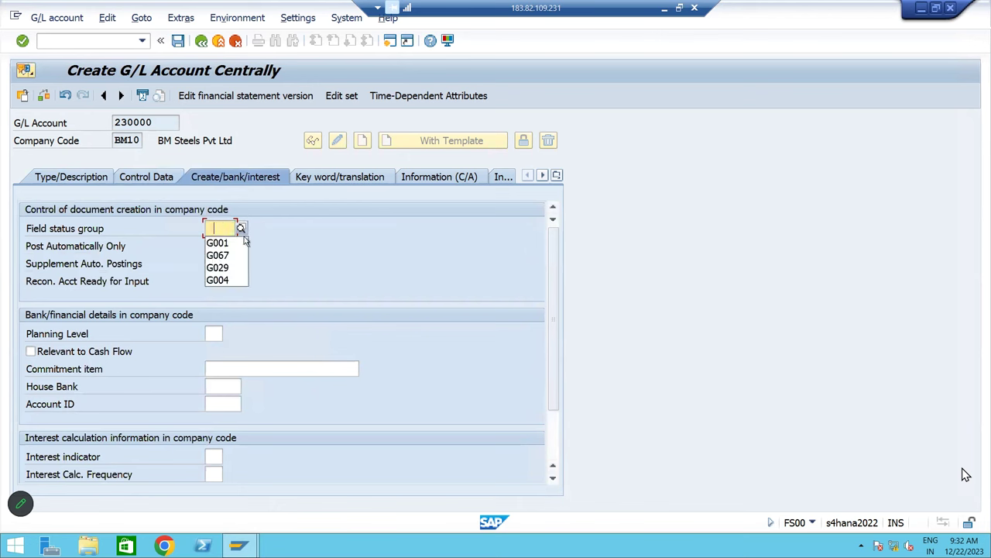
click(218, 254)
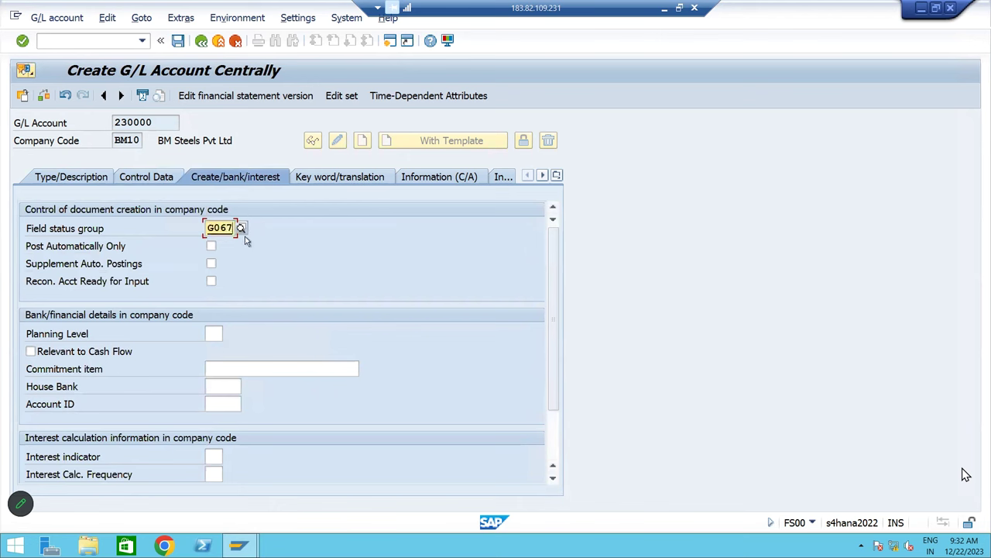
key(BackSpace)
key(F4)
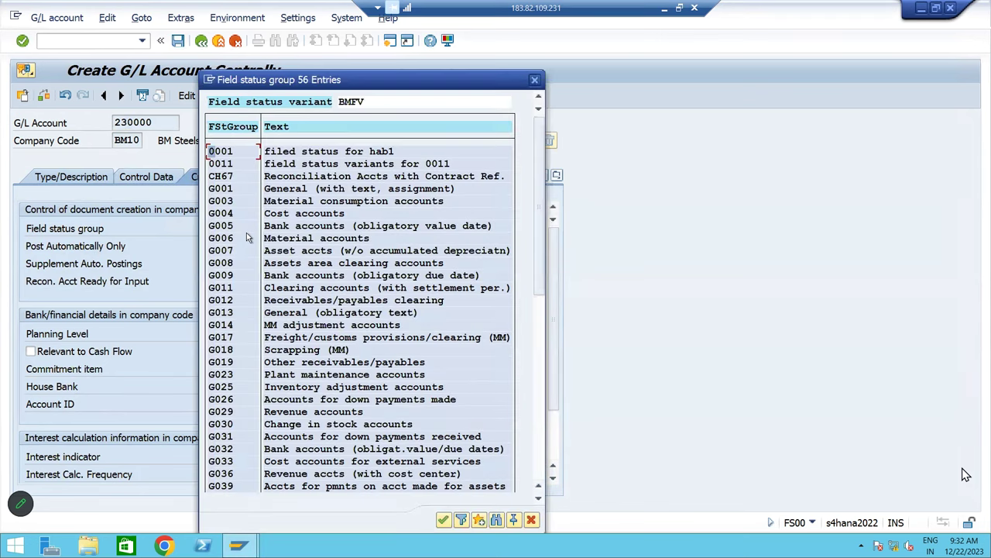
scroll(331, 422, down, 1)
scroll(314, 434, down, 5)
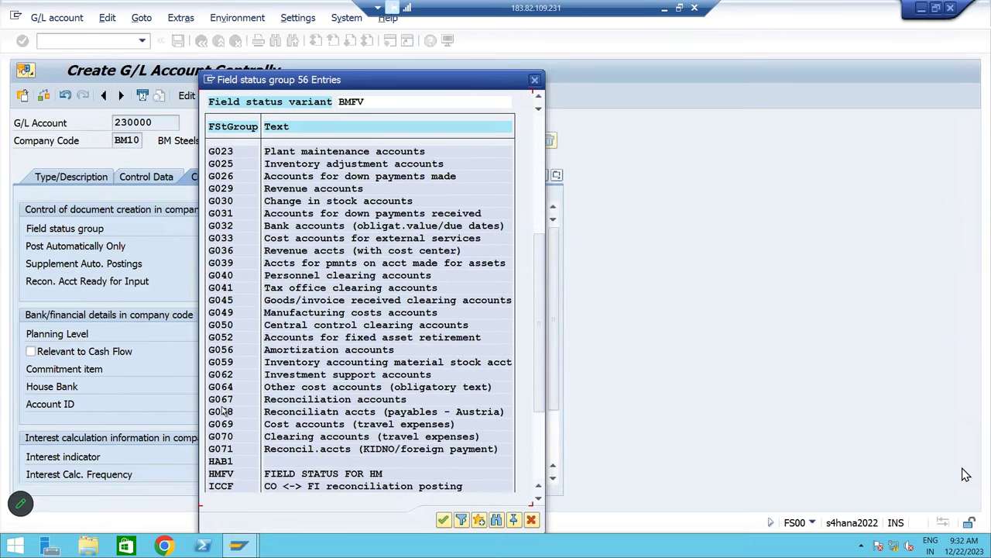
double_click(313, 400)
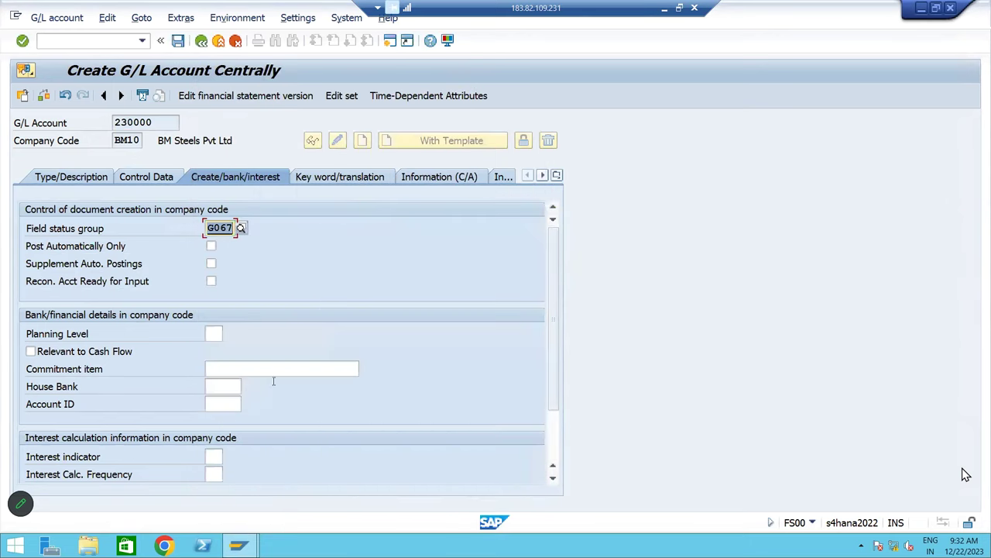
click(179, 41)
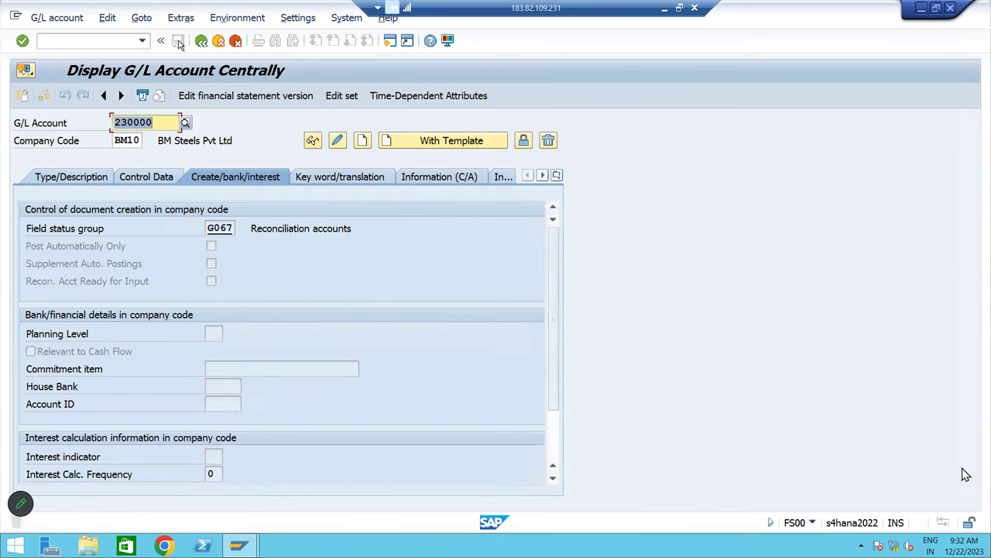
- Review the saved account's company code, description, sort key, reconciliation account type and field status group
click(76, 178)
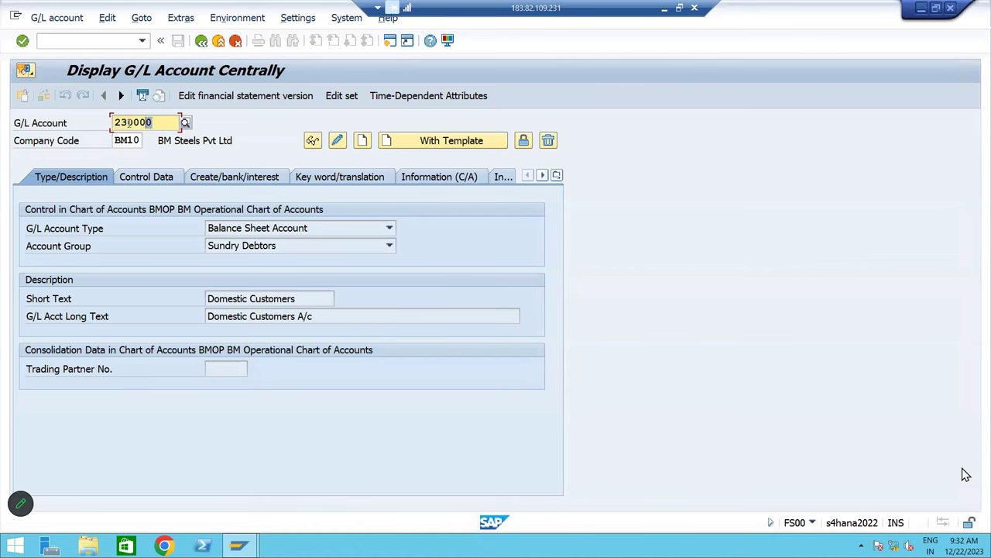
click(117, 140)
double_click(118, 140)
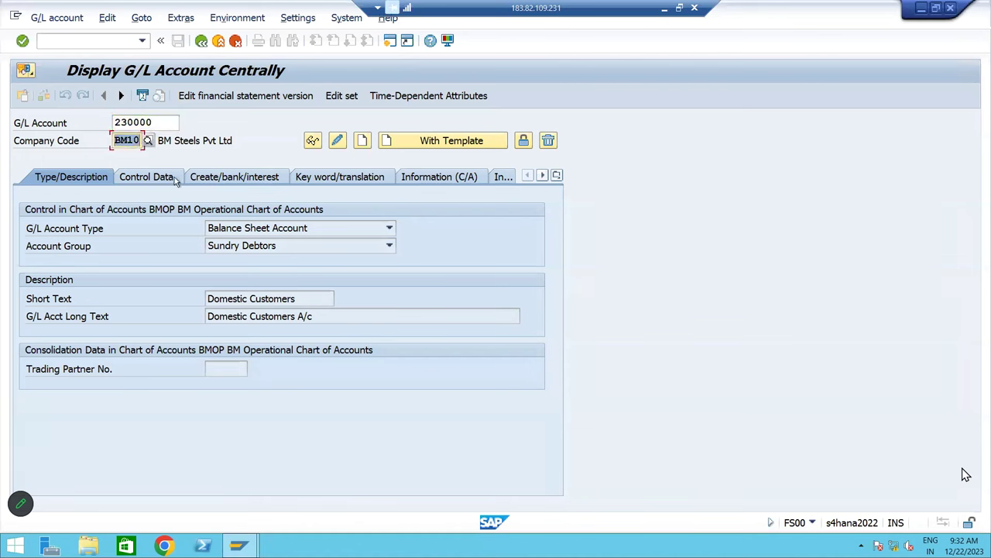
double_click(285, 299)
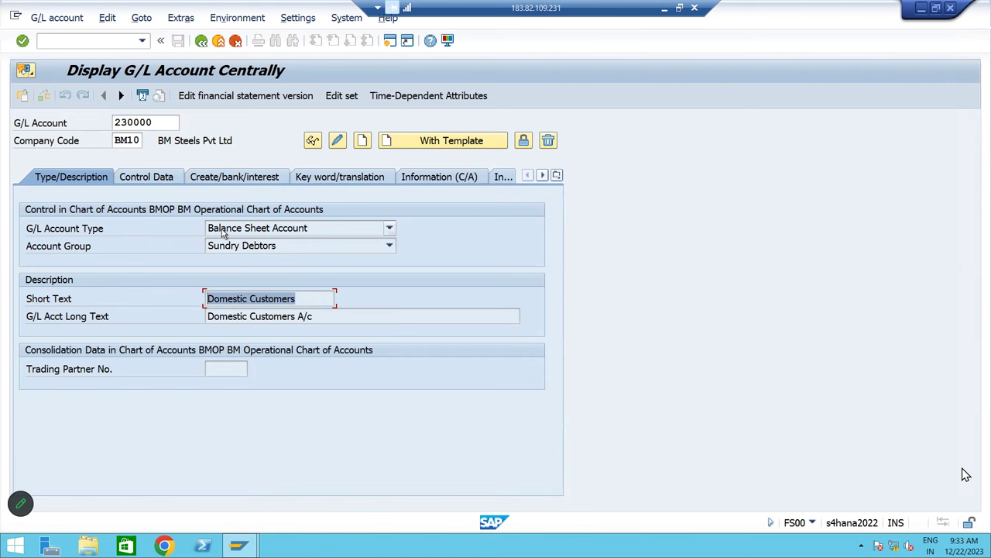
click(161, 182)
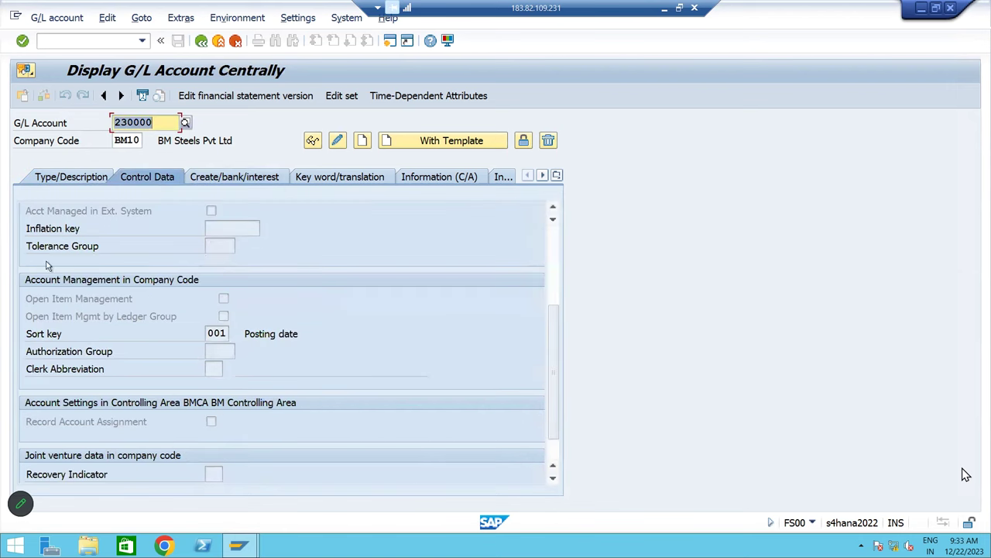
click(215, 334)
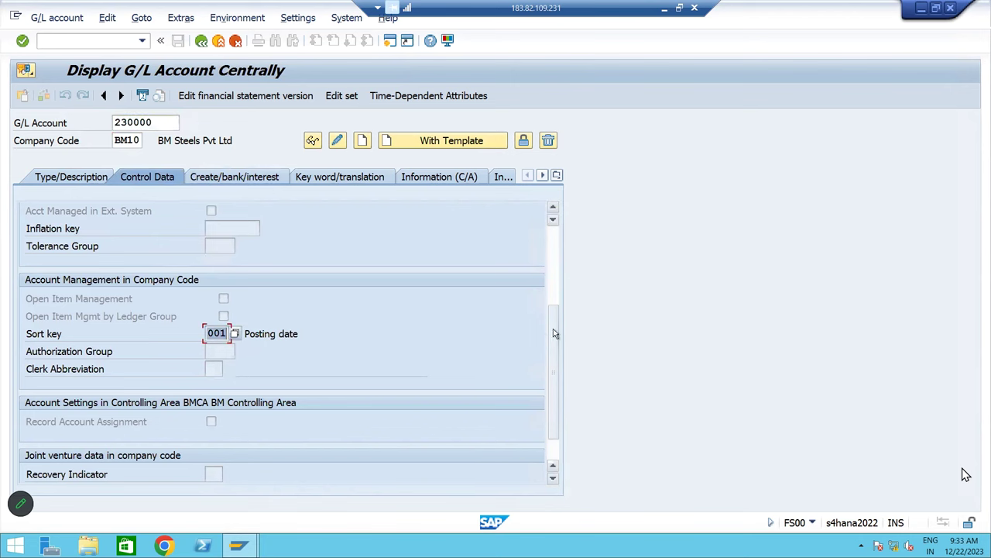
scroll(553, 328, up, 3)
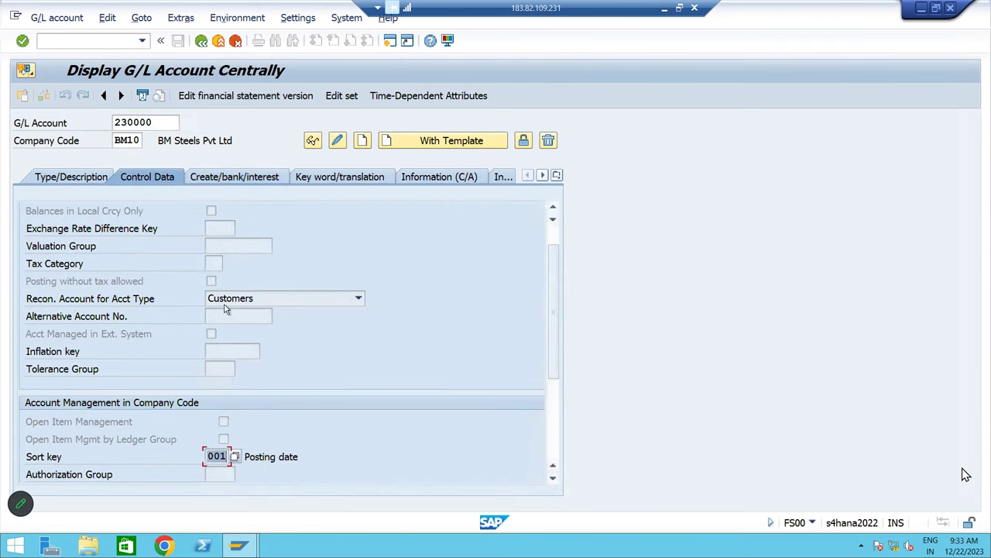
click(213, 178)
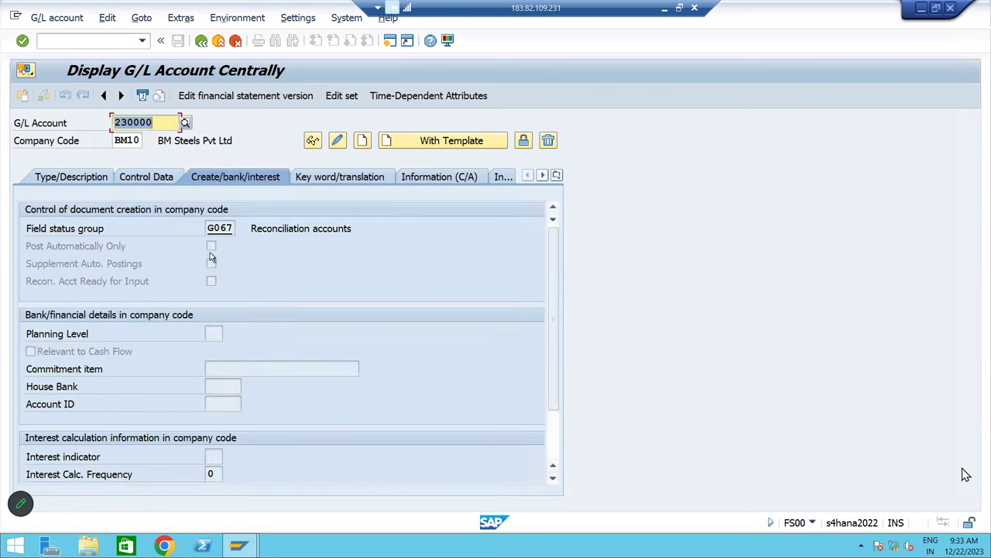
click(209, 228)
double_click(219, 228)
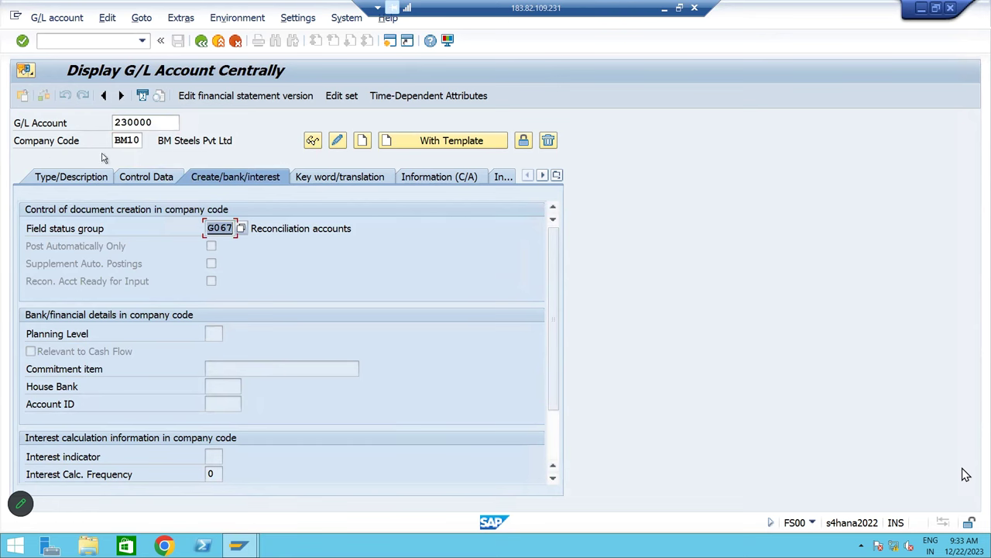
- Start creating G/L account 230001 in company code BM10, using account 230000 of BM10 as the template
click(63, 180)
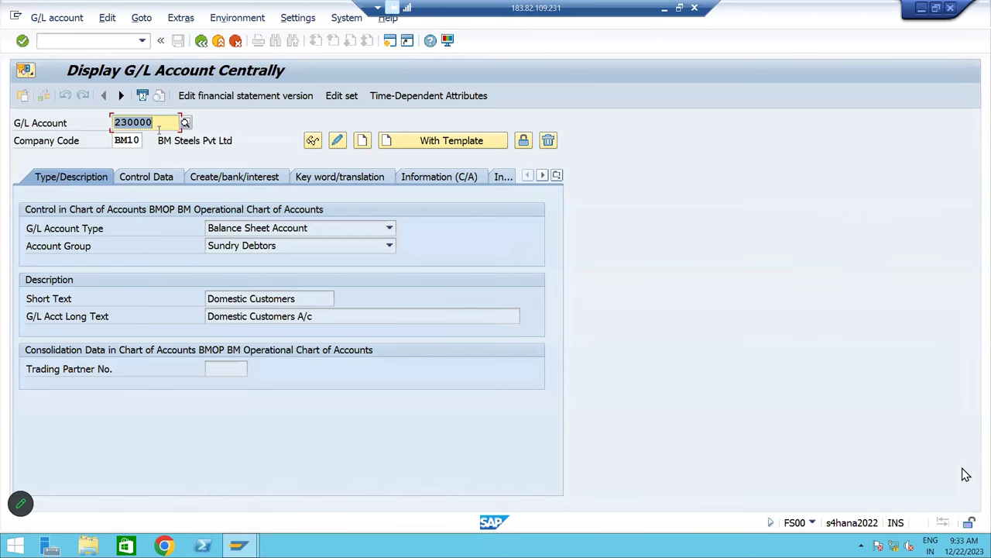
click(160, 127)
key(BackSpace)
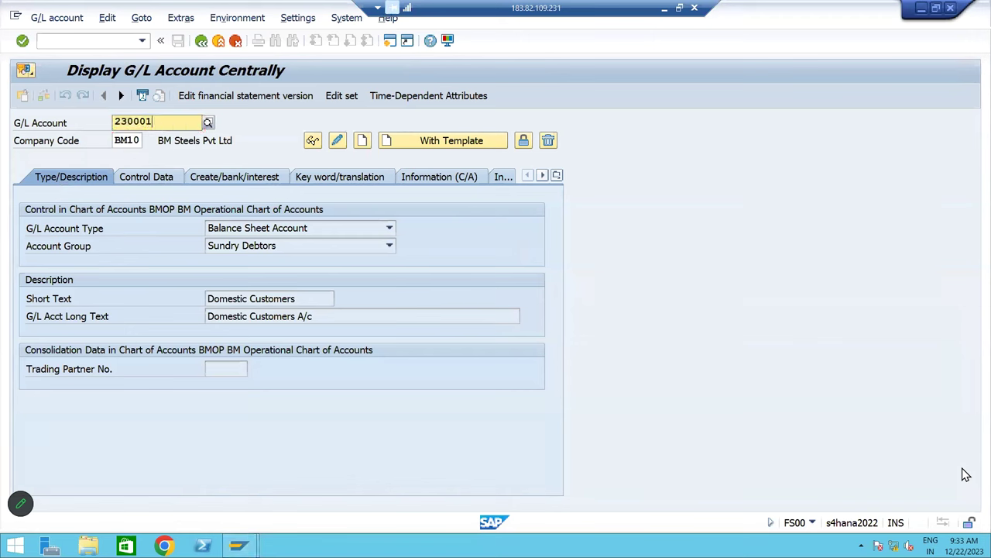
text(1)
key(Return)
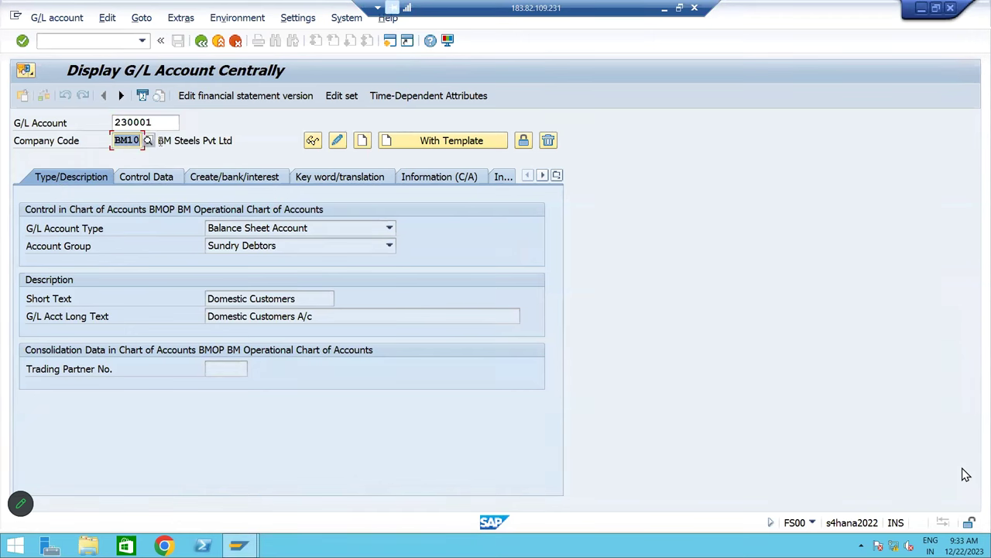
click(428, 142)
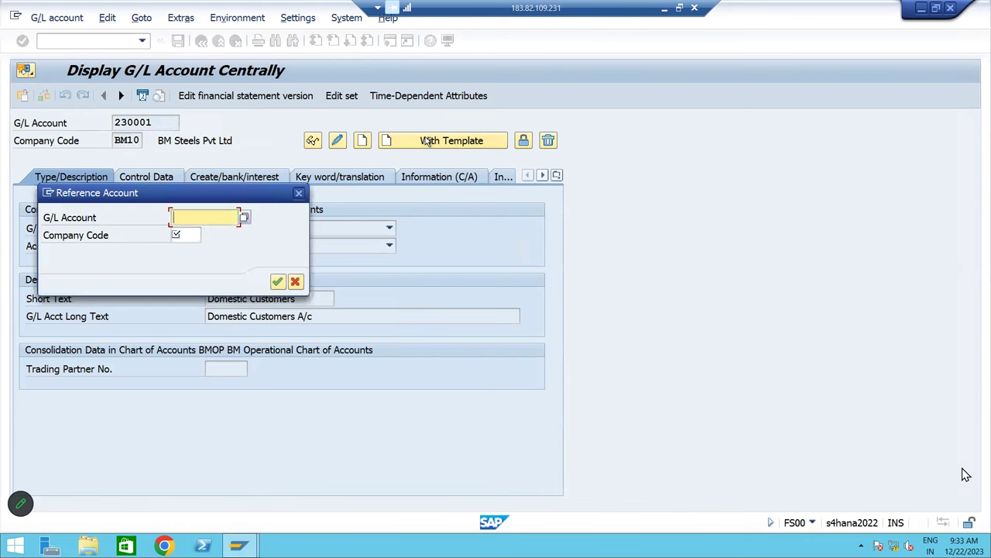
text(230000)
key(Tab)
text(bm10)
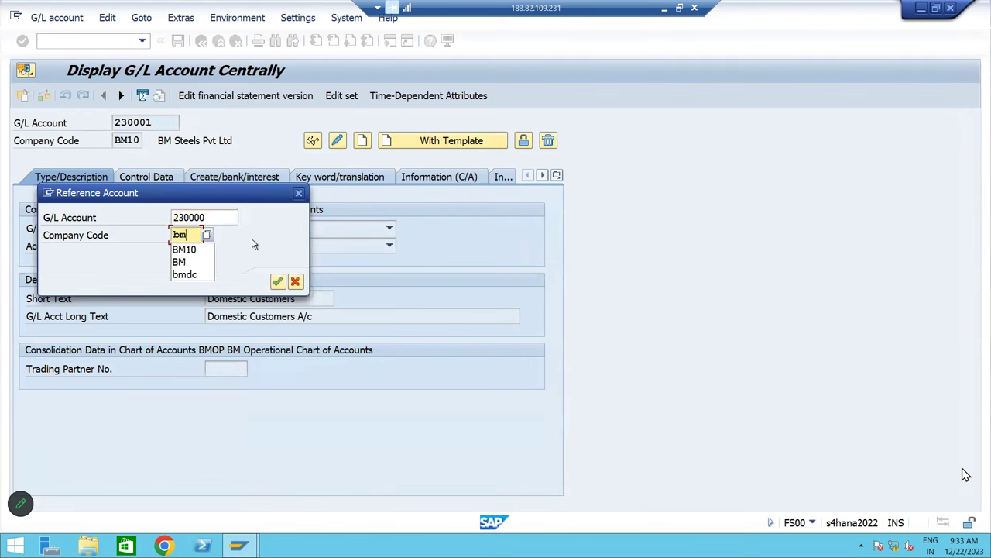
click(277, 281)
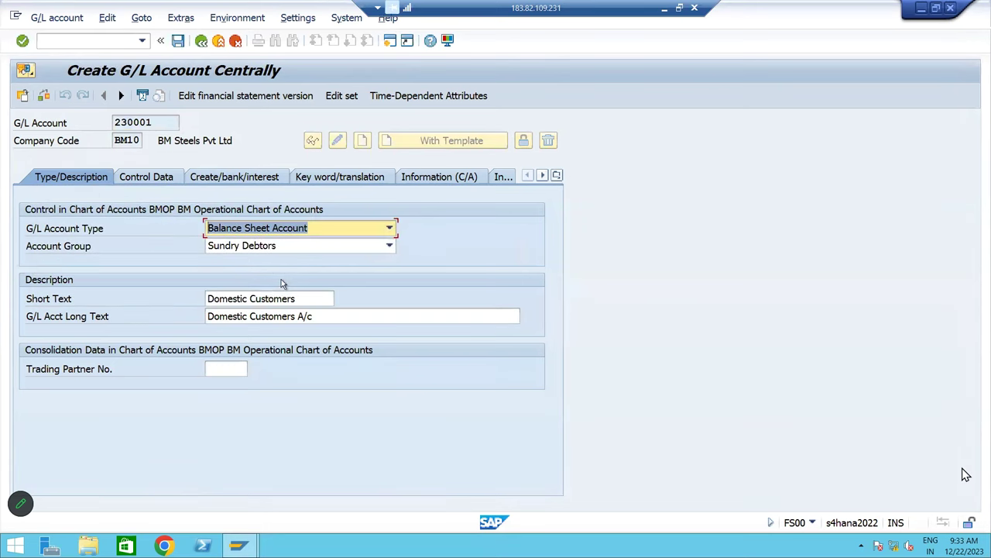
- Set the short text to "Foreign Customers" and the long text to "Foreign Customers A/c"
click(248, 299)
key(BackSpace)
key(BackSpace)
key(BackSpace)
key(BackSpace)
key(BackSpace)
key(BackSpace)
key(BackSpace)
key(BackSpace)
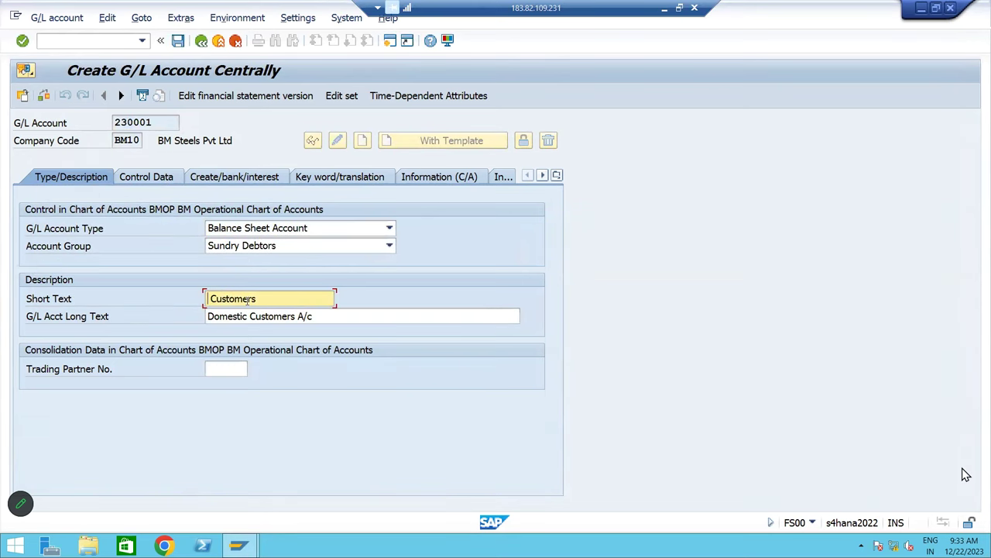
text(Foreign)
key(Tab)
key(shift+Tab)
key(ctrl+c)
key(Tab)
key(ctrl+v)
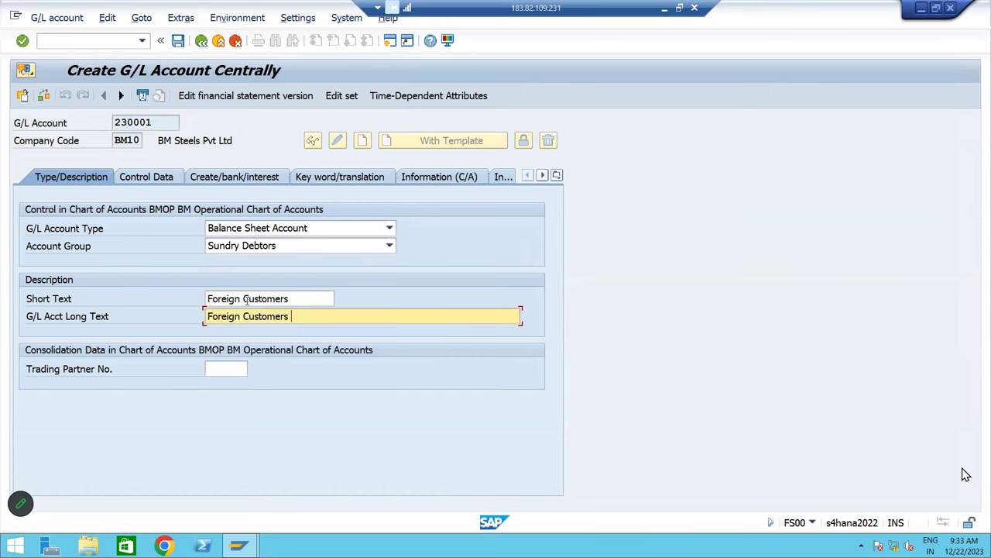
text(A/c)
- Check the control data and document creation settings copied from the template, and save the foreign customers account
click(151, 177)
click(227, 177)
click(158, 178)
click(109, 175)
click(177, 42)
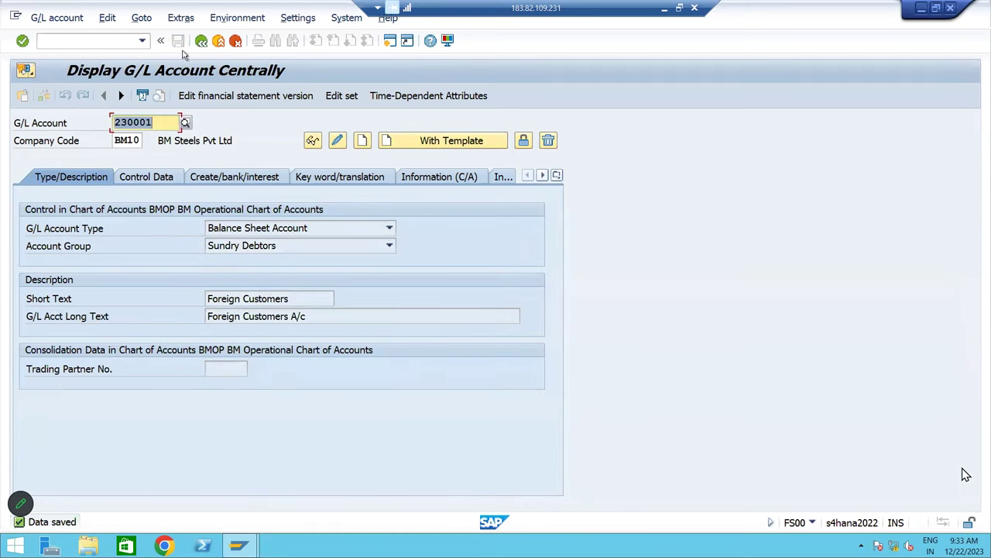
- Start creating G/L account 230002 in BM10 with account 230000 as the template
click(160, 124)
key(BackSpace)
text(2)
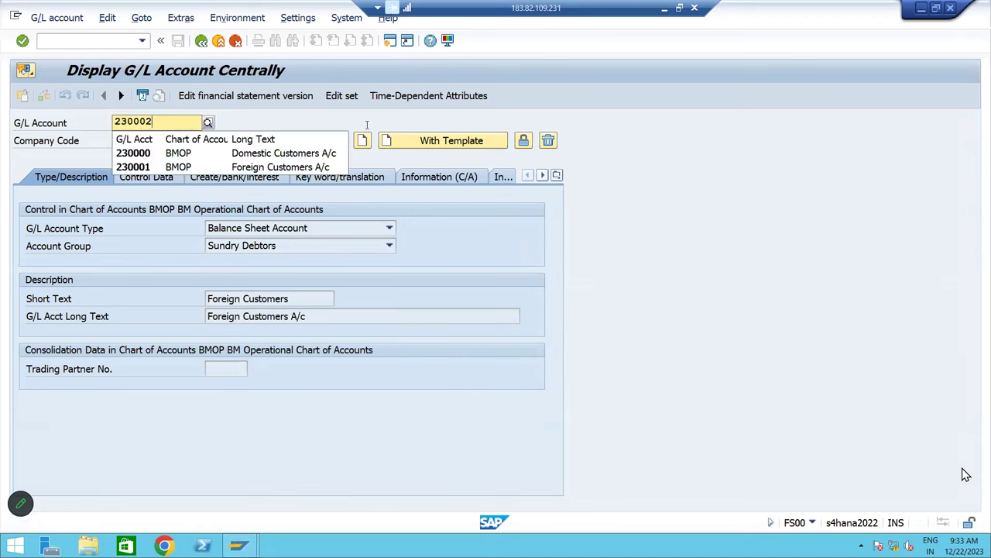
click(426, 147)
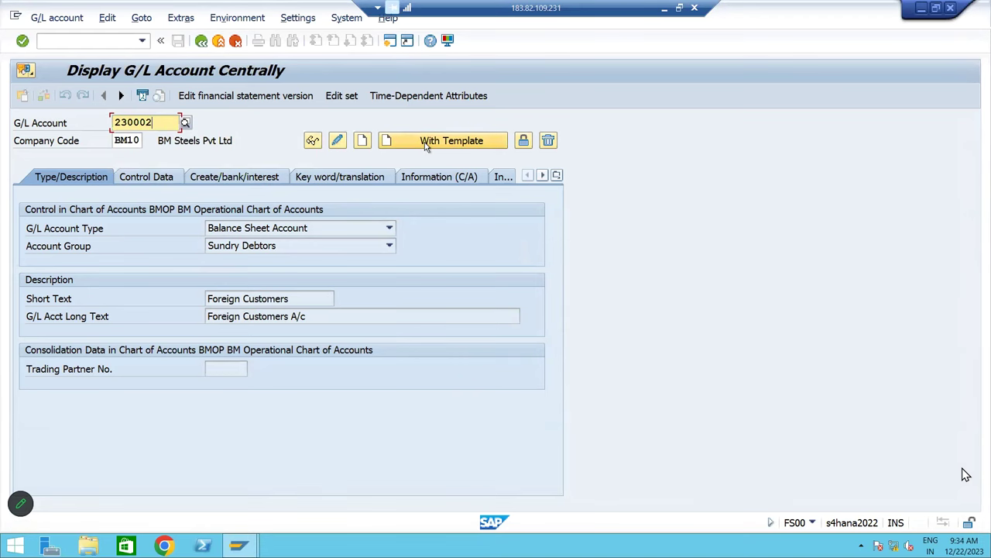
click(426, 145)
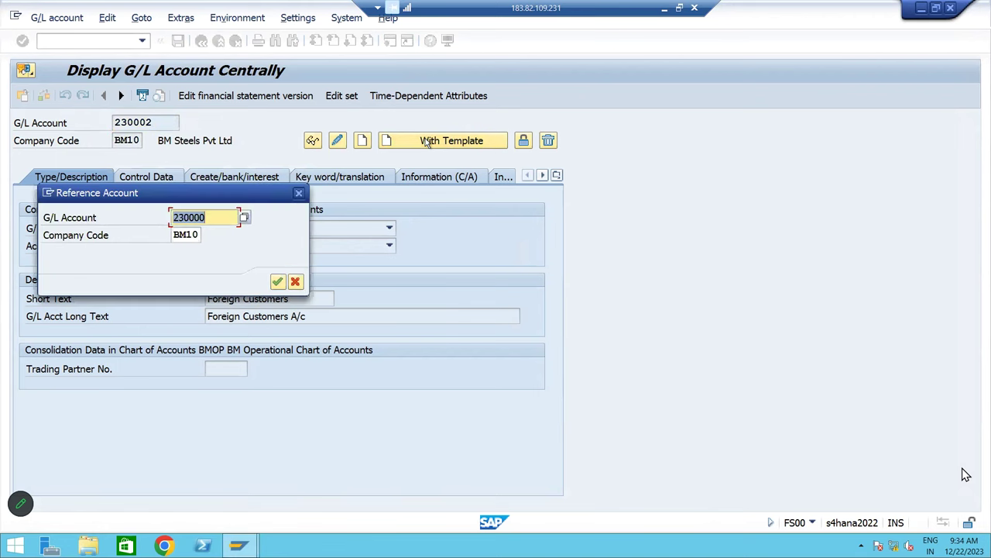
click(277, 281)
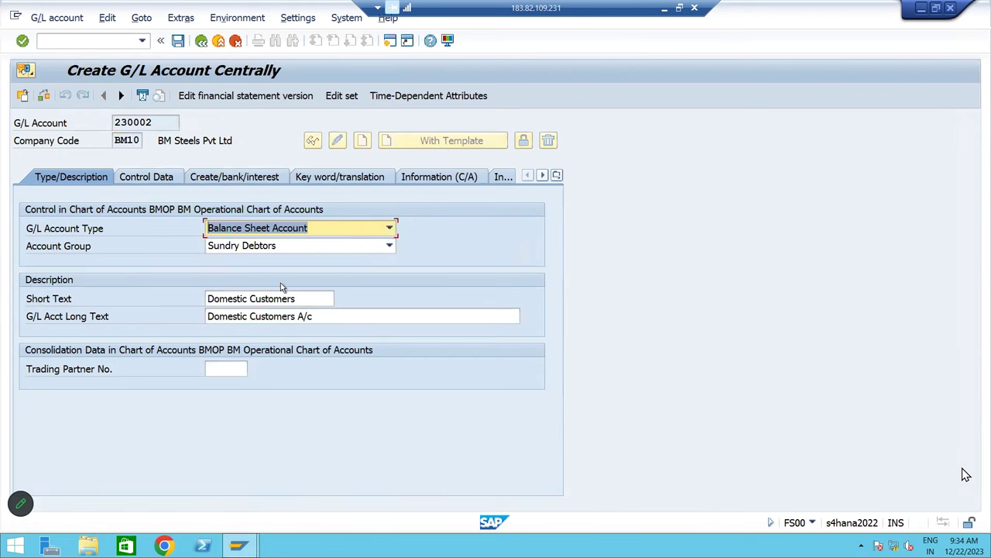
- Set the short text to "Invenotry Customers" and the long text to "Invenotry Customers A/c", and save the account
click(247, 299)
key(BackSpace)
key(BackSpace)
key(BackSpace)
key(BackSpace)
key(BackSpace)
key(BackSpace)
key(BackSpace)
key(BackSpace)
text(Invenotry)
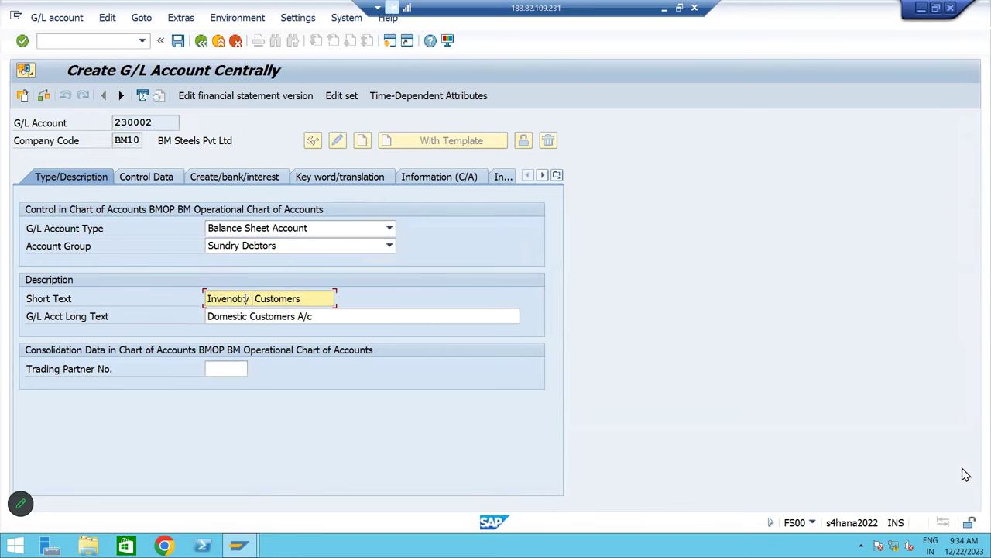
key(shift+Home)
key(ctrl+c)
click(239, 316)
key(ctrl+a)
key(ctrl+v)
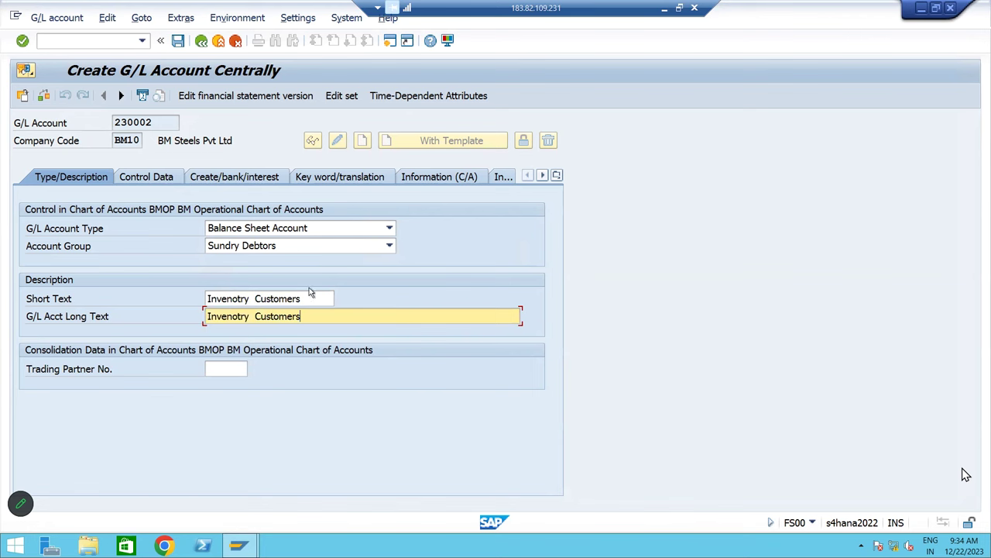
text(A/c)
click(177, 42)
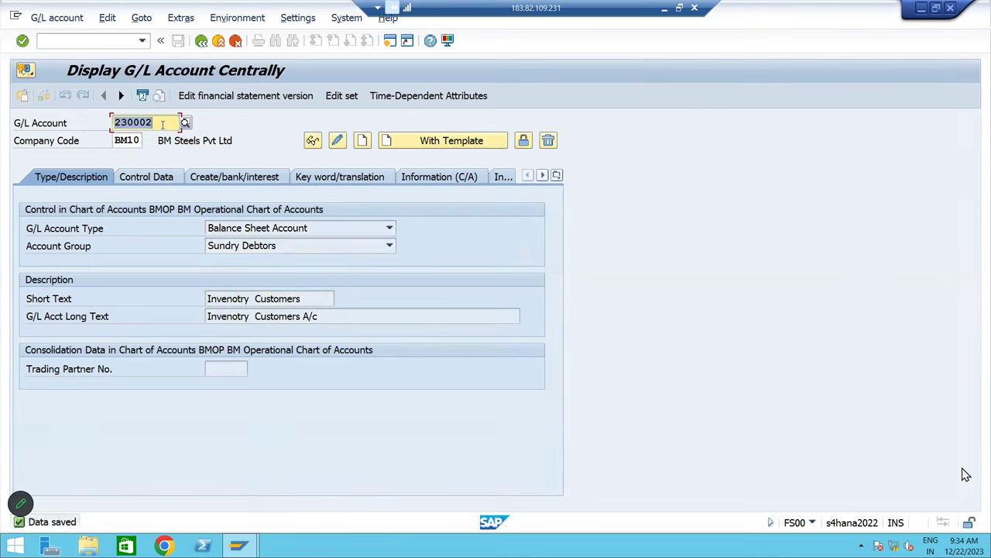
- Start creating G/L account 230003 in BM10 with account 230000 as the template
key(BackSpace)
text(3)
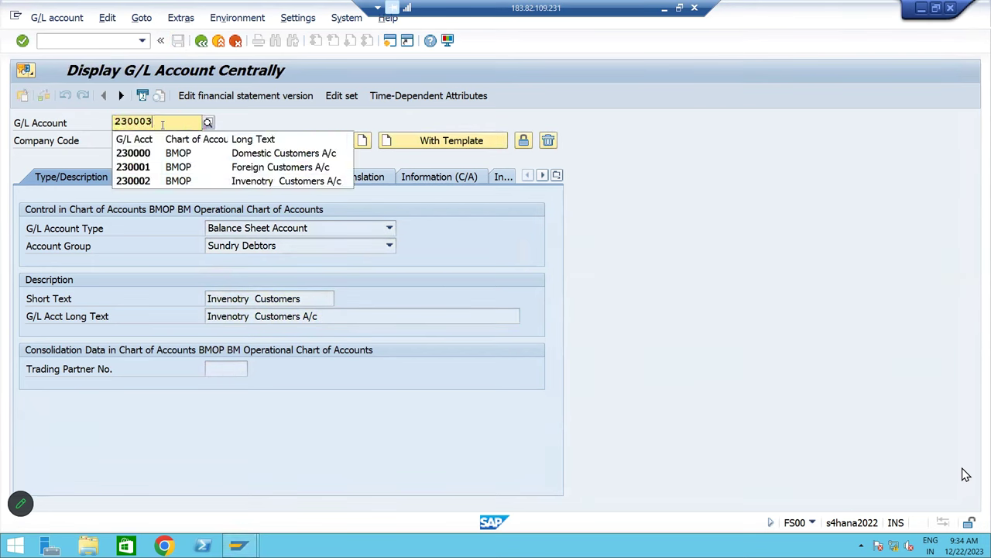
key(Tab)
click(403, 143)
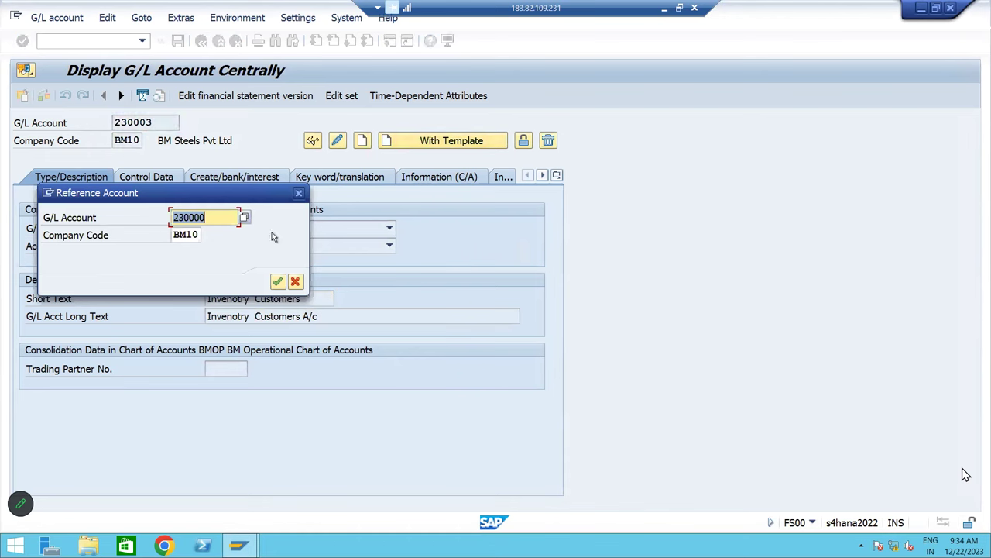
click(278, 282)
- Set the short text to "Service Customers" and the long text to "Service Customers A/c"
click(248, 299)
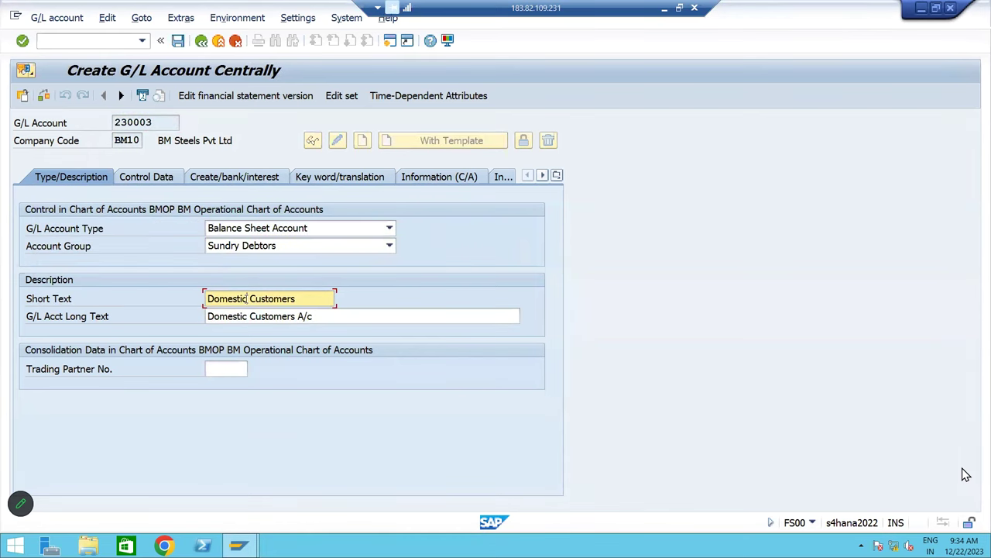
key(BackSpace)
key(BackSpace)
key(BackSpace)
key(BackSpace)
key(BackSpace)
key(BackSpace)
key(BackSpace)
key(BackSpace)
text(Send)
key(BackSpace)
key(BackSpace)
text(rvice)
key(Tab)
key(shift+Tab)
key(ctrl+c)
key(Tab)
key(ctrl+v)
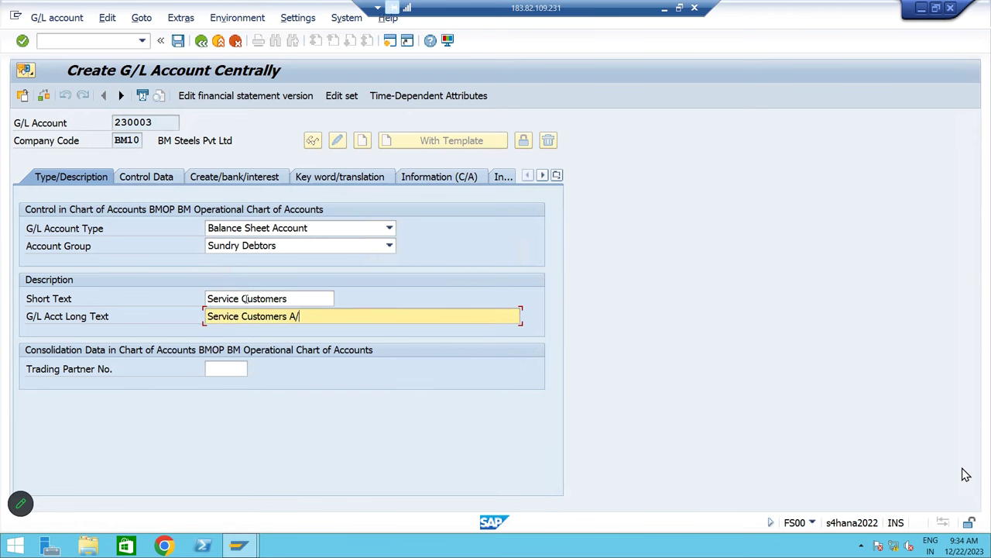
- Check the copied control data, save the service customers account and return to its description
click(147, 177)
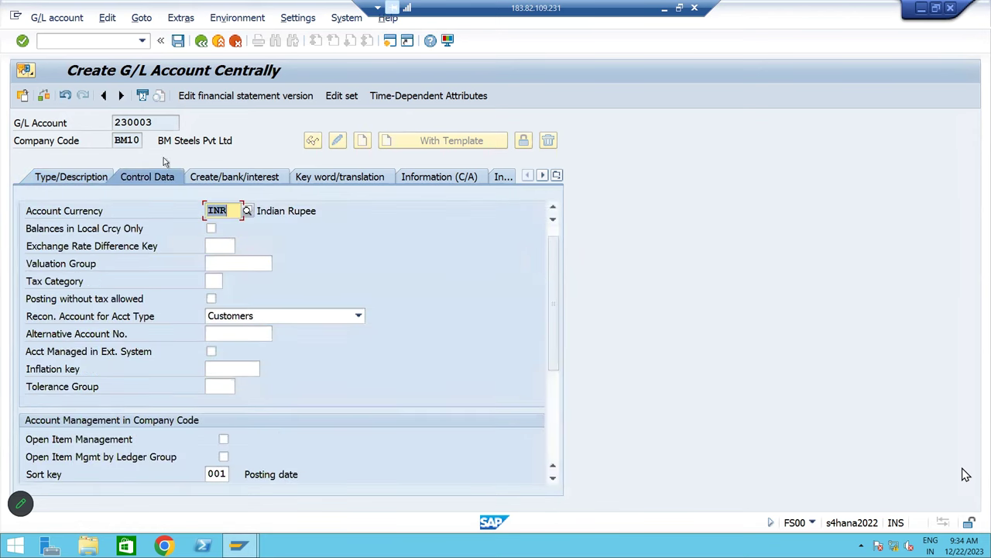
click(178, 41)
click(93, 176)
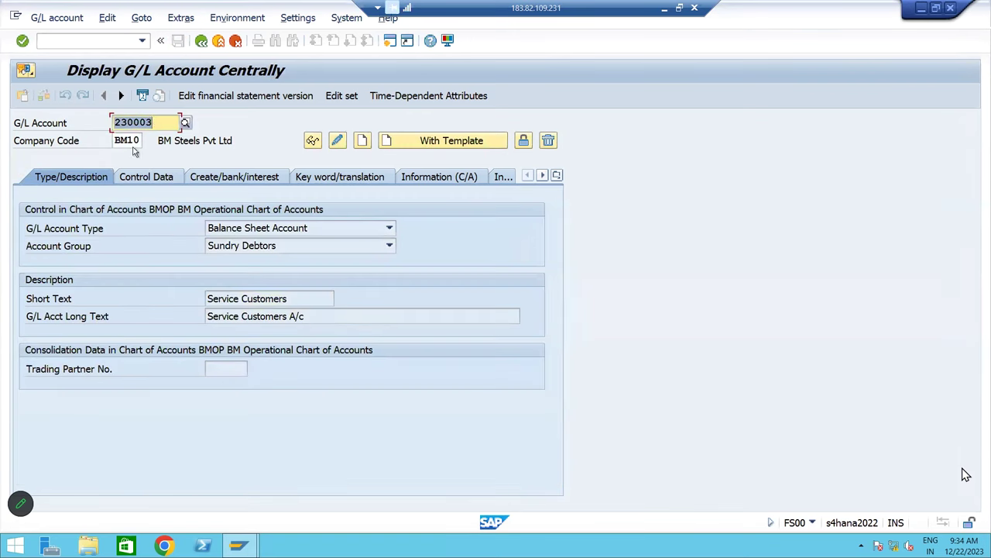
- Start creating G/L account 230004 in BM10 with account 230000 as the template
key(BackSpace)
text(4)
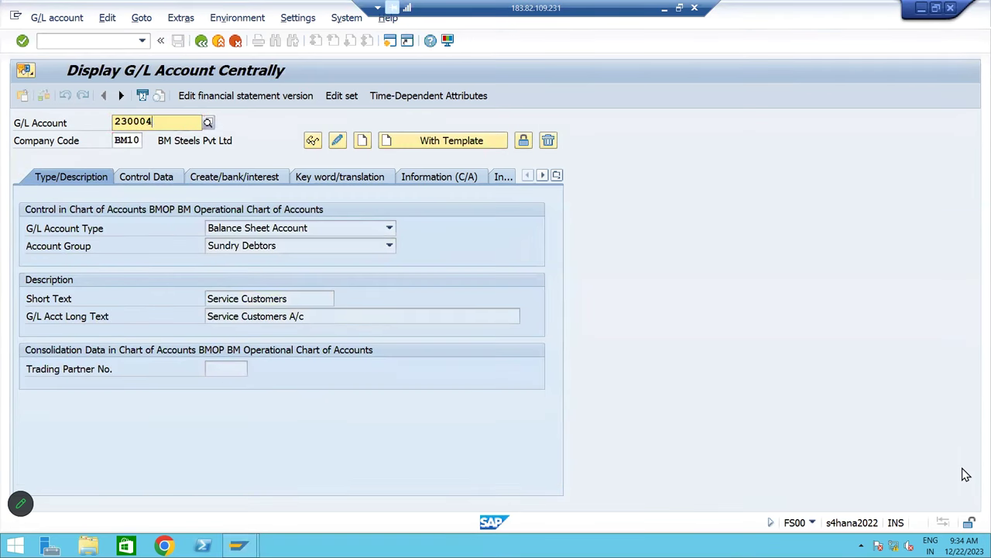
key(Tab)
click(405, 140)
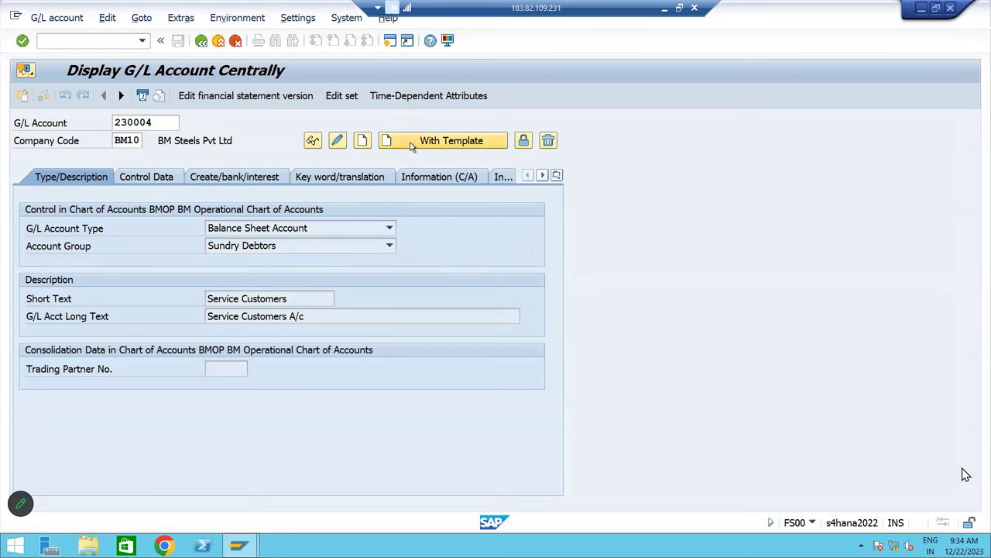
click(277, 280)
- Set the short text to "OT Customers" and the long text to "One Time Customers A/c"
click(245, 299)
key(ctrl+BackSpace)
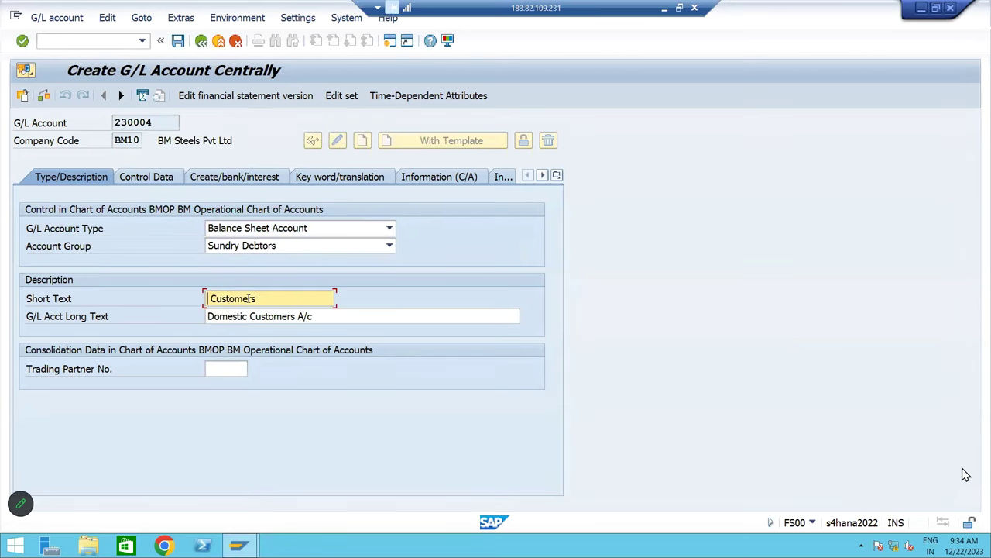
text(OT)
click(247, 317)
key(BackSpace)
key(BackSpace)
key(BackSpace)
key(BackSpace)
key(BackSpace)
key(BackSpace)
key(BackSpace)
key(BackSpace)
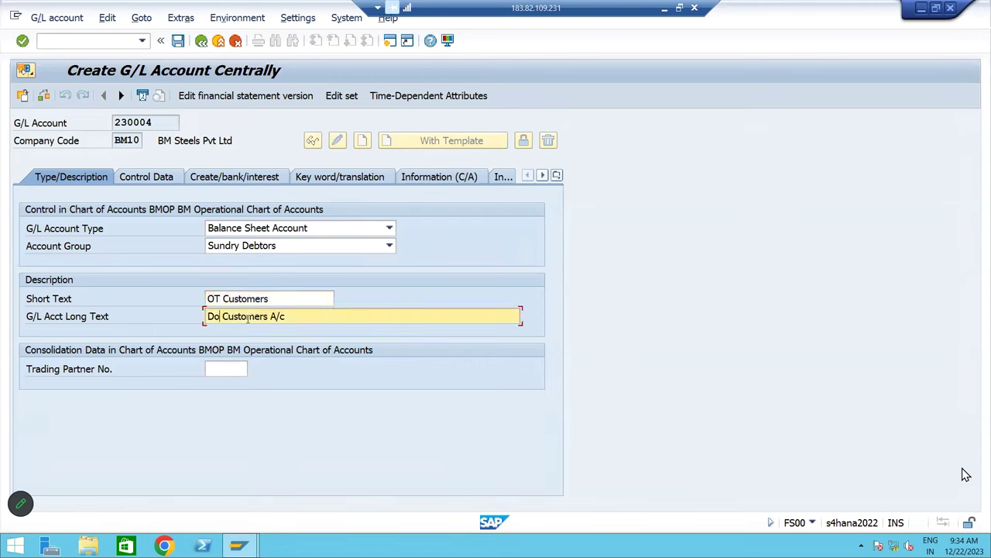
text(One Time)
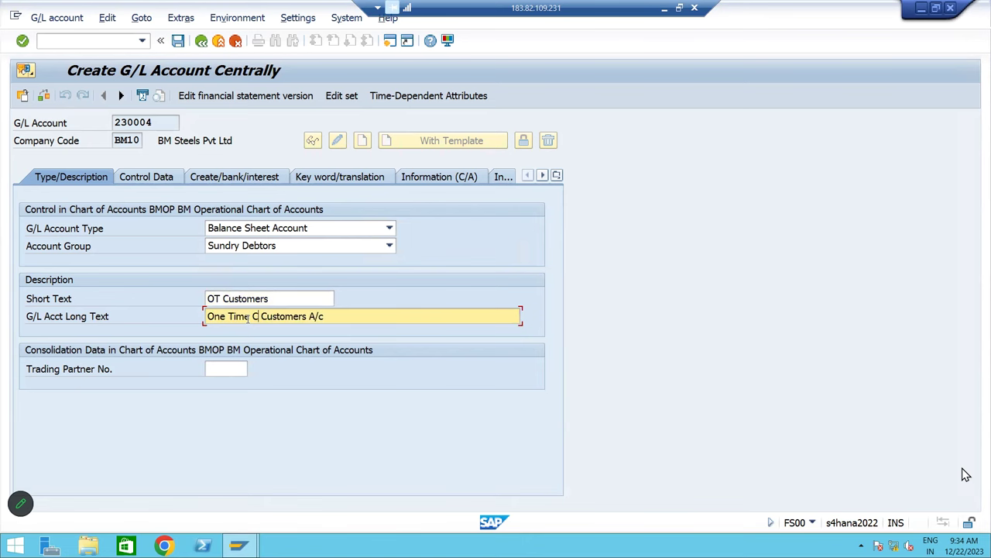
- Check the copied control data and field status group, and save the one-time customers account
key(ctrl+Page_Down)
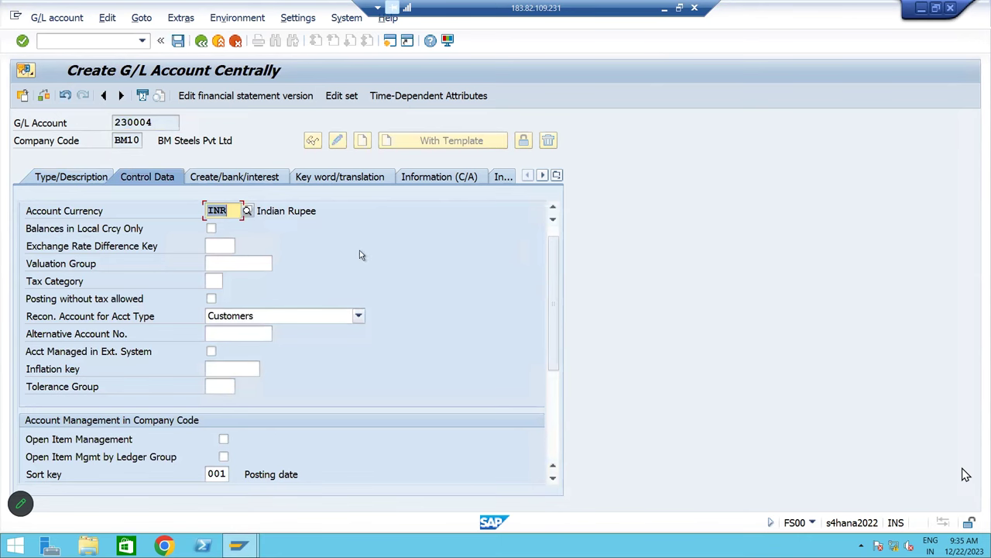
click(229, 178)
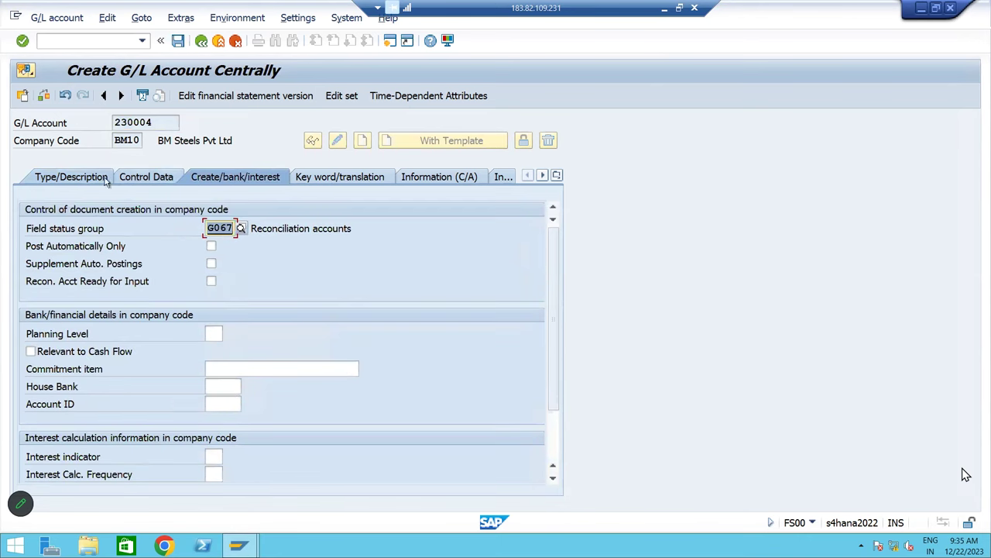
click(106, 178)
click(178, 40)
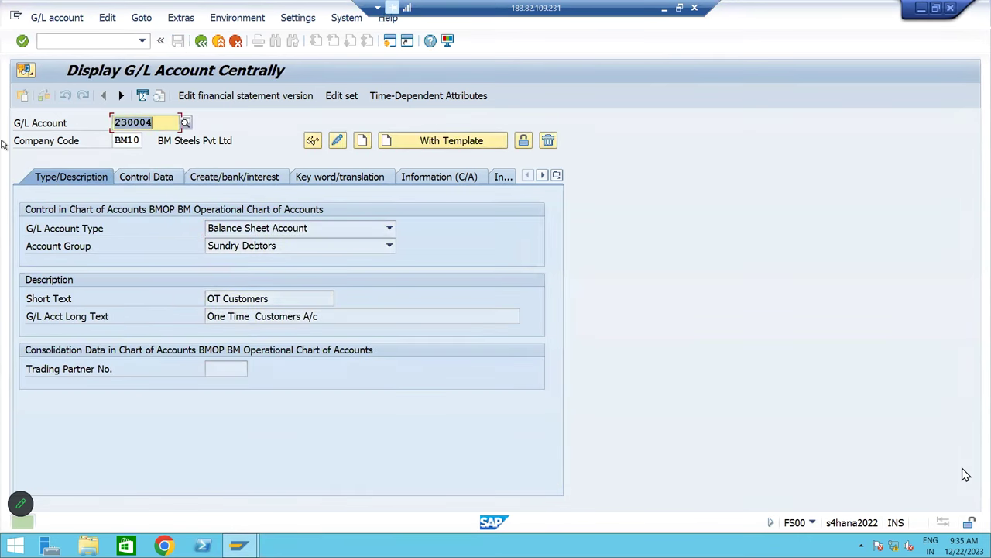
- Enable the account navigation tree in the display settings and restart the transaction with /nfs00
click(333, 19)
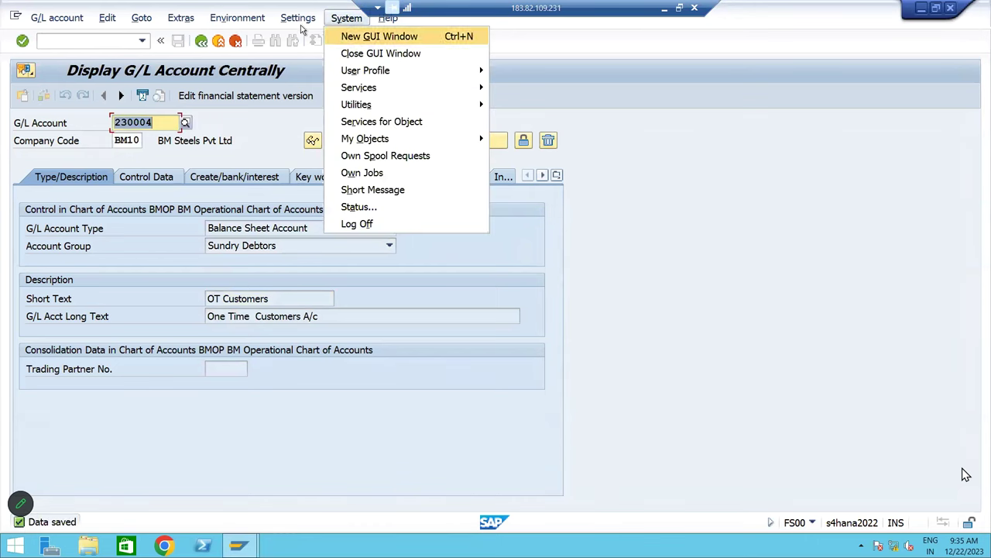
click(322, 37)
click(394, 220)
click(600, 246)
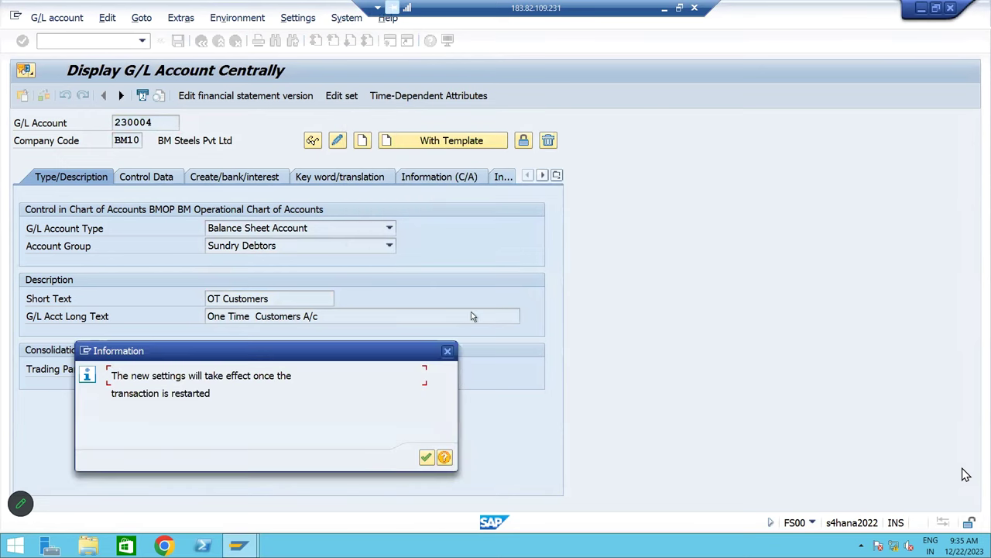
click(424, 457)
key(ctrl+slash)
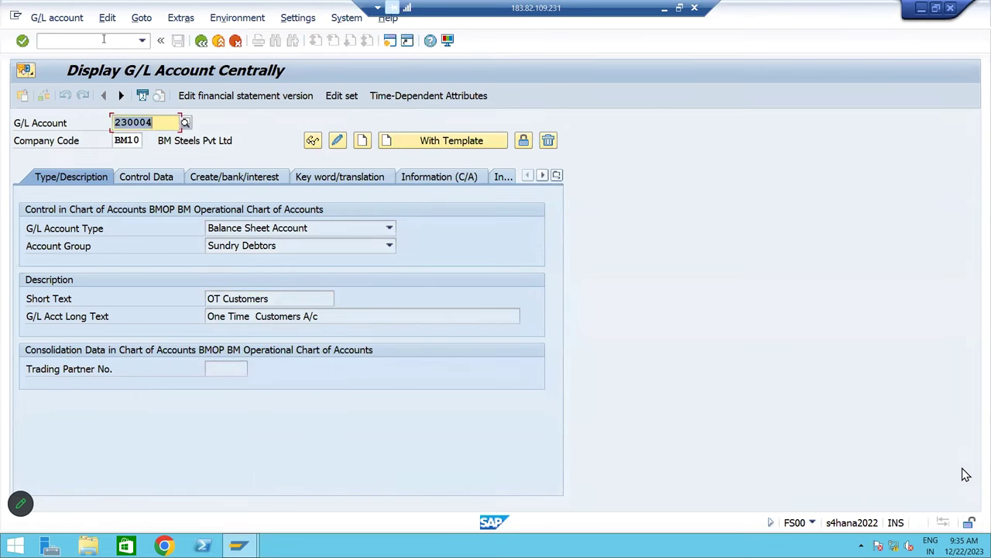
text(/nfs00)
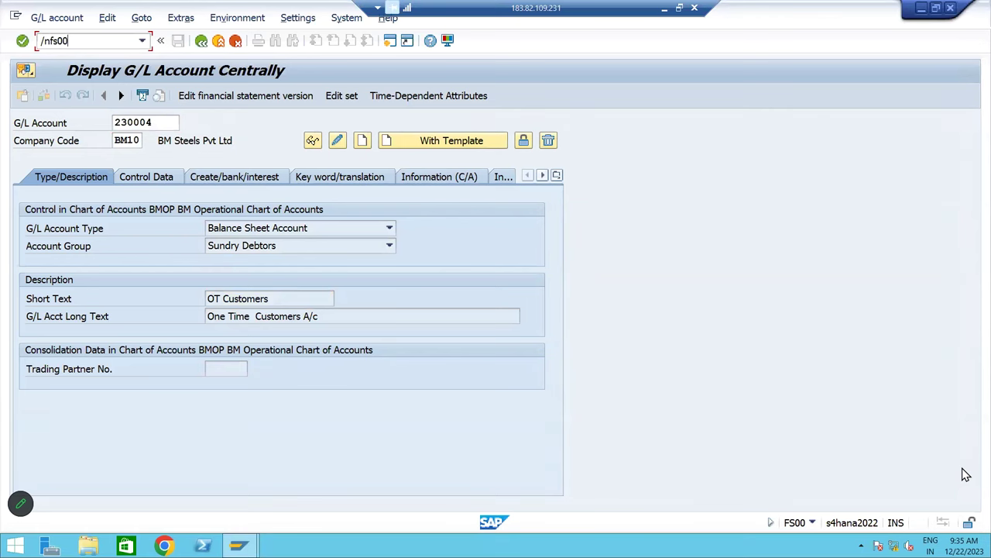
key(Return)
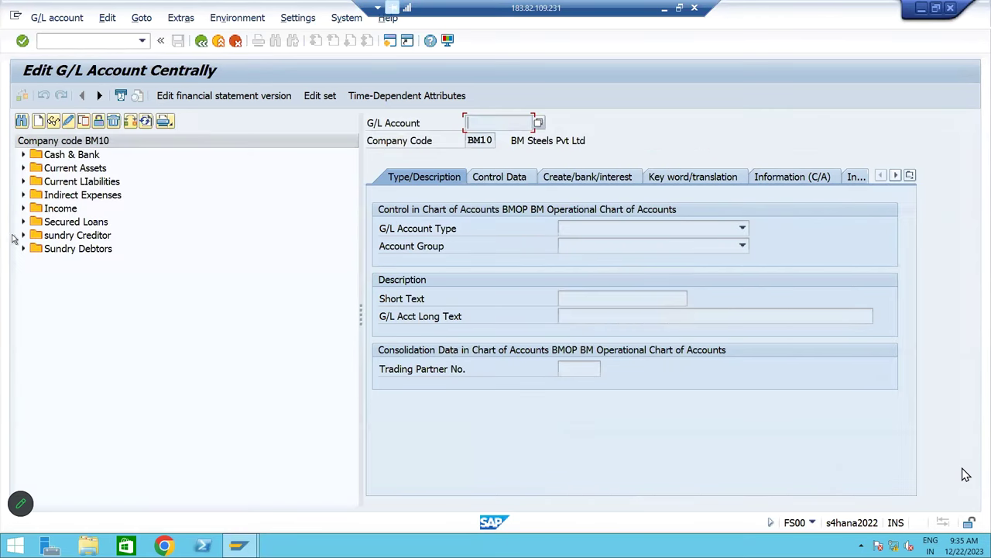
- Expand the sundry Creditor and Sundry Debtors folders in the account tree and review the vendor and customer reconciliation accounts
click(23, 237)
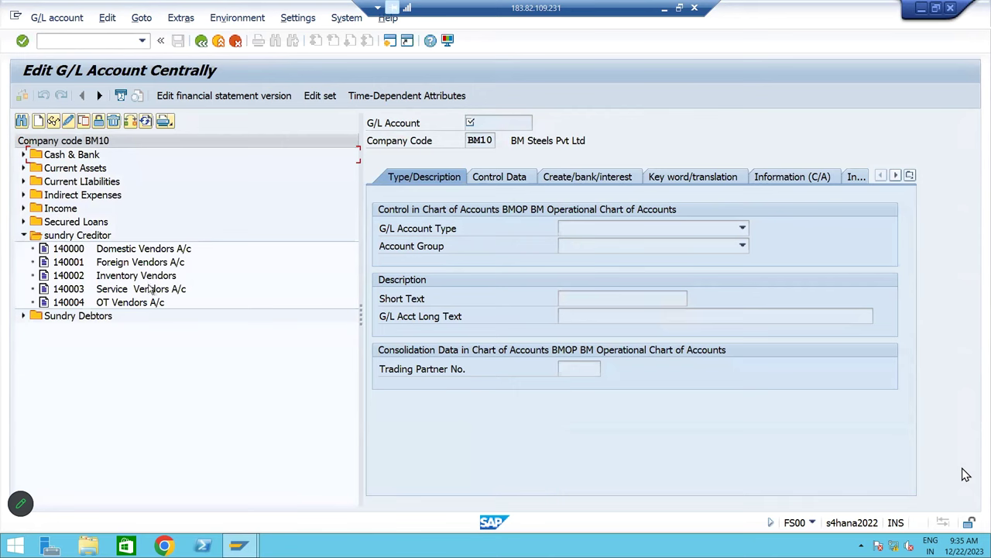
click(23, 317)
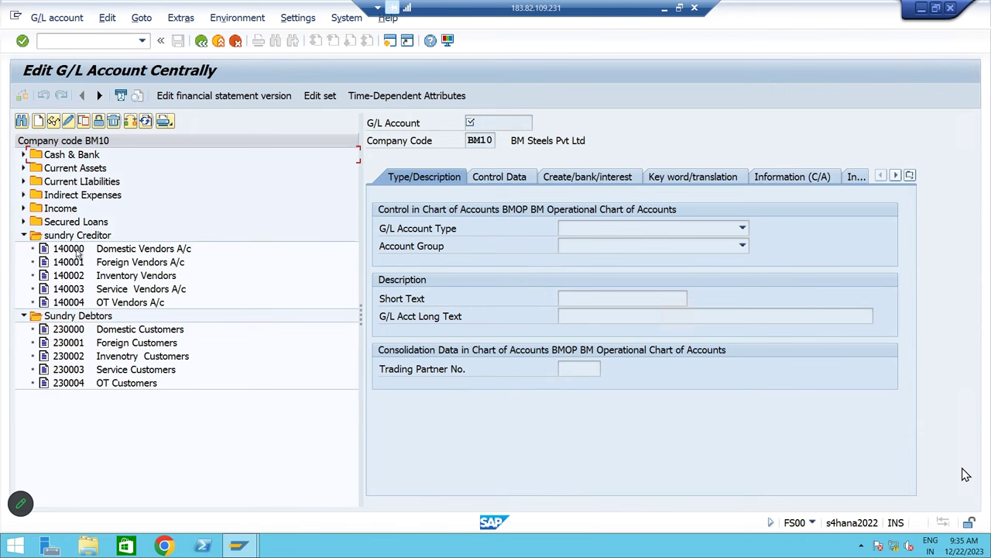
click(144, 289)
click(101, 316)
click(110, 331)
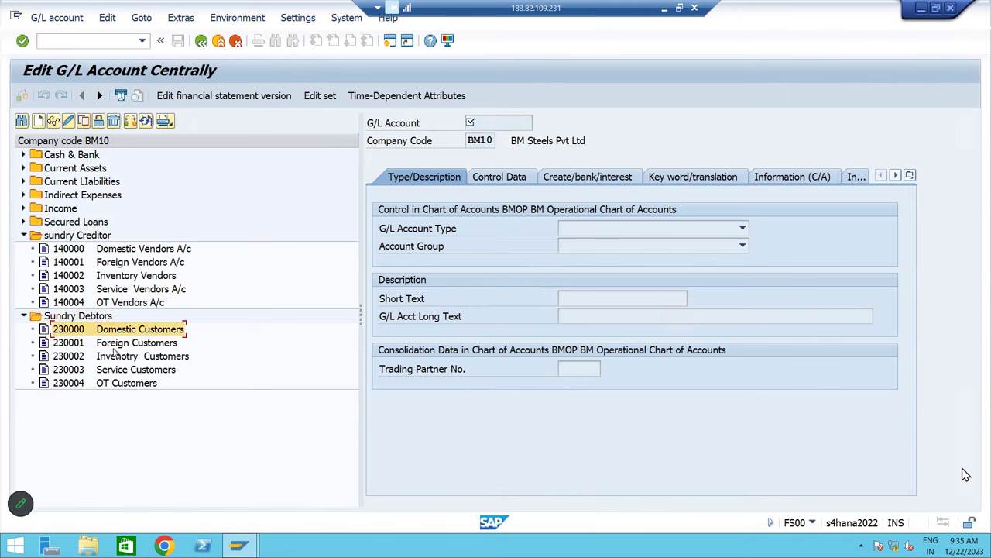
click(117, 343)
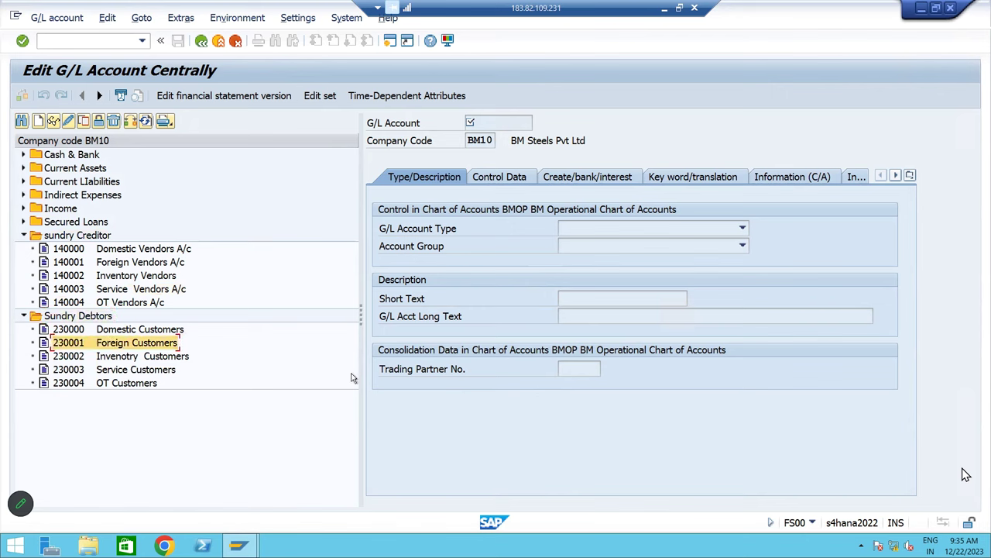
- Switch to the SAP FI_New workbook in Excel and find the "10.Create BP ( Customer )" entry on the AP AND AR sheet
click(664, 7)
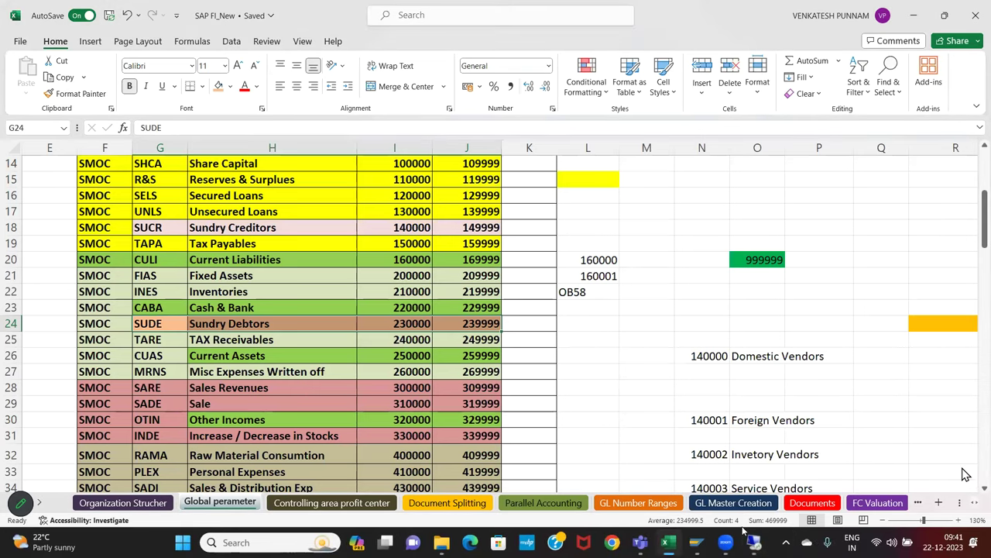
click(638, 502)
click(38, 503)
click(39, 503)
click(760, 505)
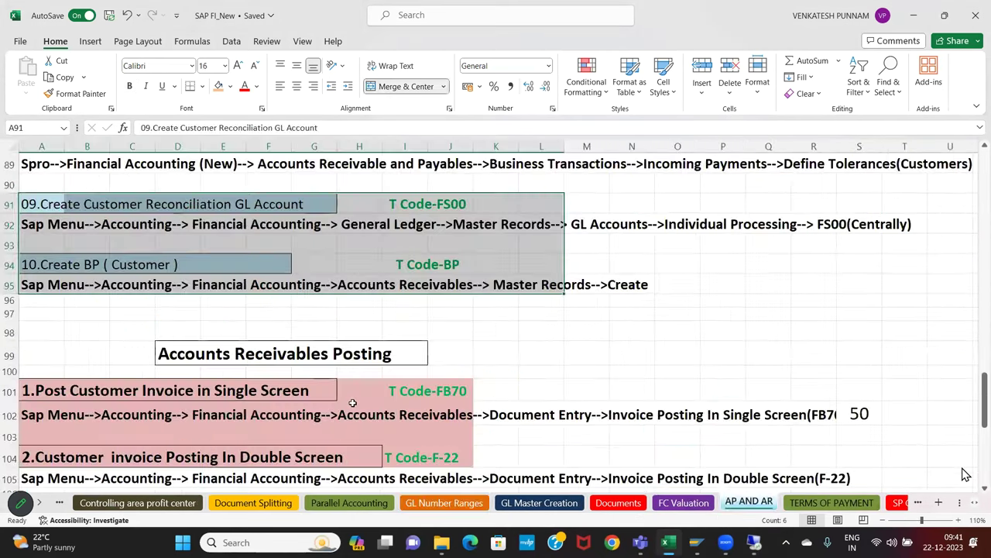
click(87, 265)
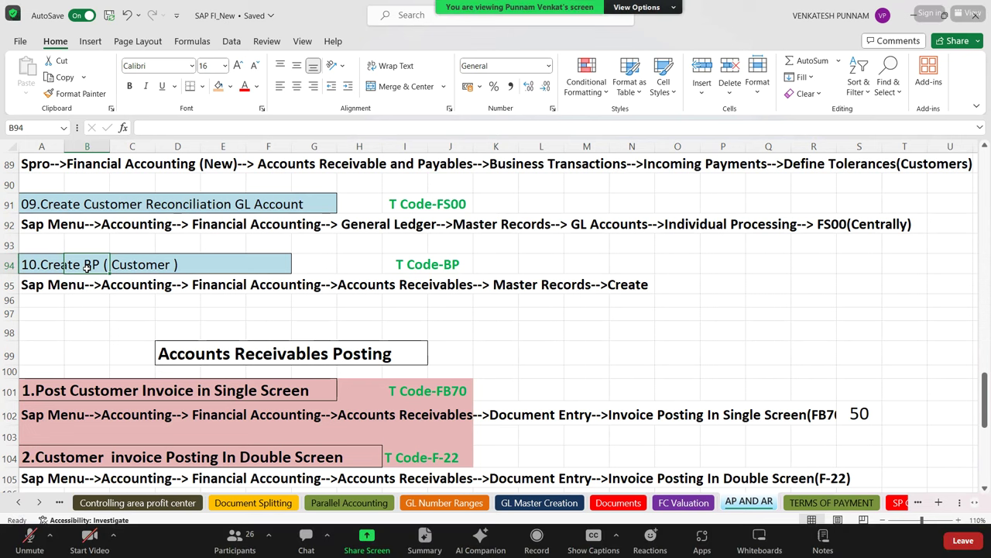
double_click(809, 402)
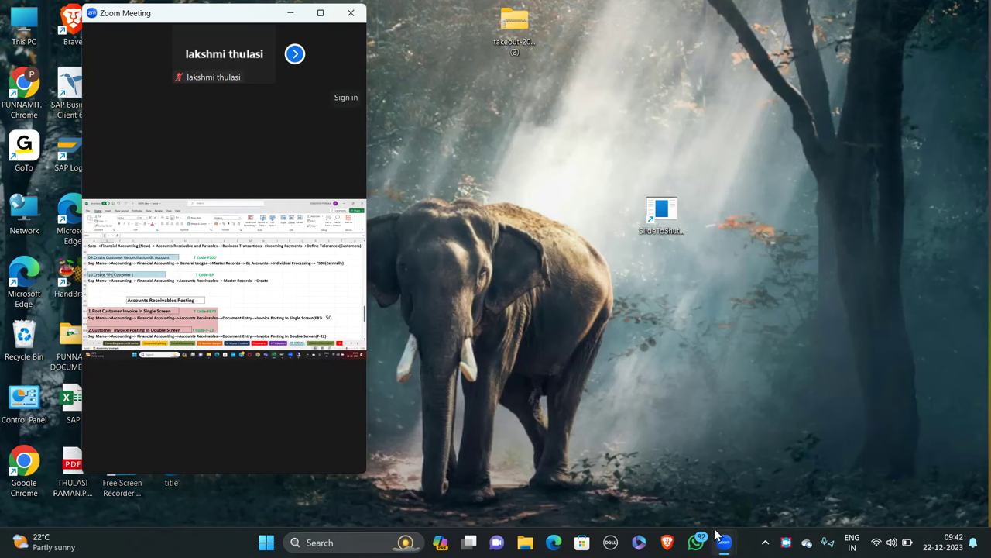
click(786, 542)
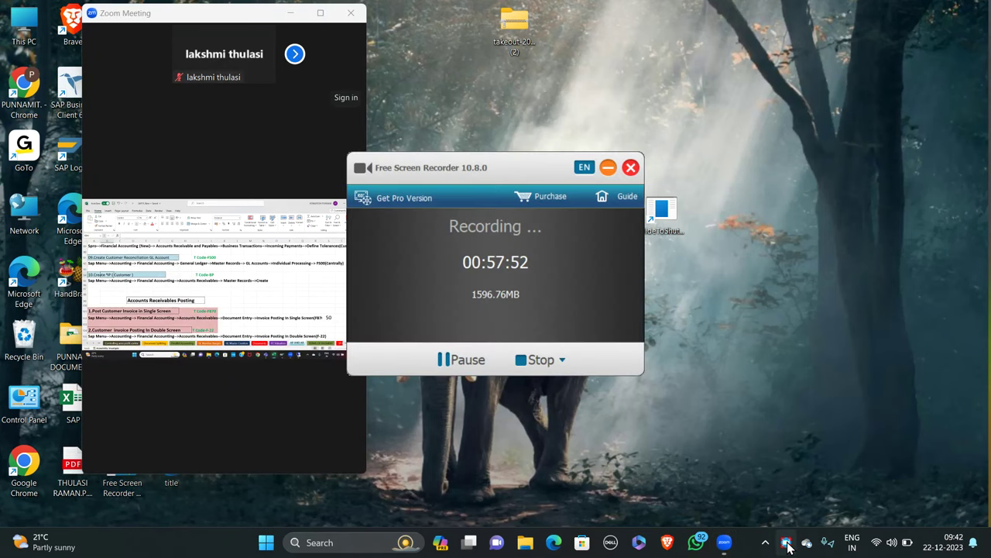